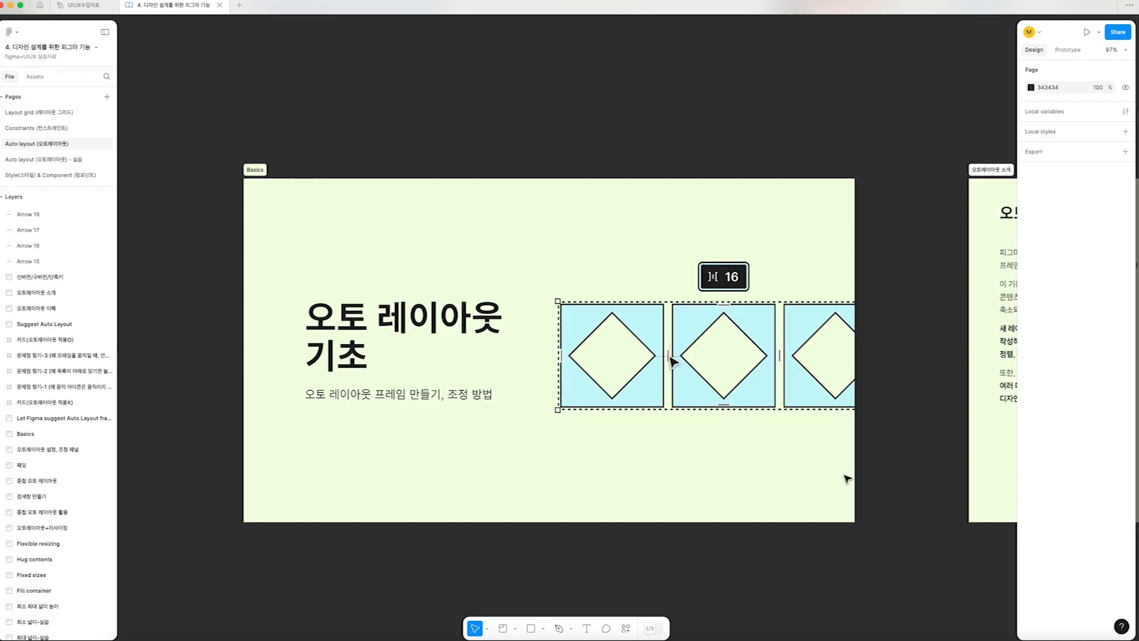
scroll(847, 479, "right", 14)
scroll(847, 478, "left", 2)
scroll(847, 479, "left", 5)
scroll(847, 479, "right", 1)
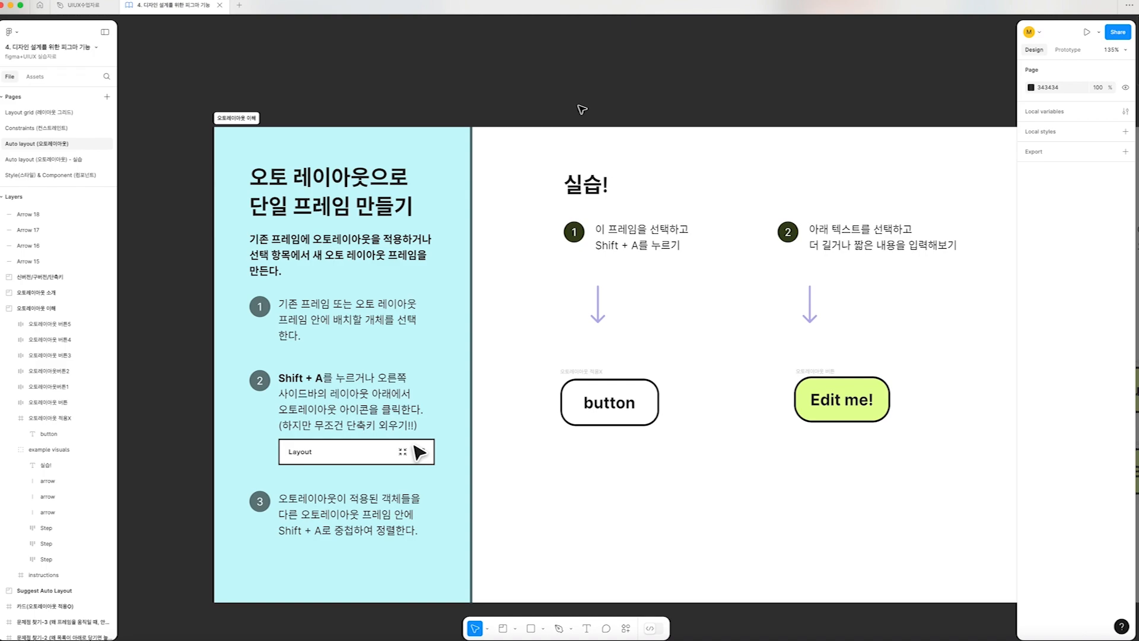
Replace the text of the white outlined button under exercise 1 with "버튼"
left_click(592, 374)
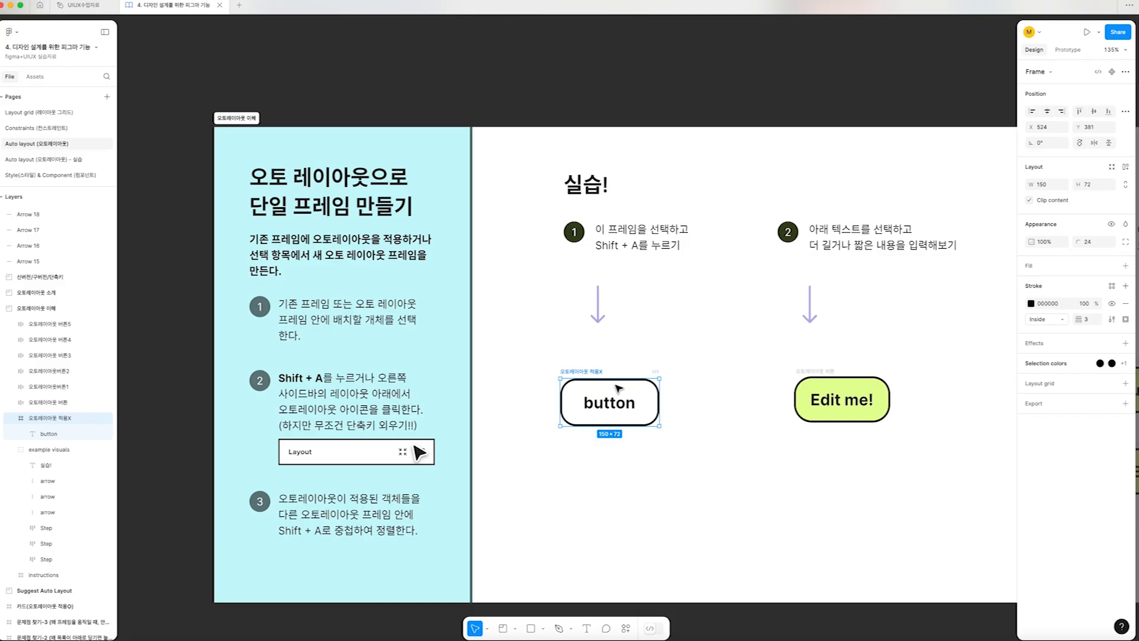
scroll(629, 415, "up", 2)
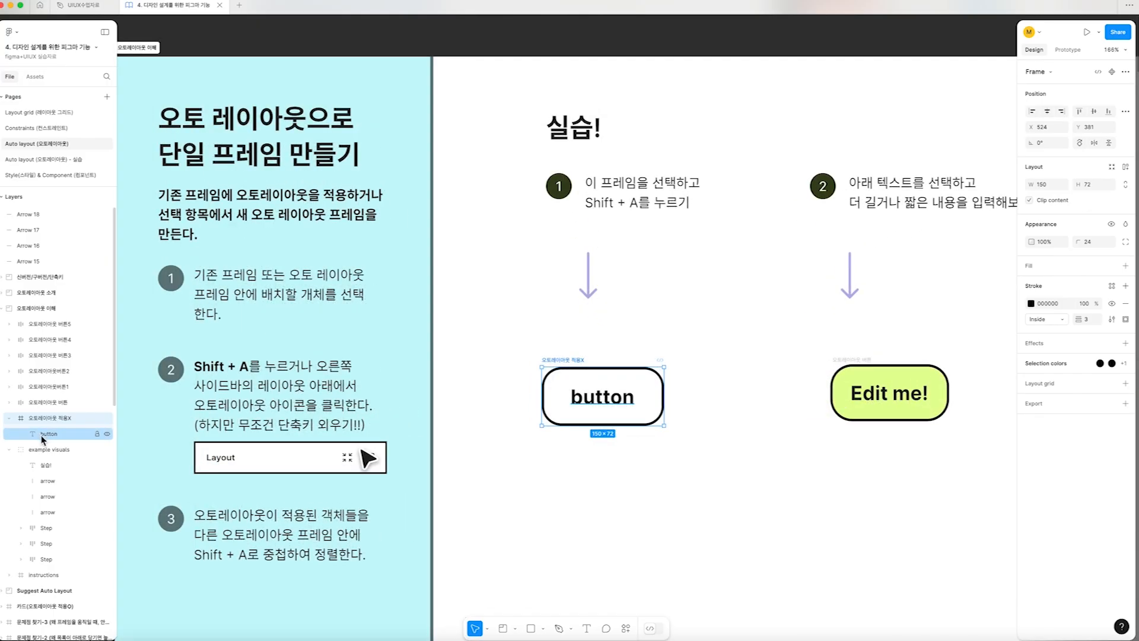
left_click(43, 437)
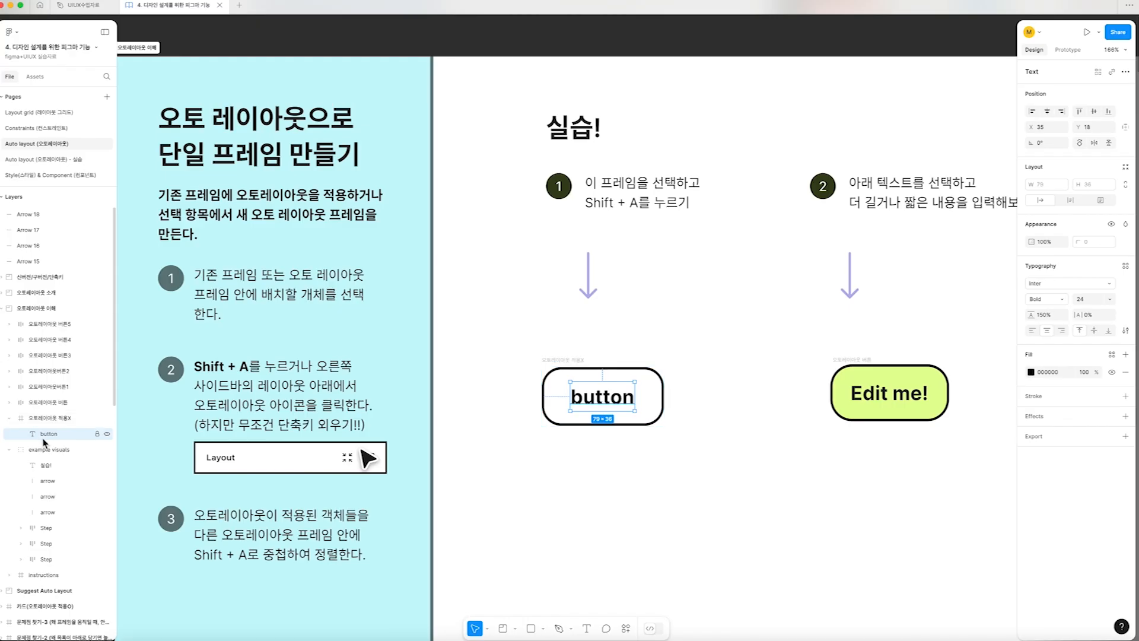
left_click(657, 455)
double_click(603, 396)
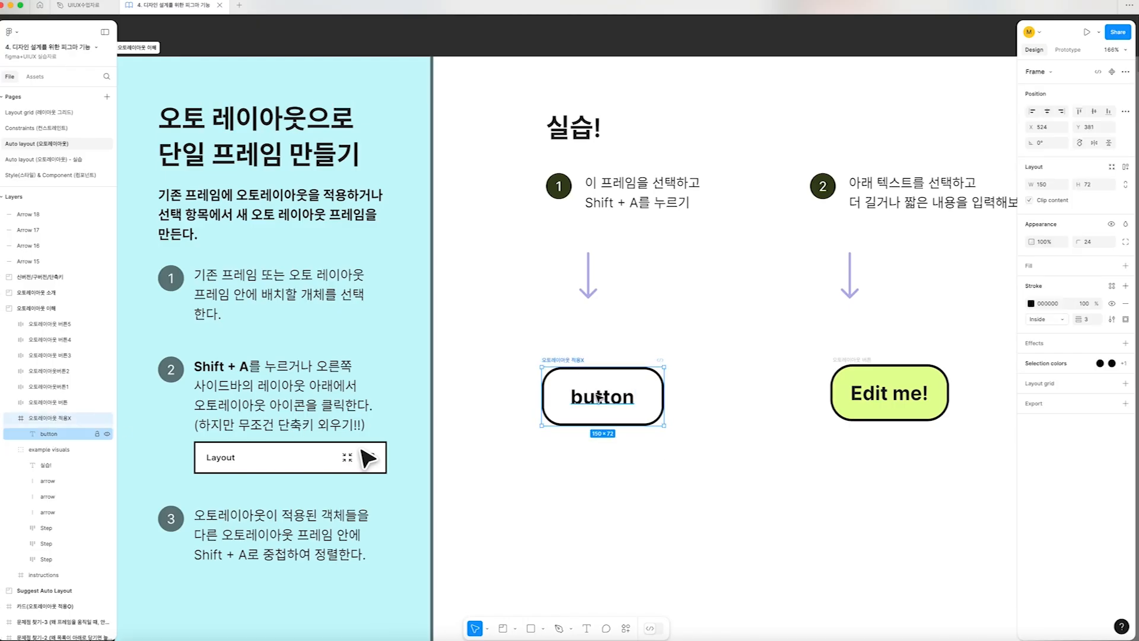
double_click(602, 397)
type("벌ㄴ")
key("BackSpace")
key("BackSpace")
type("버튼")
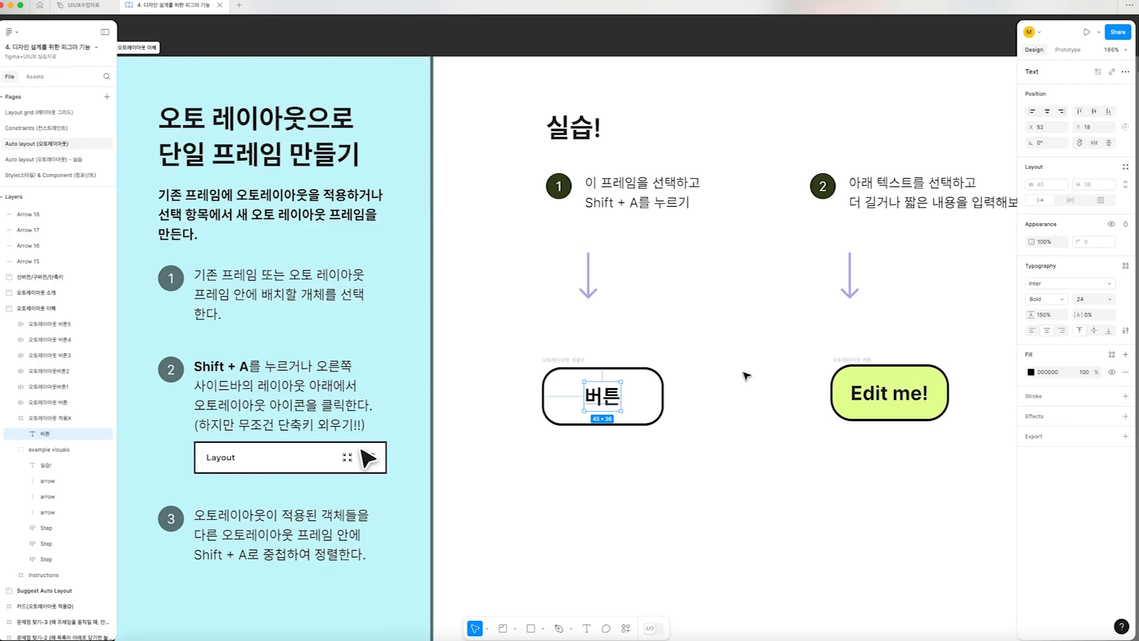
left_click(721, 418)
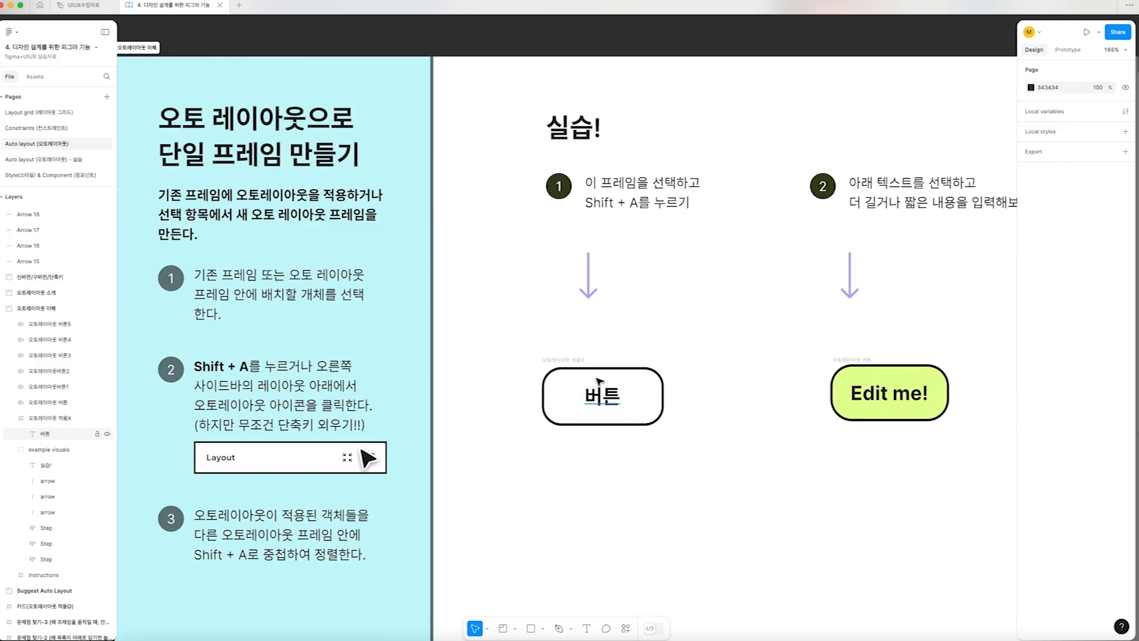
Try widening the white button's frame to about 253 px and undo the resize
left_click(562, 360)
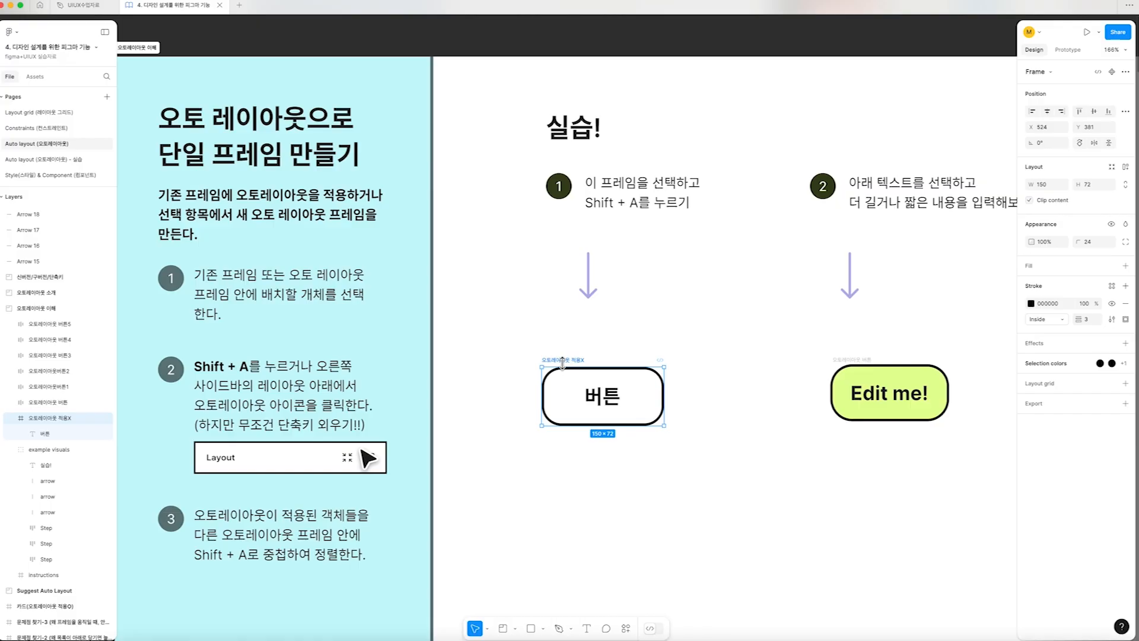
left_click(596, 349)
left_click(564, 361)
left_click_drag(664, 390, 750, 392)
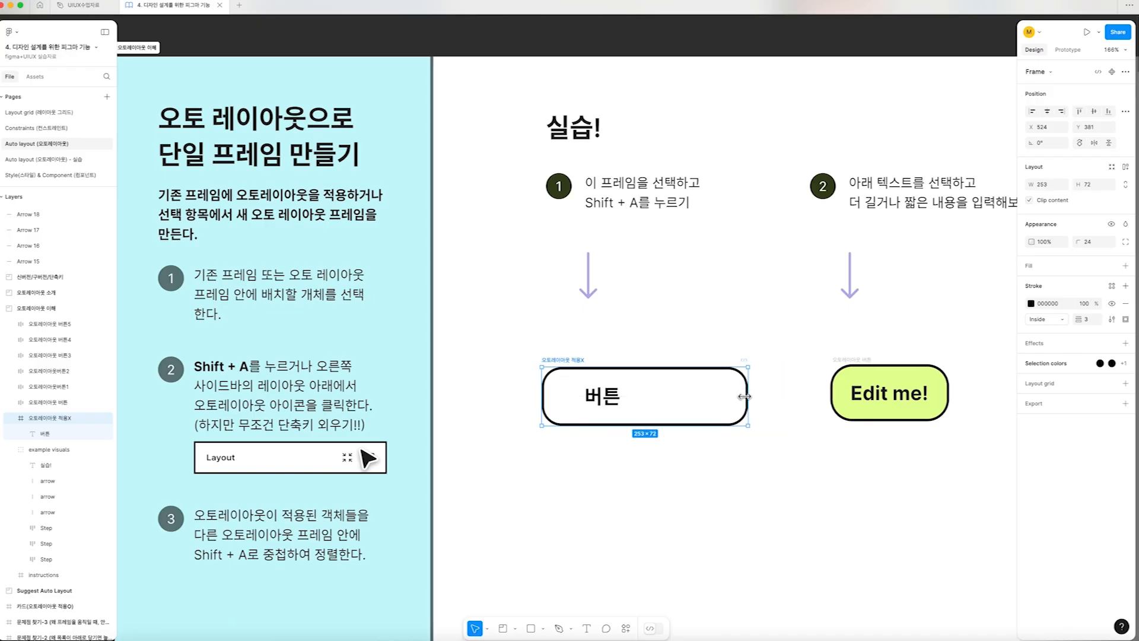
key("super+z")
Replace the white button's label with "회원 가입하기" and deselect it
double_click(609, 401)
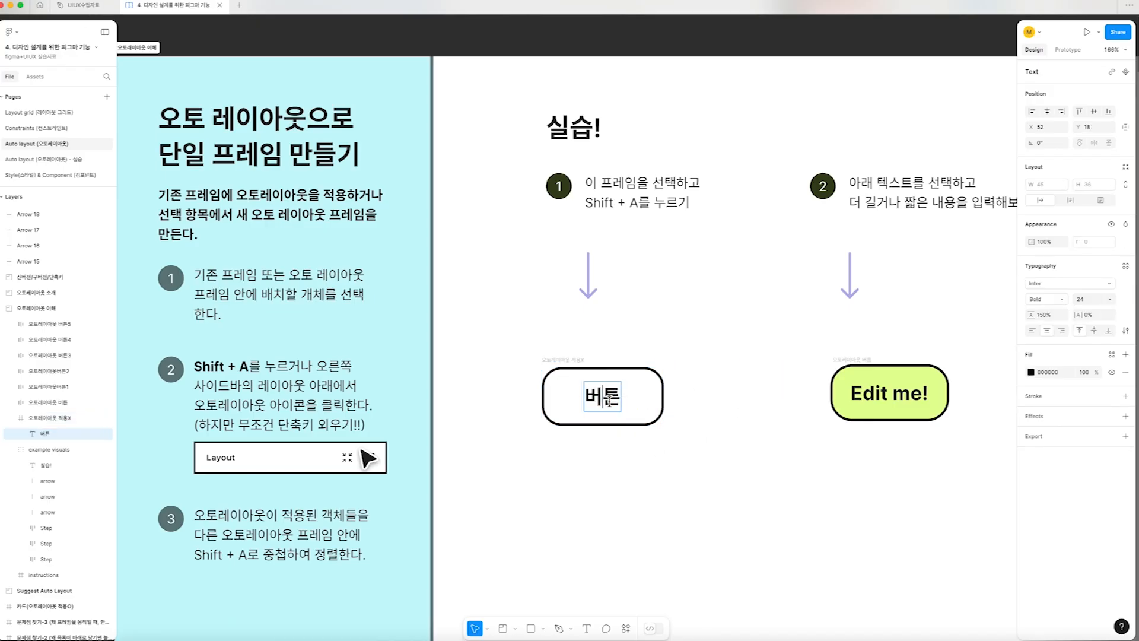
type("회원 가입학")
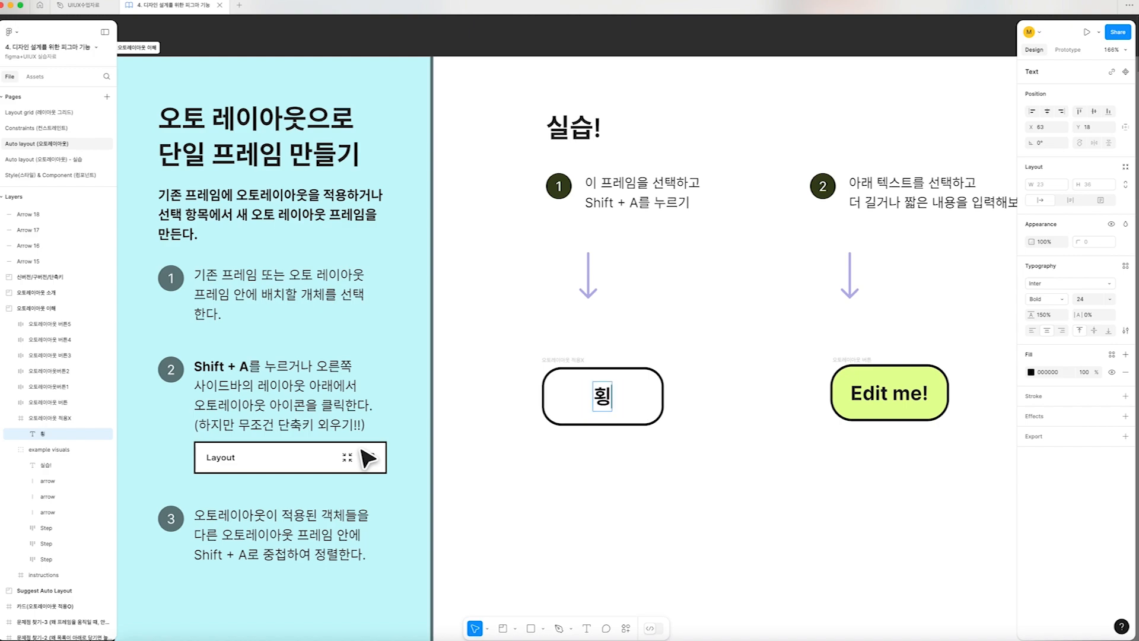
type("기")
key("Escape")
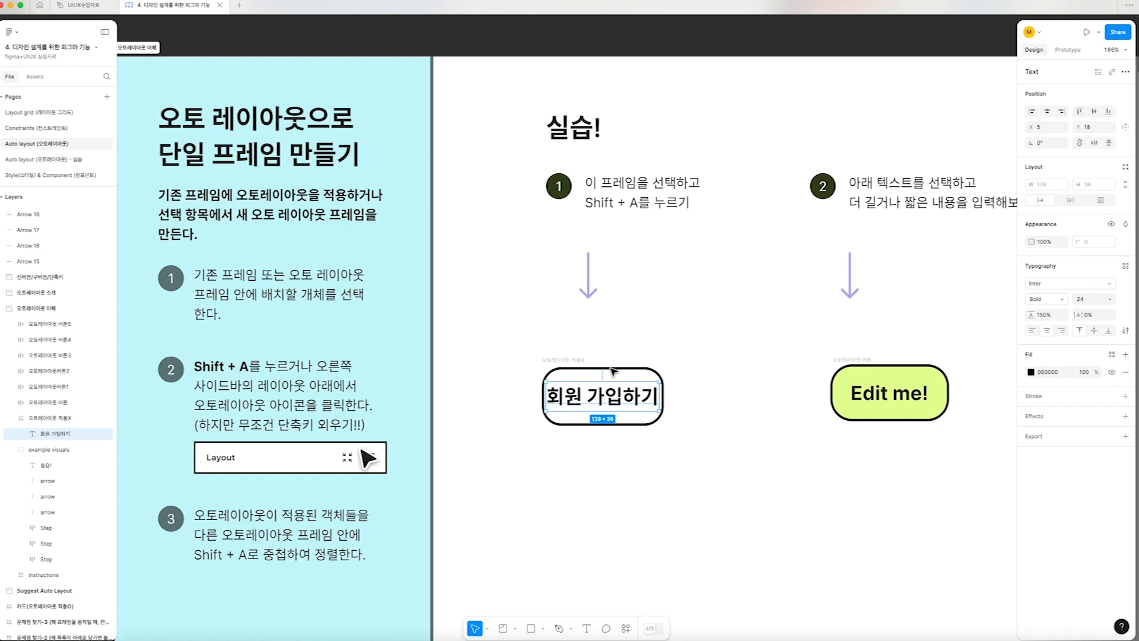
key("Escape")
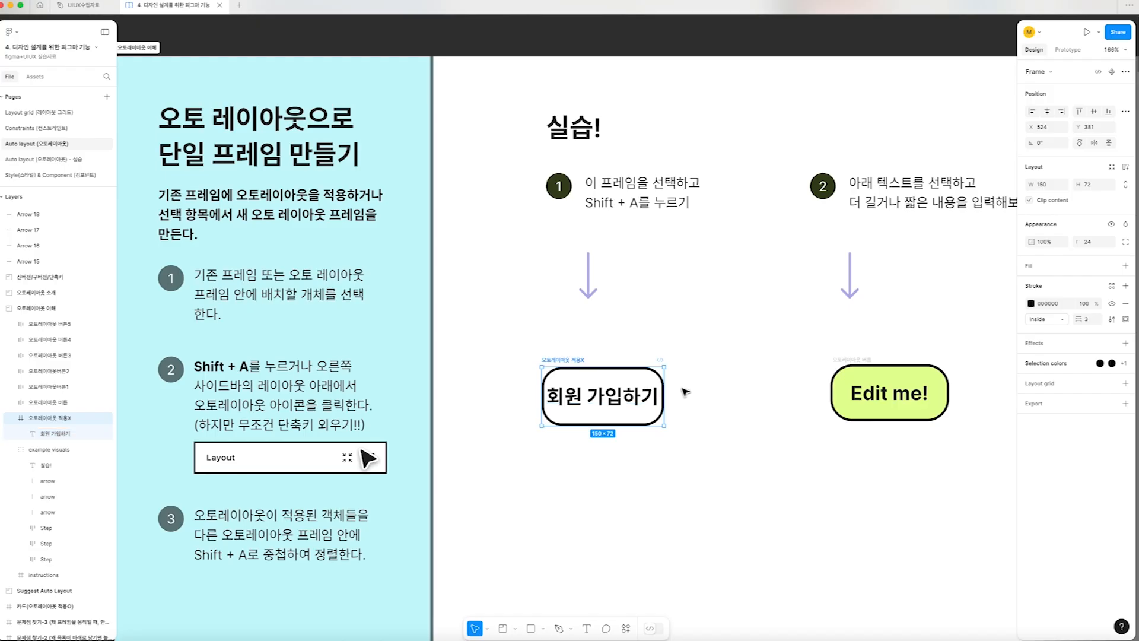
left_click(745, 385)
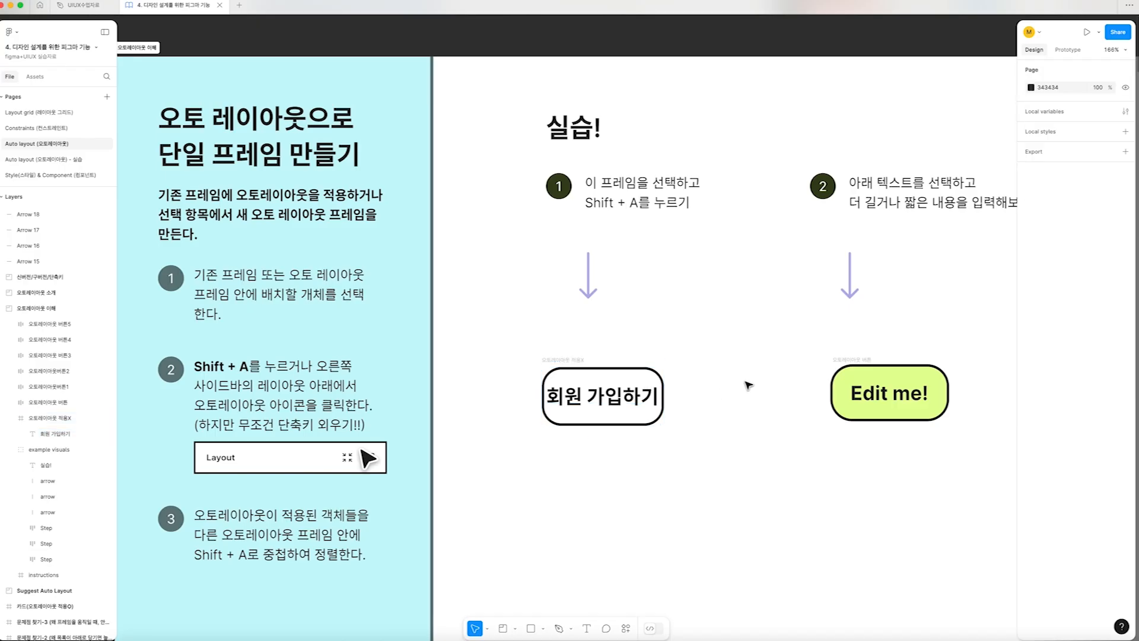
Examine the green "Edit me!" button's auto layout frame and nested text layer, try narrowing the frame, and undo it
left_click_drag(751, 377, 503, 378)
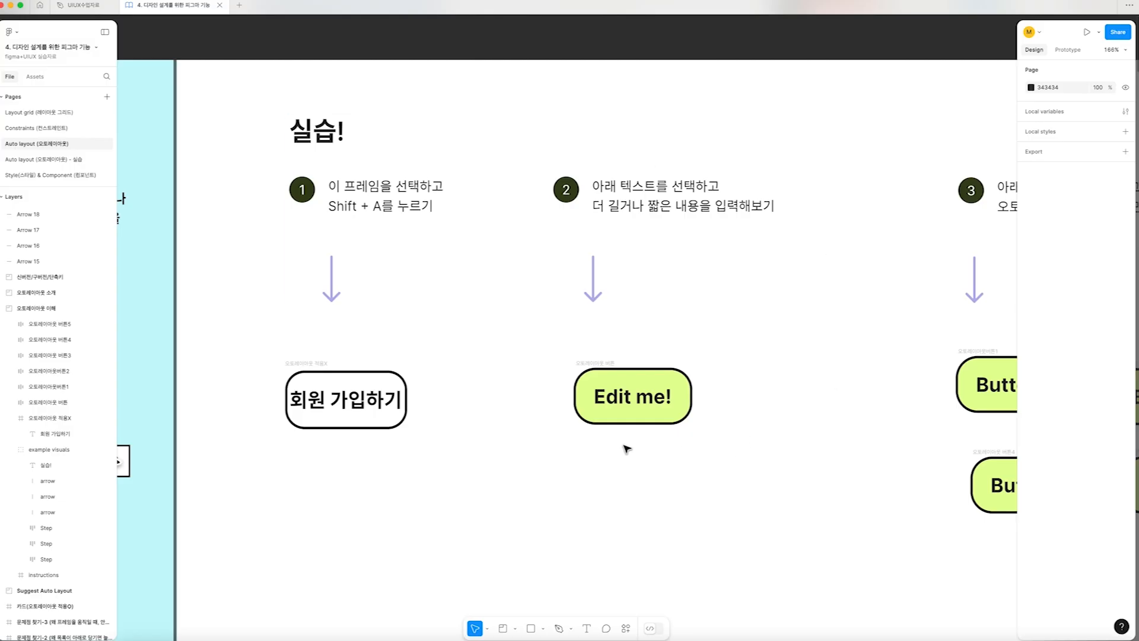
left_click(596, 367)
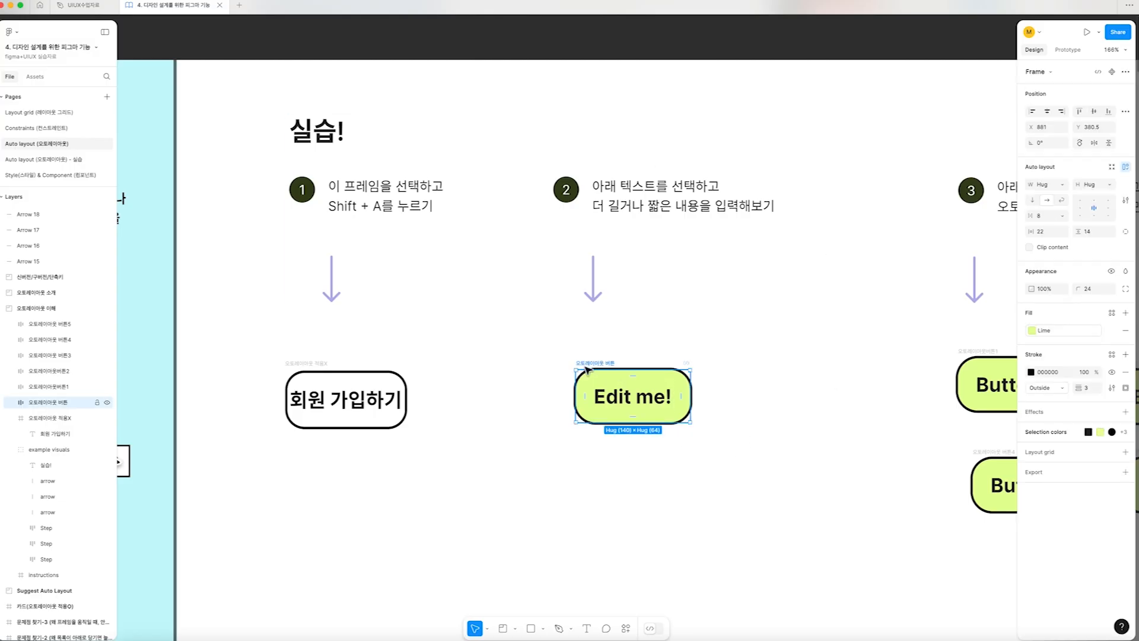
left_click(10, 406)
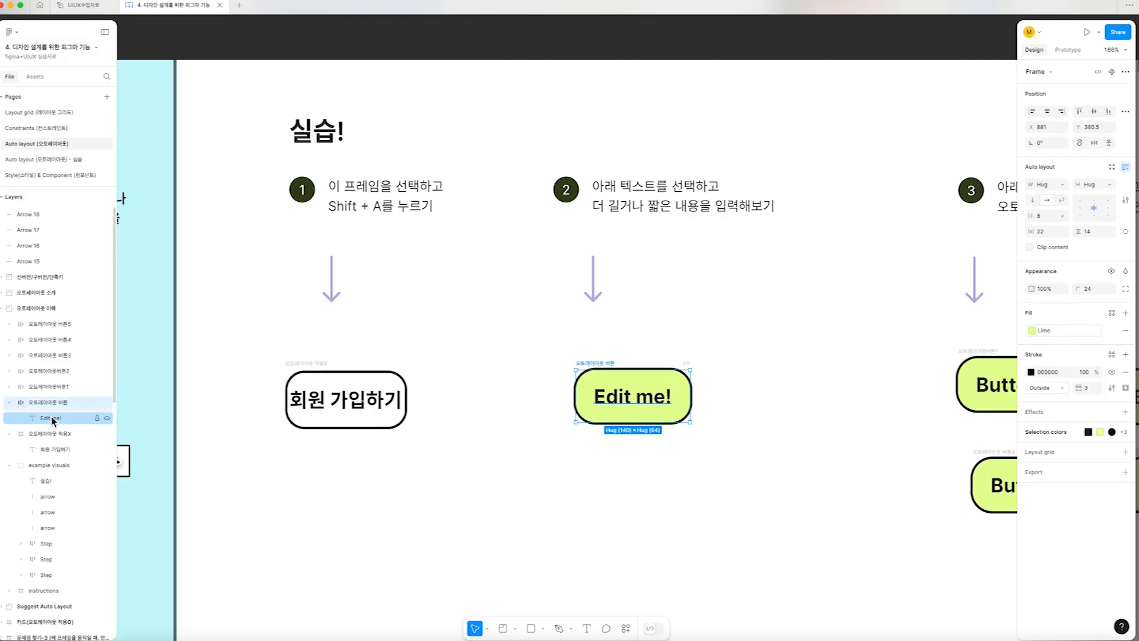
key("Return")
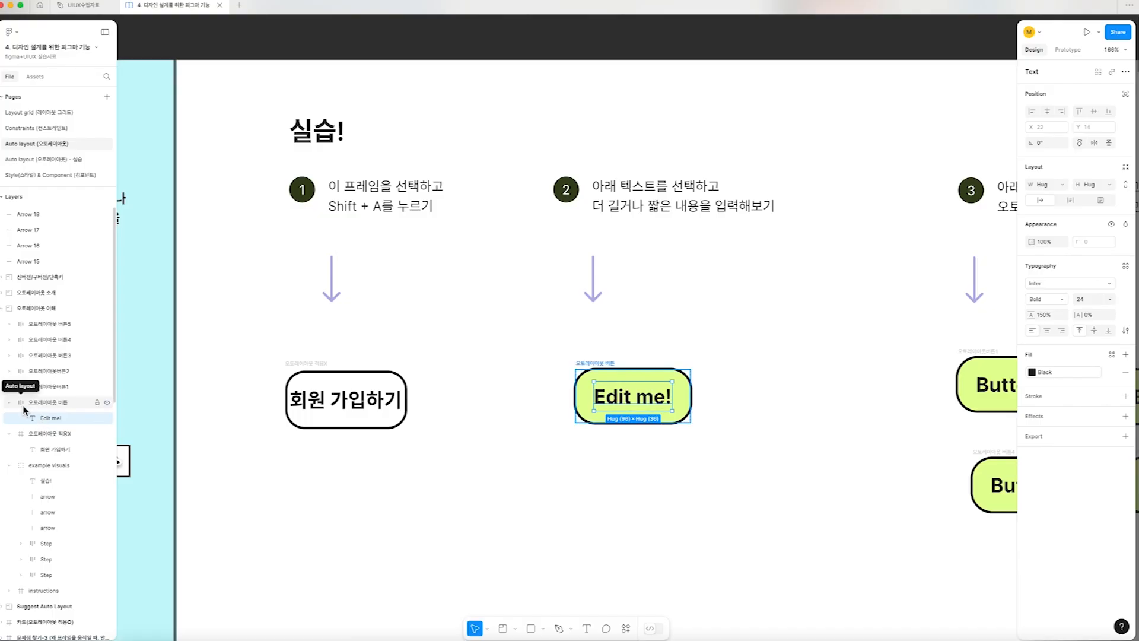
left_click(24, 408)
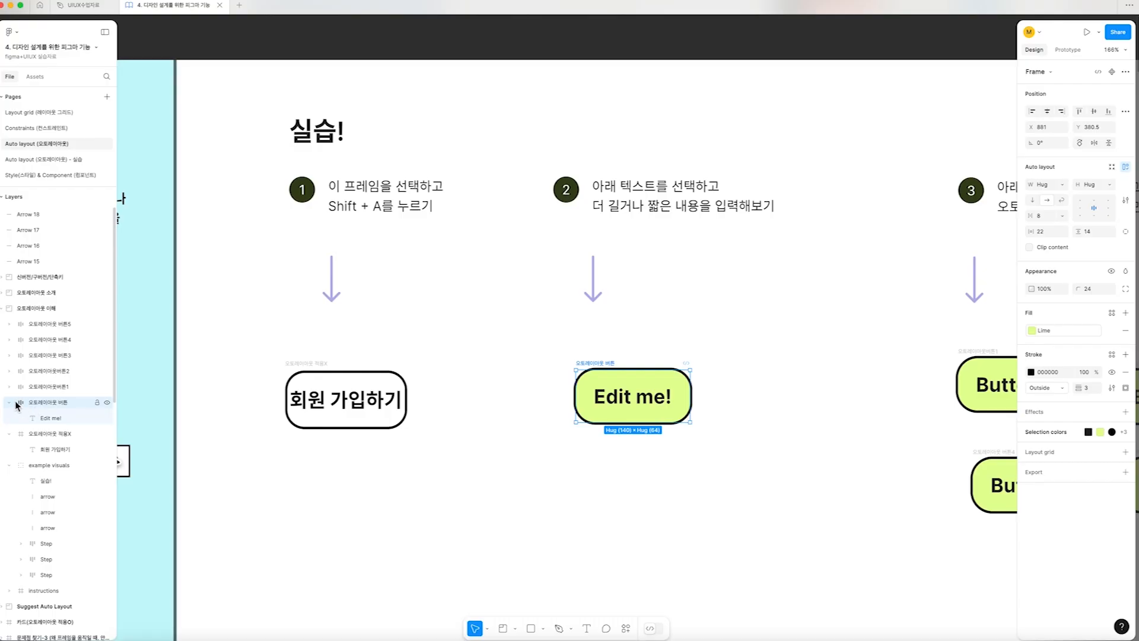
left_click(11, 403)
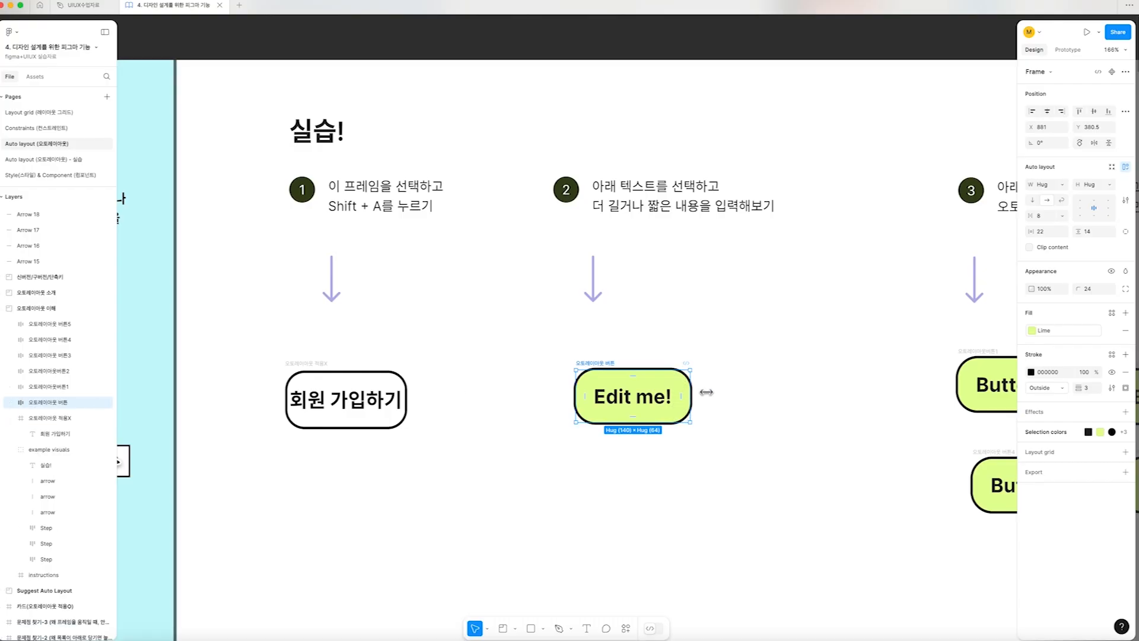
left_click_drag(692, 394, 664, 396)
key("super+z")
Replace the label of the green "Edit me!" button with "회원 가입하기" and deselect it
double_click(672, 404)
key("super+a")
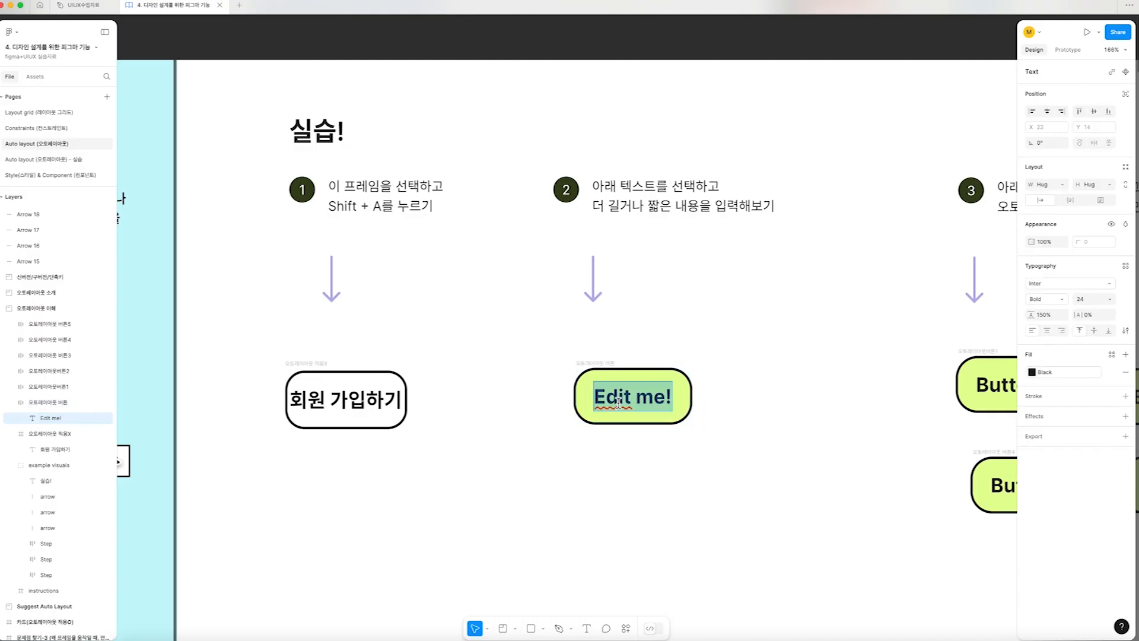
type("회원 가입하기")
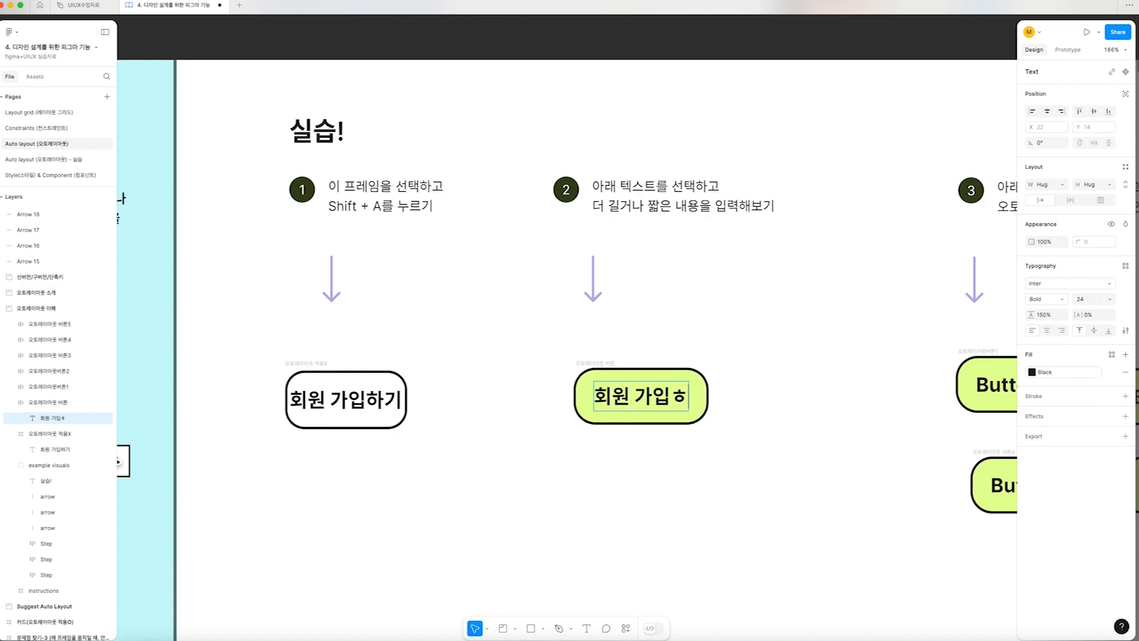
key("Escape")
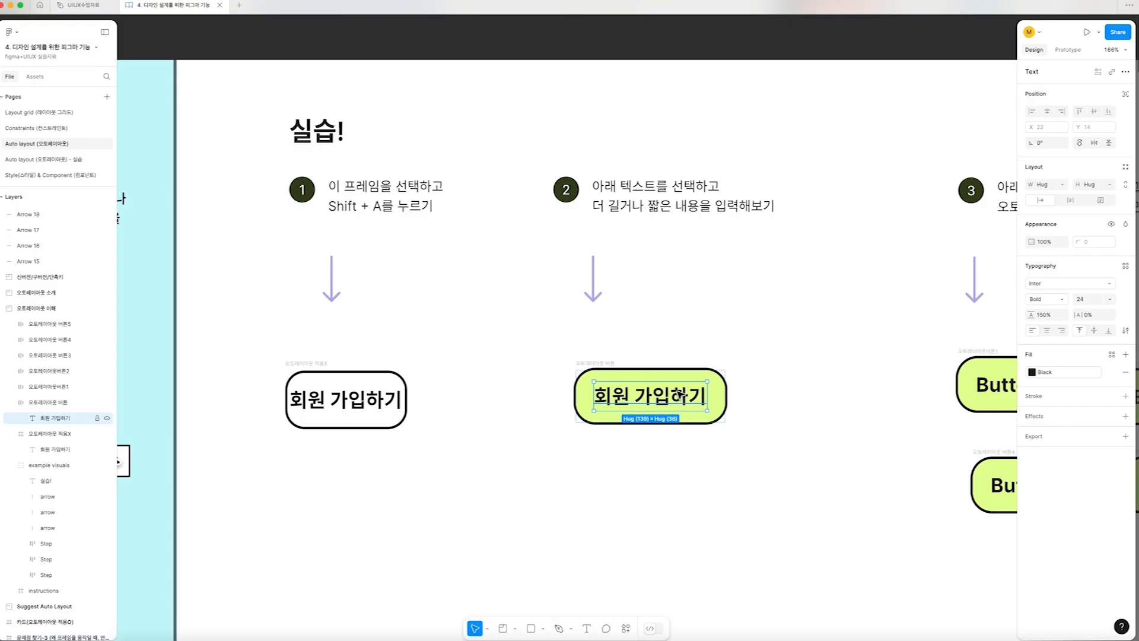
left_click(693, 268)
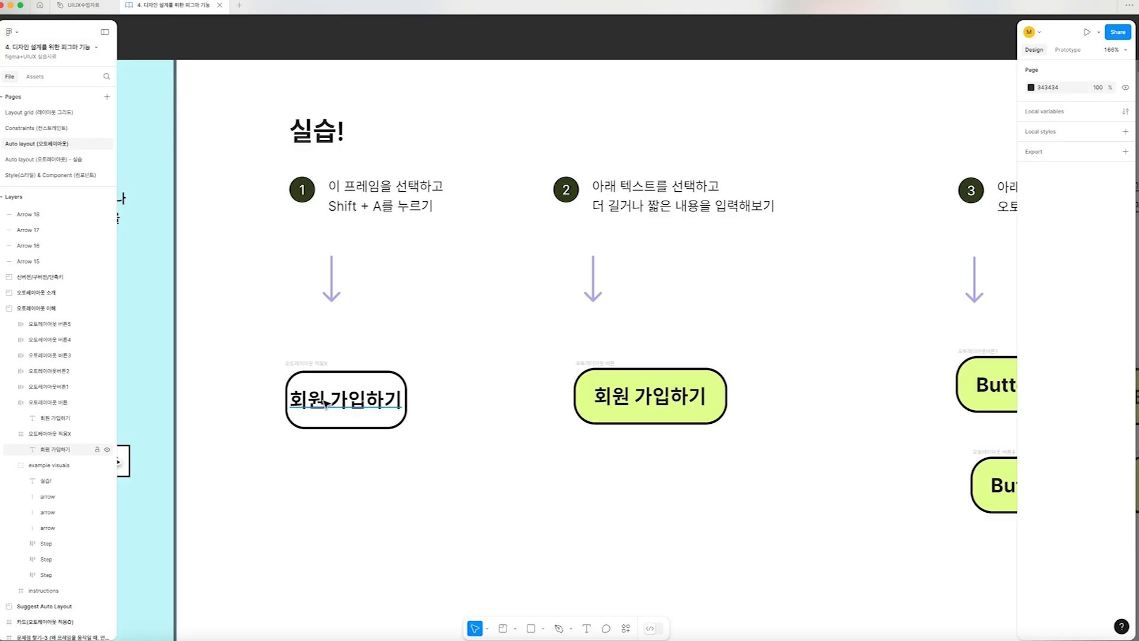
Examine the green sign-up button's auto layout settings and the individual button frames under exercise 3
left_click(601, 364)
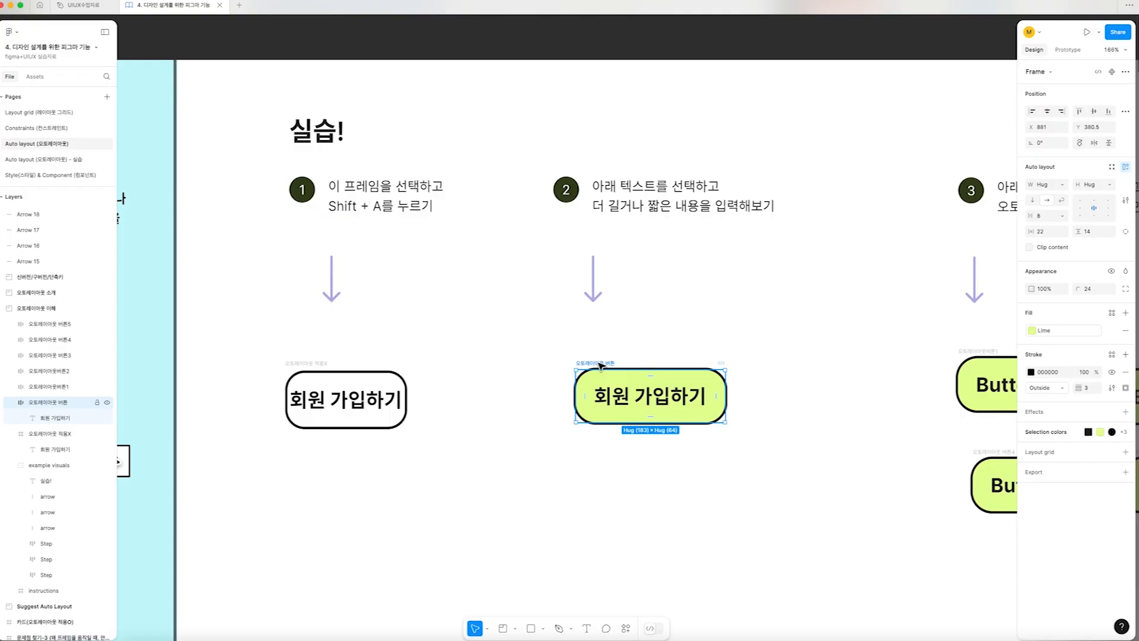
scroll(600, 364, "right", 9)
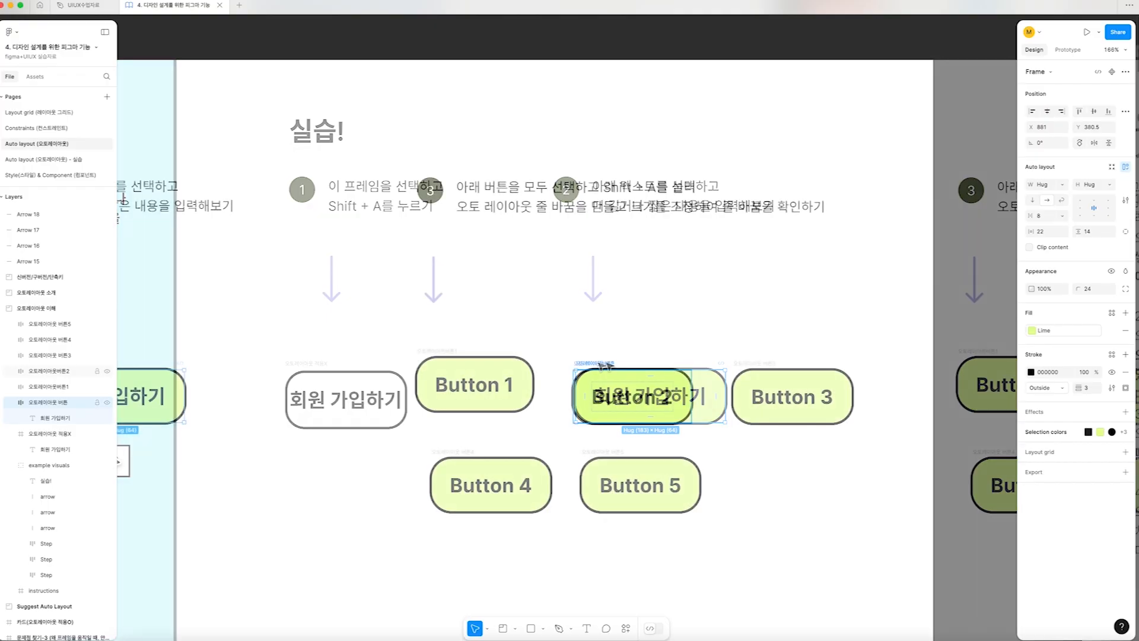
left_click(413, 329)
left_click(423, 363)
left_click(585, 375)
left_click(739, 380)
double_click(653, 495)
left_click(889, 512)
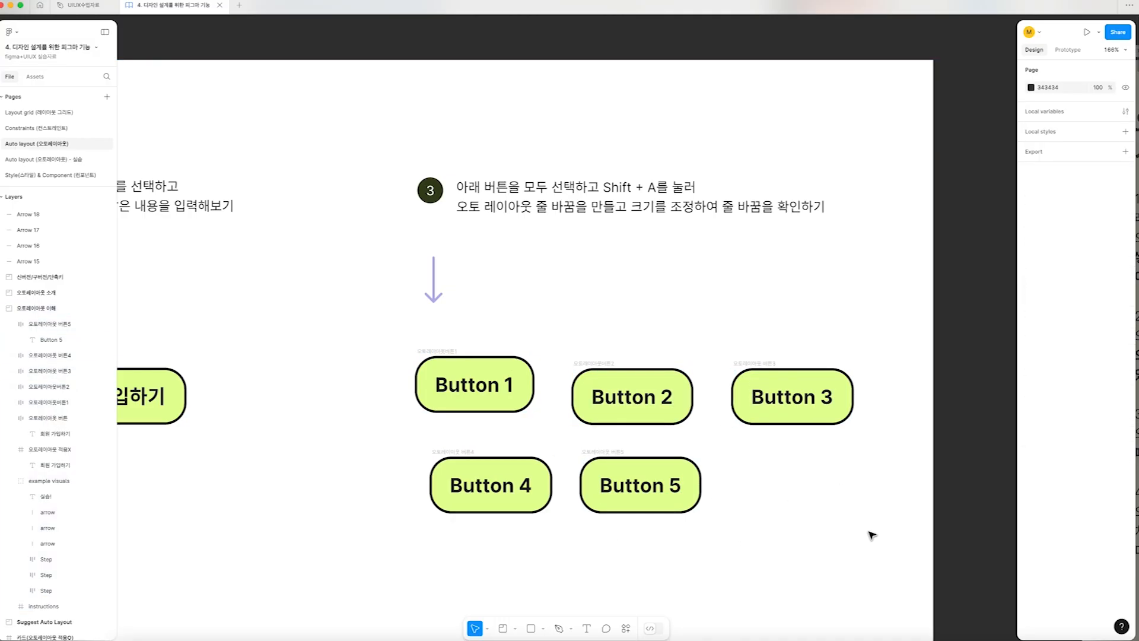
Select Button 1 through Button 5 under exercise 3 and combine them into one wrapping auto layout frame
left_click_drag(904, 554, 341, 326)
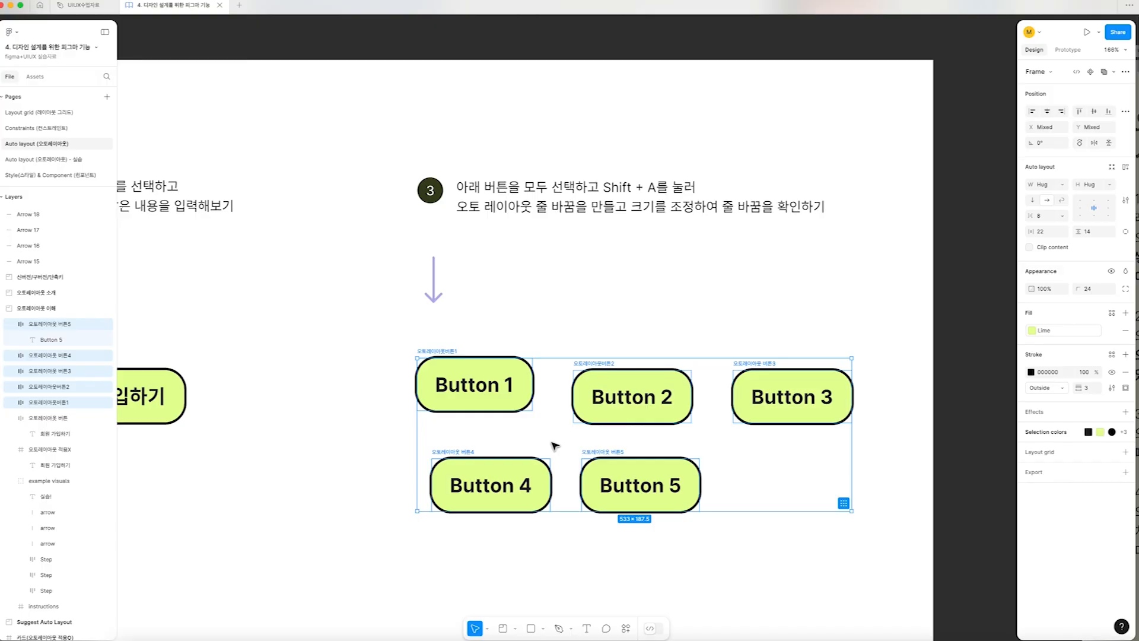
right_click(611, 419)
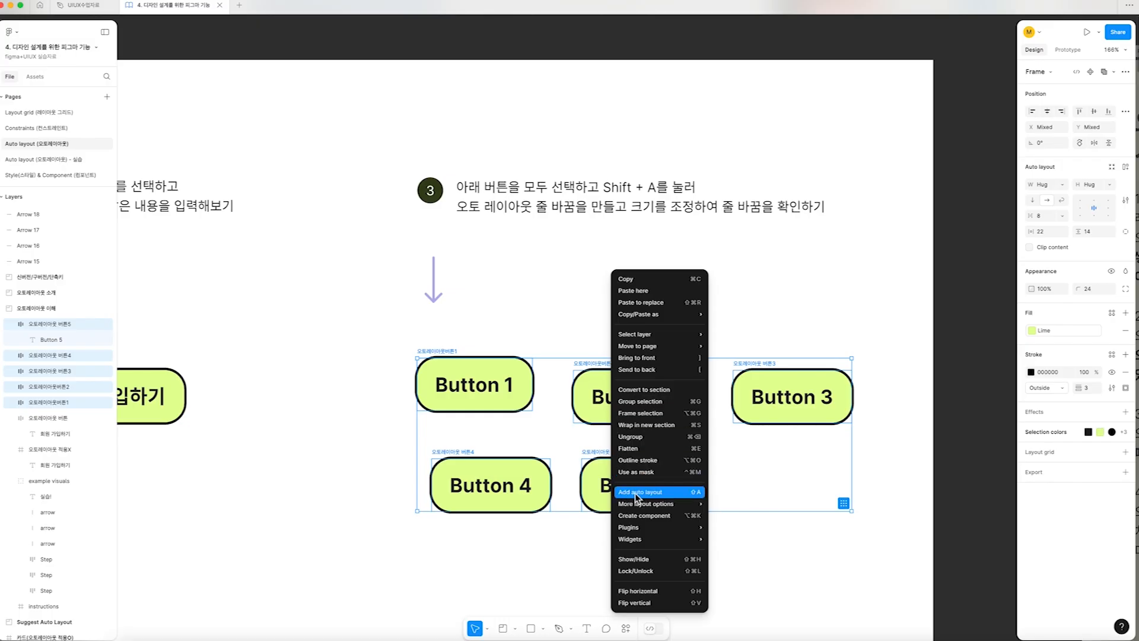
left_click(547, 313)
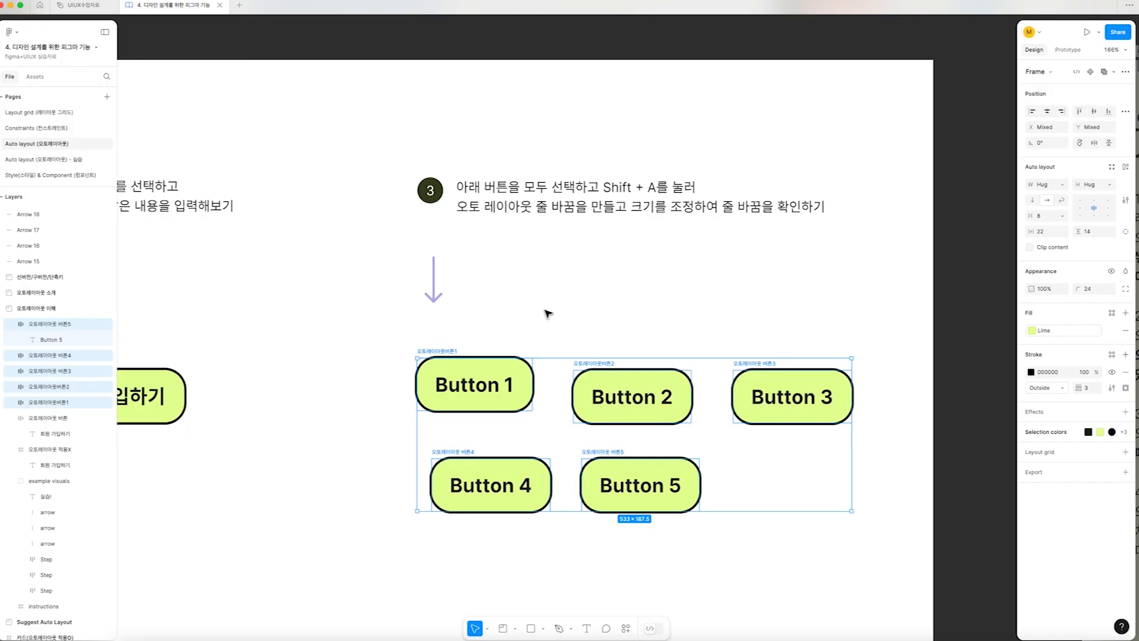
key("shift+a")
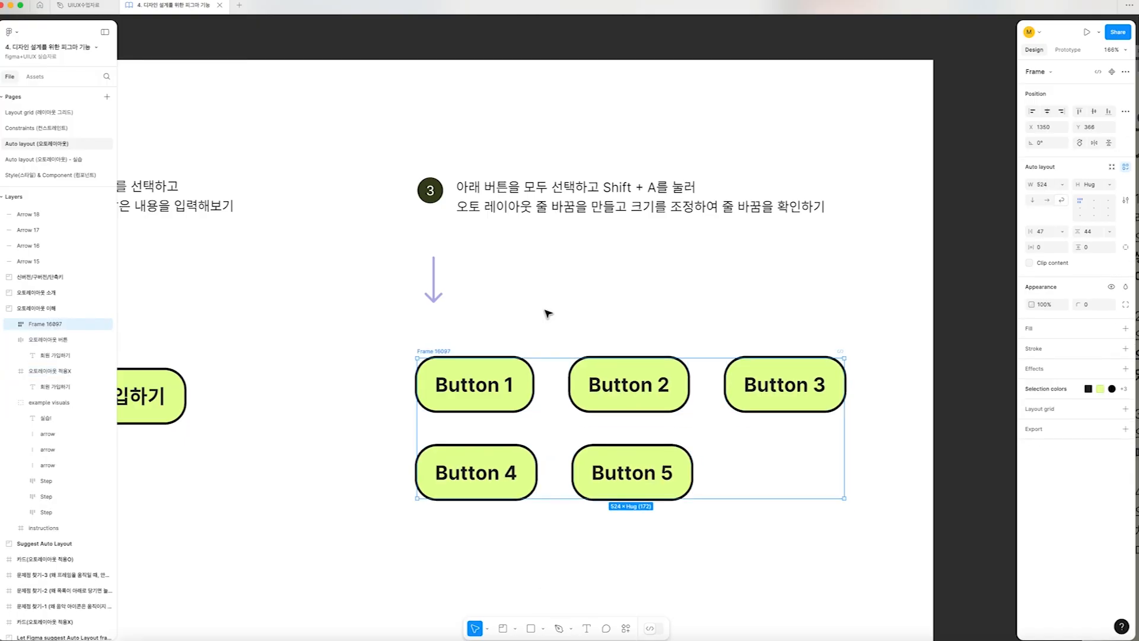
key("super+z")
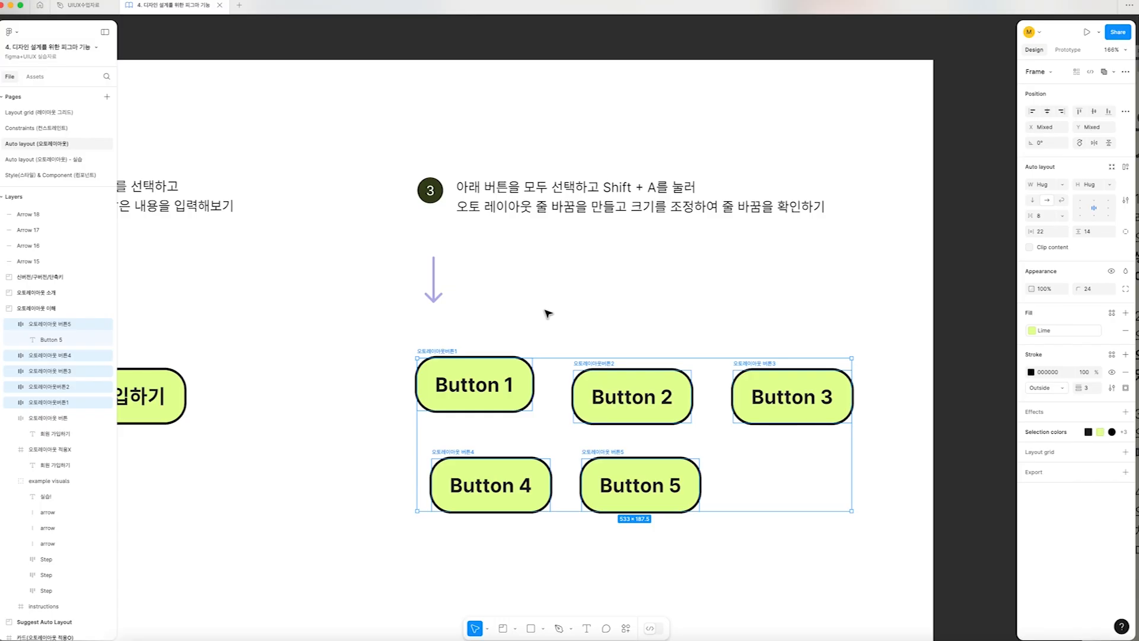
key("shift+a")
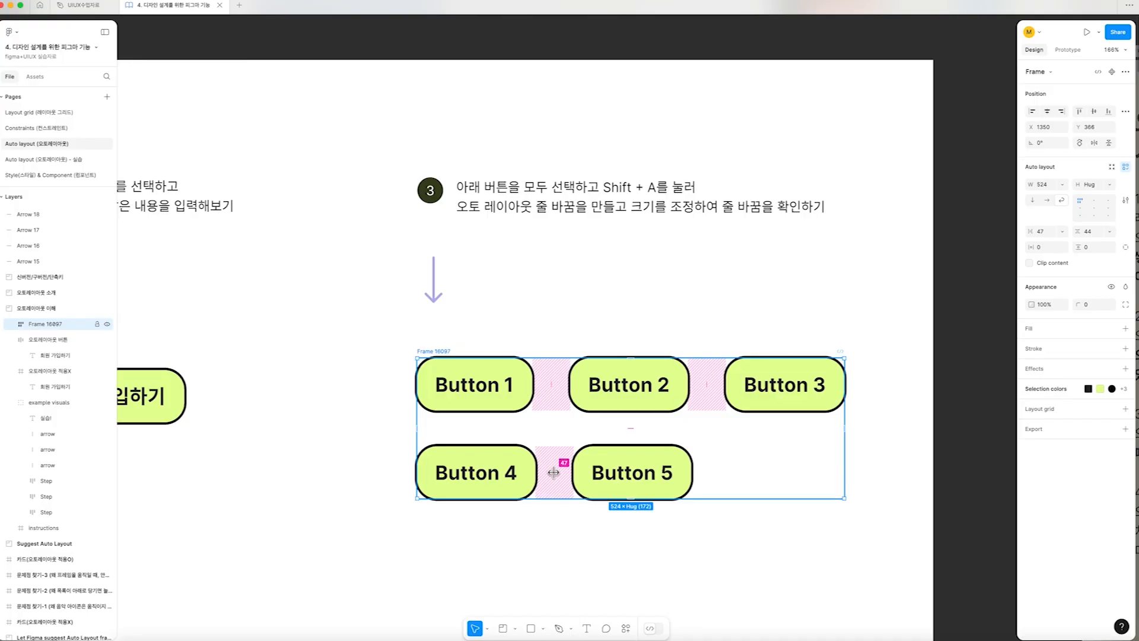
scroll(554, 472, "down", 5)
left_click_drag(463, 455, 668, 423)
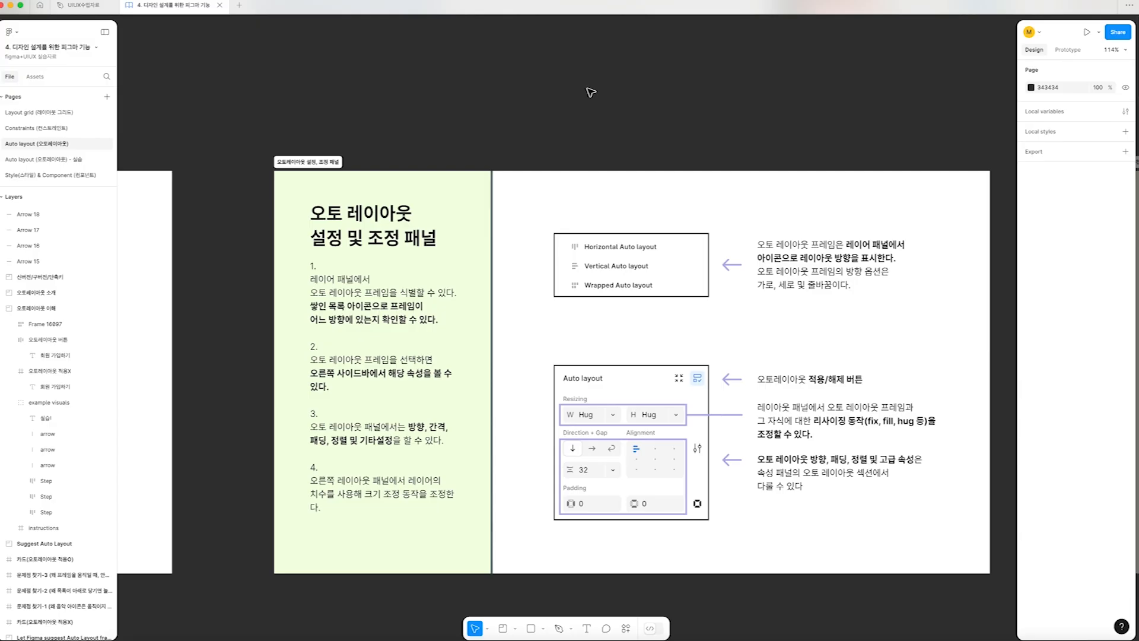
scroll(451, 267, "left", 5)
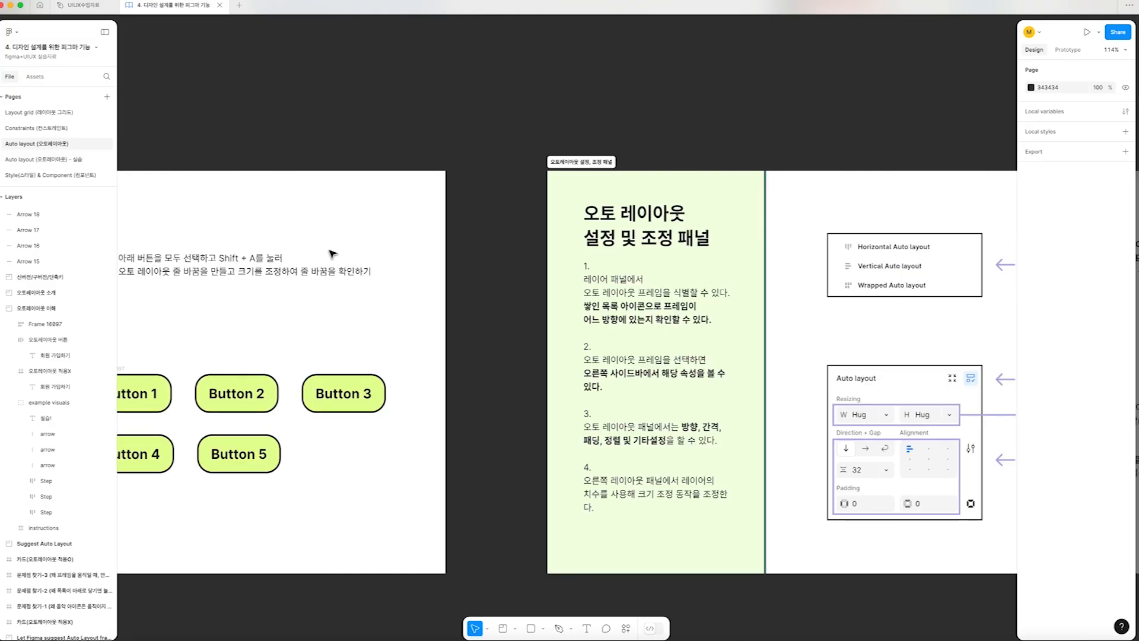
Examine Button 3, the wrapping frame around the five buttons with its nested layers, and the auto layout settings board
left_click(321, 404)
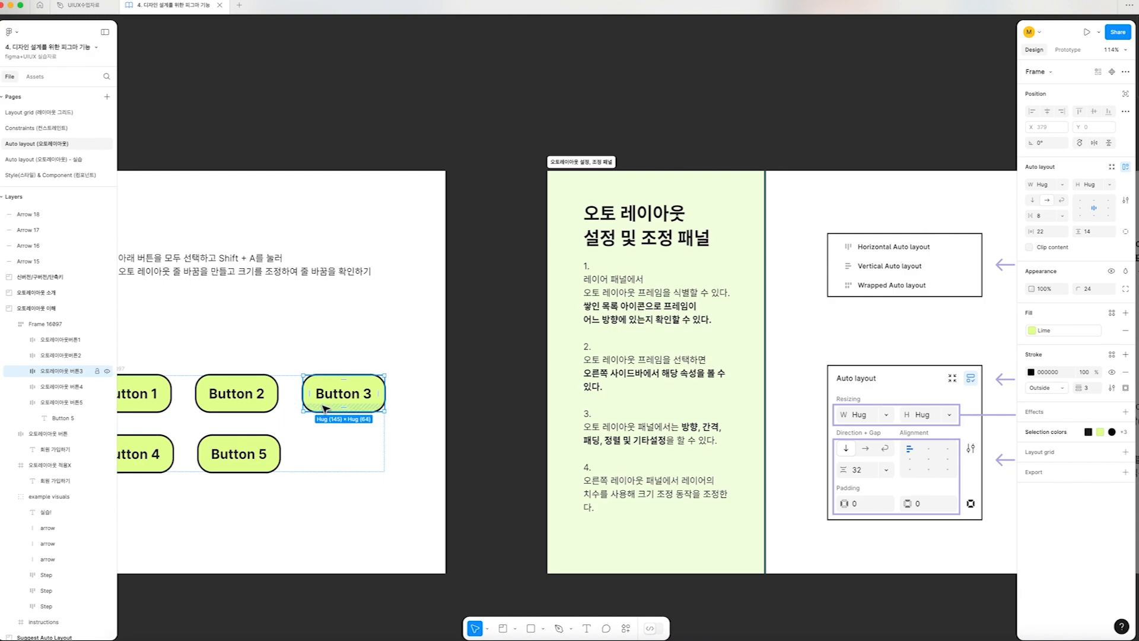
scroll(460, 373, "right", 6)
scroll(456, 374, "right", 2)
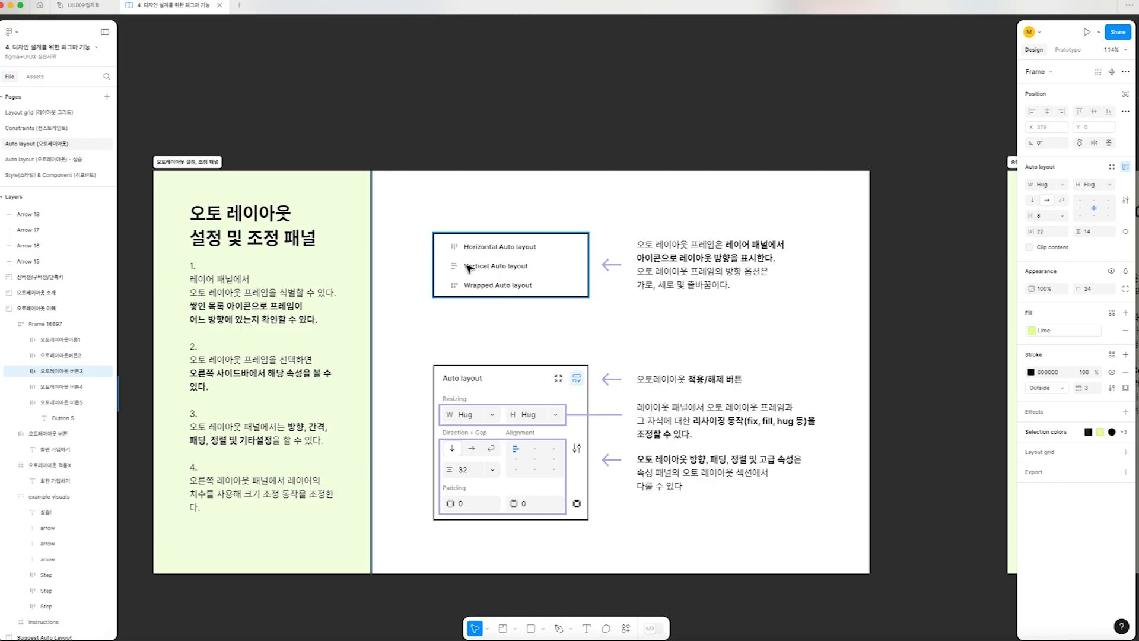
scroll(467, 288, "left", 10)
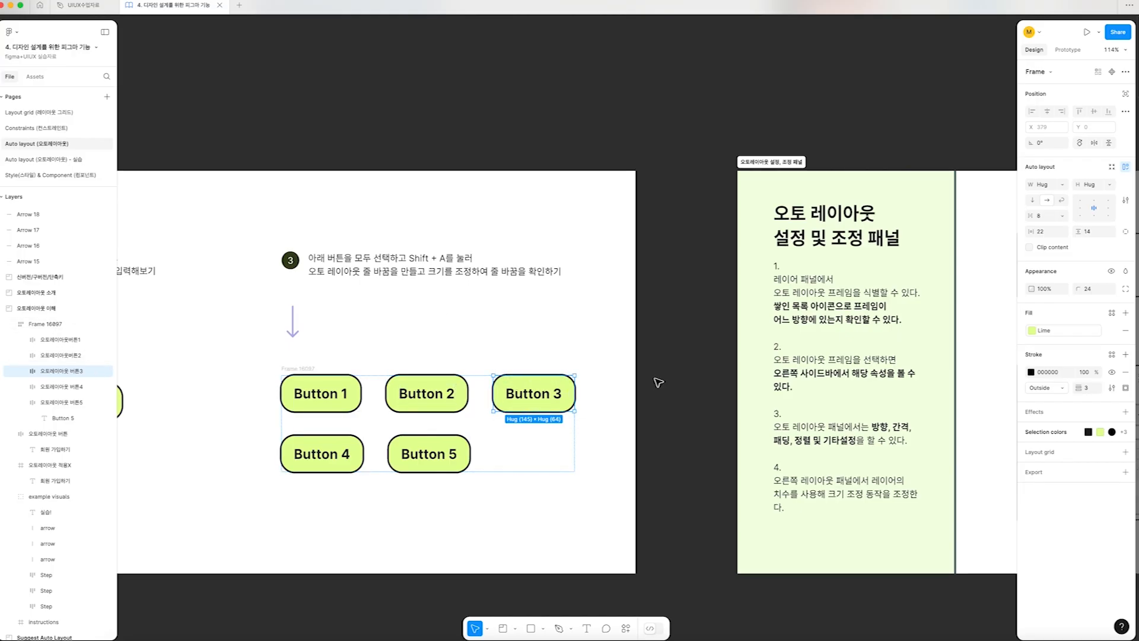
scroll(571, 393, "right", 2)
scroll(571, 394, "left", 2)
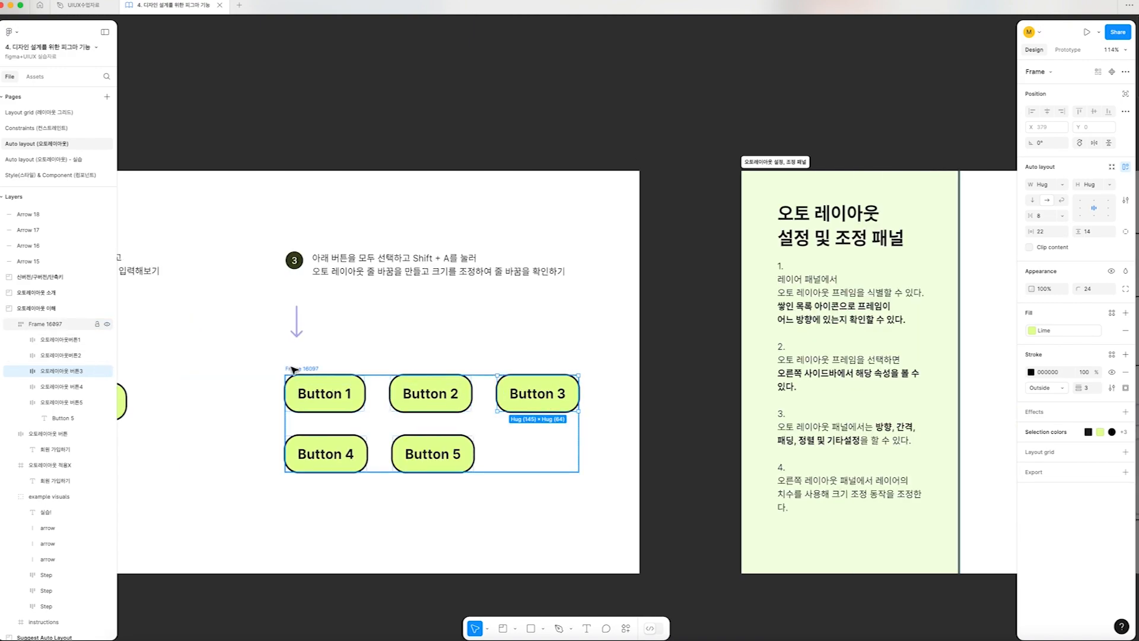
left_click(291, 368)
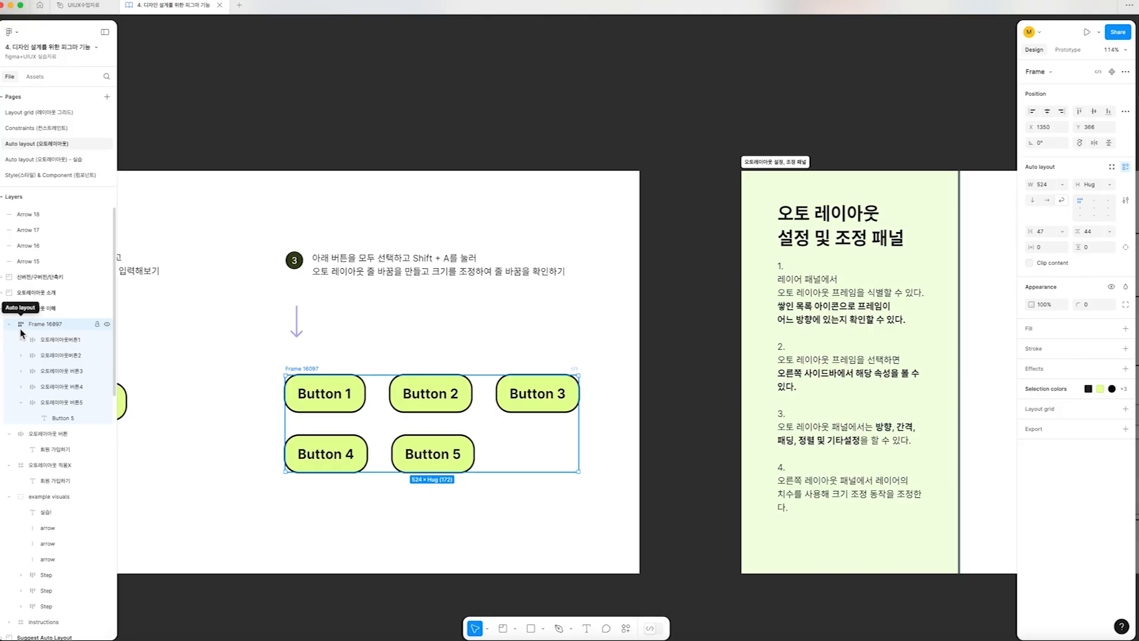
scroll(393, 409, "right", 10)
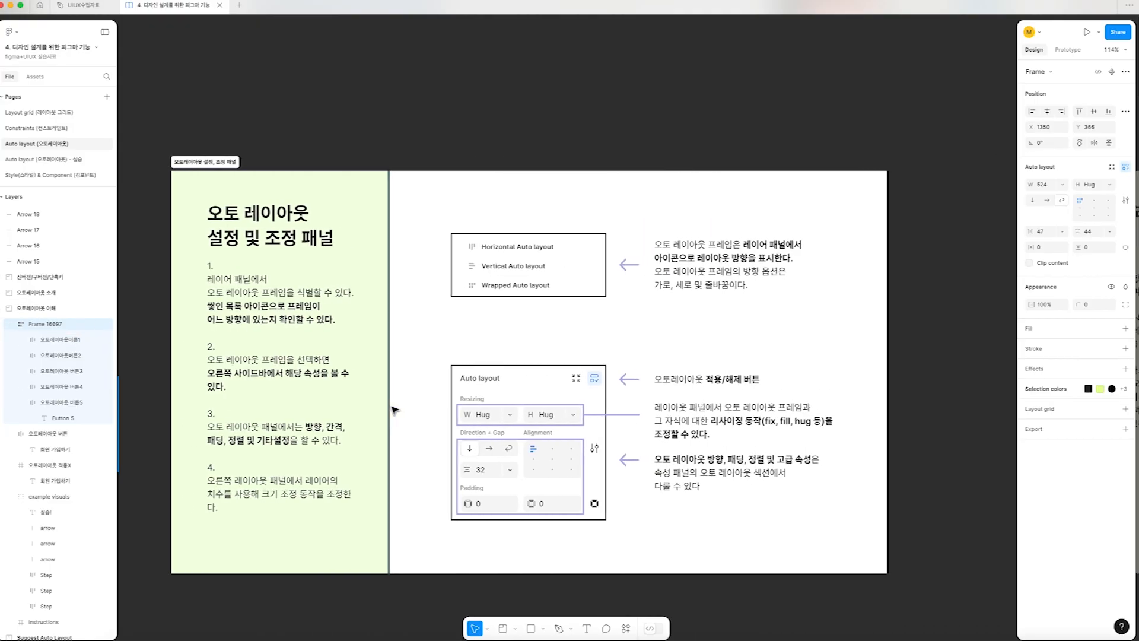
scroll(395, 410, "down", 1)
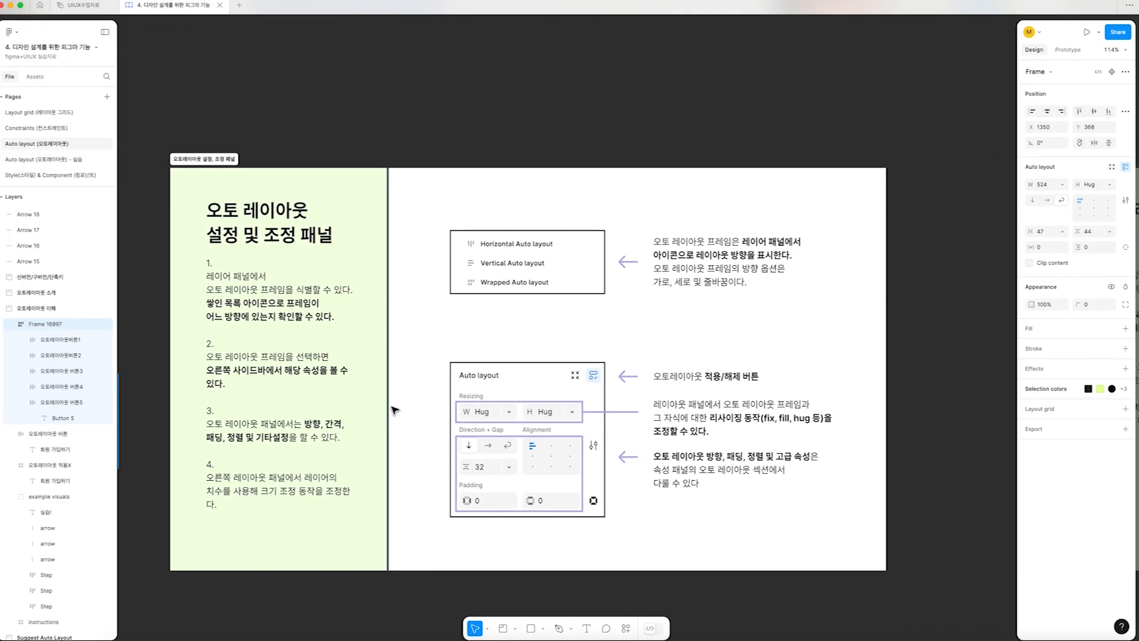
left_click(80, 344)
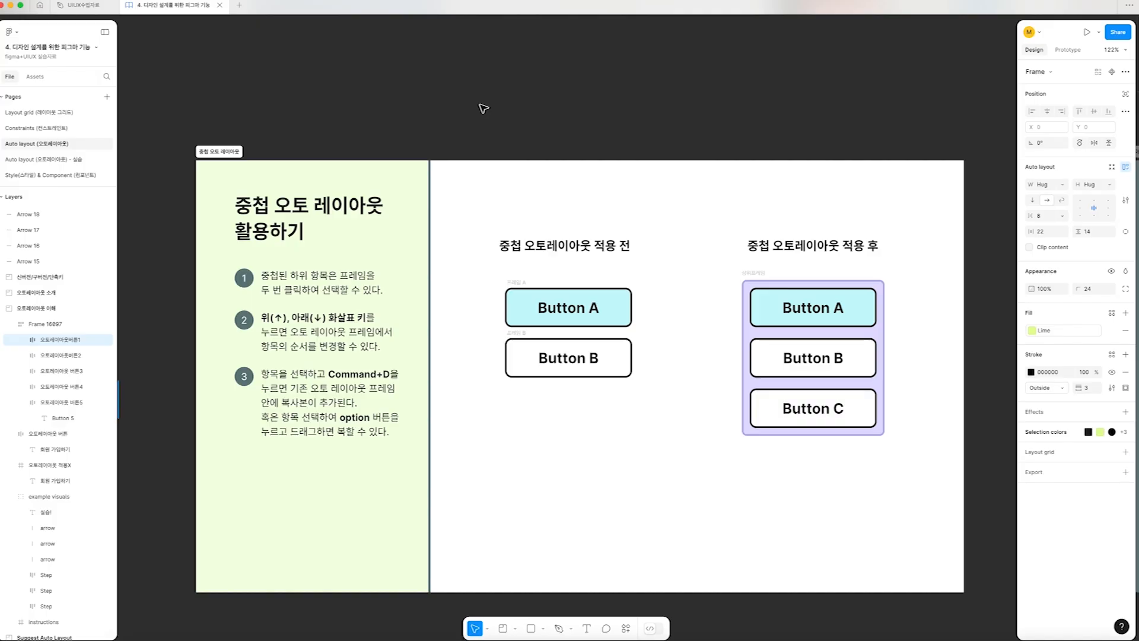
Combine Button A and Button B on the nested auto layout board into one vertical auto layout frame
left_click(517, 302)
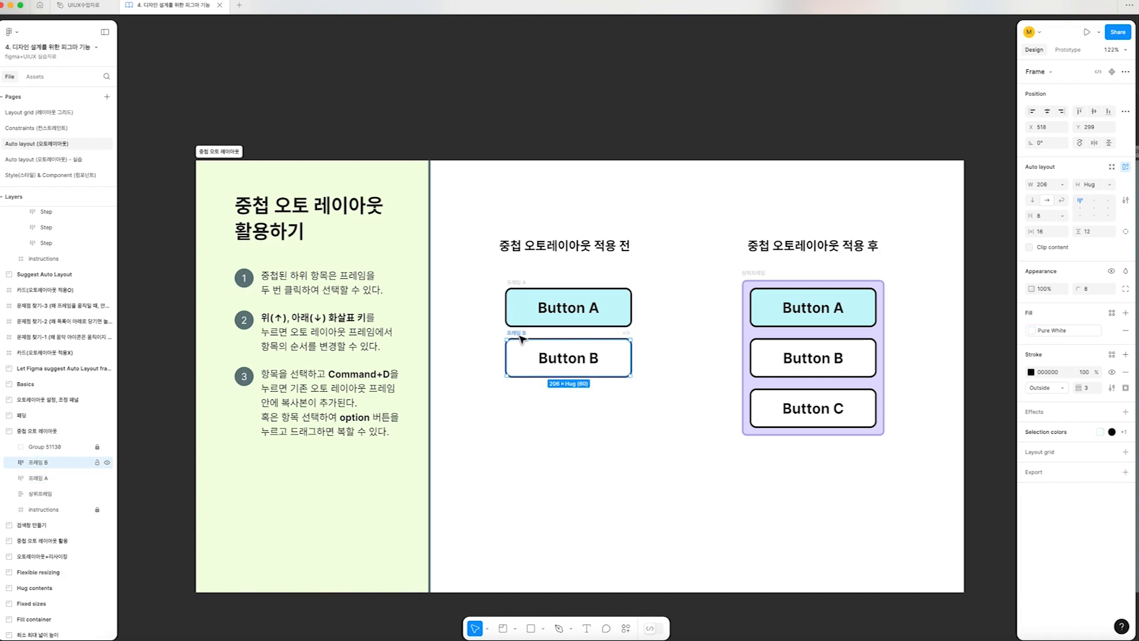
left_click(82, 460)
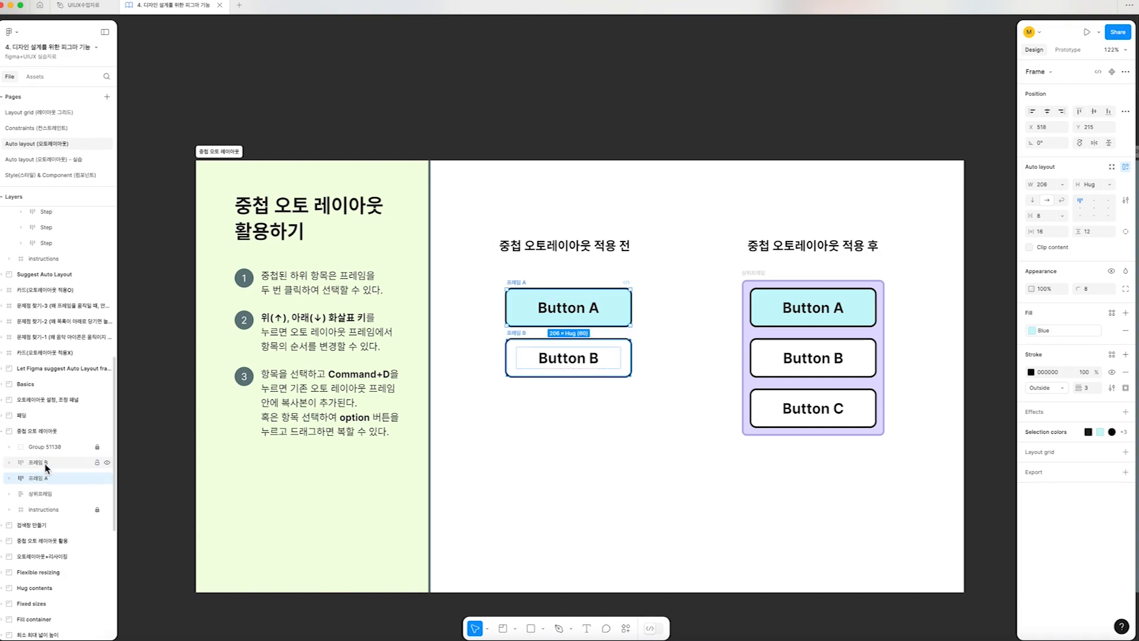
left_click(48, 481)
scroll(595, 475, "right", 2)
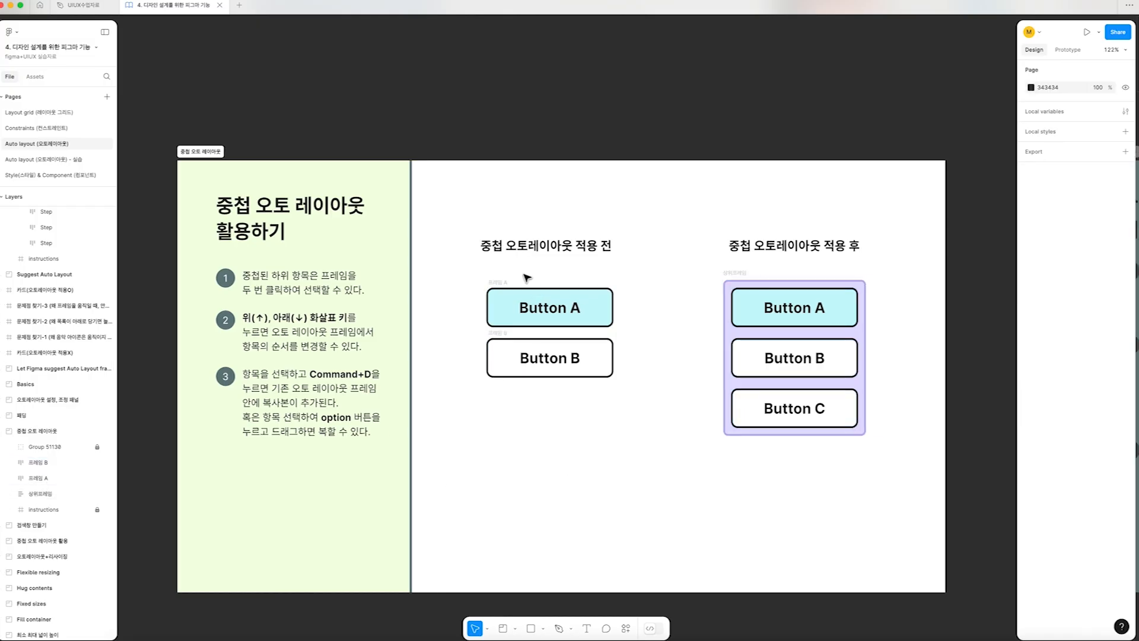
left_click(506, 342, "shift")
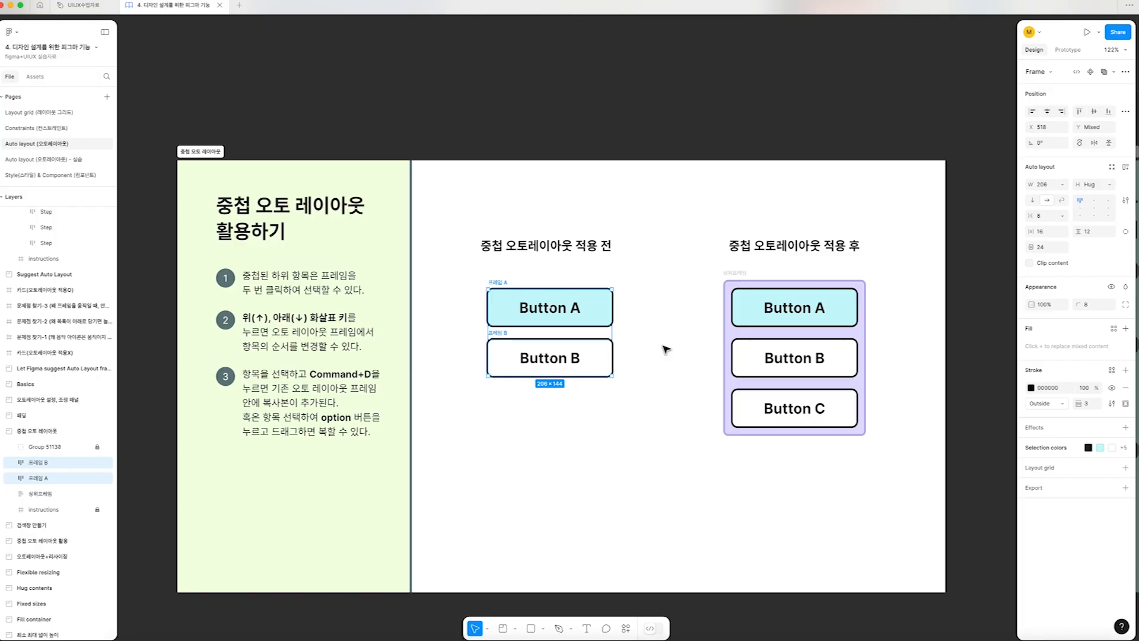
key("shift+a")
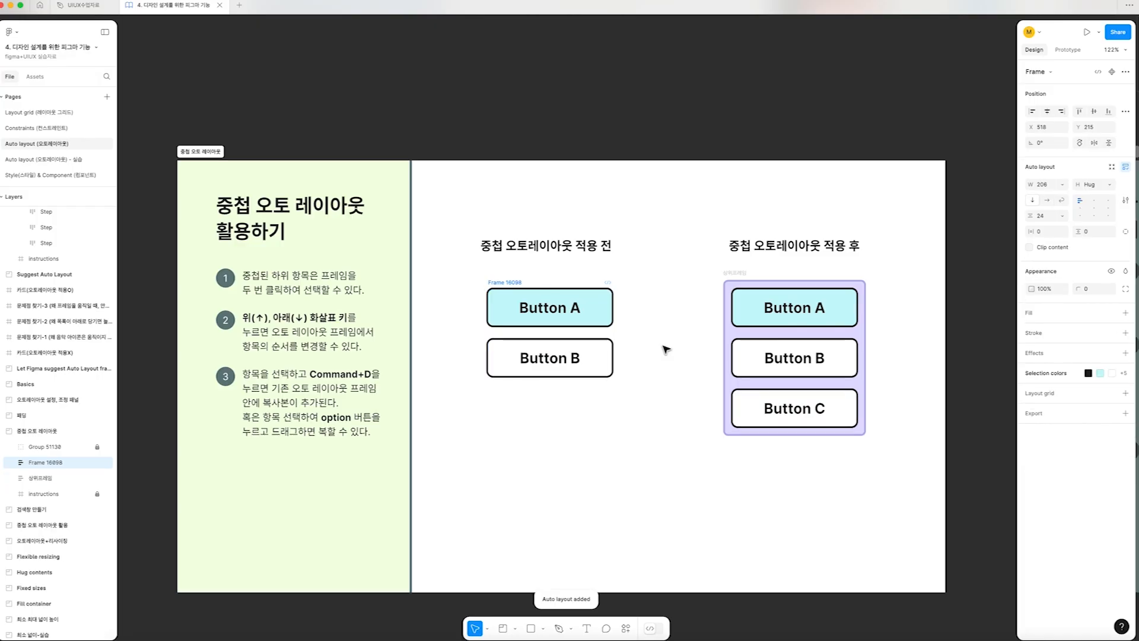
Examine the parent auto layout frame on the nested auto layout board and its nested Button A and Button B
scroll(665, 349, "right", 1)
scroll(664, 349, "up", 1)
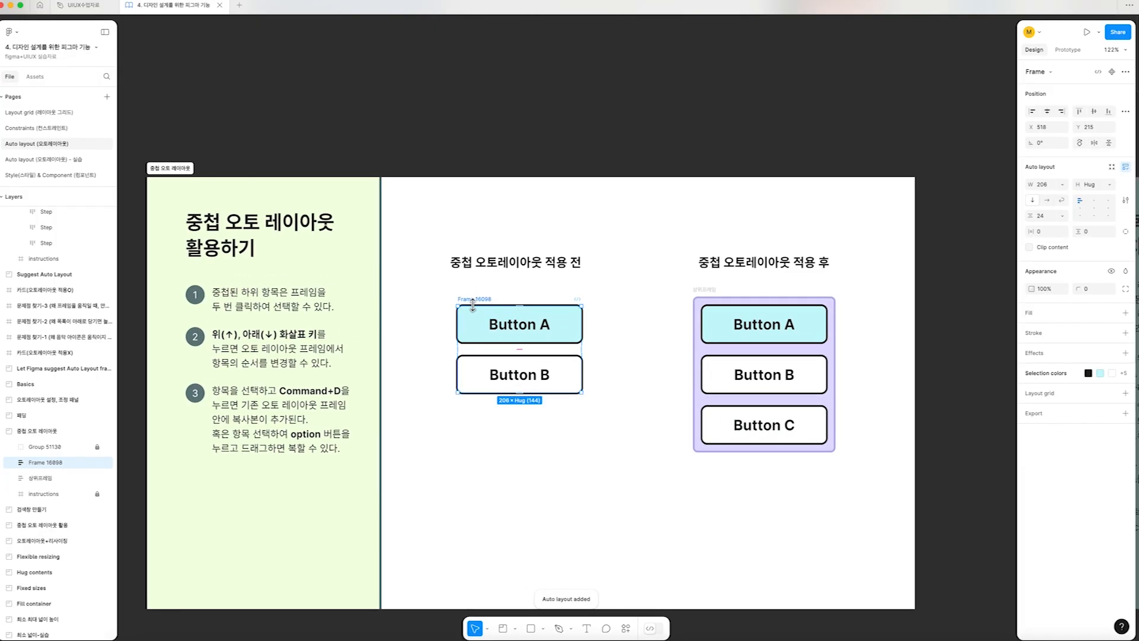
scroll(478, 301, "down", 1)
scroll(479, 297, "left", 1)
scroll(481, 293, "left", 1)
scroll(481, 293, "down", 1)
scroll(477, 303, "right", 1)
scroll(477, 306, "up", 1)
left_click(490, 325)
scroll(498, 341, "up", 1)
scroll(519, 349, "up", 1)
scroll(518, 349, "left", 1)
left_click(464, 374)
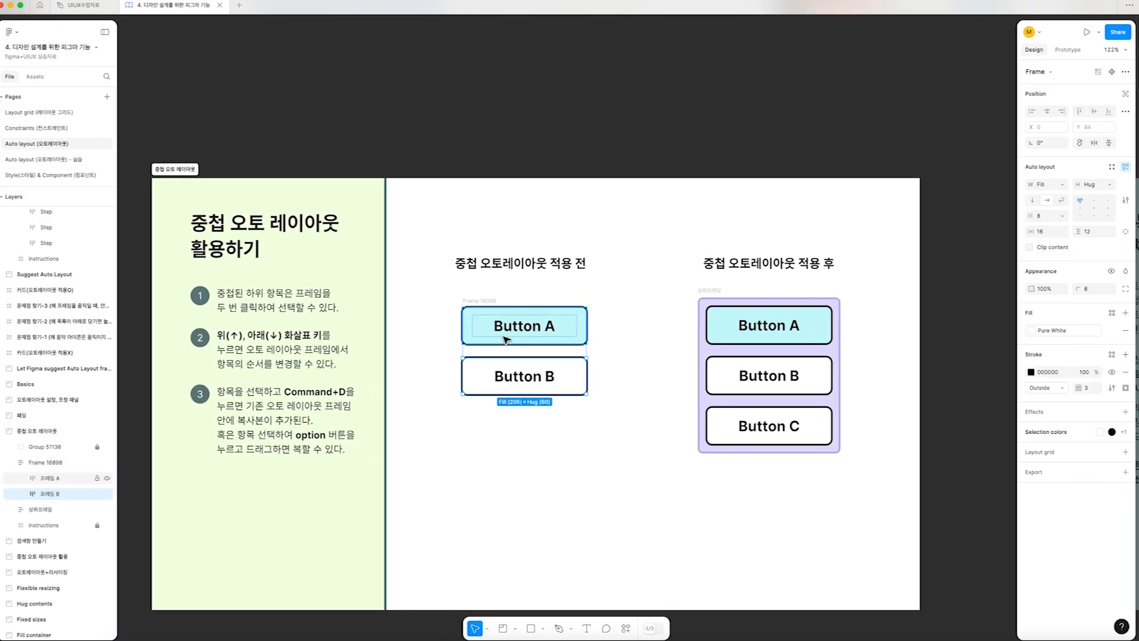
Move Button A below Button B and back above it repeatedly within their parent auto layout frame
left_click(54, 479)
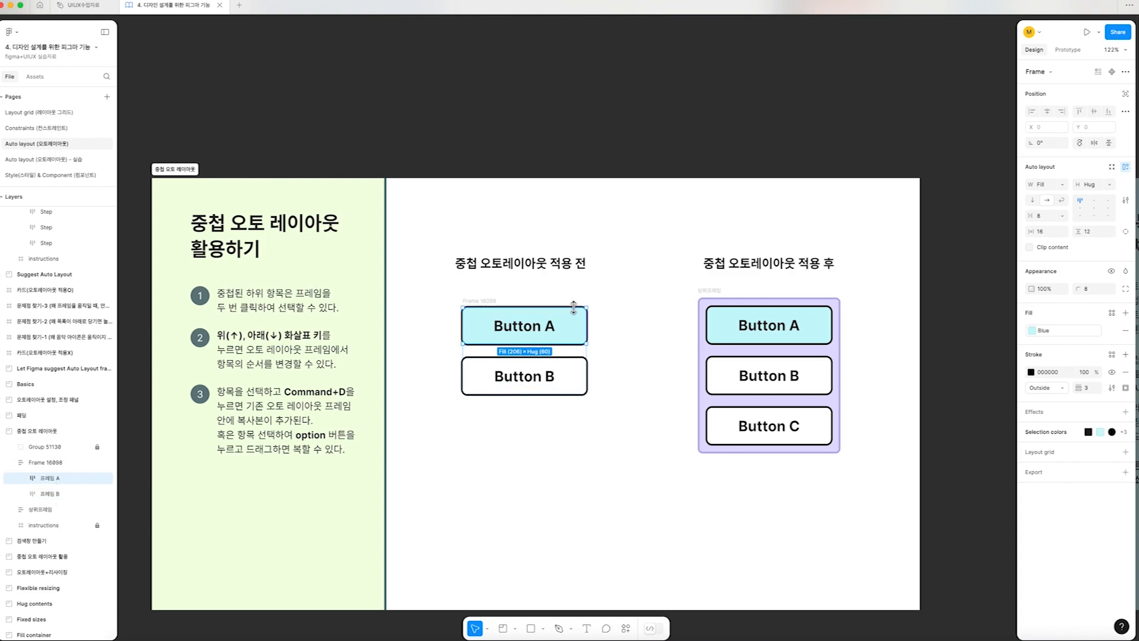
key("Down")
key("Up")
key("Down")
key("Up")
key("Down")
key("Up")
key("Down")
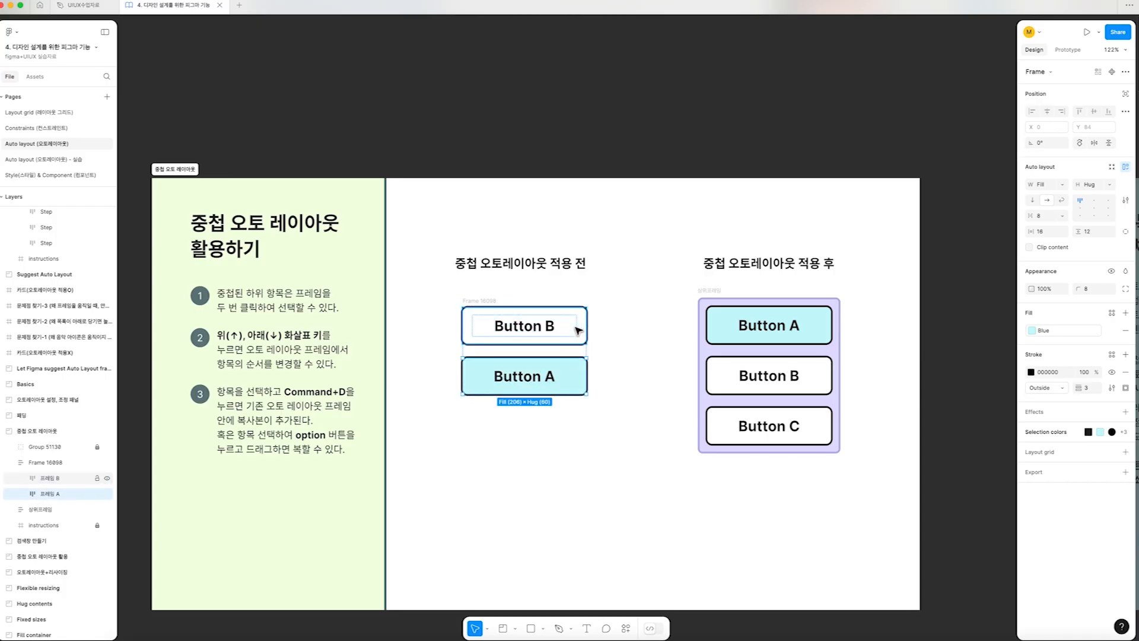
key("Up")
Duplicate Button B four times inside the parent auto layout frame
left_click(578, 367)
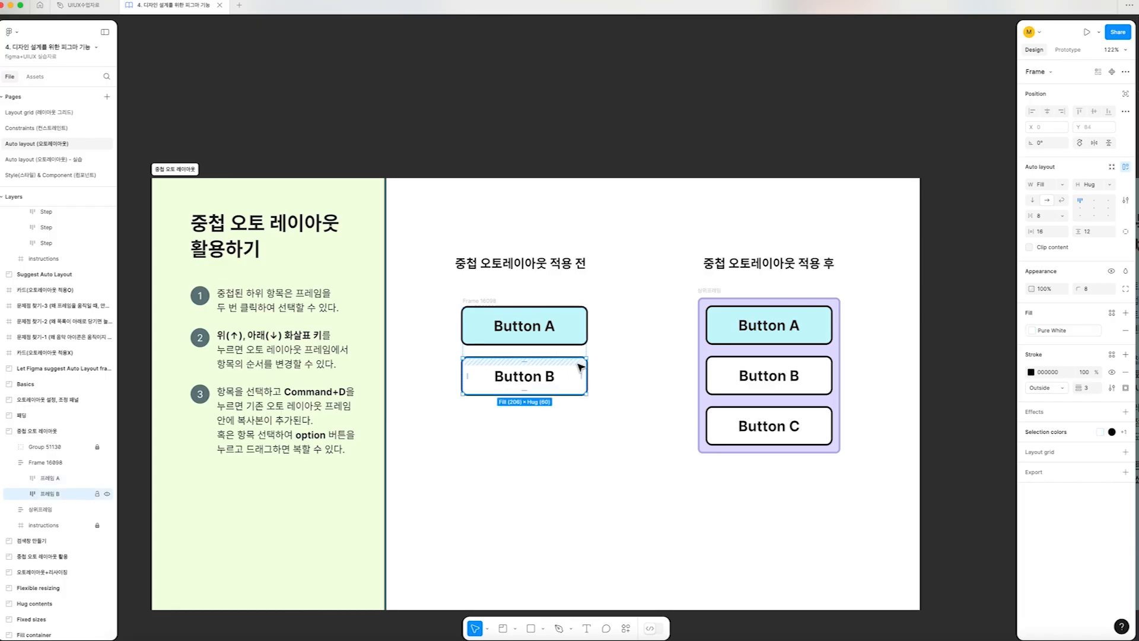
key("super+d")
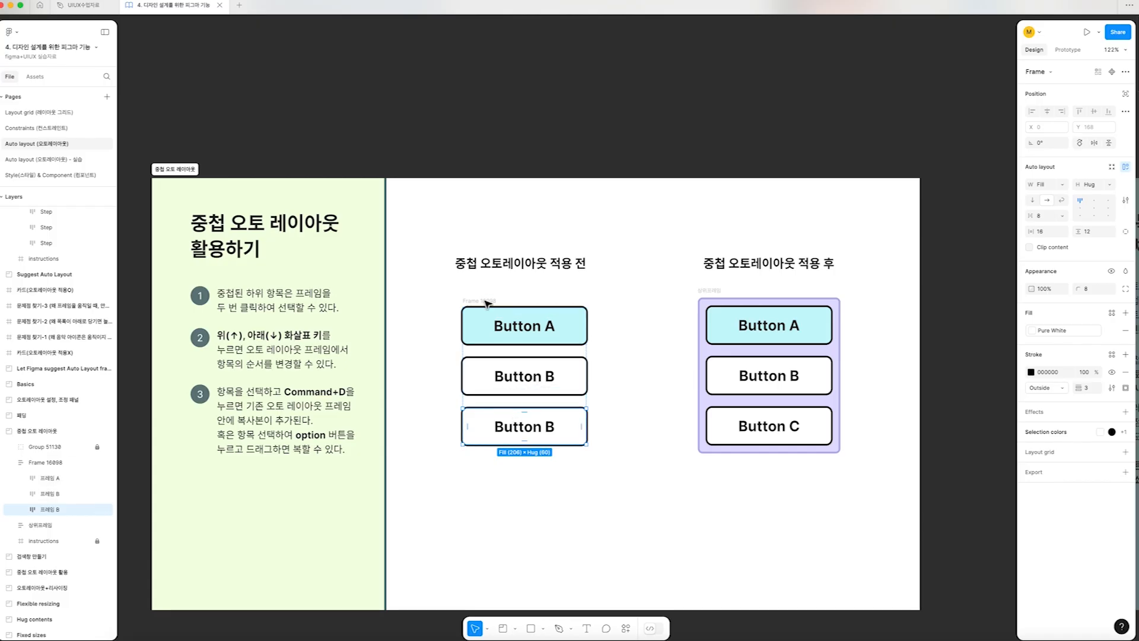
key("Escape")
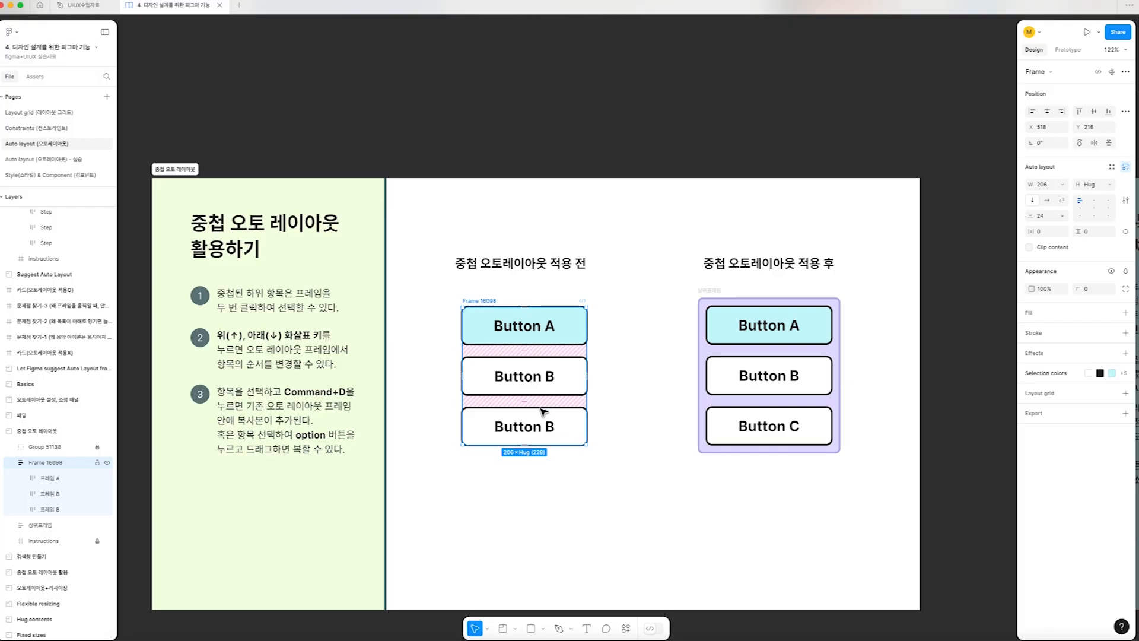
left_click(549, 424)
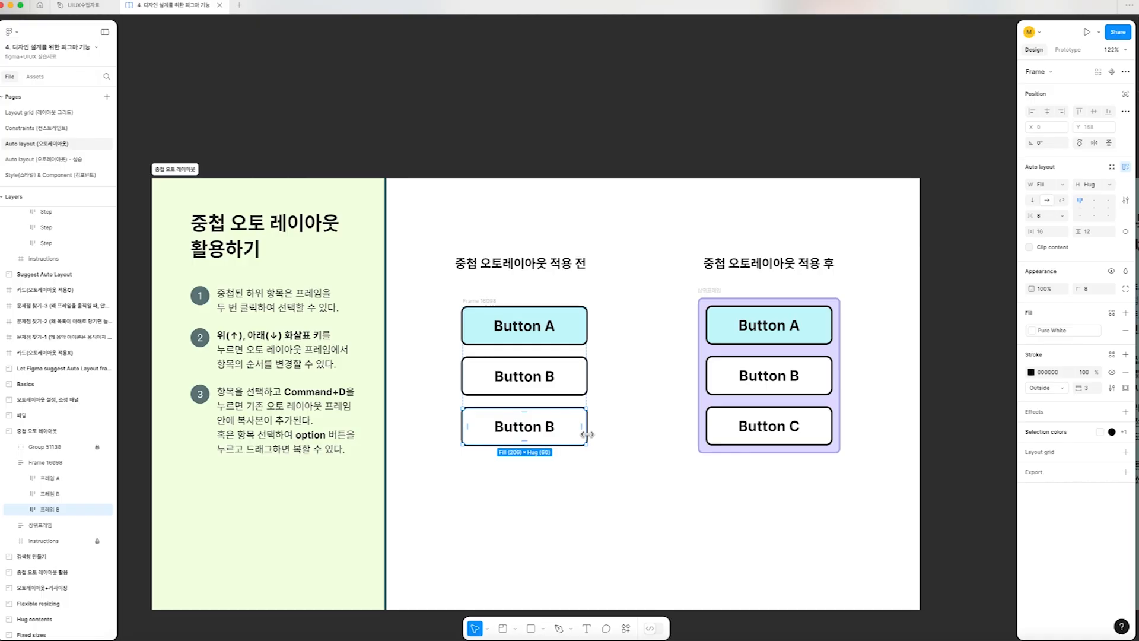
key("super+d")
key("super+d")
key("super+d")
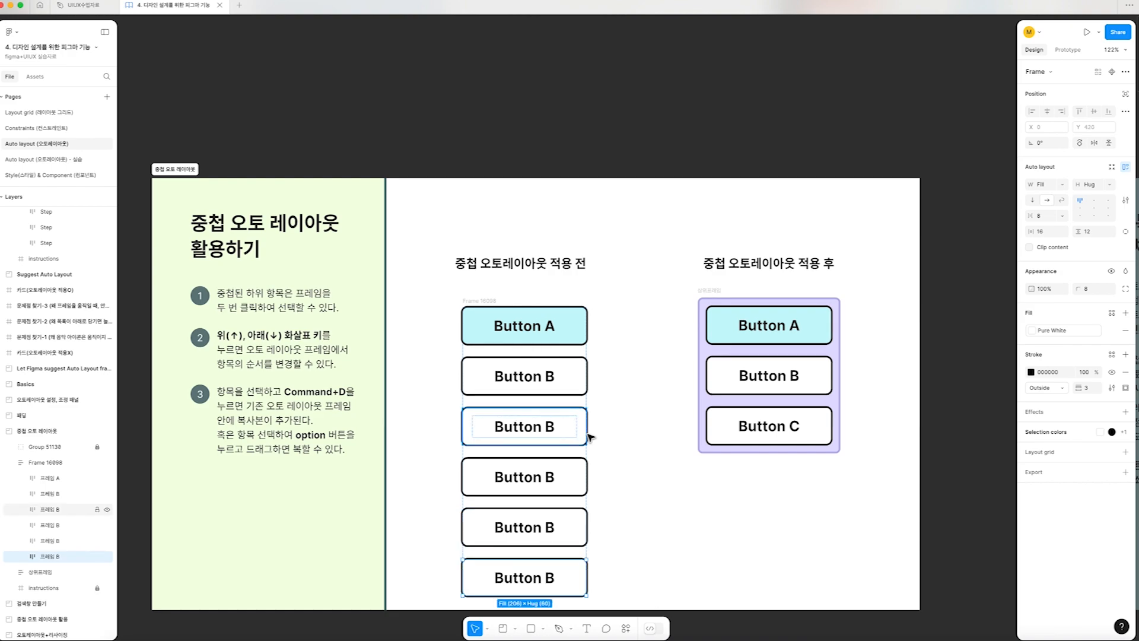
Examine the expanded parent auto layout frame and all six of its nested buttons
left_click(456, 301)
left_click(469, 301)
scroll(523, 356, "down", 2)
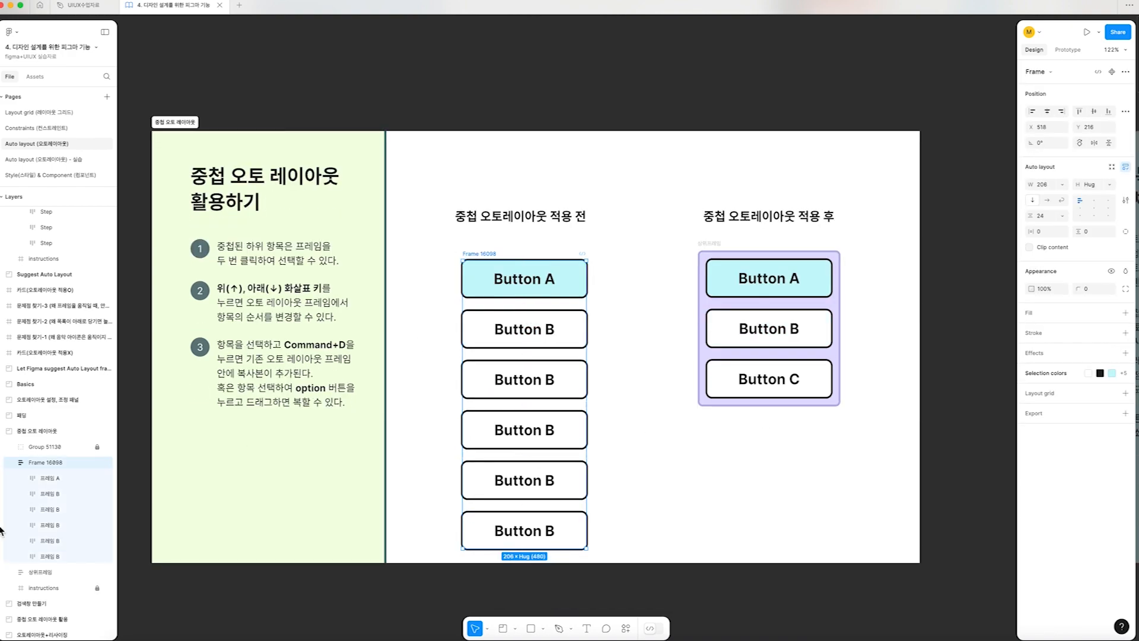
left_click(58, 482)
left_click(62, 554, "shift")
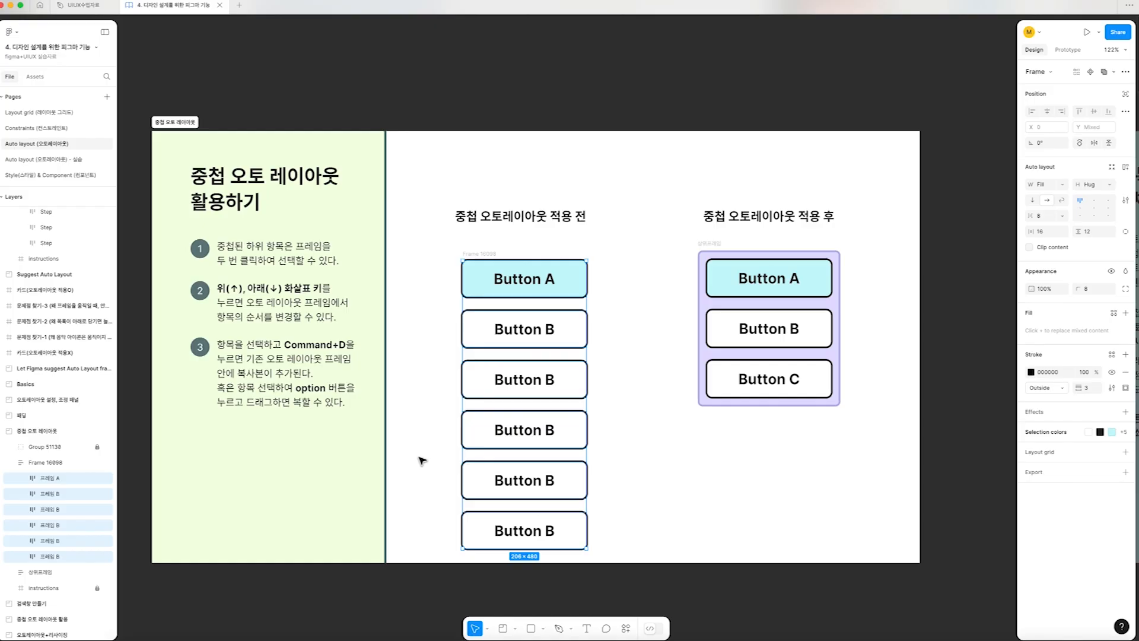
key("Escape")
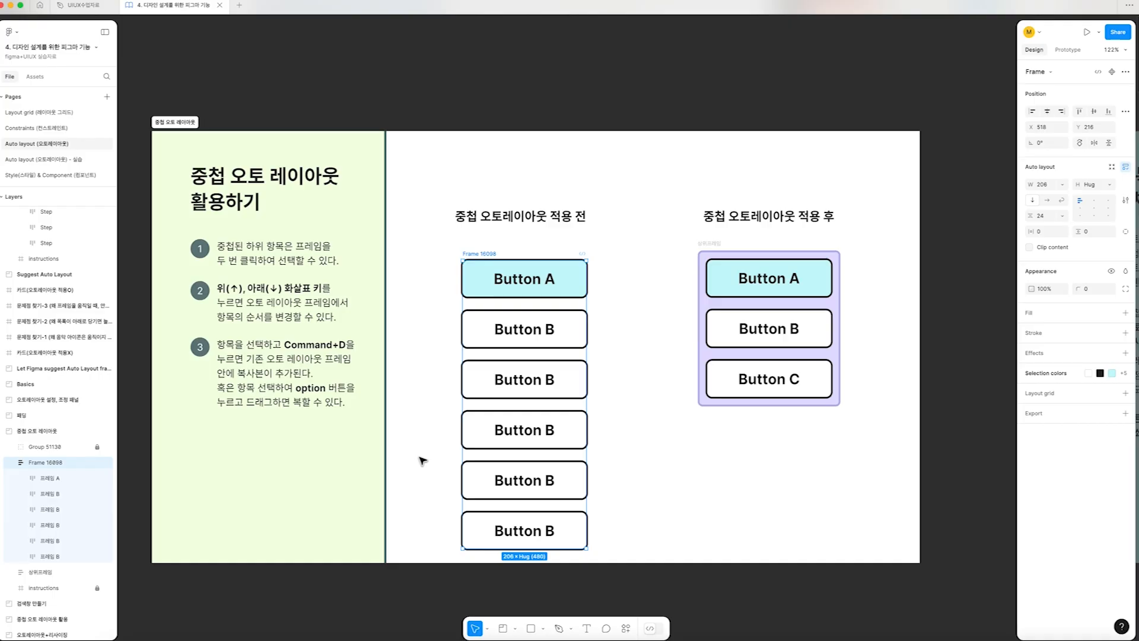
Place a copy of Button A between the second and third Button B in the auto layout stack
left_click(566, 431)
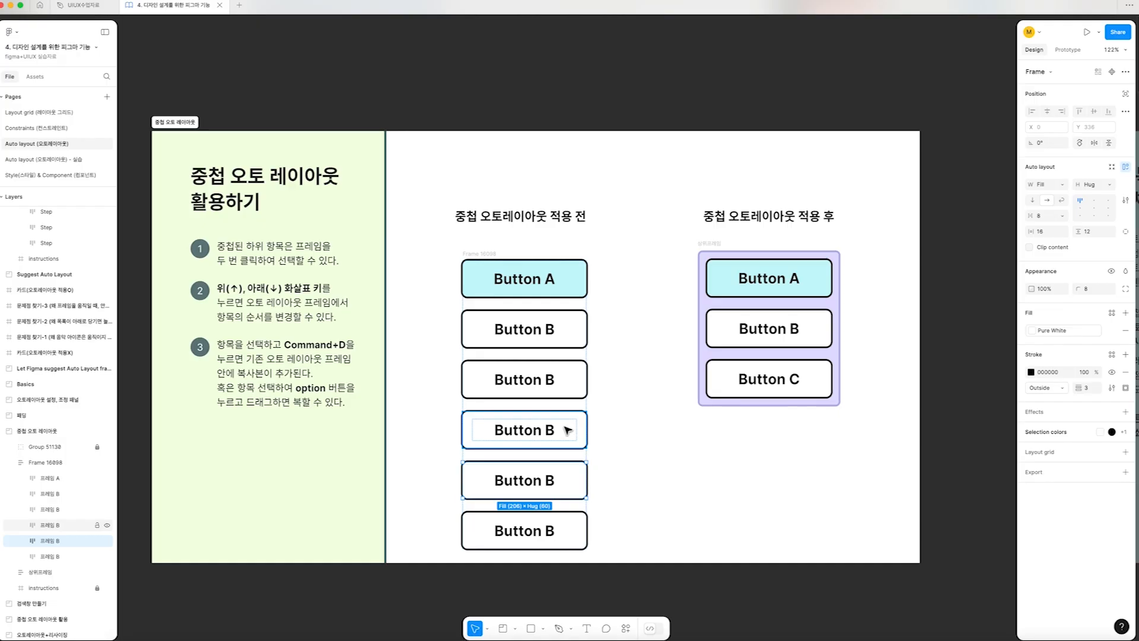
left_click(563, 283)
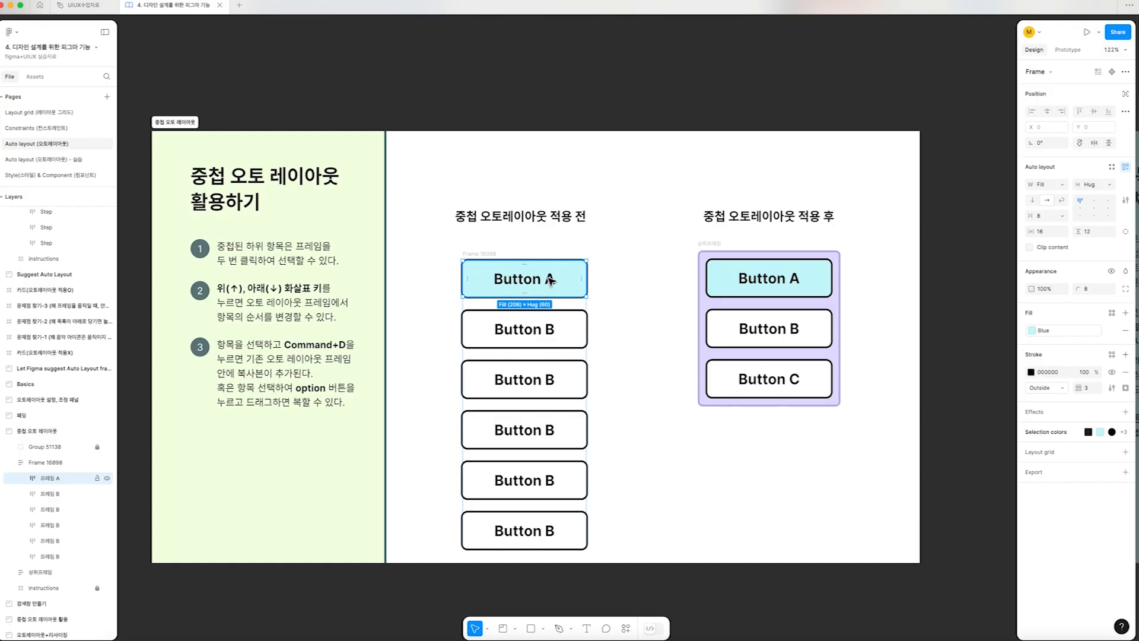
mouse_move(550, 280)
left_mouse_down()
mouse_move(545, 493)
mouse_move(551, 304)
mouse_move(555, 403)
mouse_move(596, 410)
left_mouse_up()
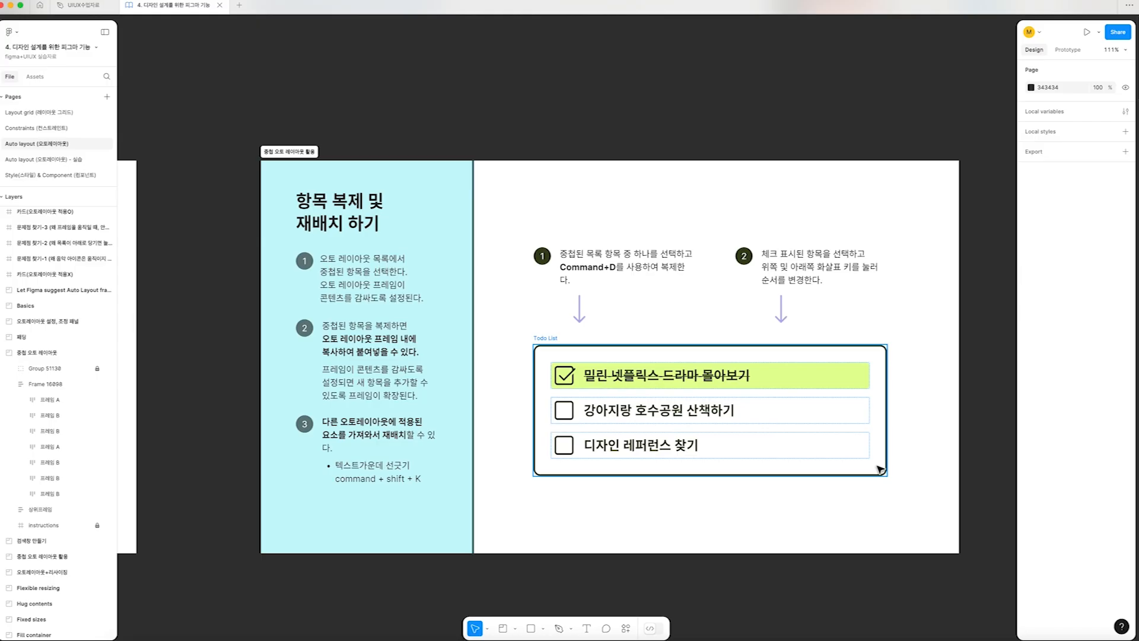
Duplicate the to-do item "강아지랑 호수공원 산책하기" and change the copy's text to "유튜브 영상 만들기!"
double_click(680, 417)
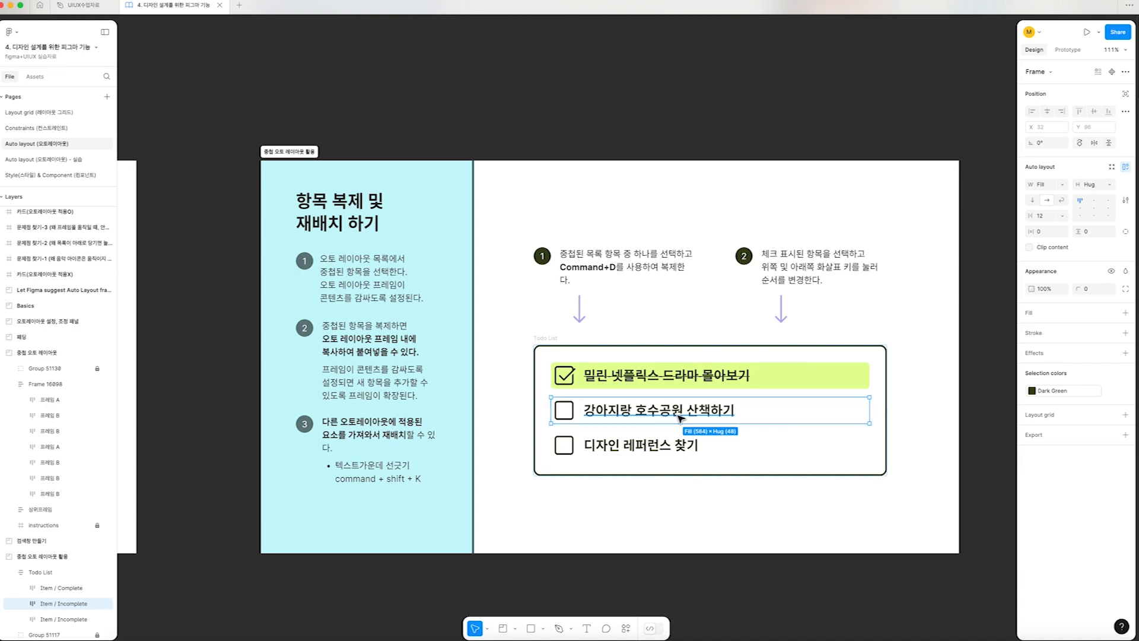
key("super+d")
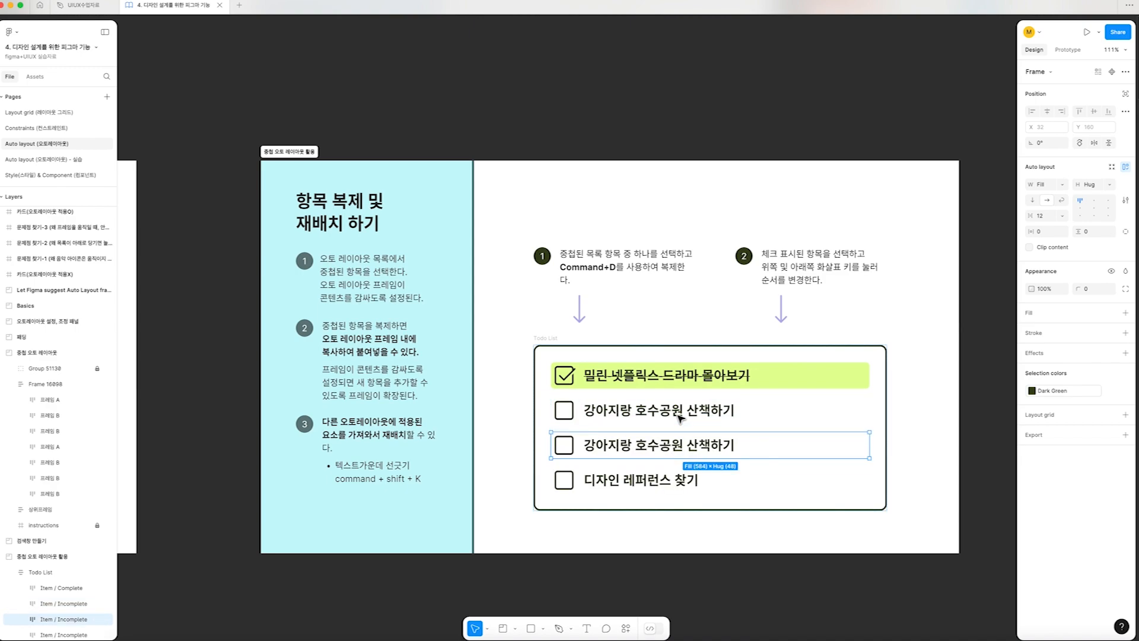
double_click(632, 449)
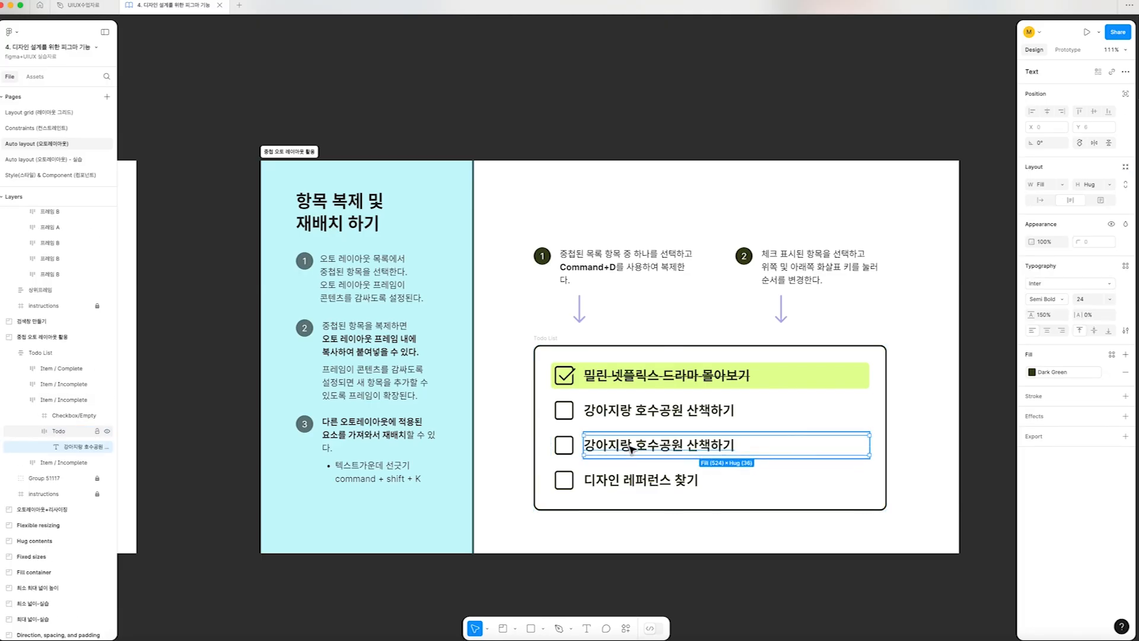
double_click(632, 449)
type("유튜브 영상 만")
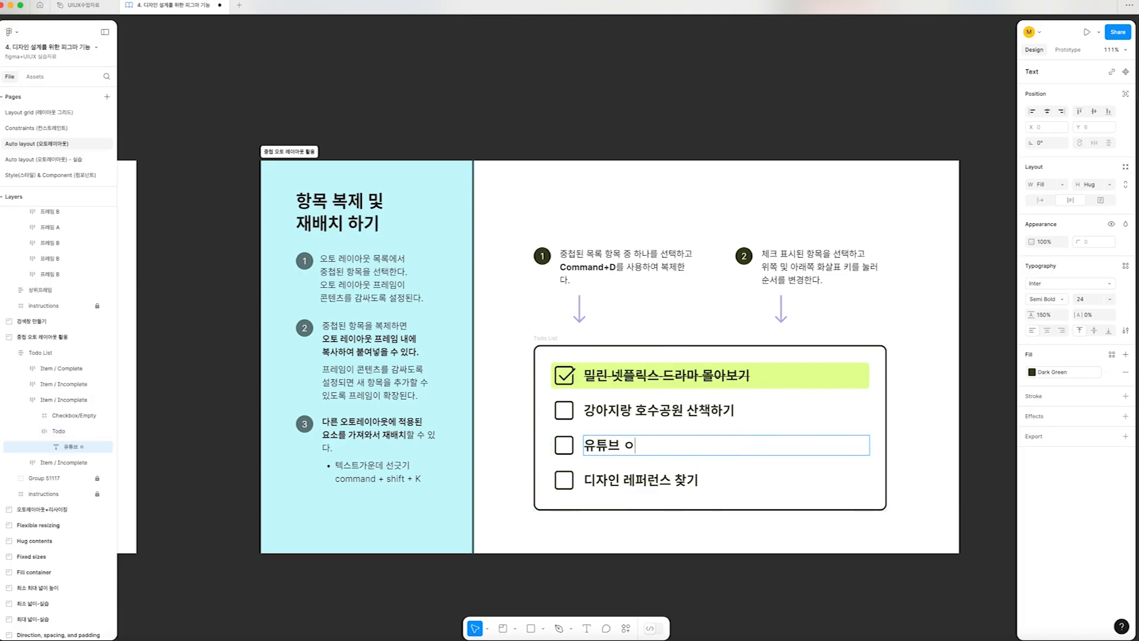
type("들기!")
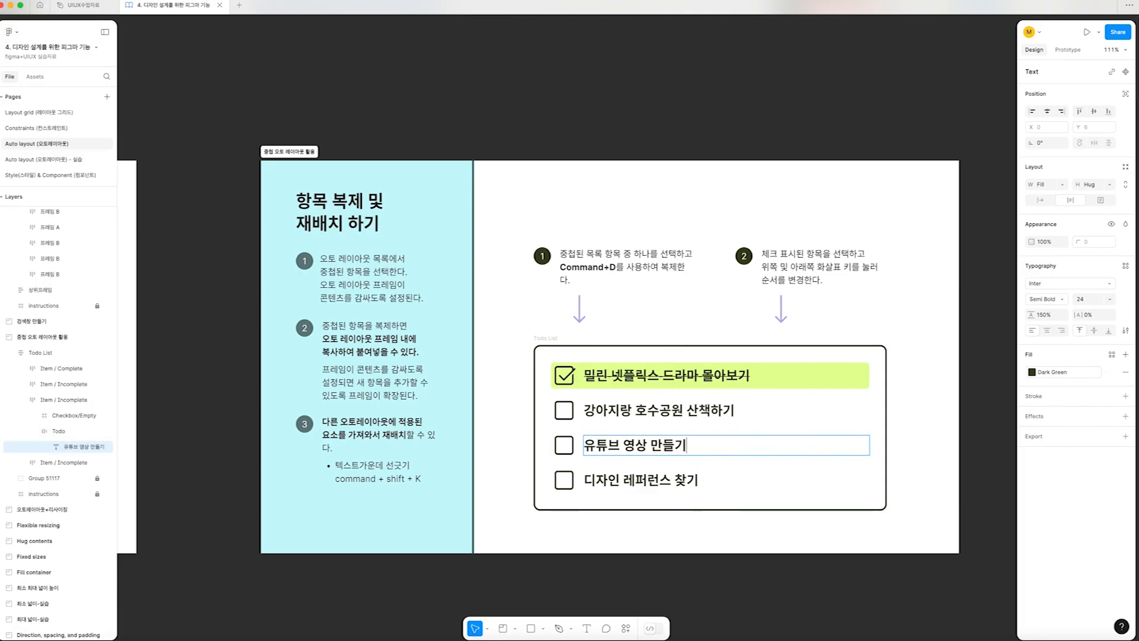
key("Escape")
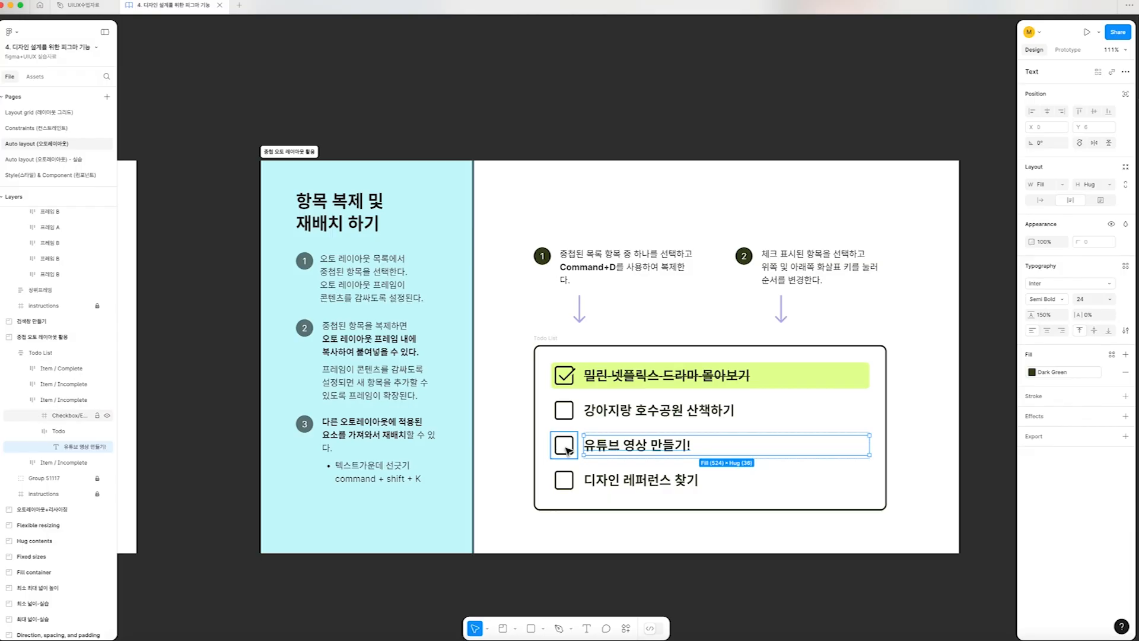
Examine the three unchecked items nested in the Todo List frame one by one
left_click(506, 450)
left_click(604, 440)
left_click(605, 411)
left_click(599, 447)
left_click(605, 477)
left_click(615, 446)
left_click(628, 414)
left_click(638, 478)
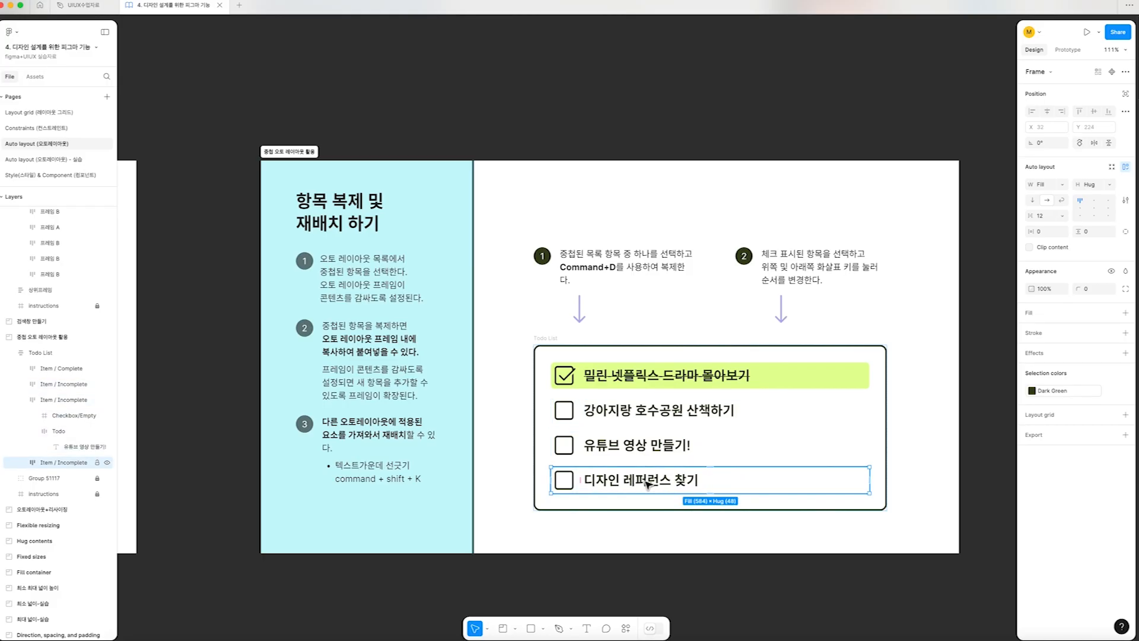
Move the to-do item "디자인 레퍼런스 찾기" up one place, above "유튜브 영상 만들기!"
scroll(646, 481, "right", 1)
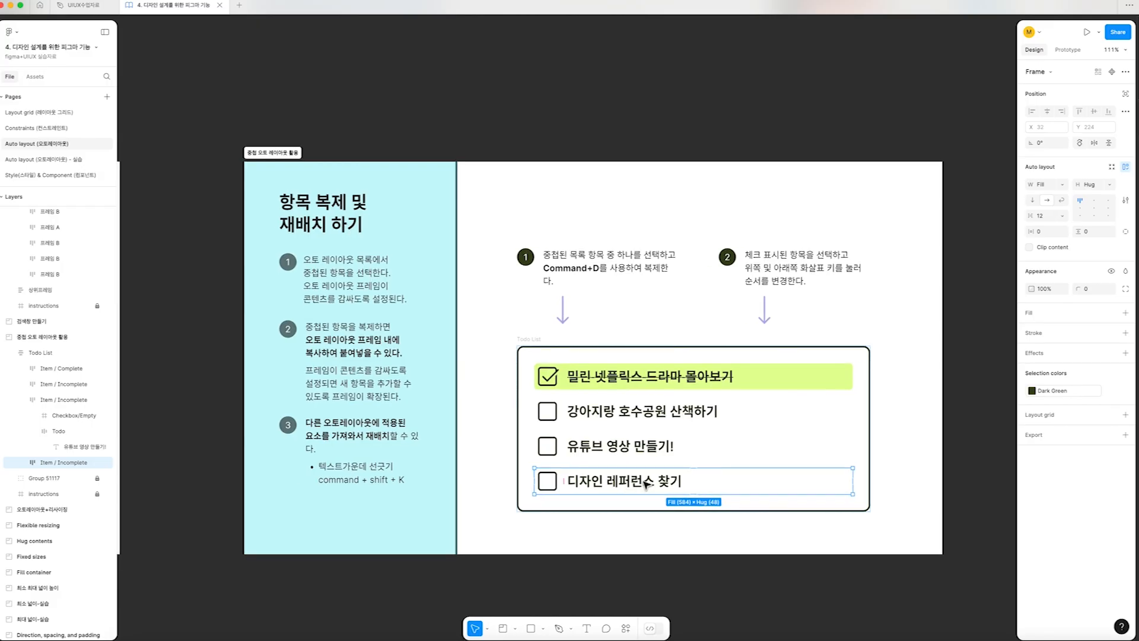
scroll(645, 480, "up", 1)
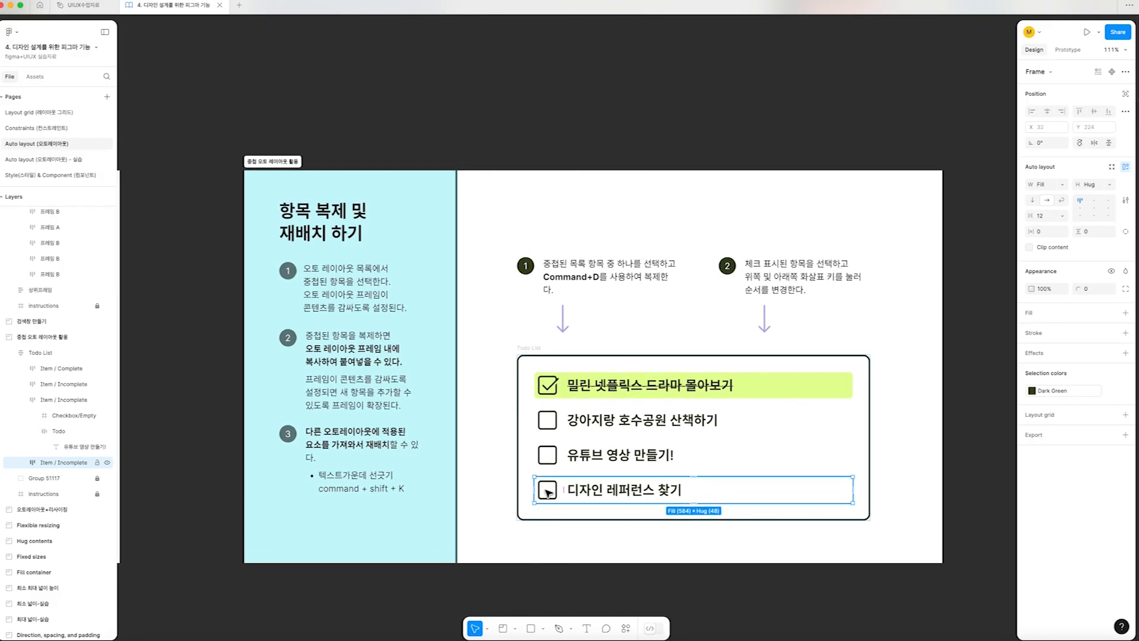
key("Up")
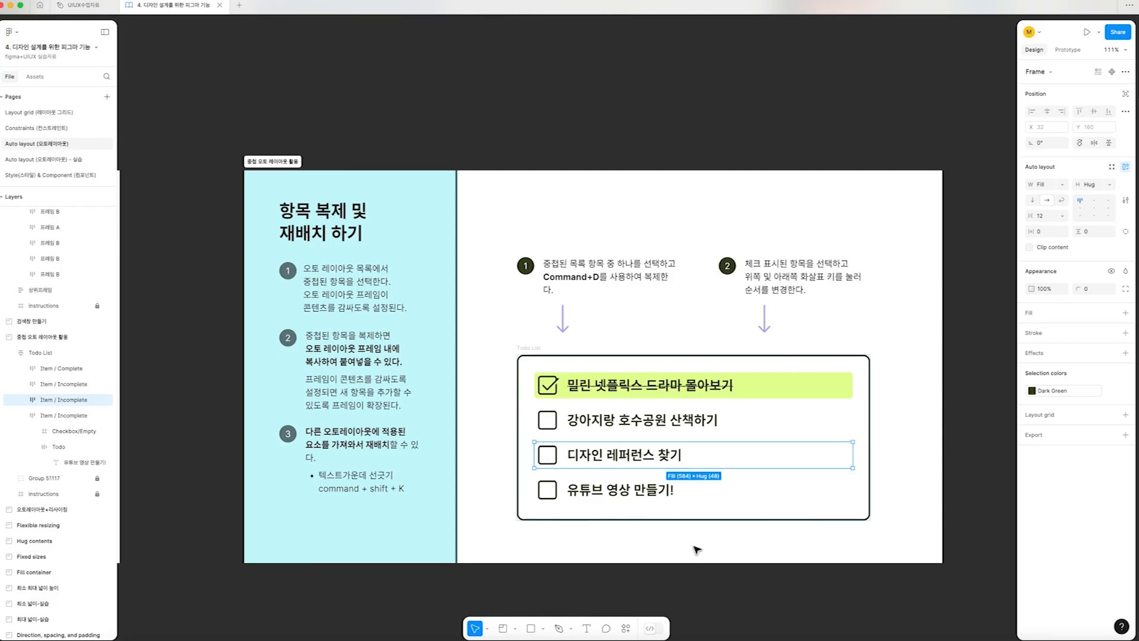
Replace the empty checkbox of "강아지랑 호수공원 산책하기" with a copy of the checked checkbox from the completed item
scroll(573, 515, "up", 3)
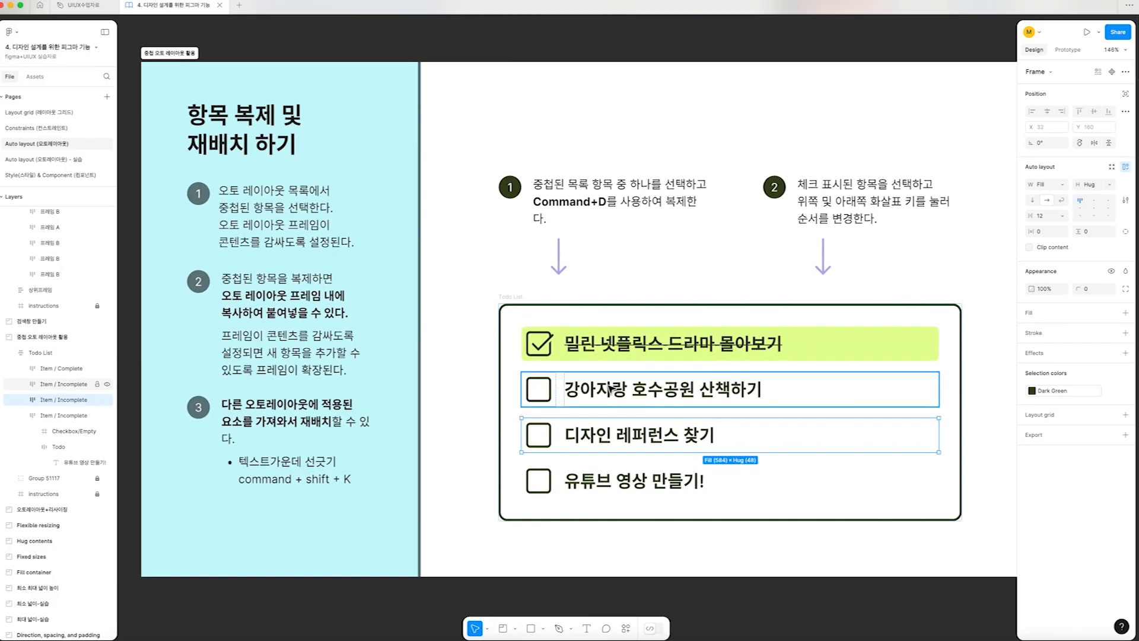
scroll(610, 384, "left", 1)
scroll(618, 389, "down", 1)
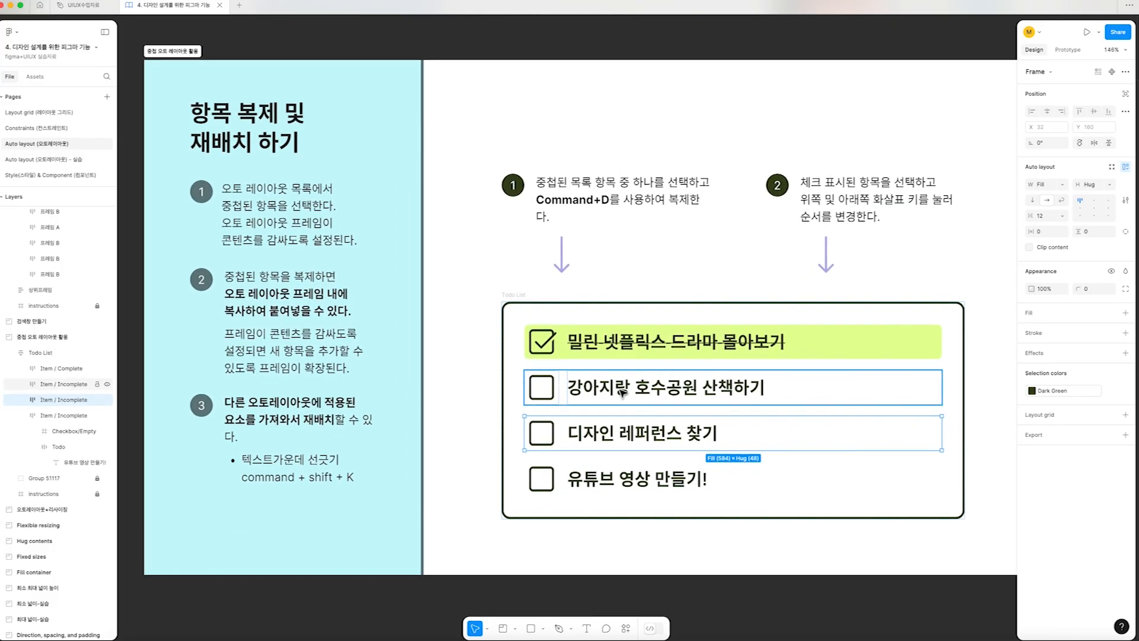
double_click(555, 351)
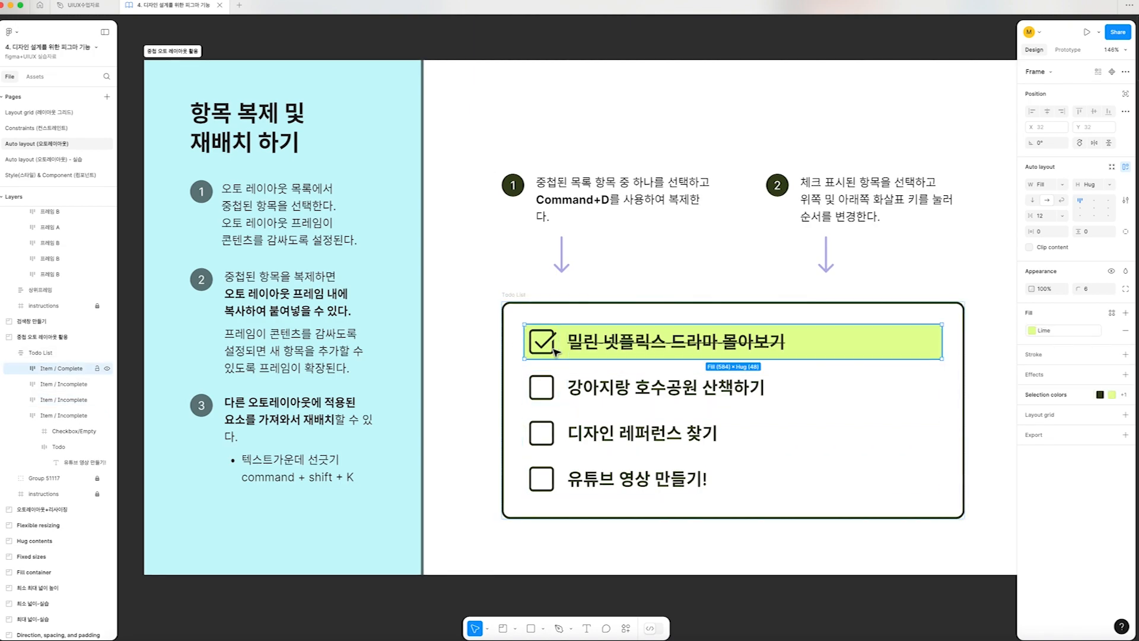
scroll(549, 347, "up", 4)
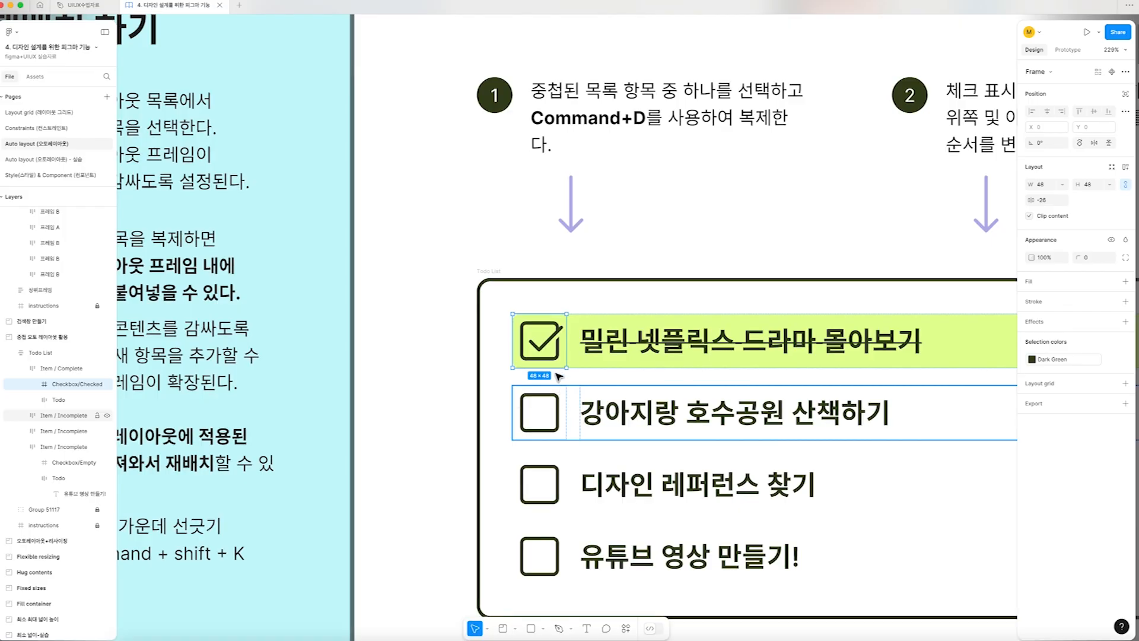
left_click_drag(553, 361, 601, 415)
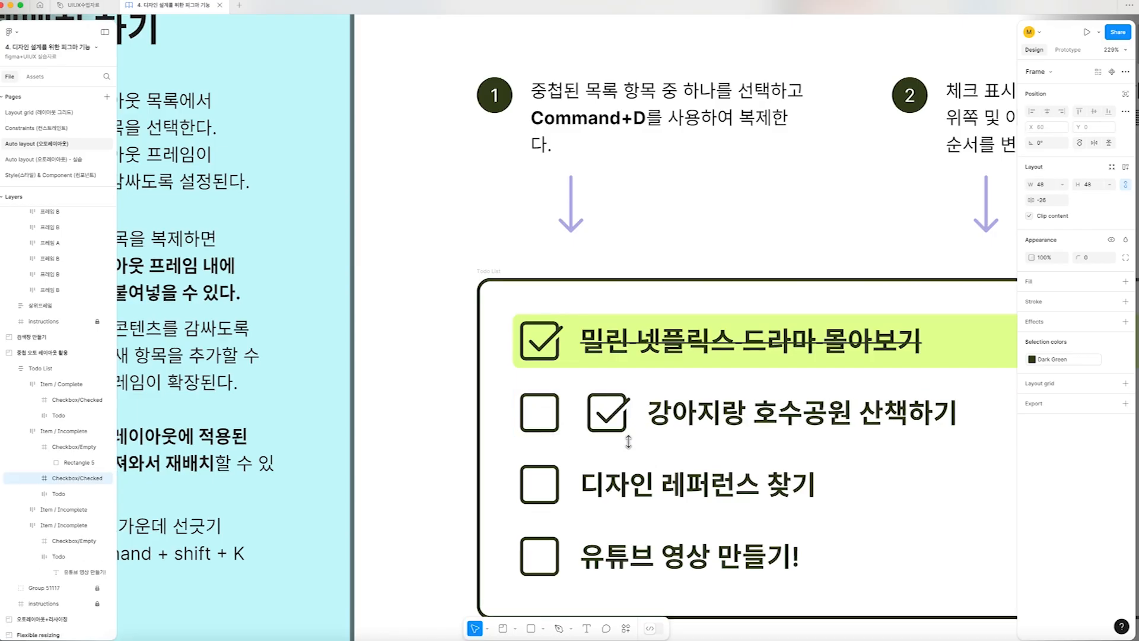
left_click(543, 417)
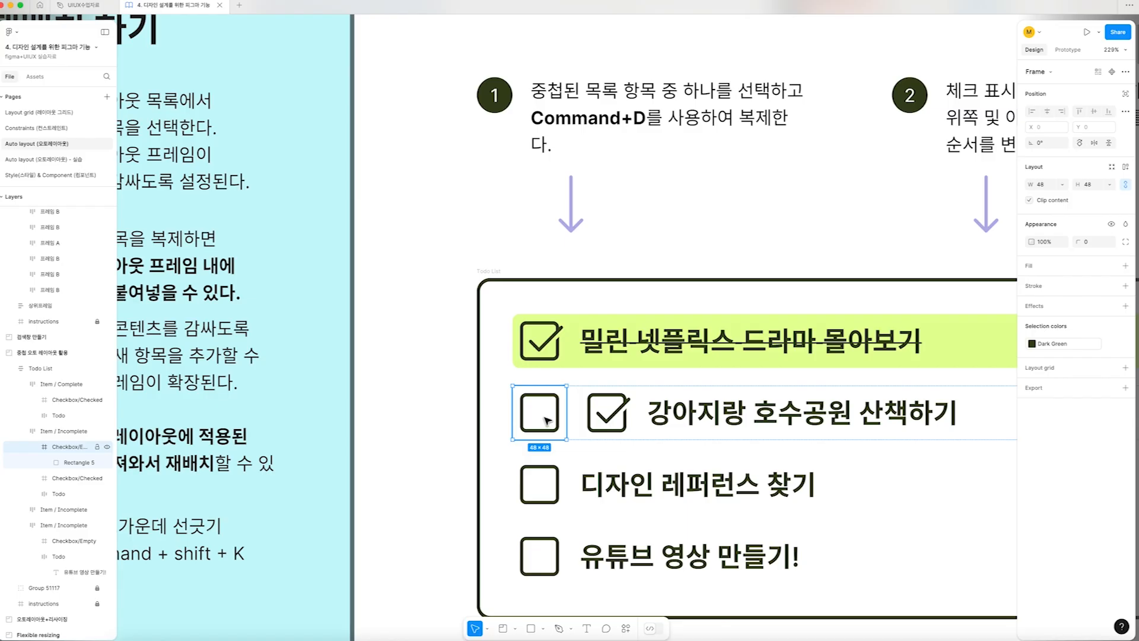
key("Delete")
left_click(545, 415)
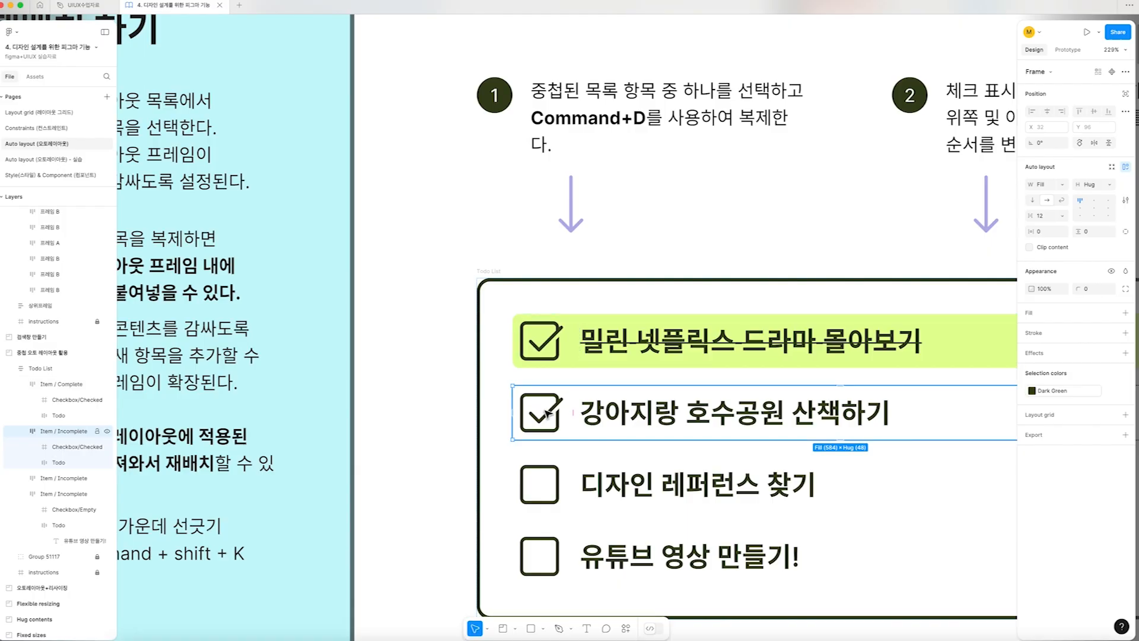
Give the "강아지랑 호수공원 산책하기" item a fill sampled from the lime background of the completed item above it
scroll(552, 412, "right", 5)
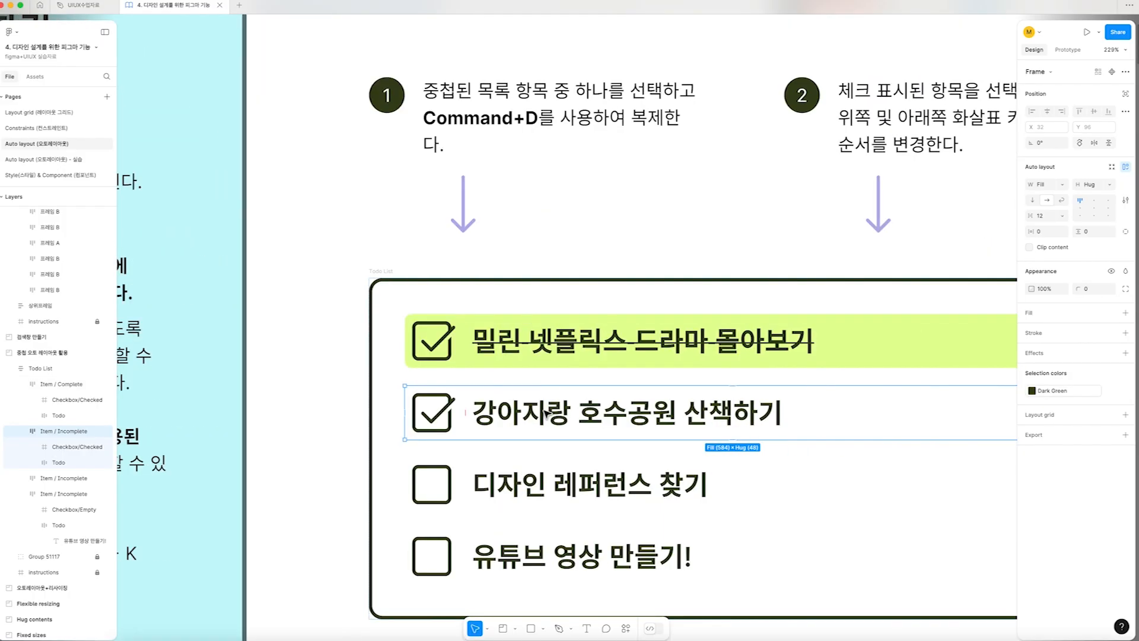
left_click(884, 359)
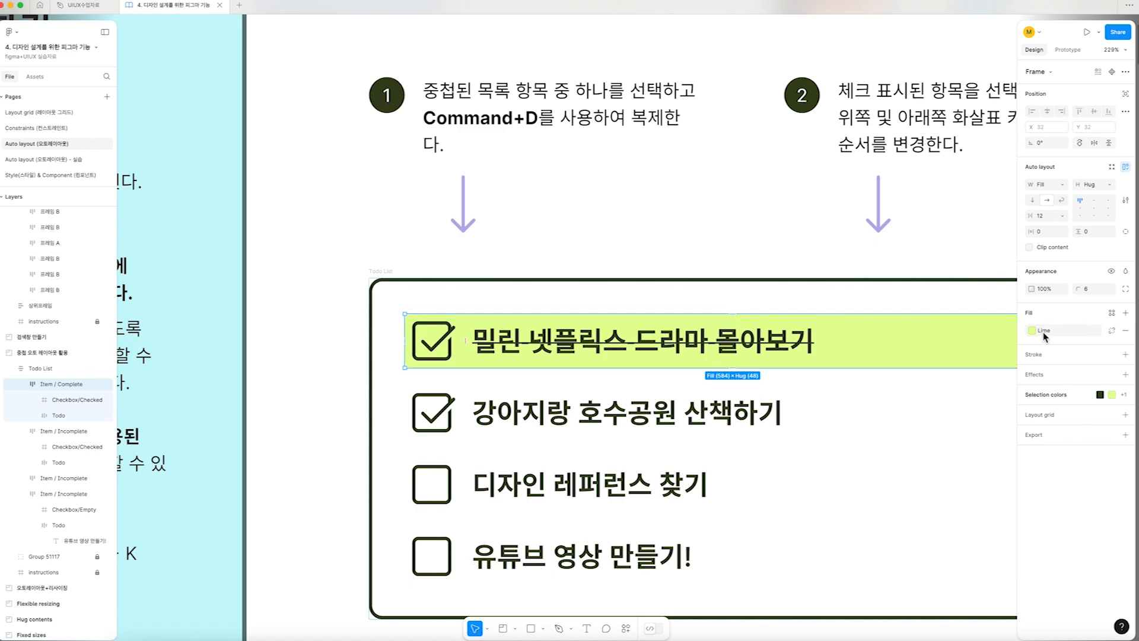
scroll(743, 356, "right", 2)
scroll(743, 356, "right", 2)
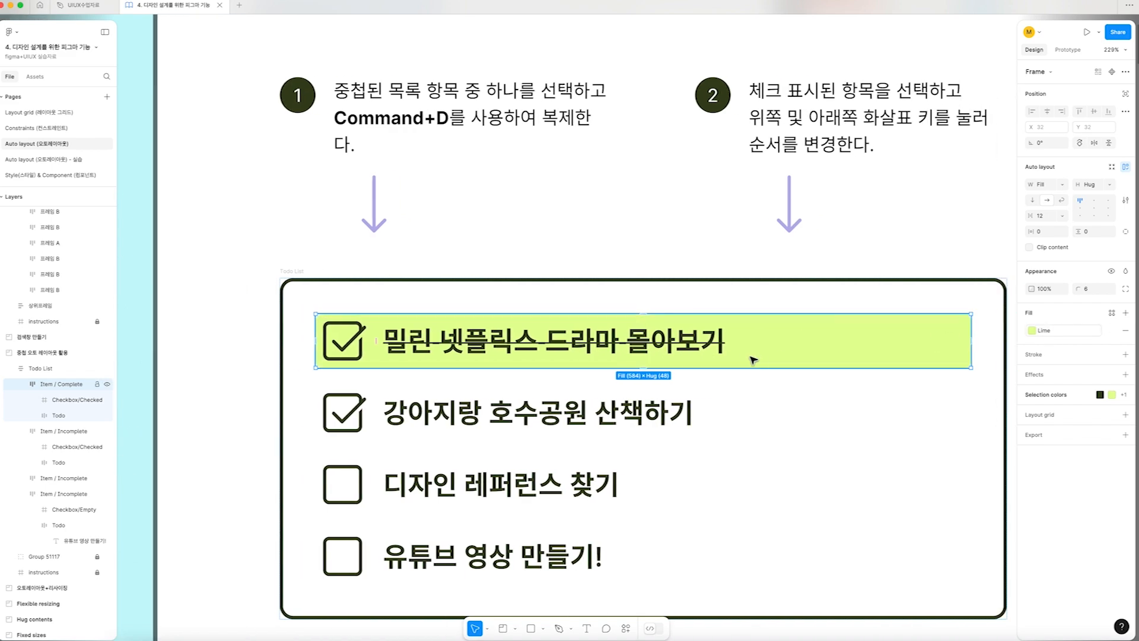
left_click(668, 411)
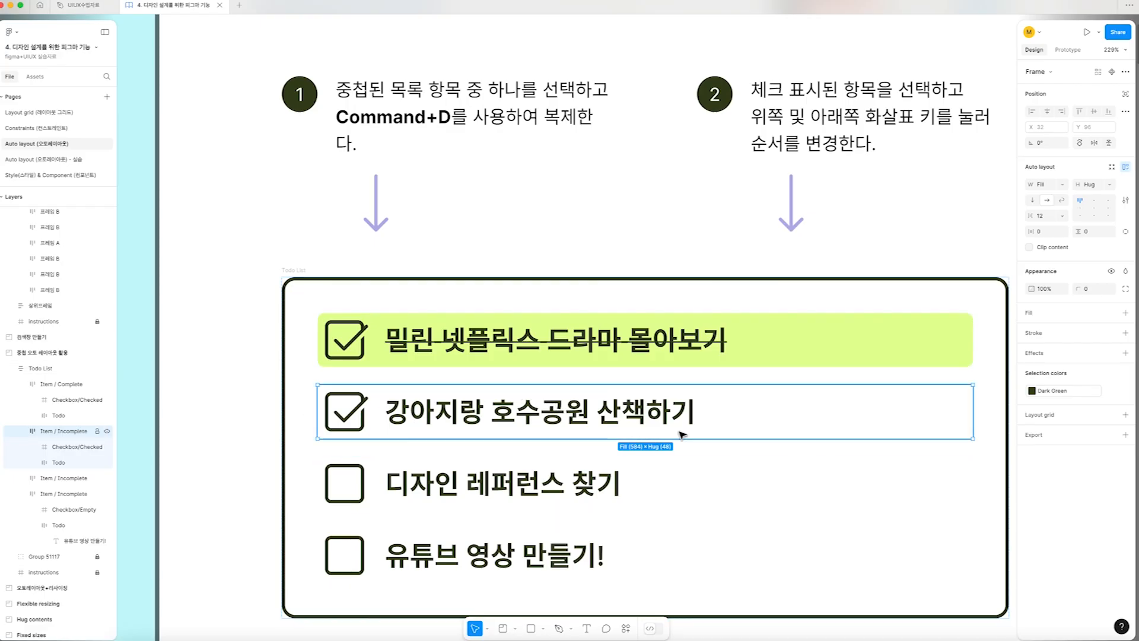
left_click(1031, 323)
left_click(1032, 331)
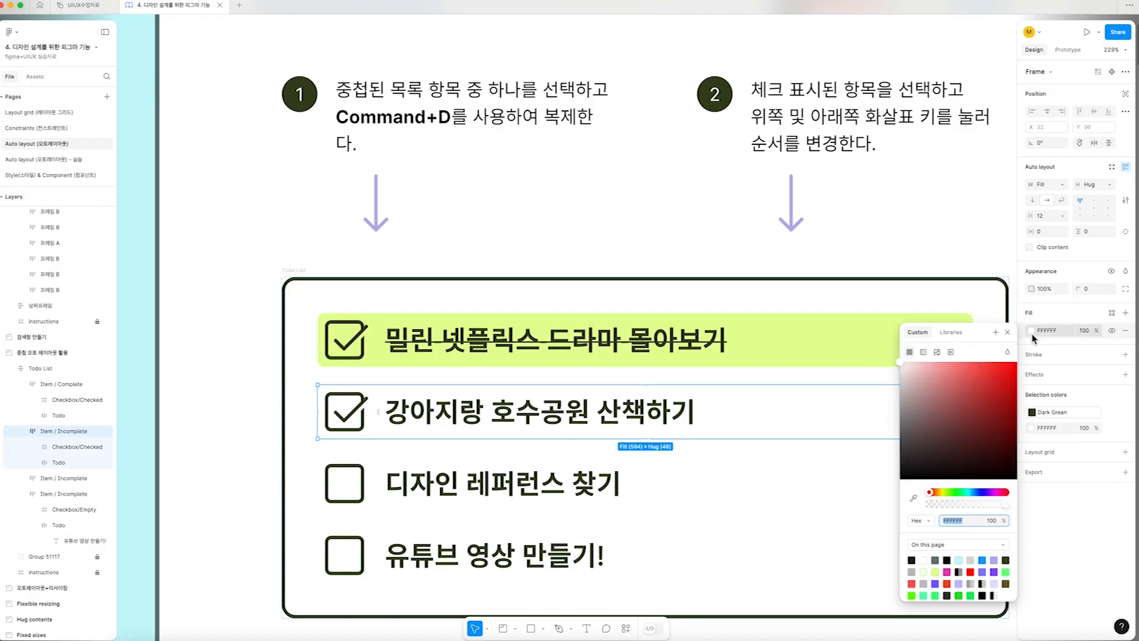
left_click(913, 497)
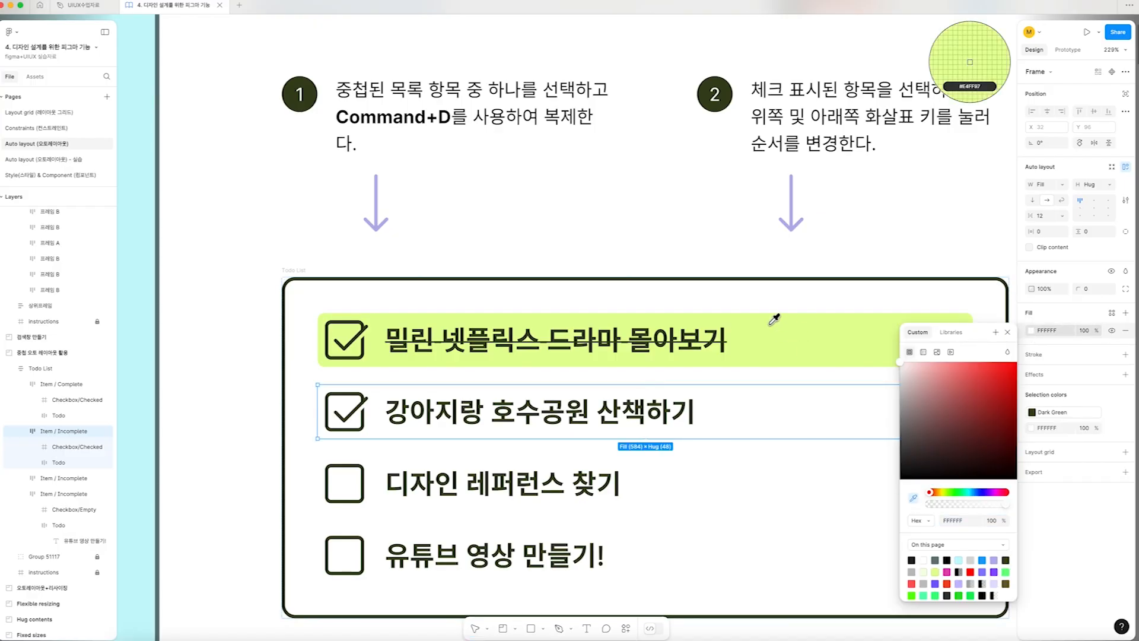
left_click(797, 333)
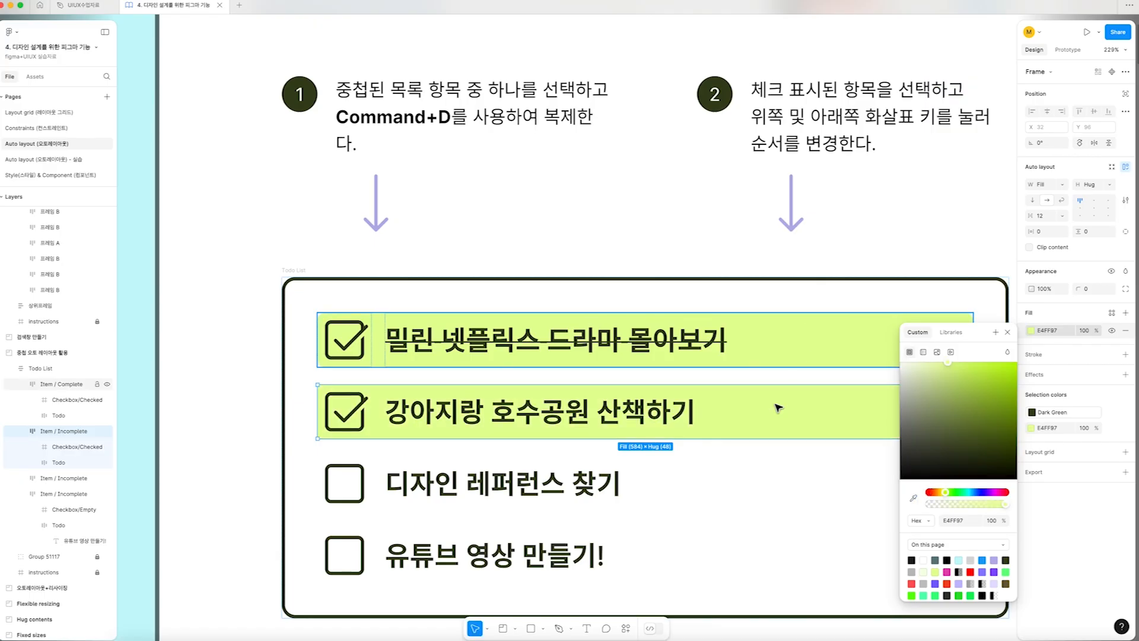
left_click(1008, 332)
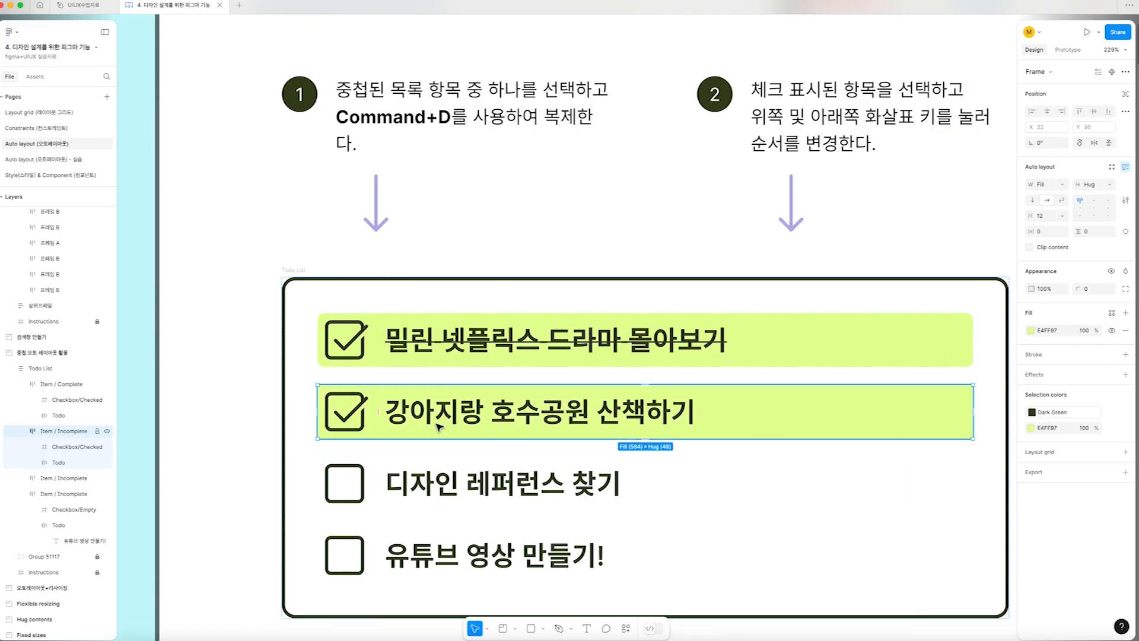
Apply strikethrough to the whole text "강아지랑 호수공원 산책하기"
key("Tab")
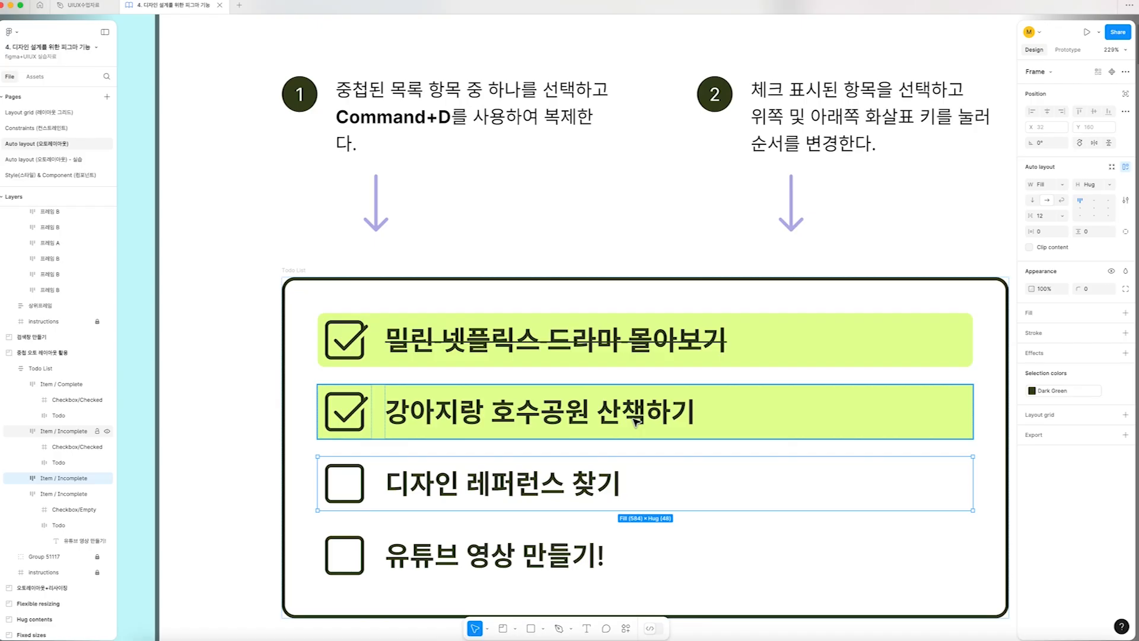
left_click(636, 423)
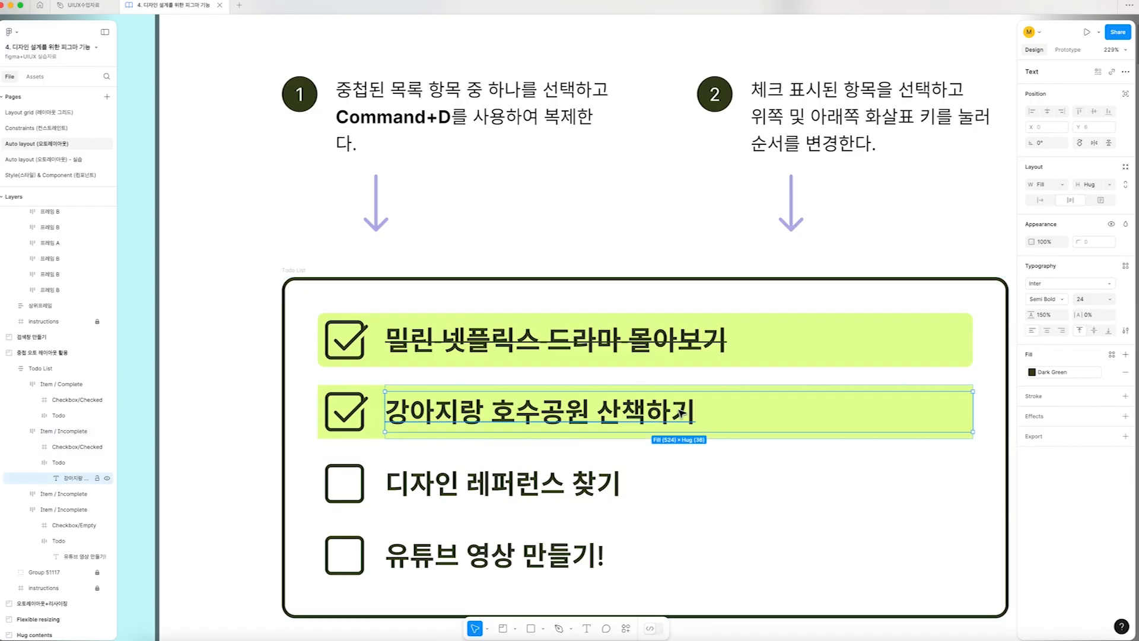
double_click(683, 413)
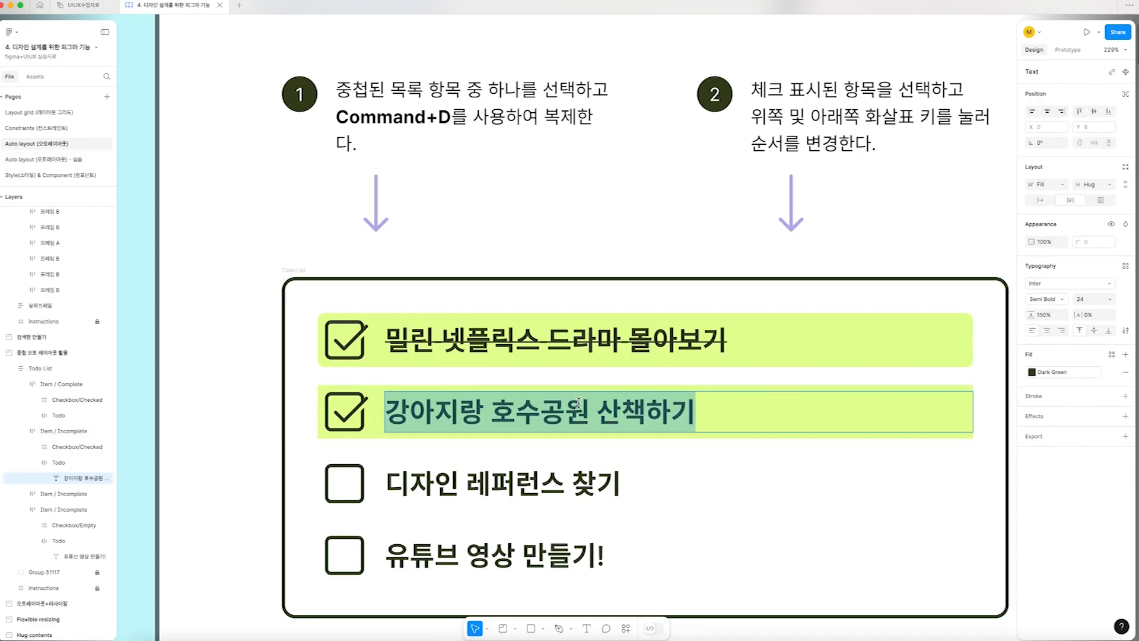
key("super+shift+x")
scroll(653, 415, "right", 1)
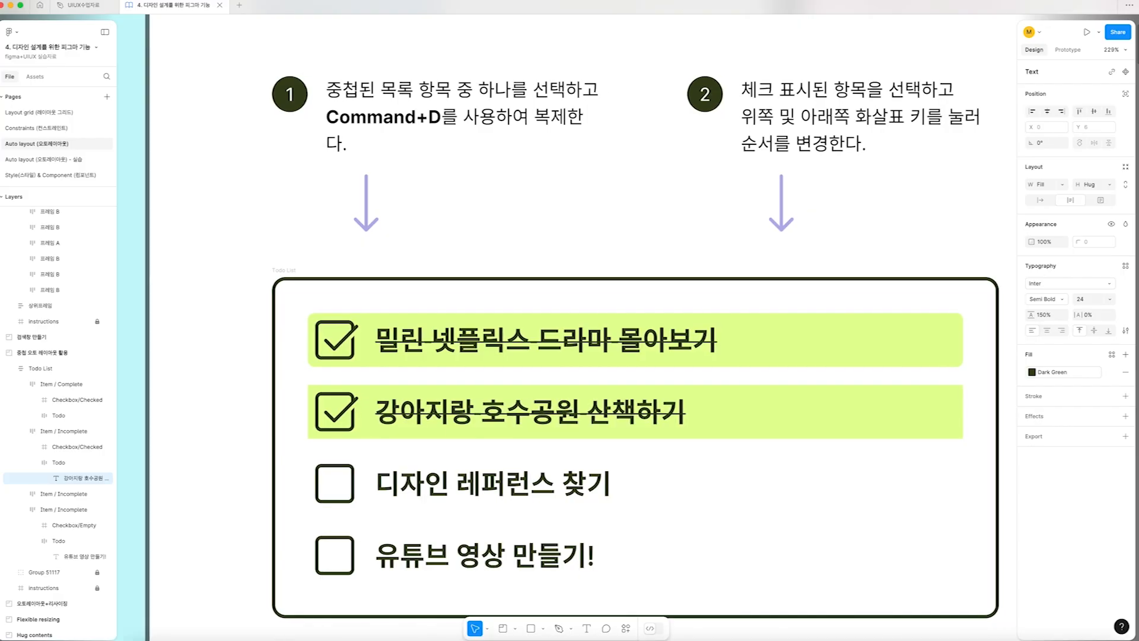
scroll(712, 425, "left", 1)
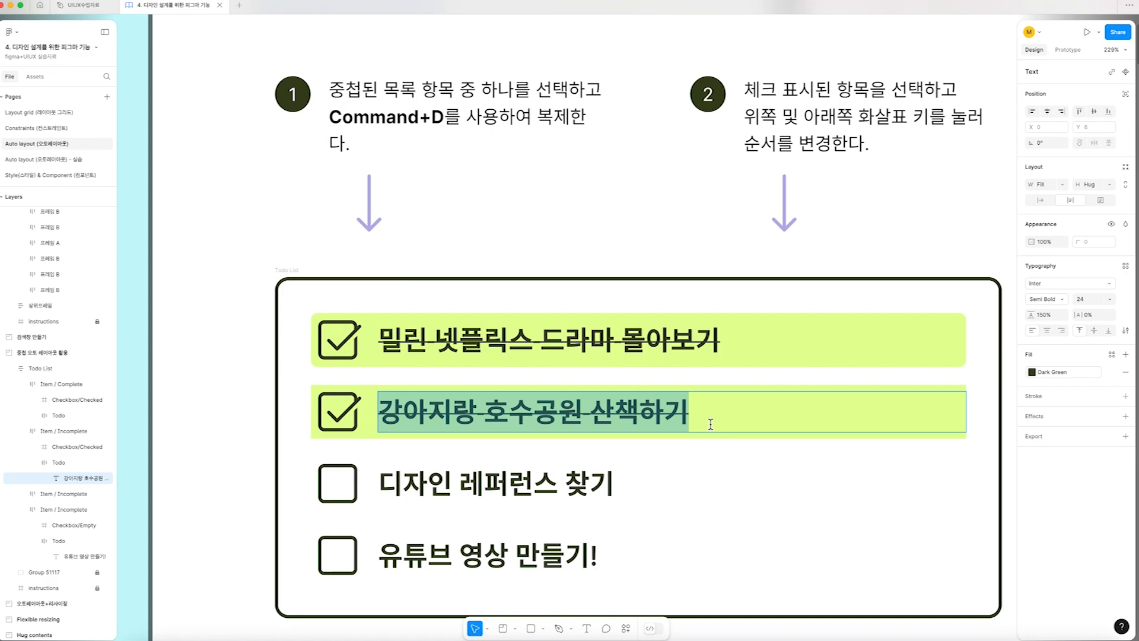
key("Escape")
scroll(711, 424, "down", 5)
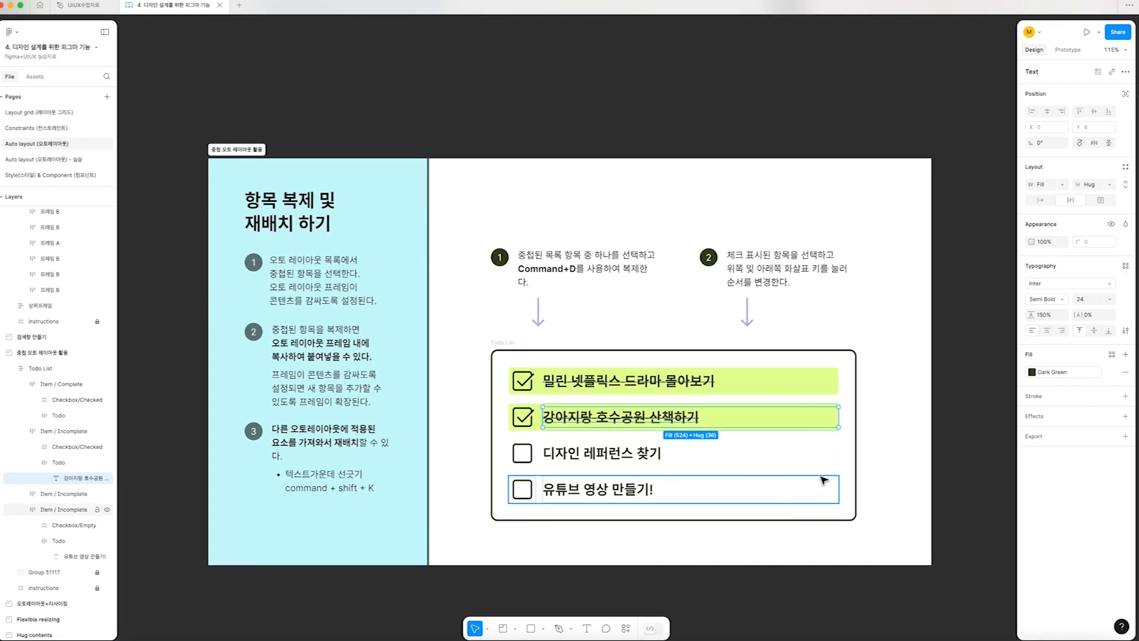
left_click(884, 454)
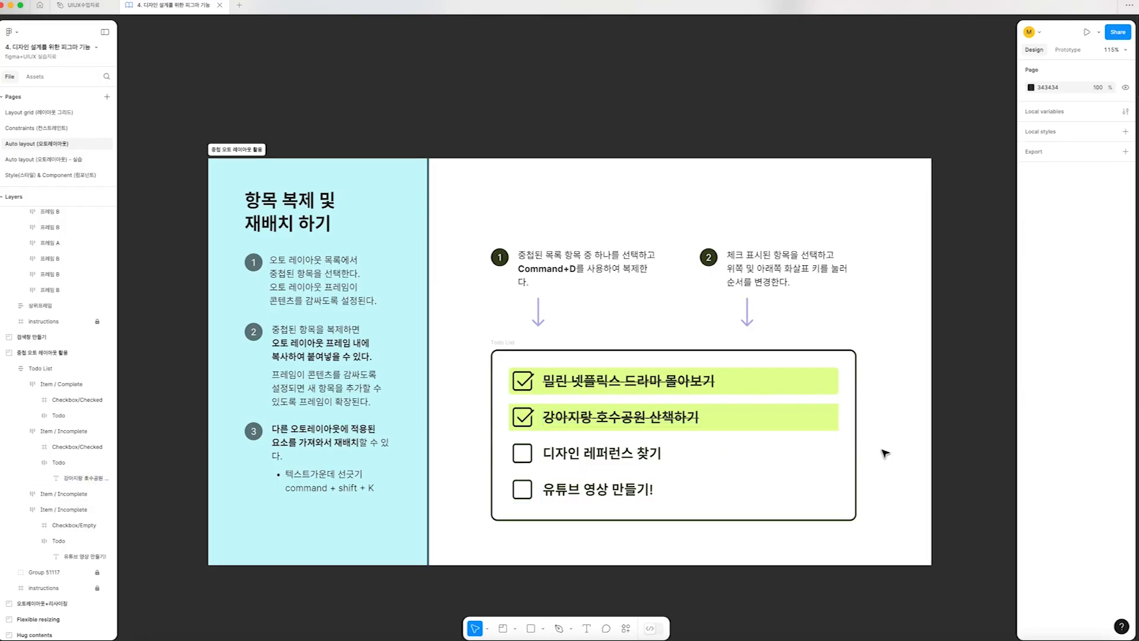
Move the two checked lime items together to the end of the Todo List, below both unchecked items
double_click(696, 411)
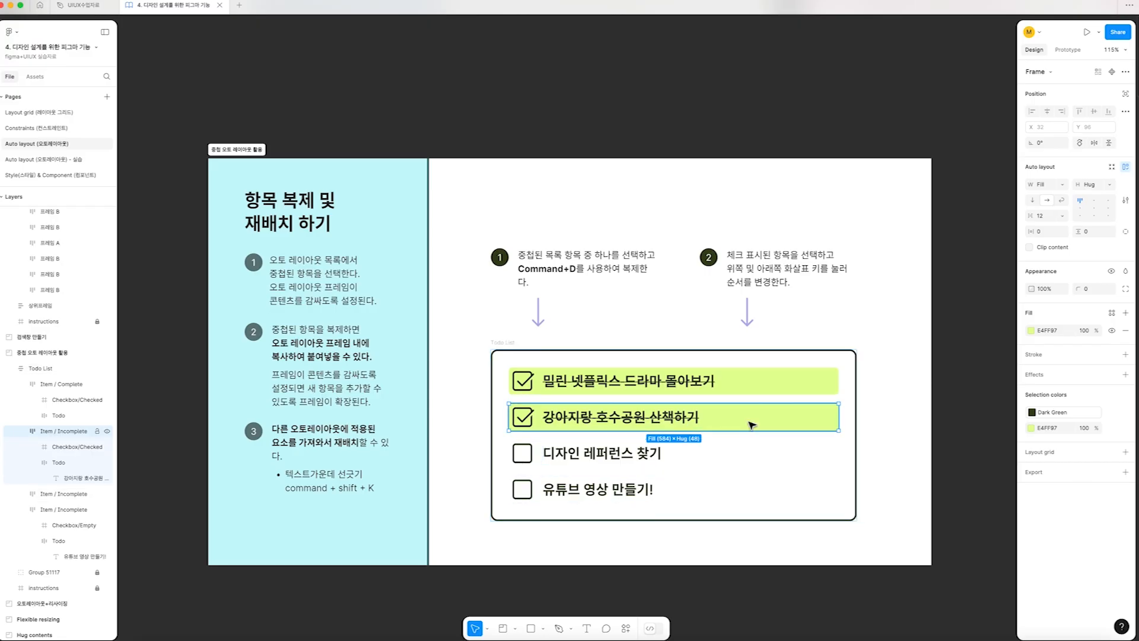
left_click(749, 381, "shift")
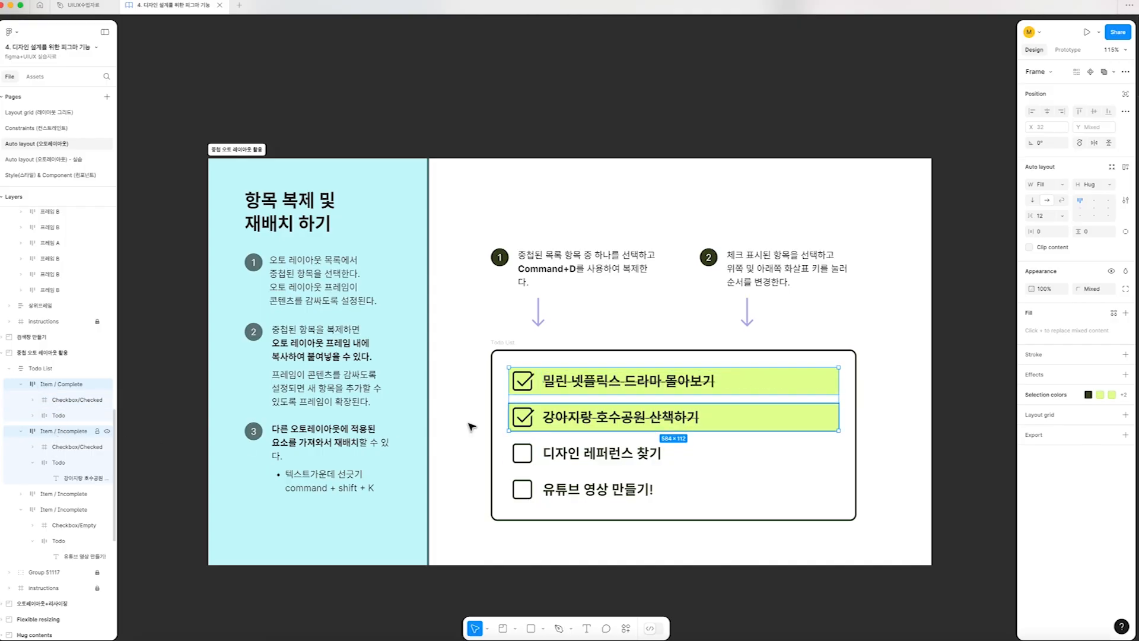
left_click(819, 423)
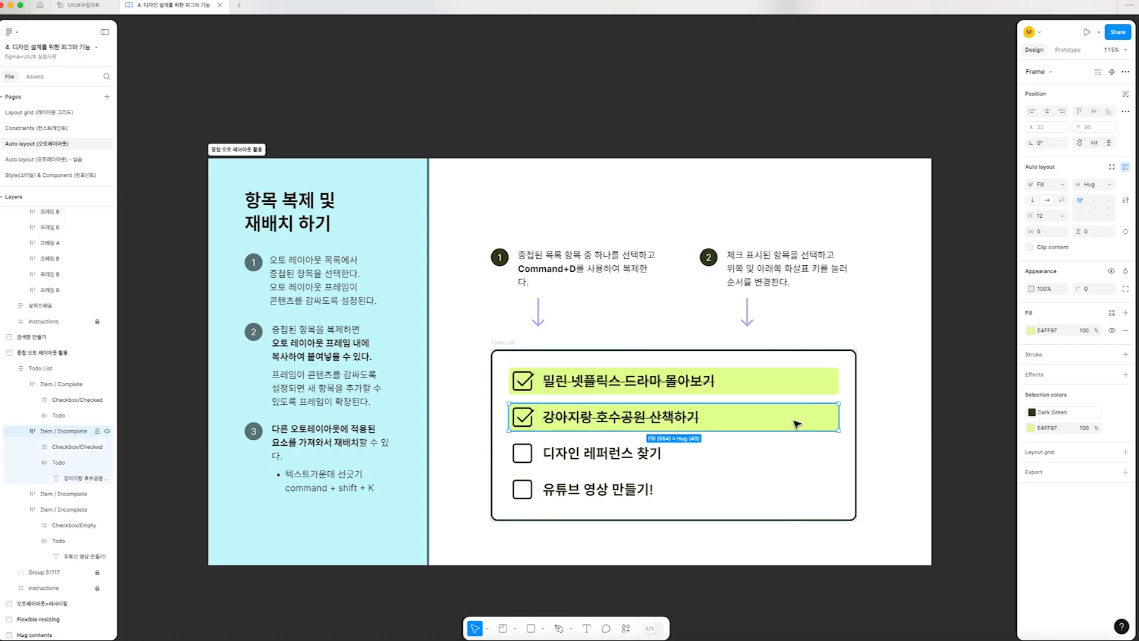
left_click(755, 386, "shift")
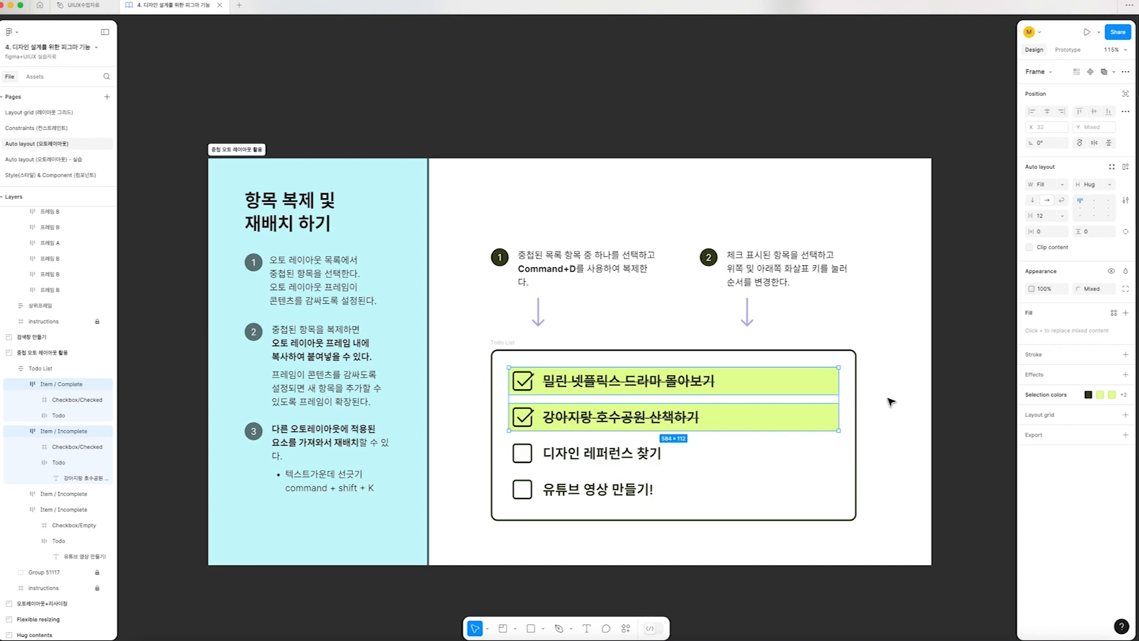
key("Down")
key("Down")
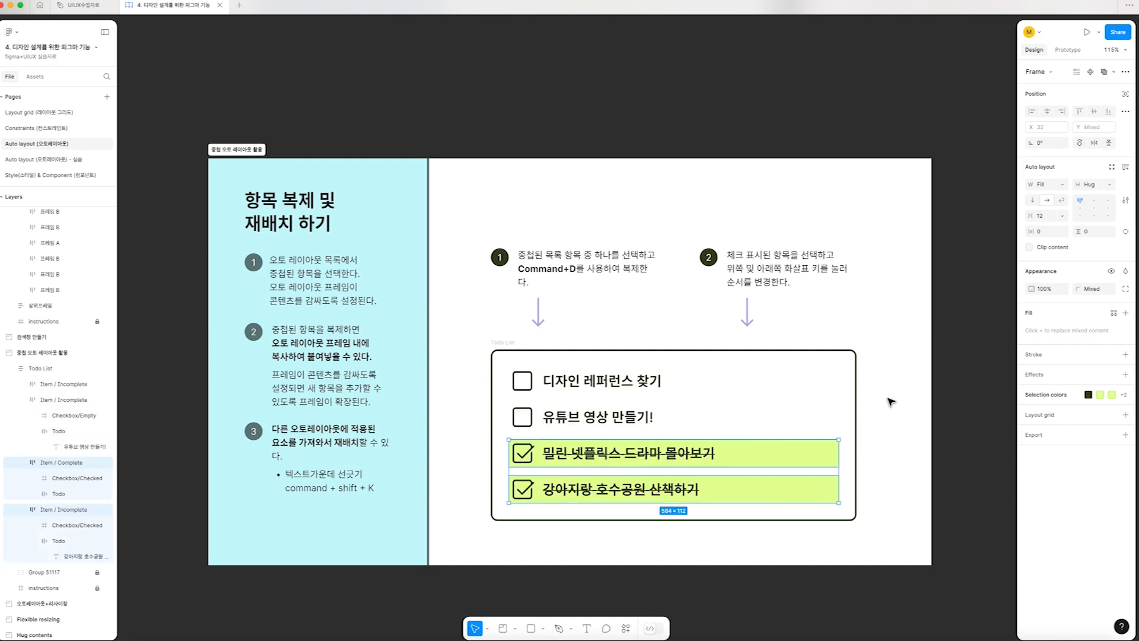
left_click(944, 505)
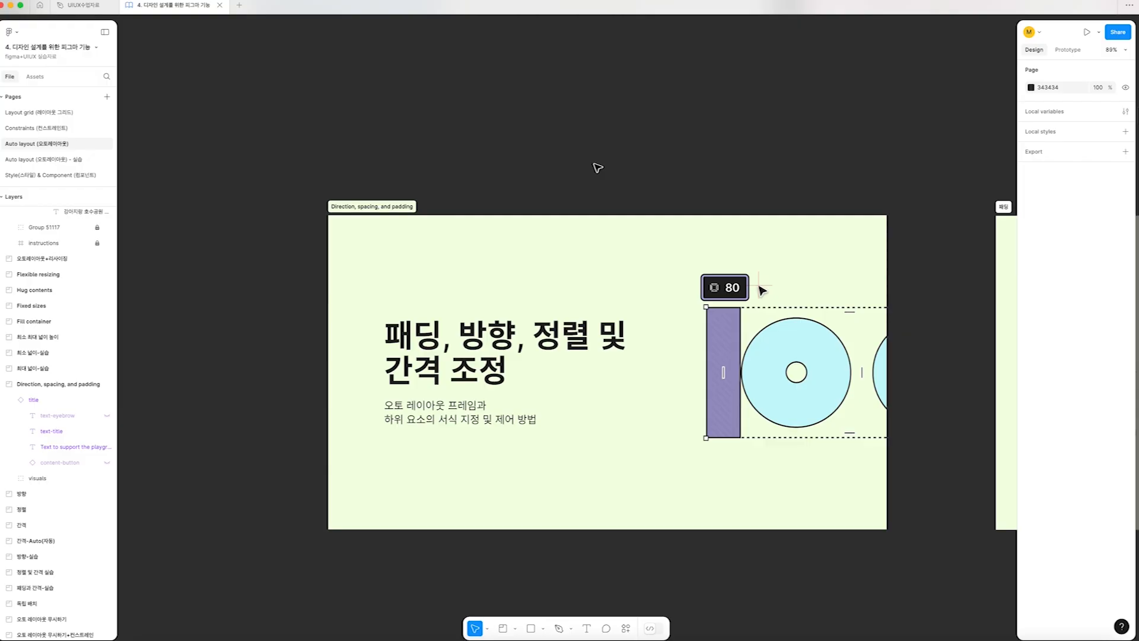
Examine the four-side padding value examples and the three-diamond practice frame in the "패딩" section
key("n")
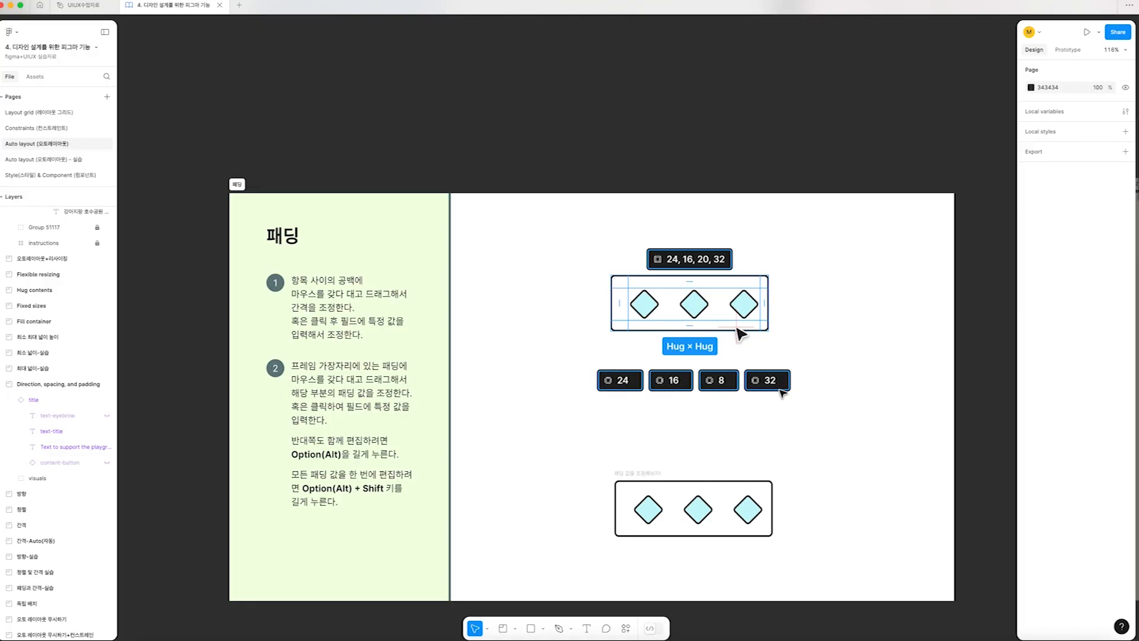
scroll(783, 393, "up", 5)
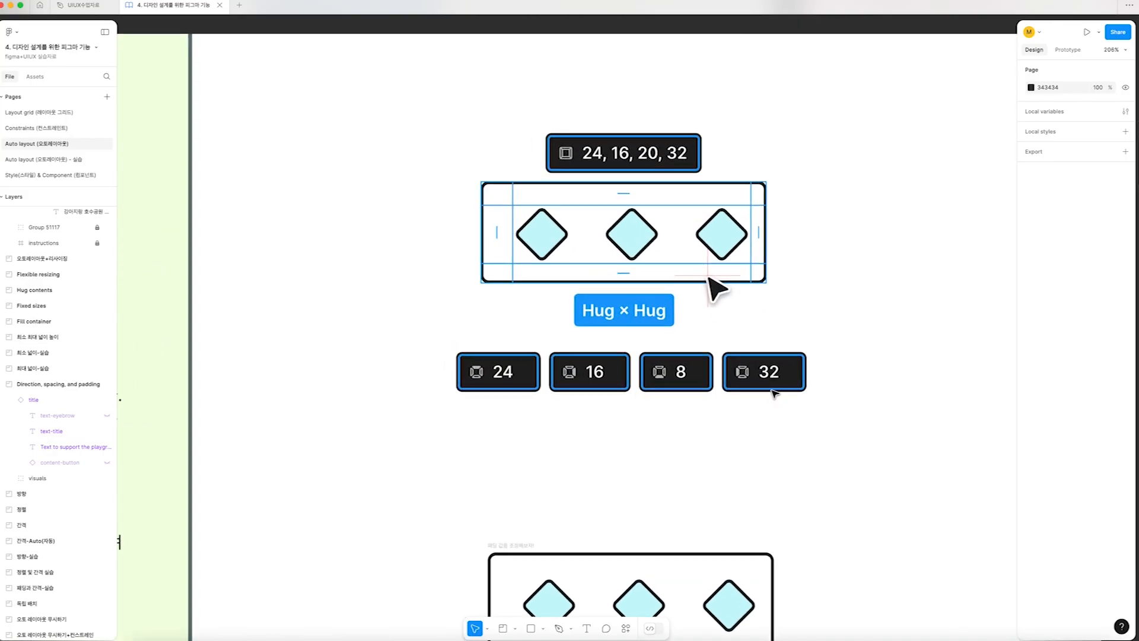
scroll(491, 380, "up", 1)
scroll(587, 359, "right", 1)
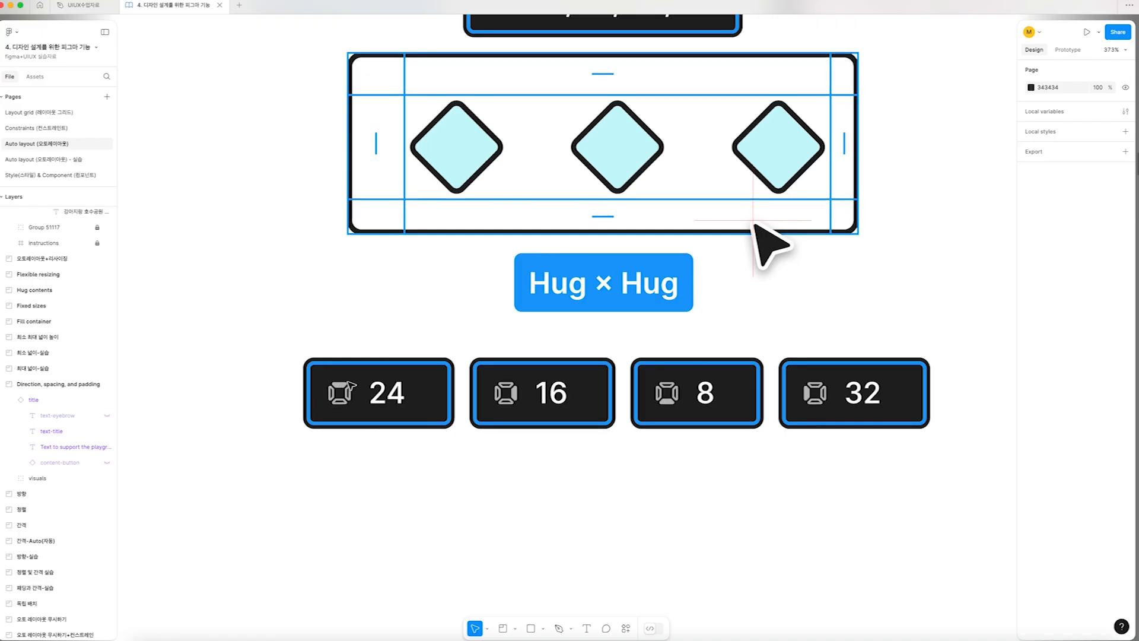
scroll(348, 382, "down", 3)
left_click_drag(536, 584, 549, 360)
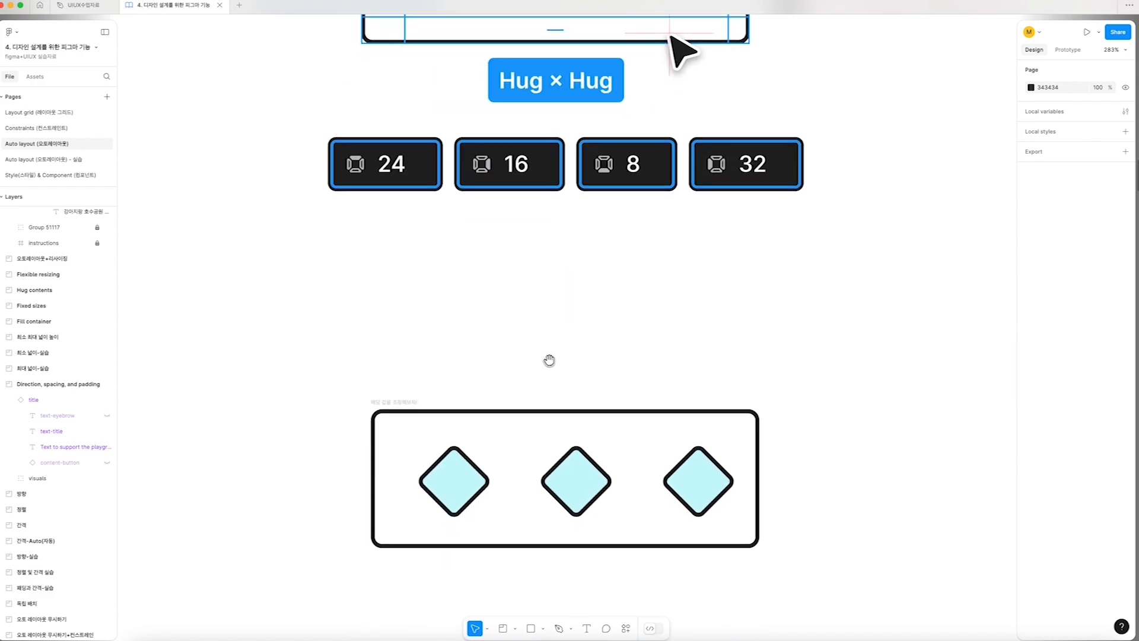
Set the right padding of the "패딩 값을 조정해보자!" three-diamond frame to 32
scroll(549, 361, "down", 2)
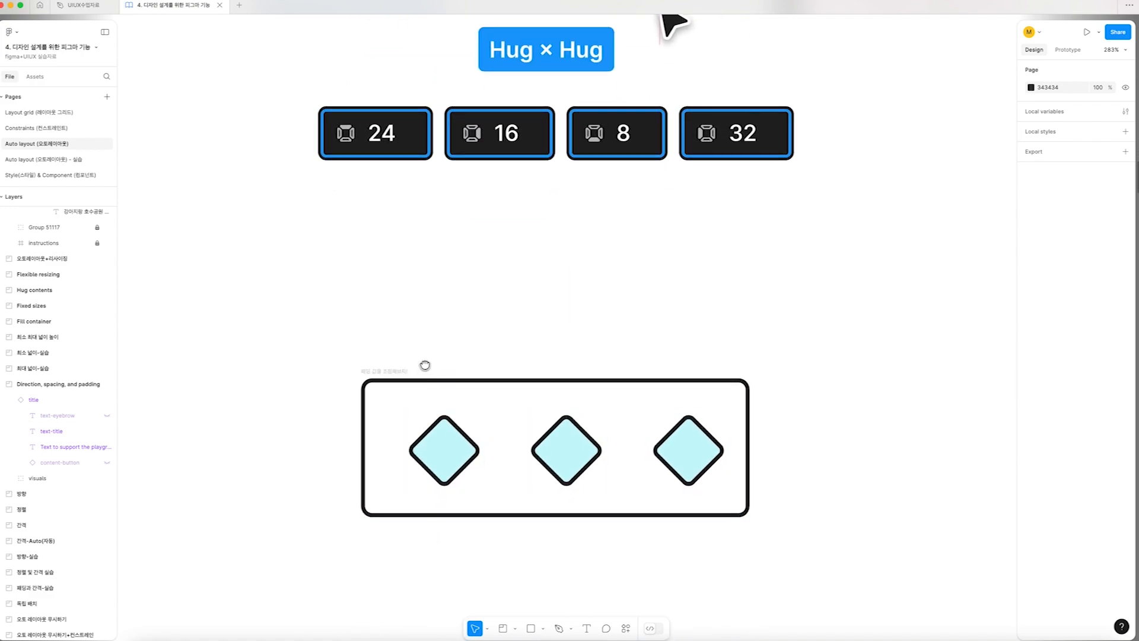
left_click_drag(425, 367, 394, 318)
left_click(383, 319)
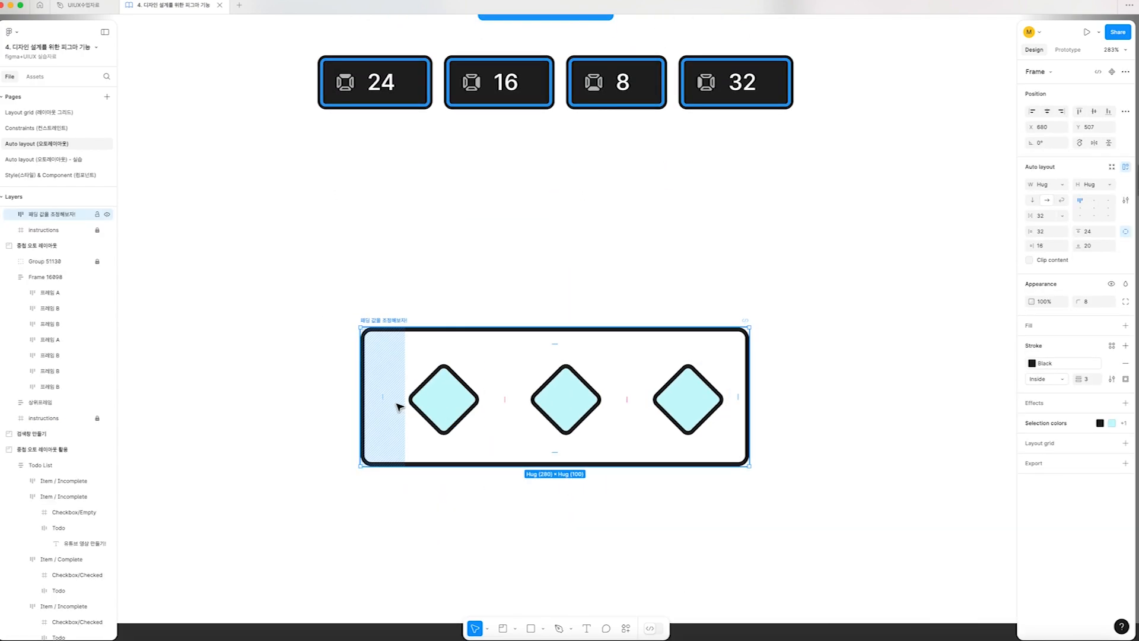
scroll(399, 407, "left", 2)
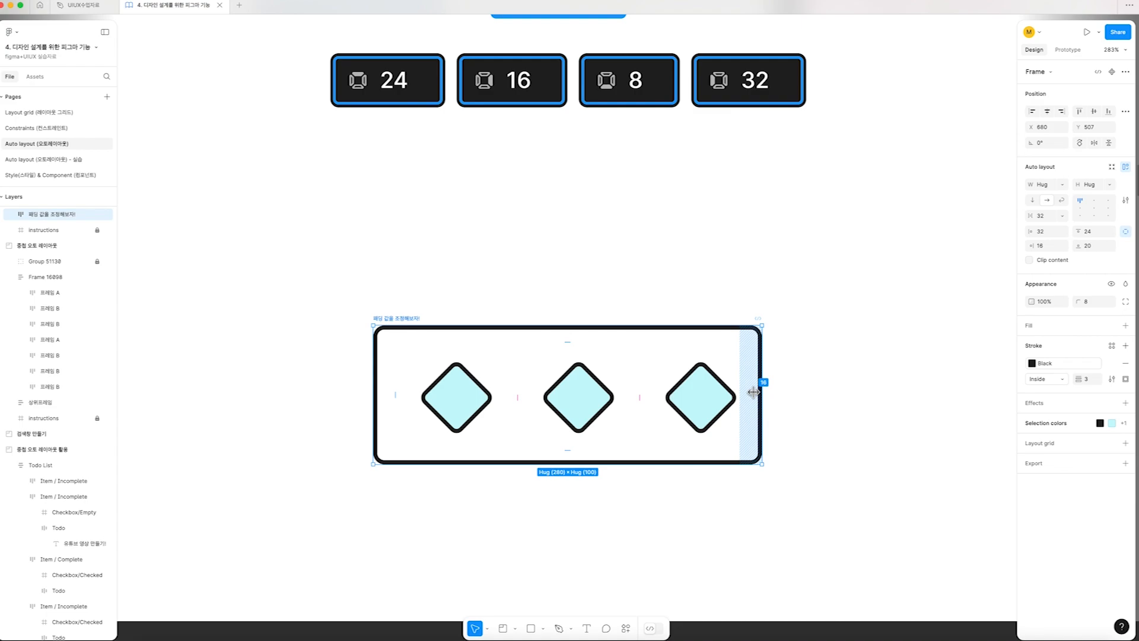
left_click_drag(393, 396, 394, 399)
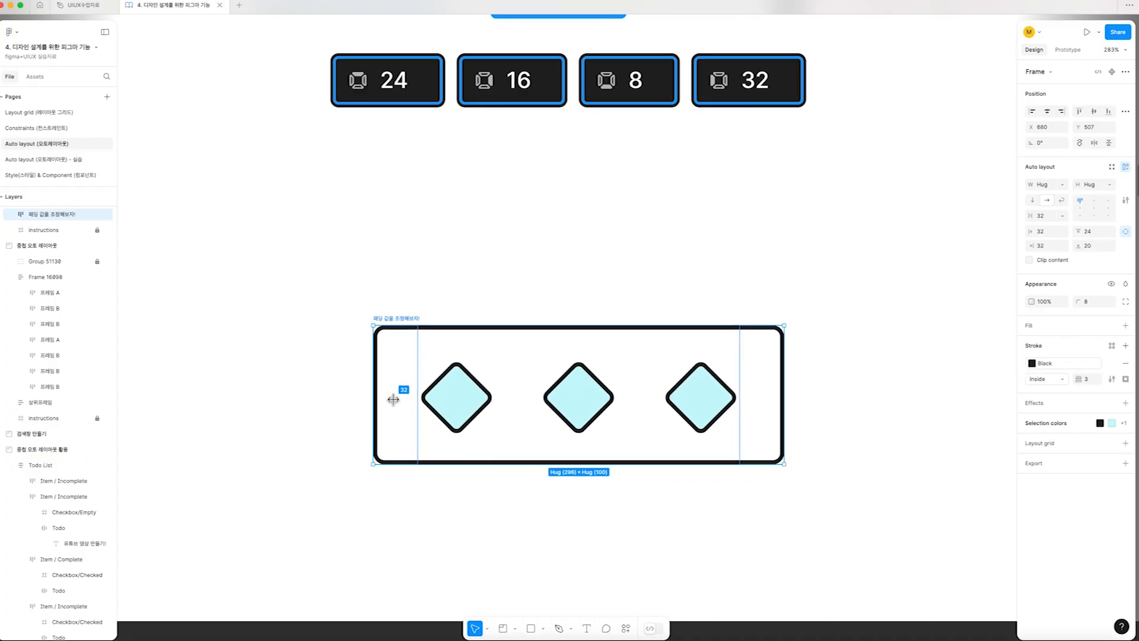
left_click_drag(394, 399, 394, 399)
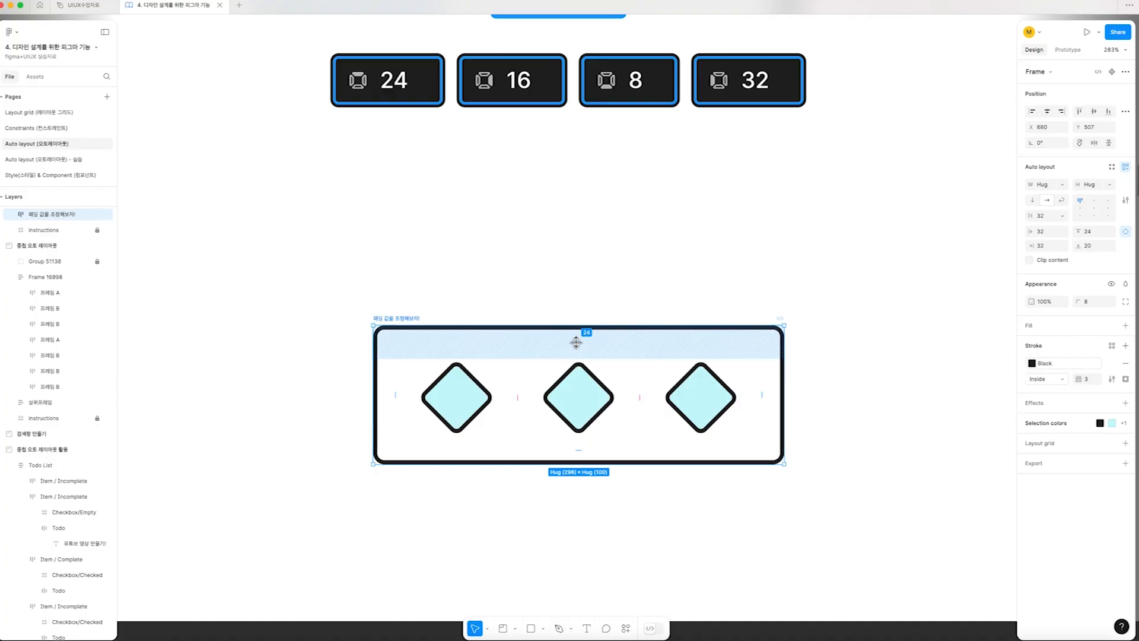
Set the three-diamond frame's top padding to 23 and its bottom padding to 26
mouse_move(576, 342)
left_mouse_down()
mouse_move(576, 328)
mouse_move(577, 383)
mouse_move(575, 335)
left_mouse_up()
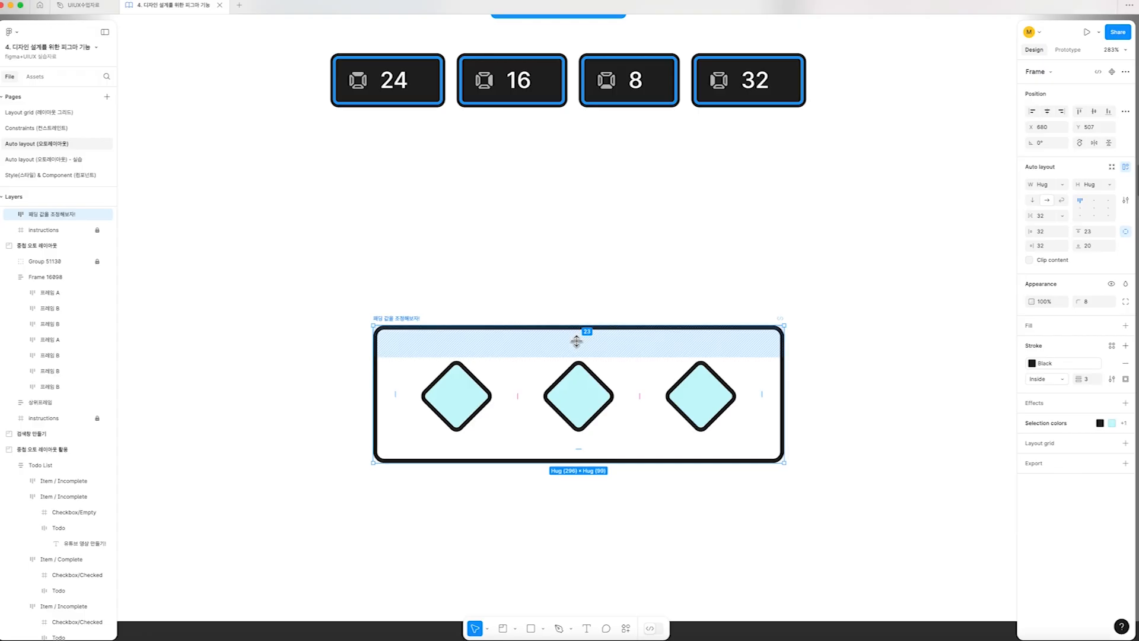
mouse_move(579, 450)
left_mouse_down()
mouse_move(577, 487)
mouse_move(580, 458)
left_mouse_up()
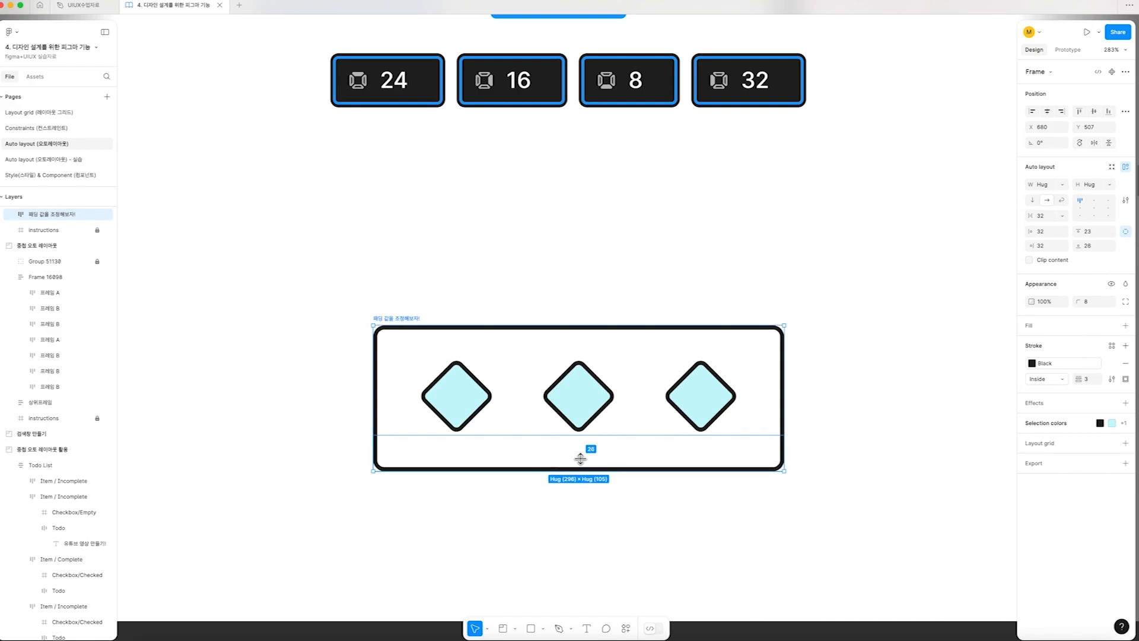
Adjust the padding on all four sides of the three-diamond frame together to 30
scroll(857, 269, "up", 5)
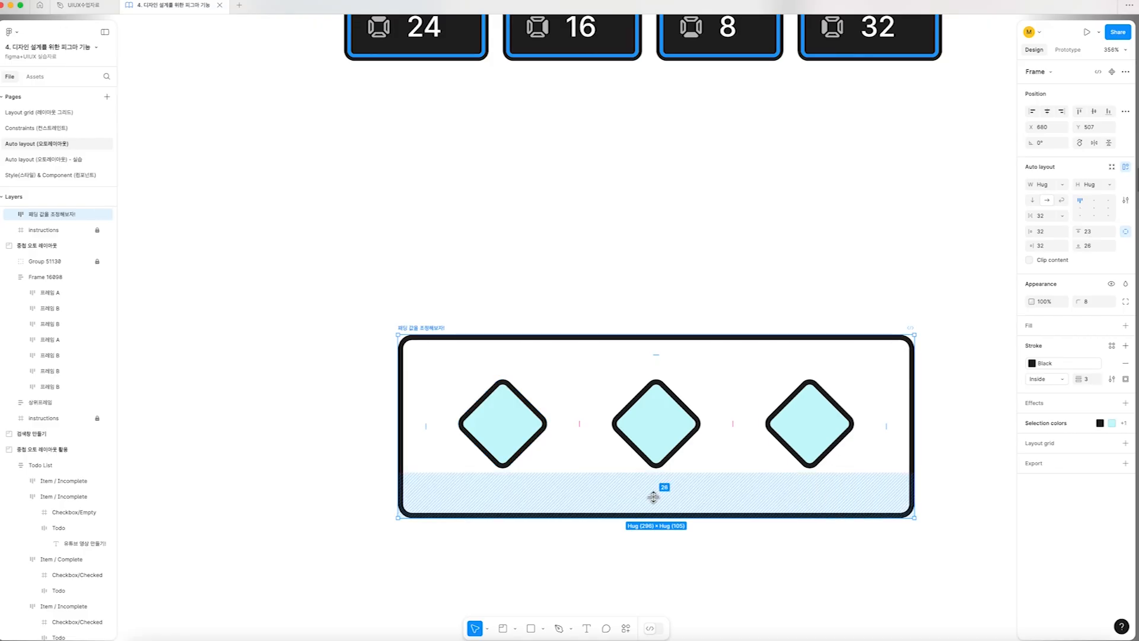
key("alt")
left_click_drag(653, 497, 655, 509)
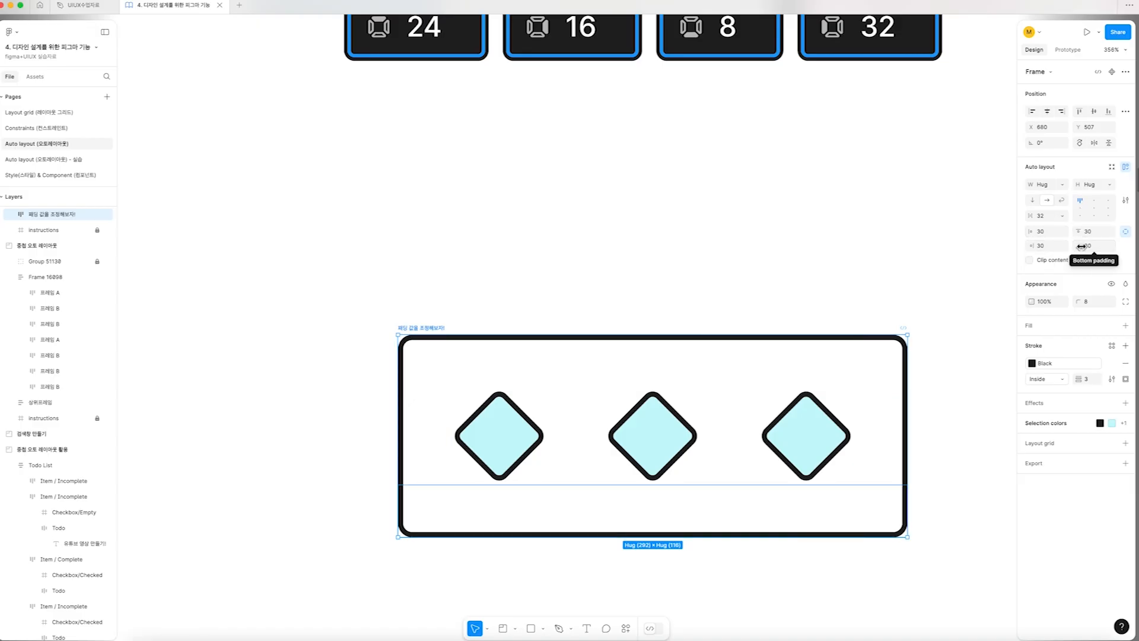
Set the three-diamond frame's left padding to 20 and its bottom padding to 38
left_click(1064, 236)
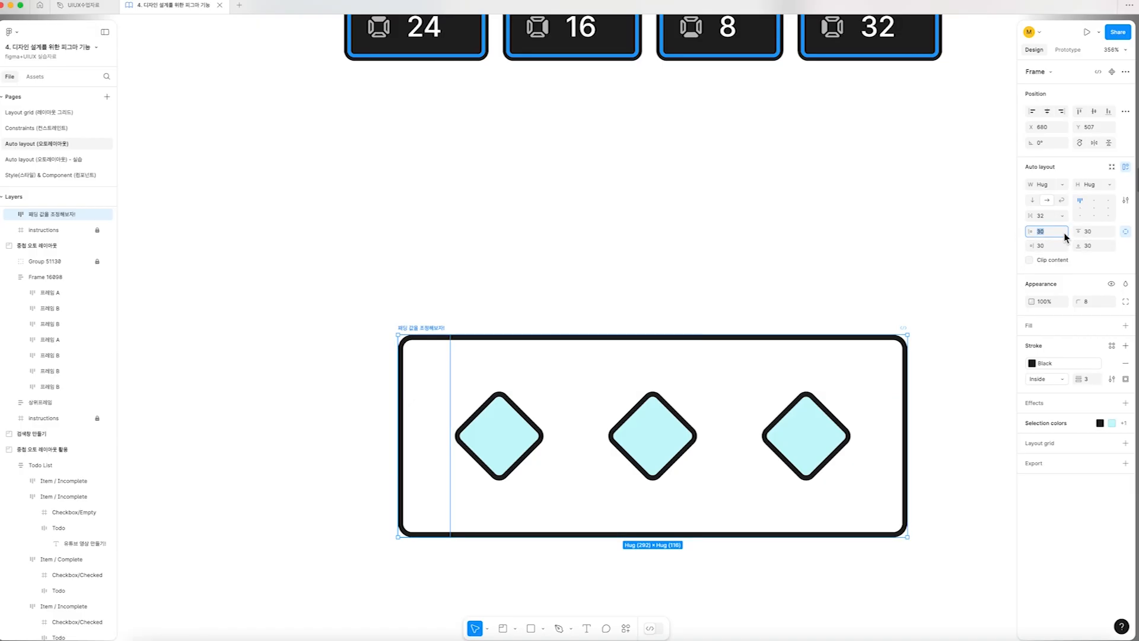
type("20")
key("Return")
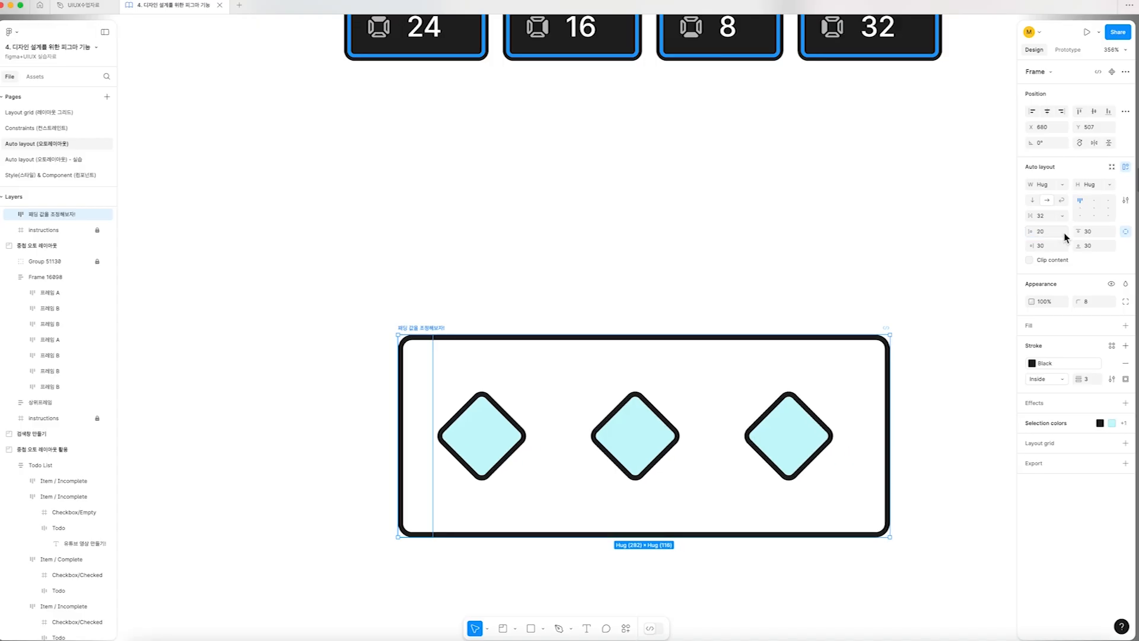
left_click(1102, 246)
type("38")
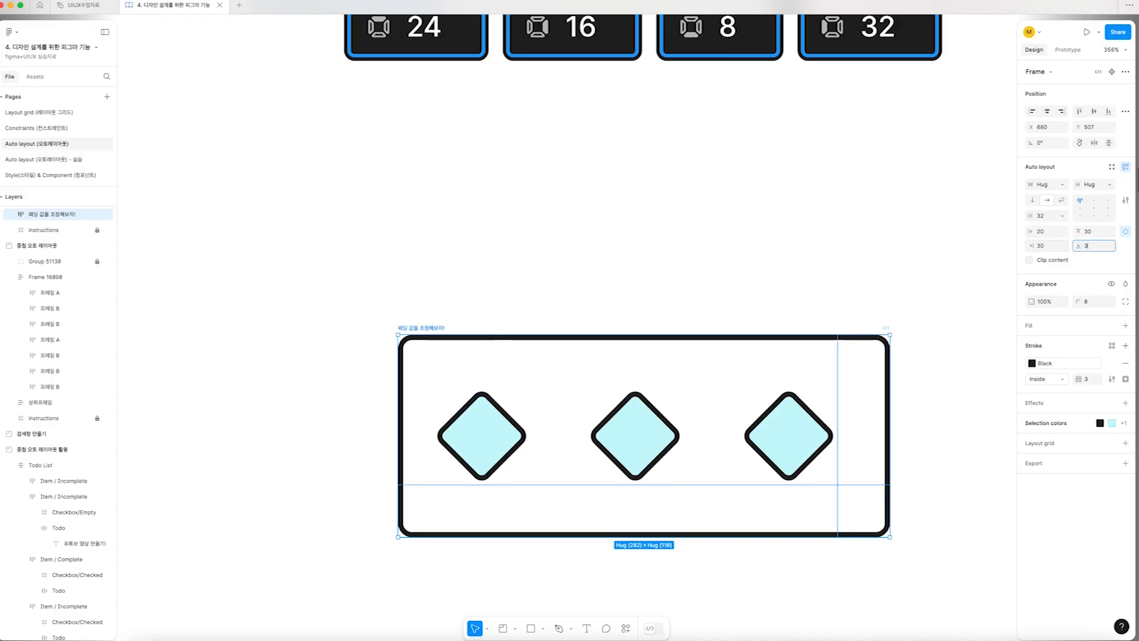
key("Return")
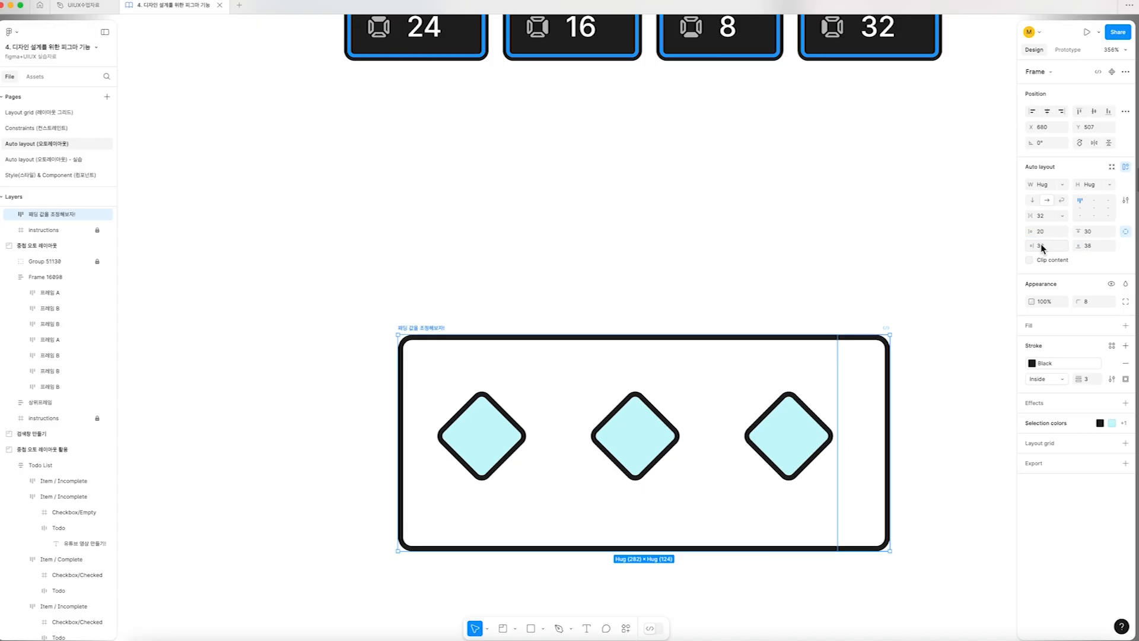
Switch off individual padding for the frame and set its horizontal padding to 20
left_click(1125, 231)
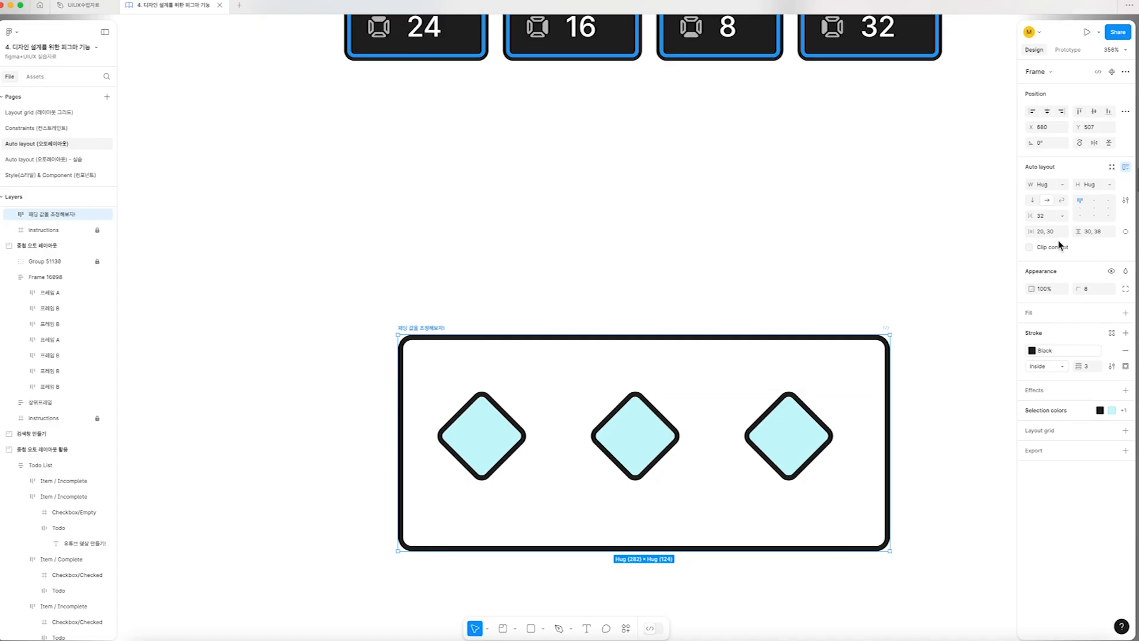
left_click(1039, 234)
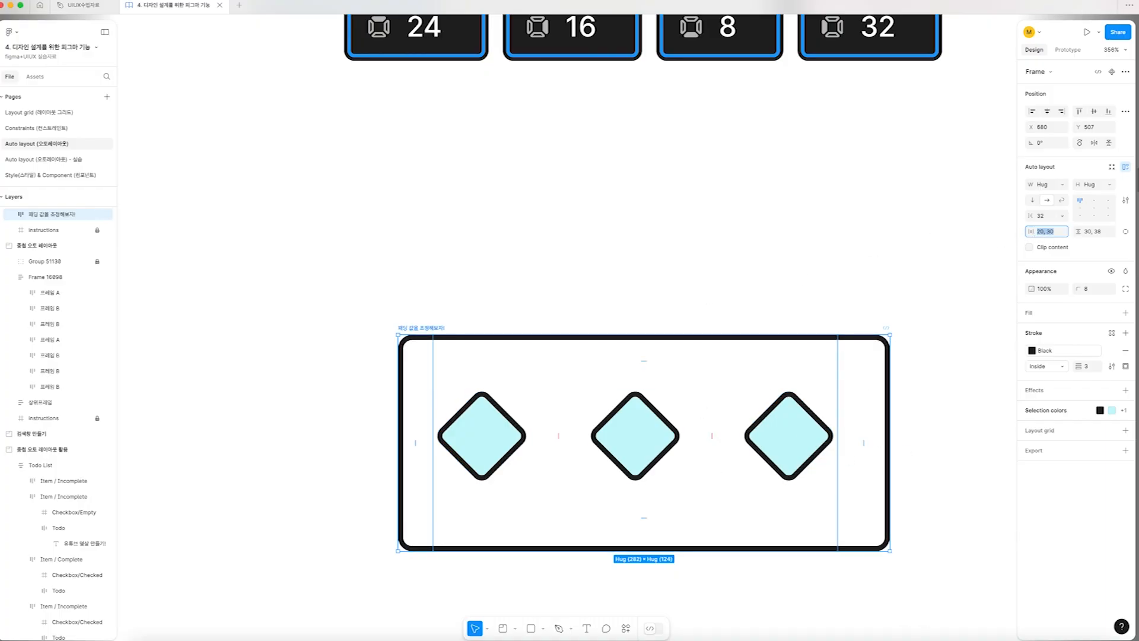
type("20")
key("Return")
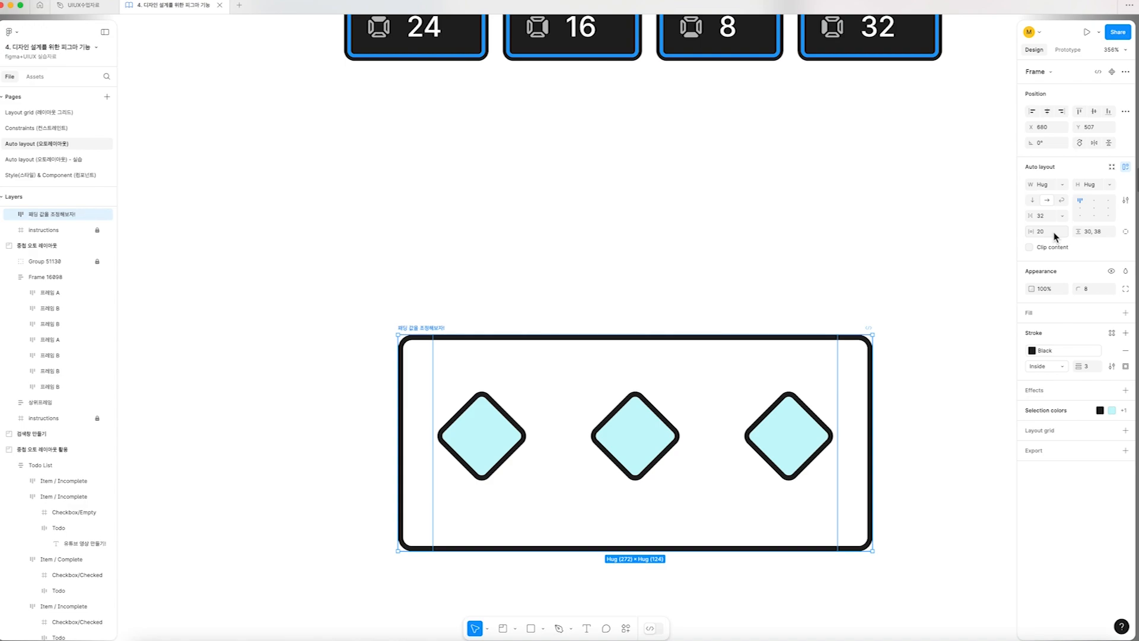
Turn individual padding back on for the frame and set its right padding to 30
left_click(1126, 233)
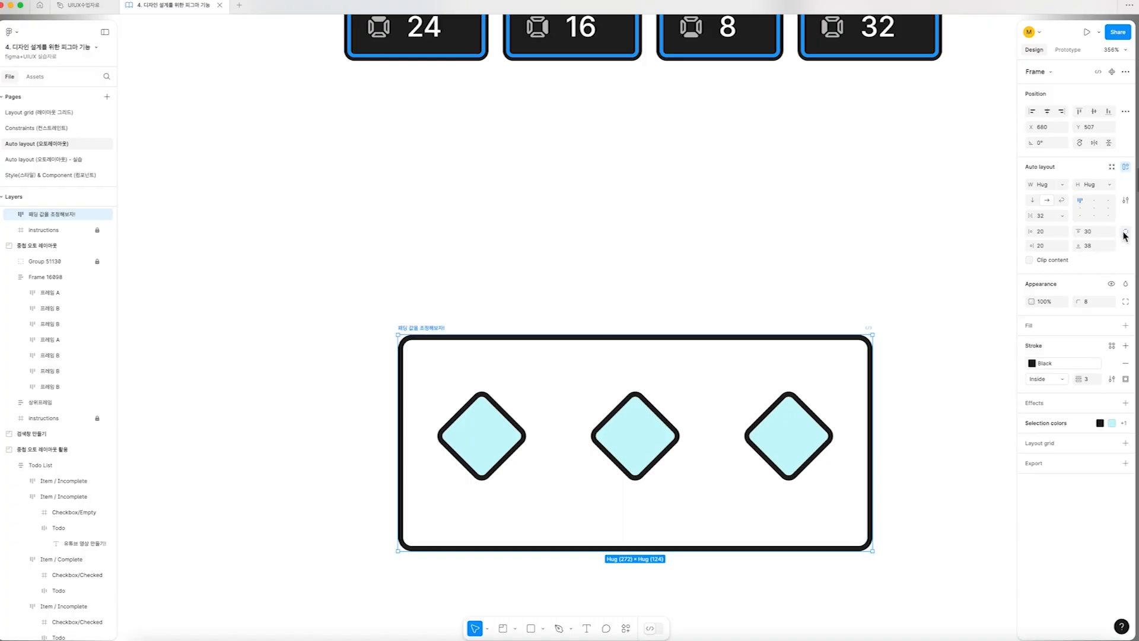
left_click(1045, 247)
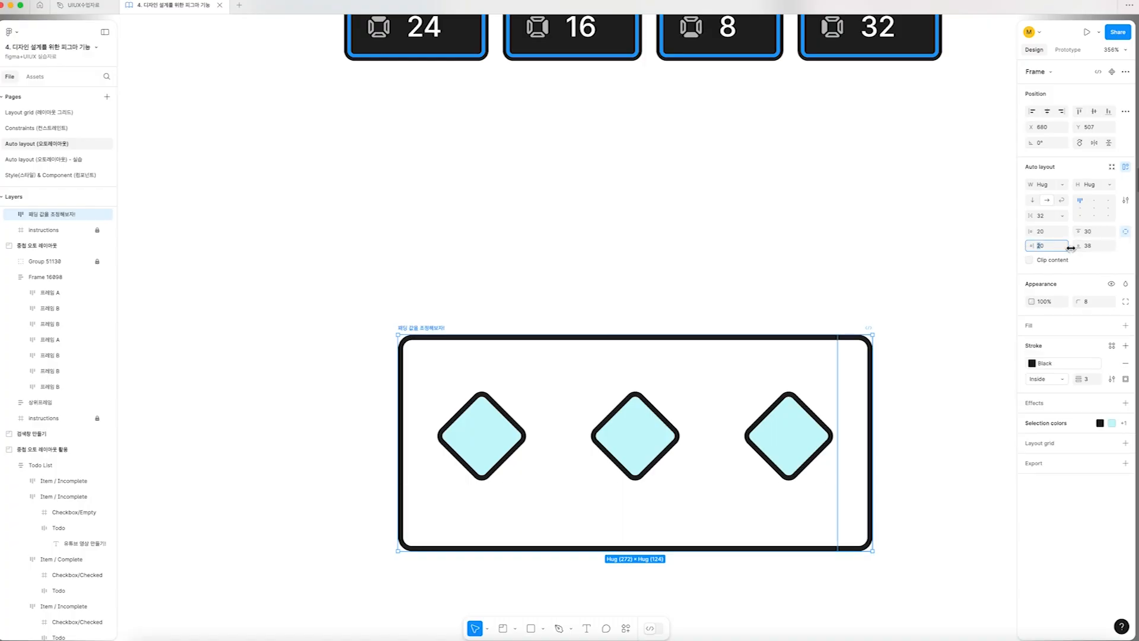
type("30")
key("Return")
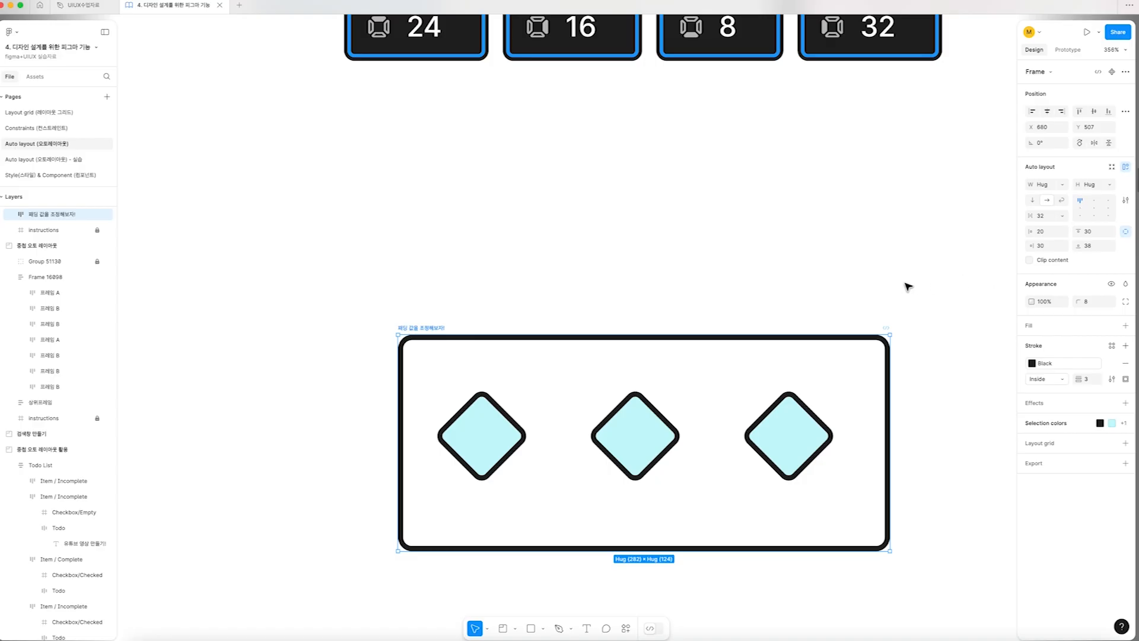
Reduce the gap between the diamonds in the "간격 값을 조정해보자!" frame of the "간격" section to 29
scroll(903, 288, "down", 10)
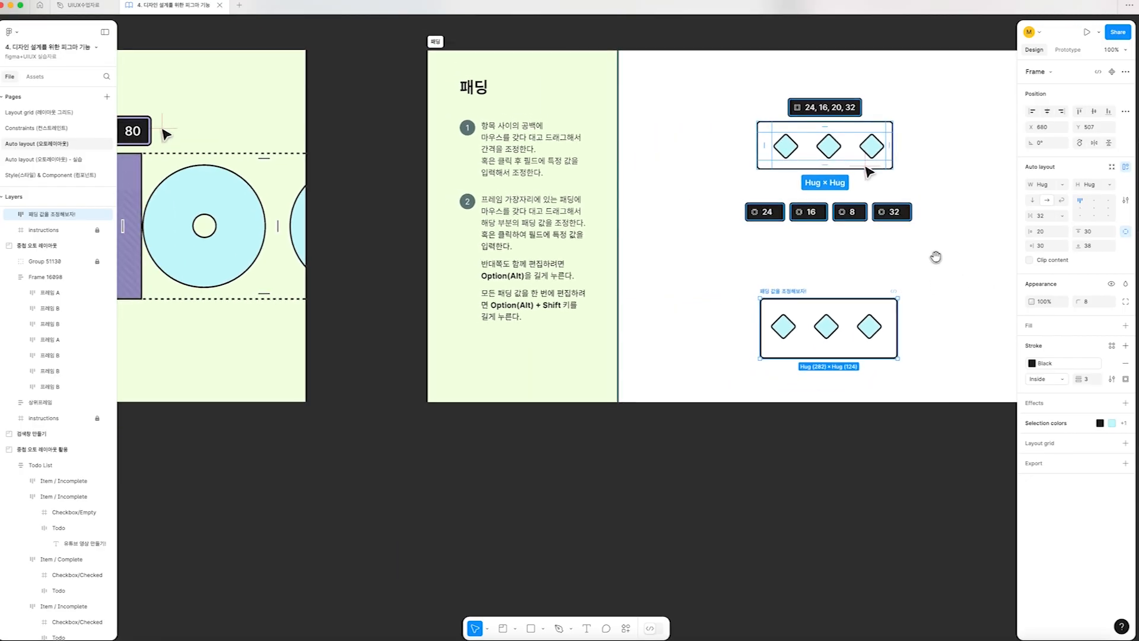
scroll(903, 288, "down", 2)
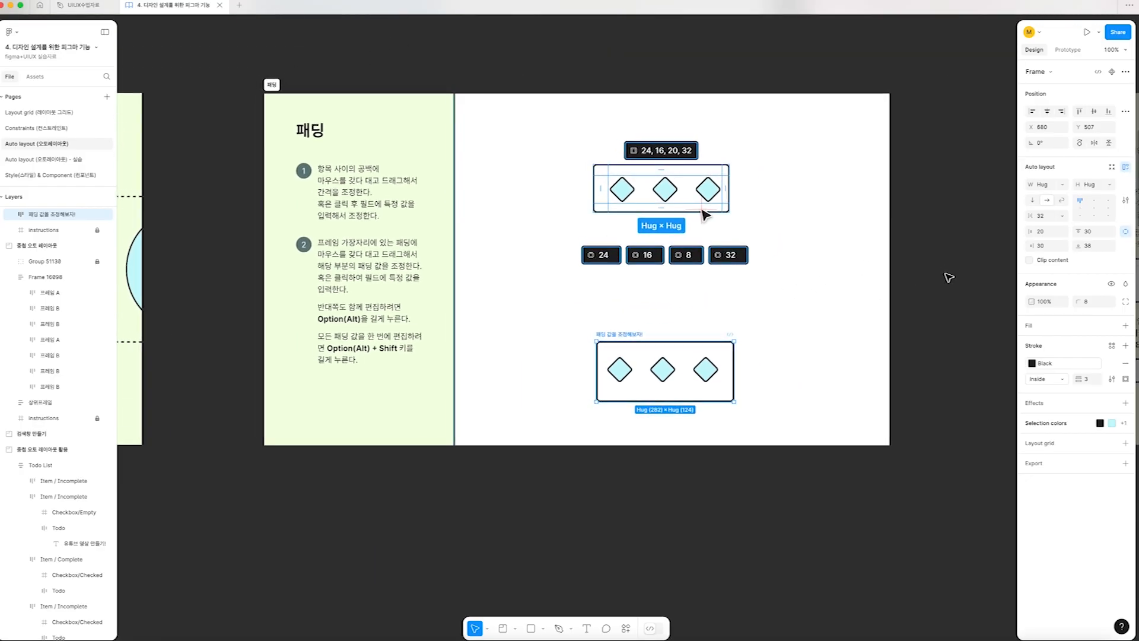
scroll(650, 289, "right", 10)
scroll(651, 288, "right", 3)
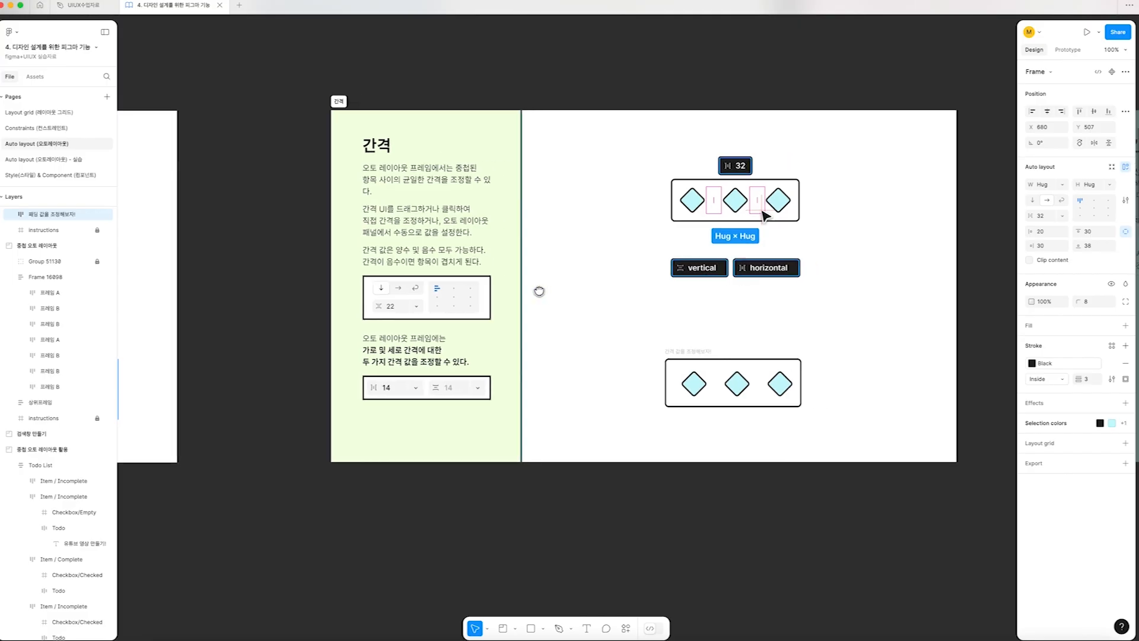
scroll(692, 285, "up", 5)
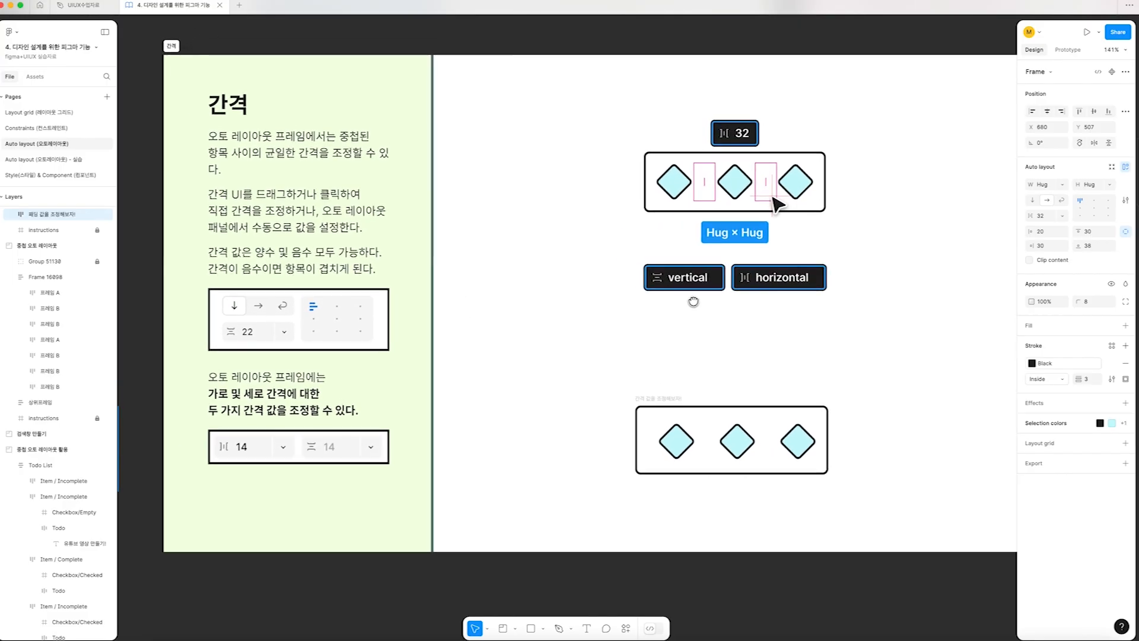
scroll(693, 297, "right", 2)
scroll(693, 296, "up", 1)
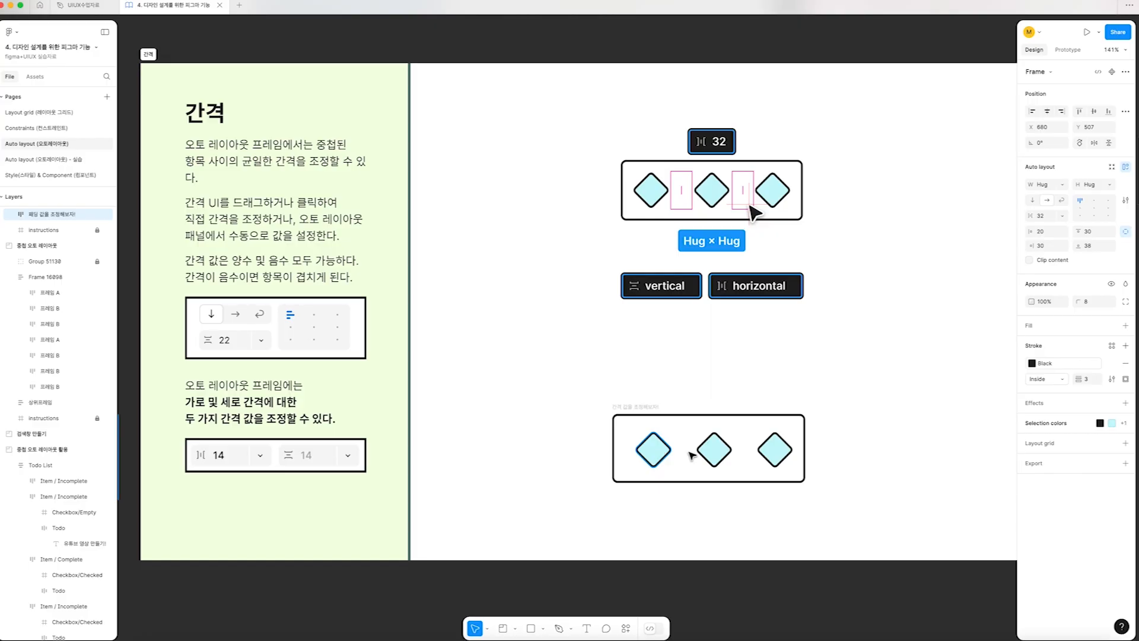
left_click(741, 452)
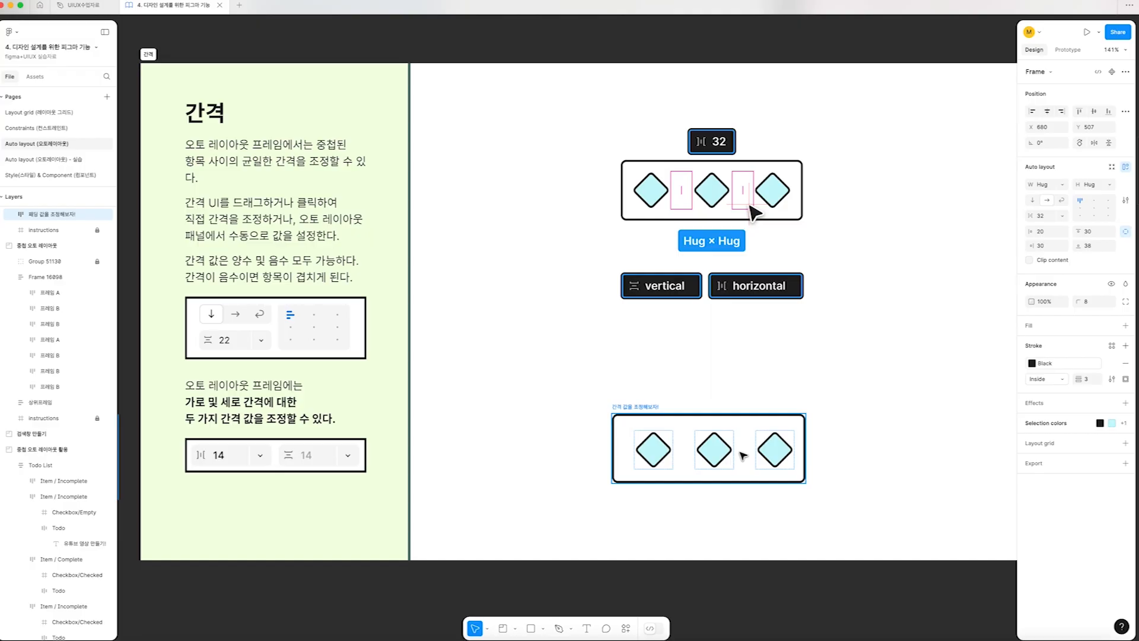
scroll(744, 455, "up", 5)
left_click(501, 366)
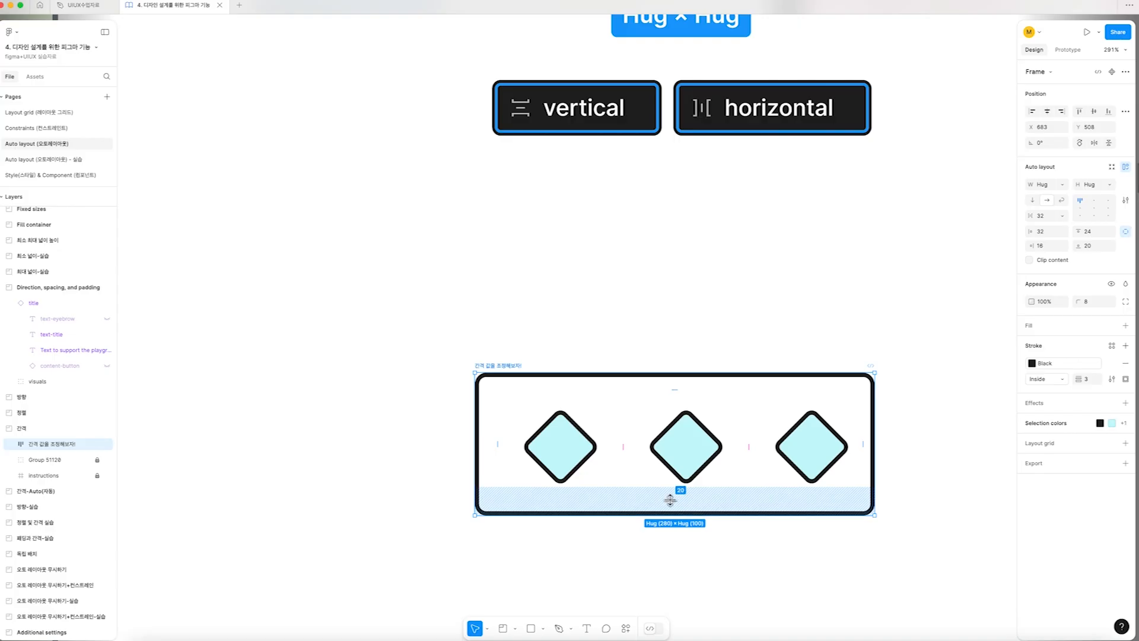
left_click(622, 446)
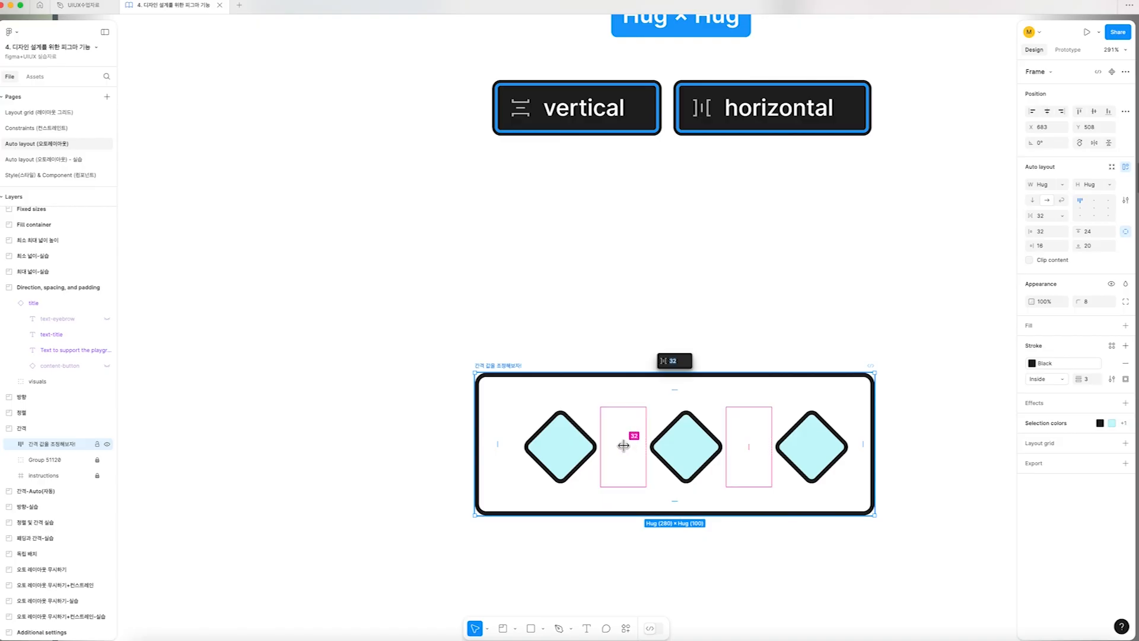
mouse_move(623, 446)
left_mouse_down()
mouse_move(683, 451)
mouse_move(624, 454)
left_mouse_up()
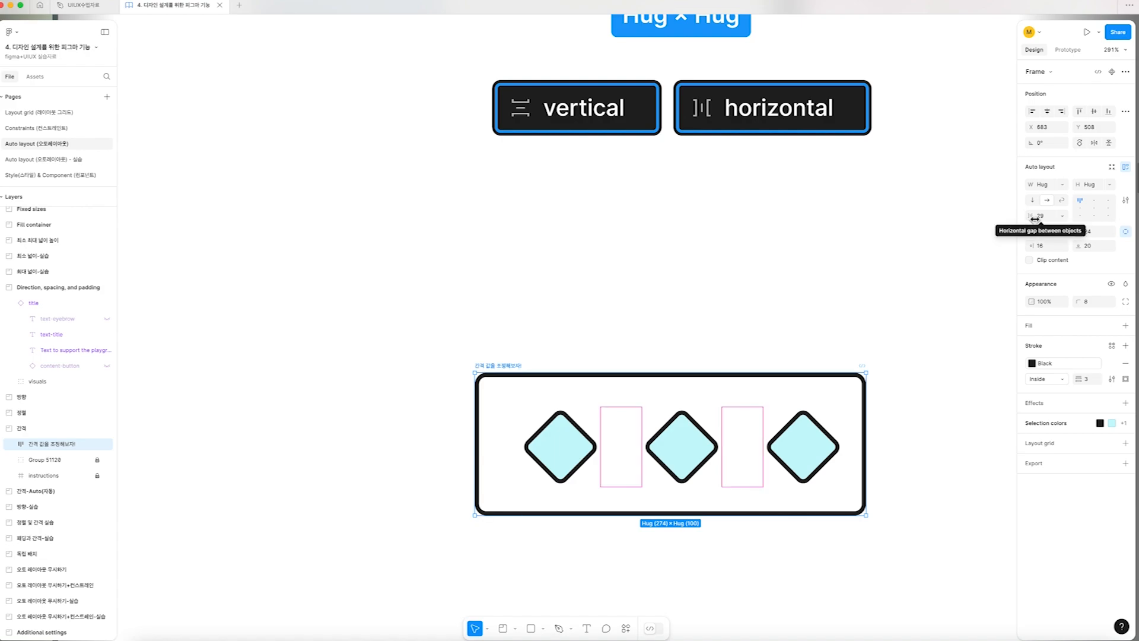
Set the horizontal gap between the three diamonds to 20
mouse_move(1035, 219)
left_mouse_down()
mouse_move(1051, 216)
mouse_move(1041, 217)
left_mouse_up()
type("20")
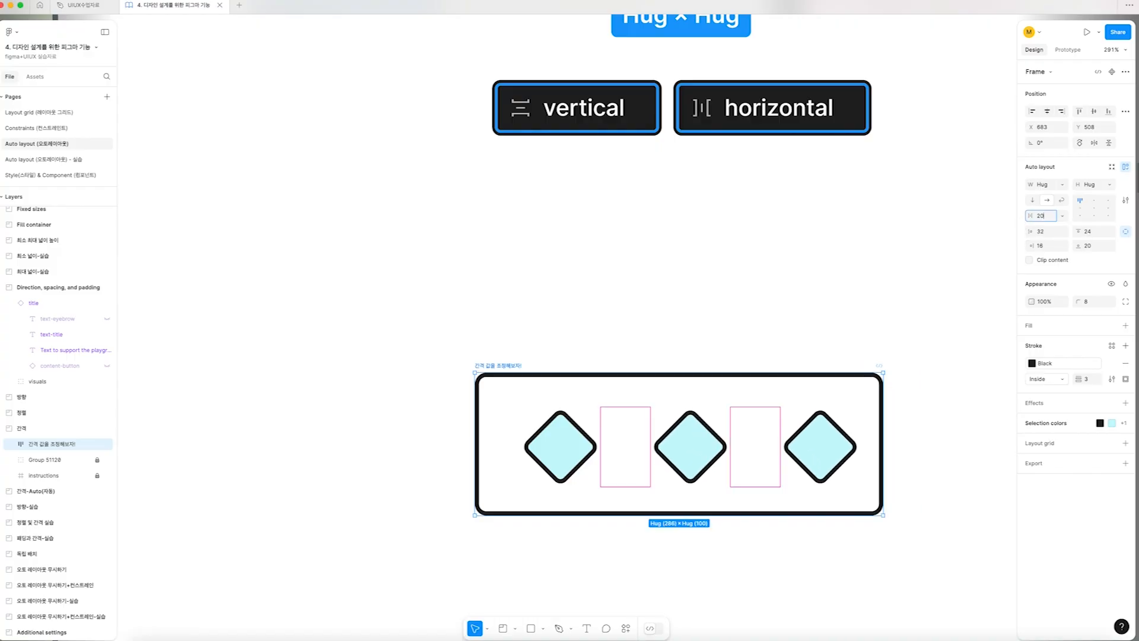
key("Return")
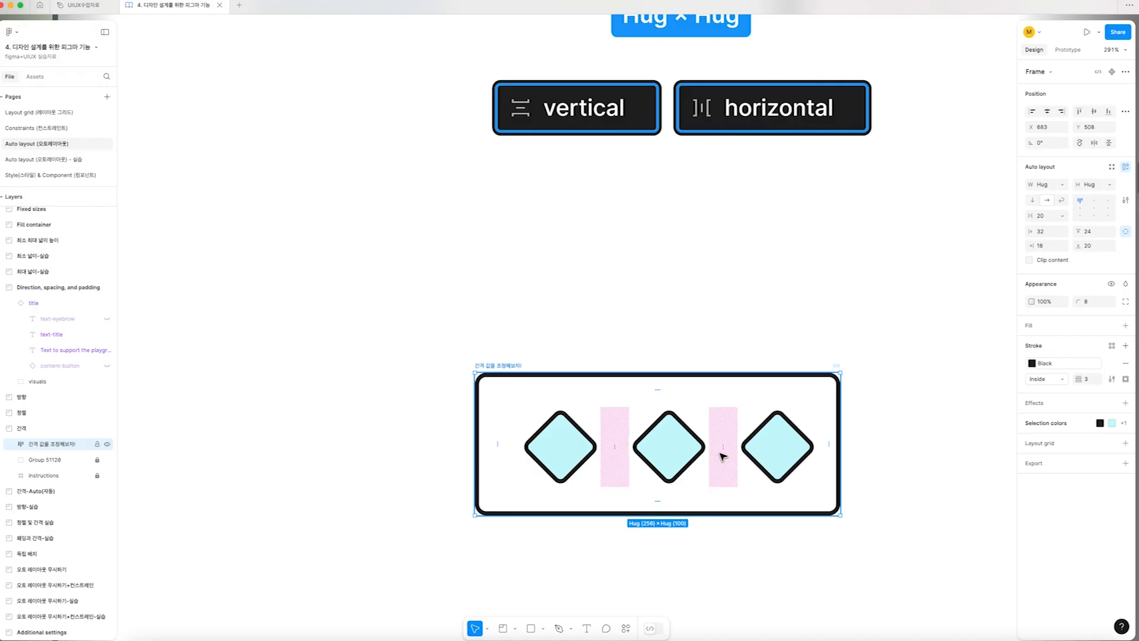
Overlap the three diamonds by giving the frame a negative gap of -24
scroll(735, 456, "down", 2)
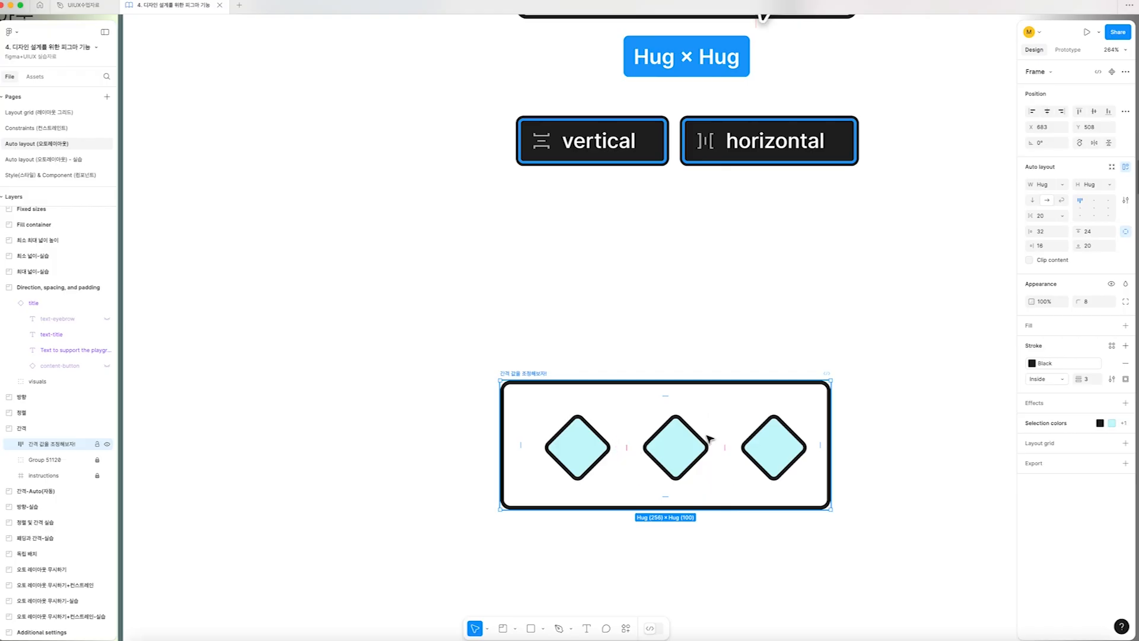
scroll(709, 439, "left", 15)
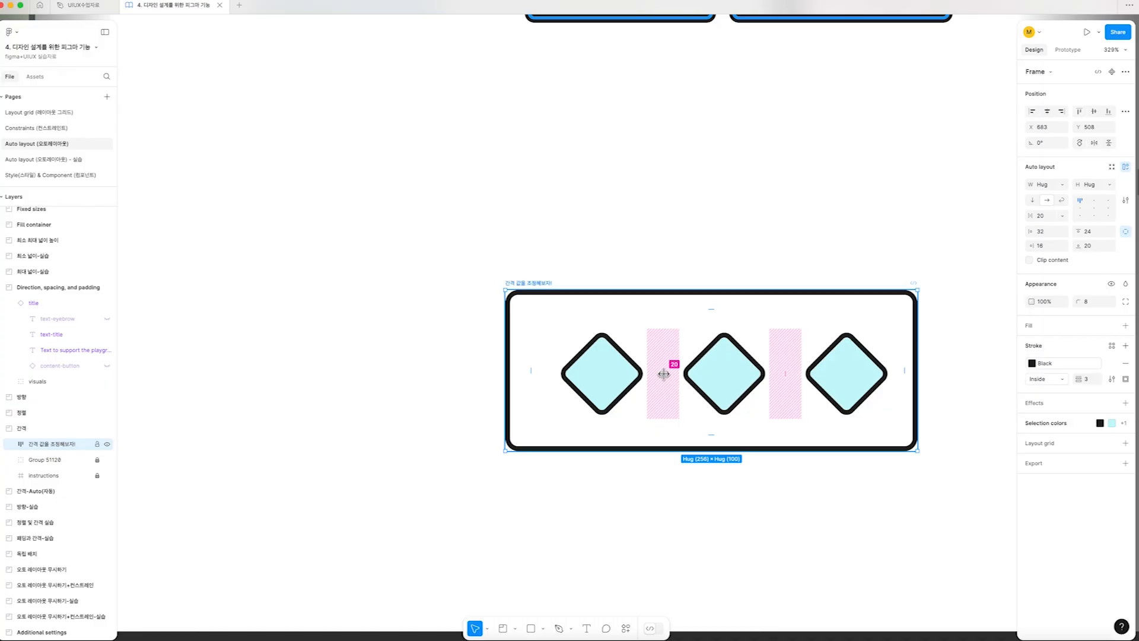
left_click_drag(663, 373, 627, 387)
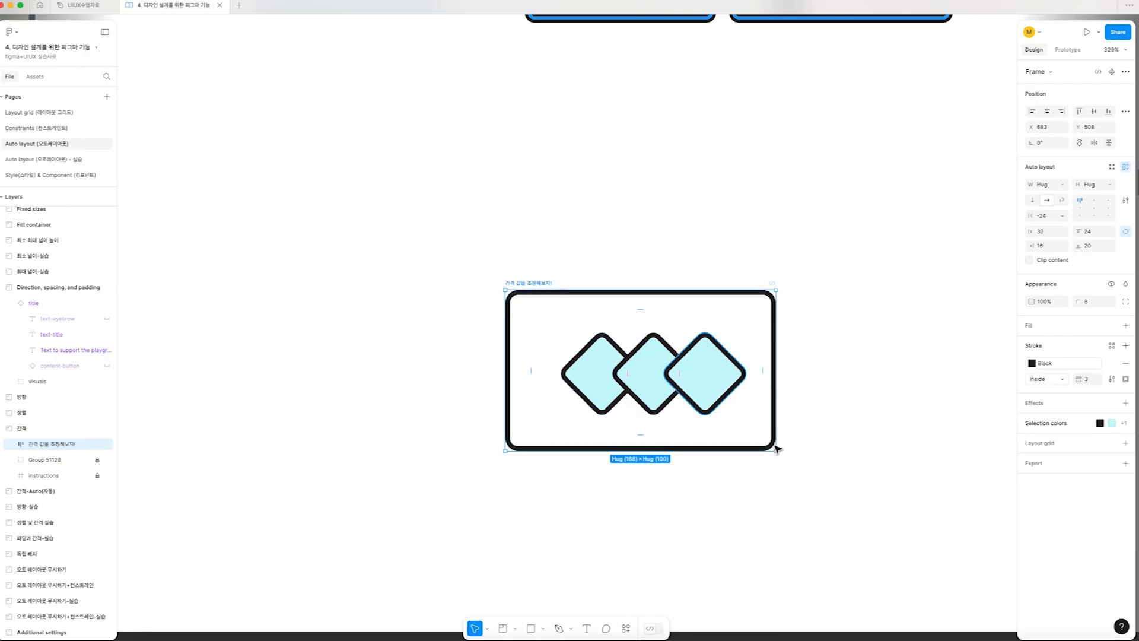
Increase the right padding of the "네비게이션바" frame in the "패딩과 간격-실습" section to about 184
scroll(723, 465, "down", 5)
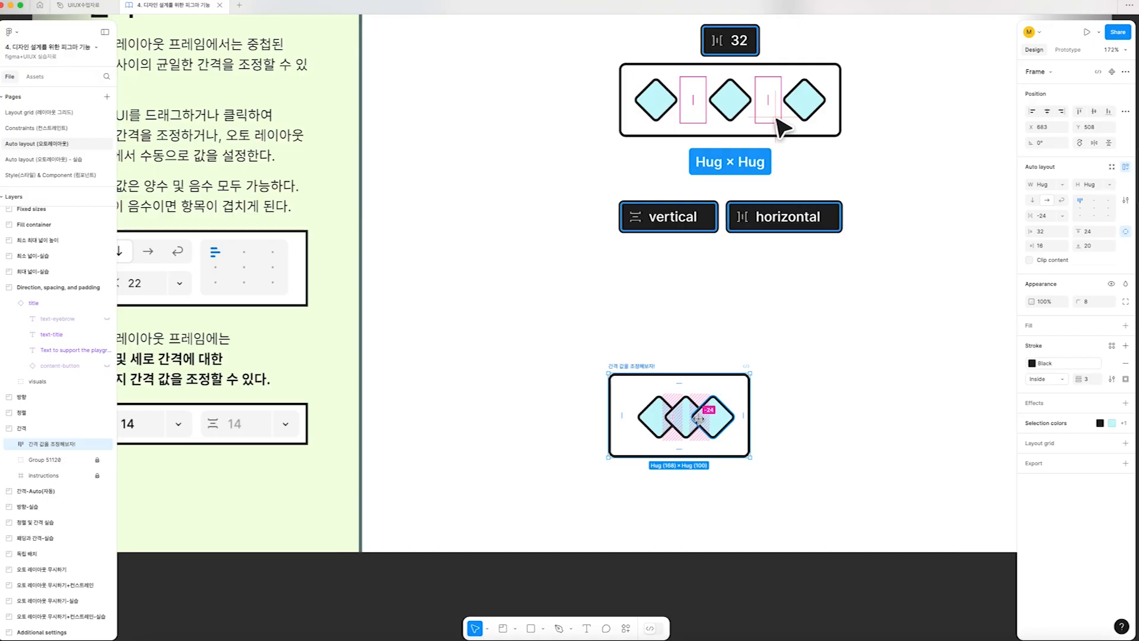
scroll(699, 422, "up", 4)
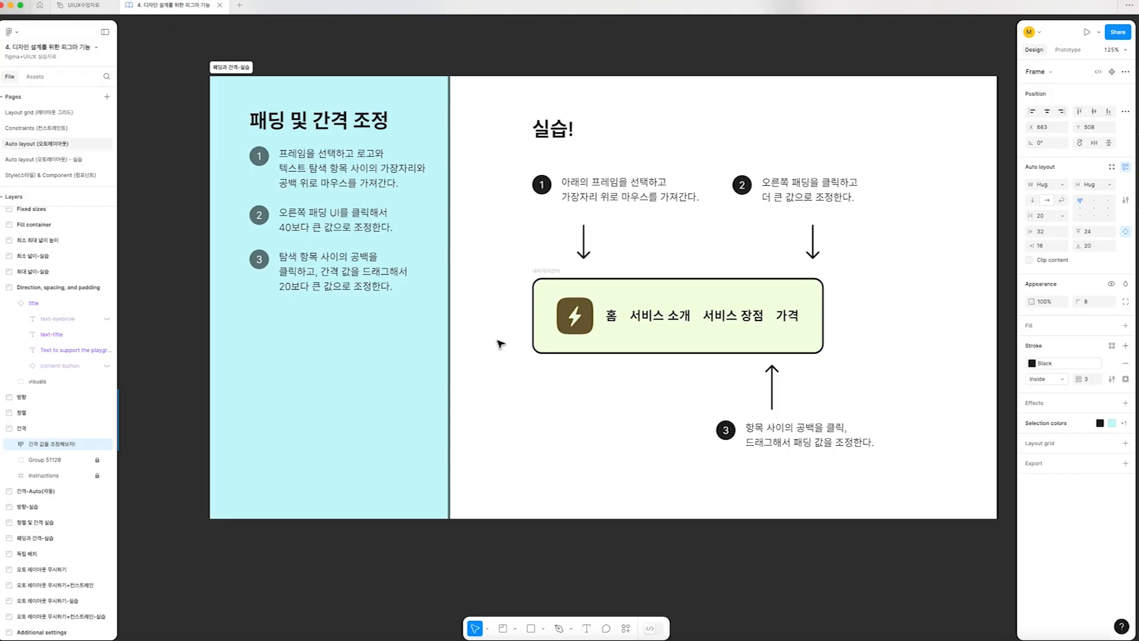
left_click(541, 279)
mouse_move(825, 319)
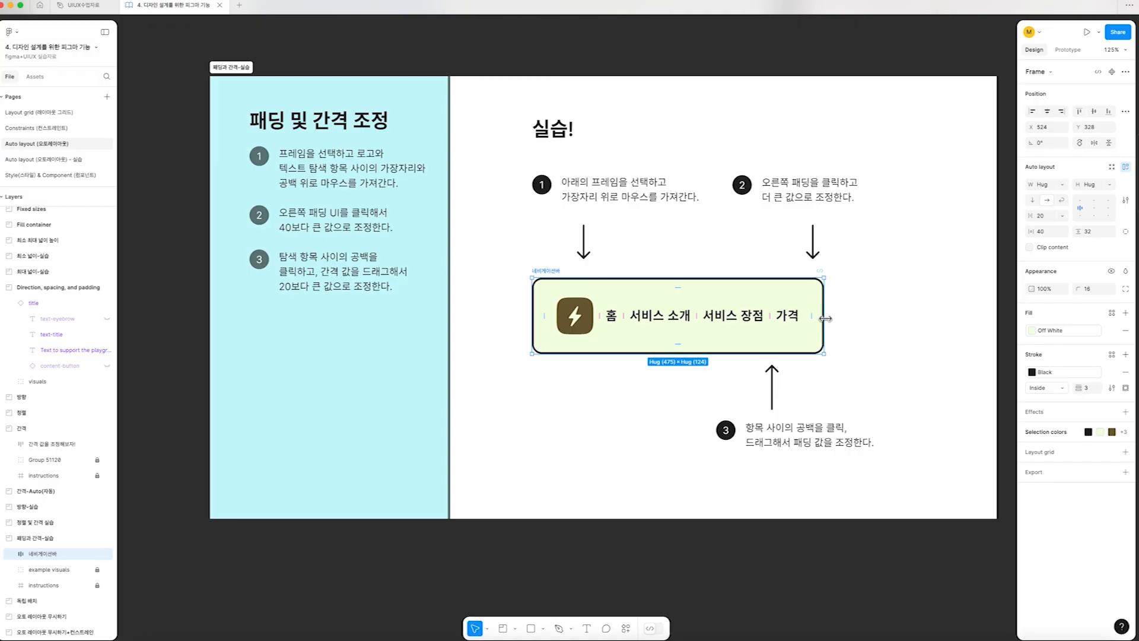
scroll(825, 319, "right", 3)
mouse_move(733, 322)
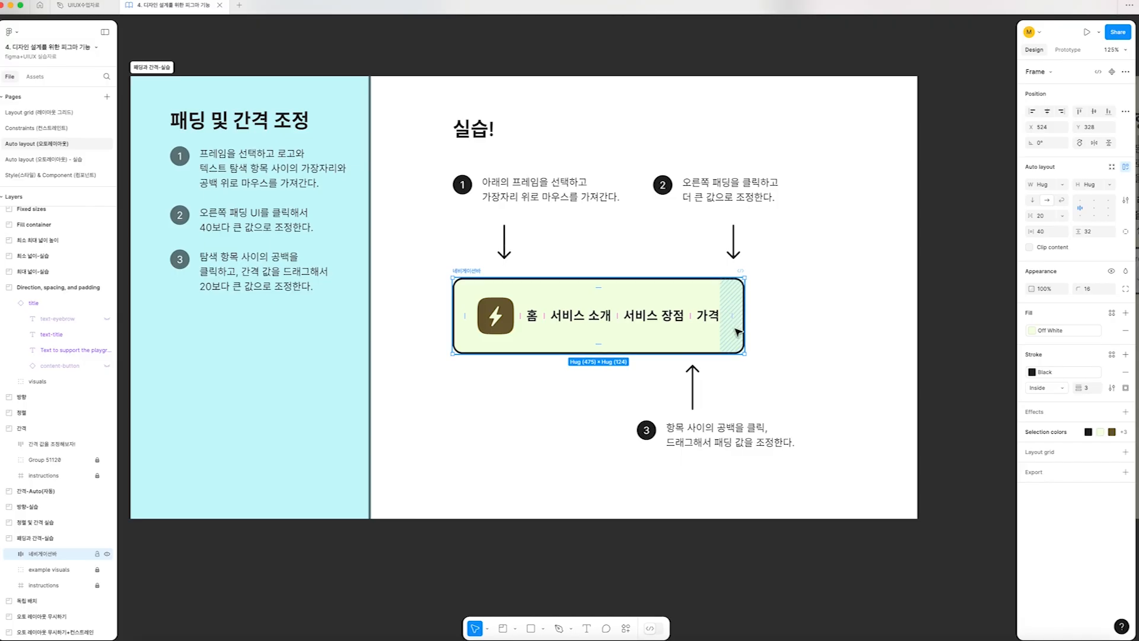
left_click_drag(731, 317, 823, 323)
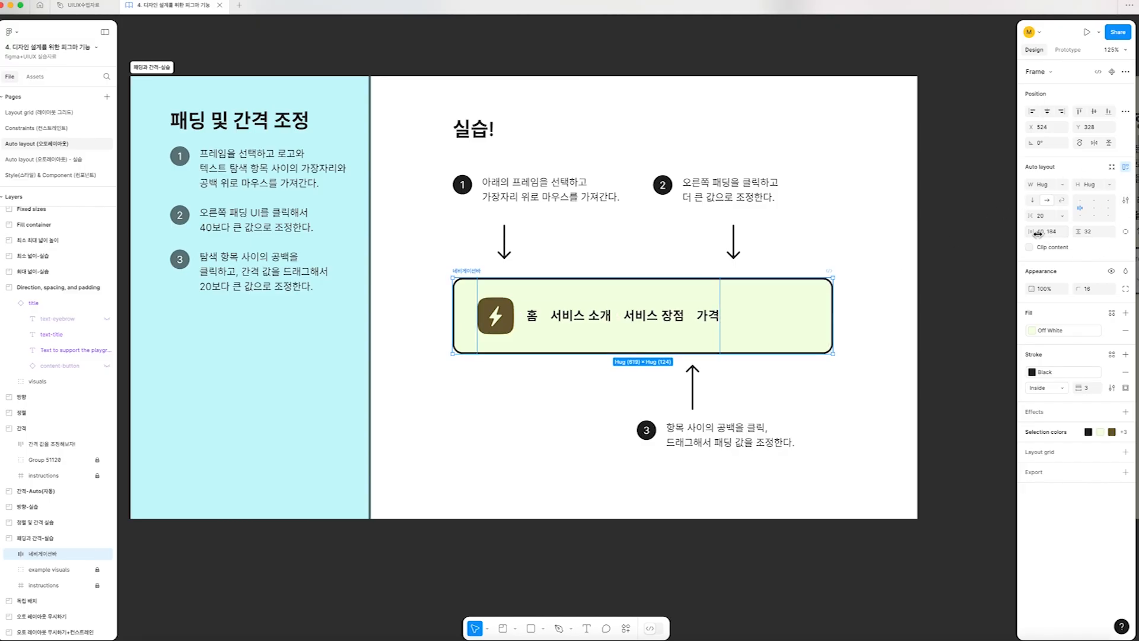
Switch the navigation bar frame to individual padding and set its right padding to 210
left_click(1126, 235)
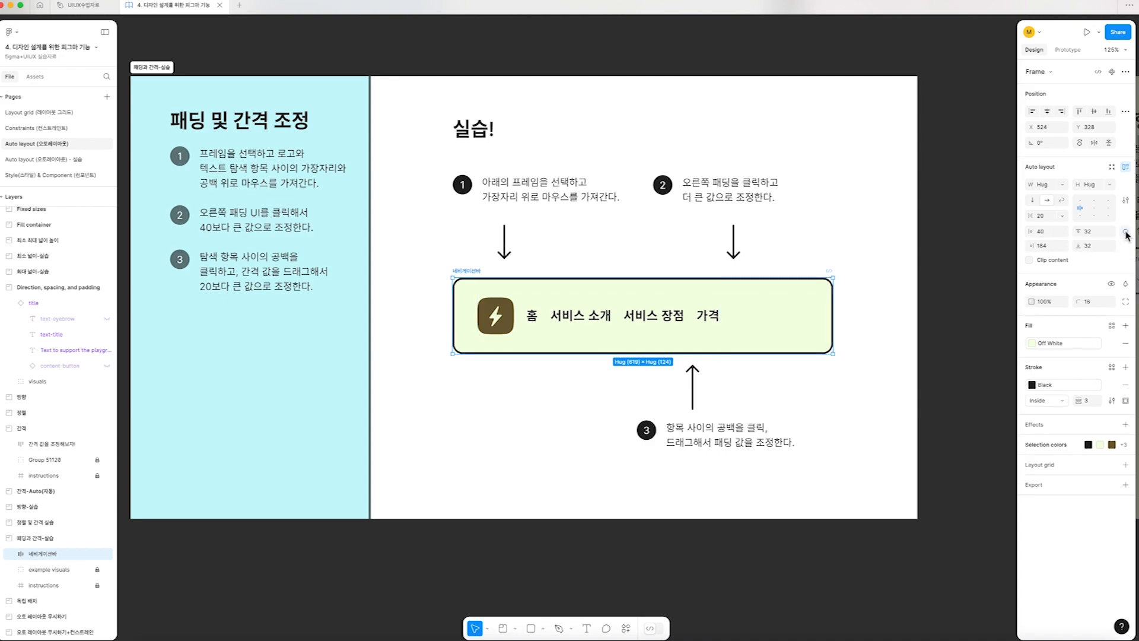
left_click_drag(1034, 246, 1050, 247)
left_click(1051, 247)
type("210")
key("Return")
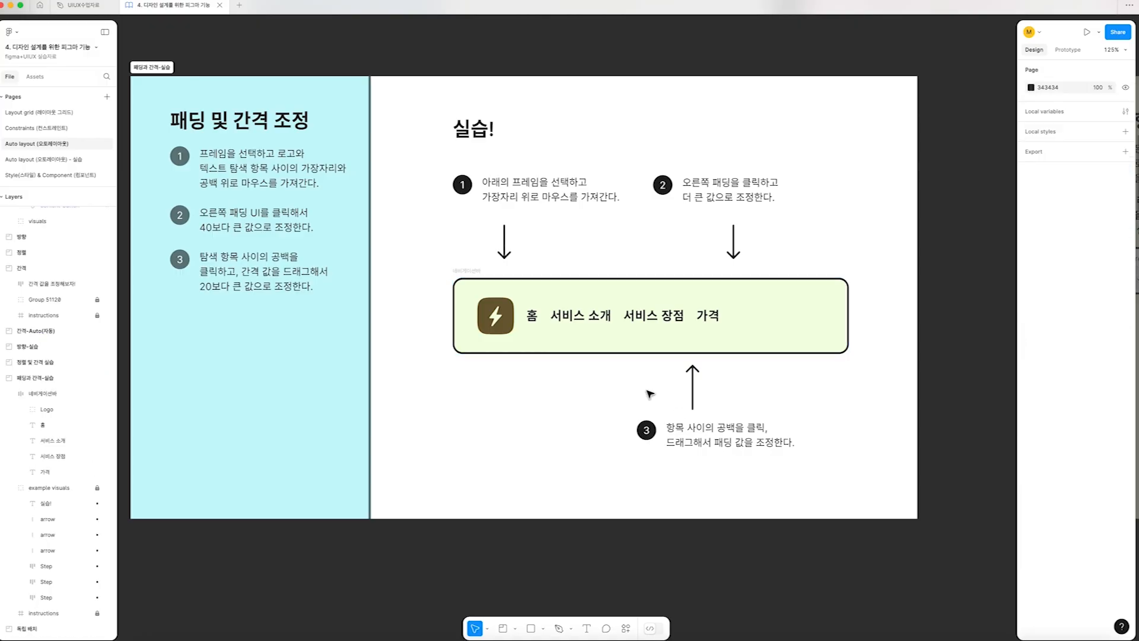
Increase the gap between the logo and menu items of the "네비게이션바" frame to 42
double_click(554, 317)
left_click(531, 318)
left_click(633, 391)
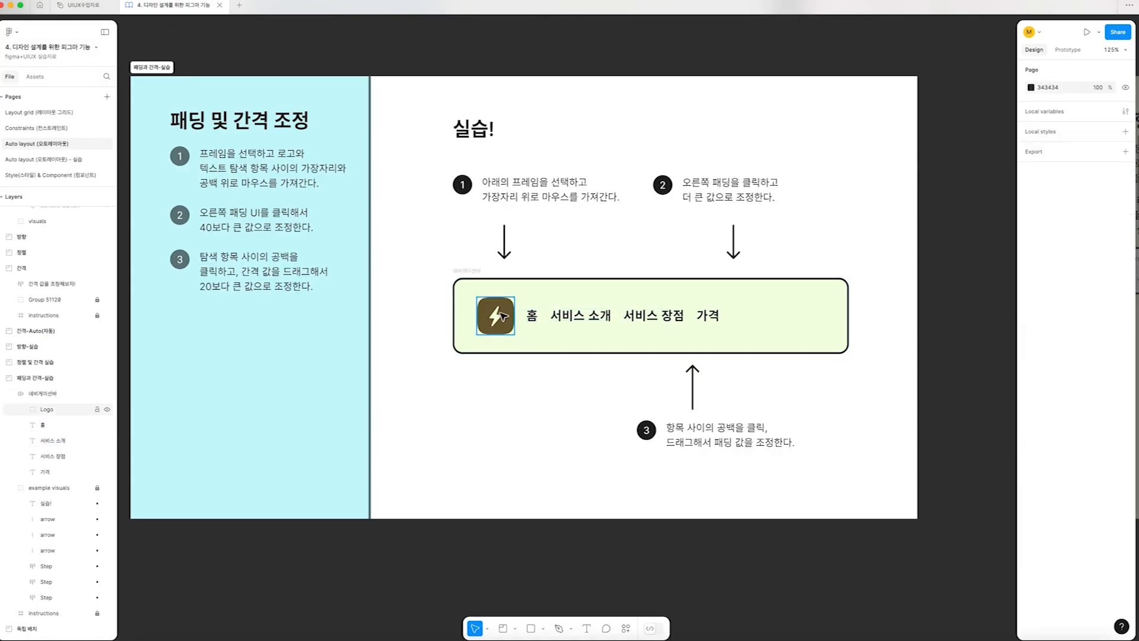
left_click(477, 276)
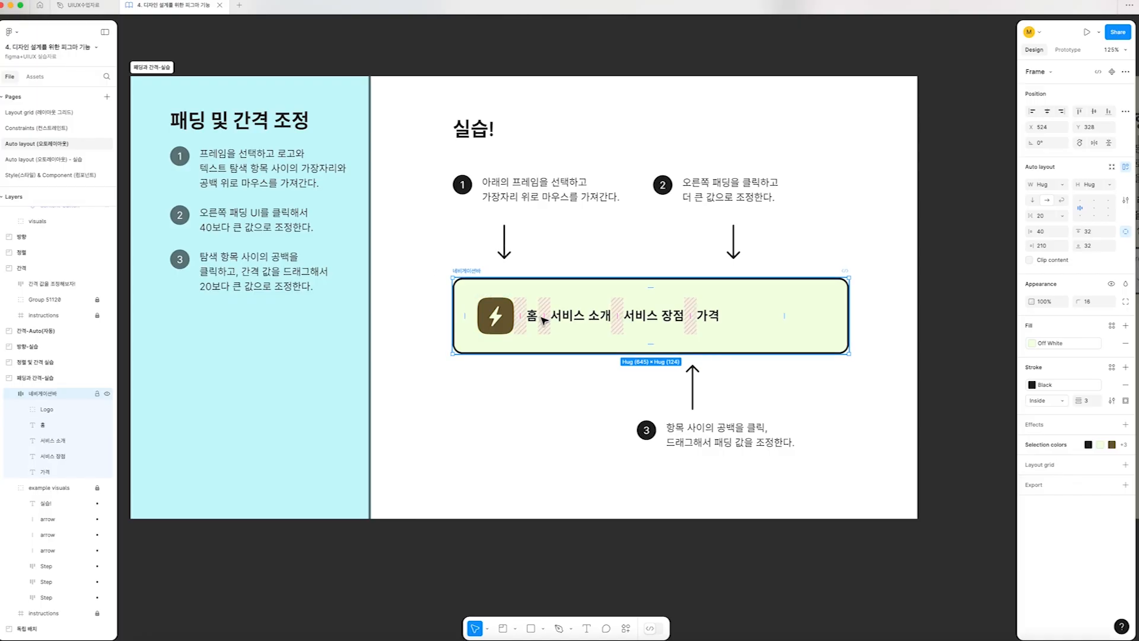
mouse_move(544, 317)
mouse_move(544, 317)
left_mouse_down()
mouse_move(577, 317)
mouse_move(557, 319)
mouse_move(568, 319)
left_mouse_up()
Reduce the navigation bar frame's right padding to 162 and deselect the frame
left_click(837, 317)
left_click_drag(837, 318, 809, 321)
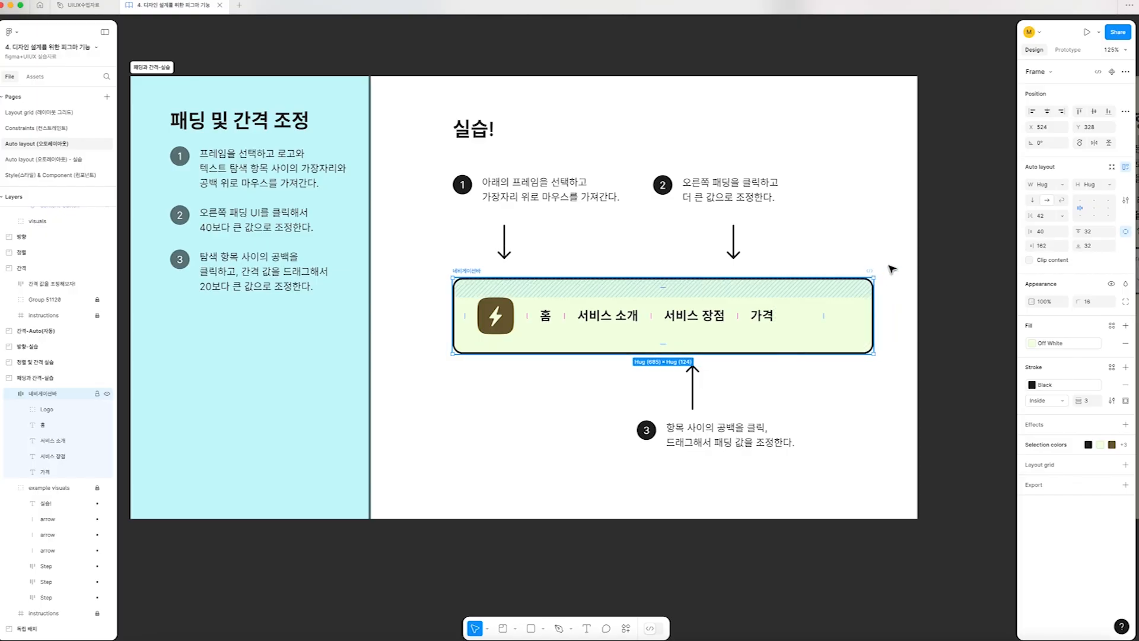
left_click(894, 263)
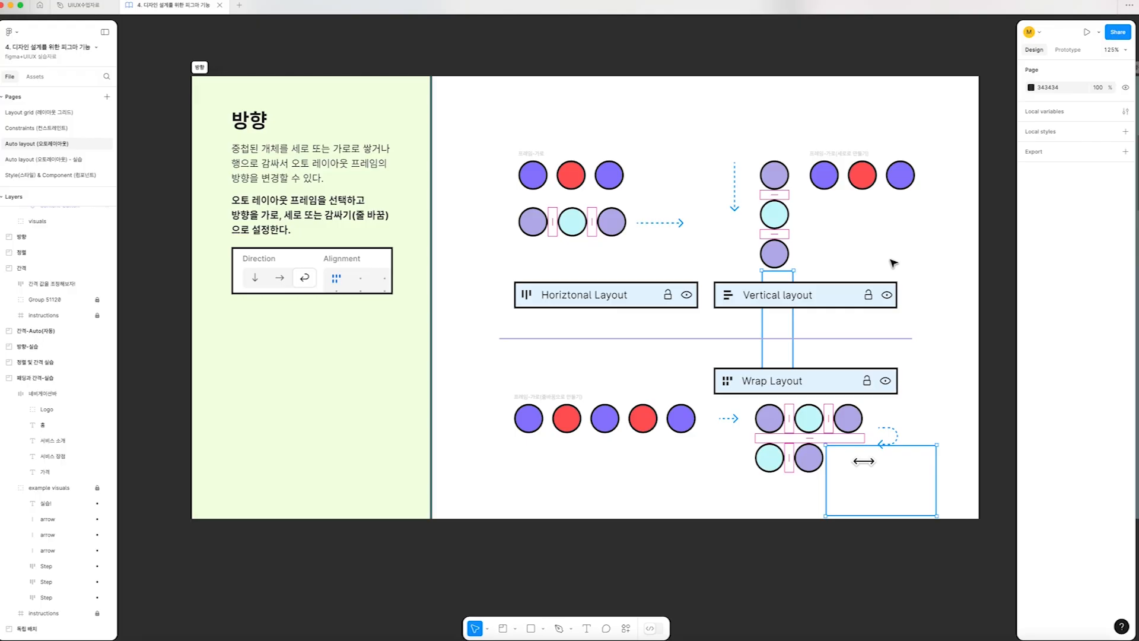
Examine the horizontal, vertical and wrap layout examples in the "방향" section
left_click_drag(504, 213, 709, 239)
left_click_drag(762, 152, 795, 314)
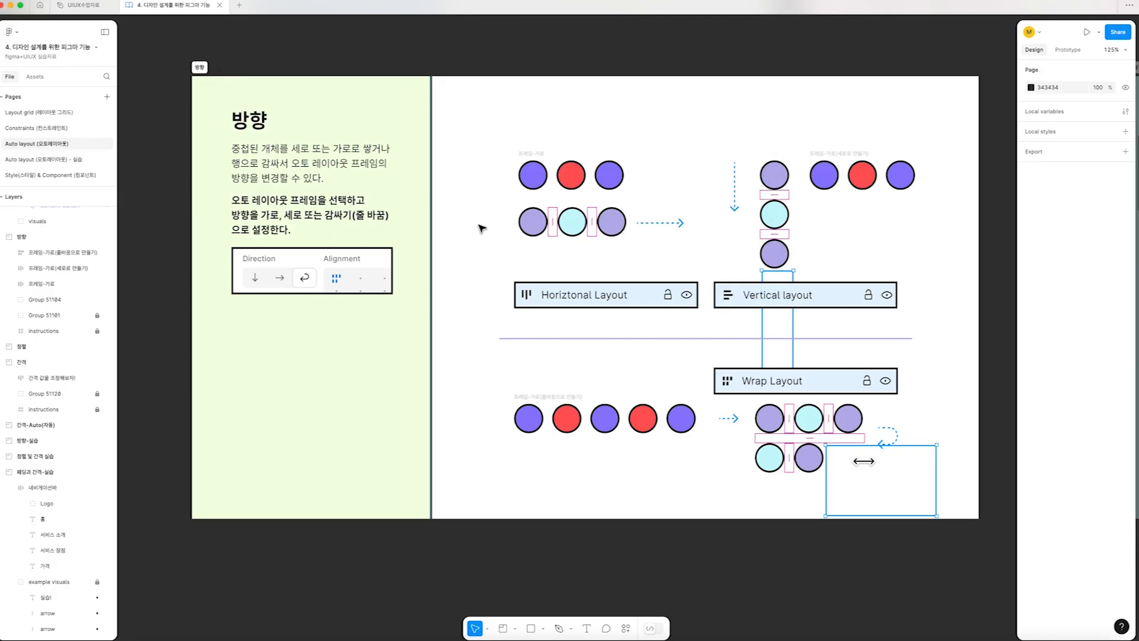
left_click_drag(482, 258, 703, 221)
left_click_drag(756, 140, 795, 297)
left_click_drag(741, 396, 853, 438)
left_click(527, 153)
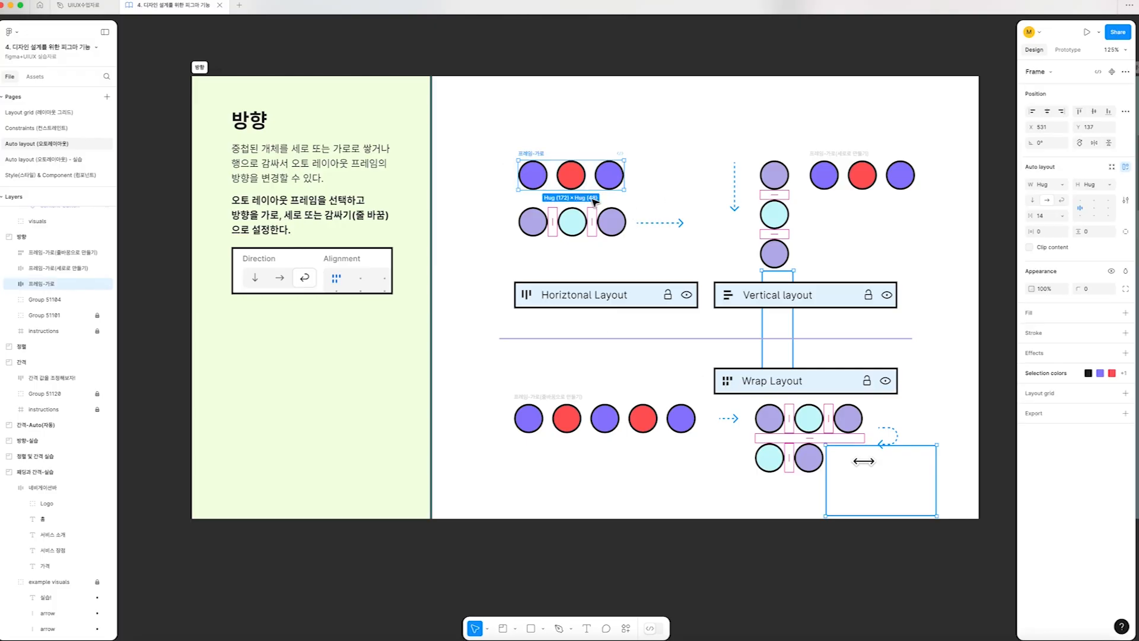
left_click(677, 250)
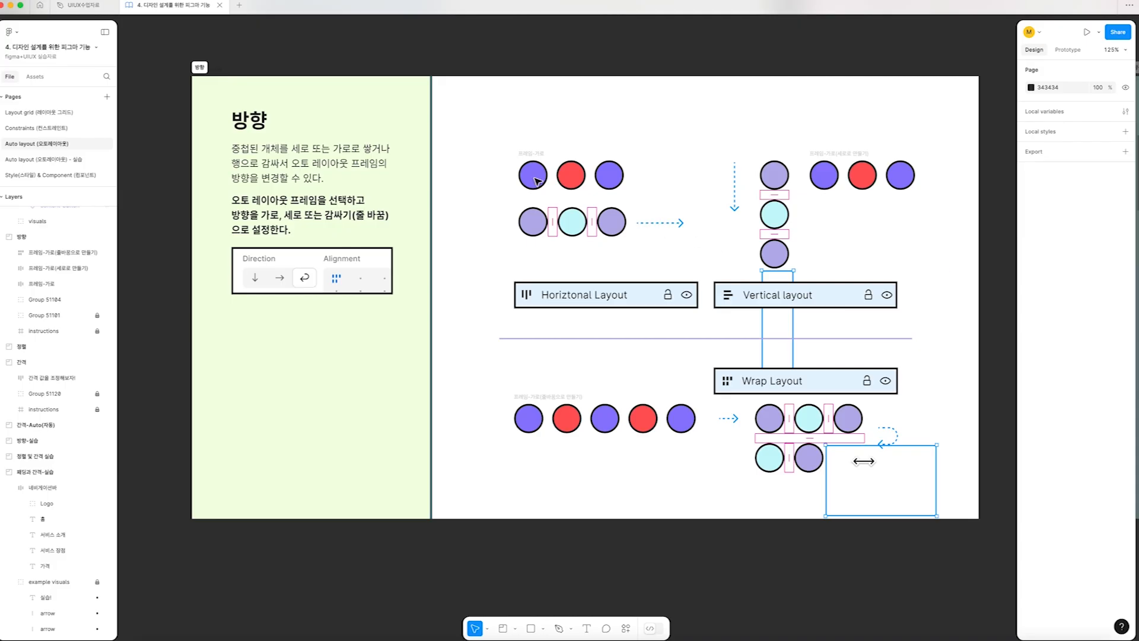
Set the "프레임-가로" frame to horizontal layout and the "프레임-가로(세로로 만들기)" frame to vertical layout
left_click(524, 155)
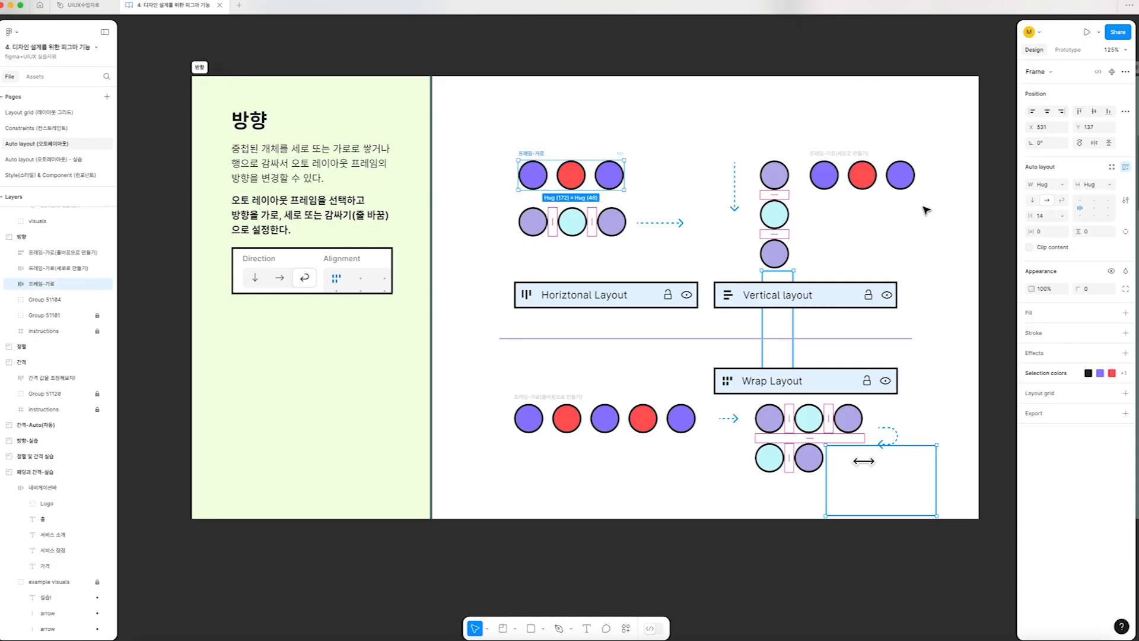
left_click(1048, 201)
left_click(839, 155)
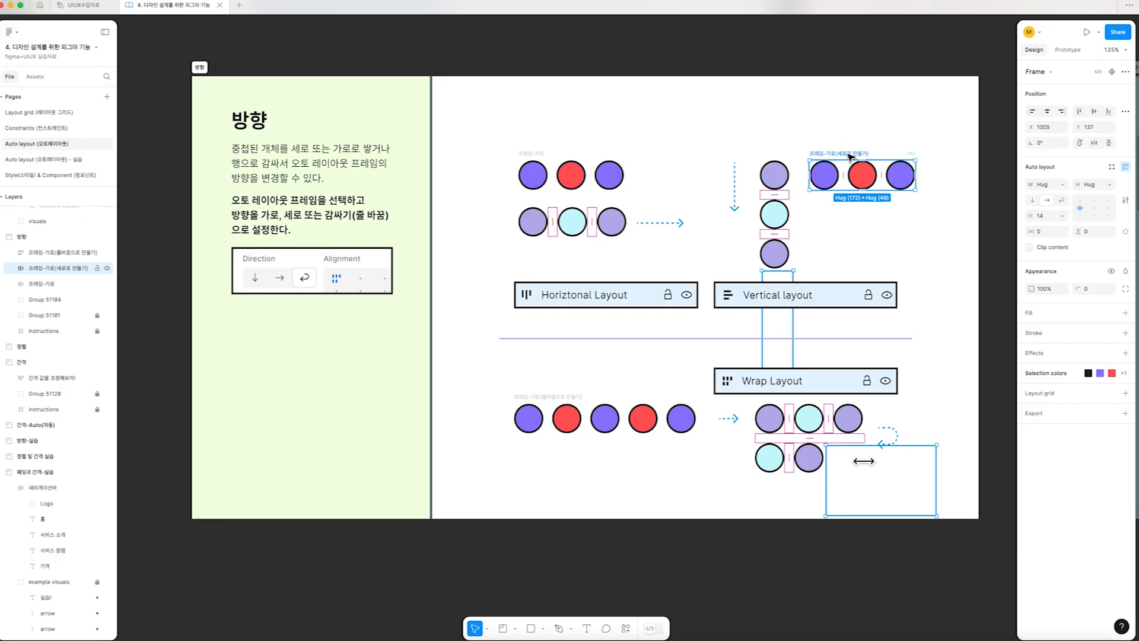
left_click(1033, 202)
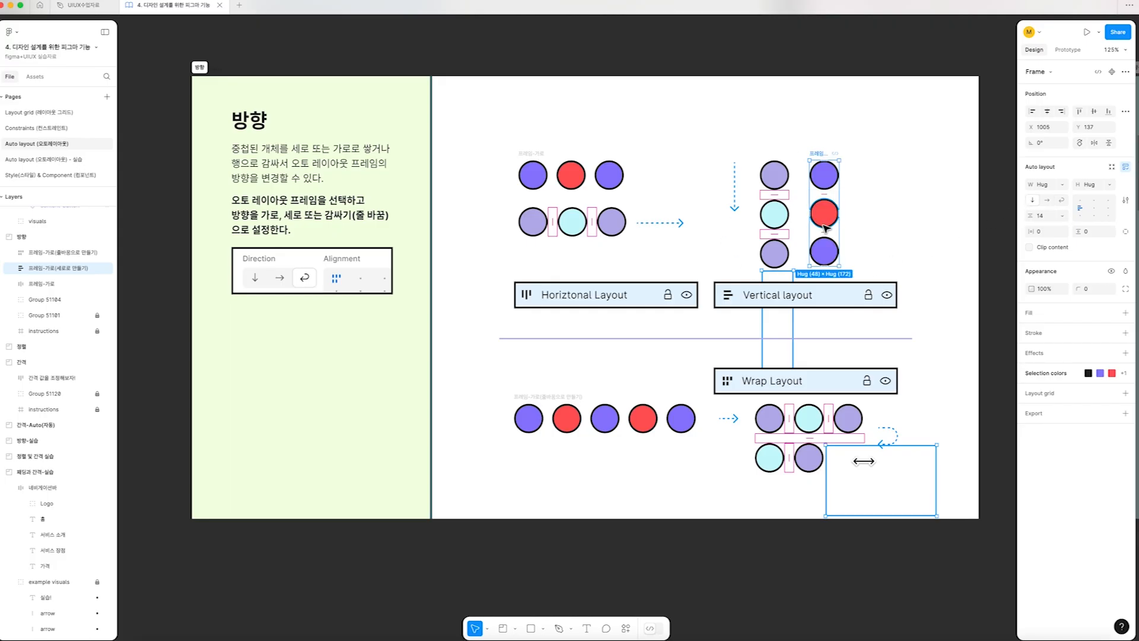
Set the "프레임-가로(줄바꿈으로 만들기)" frame of five circles to wrap and narrow its width to 179
left_click(545, 396)
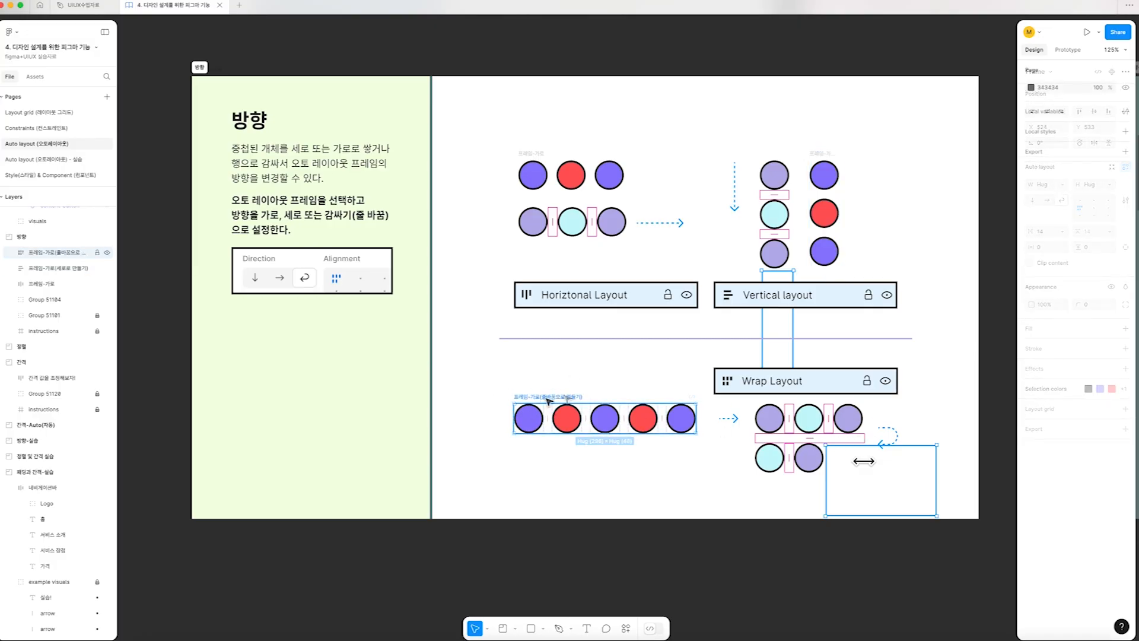
left_click(547, 398)
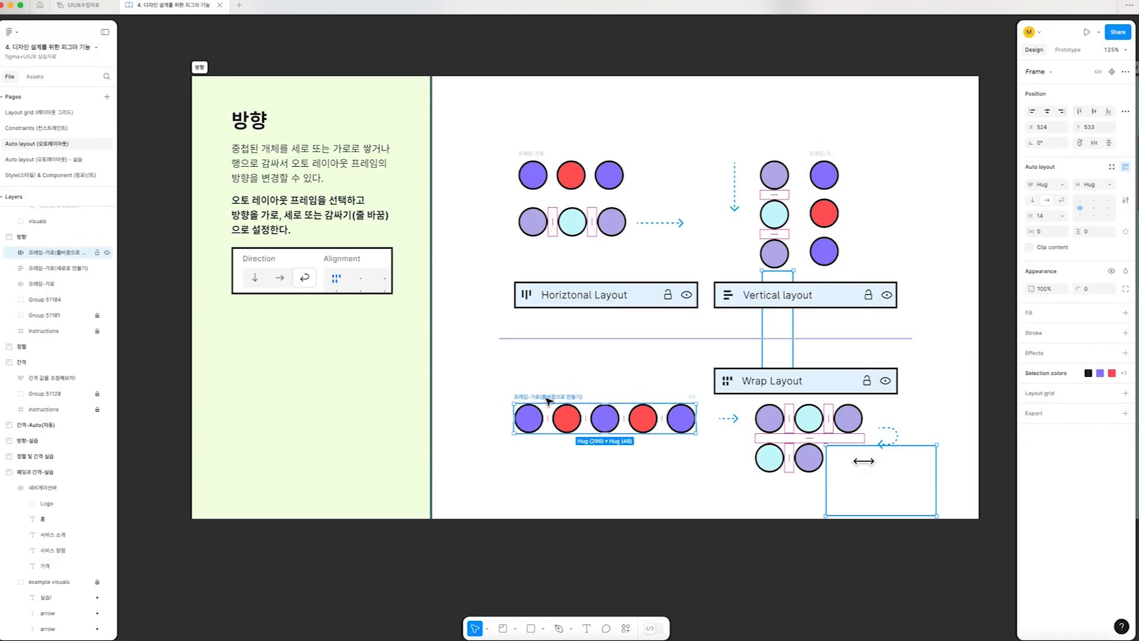
left_click(1063, 202)
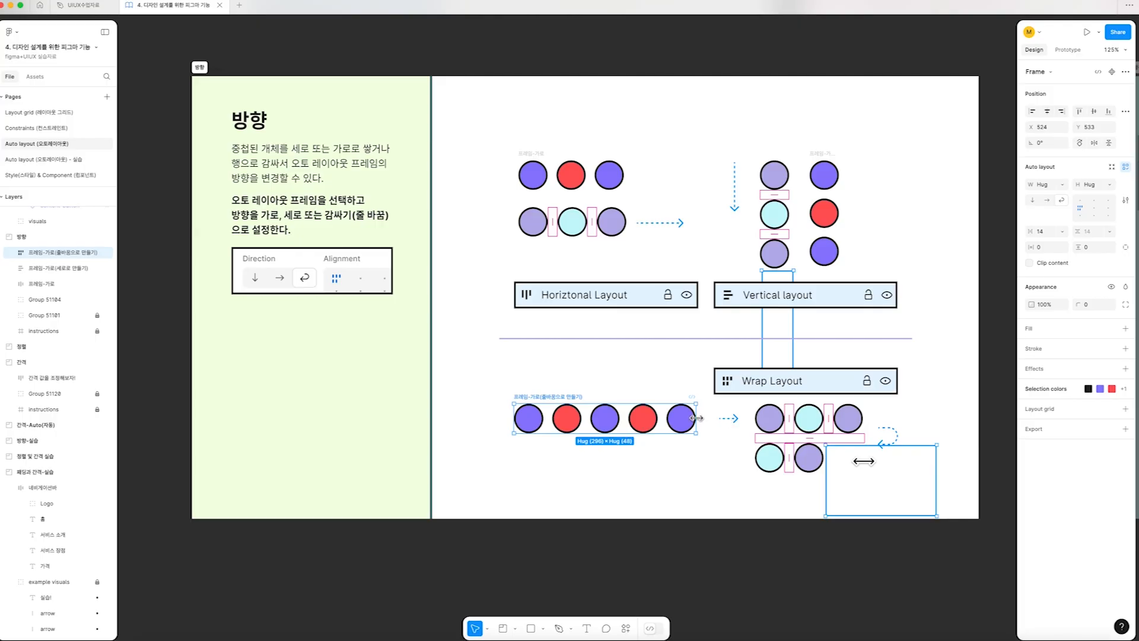
left_click_drag(696, 419, 623, 423)
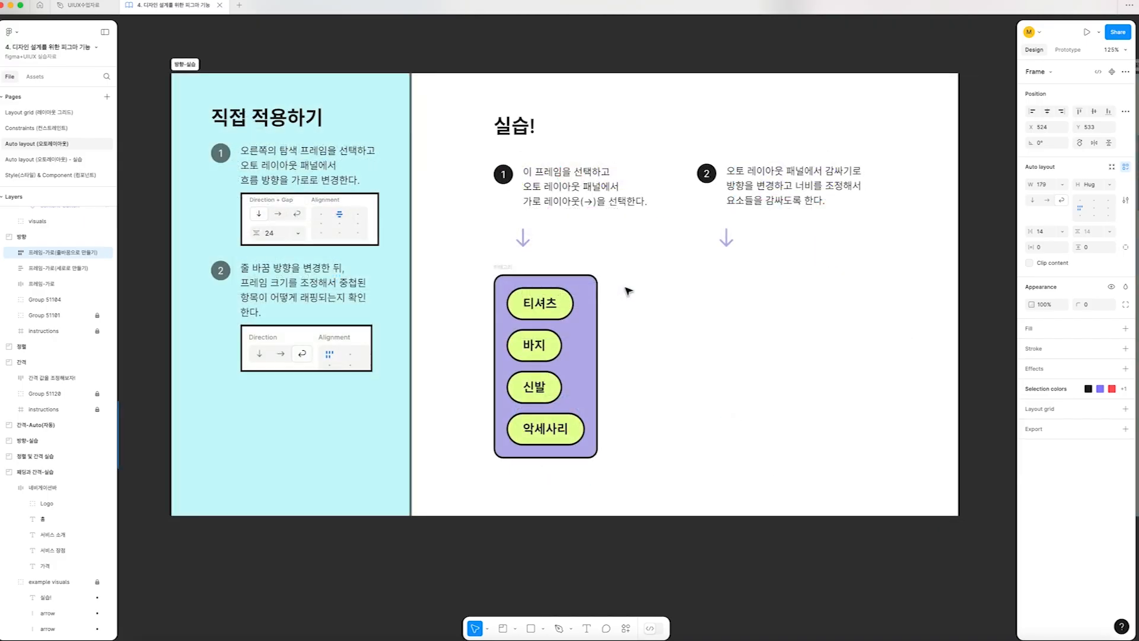
Change the "카테고리" frame in the "방향-실습" section to horizontal layout
left_click(504, 268)
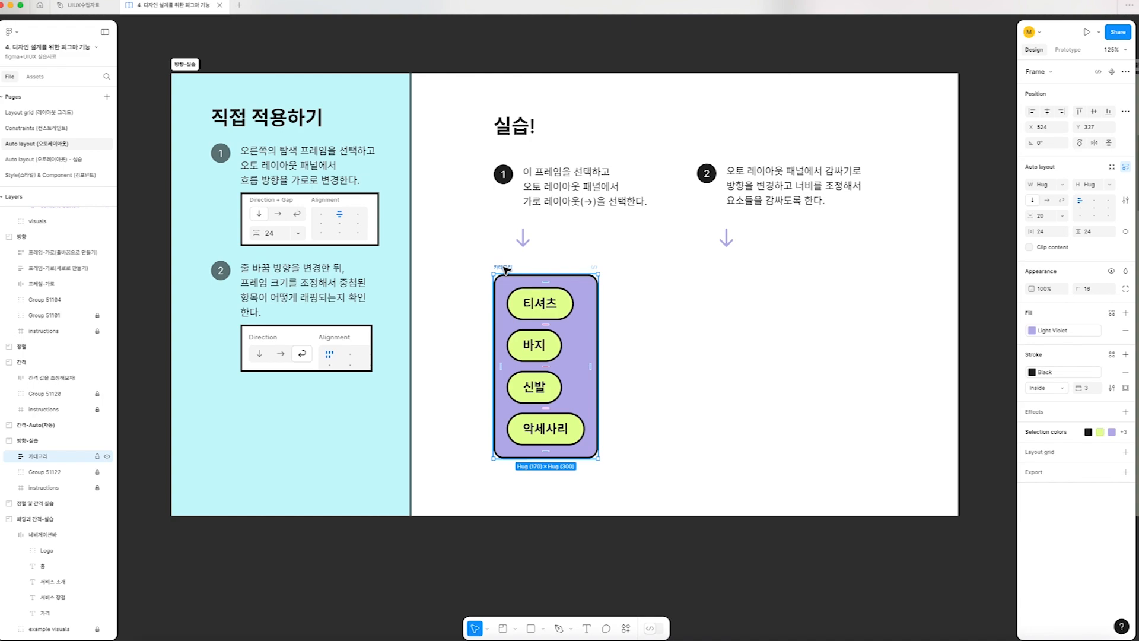
scroll(506, 269, "up", 2)
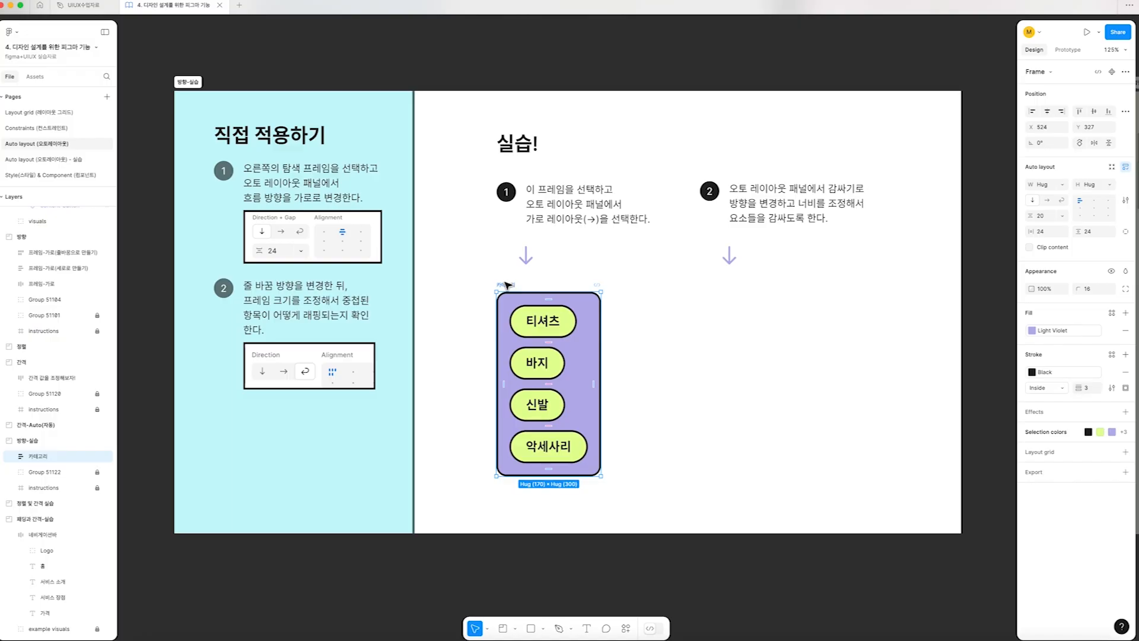
left_click(1048, 200)
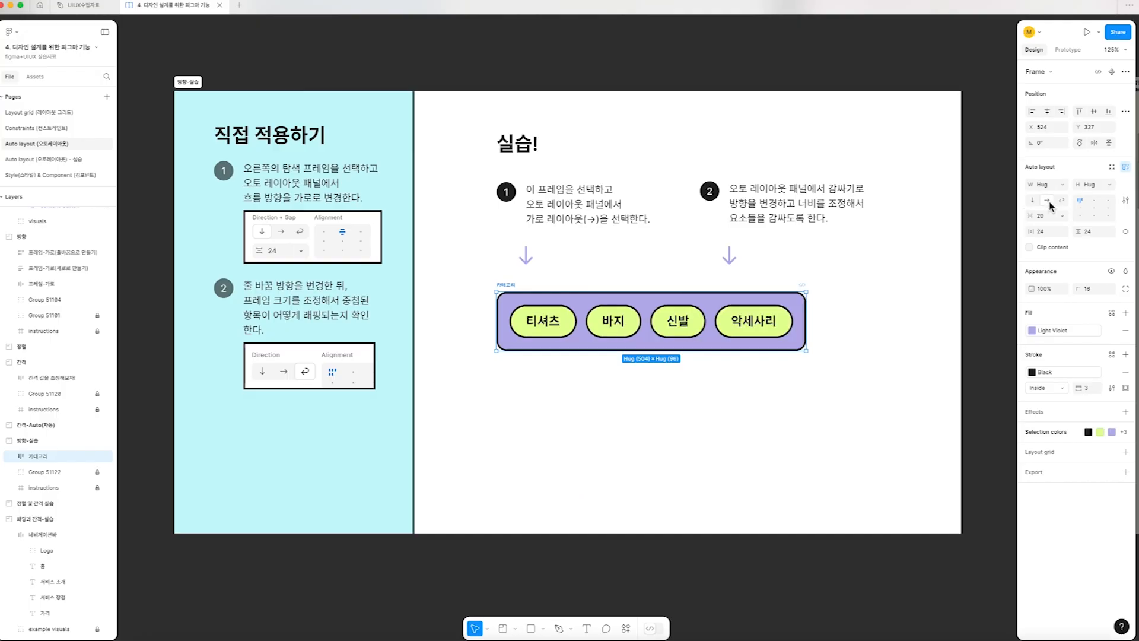
Try narrowing the horizontal "카테고리" frame to a width of 292 and undo the resize
left_click_drag(806, 320, 676, 320)
key("super+z")
left_click_drag(807, 319, 676, 321)
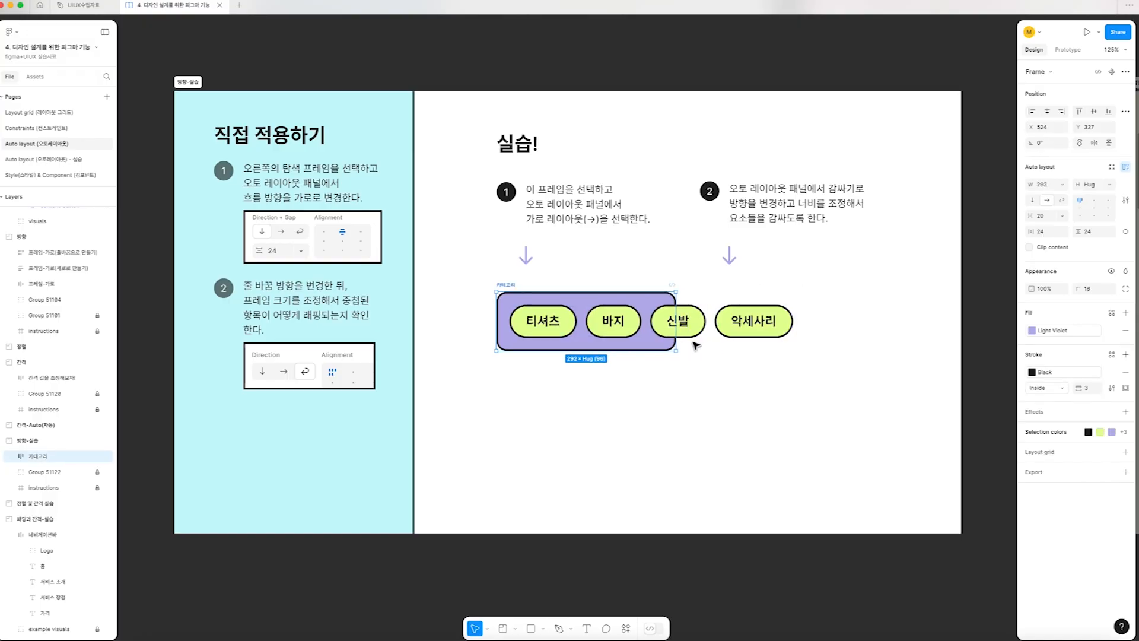
key("super+z")
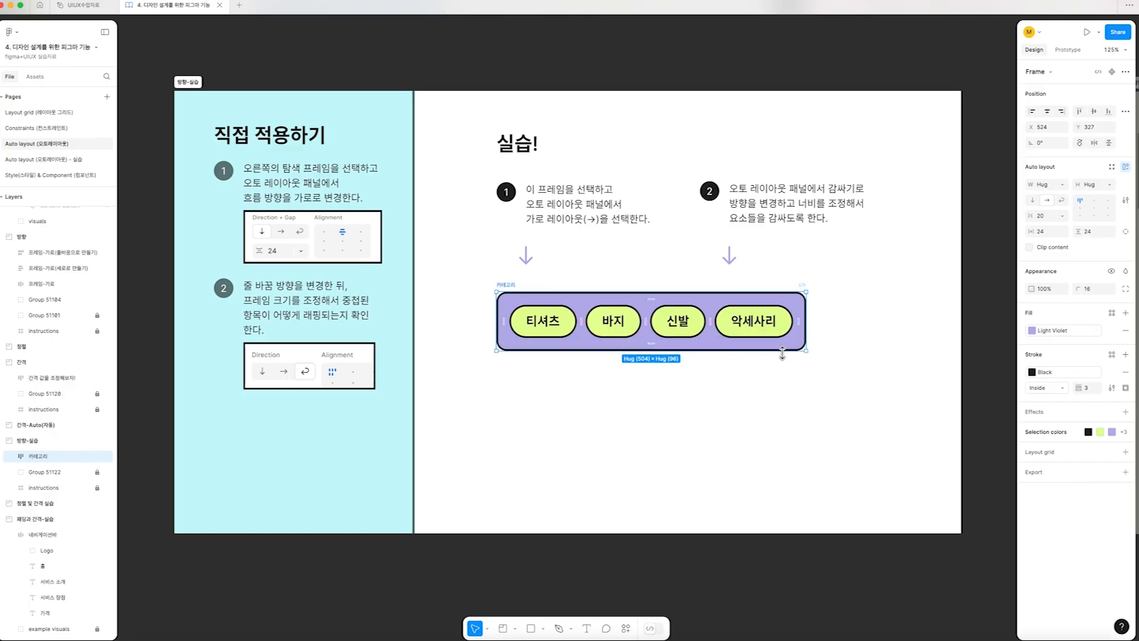
Switch the "카테고리" frame to wrap and resize its width to 282, down to 181, and back out wider
left_click(1063, 203)
left_click_drag(807, 321, 670, 311)
scroll(669, 312, "up", 1)
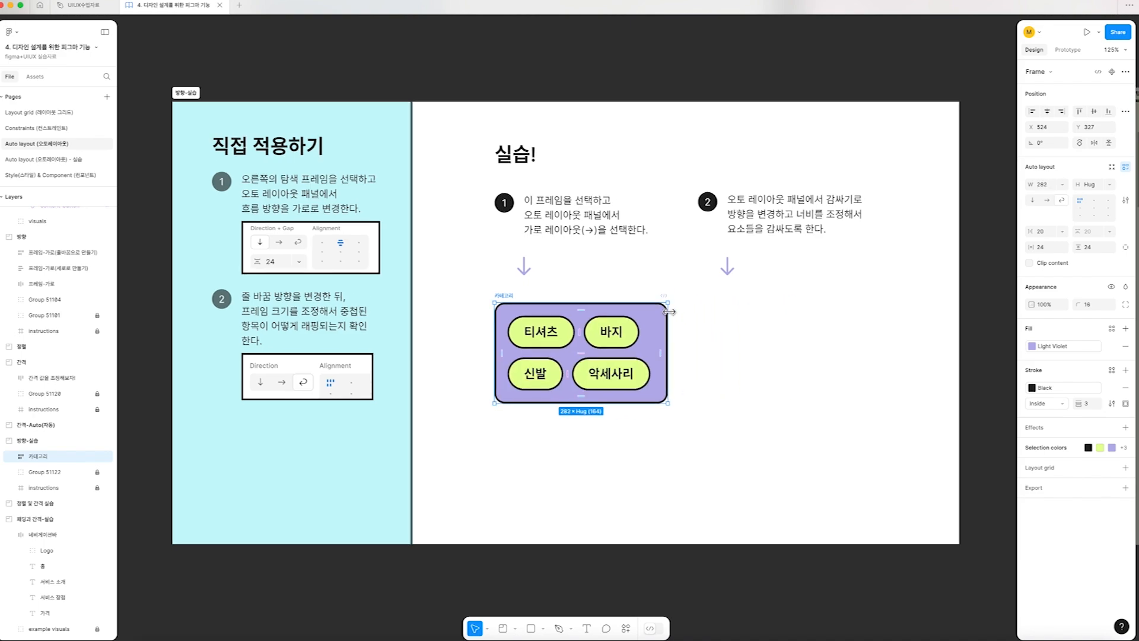
left_click_drag(669, 312, 604, 334)
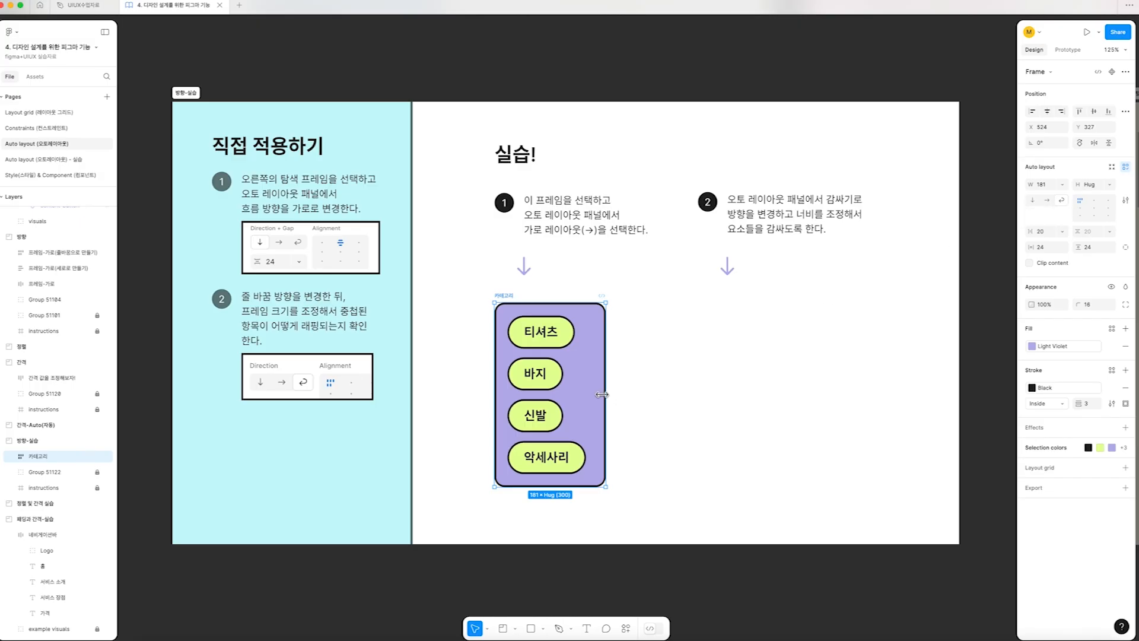
left_click_drag(605, 393, 848, 397)
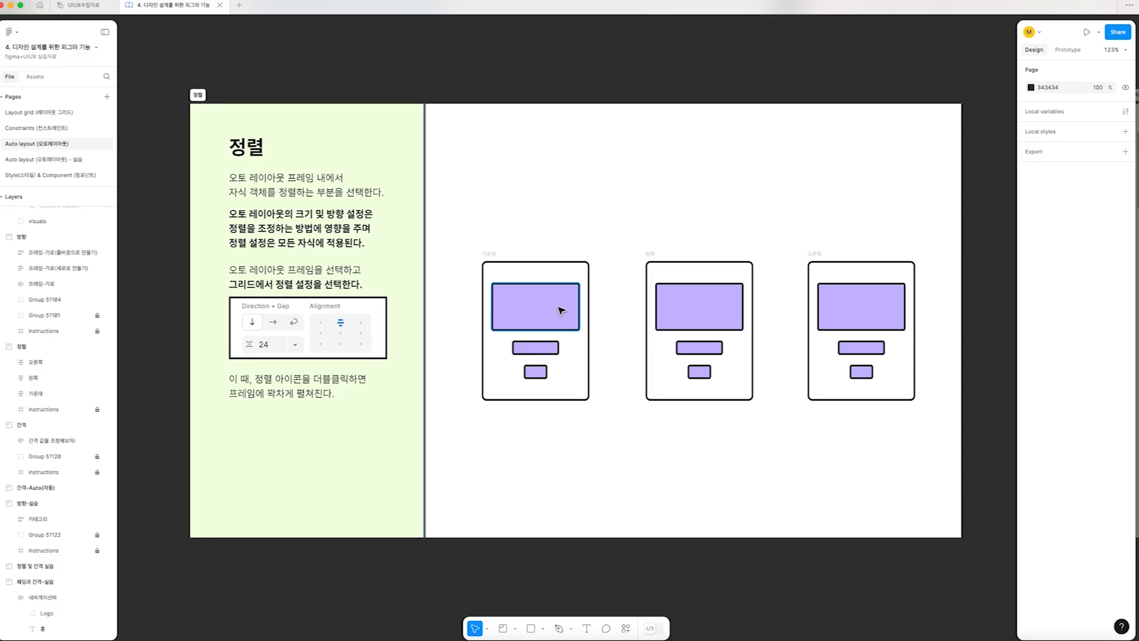
Align the contents of the "왼쪽" frame in the "정렬" section to the left
left_click(489, 254)
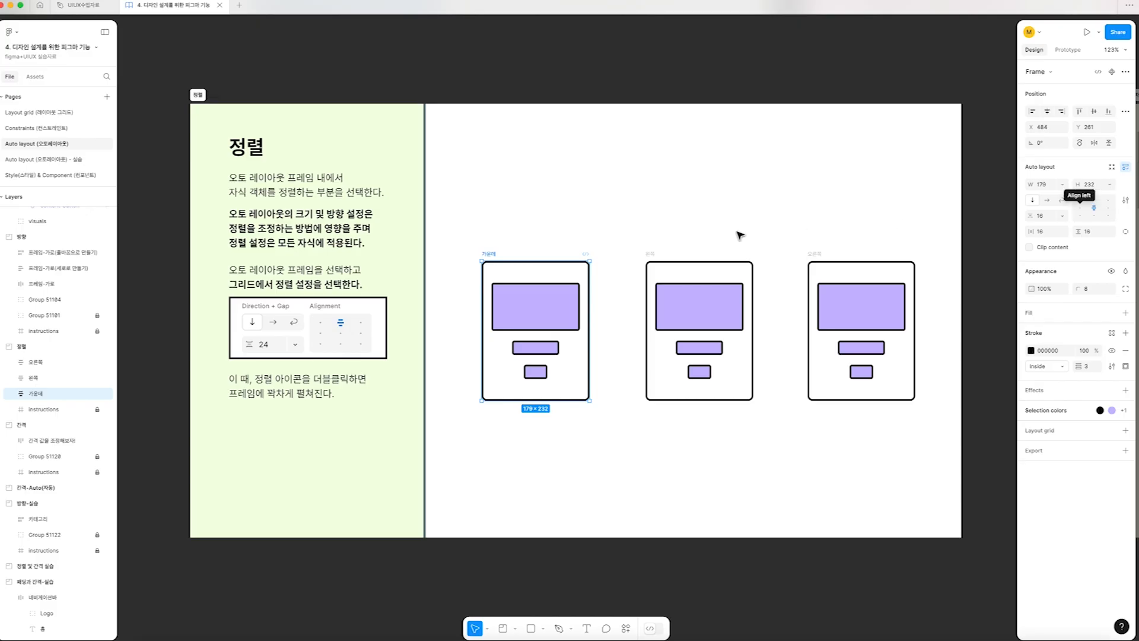
left_click(651, 254)
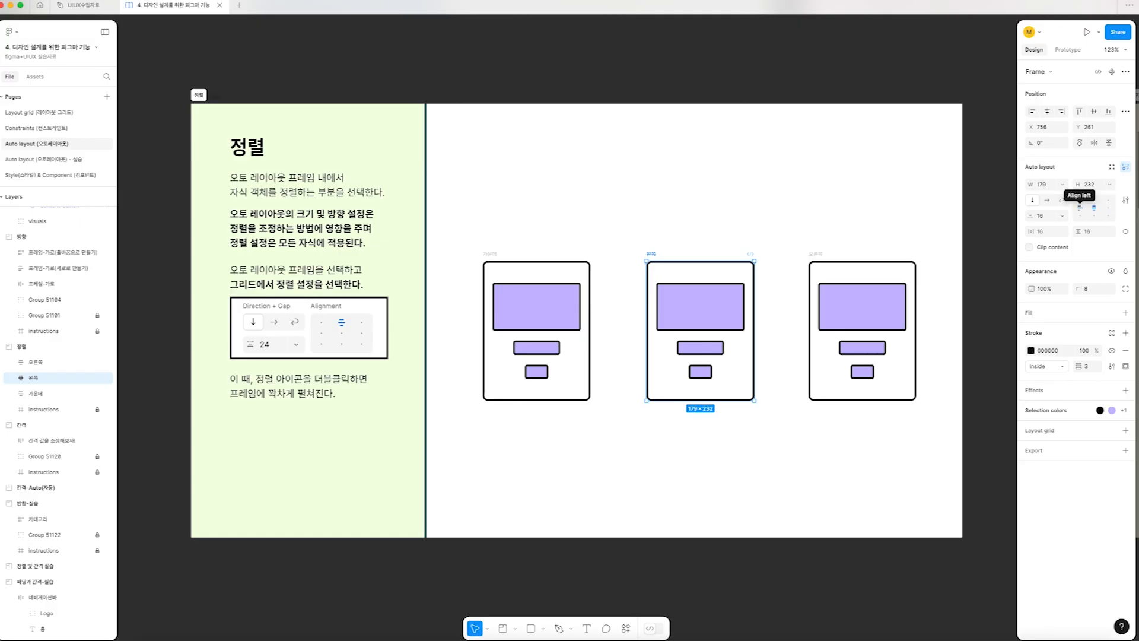
left_click(1080, 208)
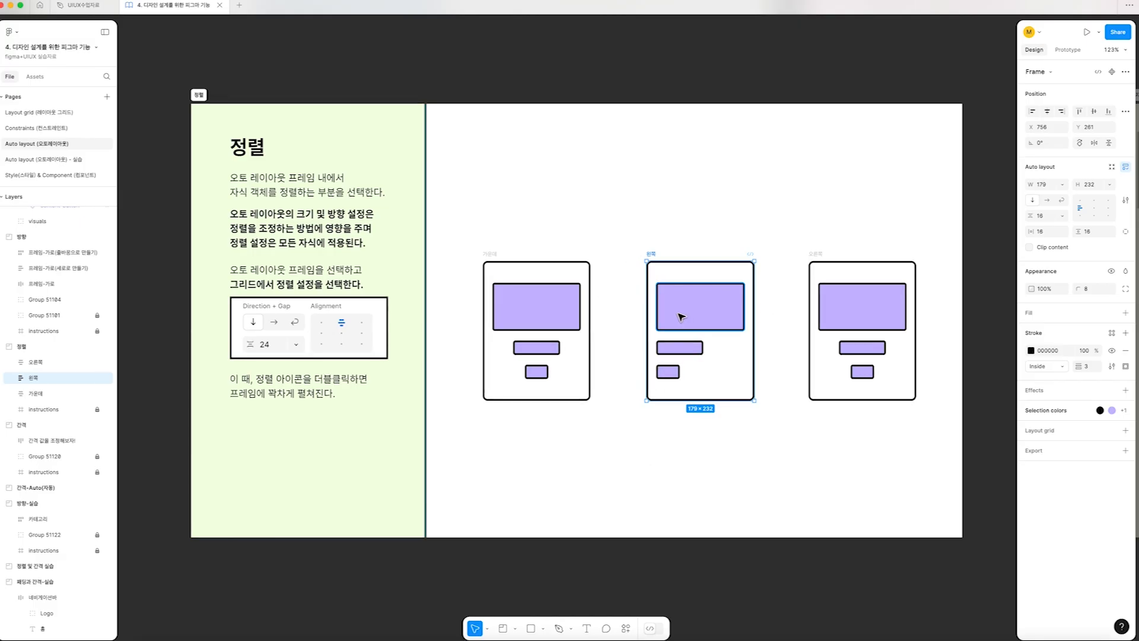
Align the contents of the "오른쪽" frame in the "정렬" section to the right
scroll(692, 315, "right", 5)
scroll(682, 255, "up", 1)
left_click(693, 259)
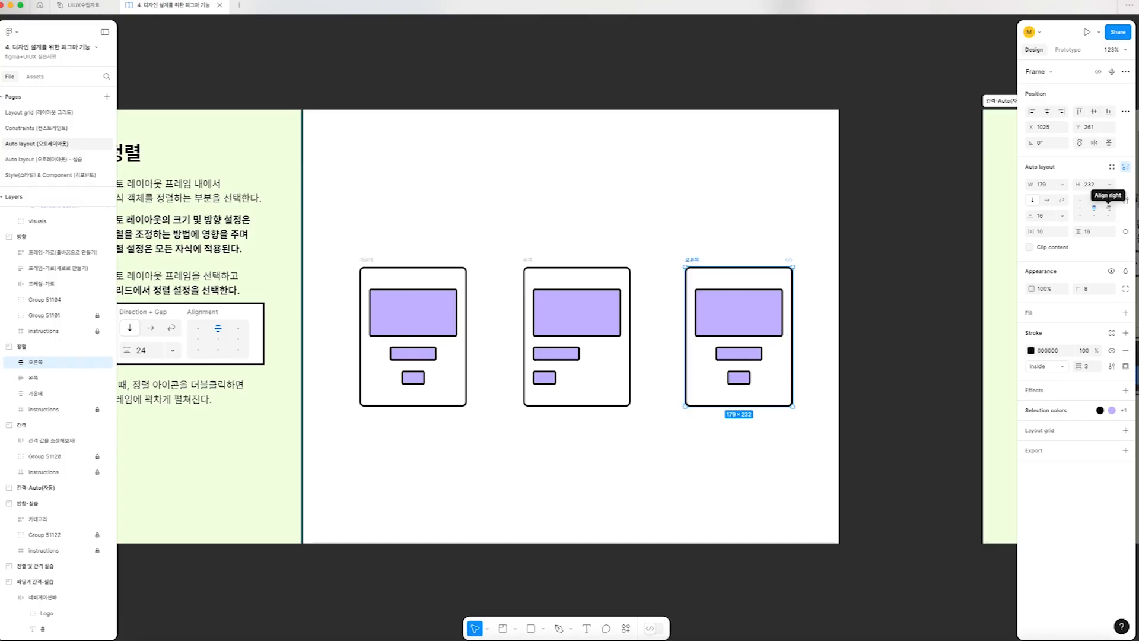
left_click(1108, 208)
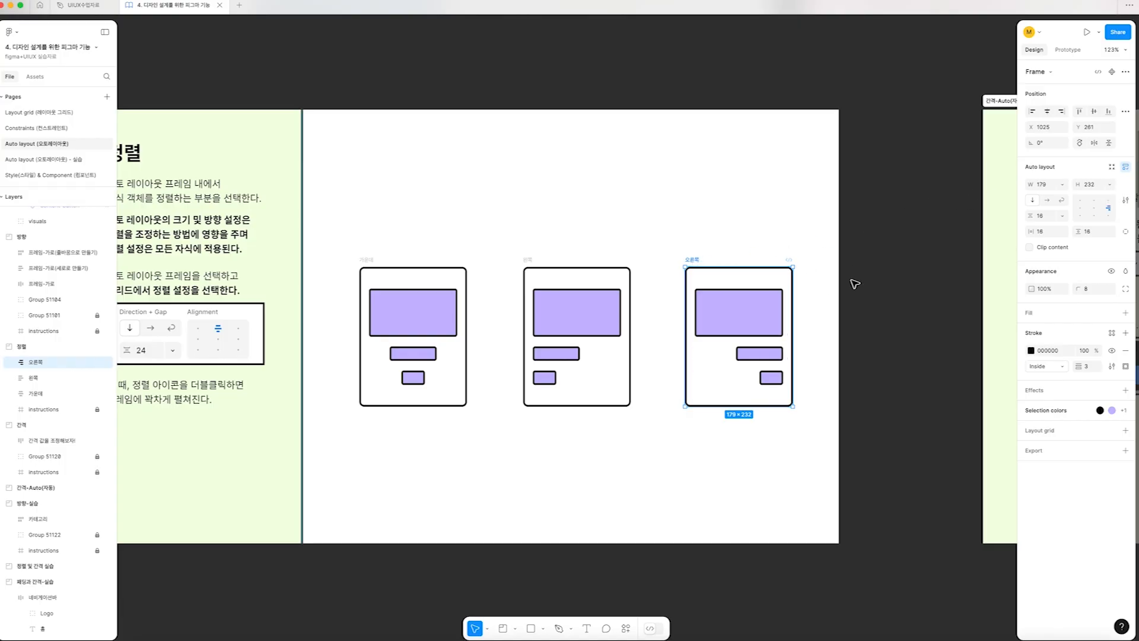
Switch the gap of the centred "가운데" frame to Auto and stretch the frame's height to 376
scroll(855, 355, "left", 2)
scroll(854, 354, "left", 2)
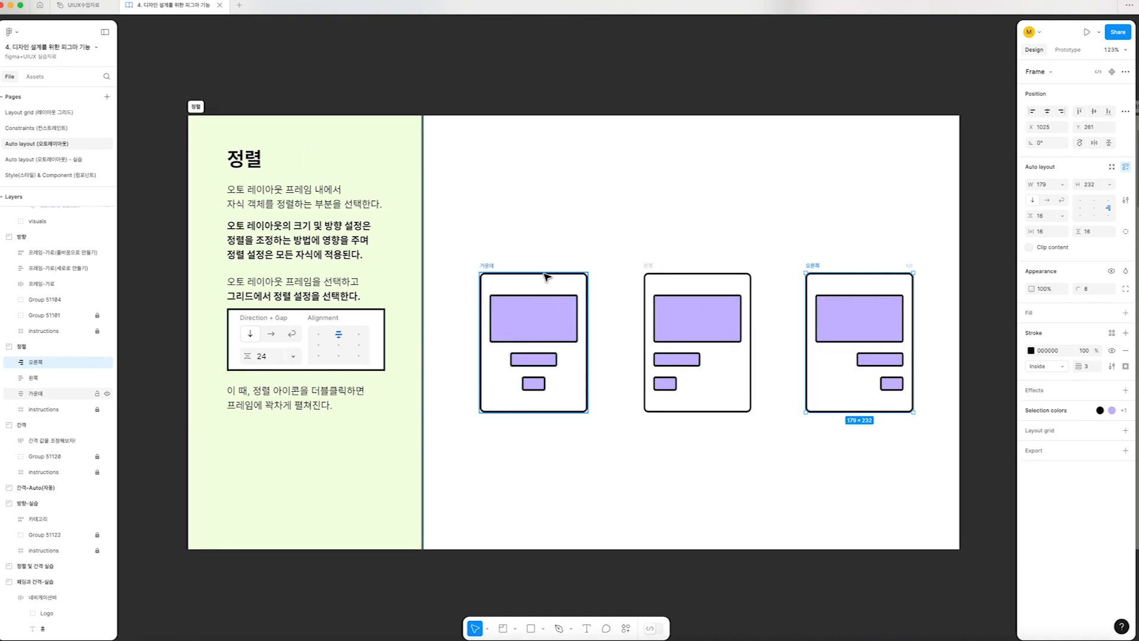
left_click(540, 403)
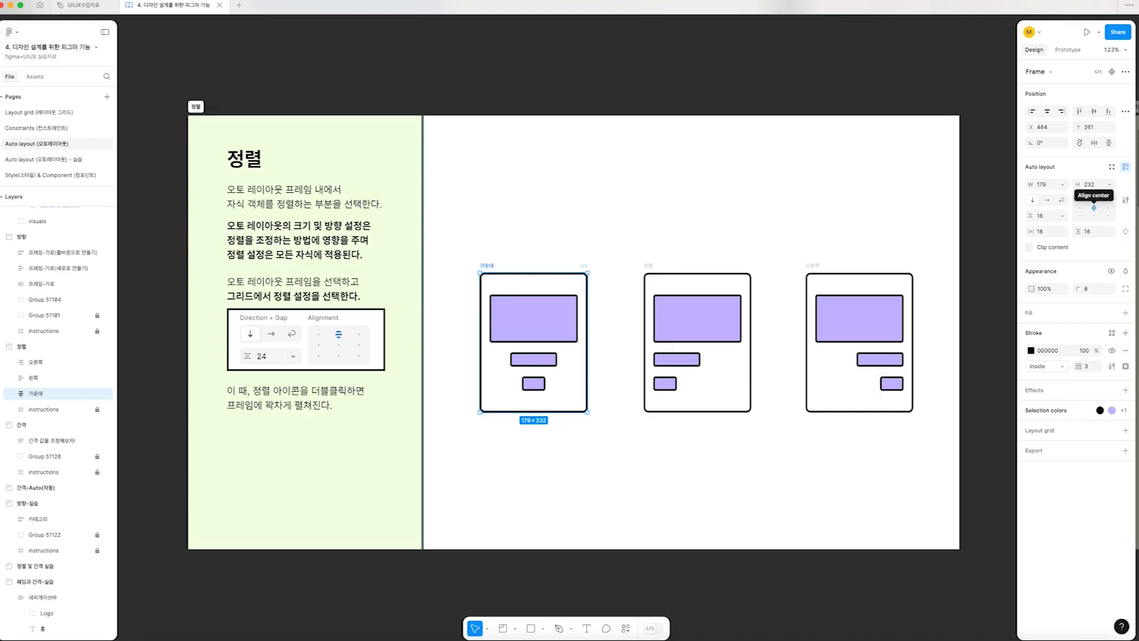
double_click(1094, 208)
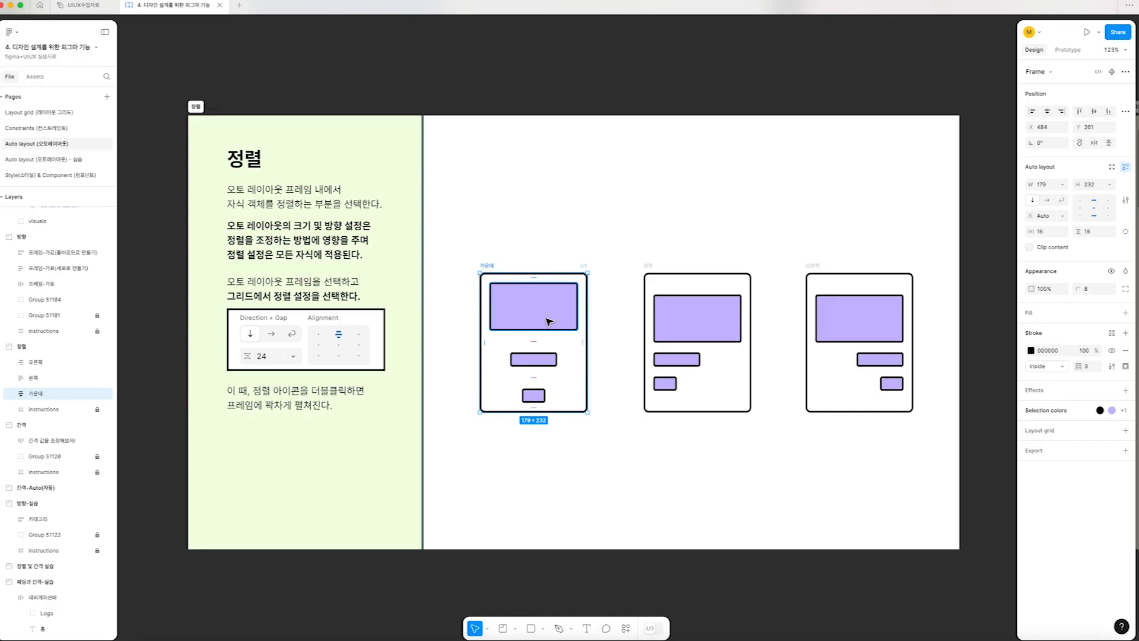
left_click_drag(549, 420, 552, 499)
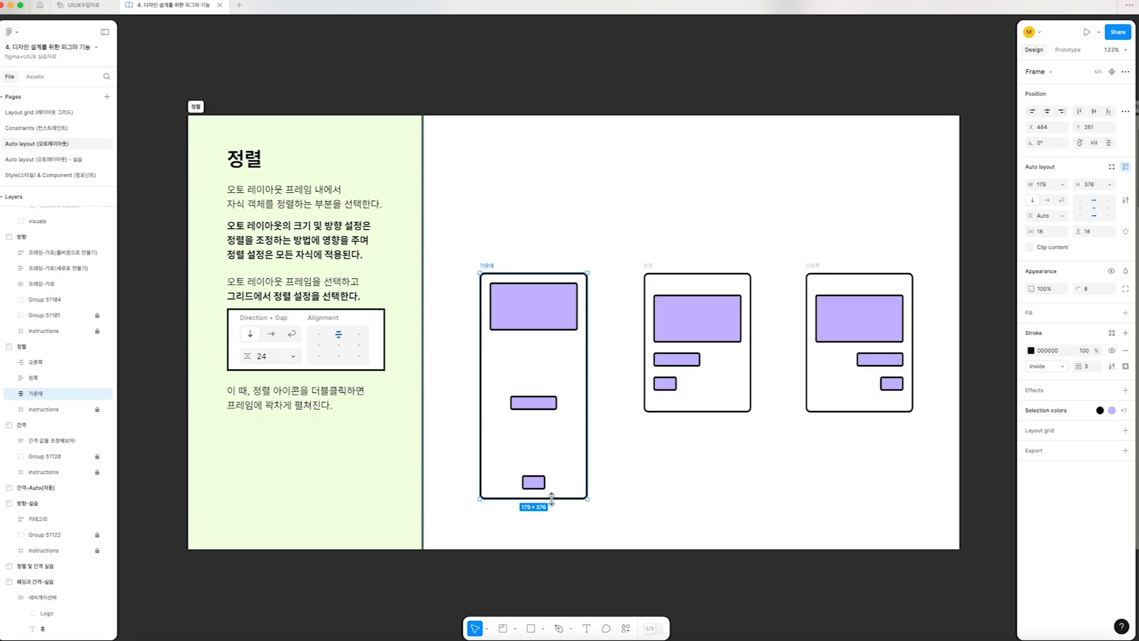
Switch the gap of the "오른쪽" and "왼쪽" frames to Auto, keeping their right and left alignment
left_click(648, 265)
left_click(806, 266)
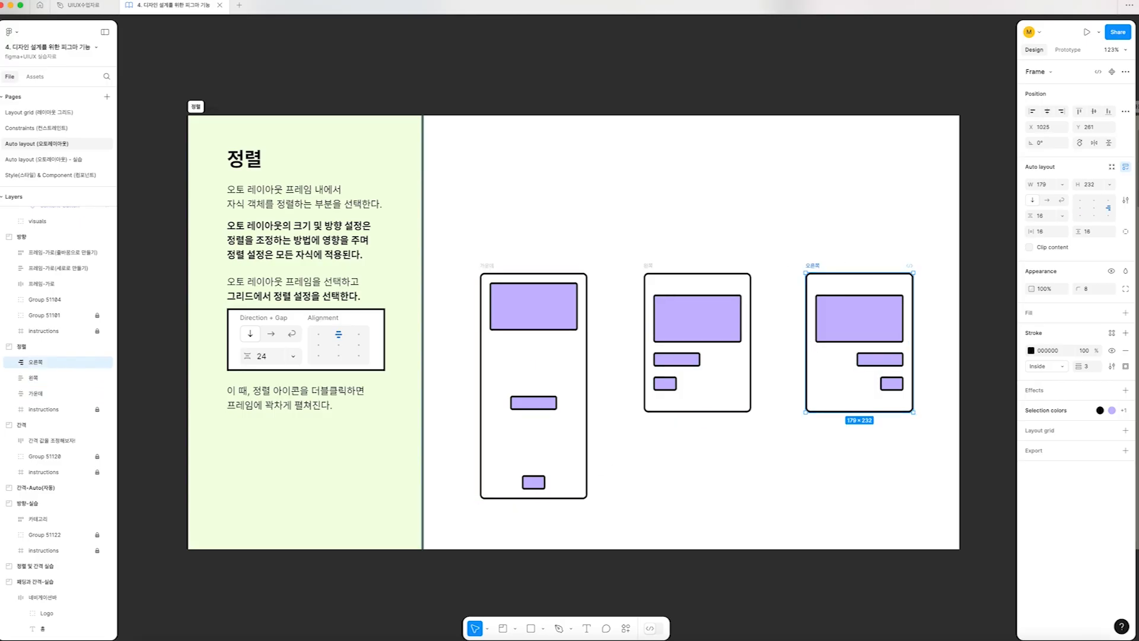
double_click(1108, 208)
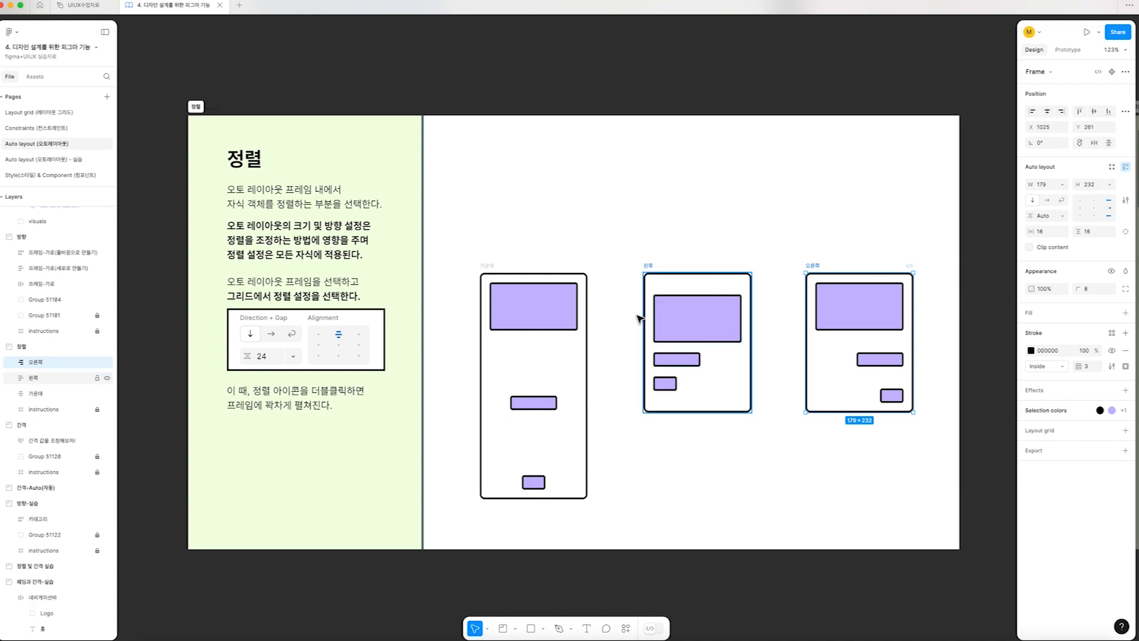
left_click(656, 272)
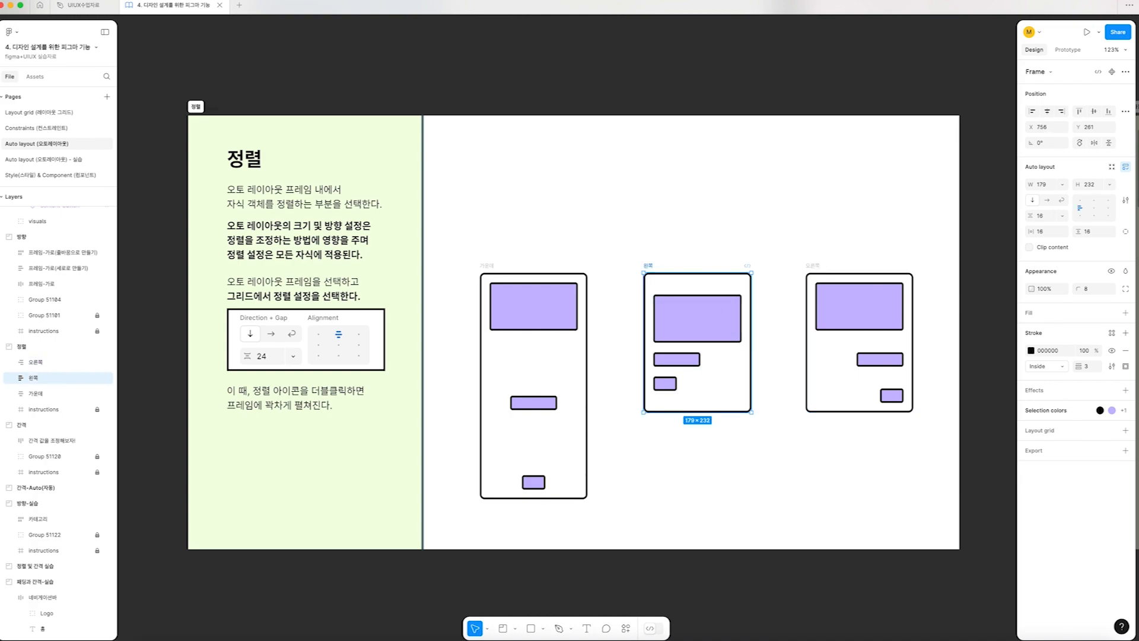
double_click(1080, 207)
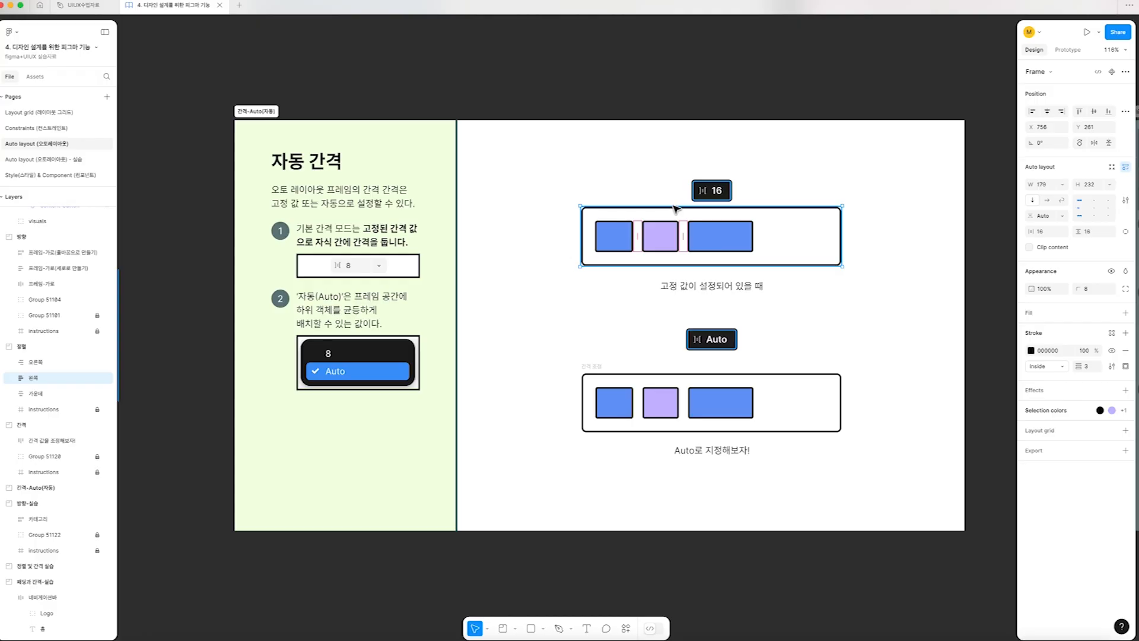
scroll(675, 209, "left", 13)
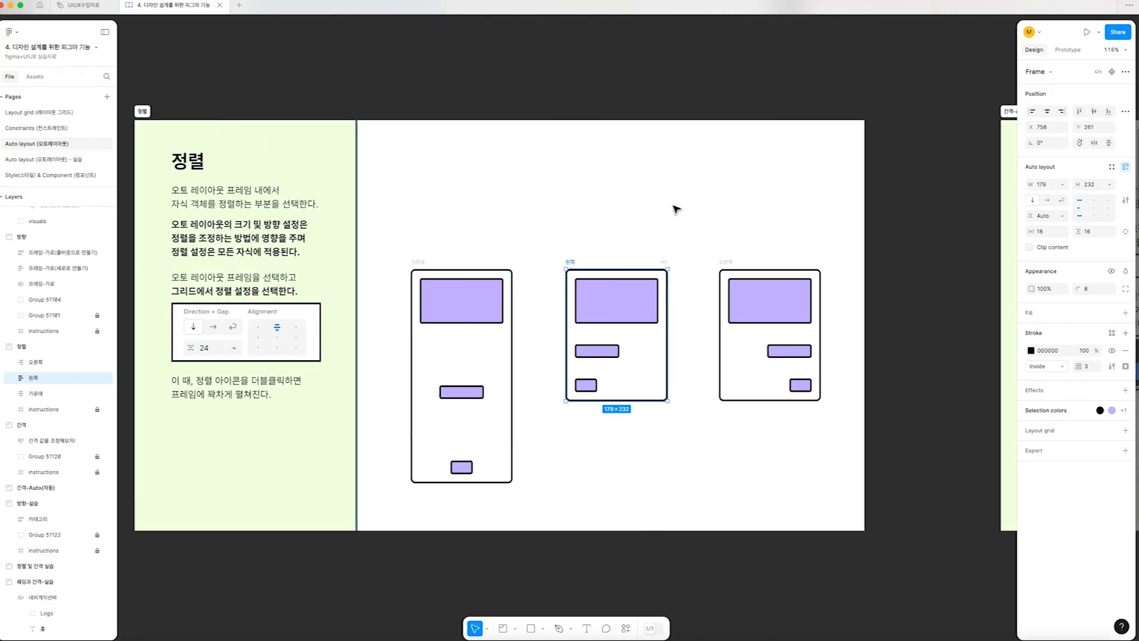
left_click(466, 392)
left_click(466, 392)
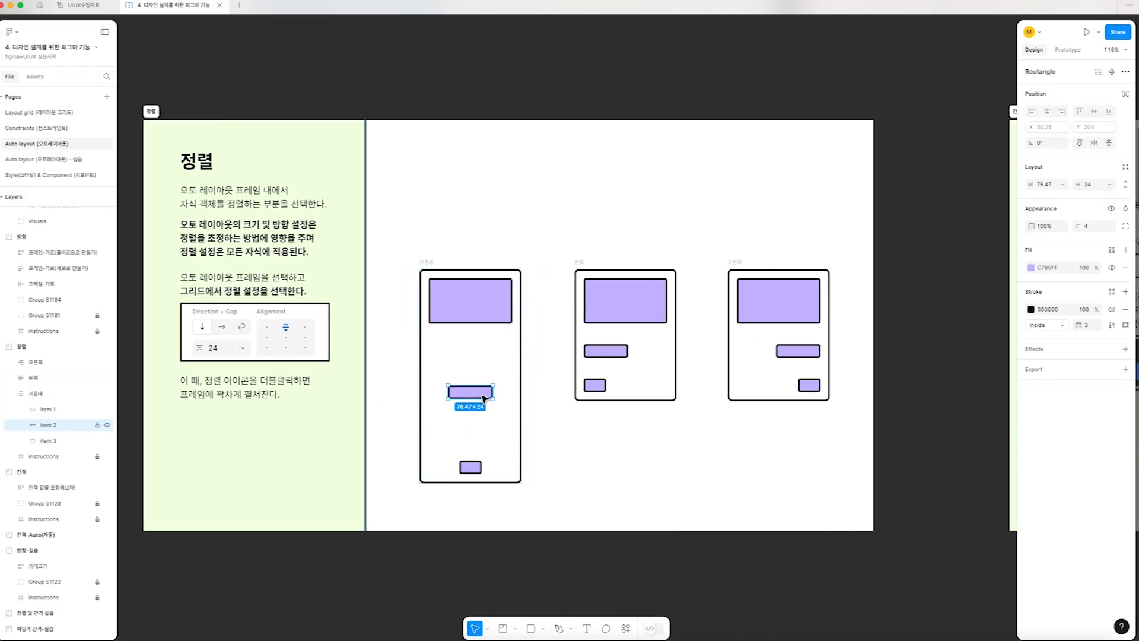
scroll(484, 399, "right", 10)
scroll(483, 399, "right", 15)
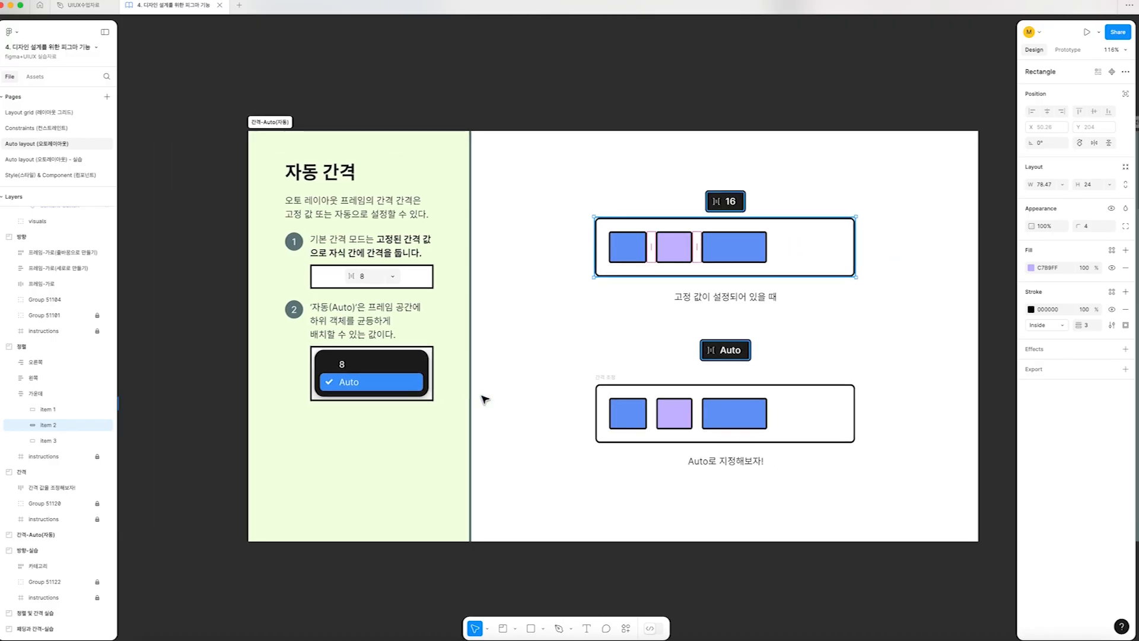
left_click(341, 108)
scroll(341, 107, "left", 1)
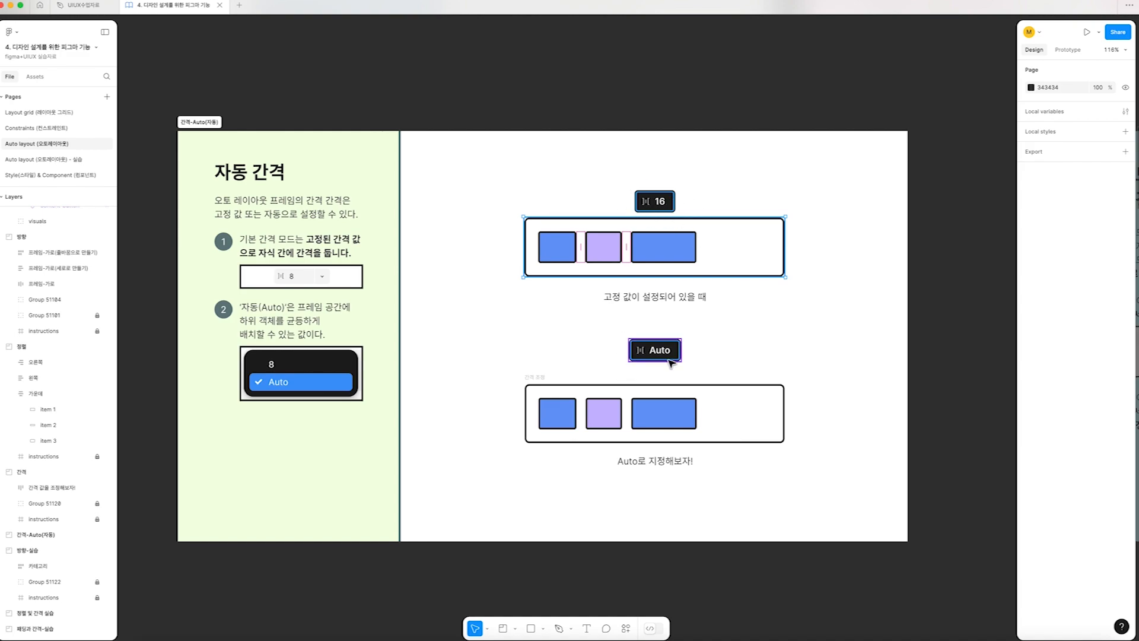
Try setting the gap of the "간격 조정" frame to Auto and undo the change
left_click(531, 380)
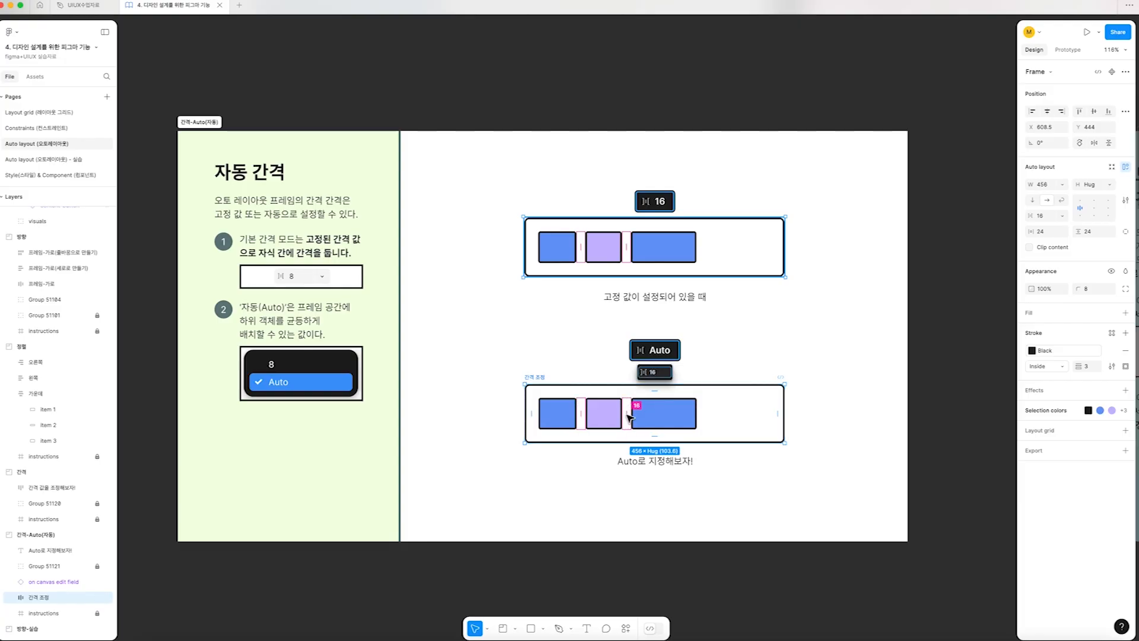
scroll(641, 408, "up", 3)
scroll(643, 410, "up", 5)
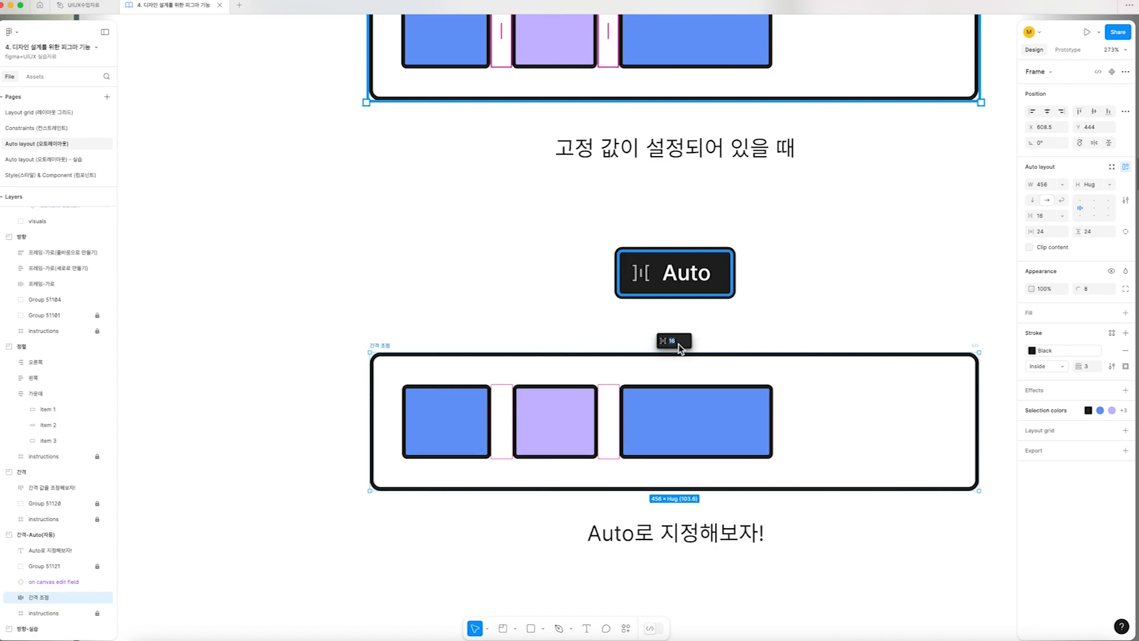
key("BackSpace")
key("Return")
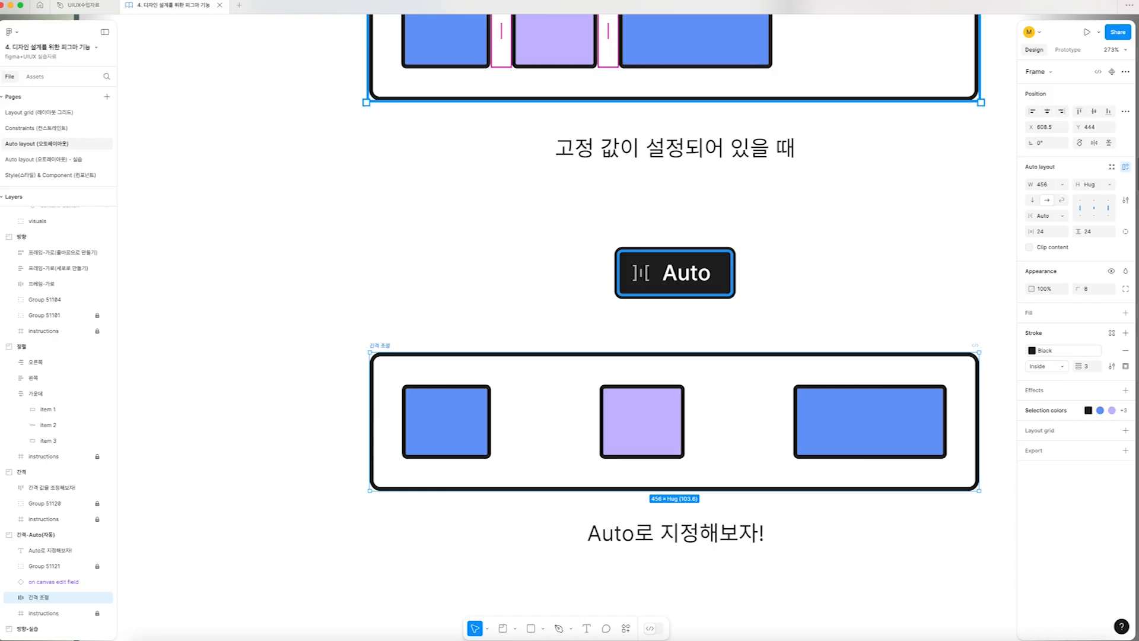
key("super+z")
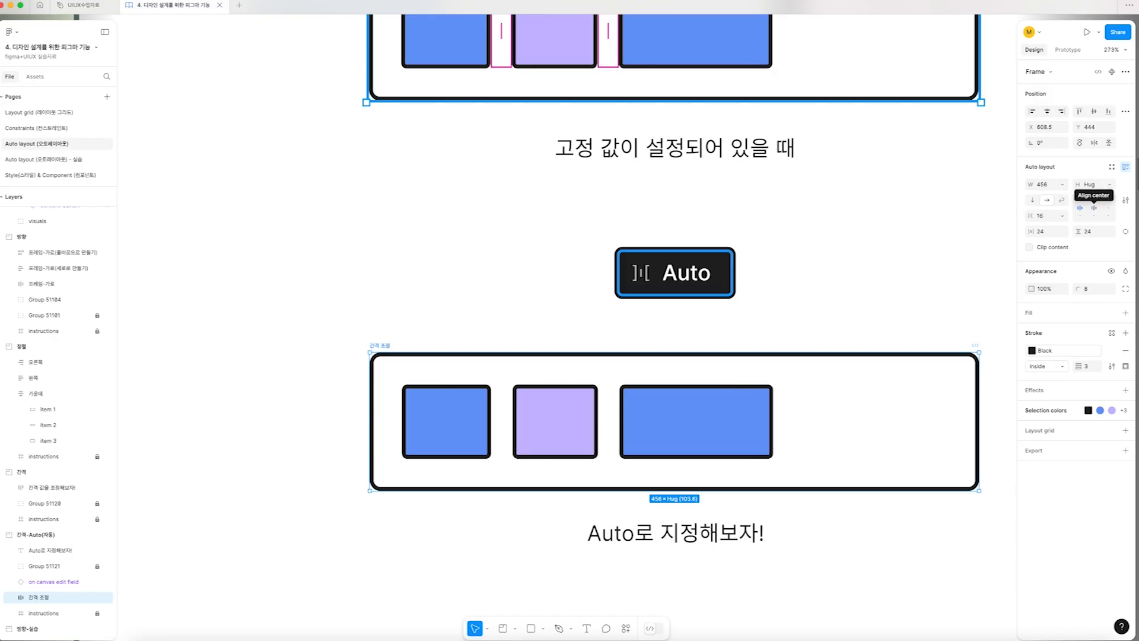
Align the contents of the "간격 조정" frame to the right and switch its gap to Auto
left_click(1107, 208)
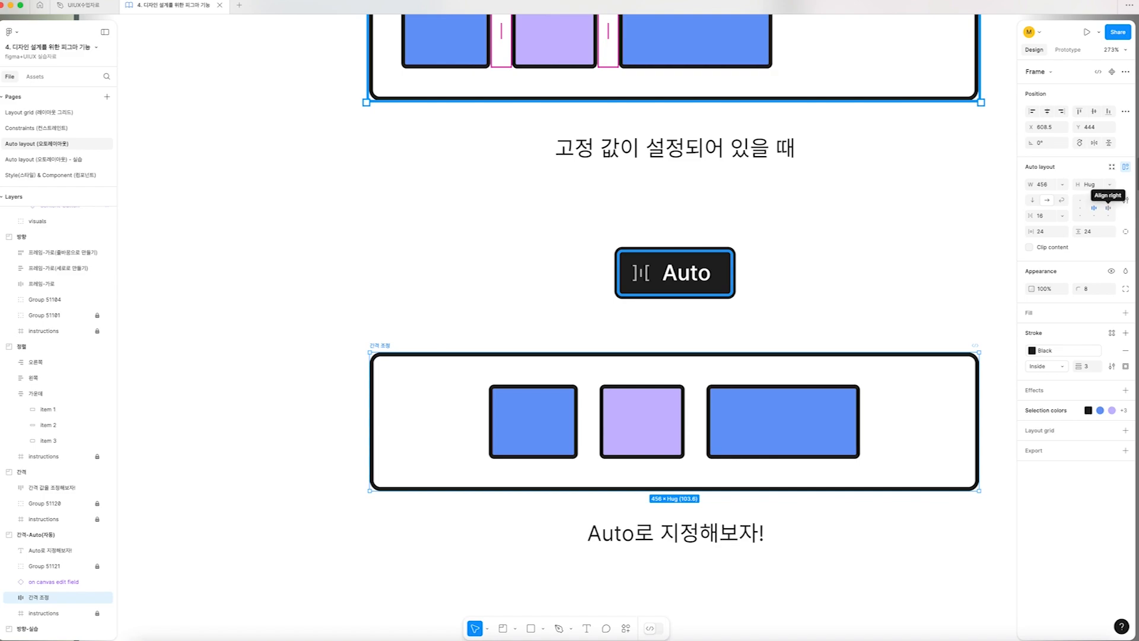
left_click(1108, 208)
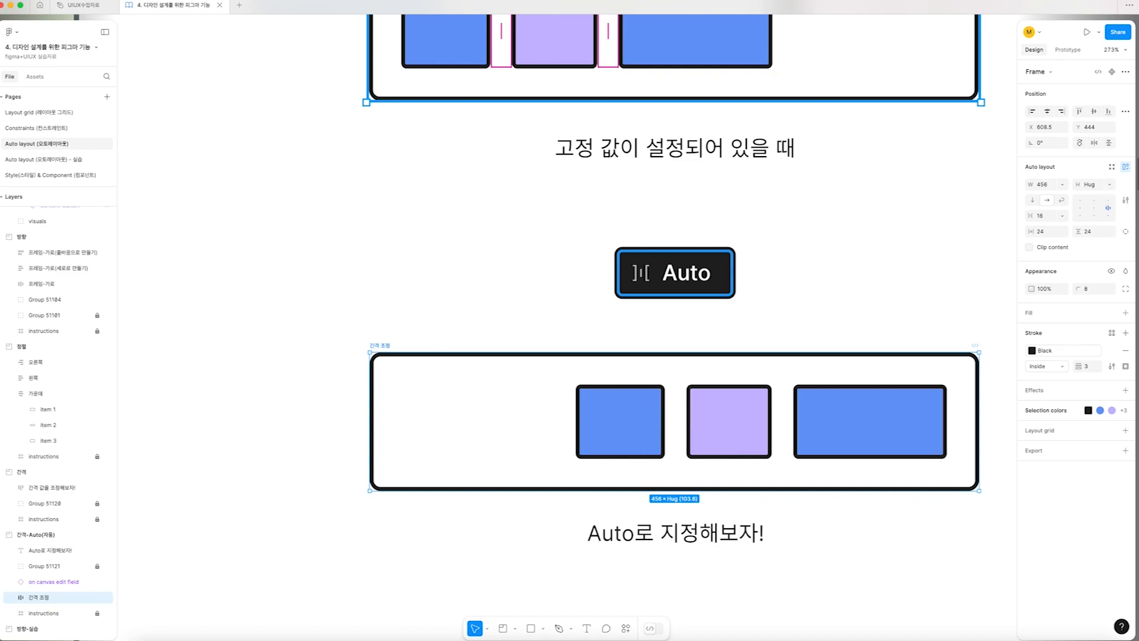
double_click(1107, 207)
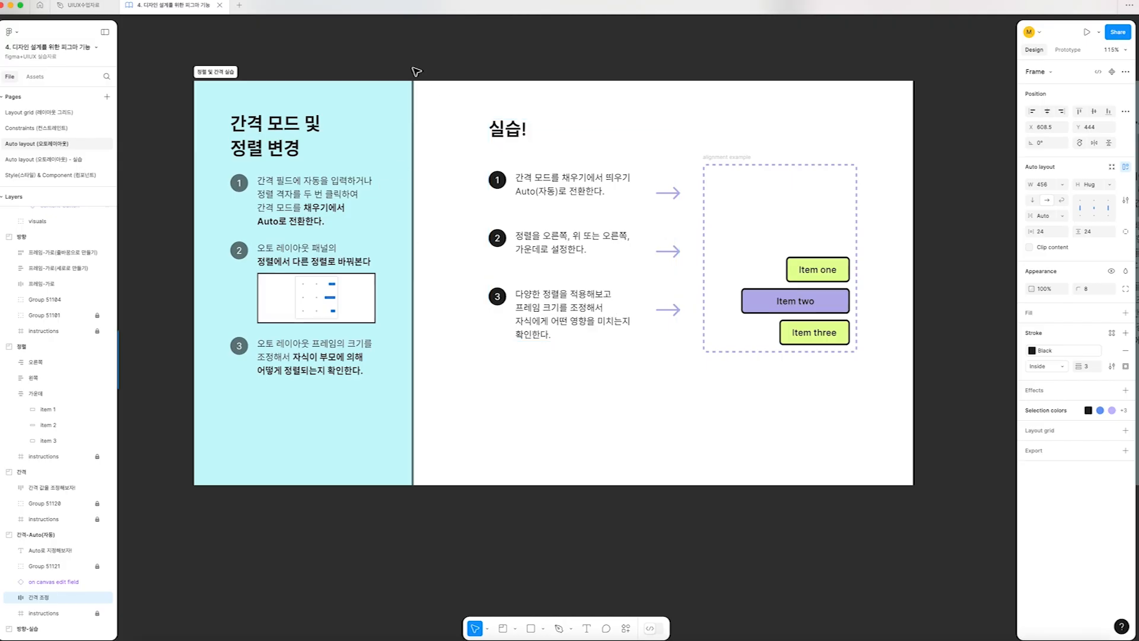
Set the vertical gap between the items in the "alignment example" frame to Auto
left_click(725, 159)
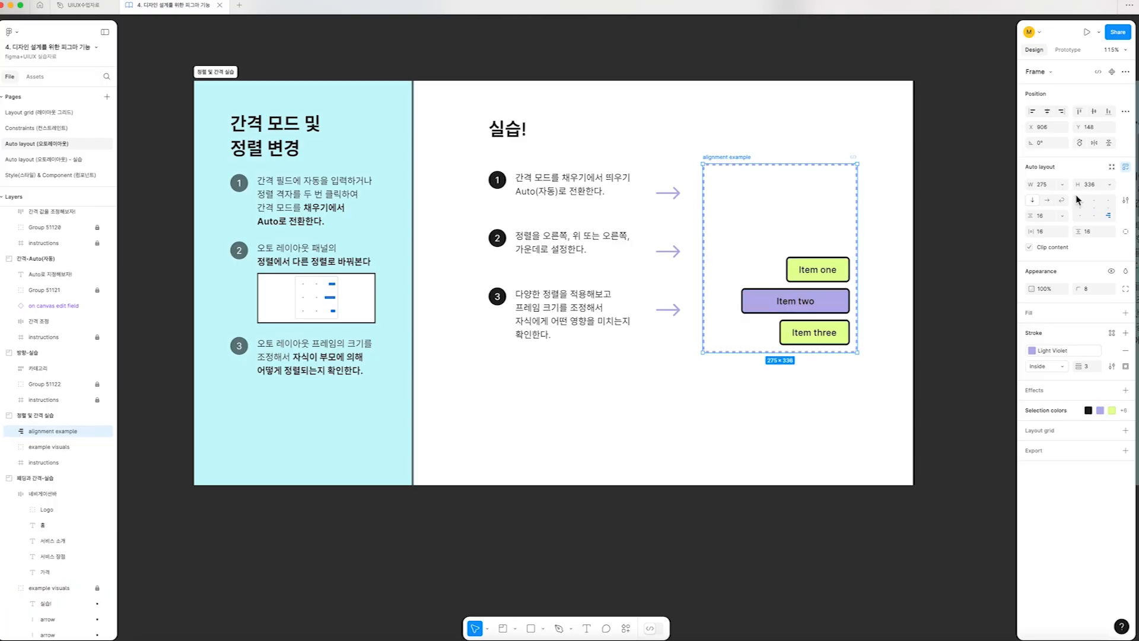
double_click(1110, 217)
key("super+z")
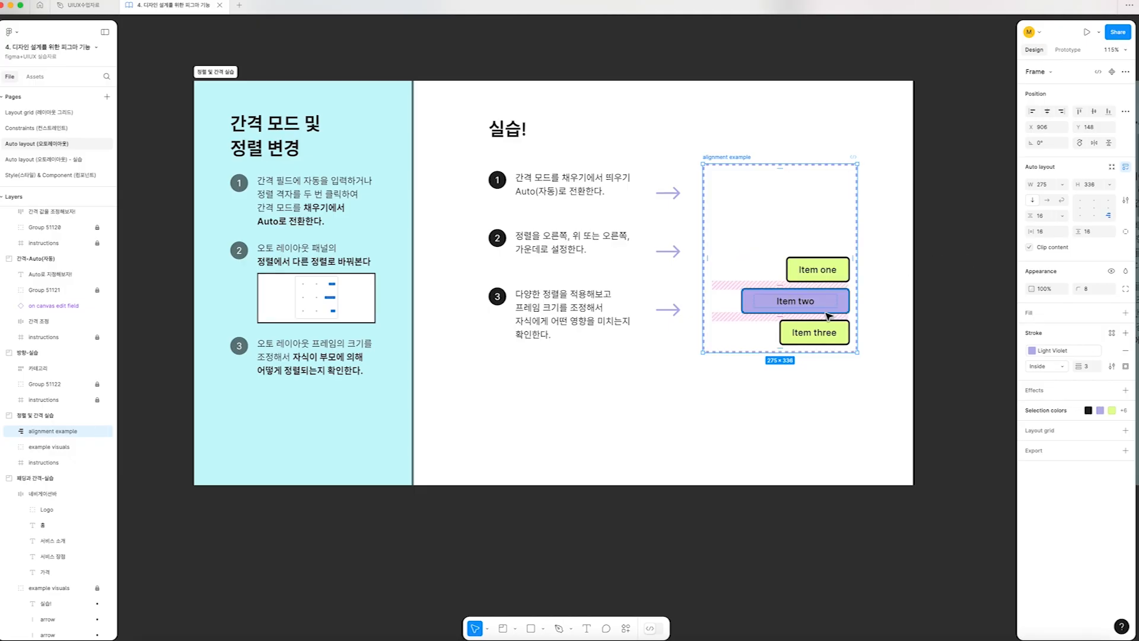
left_click(777, 316)
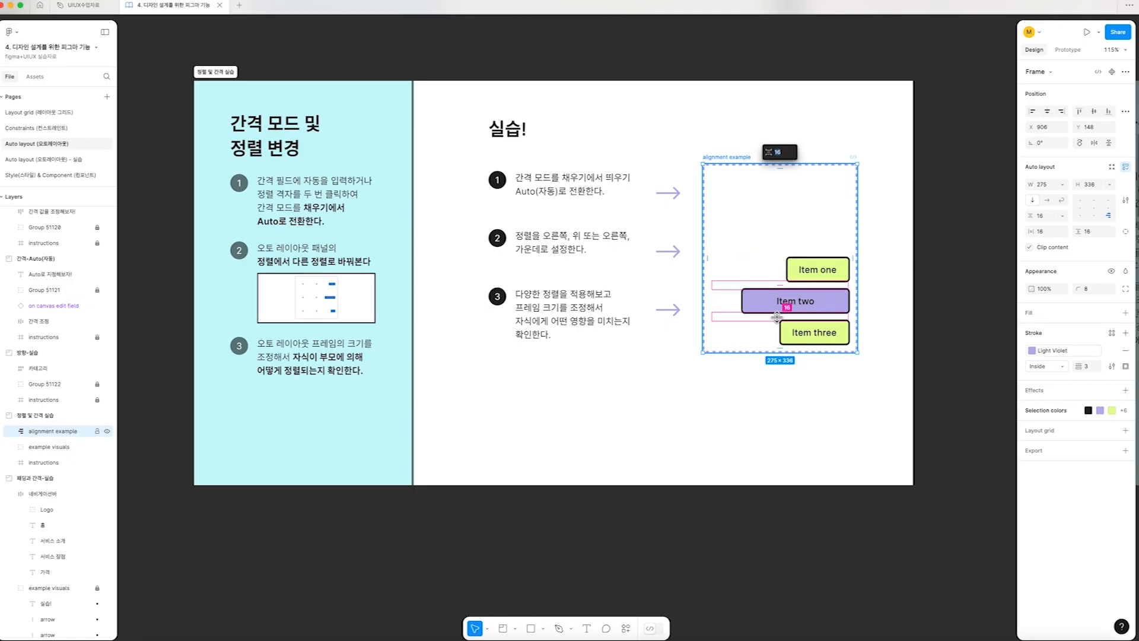
key("BackSpace")
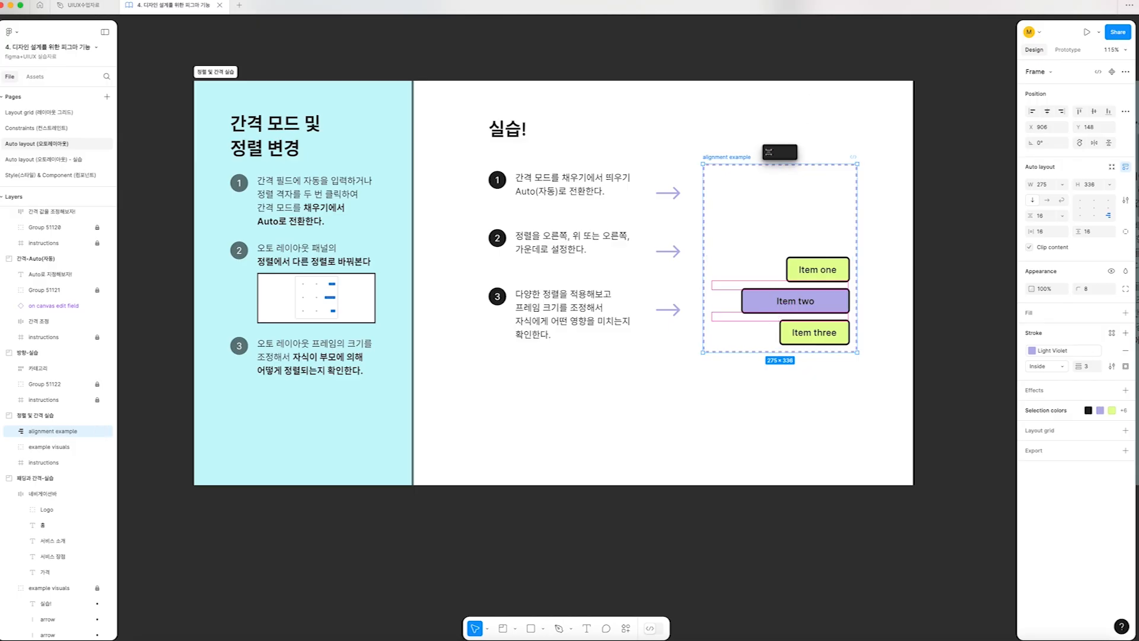
left_click(808, 375)
left_click(740, 158)
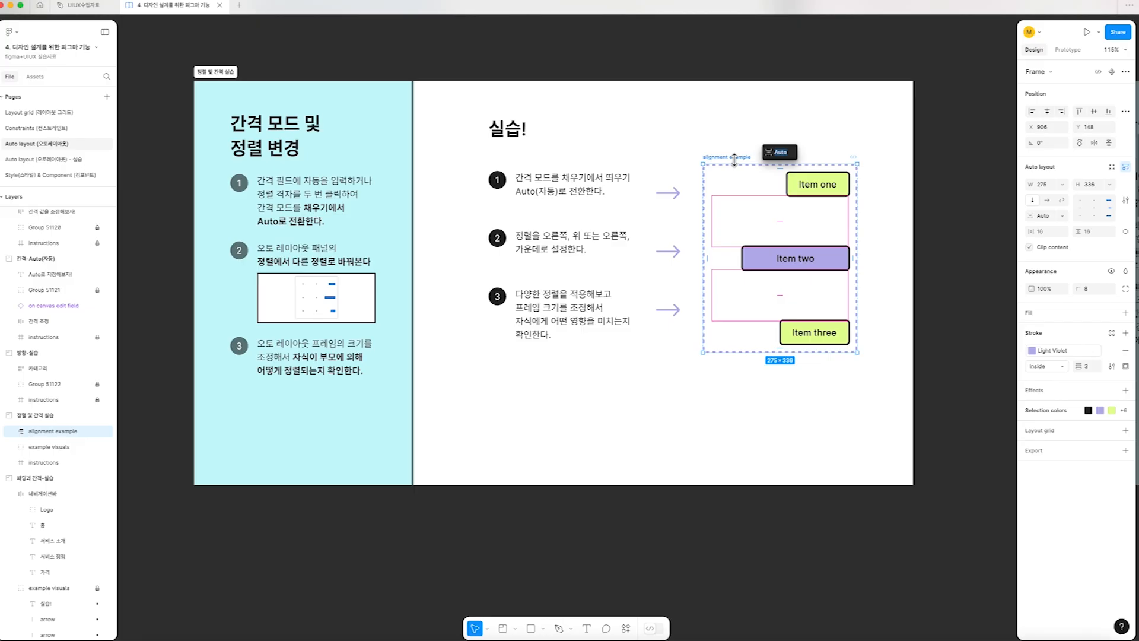
Try top-right, right and left alignment on the "alignment example" frame with a fixed gap, finishing with centre alignment
left_click(1109, 200)
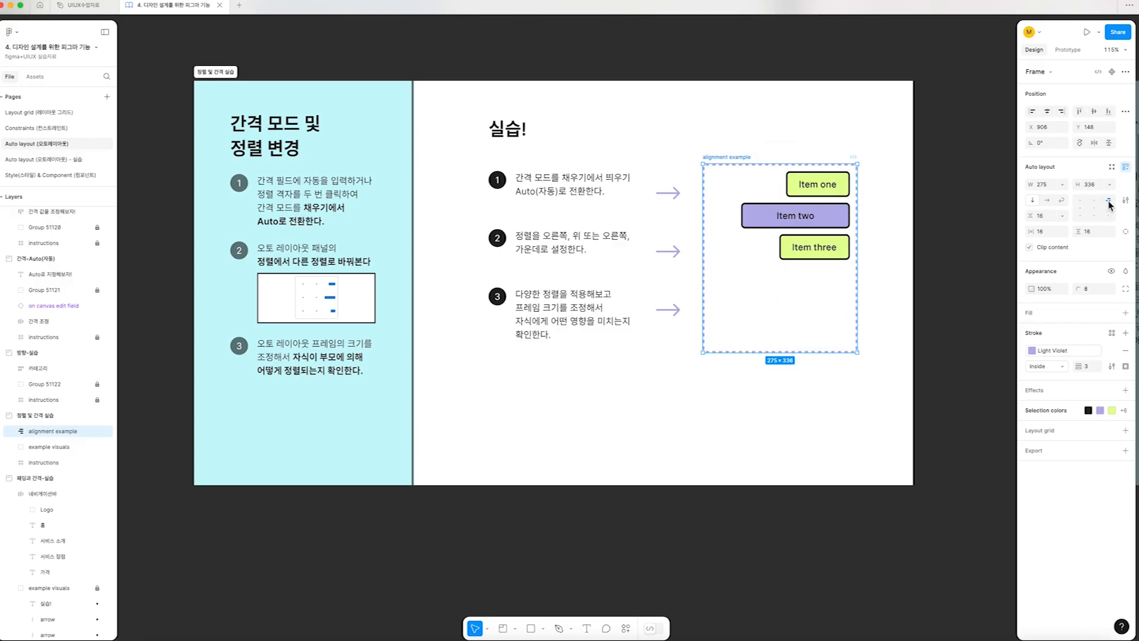
left_click(1108, 208)
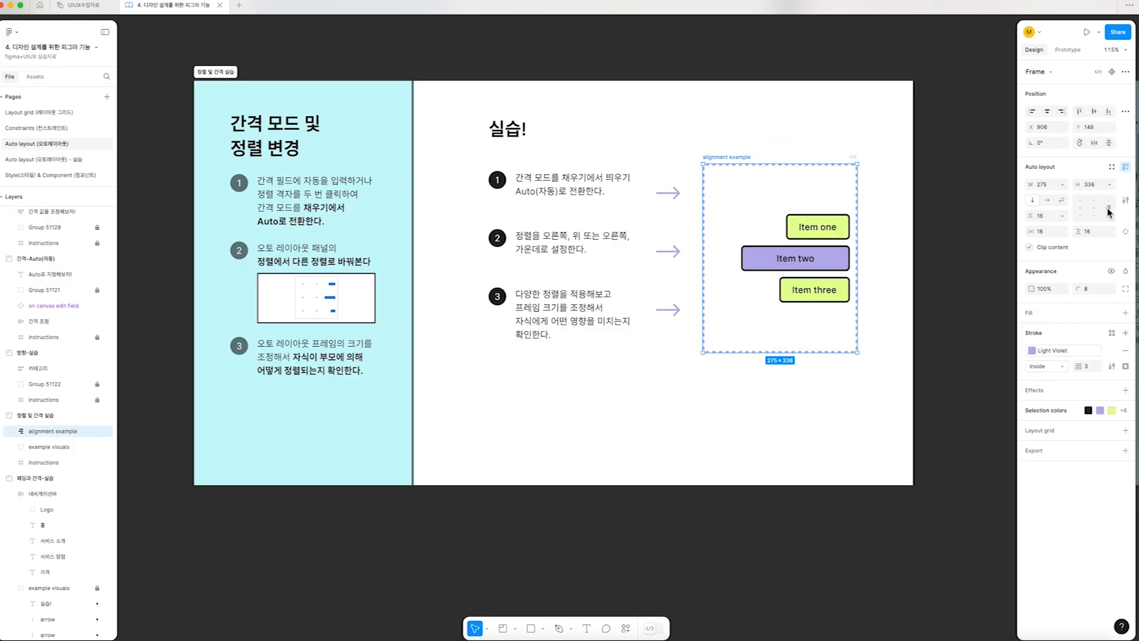
left_click(1094, 208)
left_click(1080, 208)
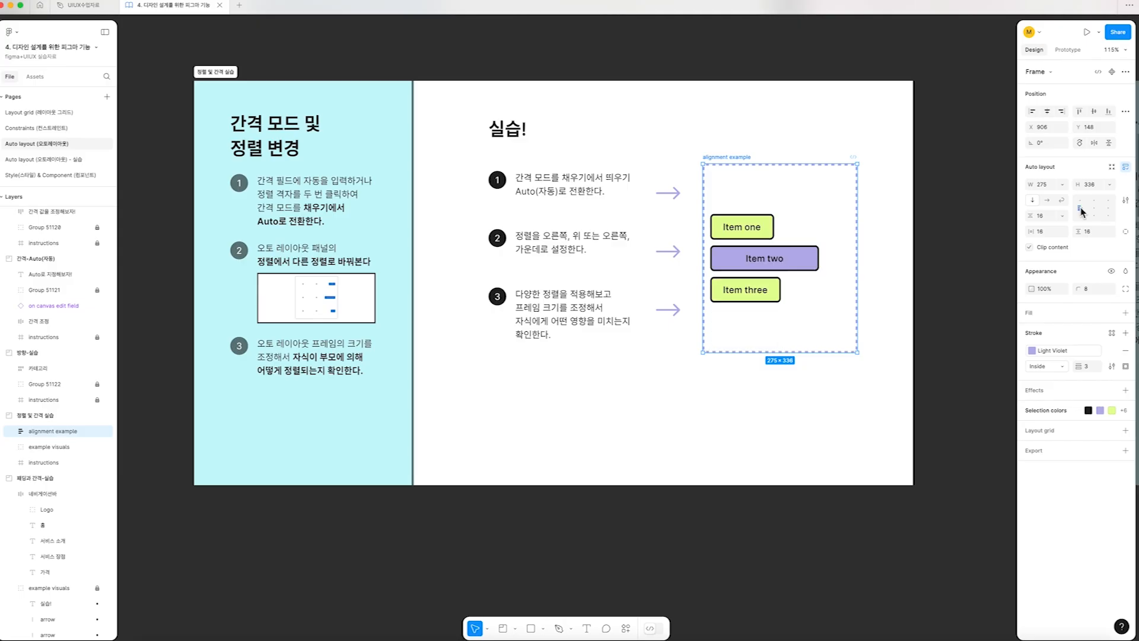
left_click(1094, 208)
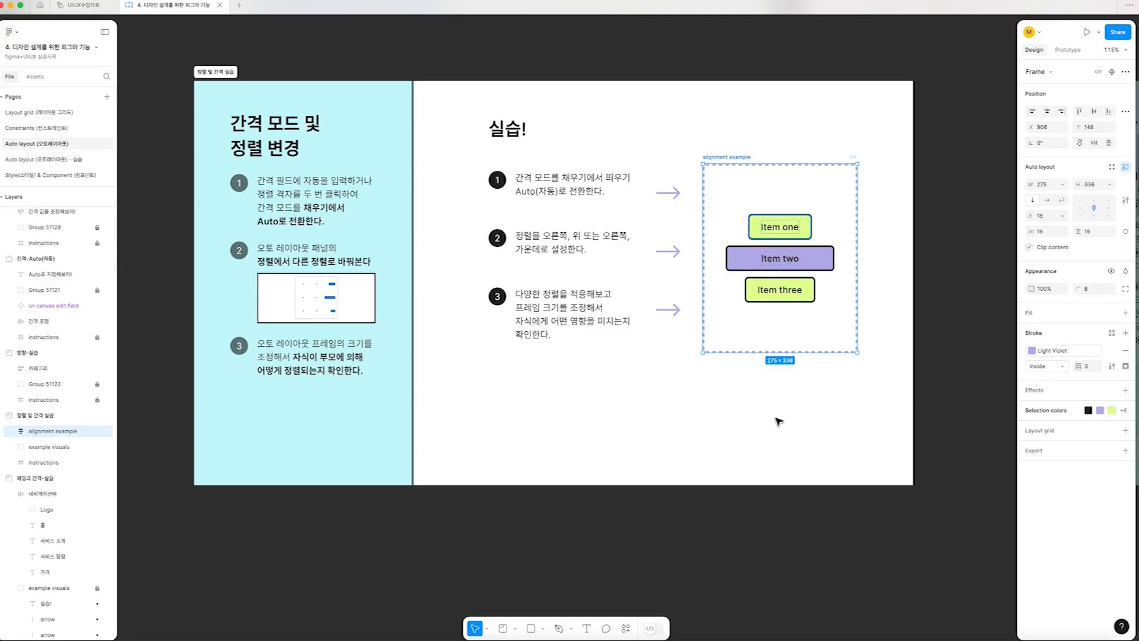
Switch the "alignment example" items to Auto spacing, and reduce the gap between them to 32
double_click(1097, 211)
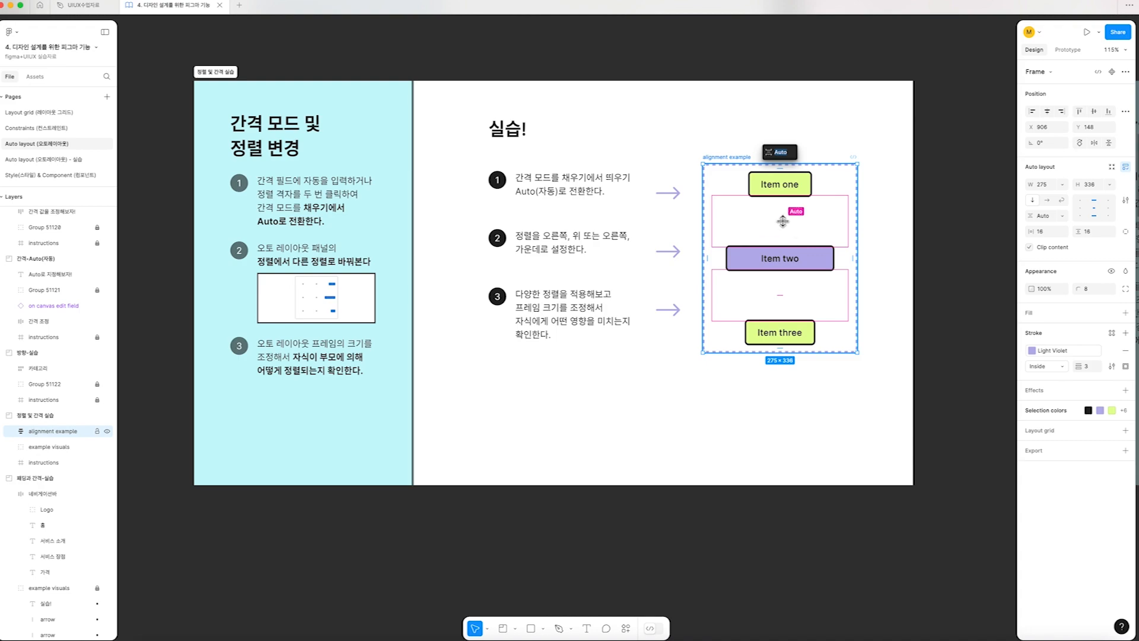
left_click_drag(783, 222, 791, 209)
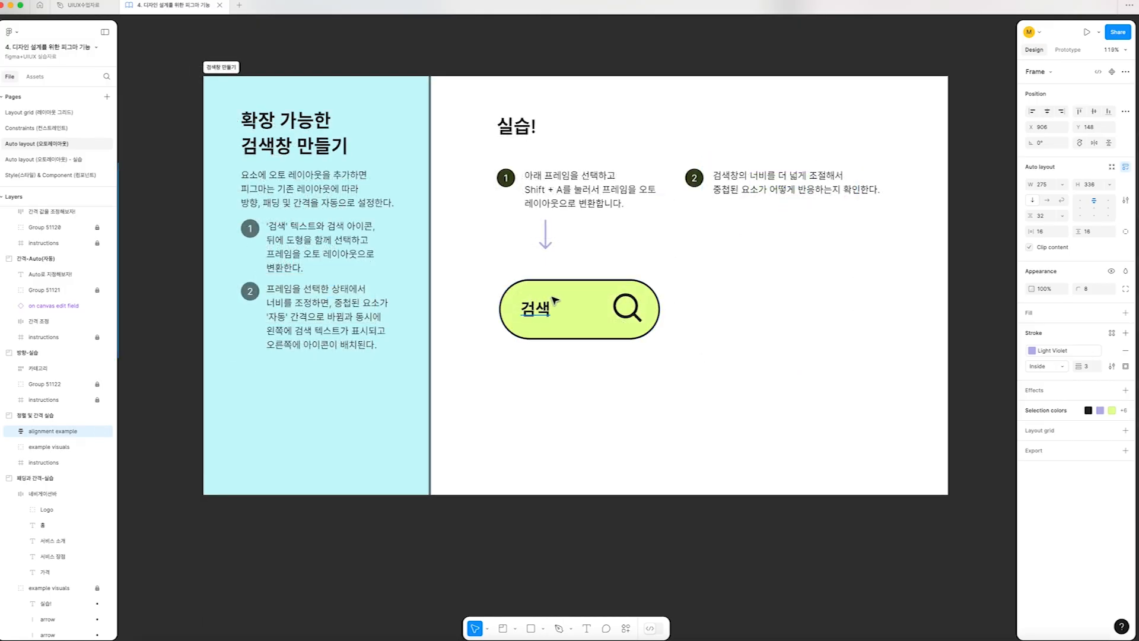
Convert the "검색" text, magnifier icon and lime background shape together into one auto layout frame
left_click(581, 280)
left_click(528, 292)
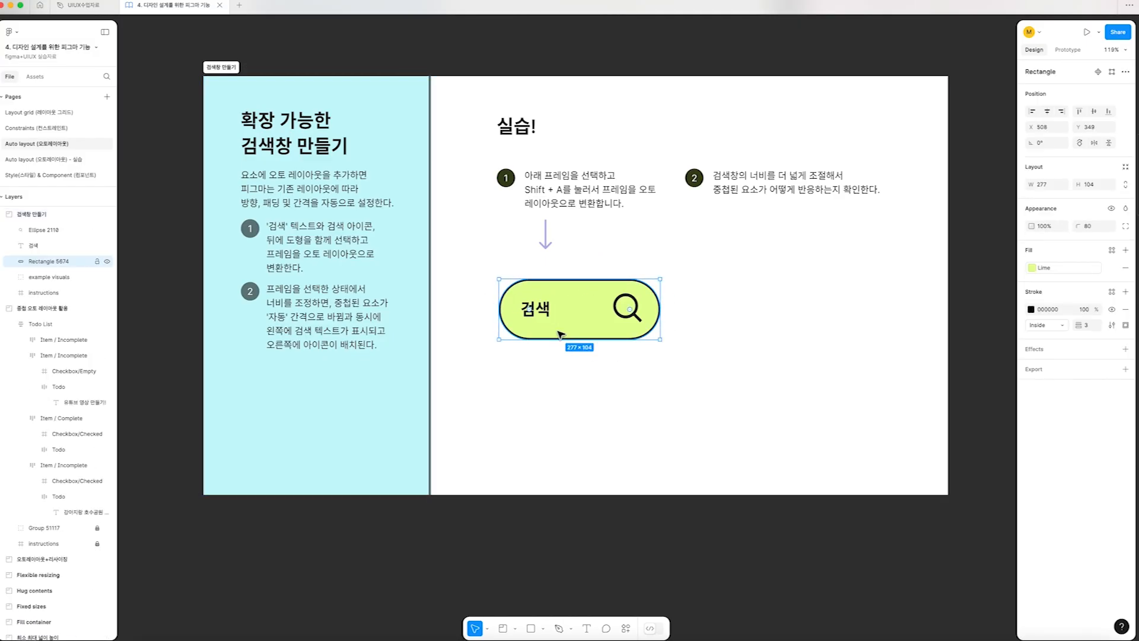
left_click(541, 317)
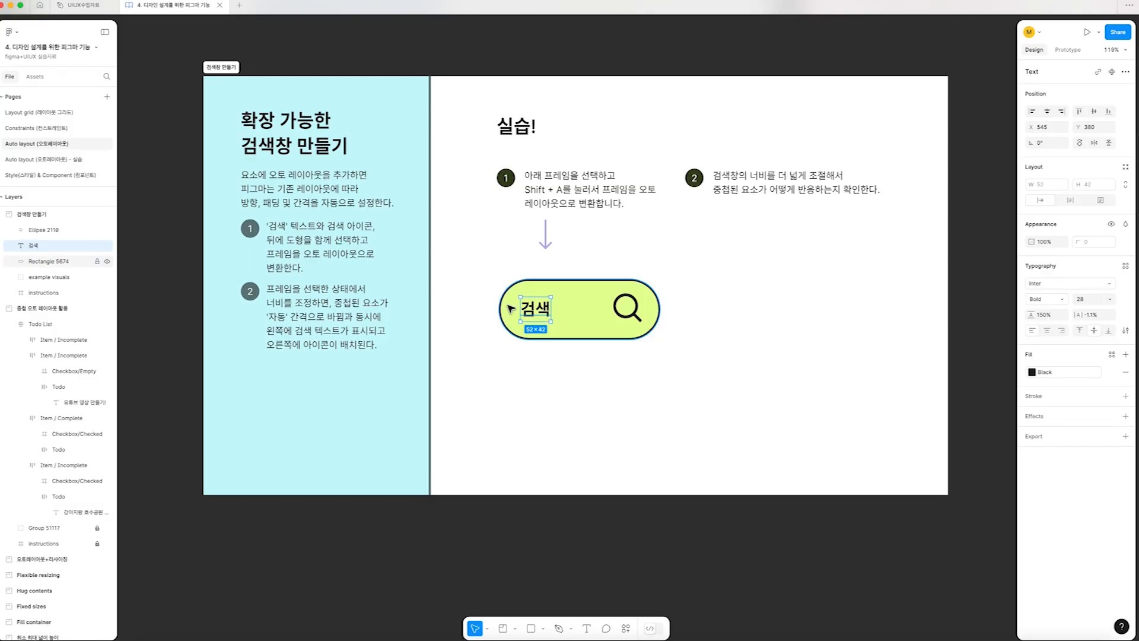
left_click(633, 319)
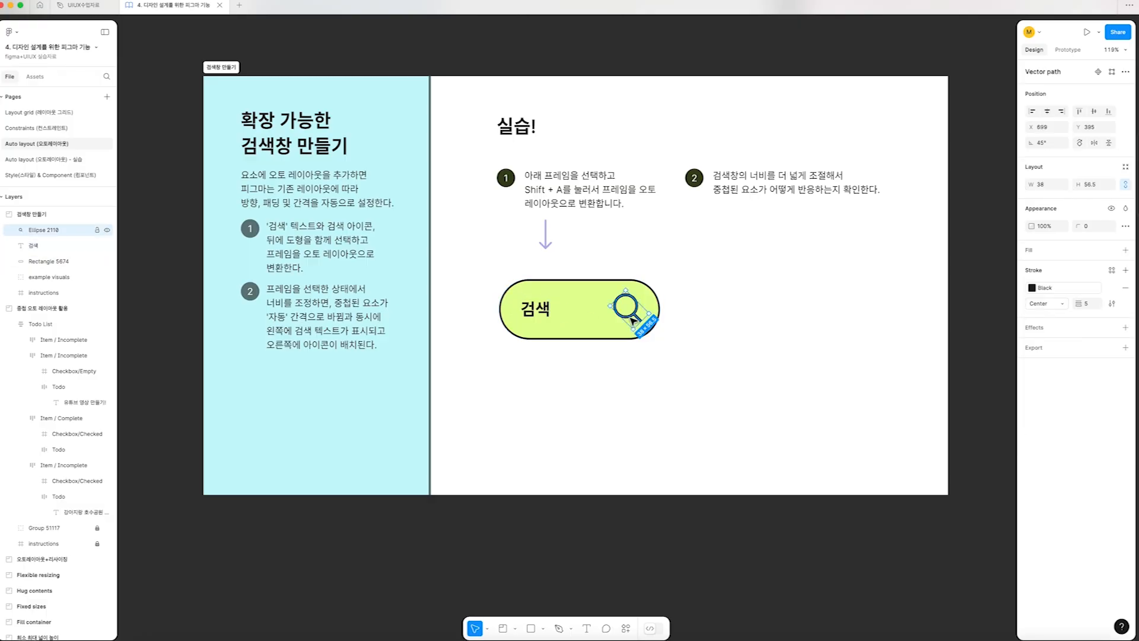
left_click(691, 336)
left_click_drag(728, 364, 475, 268)
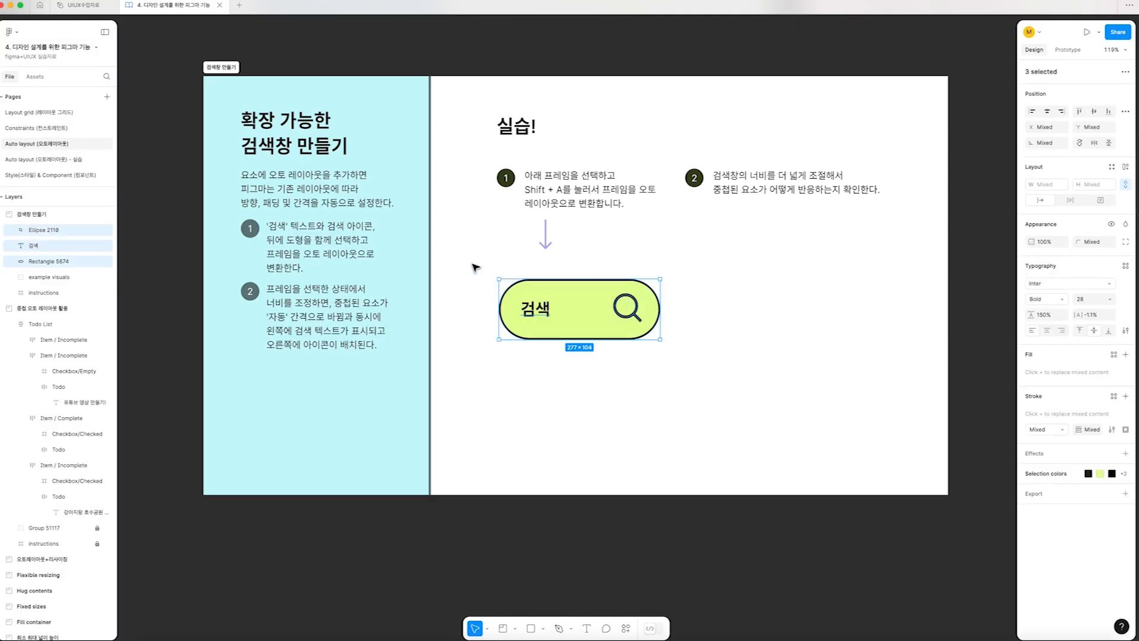
key("shift+a")
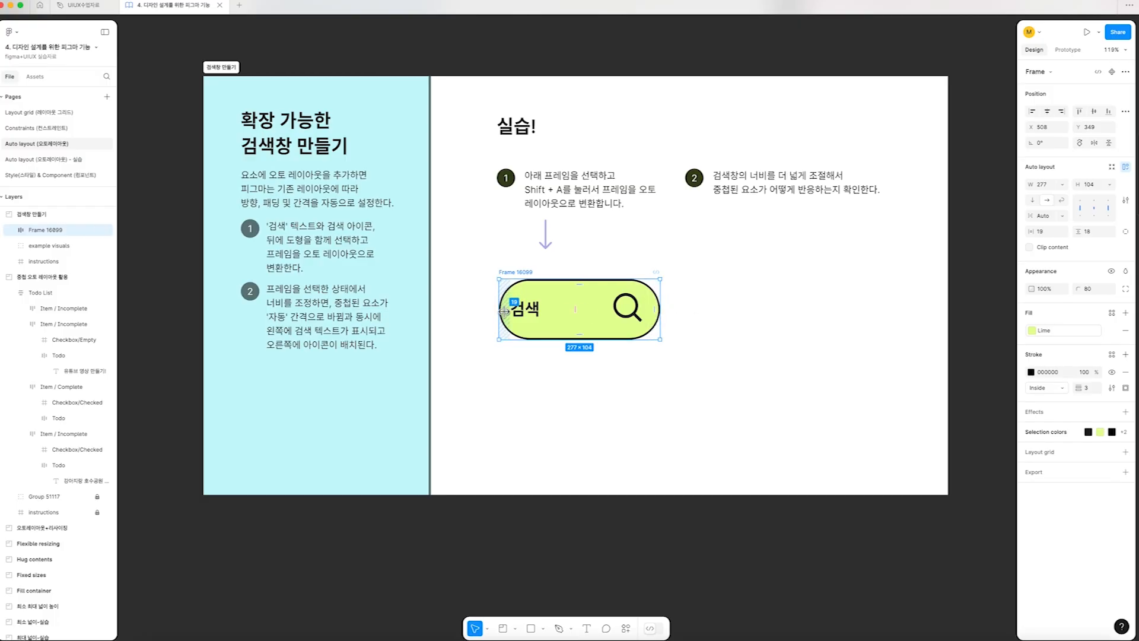
Set the search bar frame's left padding to 41 and widen the frame to about 571
left_click_drag(504, 310, 519, 308)
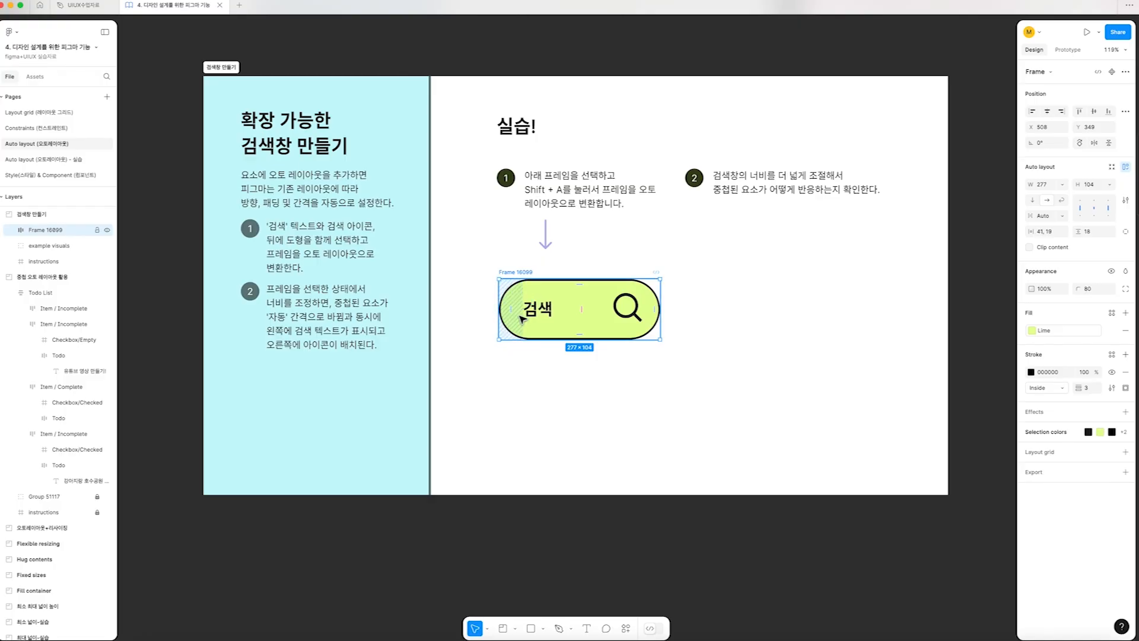
left_click_drag(660, 306, 850, 307)
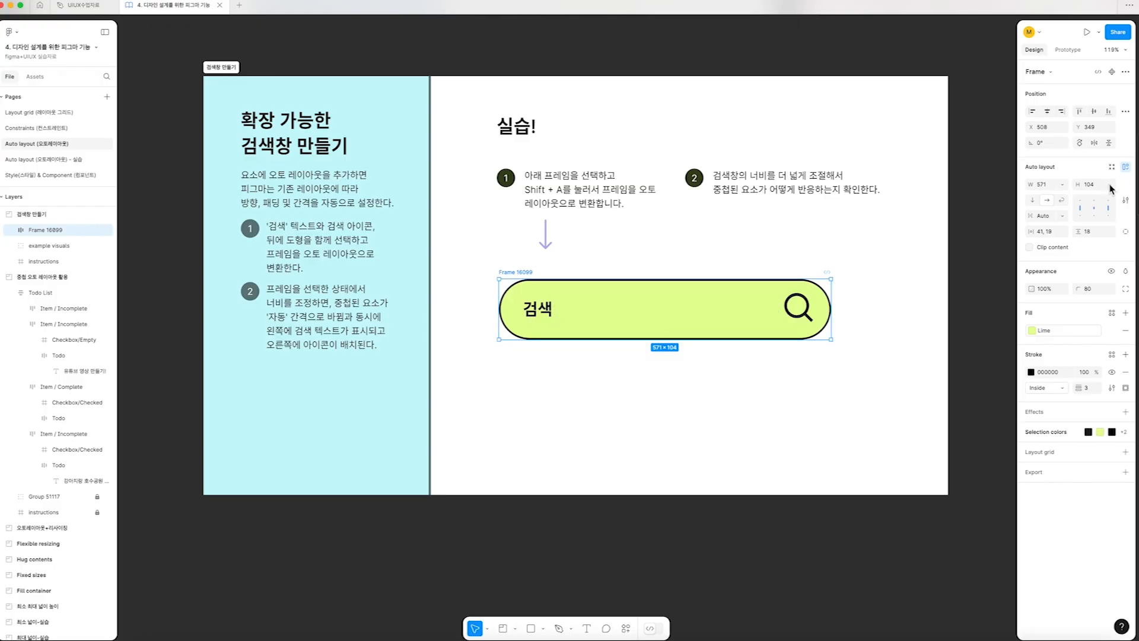
Try left and right alignment with a fixed gap on the "검색" text and magnifier icon in the search bar
left_click(1081, 208)
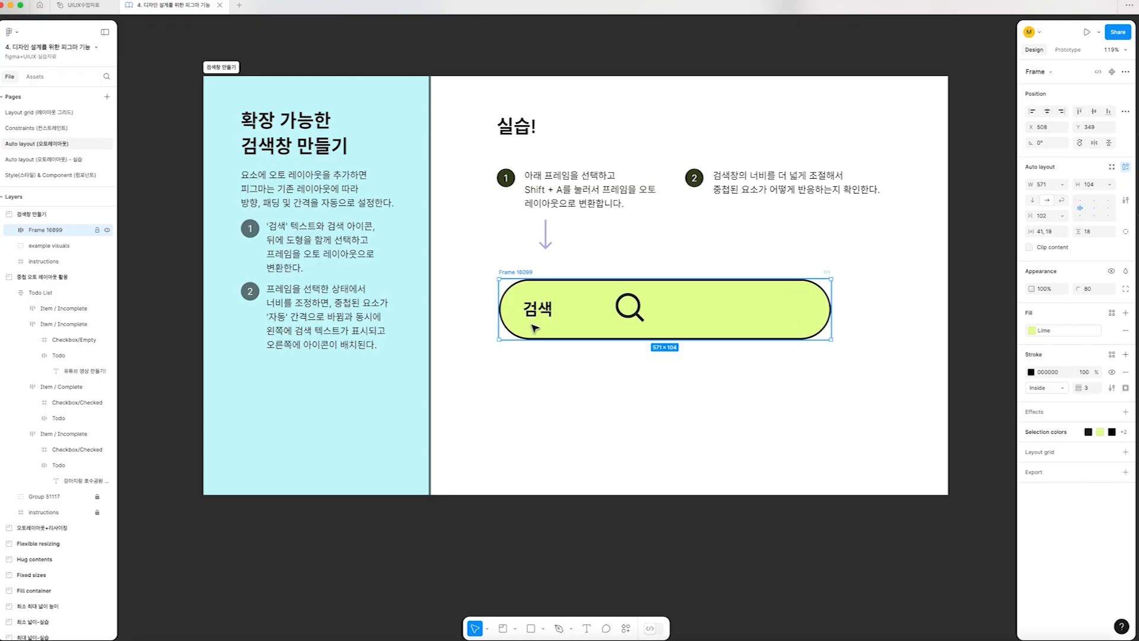
double_click(637, 312)
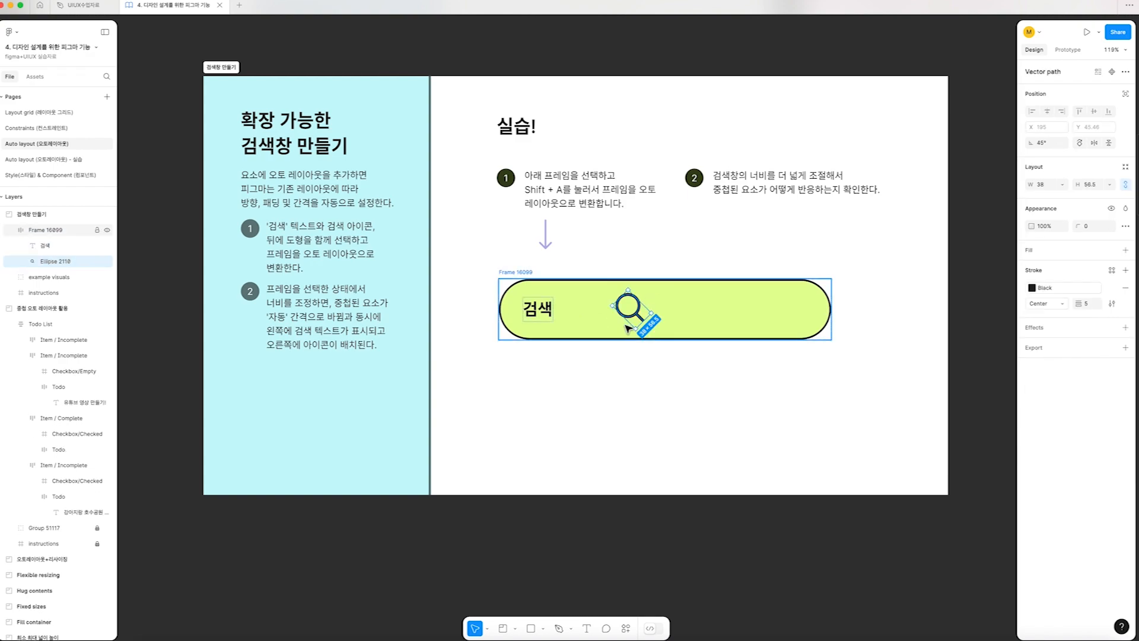
key("Escape")
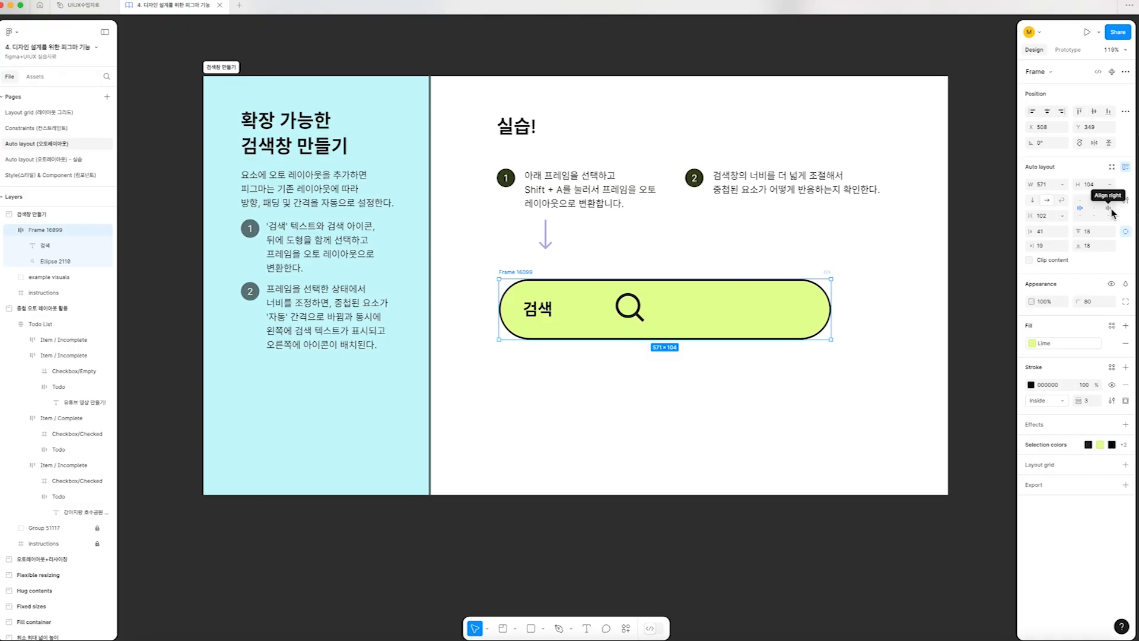
left_click(1108, 209)
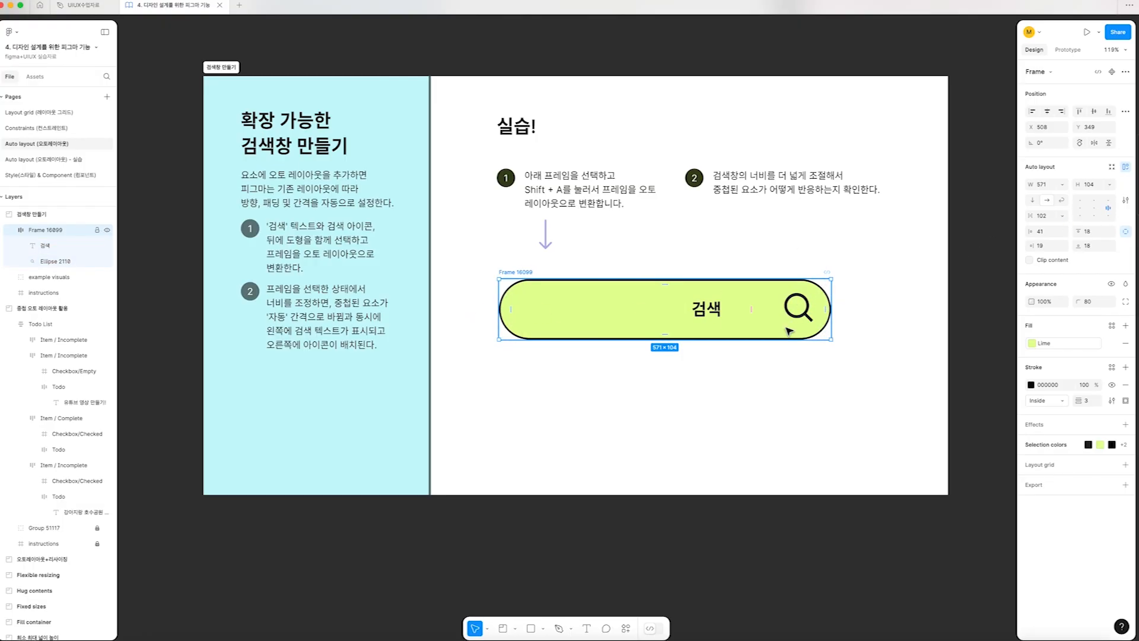
Return the search bar items to Auto spacing and widen the frame to about 648
left_click(1109, 212)
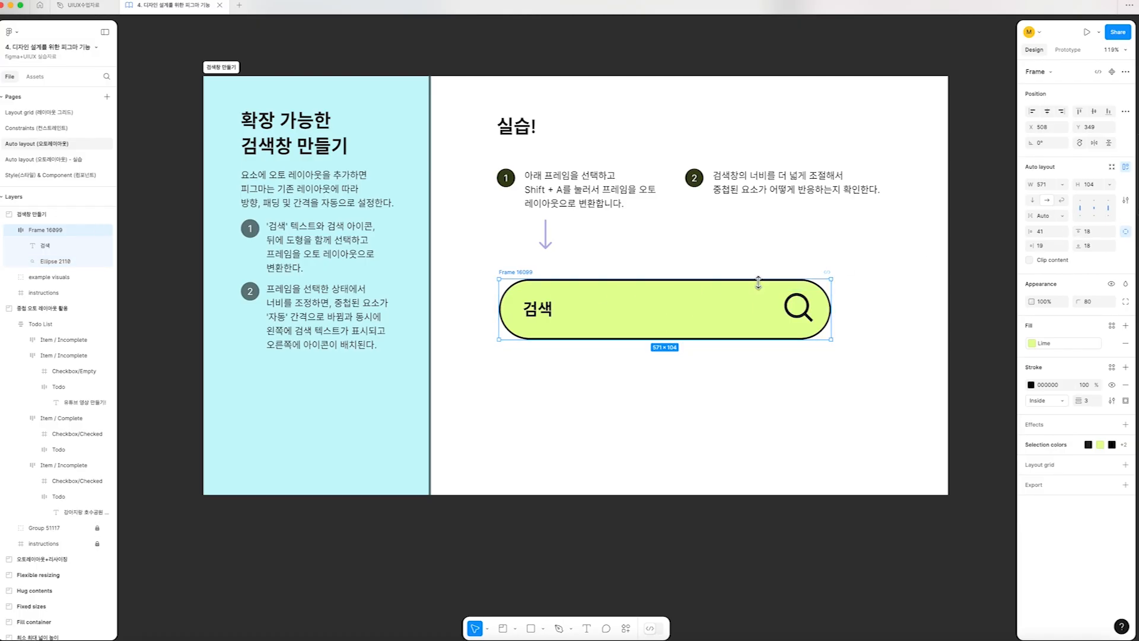
left_click_drag(831, 309, 876, 302)
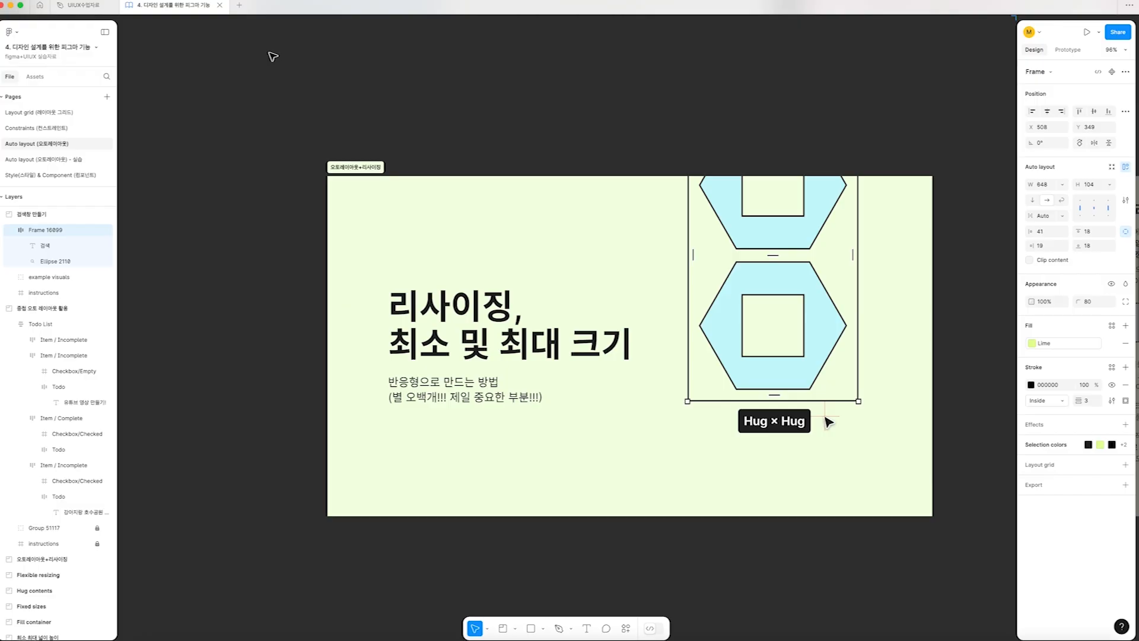
Go to the "Flexible resizing" frame and examine its resizing examples and the Fixed, Hug and Fill container descriptions
key("n")
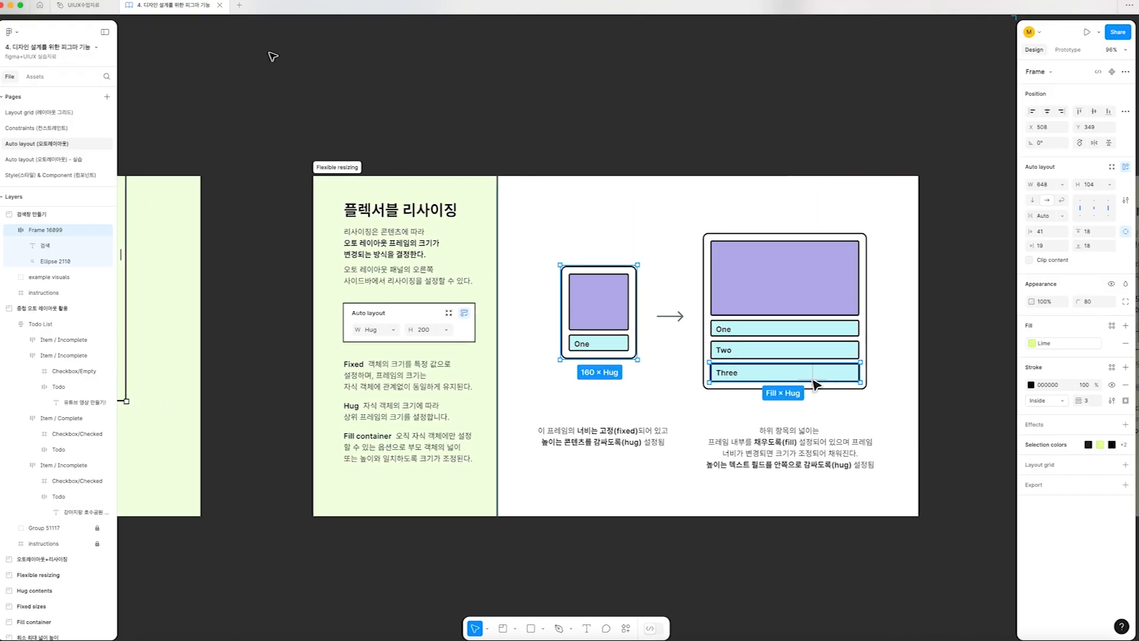
left_click(326, 67)
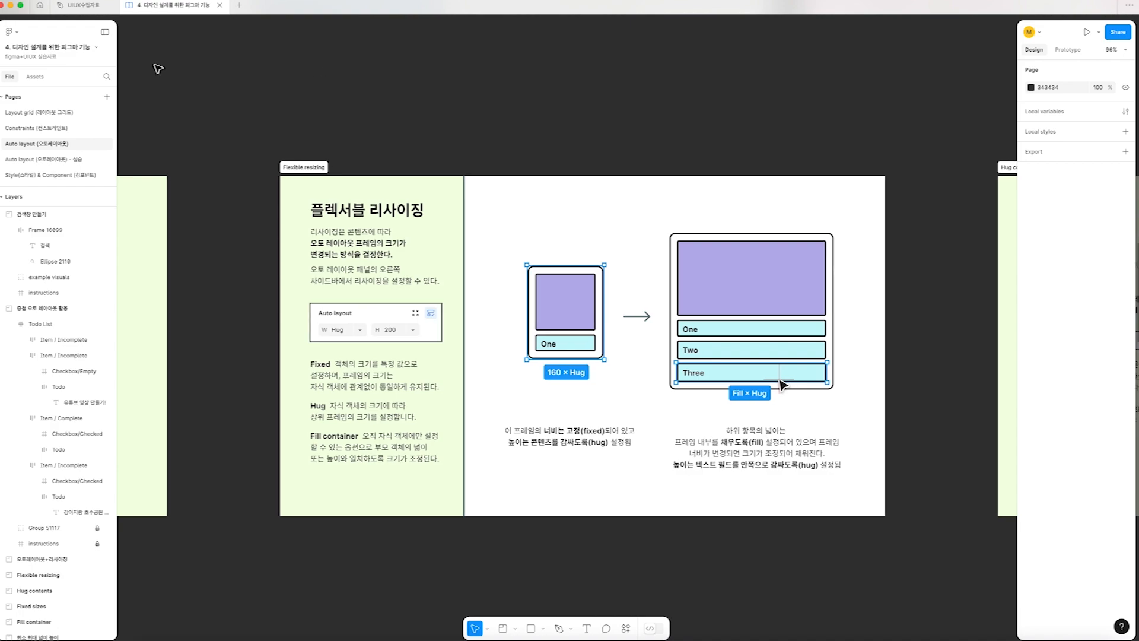
scroll(581, 321, "up", 1)
scroll(580, 320, "left", 1)
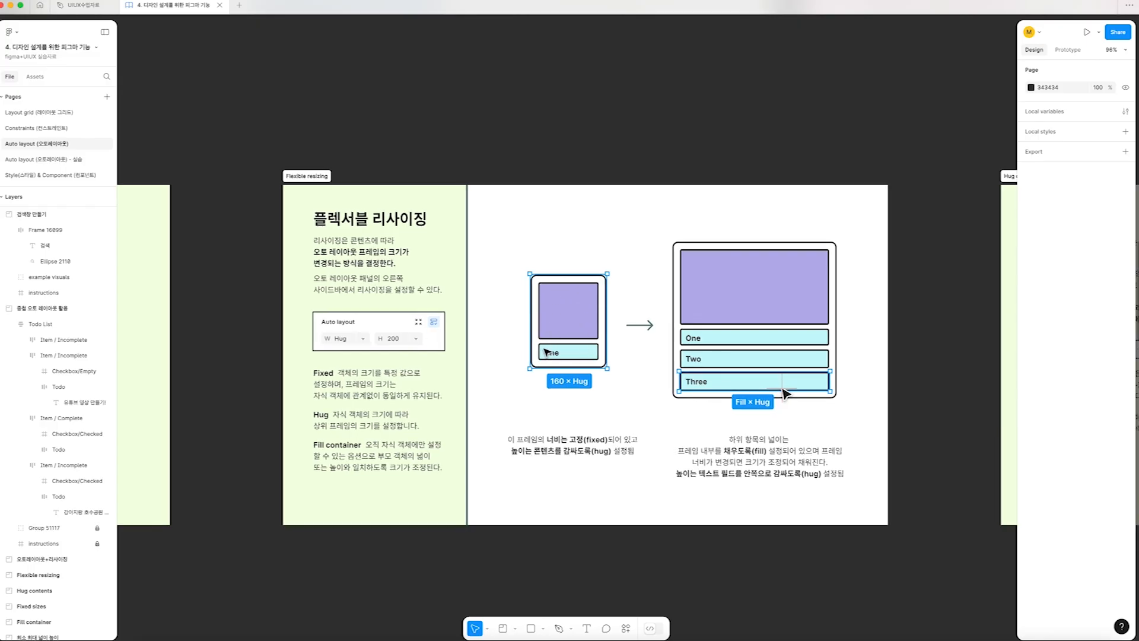
scroll(775, 310, "up", 1)
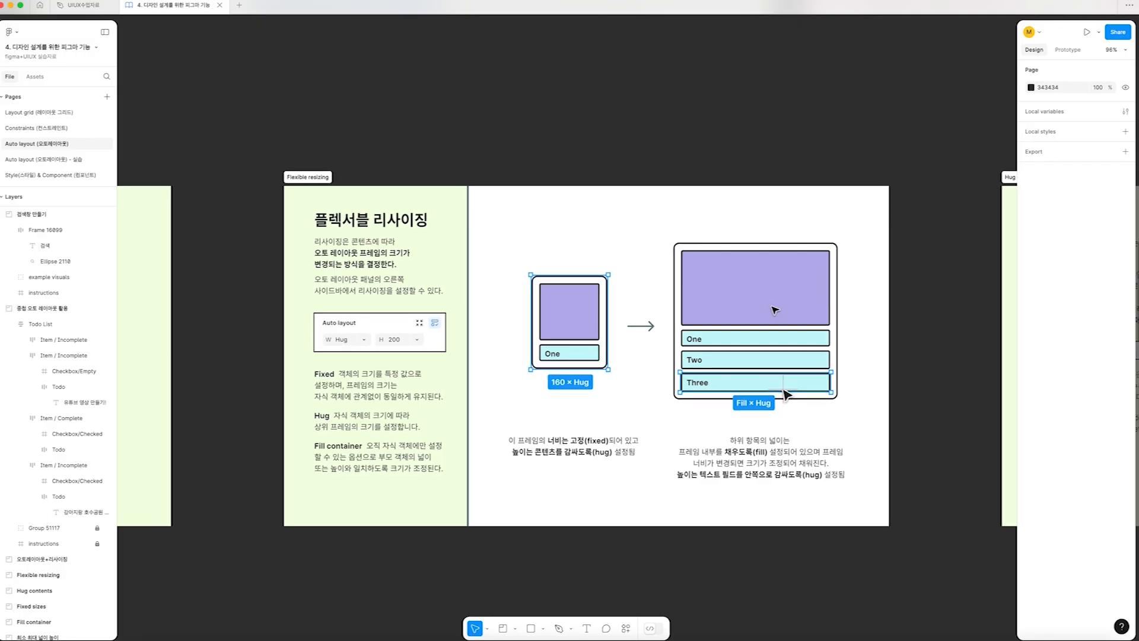
scroll(775, 310, "right", 1)
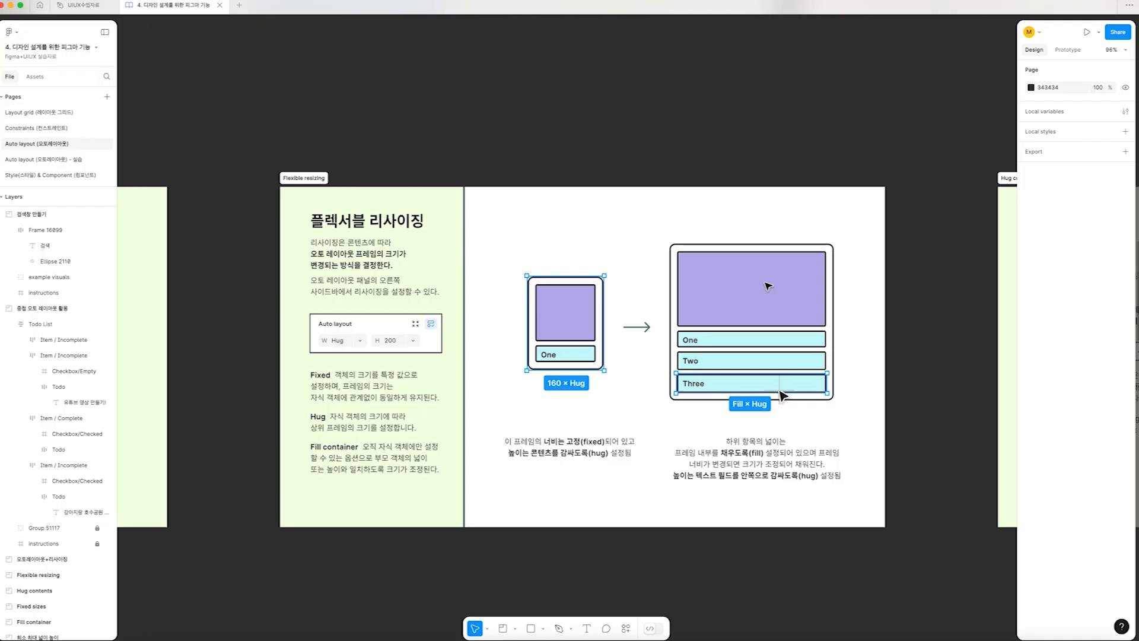
scroll(769, 287, "right", 10)
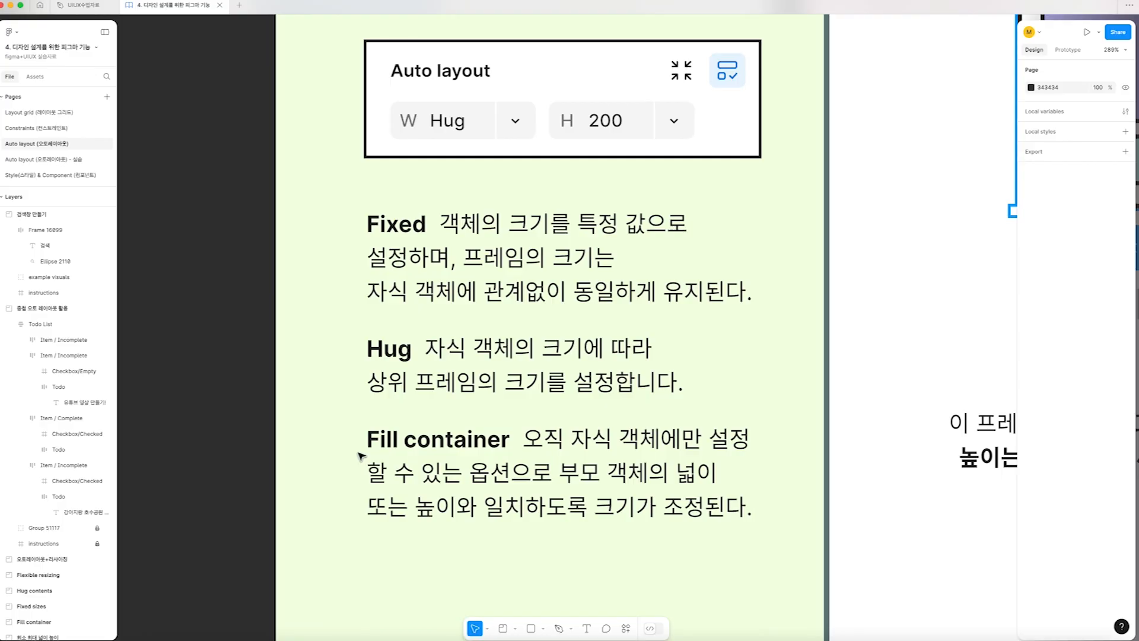
Go to the "Hug contents" frame and enlarge the lower rectangle in the hug+hug frame to about 238 × 168
key("n")
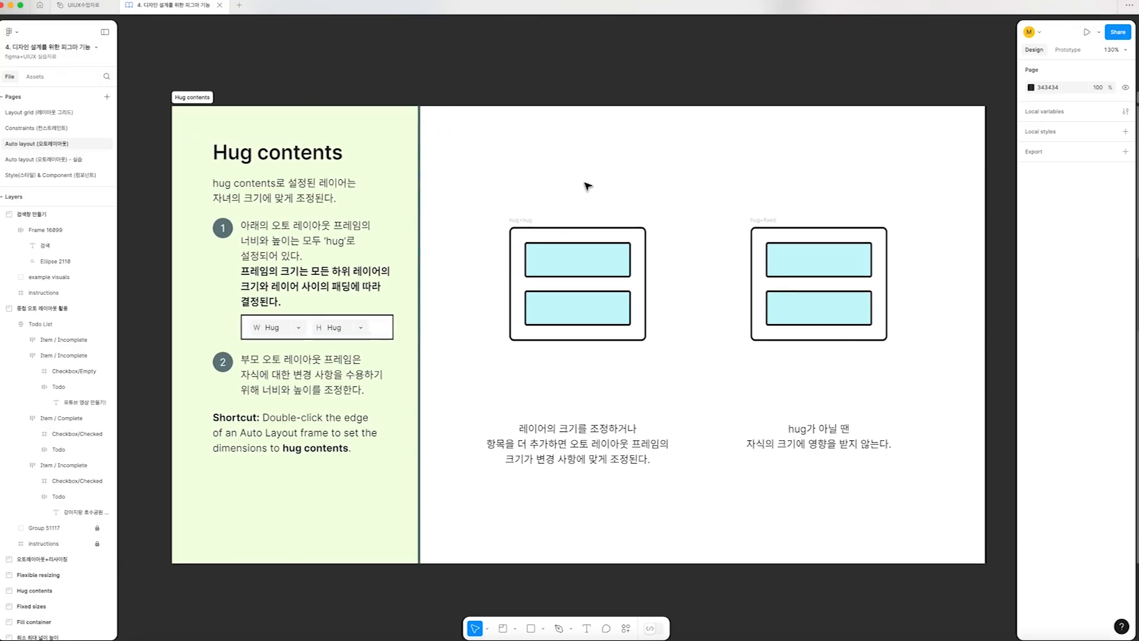
left_click(517, 223)
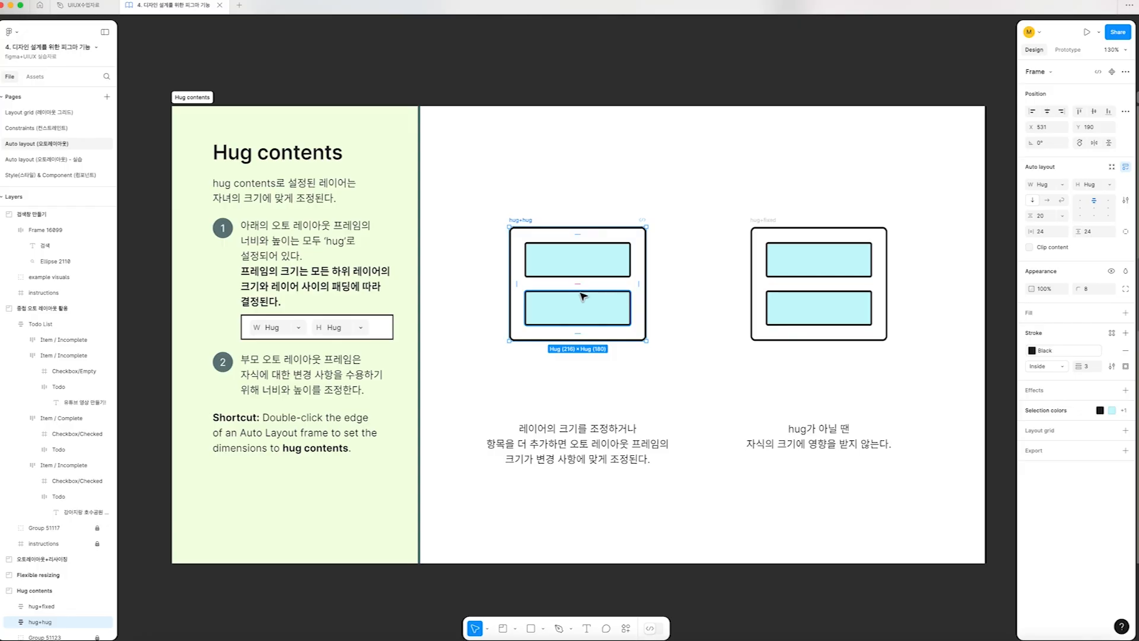
left_click(556, 271)
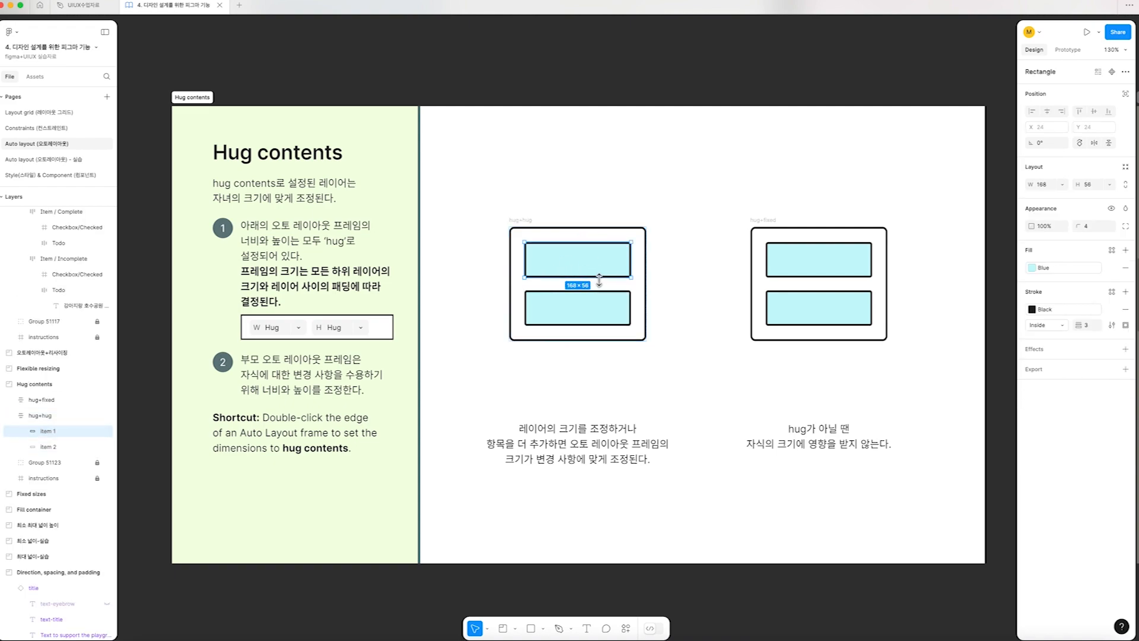
left_click(605, 315)
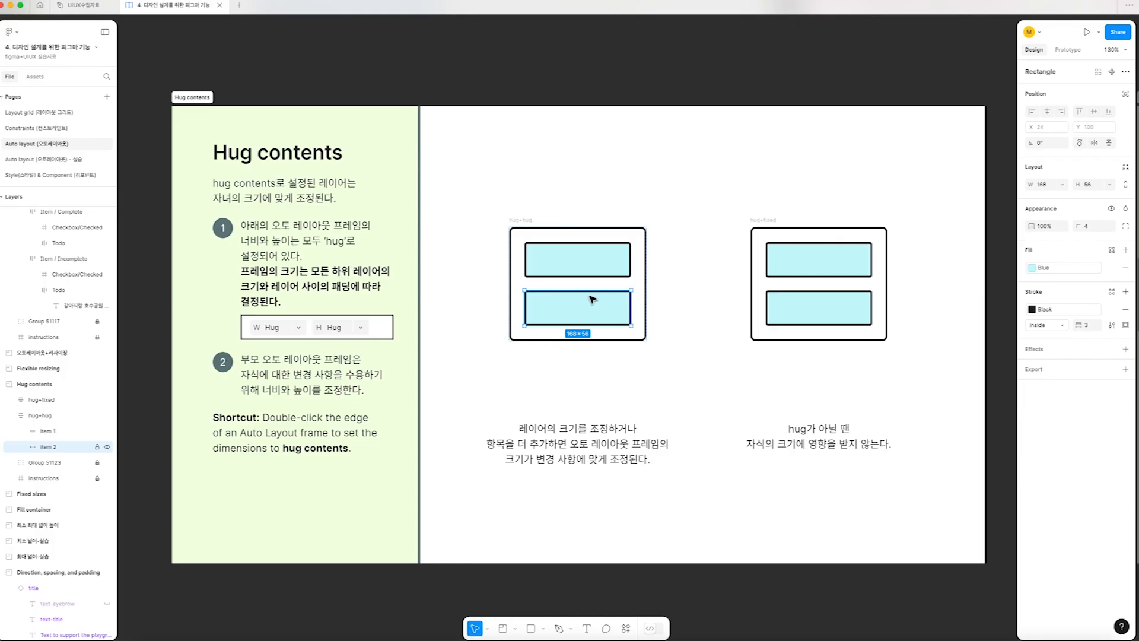
left_click_drag(631, 325, 657, 367)
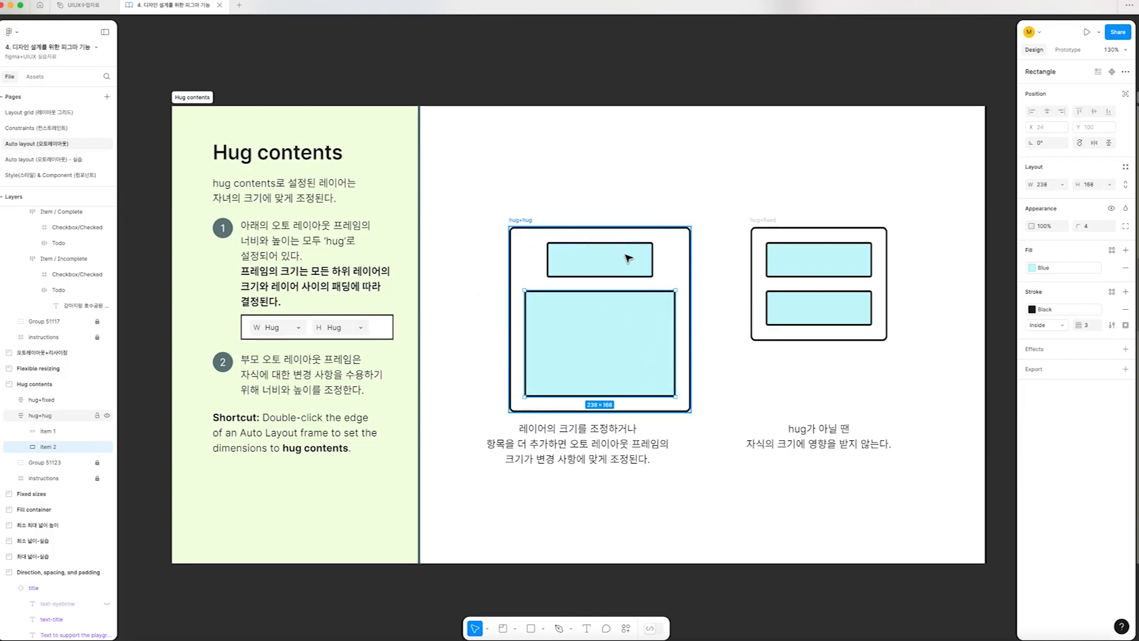
left_click(541, 239)
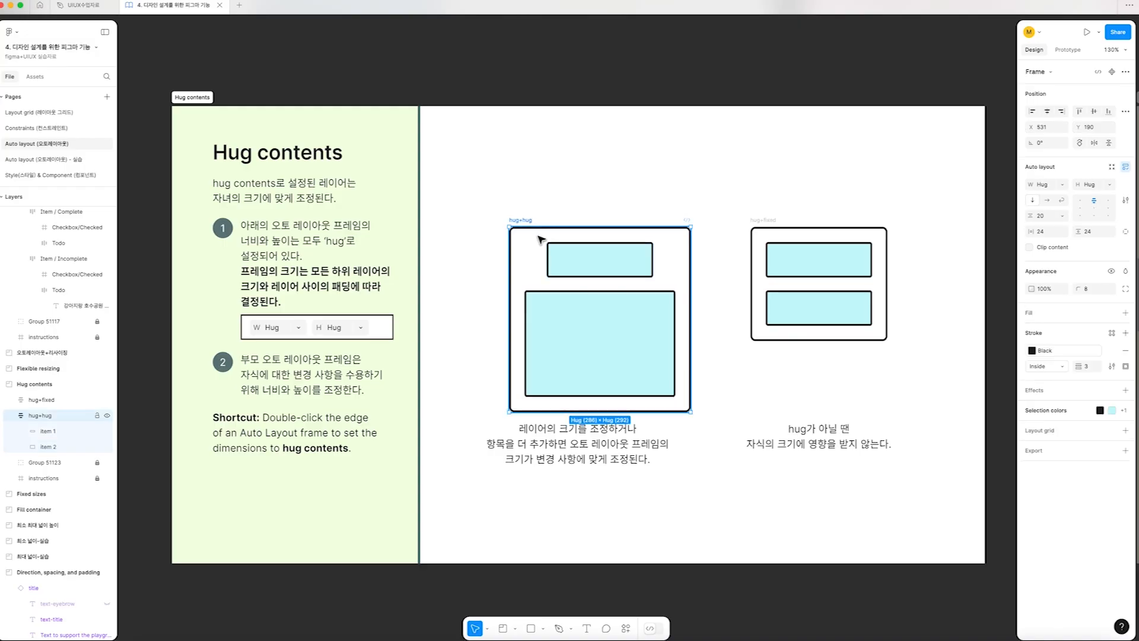
left_click(580, 323)
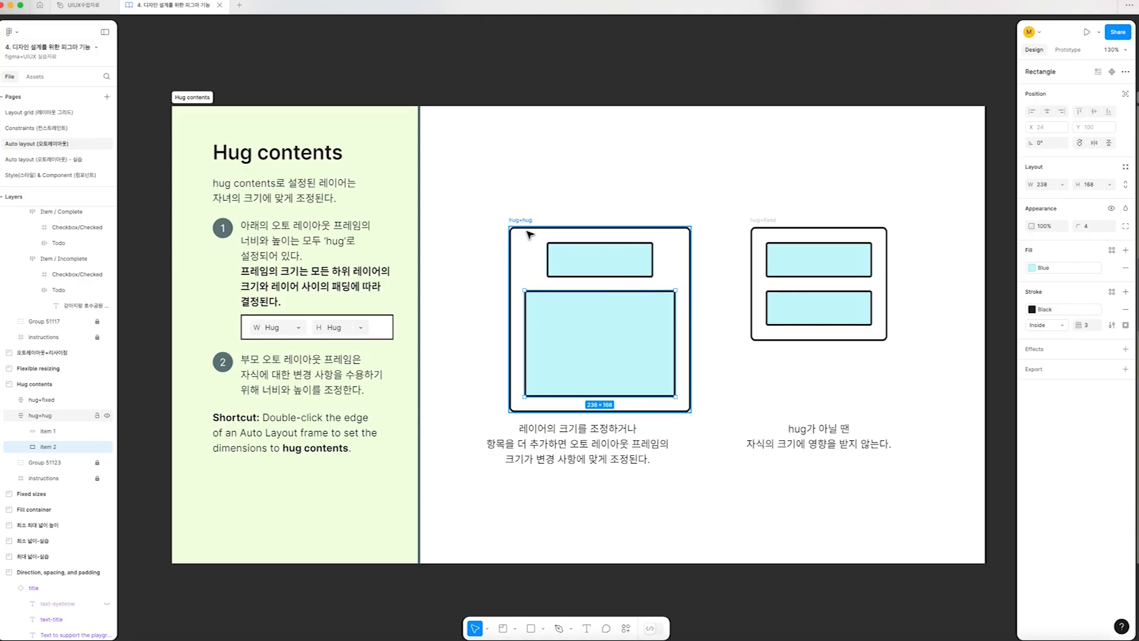
Check the hug+fixed frame's sizing options, keeping its vertical resizing at Fixed height
scroll(531, 233, "right", 5)
left_click(658, 221)
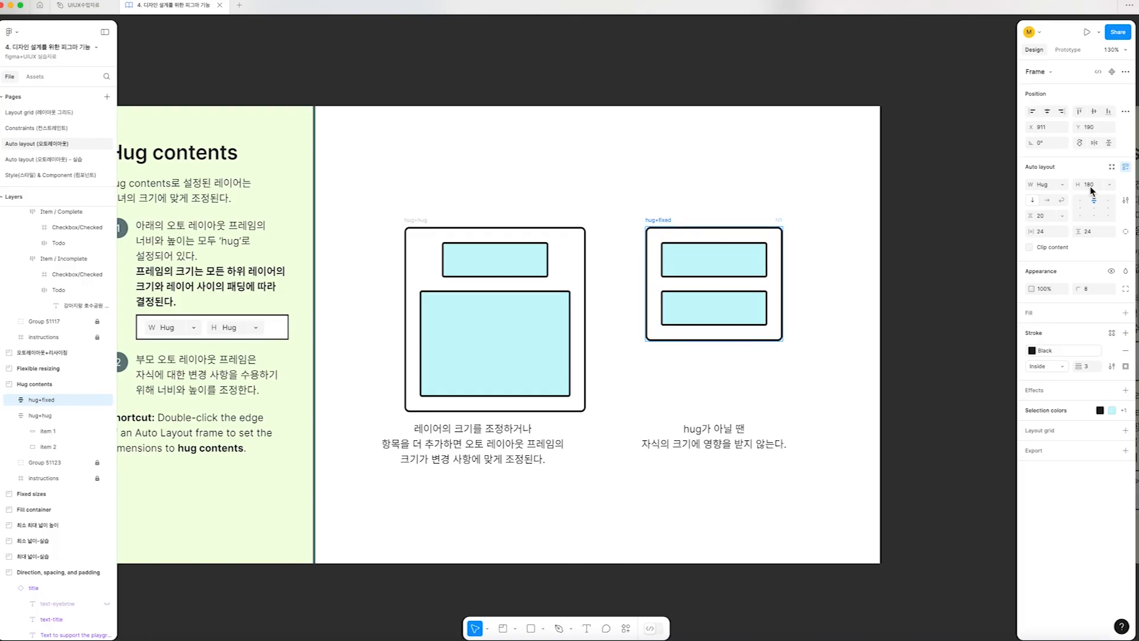
left_click(1108, 185)
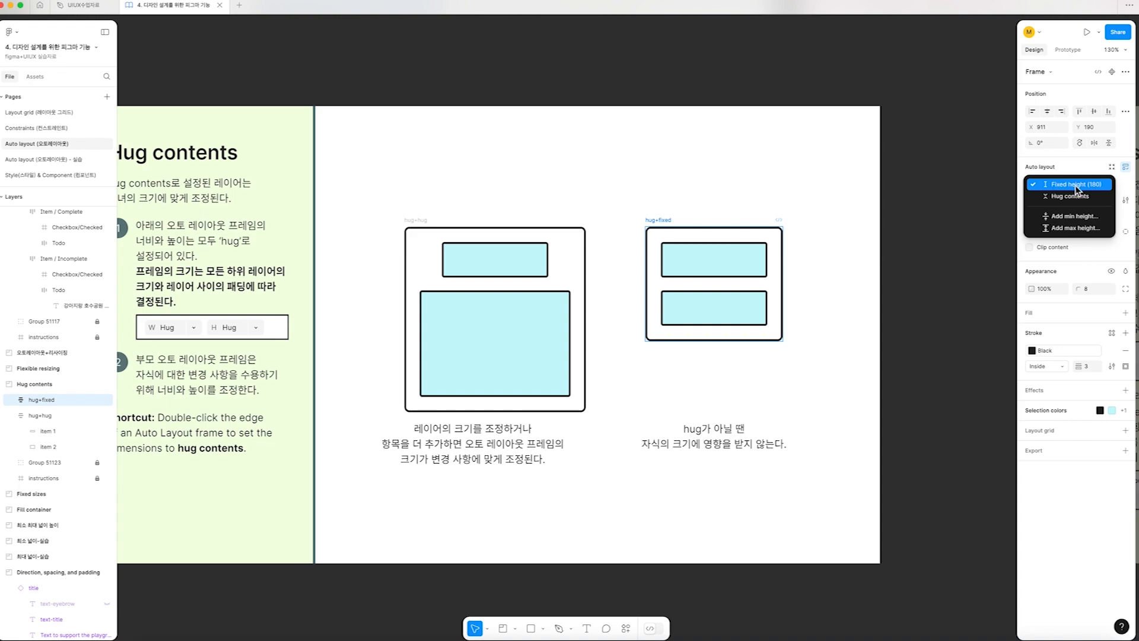
left_click(1077, 185)
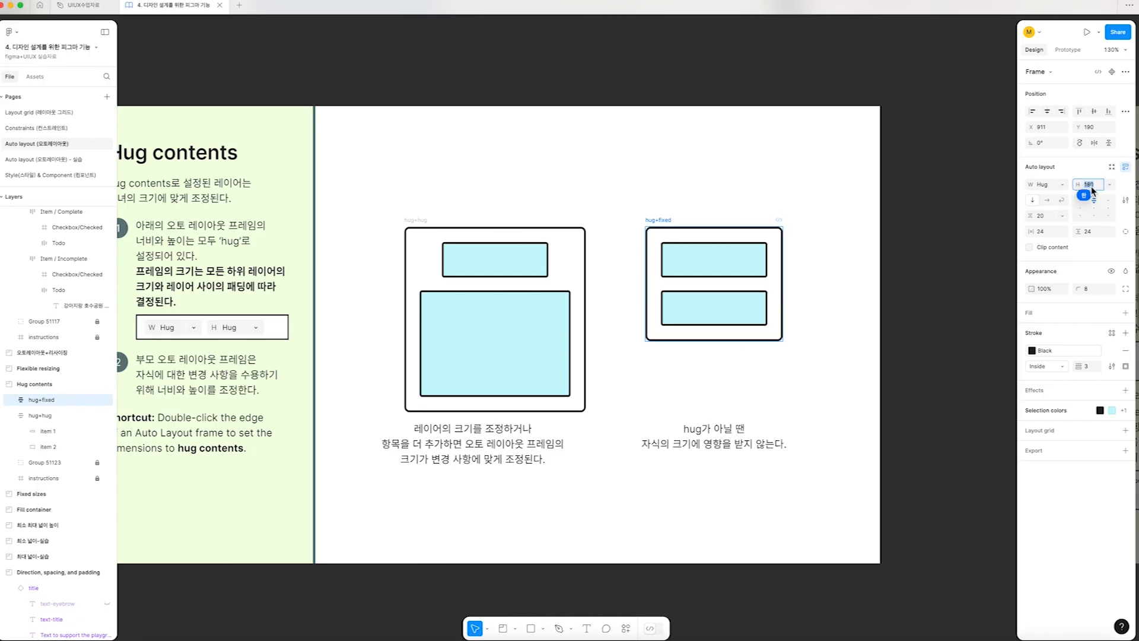
left_click(1088, 176)
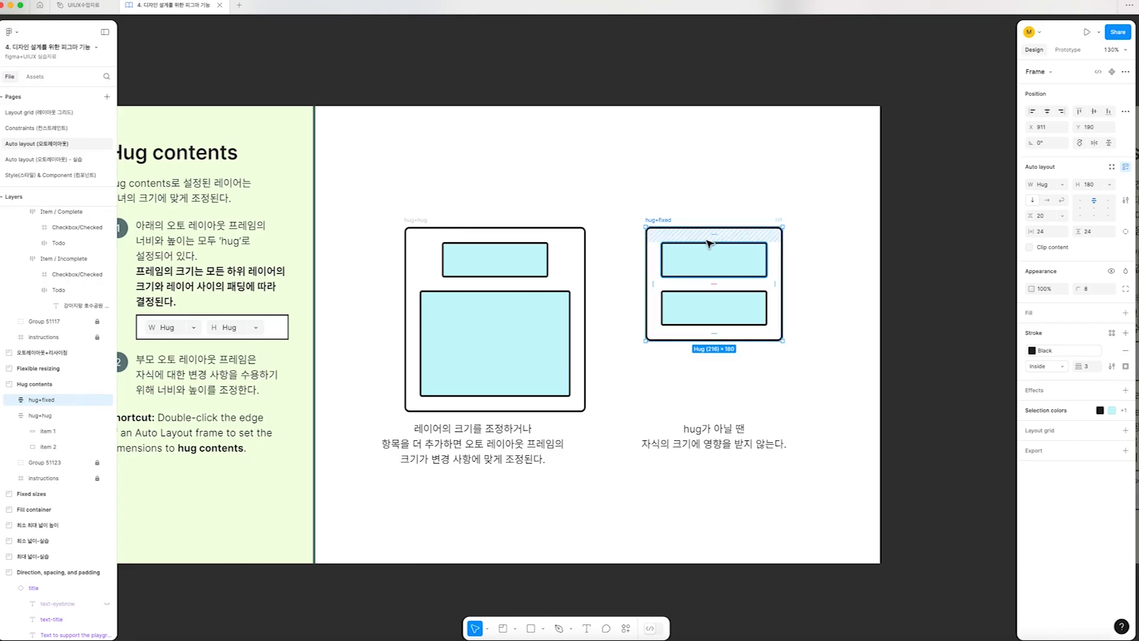
Try widening the lower rectangle in the hug+fixed frame to about 312, and resize it to about 168 × 192
left_click(766, 325)
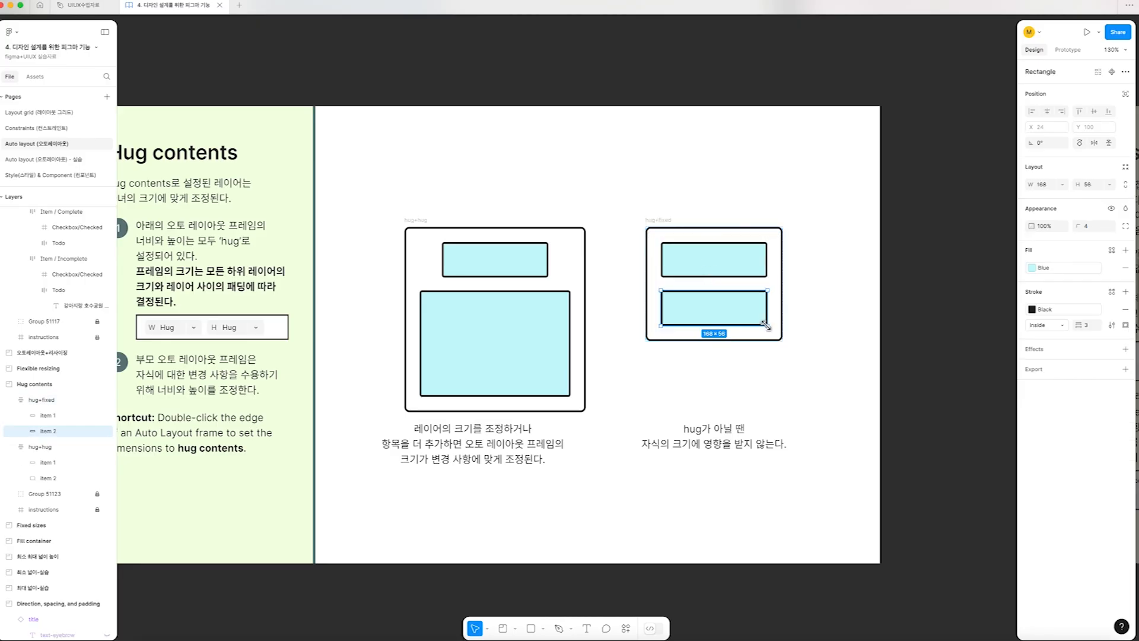
left_click_drag(766, 325, 812, 328)
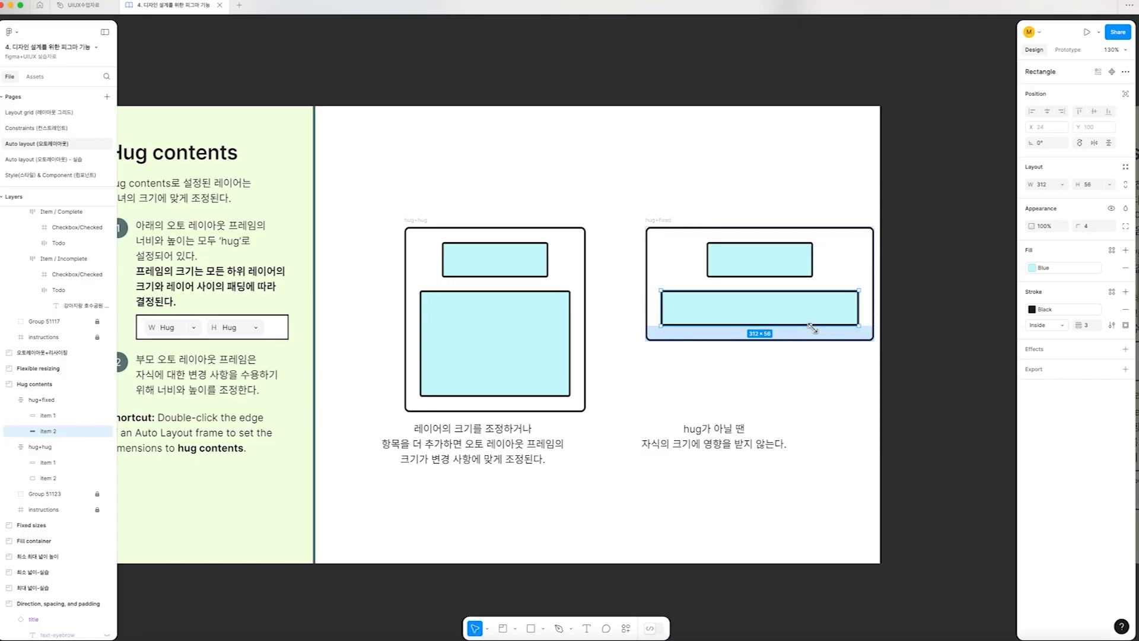
left_click_drag(812, 328, 769, 362)
left_click(777, 331)
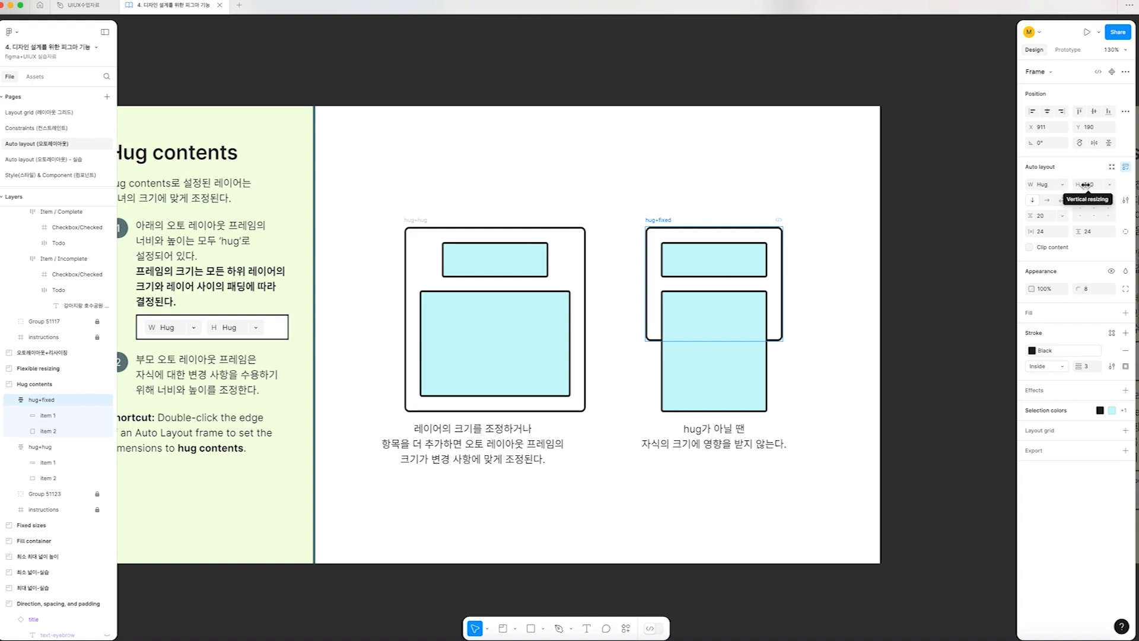
Compare the sizing of the hug+hug and hug+fixed frames, and set hug+fixed's vertical resizing to Hug contents
left_click(572, 221)
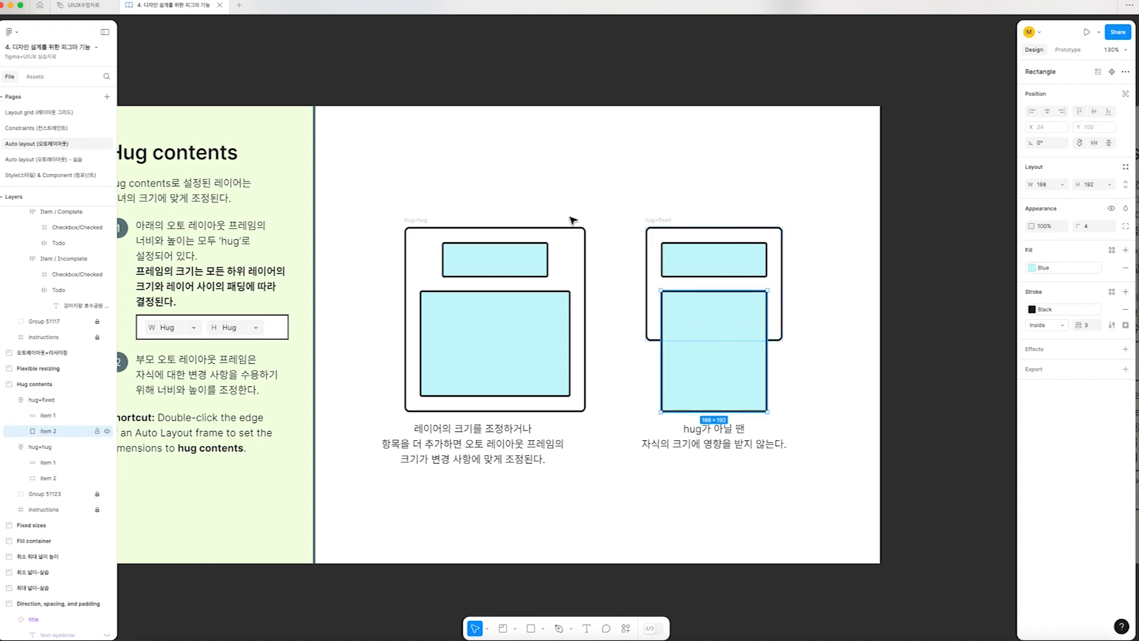
left_click(414, 225)
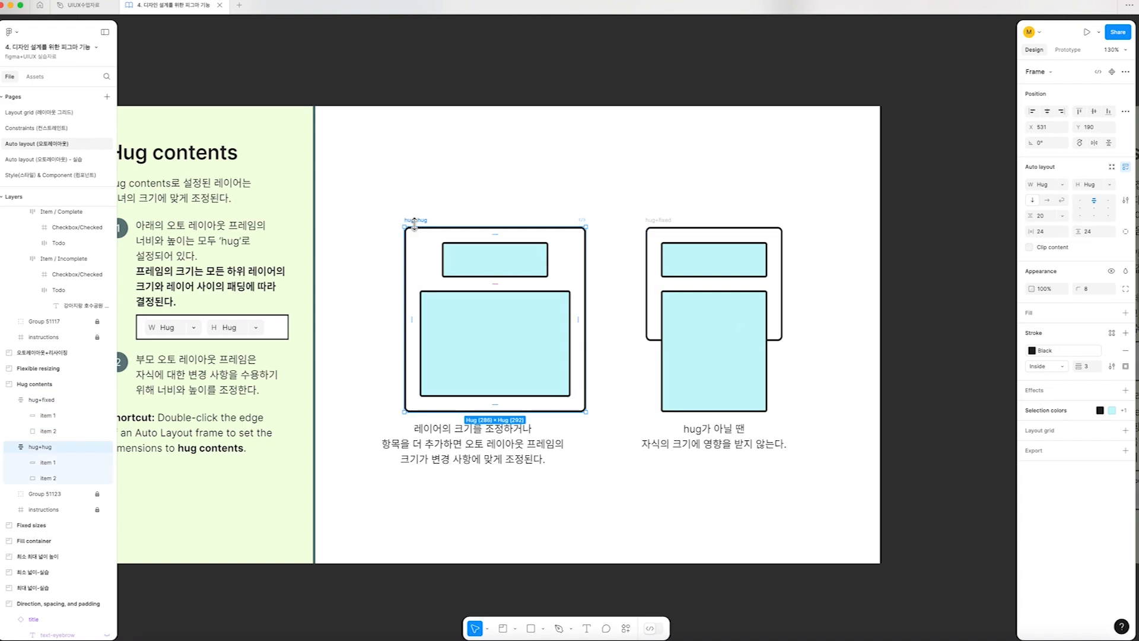
left_click(659, 220)
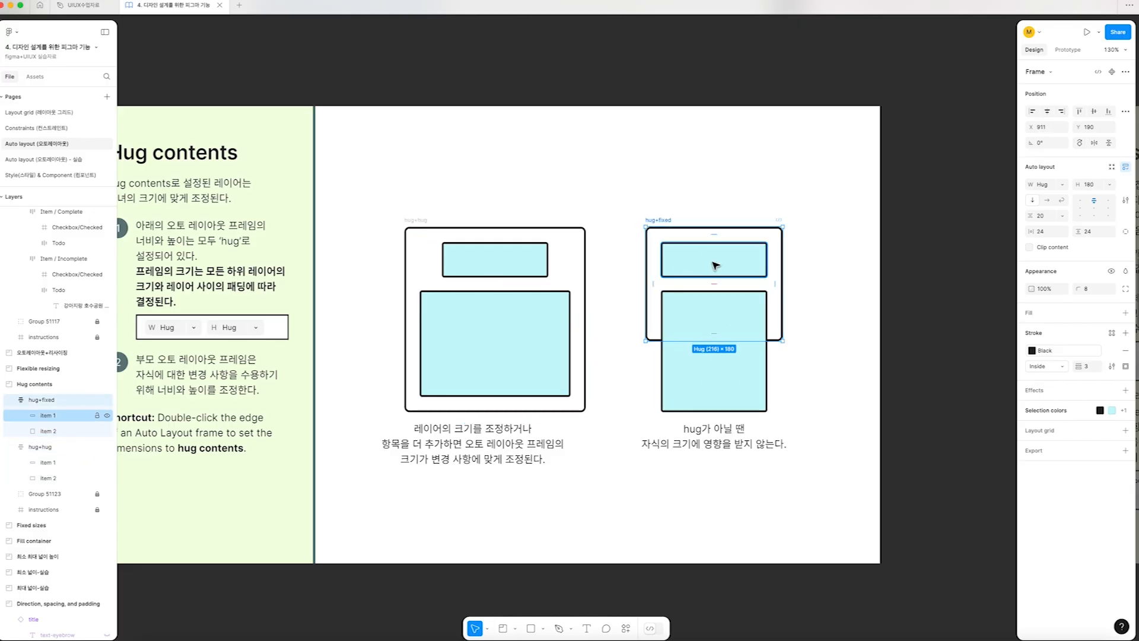
left_click(1108, 184)
left_click(1065, 198)
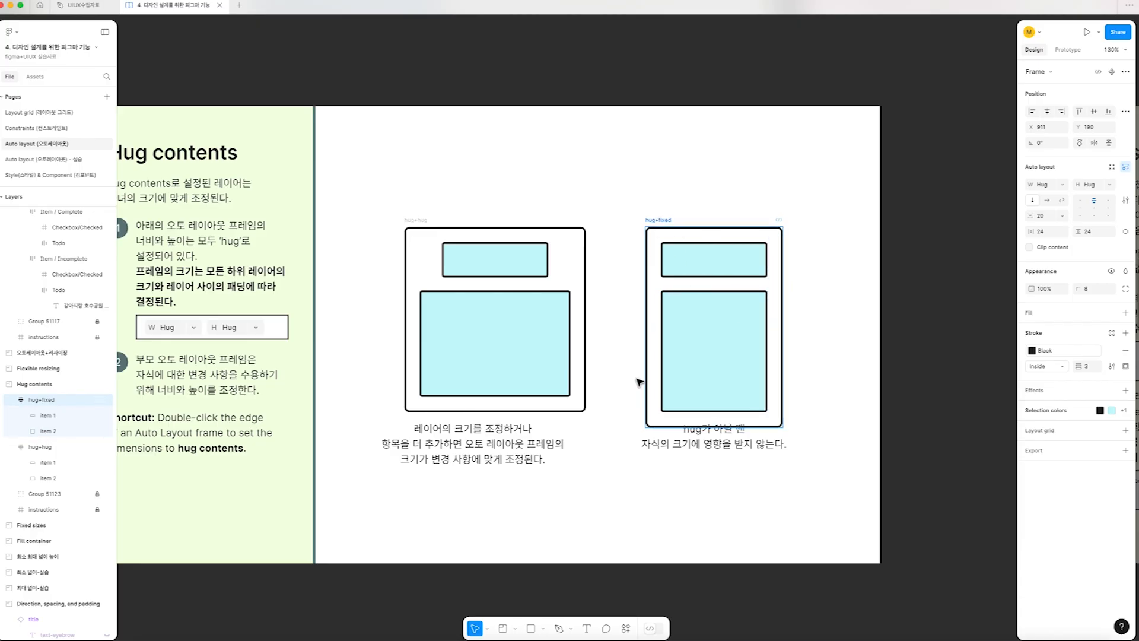
left_click(800, 409)
Go to the "Fixed sizes" frame and examine its descriptions and the sizing of the example frame with purple bars
scroll(552, 249, "left", 1)
scroll(551, 250, "down", 5)
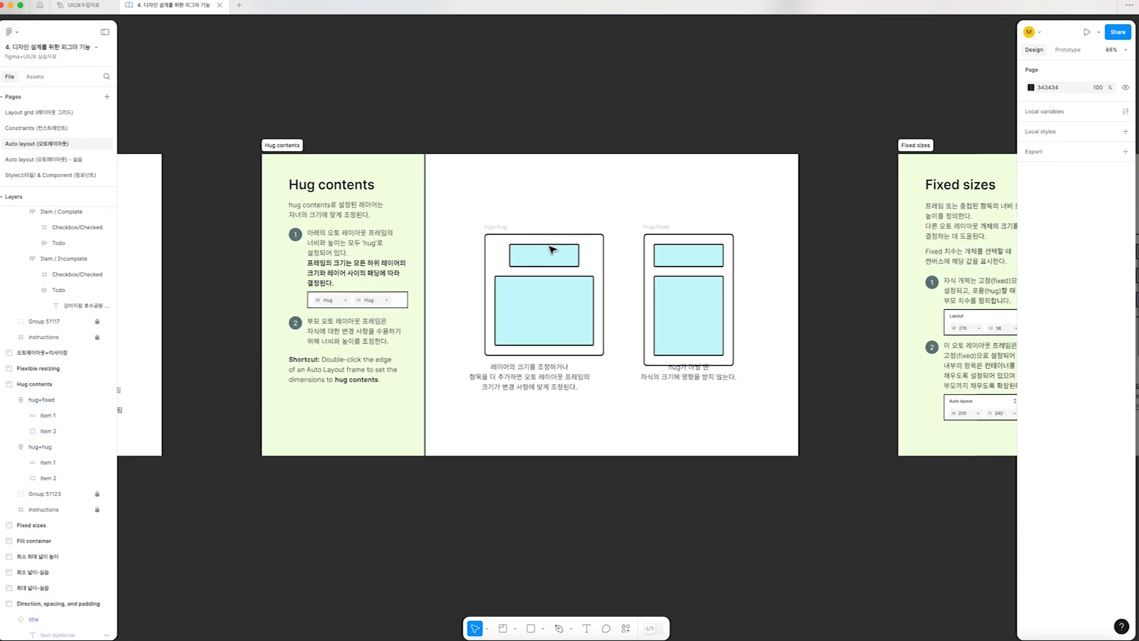
scroll(552, 250, "right", 2)
scroll(551, 249, "right", 5)
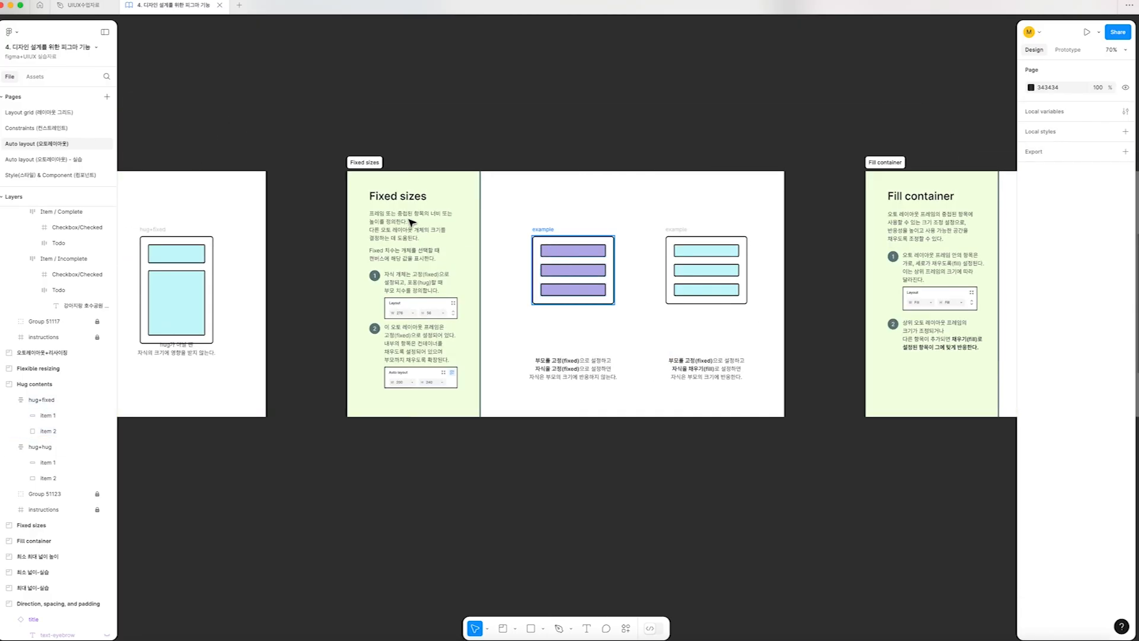
scroll(439, 238, "up", 5)
left_click_drag(520, 215, 378, 184)
scroll(393, 192, "down", 1)
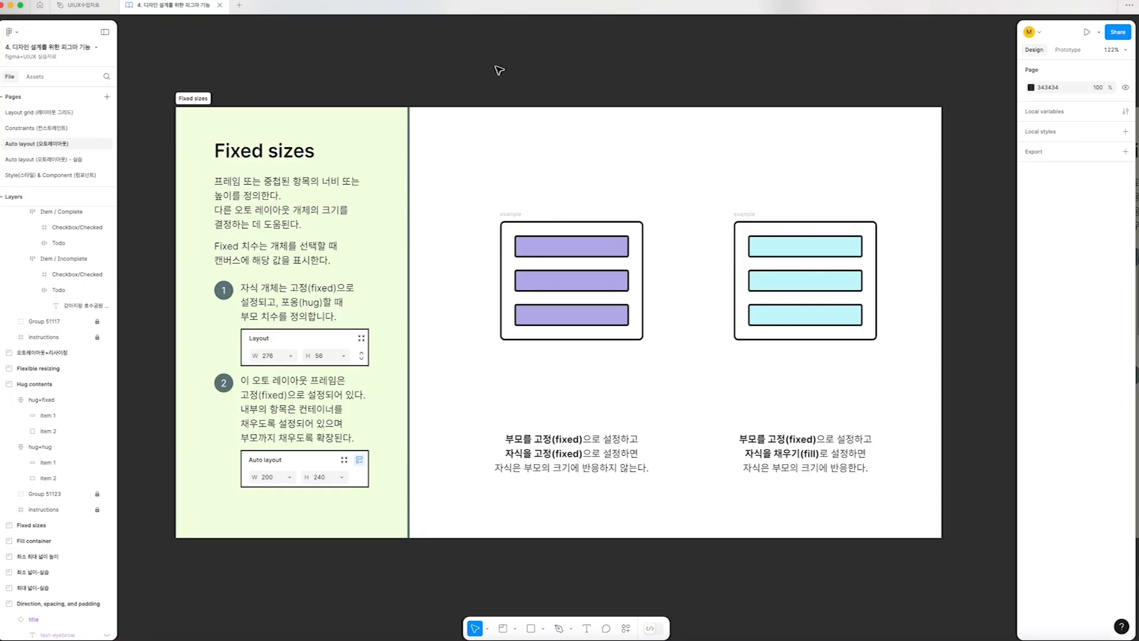
left_click(512, 218)
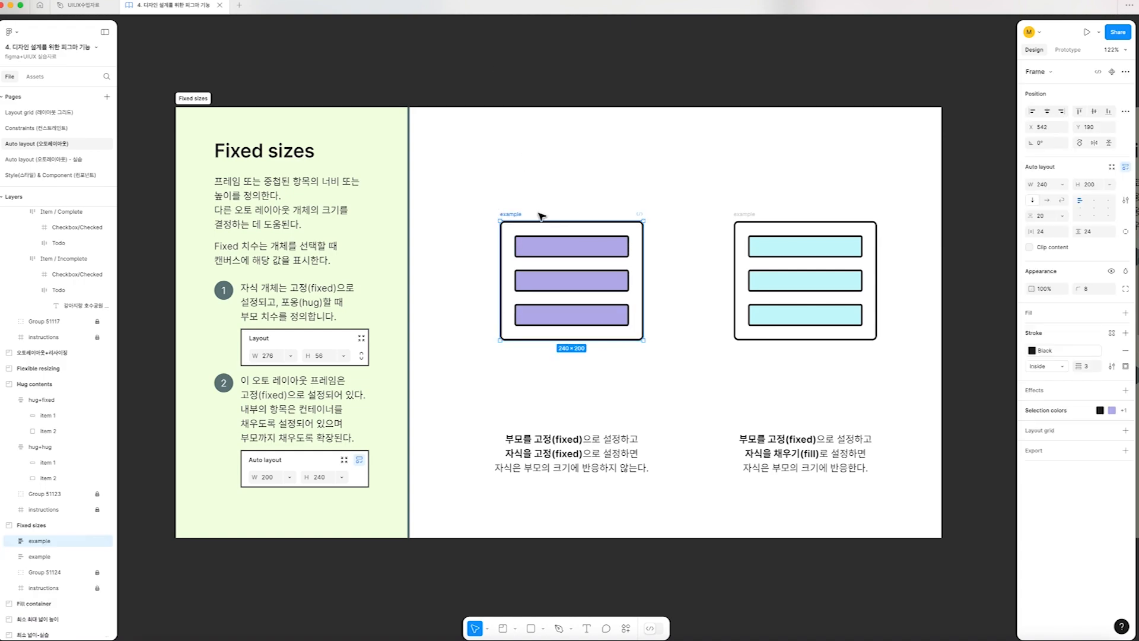
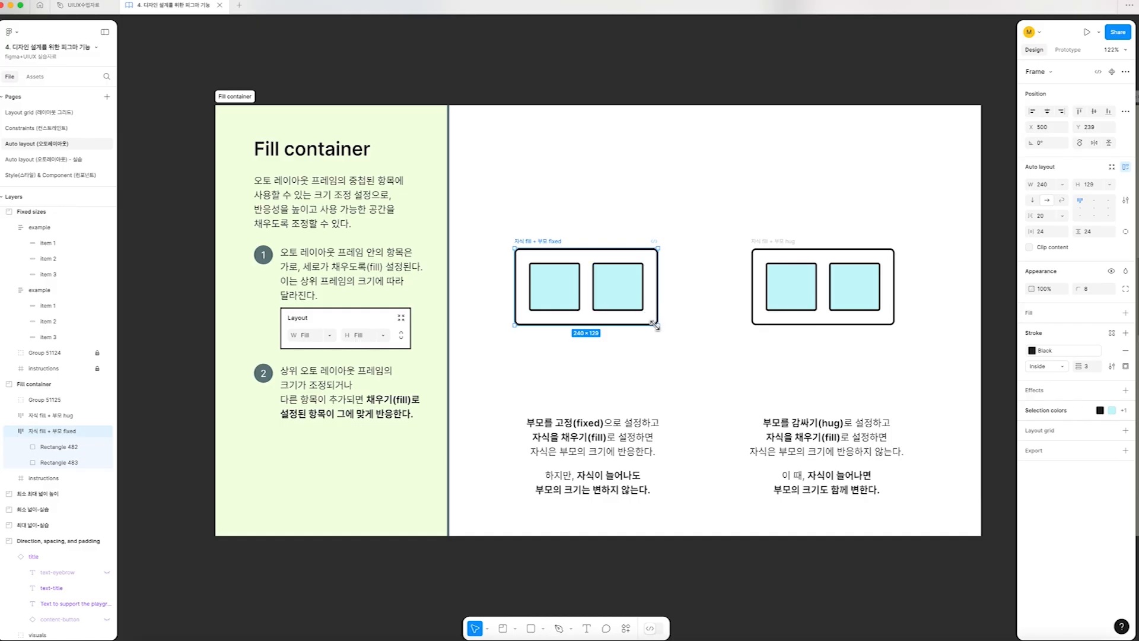
Try enlarging the "자식 fill + 부모 fixed" frame to about 294 × 147, and undo the resize
left_click_drag(658, 326, 690, 337)
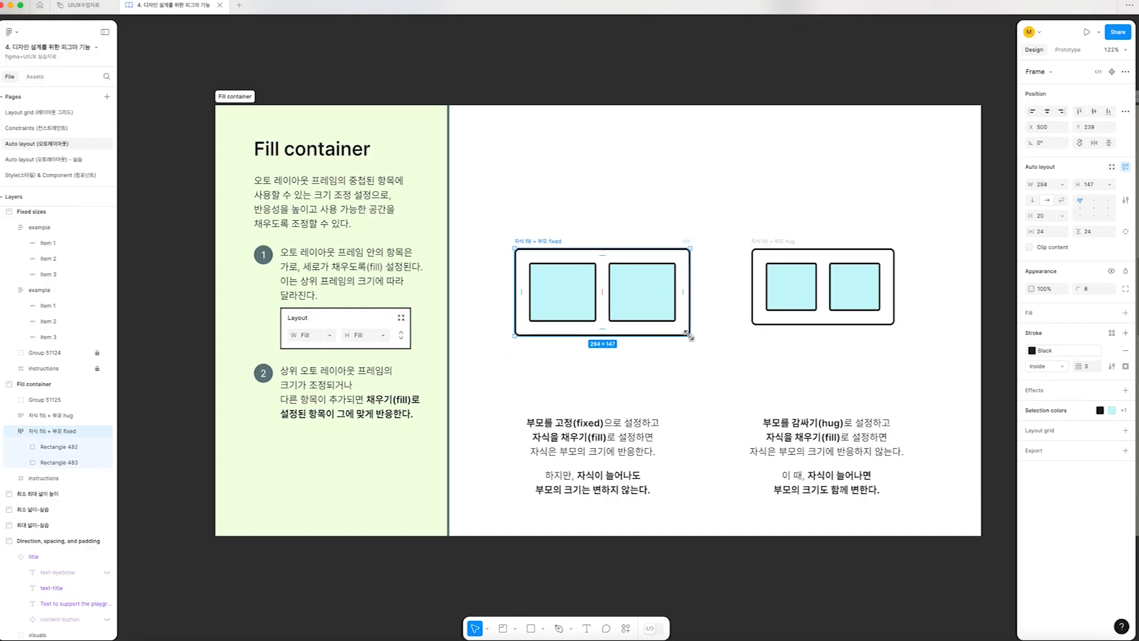
key("ctrl+z")
Duplicate the first rectangle of the "자식 fill + 부모 fixed" frame and place the copy between its two rectangles
left_click(547, 297)
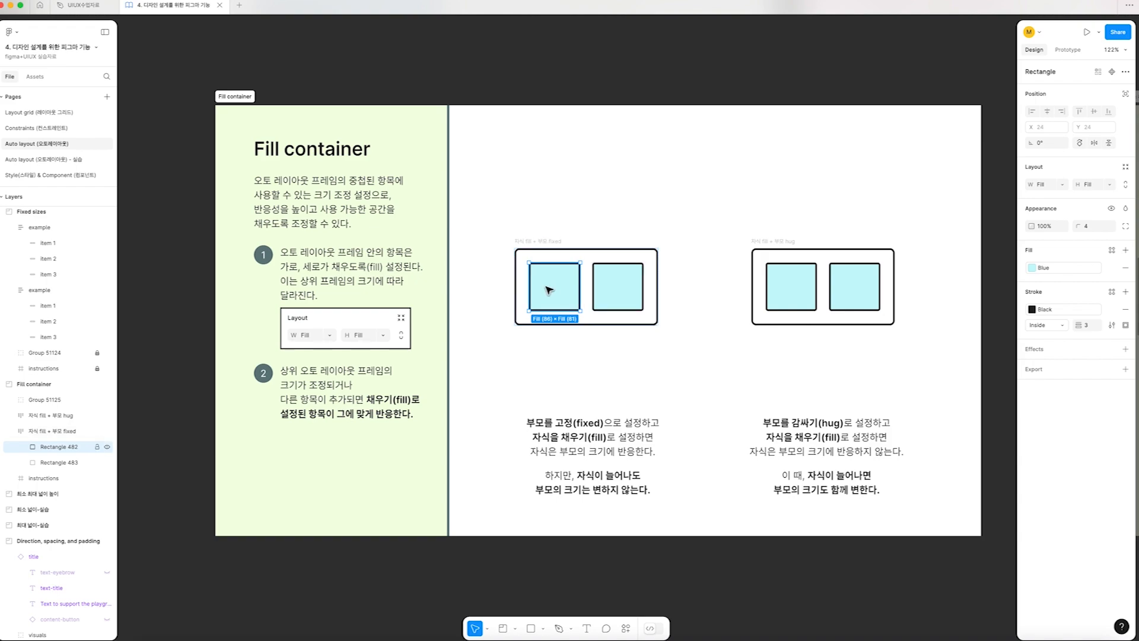
left_click_drag(555, 290, 586, 291)
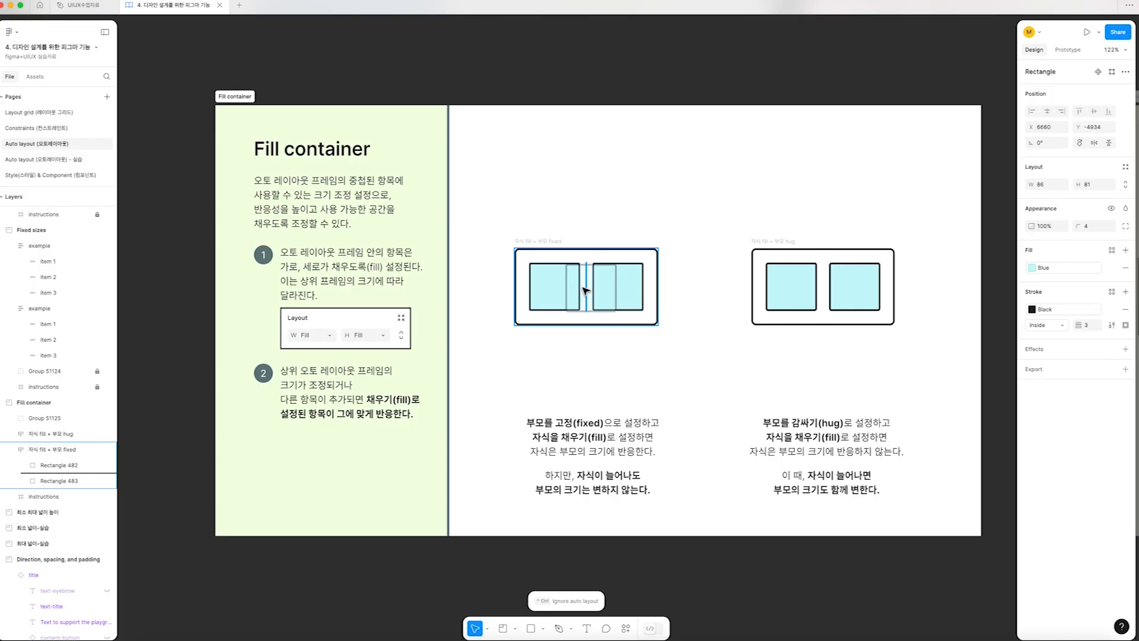
left_click_drag(586, 290, 586, 291)
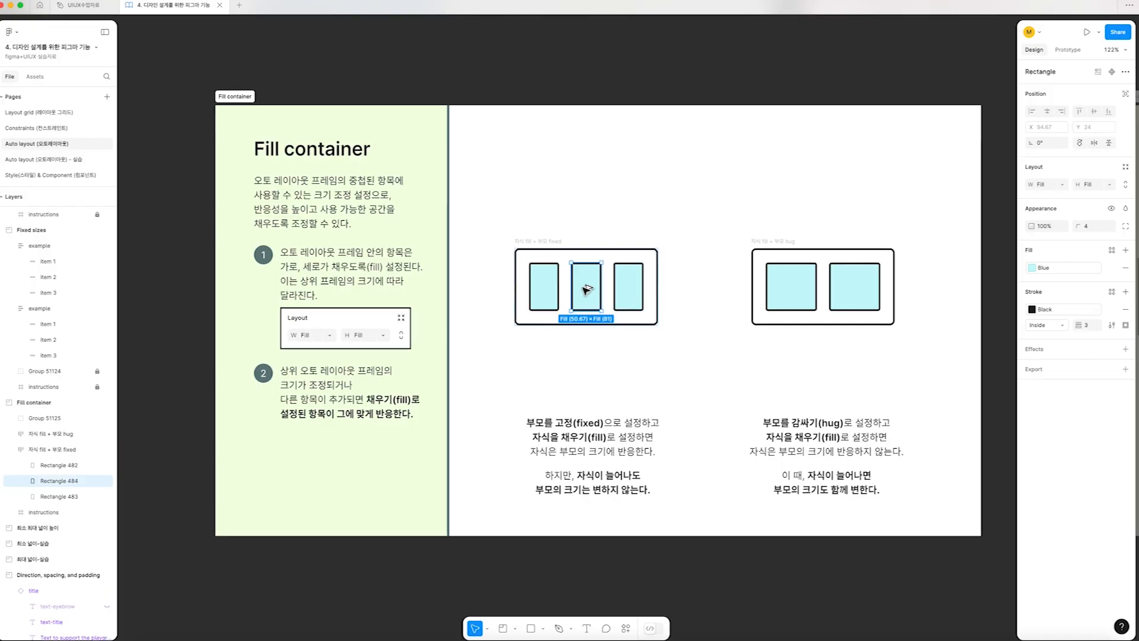
Compare the sizing settings of the "자식 fill + 부모 fixed" frame with those of its child rectangles
left_click(671, 285)
left_click(521, 252)
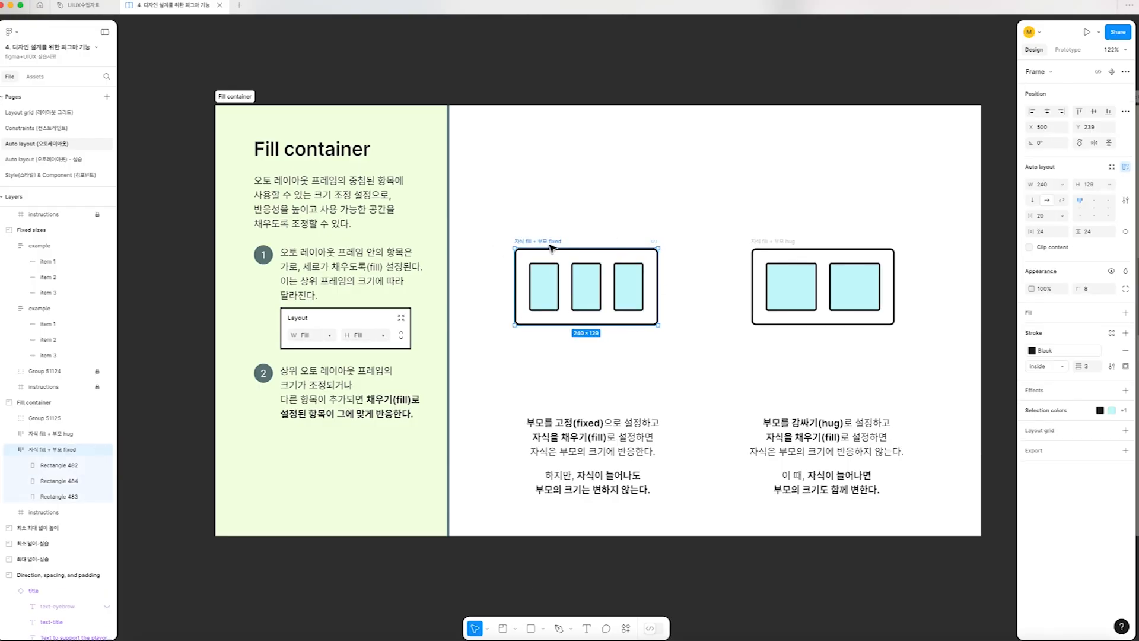
left_click(578, 225)
left_click(539, 240)
left_click(585, 279)
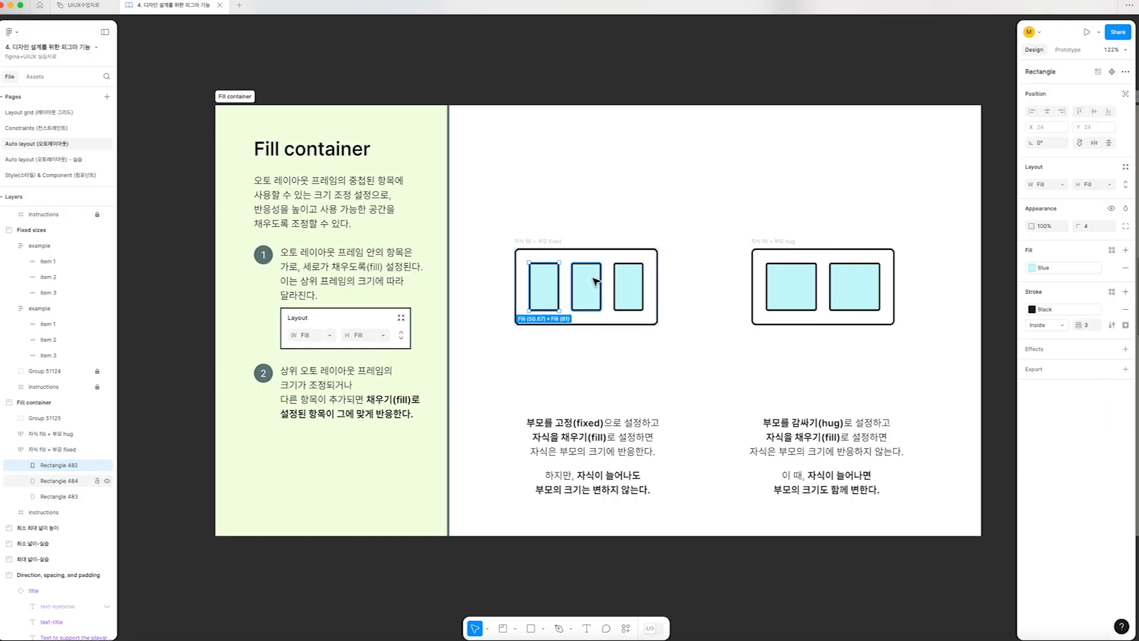
left_click(553, 255)
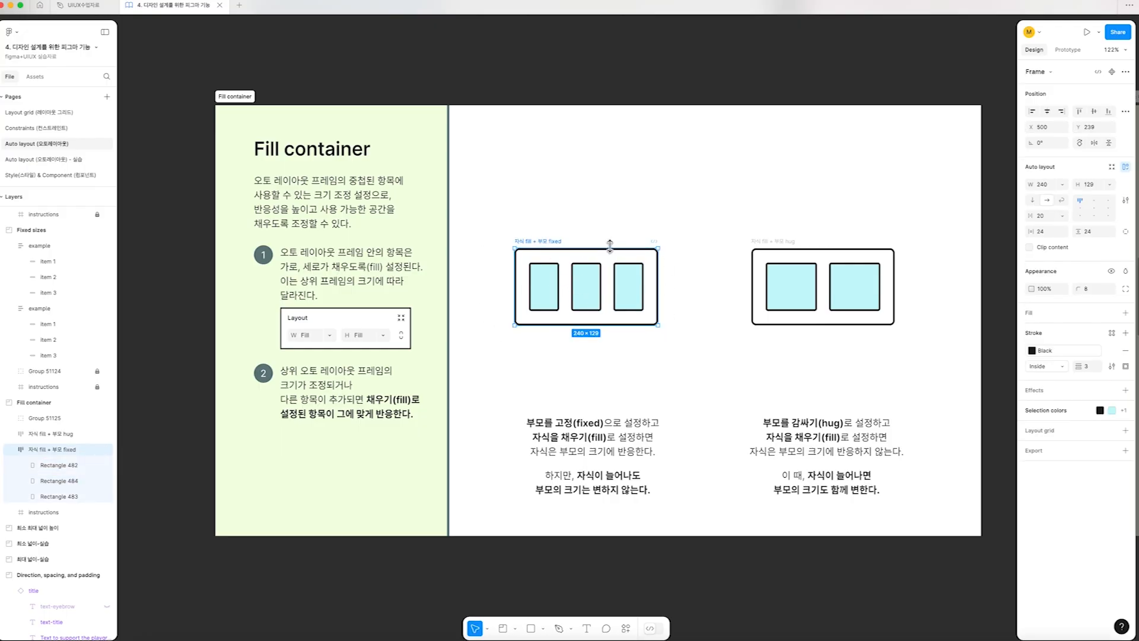
Set both rectangles in the "자식 fill + 부모 hug" frame to Fill container for width and height
scroll(623, 245, "right", 4)
left_click(657, 243)
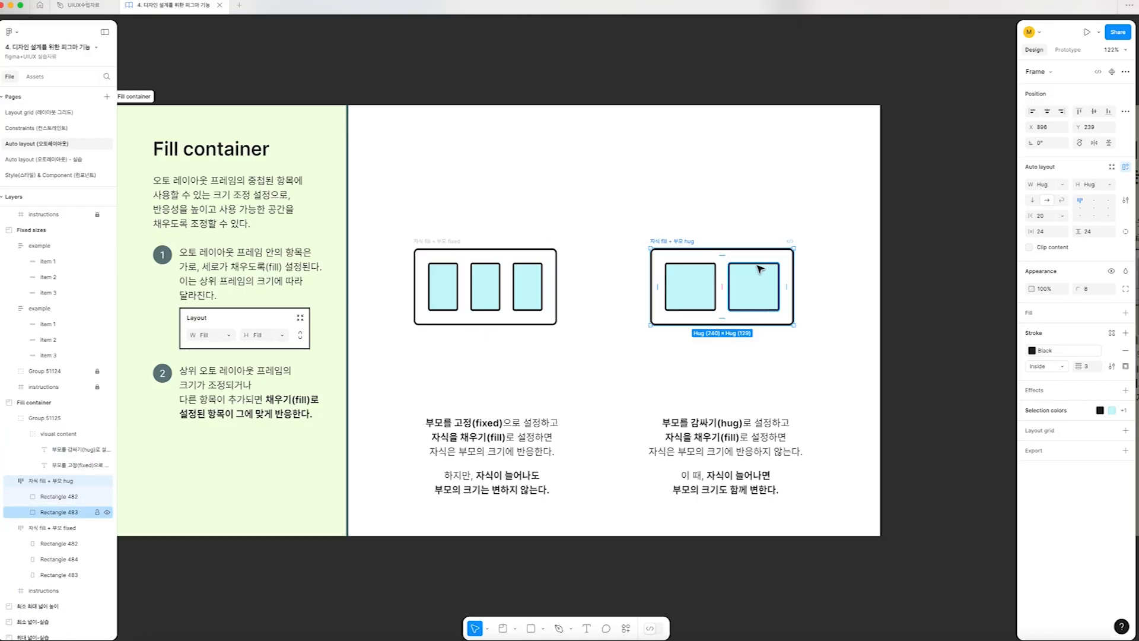
left_click(689, 289)
left_click(756, 288, "shift")
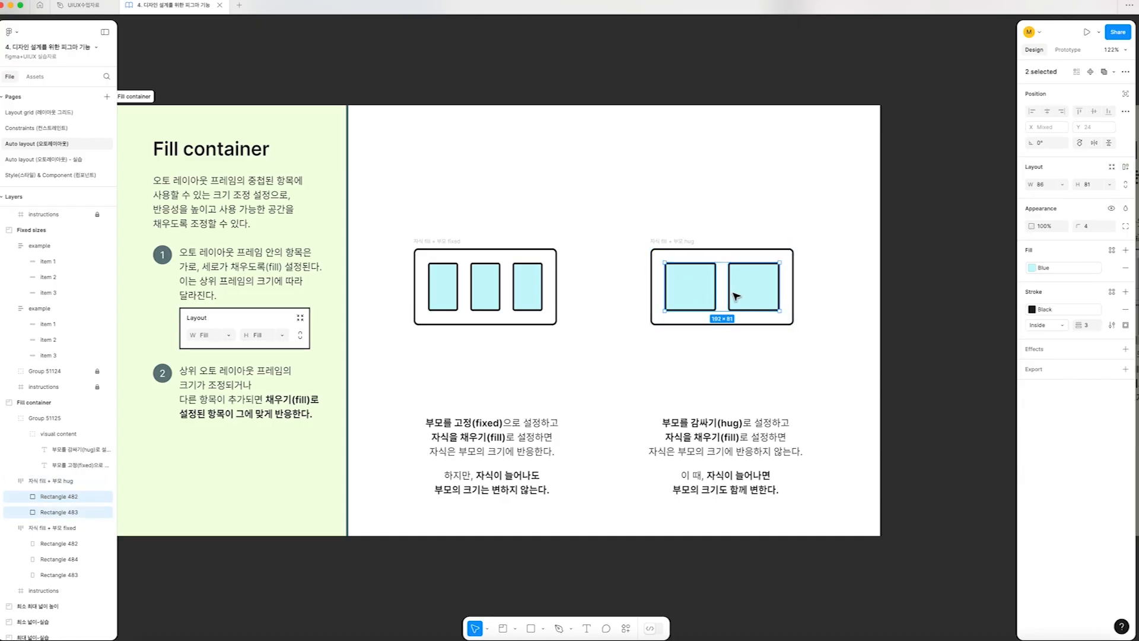
left_click(1062, 185)
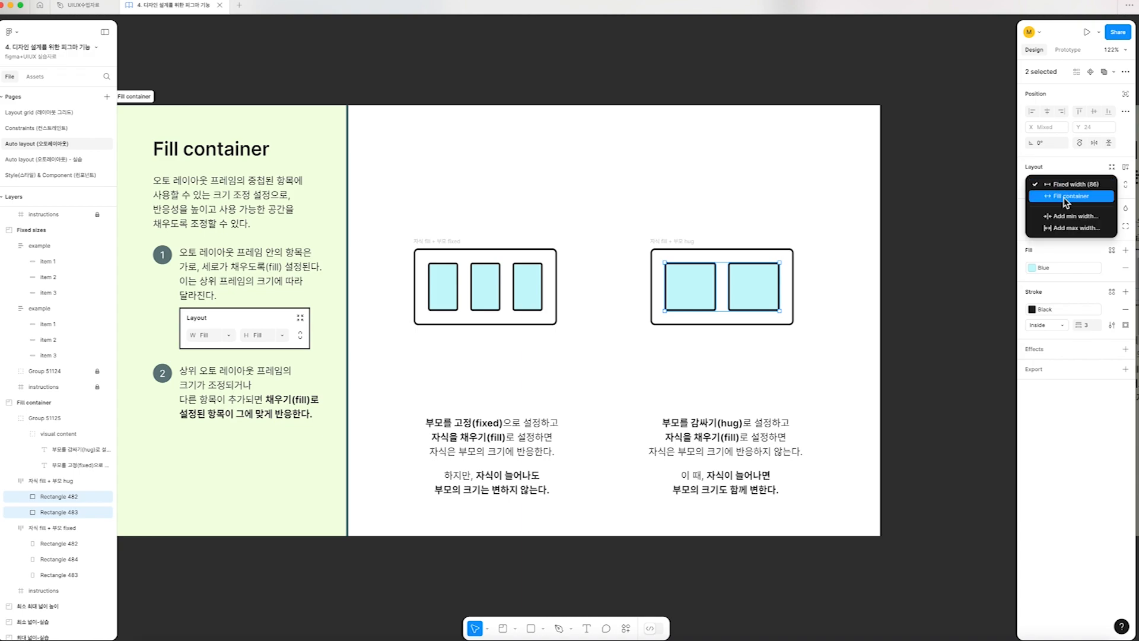
left_click(1064, 198)
left_click(1087, 184)
left_click(1087, 197)
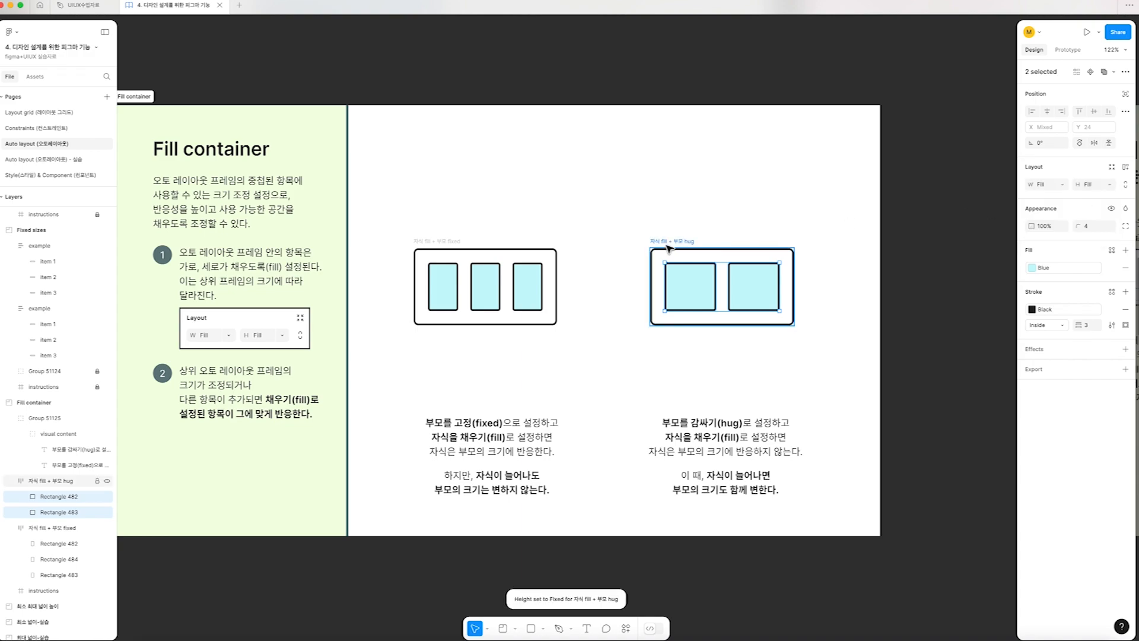
Try enlarging the "자식 fill + 부모 hug" frame to about 280 × 183, and return it to 240 × 129
left_click(687, 243)
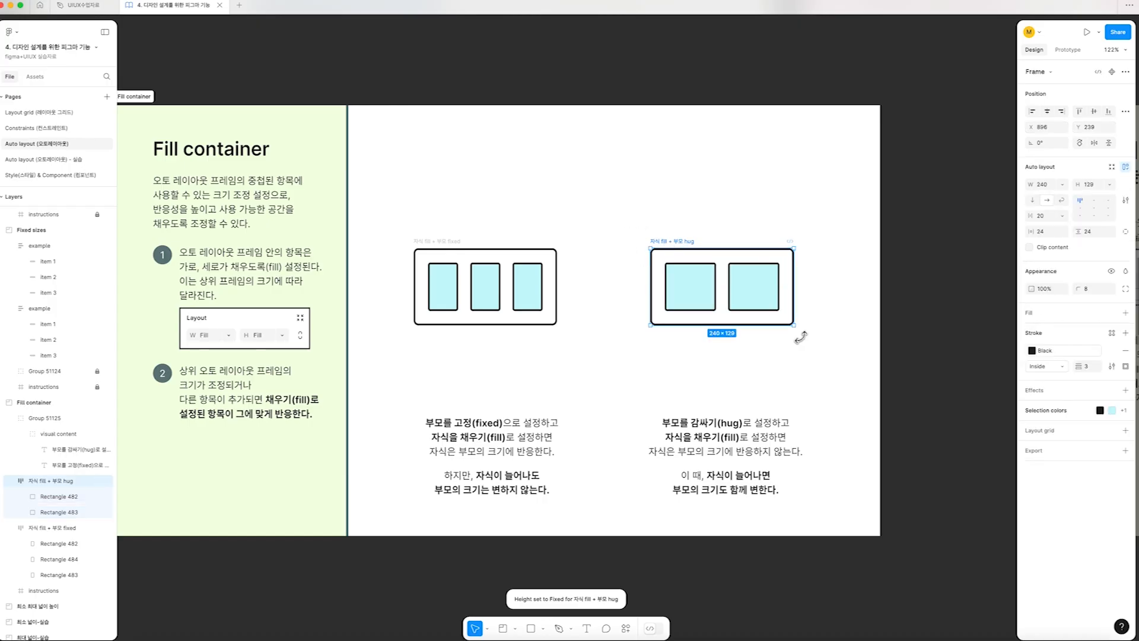
left_click_drag(794, 326, 829, 360)
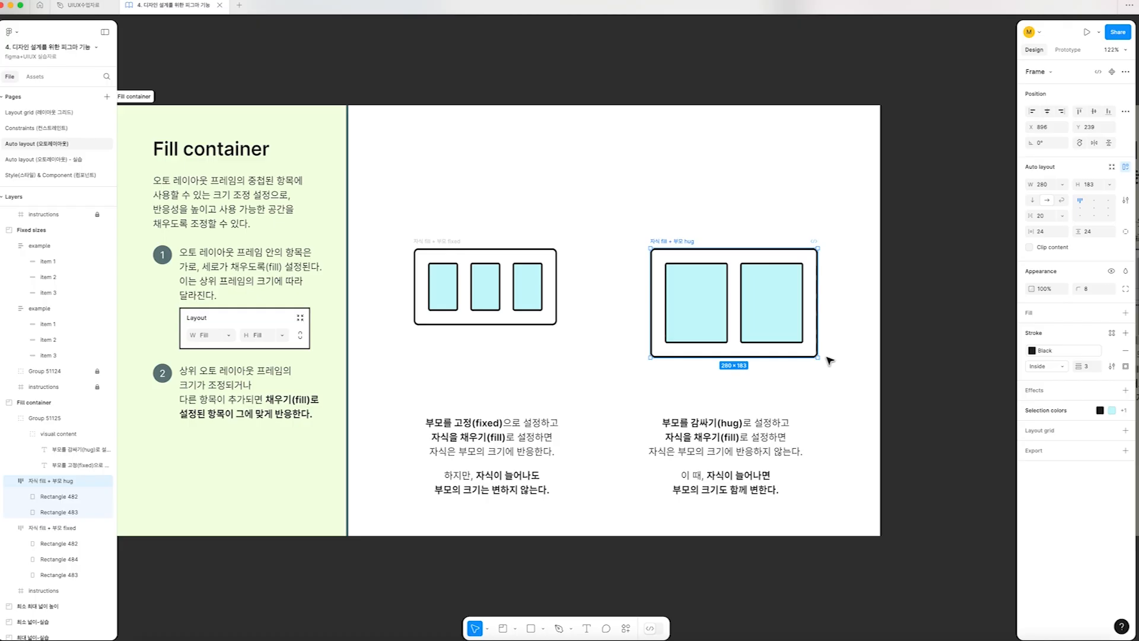
left_click_drag(828, 358, 795, 326)
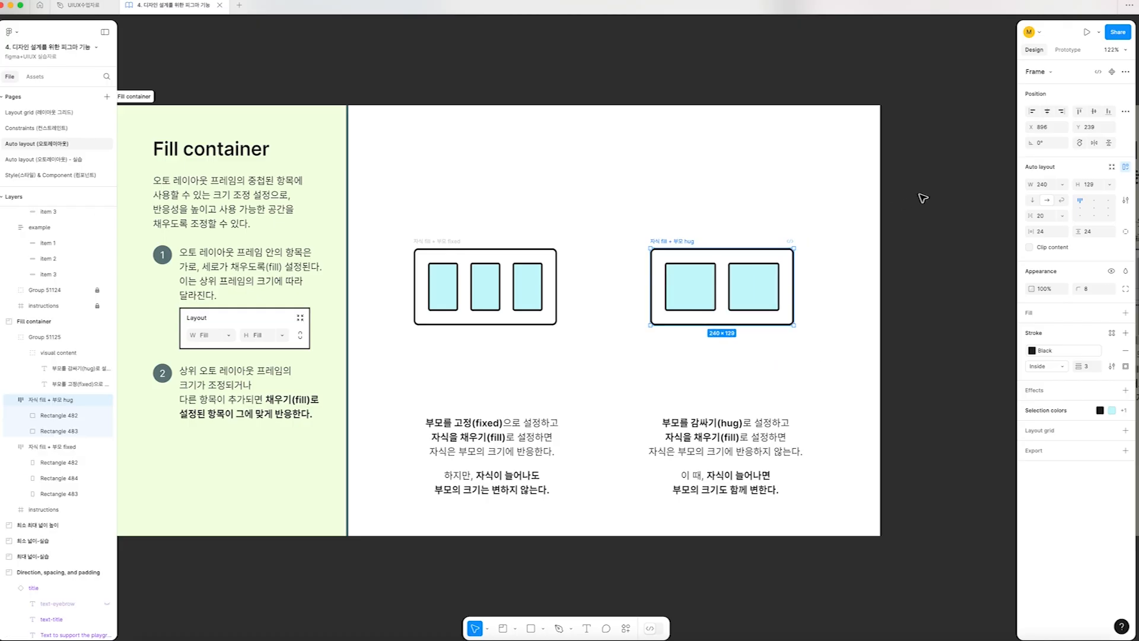
Set the "자식 fill + 부모 hug" frame to Hug contents in both directions, and duplicate its first rectangle between the two
left_click(1061, 185)
left_click(1071, 196)
left_click(1081, 184)
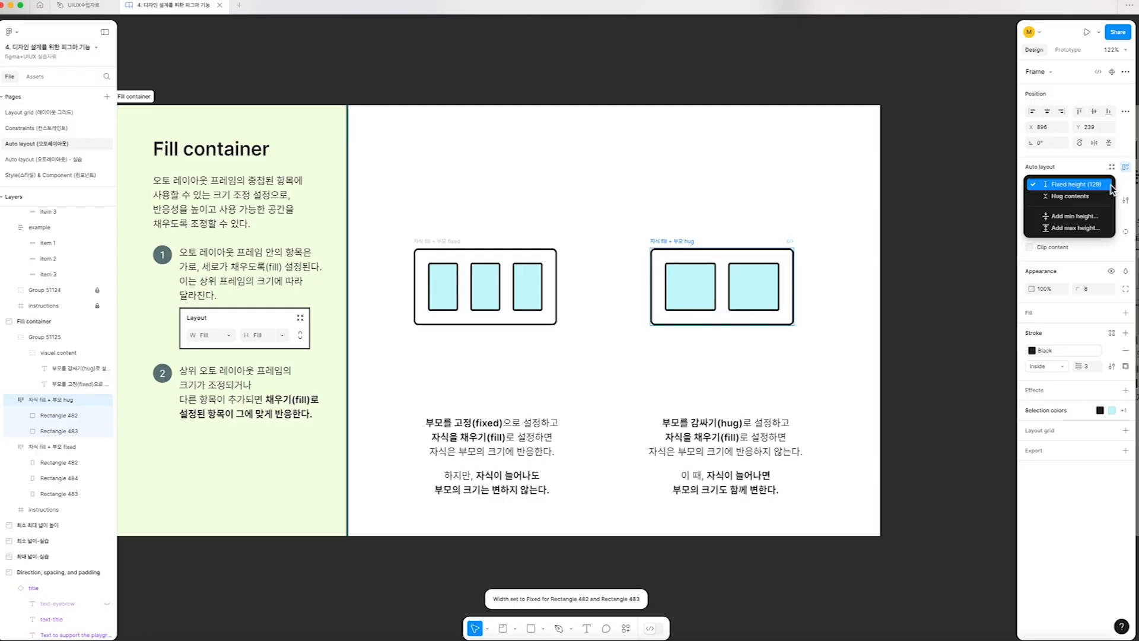
left_click(1071, 196)
left_click_drag(691, 288, 743, 303)
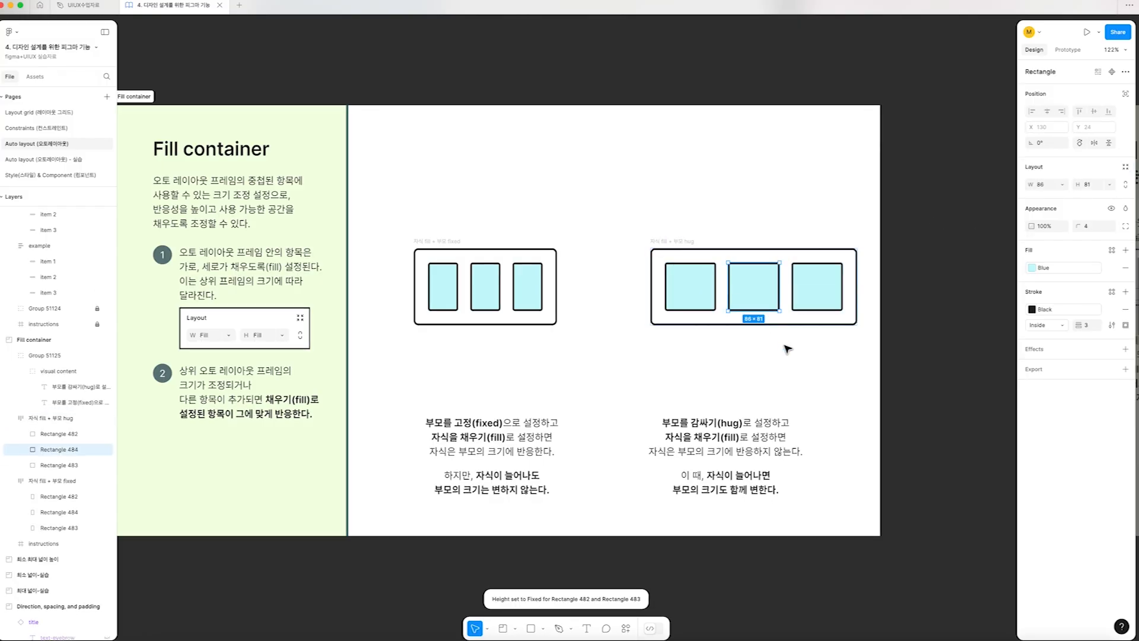
Examine the sizing settings and width options of the "자식 fill + 부모 hug" frame and its rectangles
left_click(652, 242)
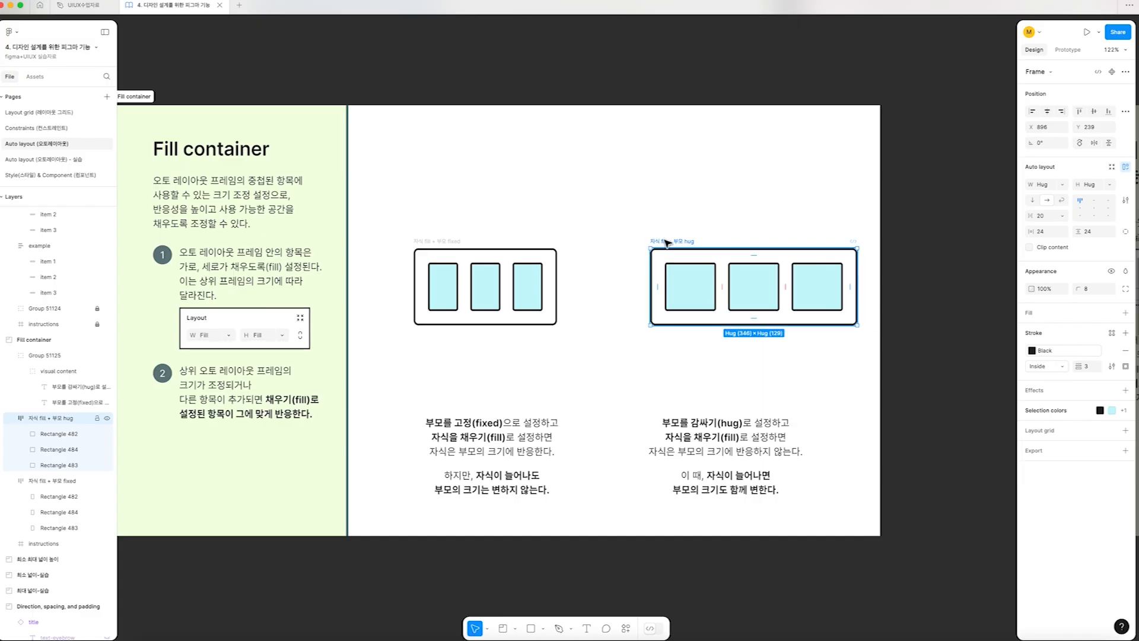
left_click(683, 292)
left_click(775, 286)
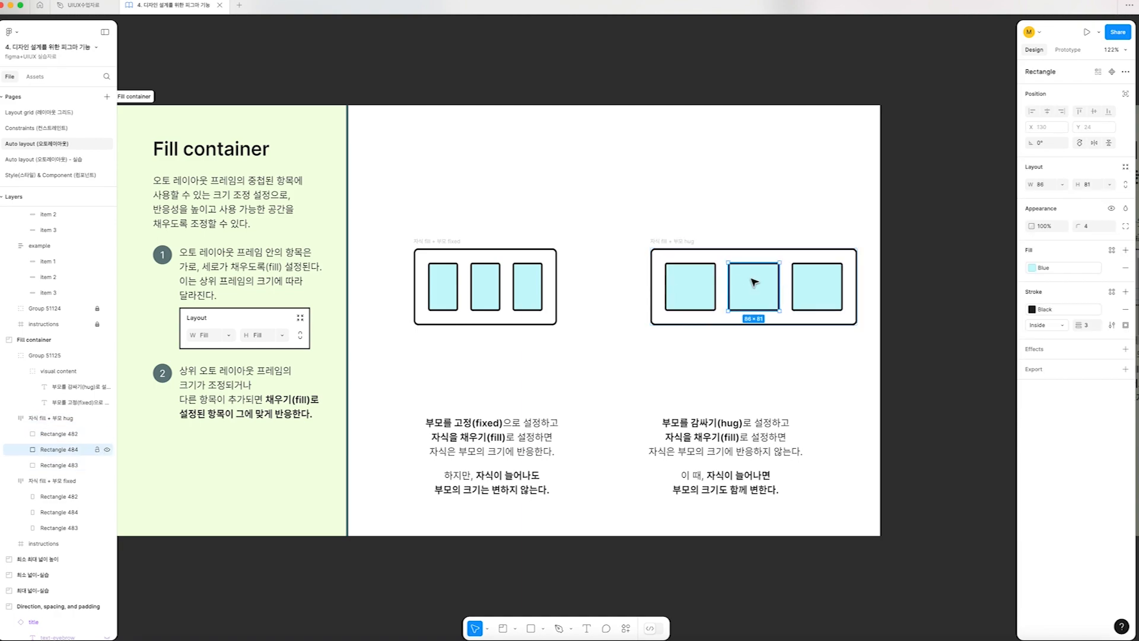
left_click(650, 239)
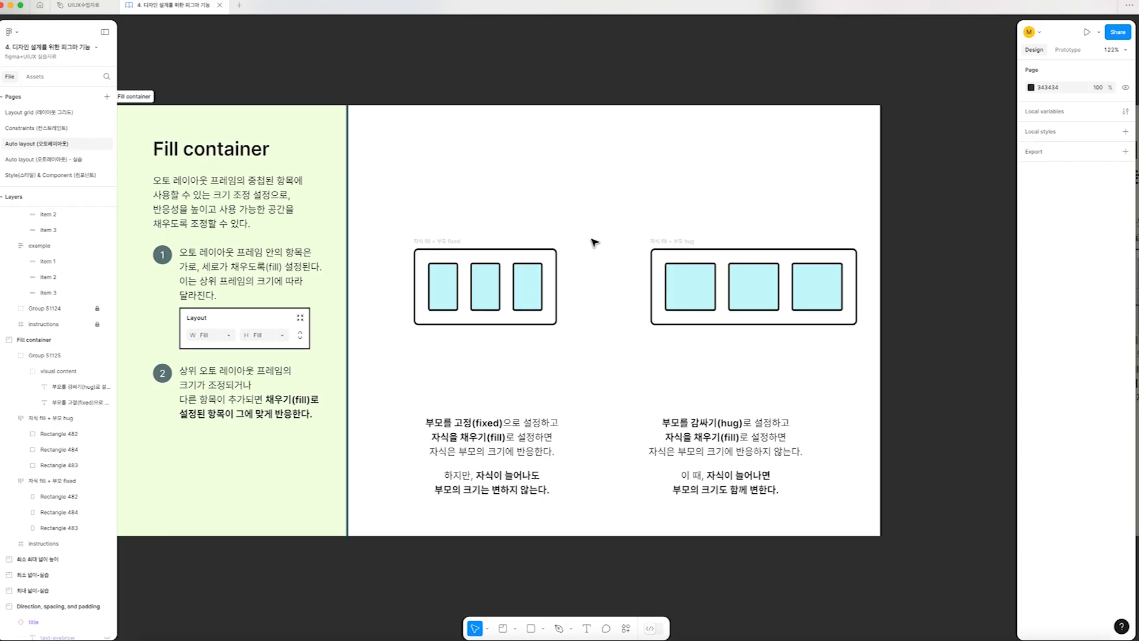
left_click(660, 251)
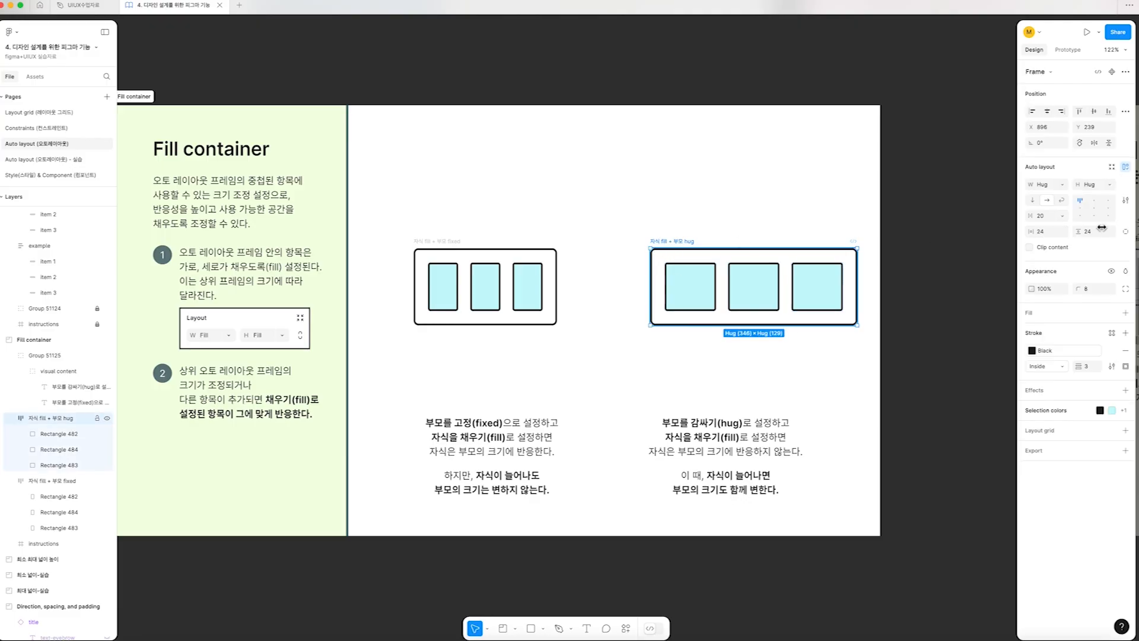
left_click(1046, 185)
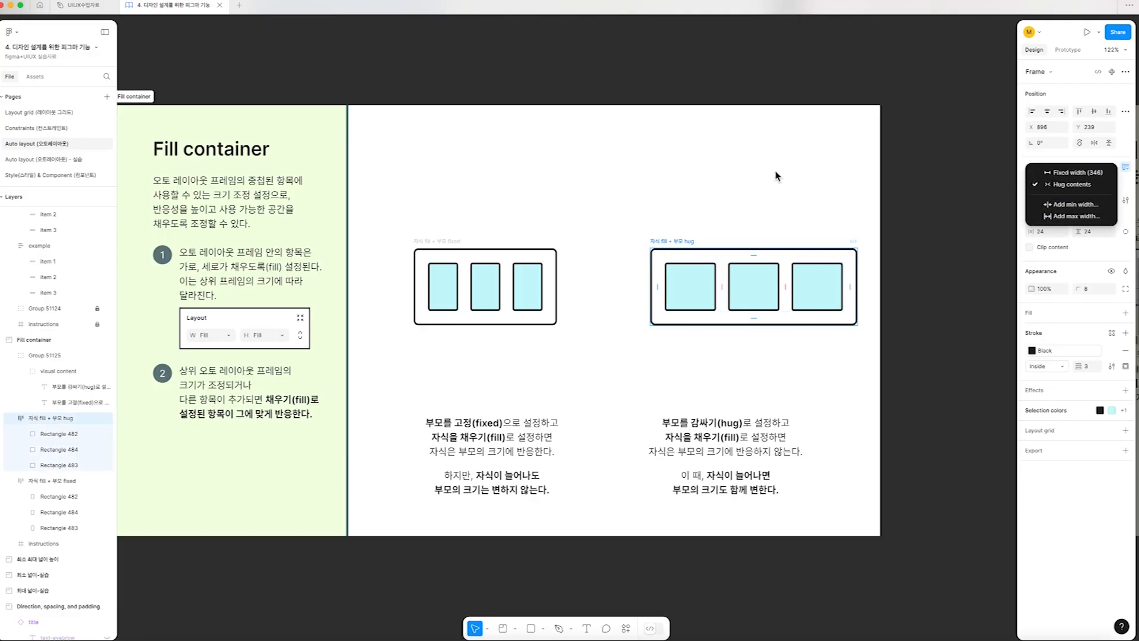
left_click(729, 220)
left_click(689, 300)
left_click(1061, 184)
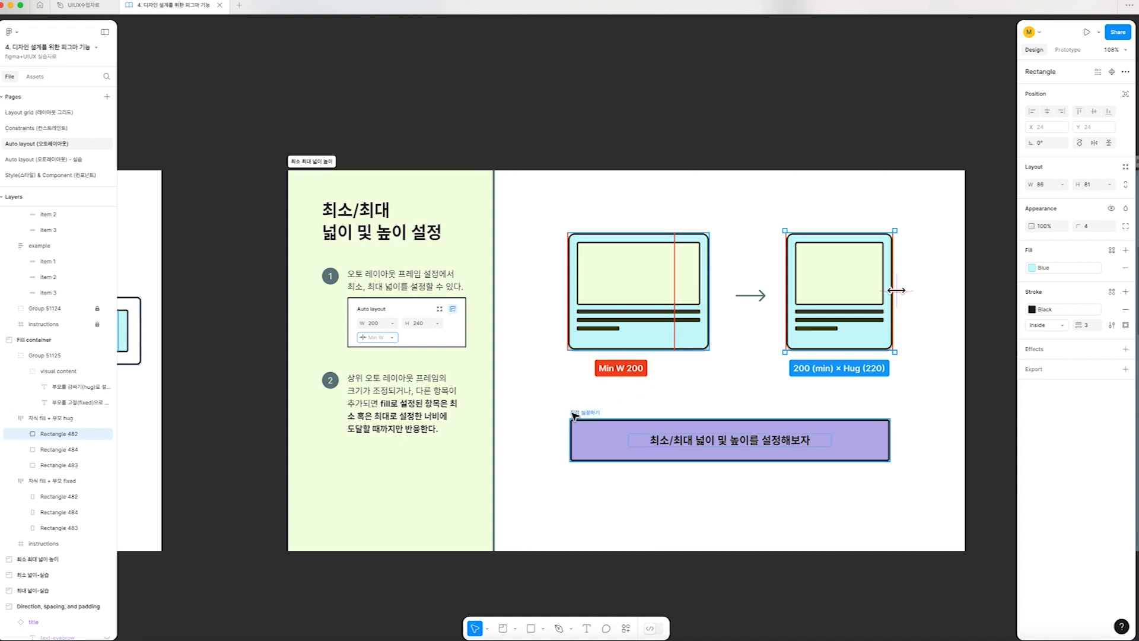
In the minimum/maximum size section, narrow the purple "직접 설정하기" frame to about 262, and widen it to 358
left_click(728, 437)
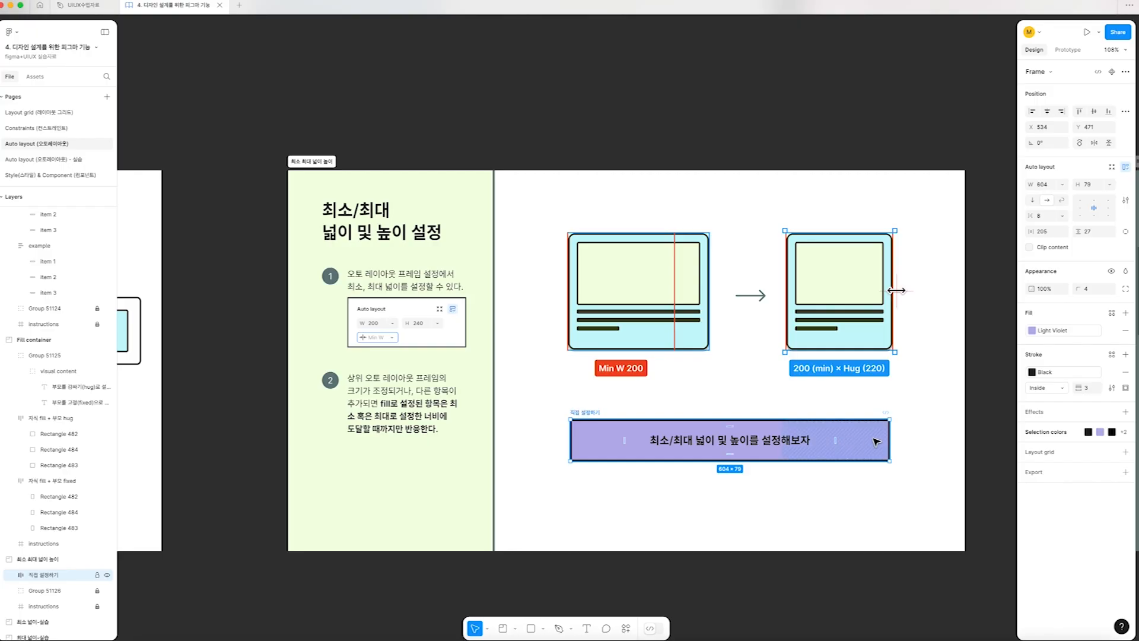
left_click_drag(890, 439, 708, 439)
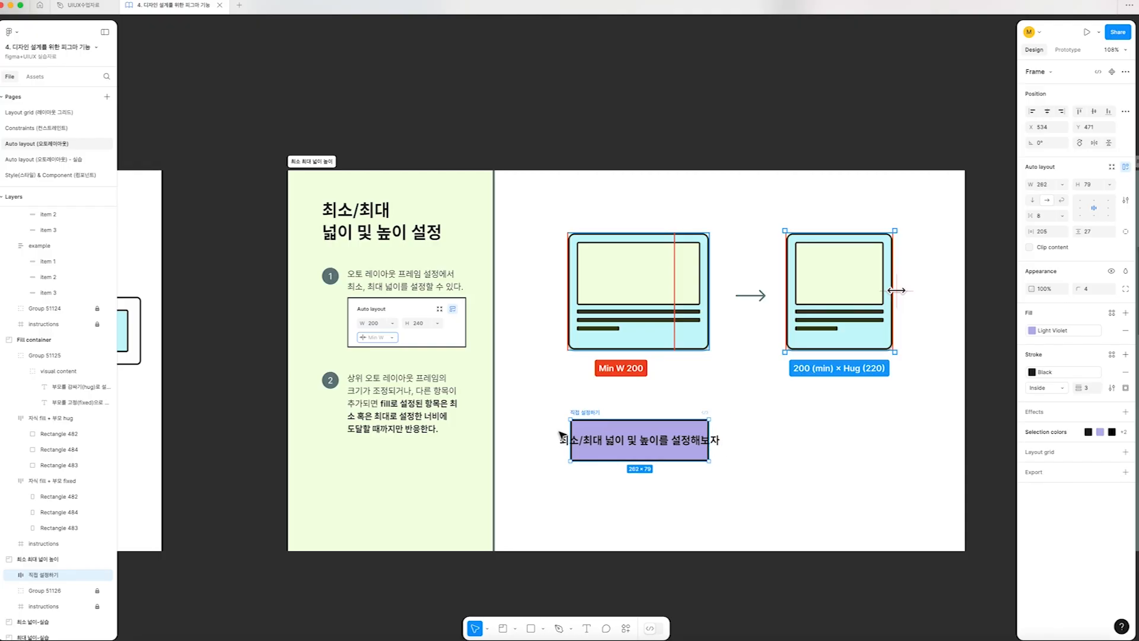
left_click_drag(711, 437, 760, 437)
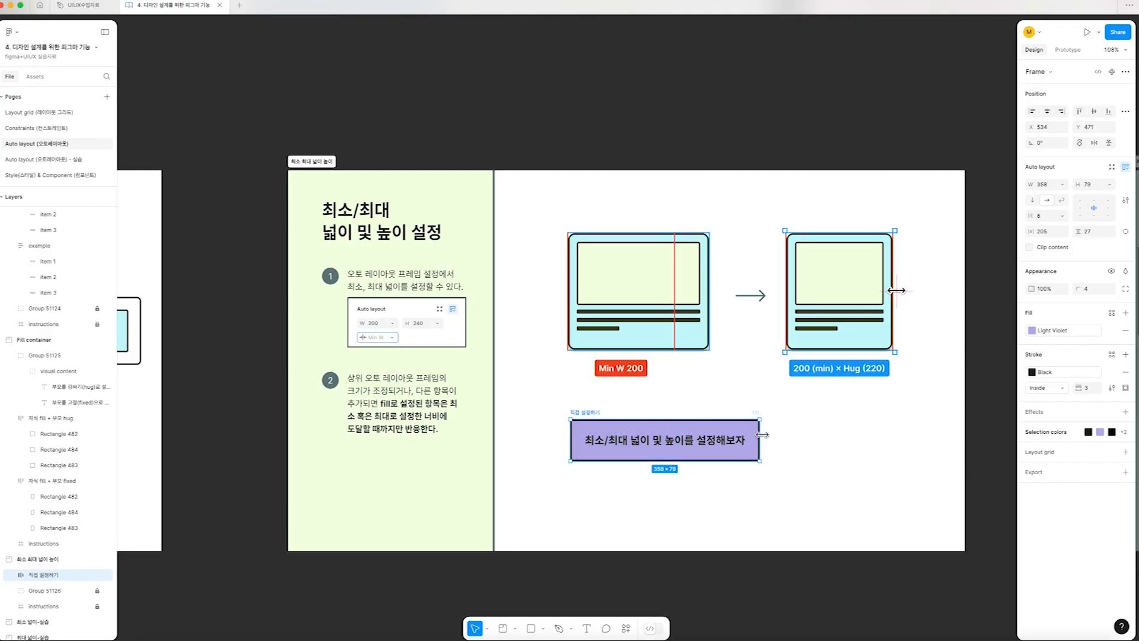
Add a minimum width of 358 to the purple "직접 설정하기" frame
left_click(1035, 184)
left_click(1063, 185)
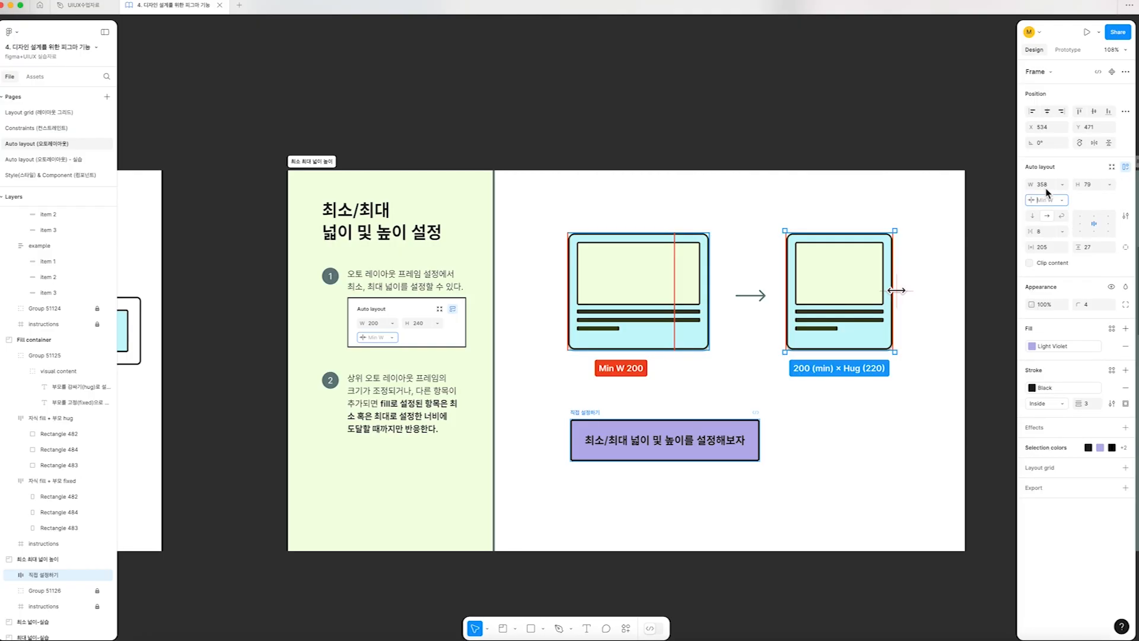
type("358")
key("Return")
Try narrowing the purple frame below its minimum width, and widen it to about 617
left_click_drag(760, 438, 694, 453)
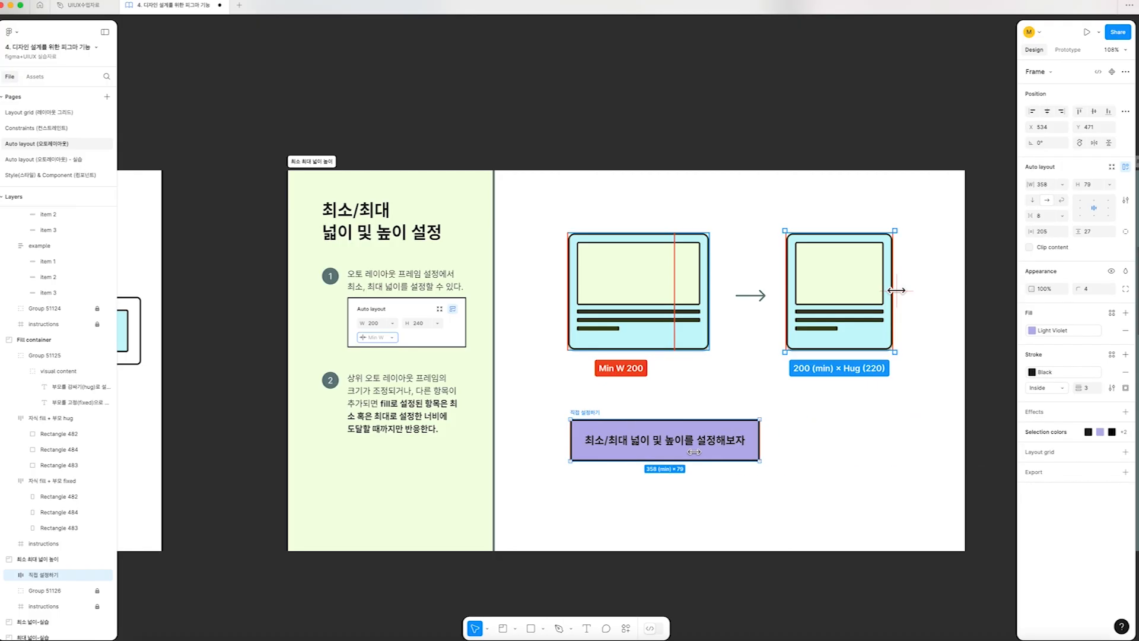
left_click_drag(767, 448, 895, 445)
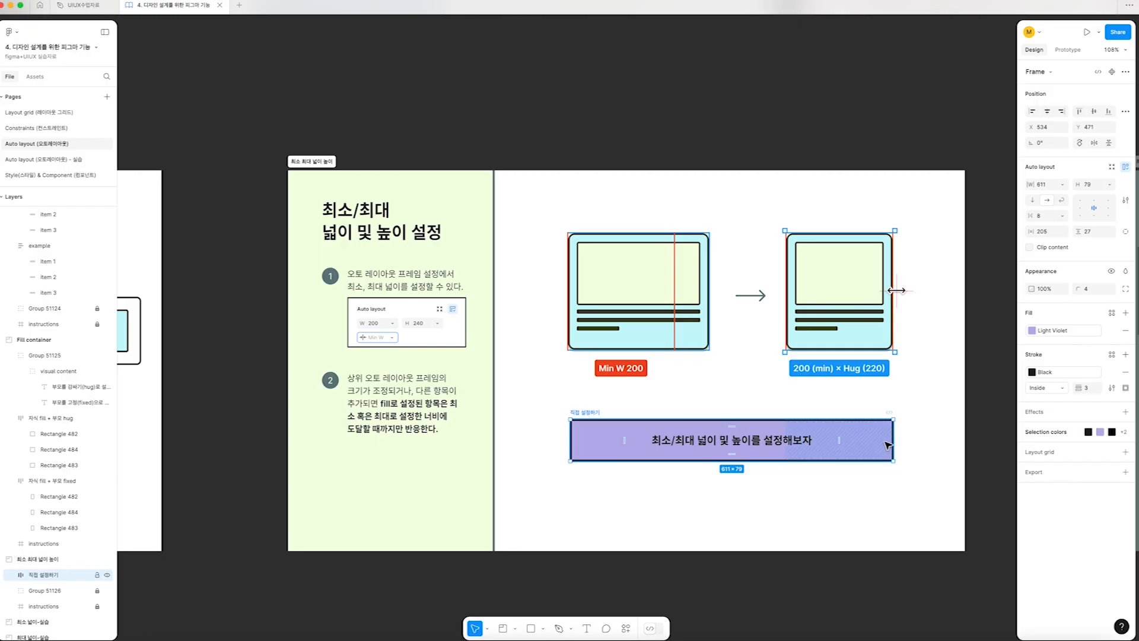
left_click_drag(893, 443, 897, 439)
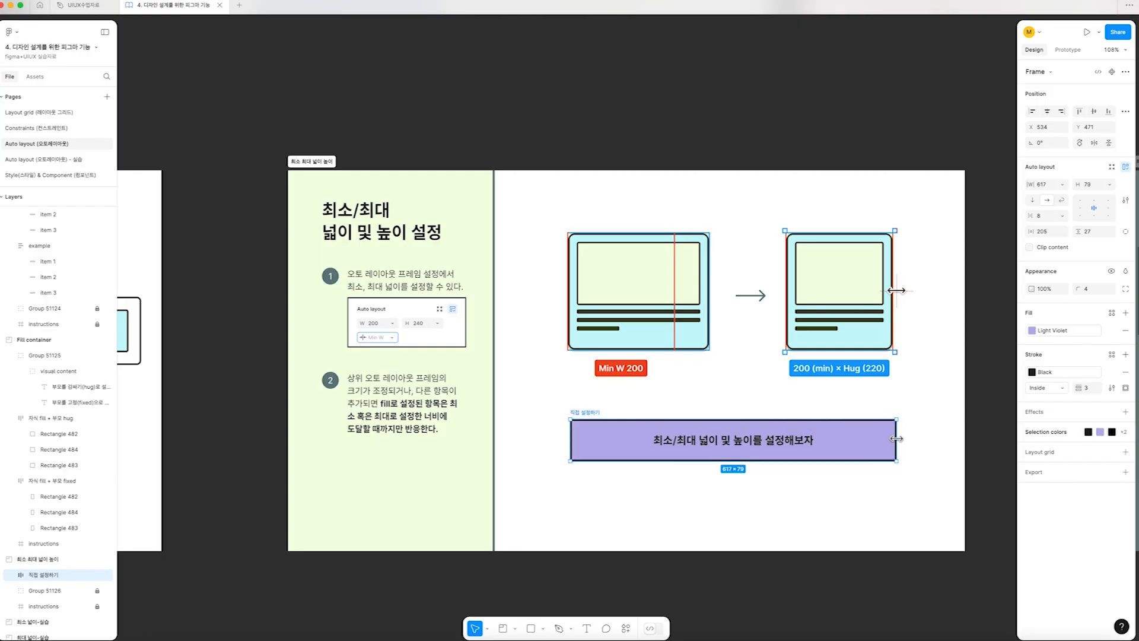
Add a maximum width of 617 to the purple frame and test resizing it against its width limits
left_click(1063, 184)
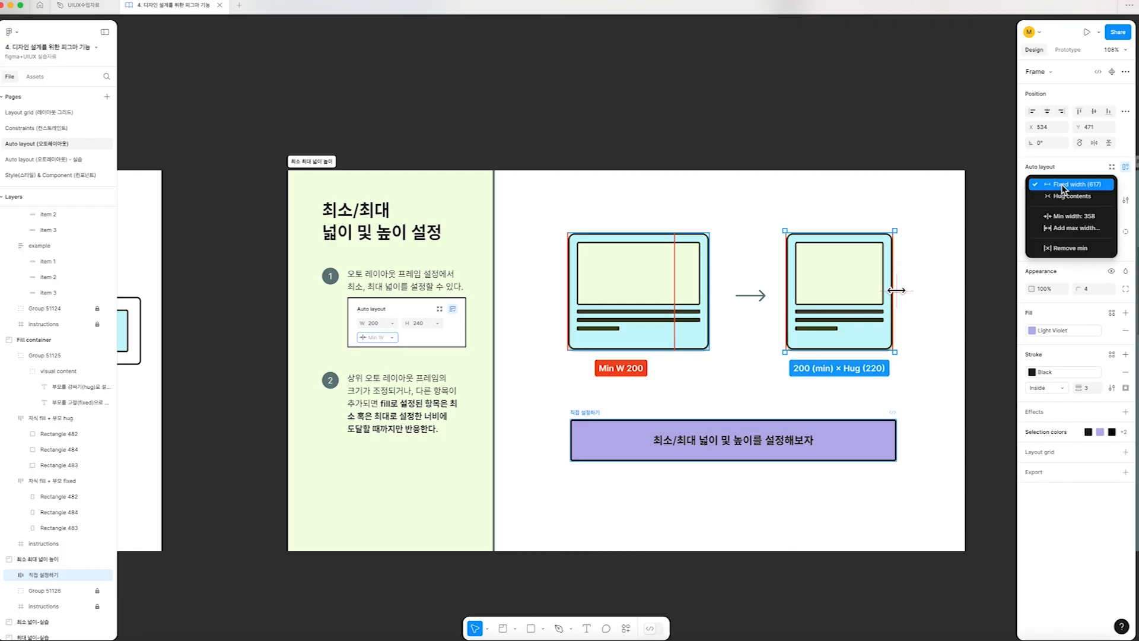
left_click(1086, 229)
type("61")
key("Return")
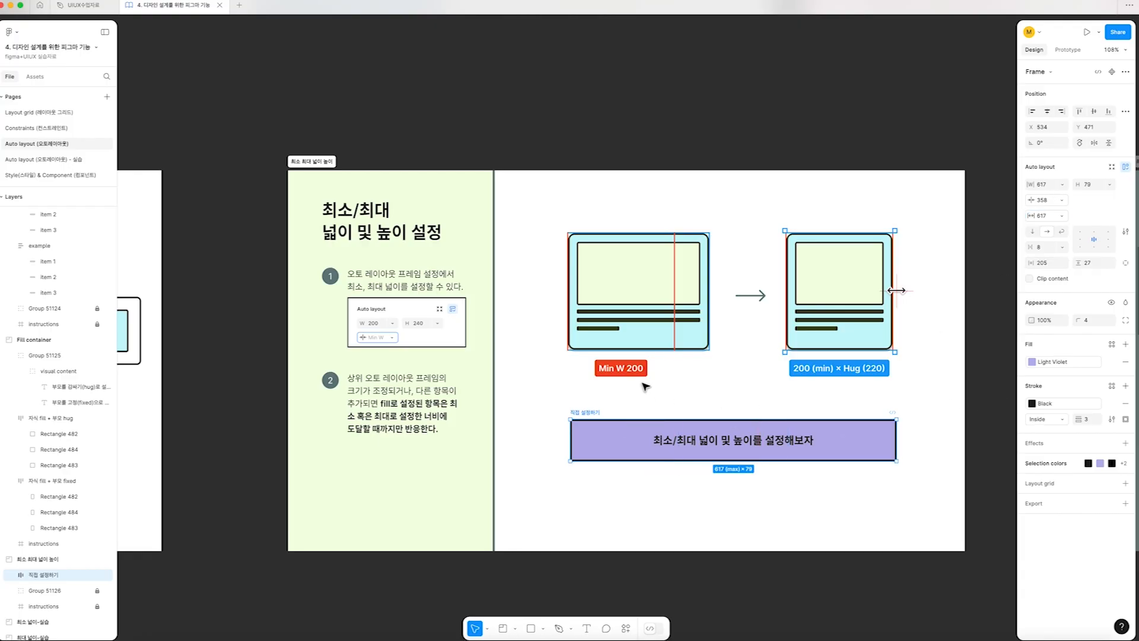
mouse_move(896, 440)
left_mouse_down()
mouse_move(706, 439)
mouse_move(896, 437)
left_mouse_up()
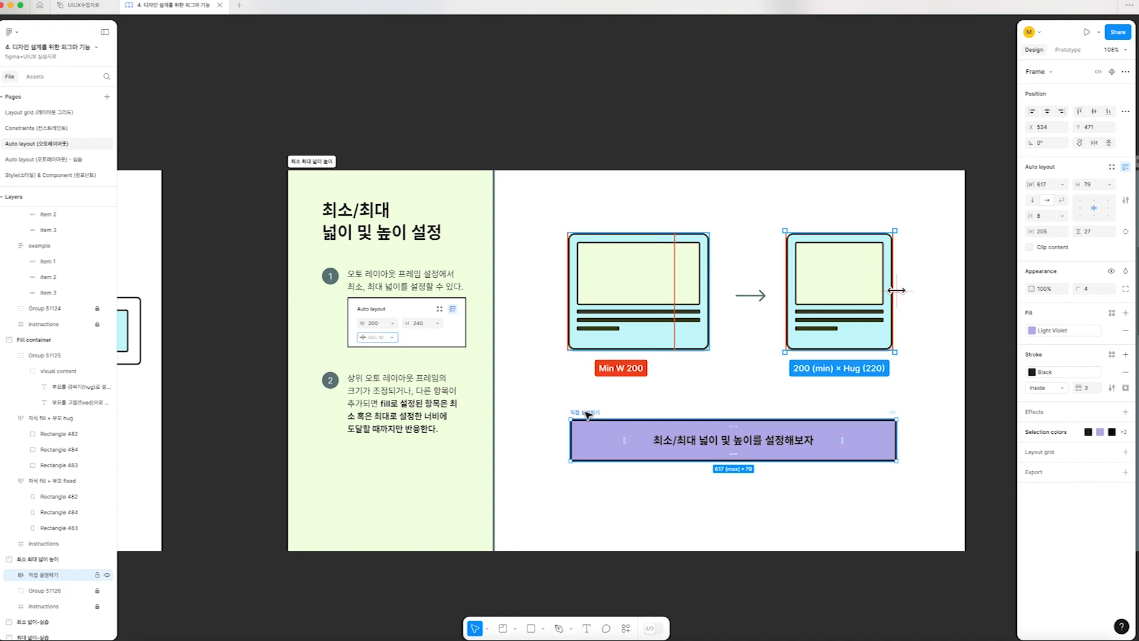
Remove the purple frame's minimum and maximum width, test its resizing, and open its height sizing options
left_click(1065, 185)
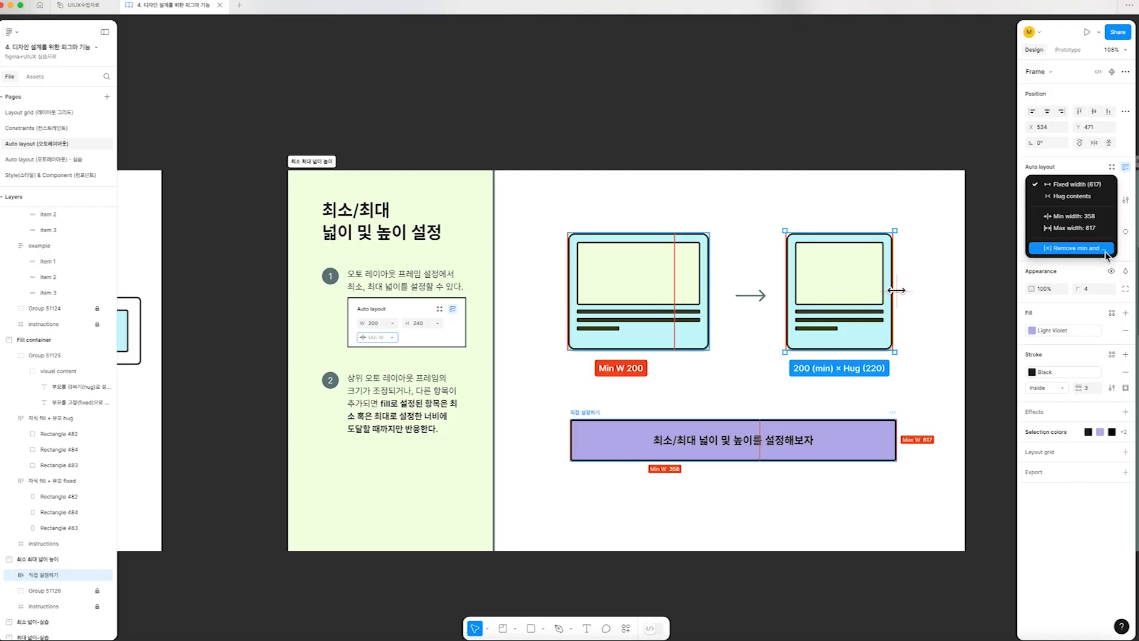
left_click(1071, 252)
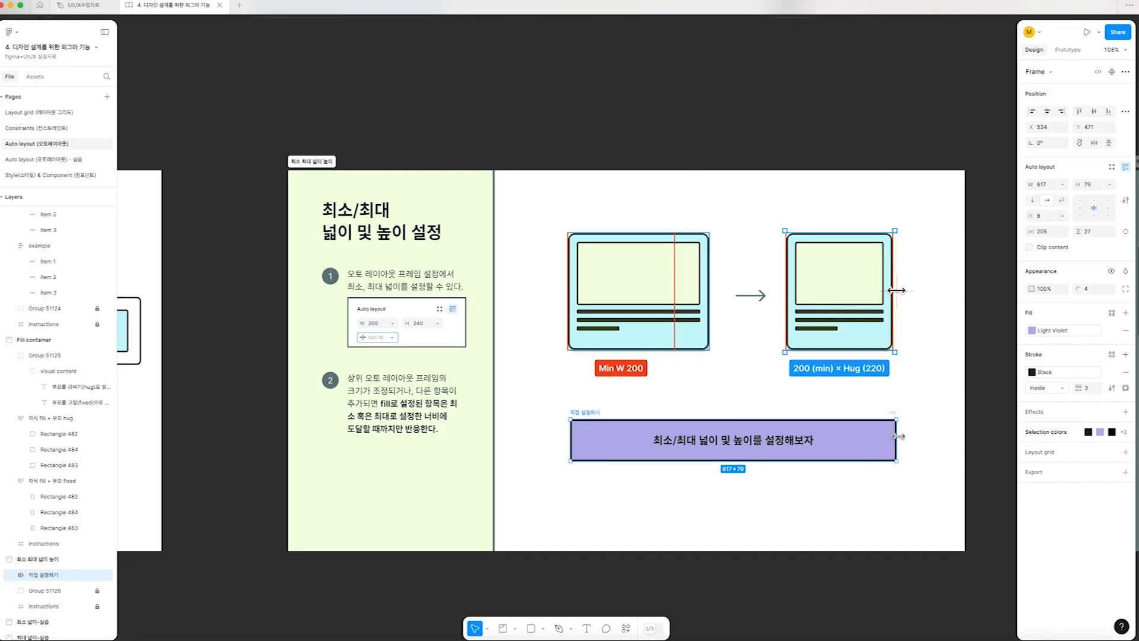
mouse_move(898, 436)
left_mouse_down()
mouse_move(695, 439)
mouse_move(934, 445)
mouse_move(898, 445)
left_mouse_up()
left_click(1109, 184)
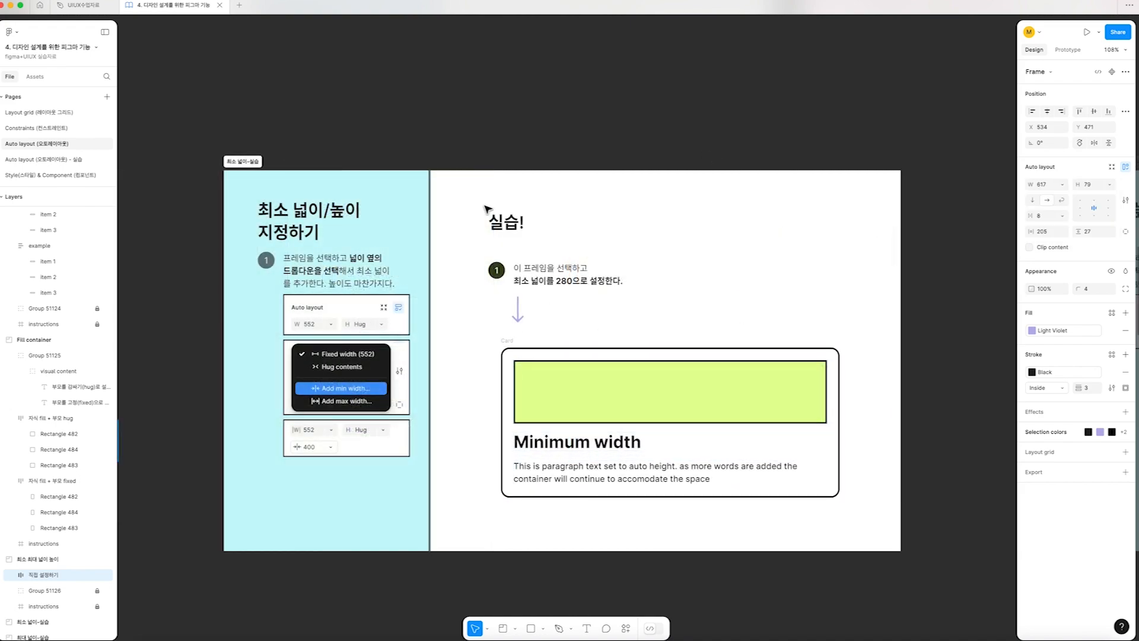
Widen the Minimum width card to about 654 and look over its width and height sizing options
left_click(502, 342)
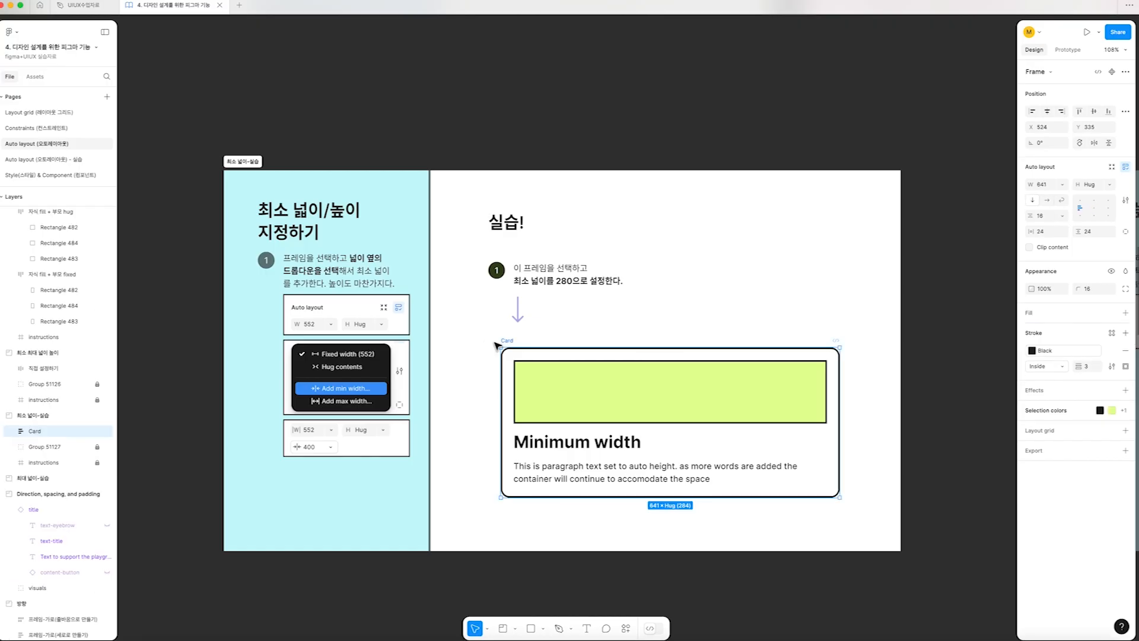
mouse_move(839, 386)
left_mouse_down()
mouse_move(567, 392)
mouse_move(846, 390)
left_mouse_up()
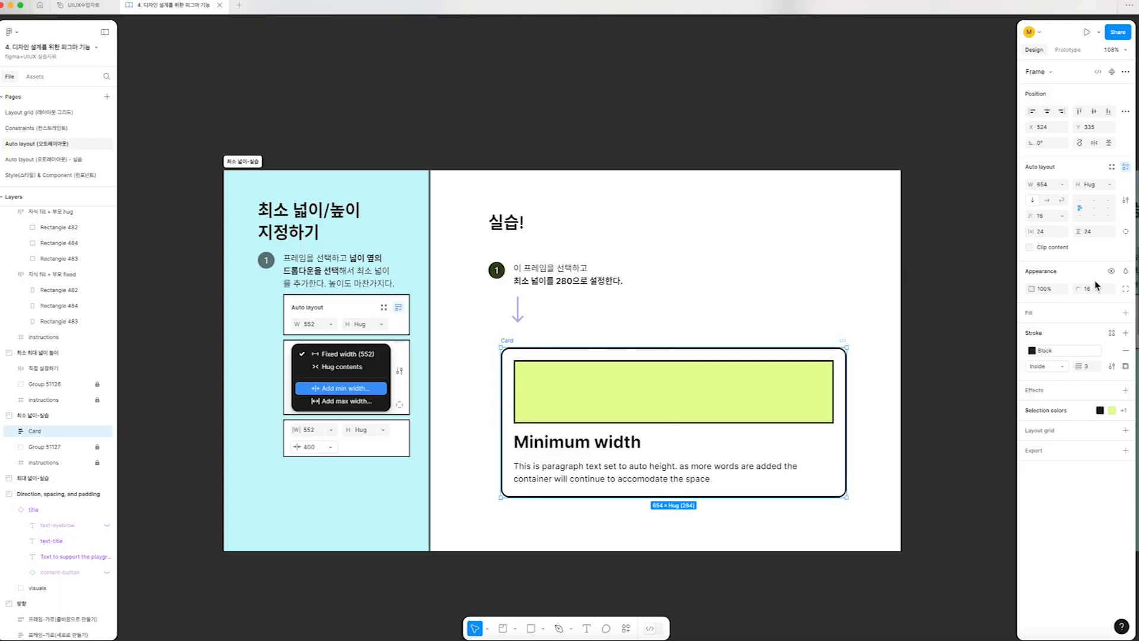
left_click(1062, 186)
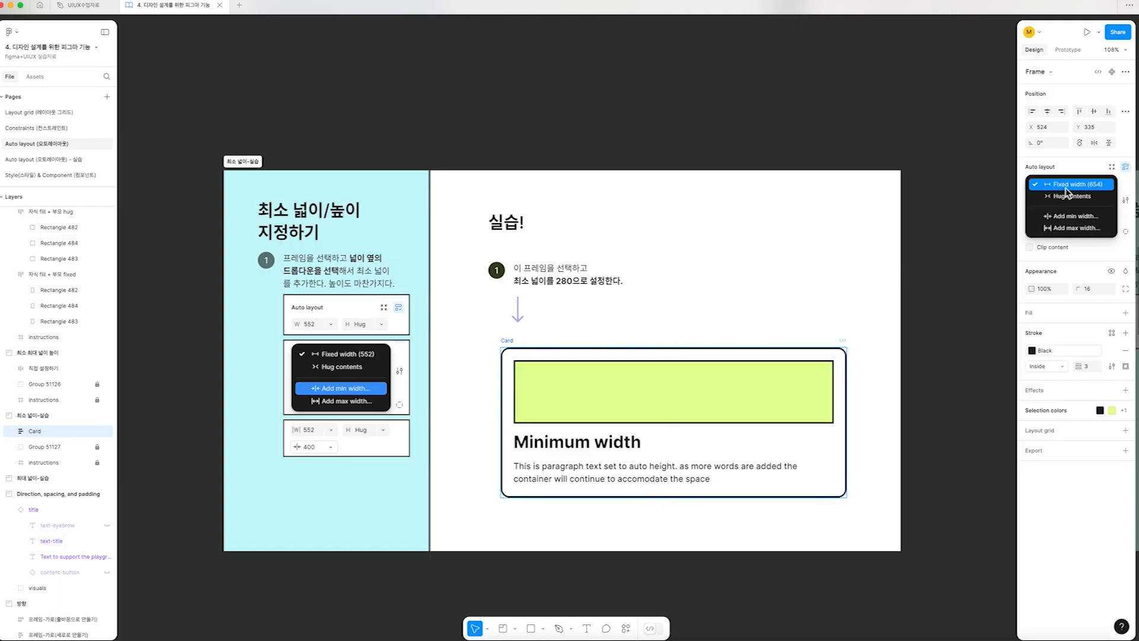
left_click(1097, 168)
left_click(1108, 185)
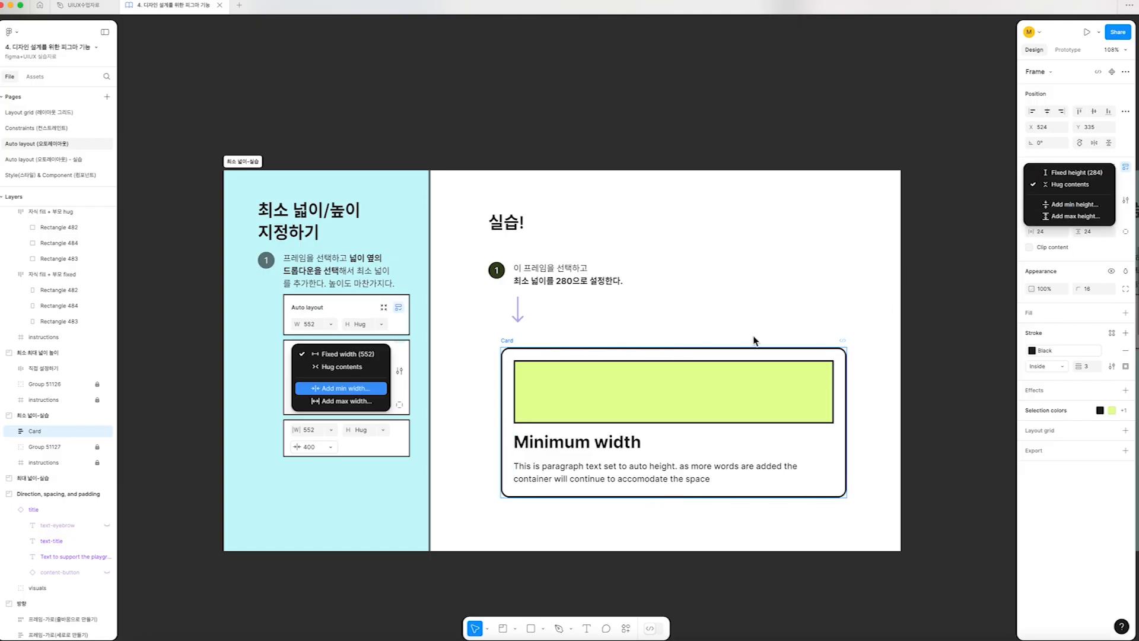
left_click(809, 301)
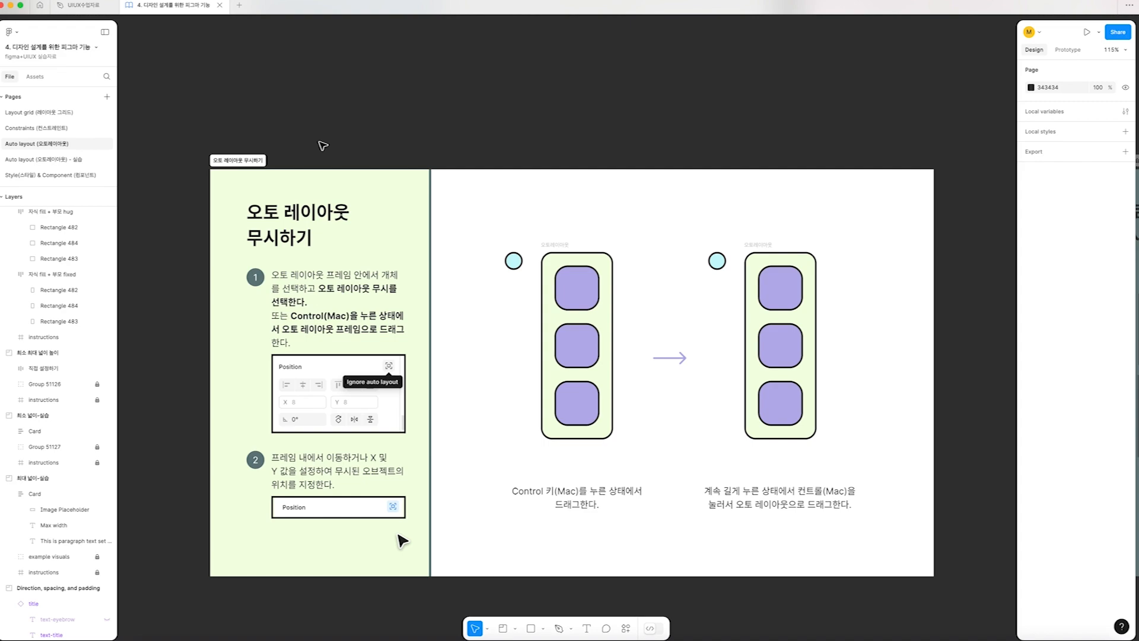
Move the blue circle beside the first auto layout frame into that frame, between its first and second purple squares
left_click(559, 247)
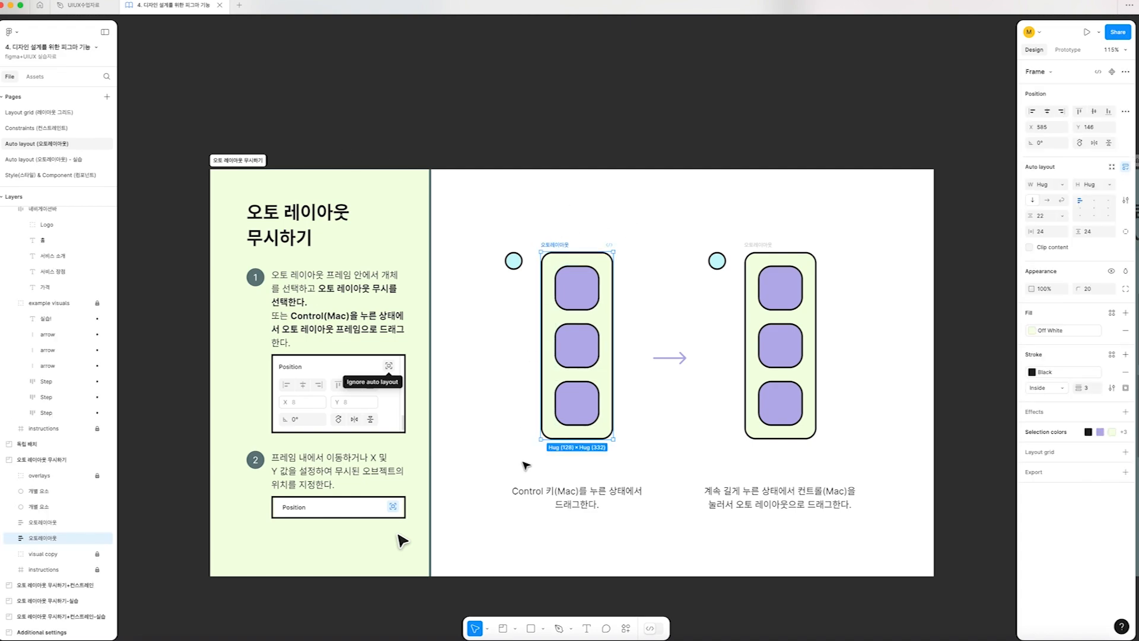
left_click(515, 262)
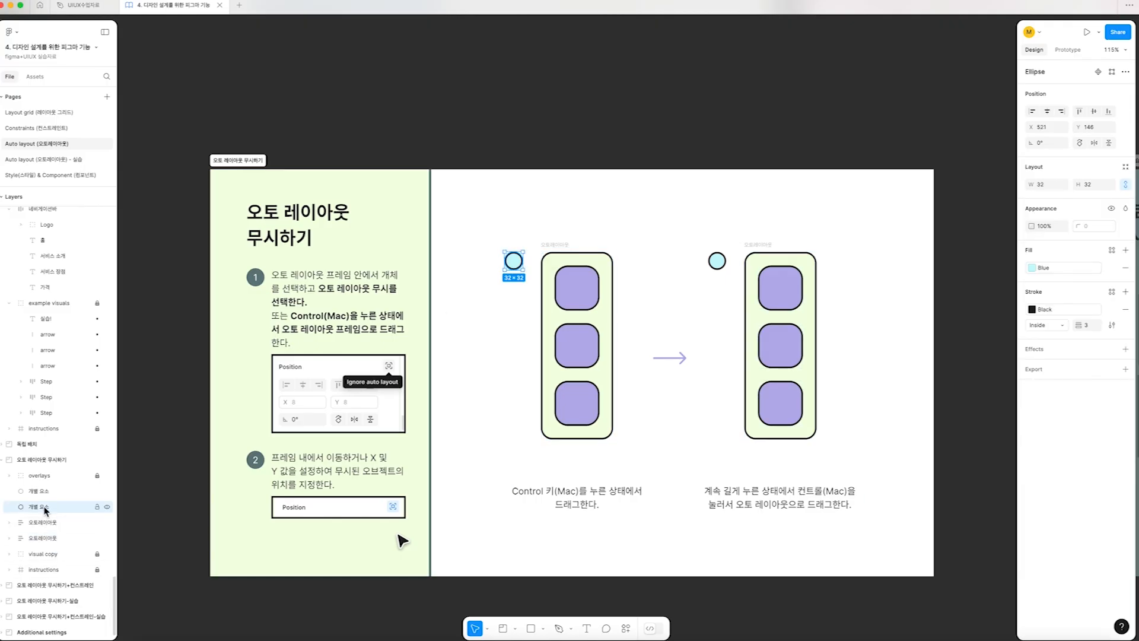
left_click_drag(514, 262, 531, 333)
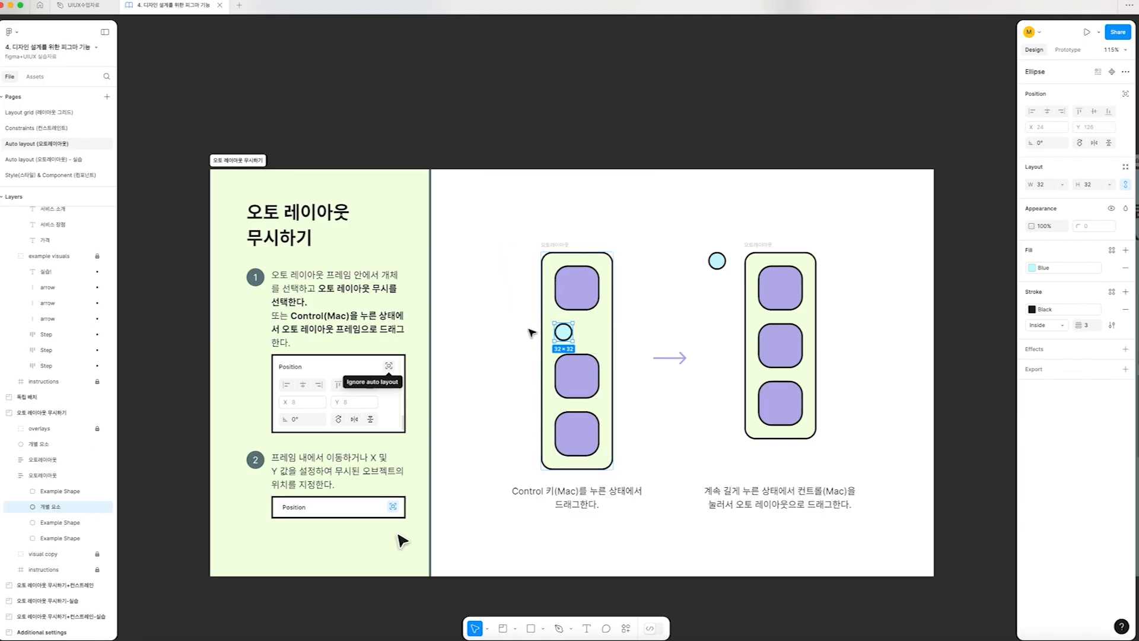
left_click(54, 479)
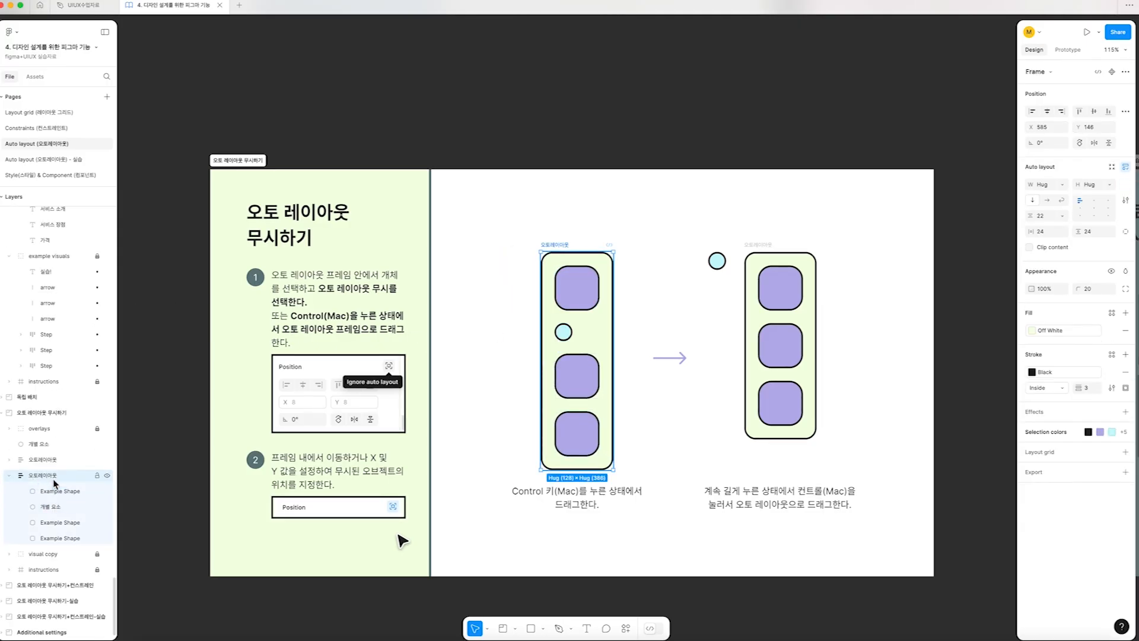
left_click(47, 509)
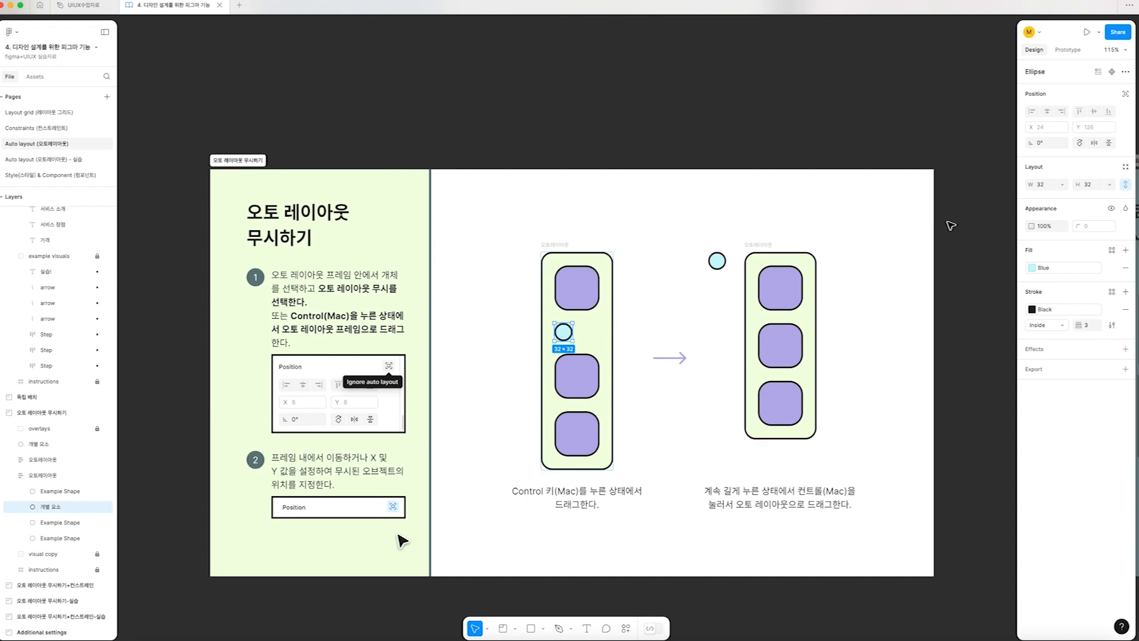
Make the inserted circle ignore auto layout, then place it on the frame's upper-right corner and enlarge it to about 46
left_click(1125, 95)
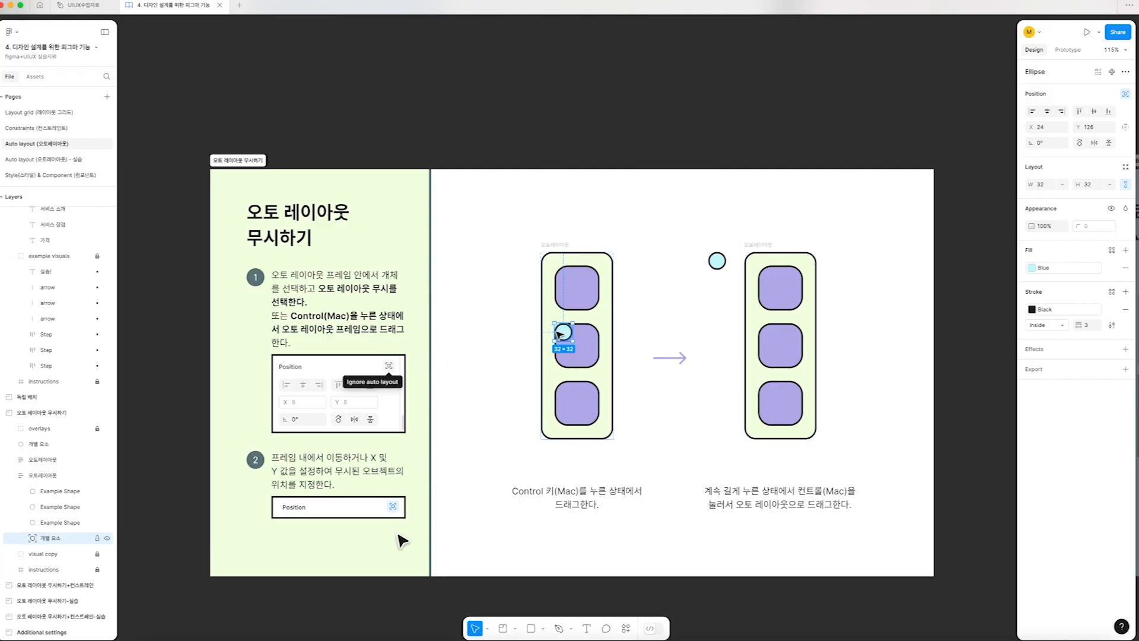
left_click_drag(573, 321, 620, 268)
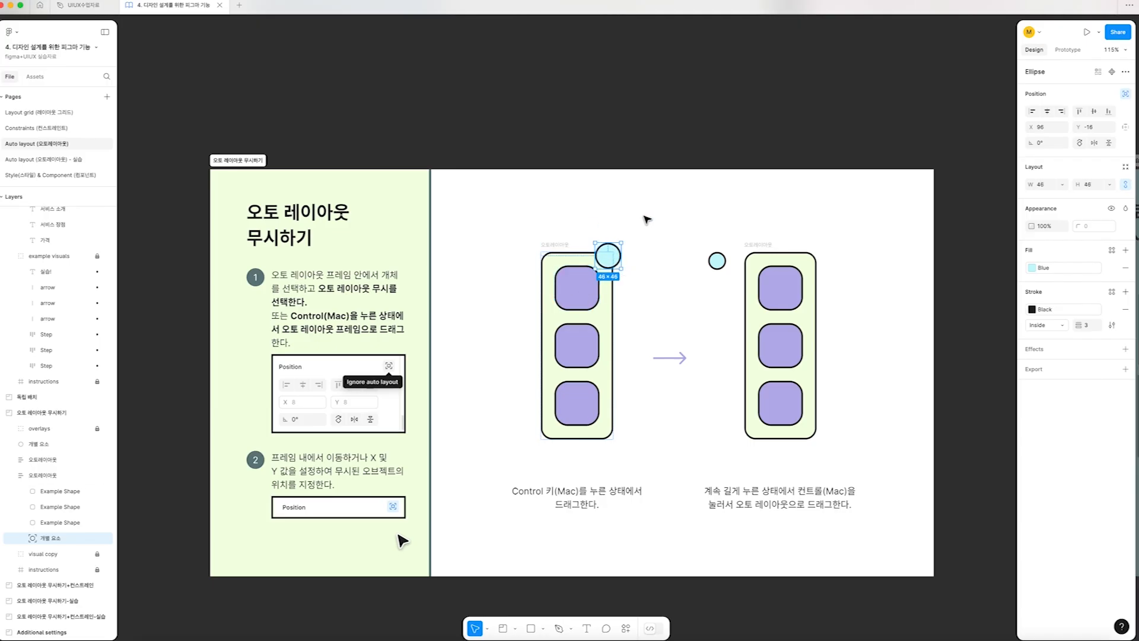
mouse_move(556, 244)
left_mouse_down()
mouse_move(521, 229)
mouse_move(573, 230)
mouse_move(548, 246)
left_mouse_up()
key("super+z")
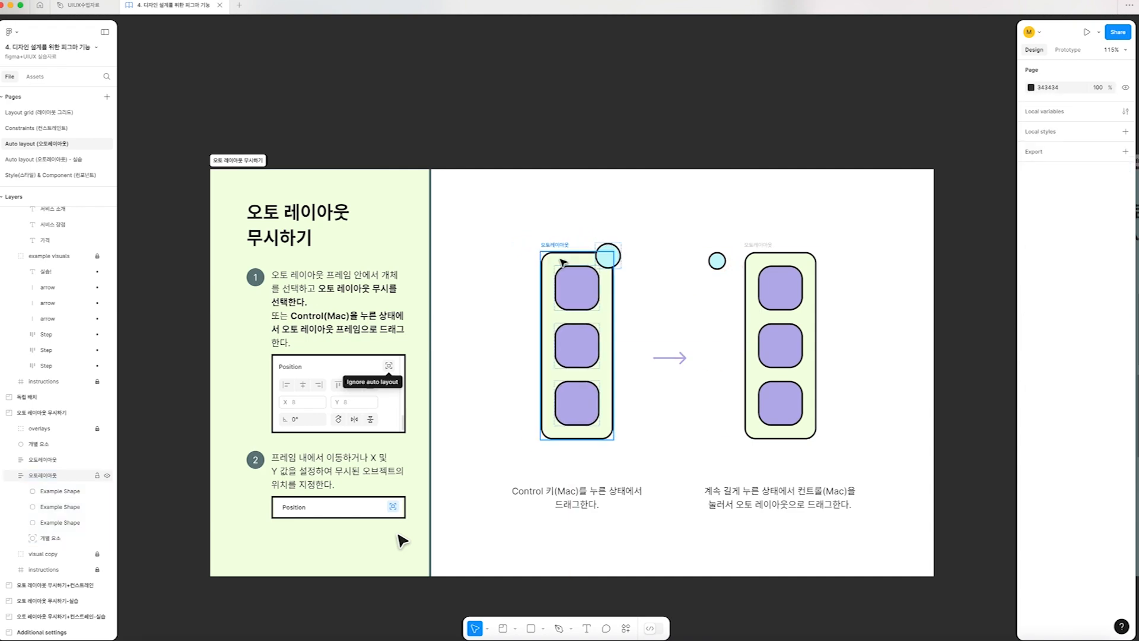
Place the second blue circle on the second frame's upper-right corner as a child that ignores auto layout
left_click(717, 260)
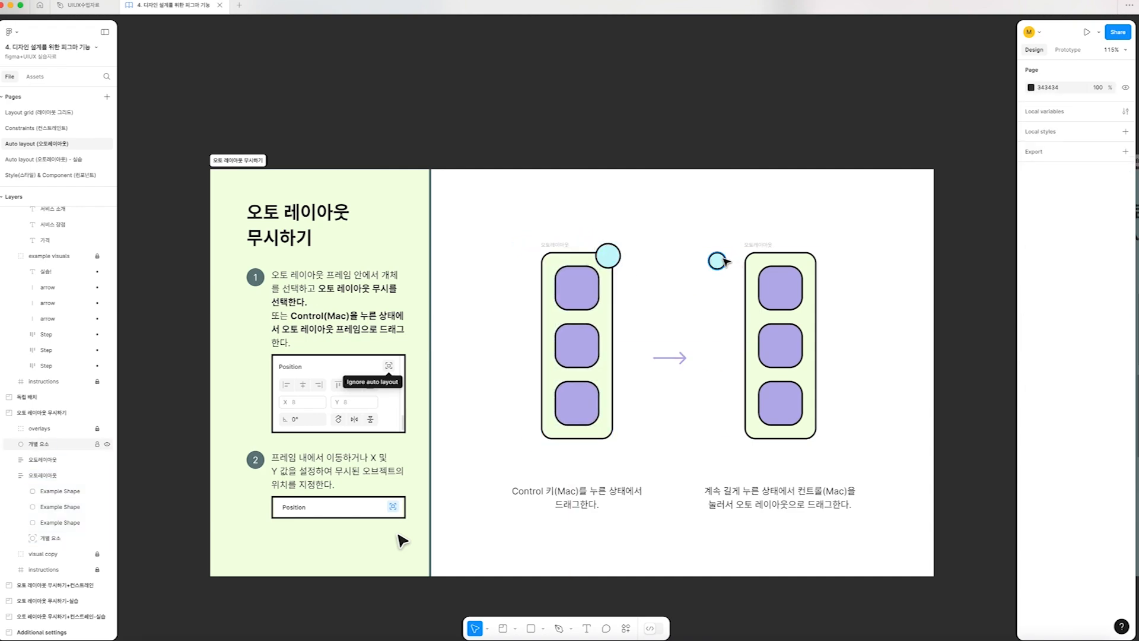
scroll(725, 261, "right", 3)
scroll(725, 261, "right", 1)
left_click(633, 250)
left_click(591, 261)
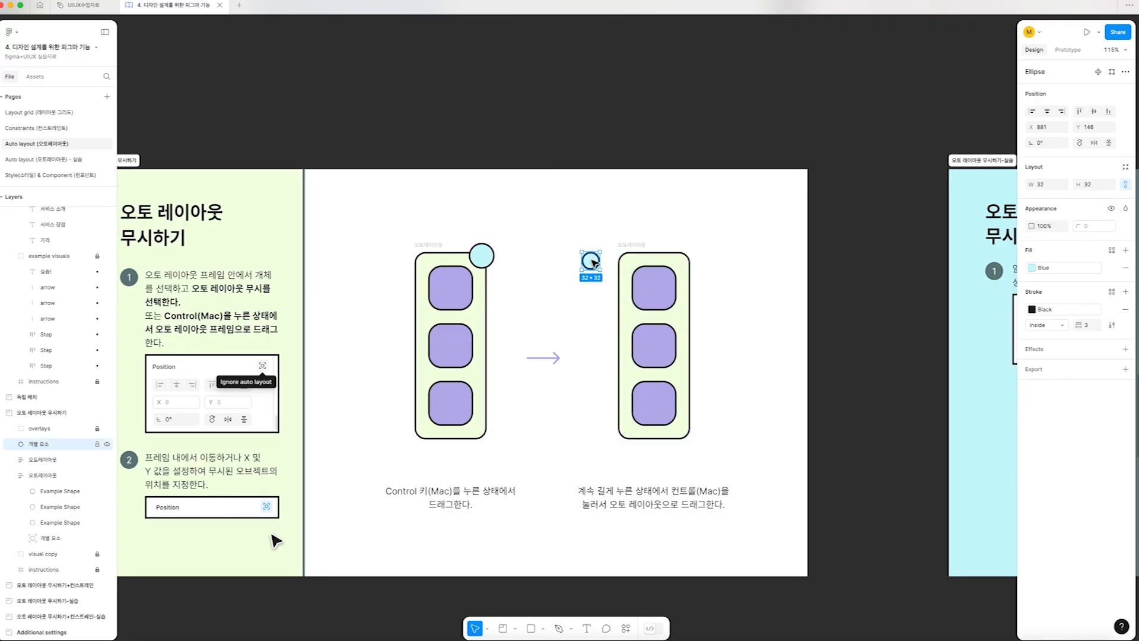
left_click_drag(591, 260, 686, 255)
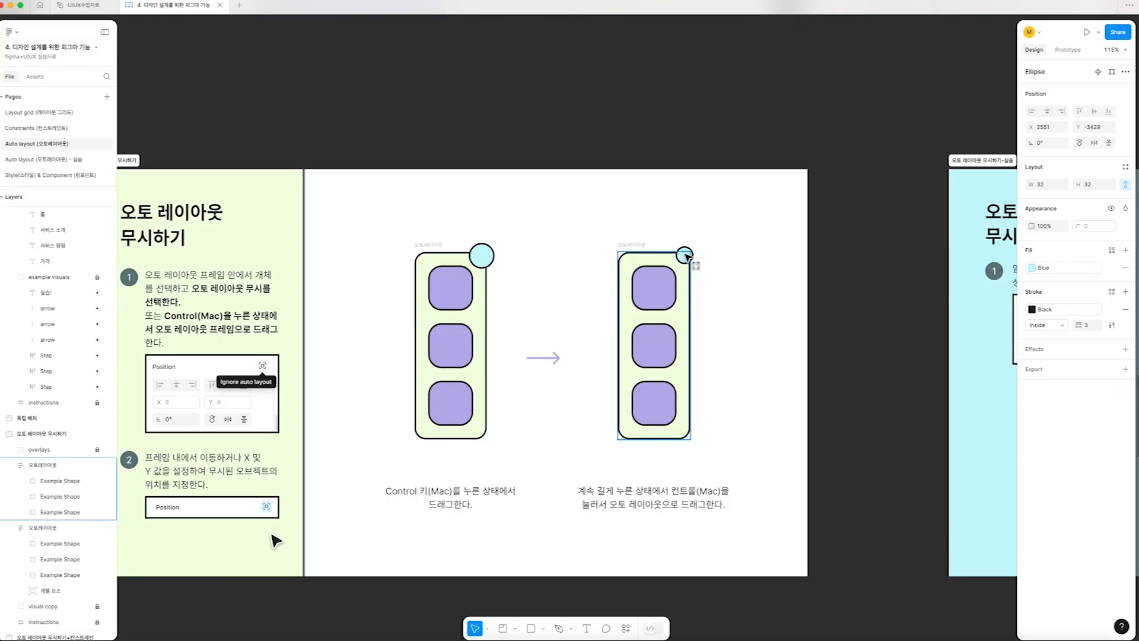
left_click_drag(686, 256, 686, 256)
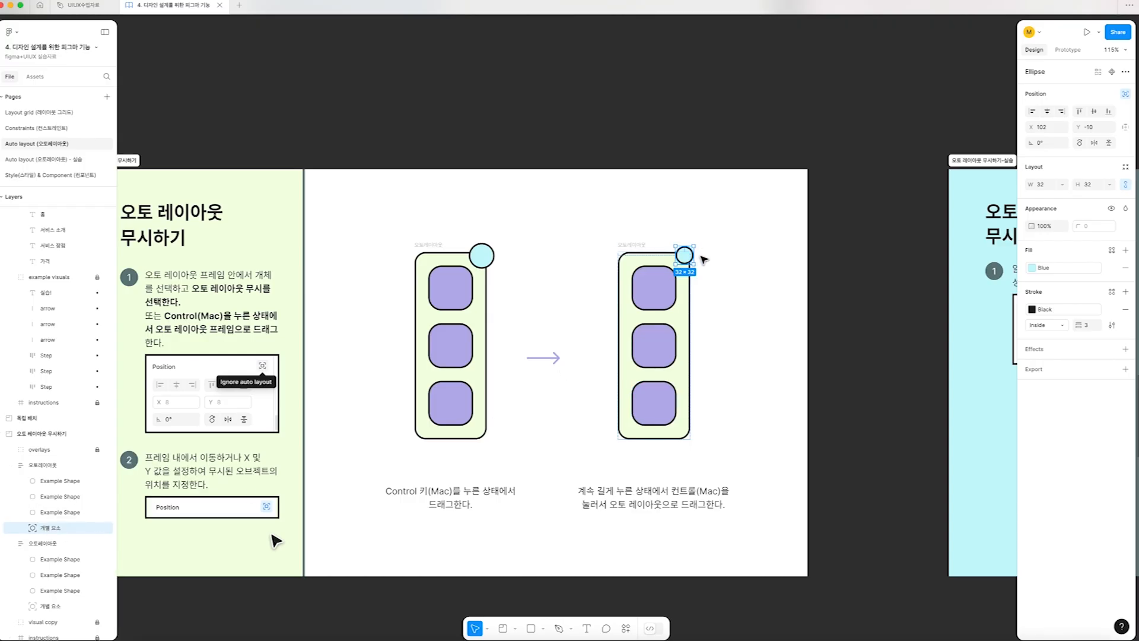
Enlarge the second circle to 40 × 40 and turn off its Ignore auto layout setting
left_click_drag(695, 264, 698, 269)
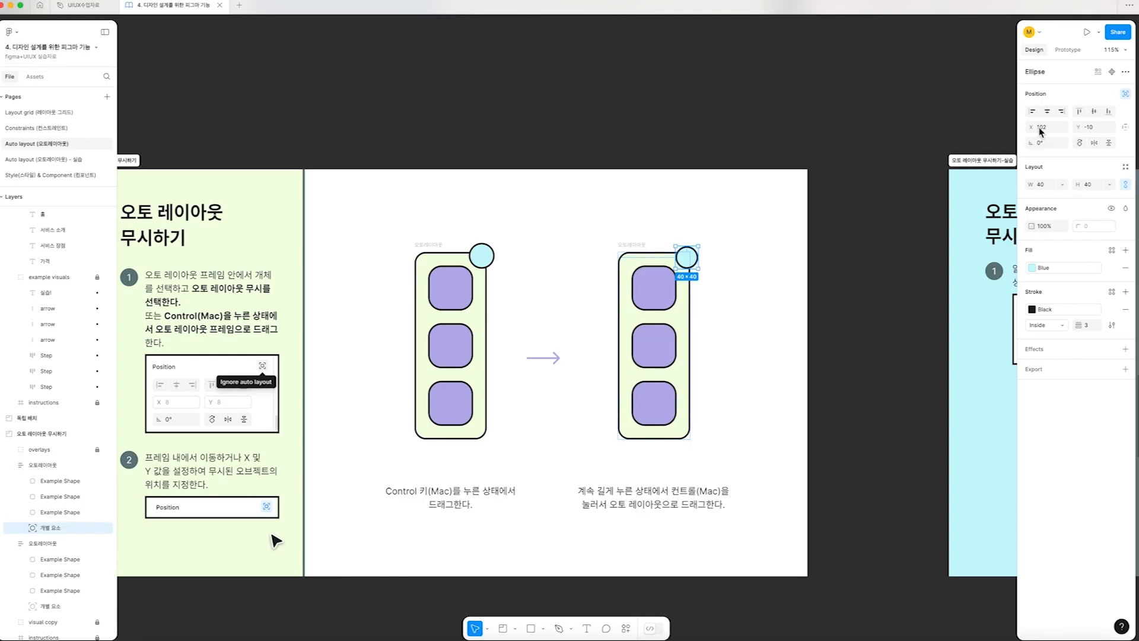
left_click(1126, 95)
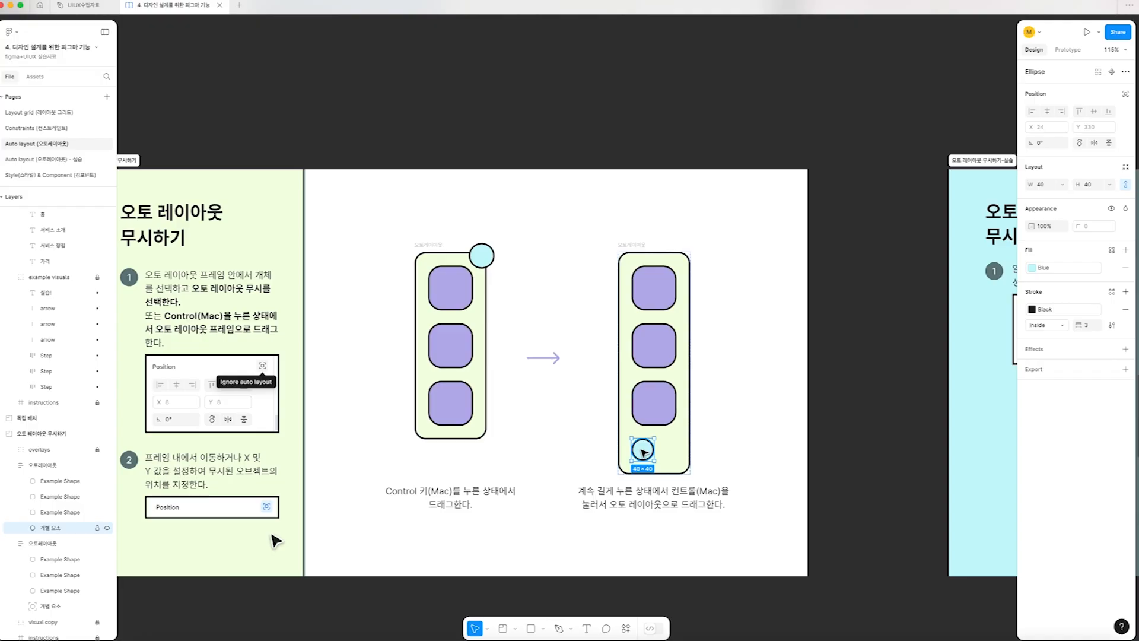
Try overlaying the separate 25 badge on the mail icon's corner and repeating the pair into a row of four
scroll(276, 541, "right", 10)
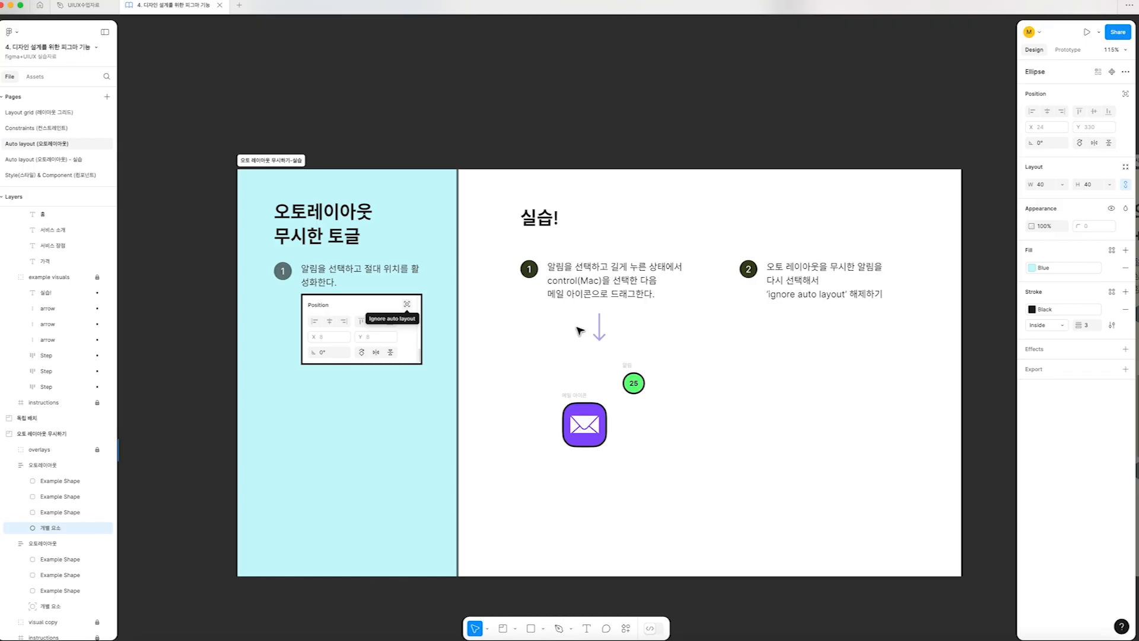
left_click_drag(631, 367, 604, 391)
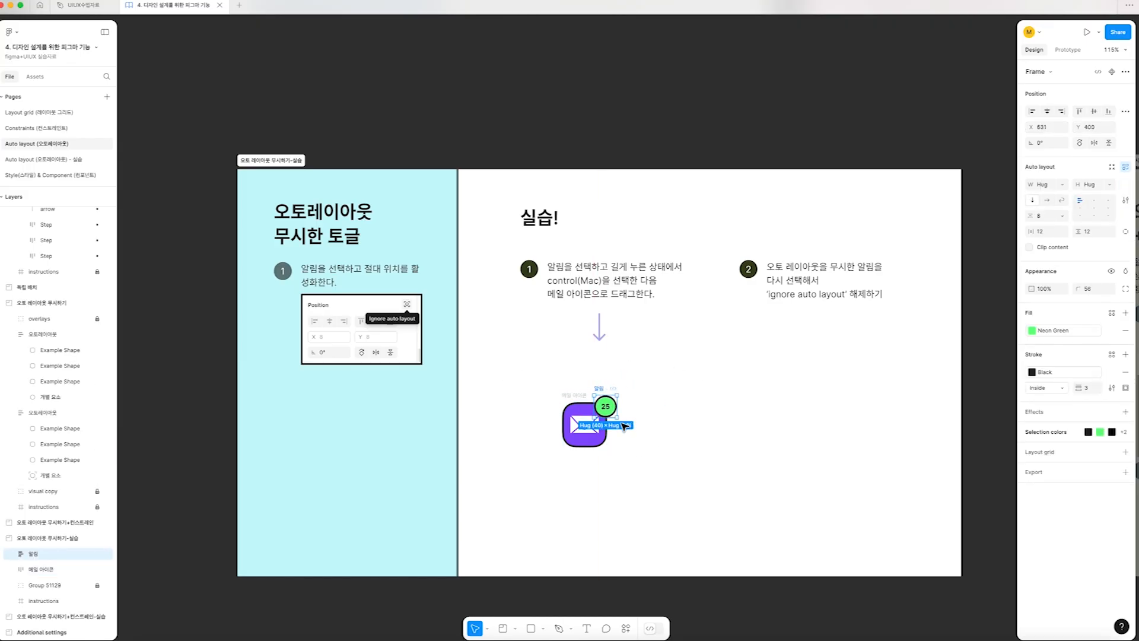
left_click(576, 405, "shift")
left_click_drag(594, 423, 661, 422)
key("super+d")
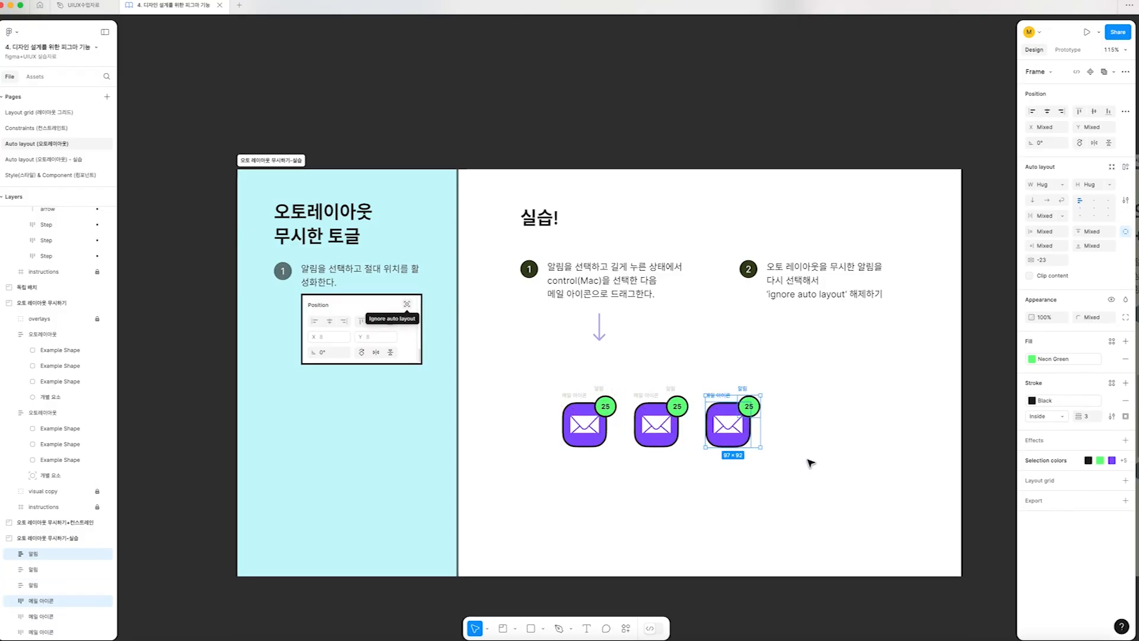
key("super+d")
left_click(870, 472)
left_click_drag(897, 470, 504, 356)
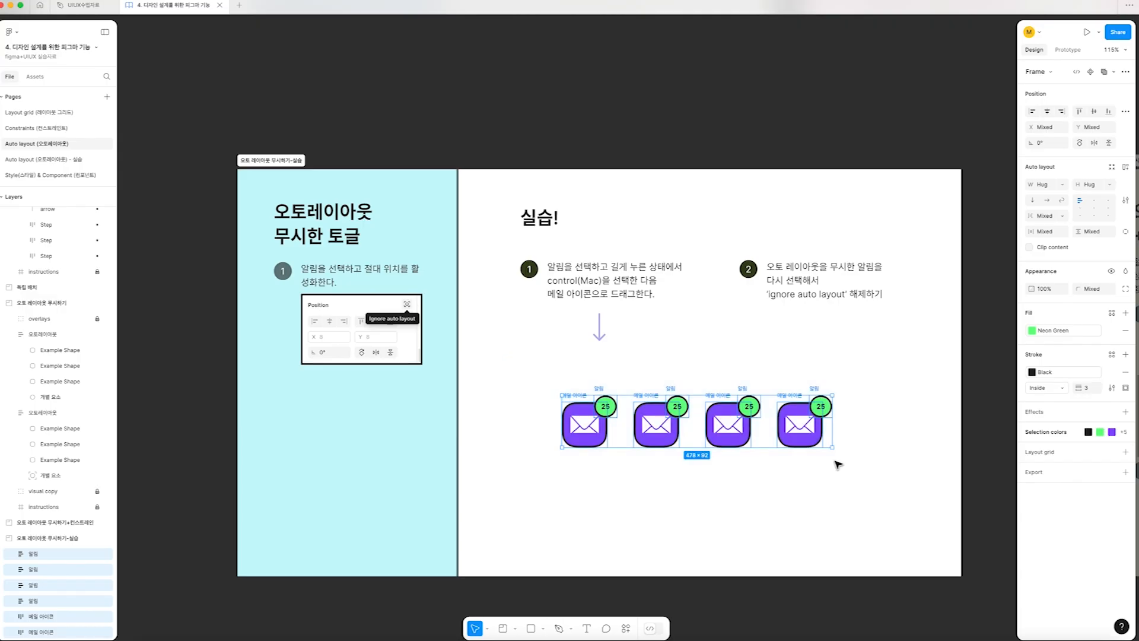
Undo the mail icon and badge copies and the badge's move onto the icon
left_click(838, 464)
key("super+z")
key("super+z")
key("super+z")
key("super+z")
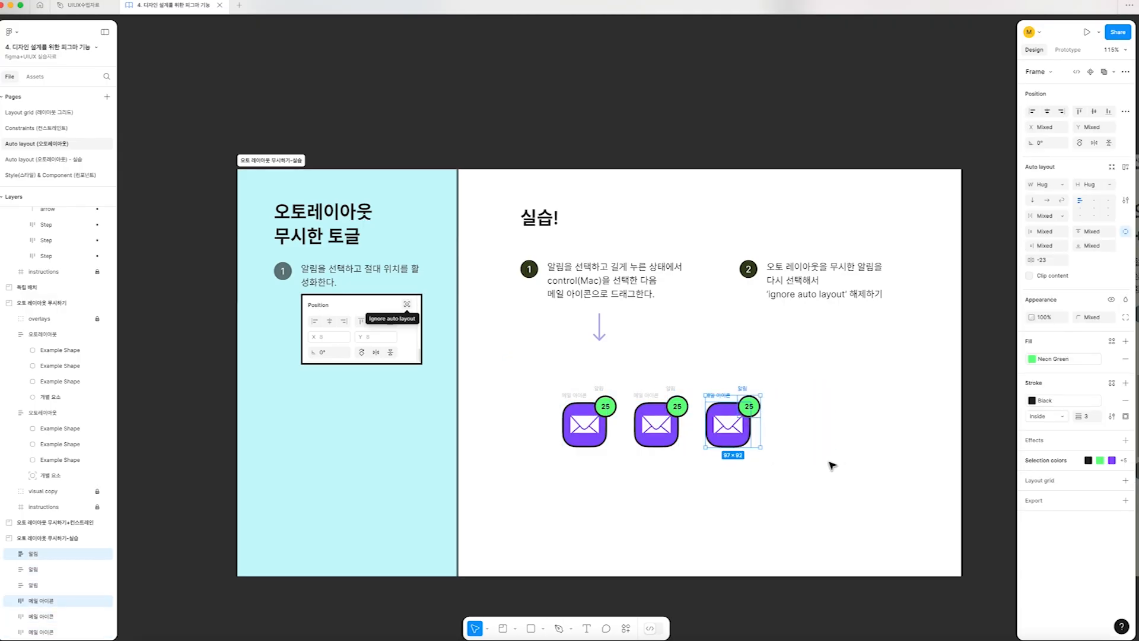
key("super+z")
key("super+z")
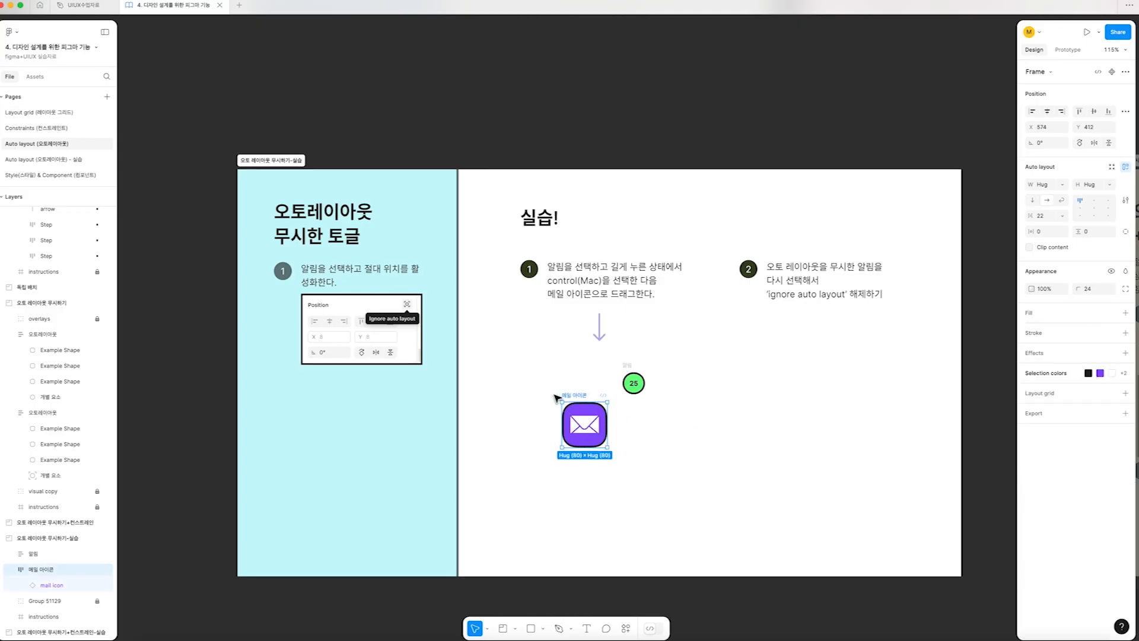
Put the 25 badge inside the mail icon frame, ignoring auto layout, and position it on the icon's upper-right corner
scroll(591, 449, "up", 5)
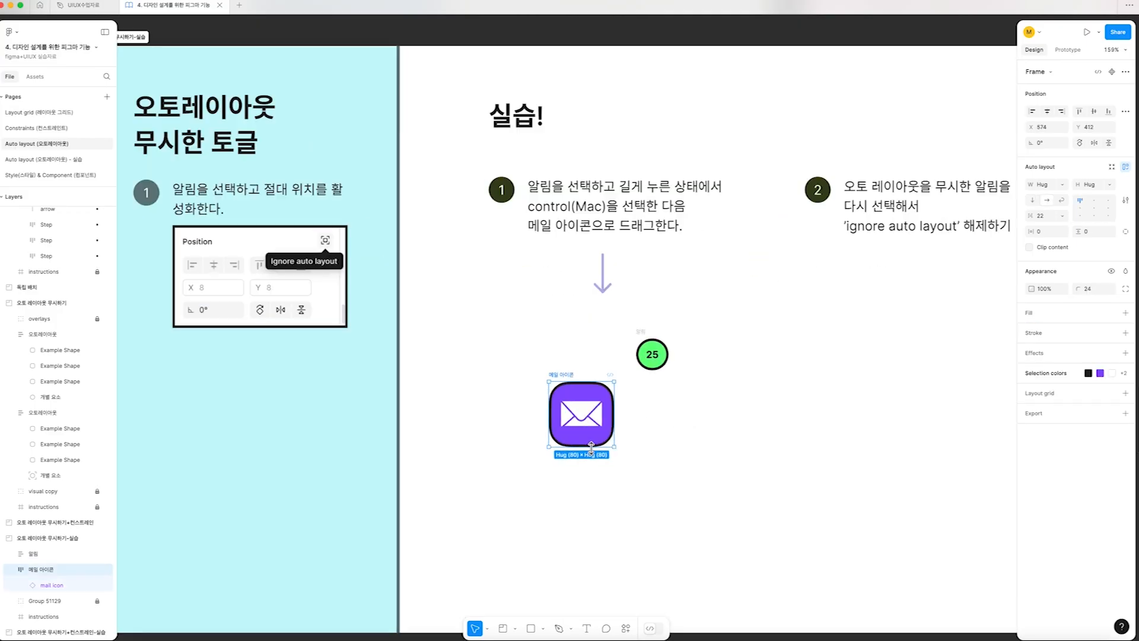
left_click(651, 310)
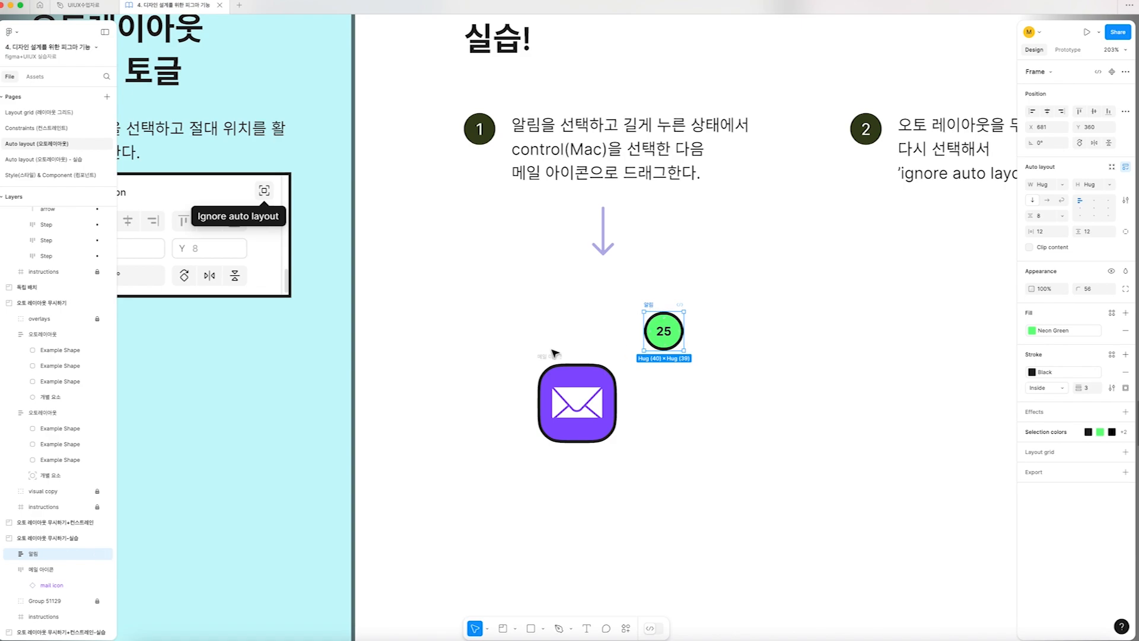
scroll(552, 364, "left", 1)
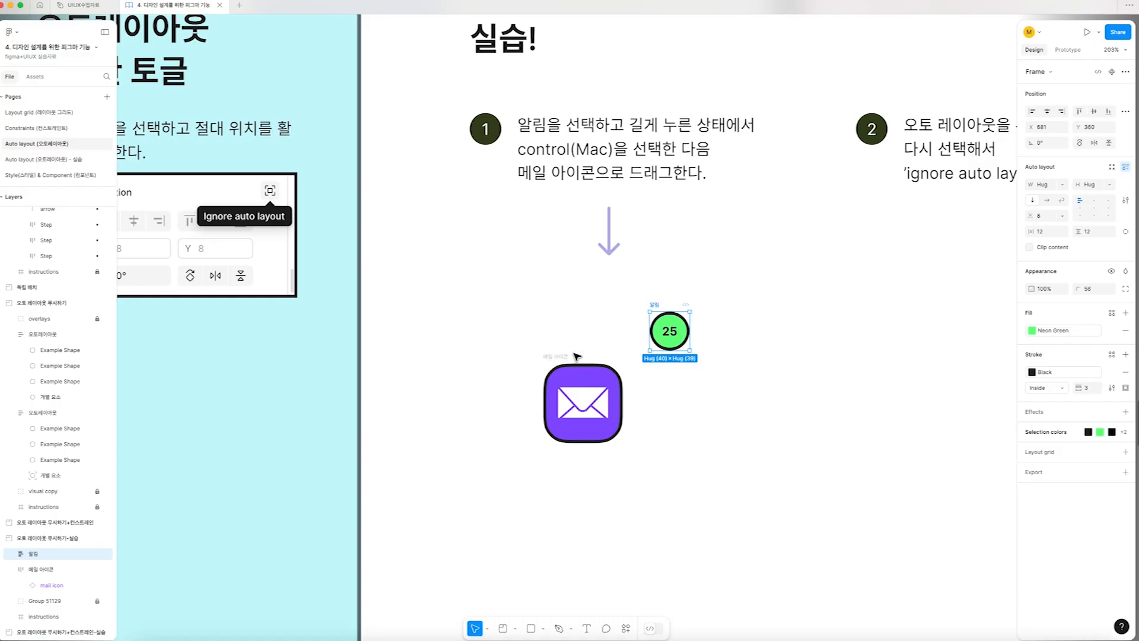
left_click_drag(661, 306, 633, 402)
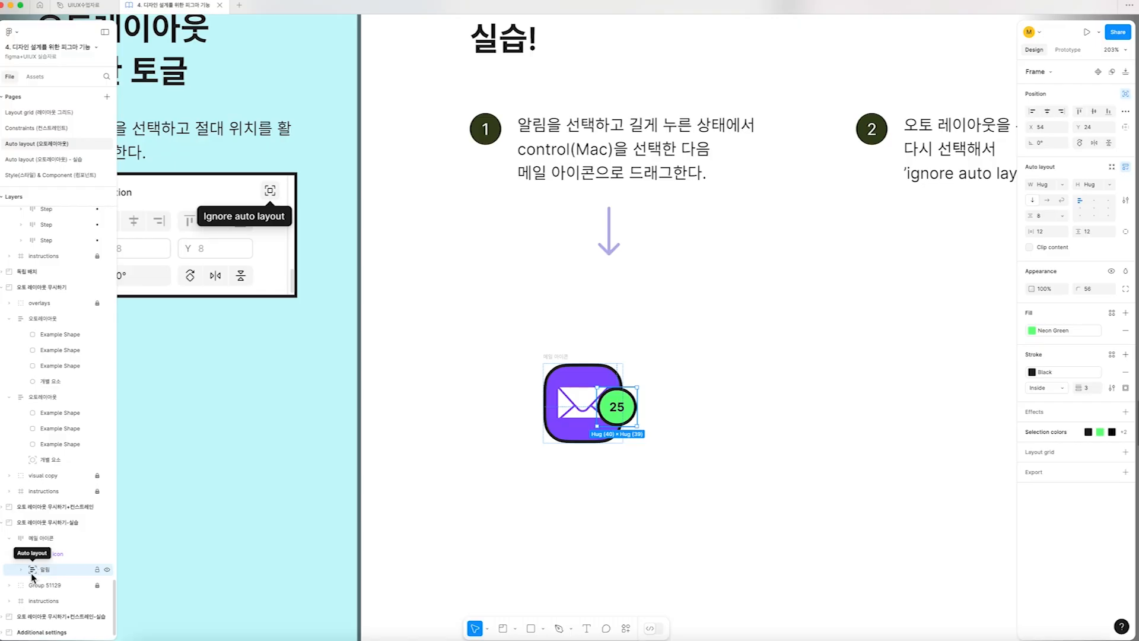
left_click_drag(616, 409, 598, 388)
left_click(565, 348)
key("super+z")
scroll(731, 403, "down", 4)
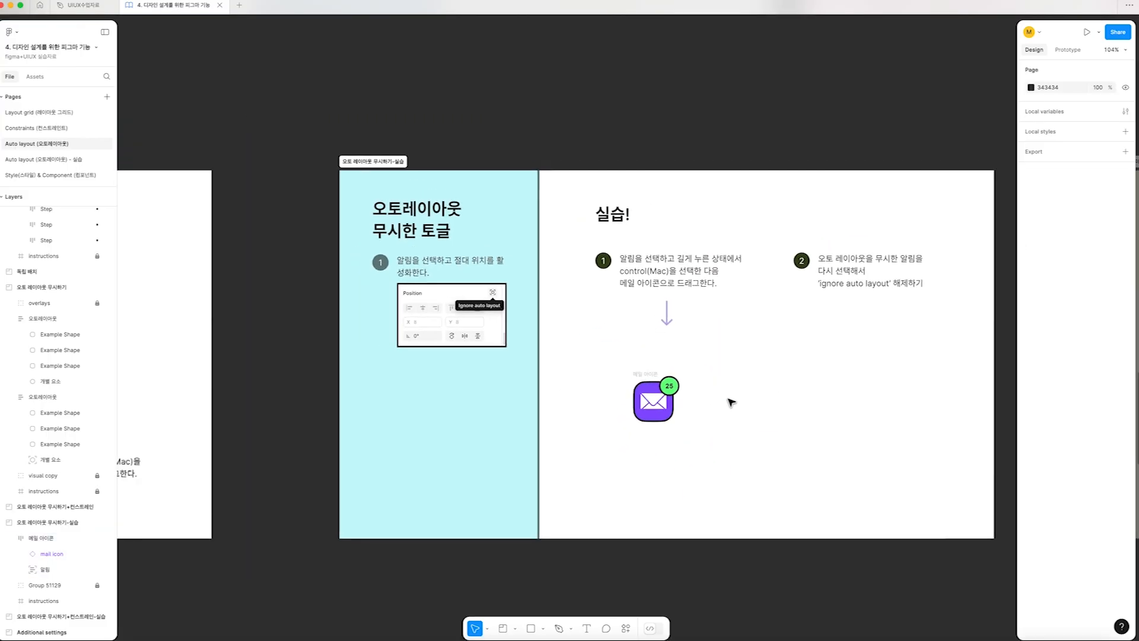
Duplicate the badged mail icon four times to form an evenly spaced horizontal row
scroll(731, 403, "right", 3)
left_click_drag(571, 380, 620, 374)
key("super+d")
key("super+d")
key("super+d")
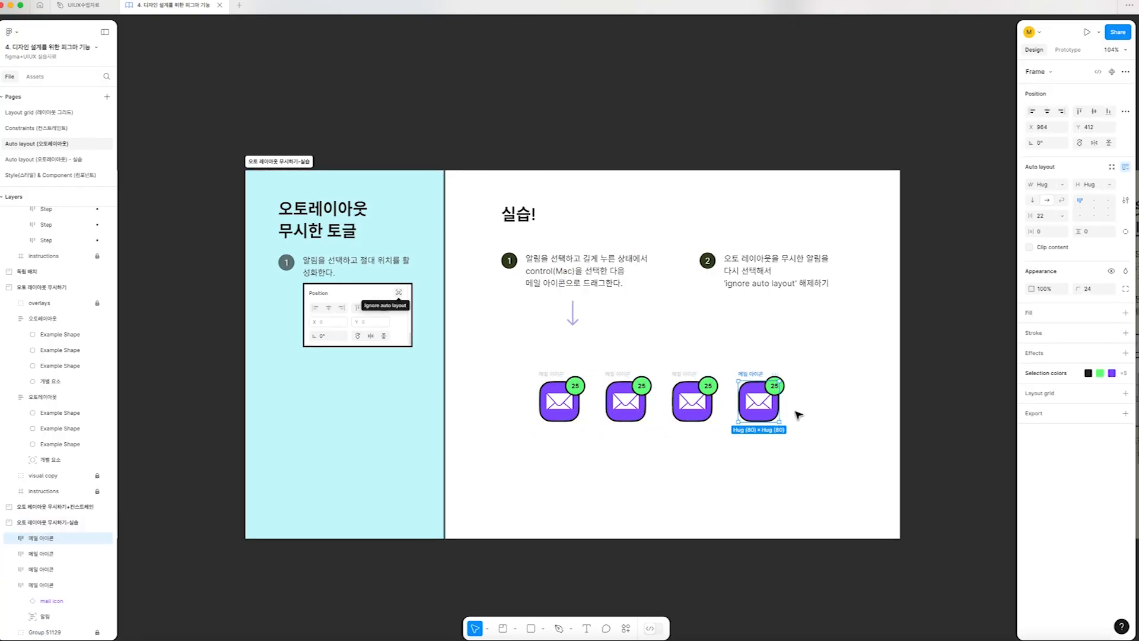
Wrap all five badged mail icons in one auto layout frame
left_click_drag(874, 429, 472, 343)
key("shift+a")
left_click(669, 331)
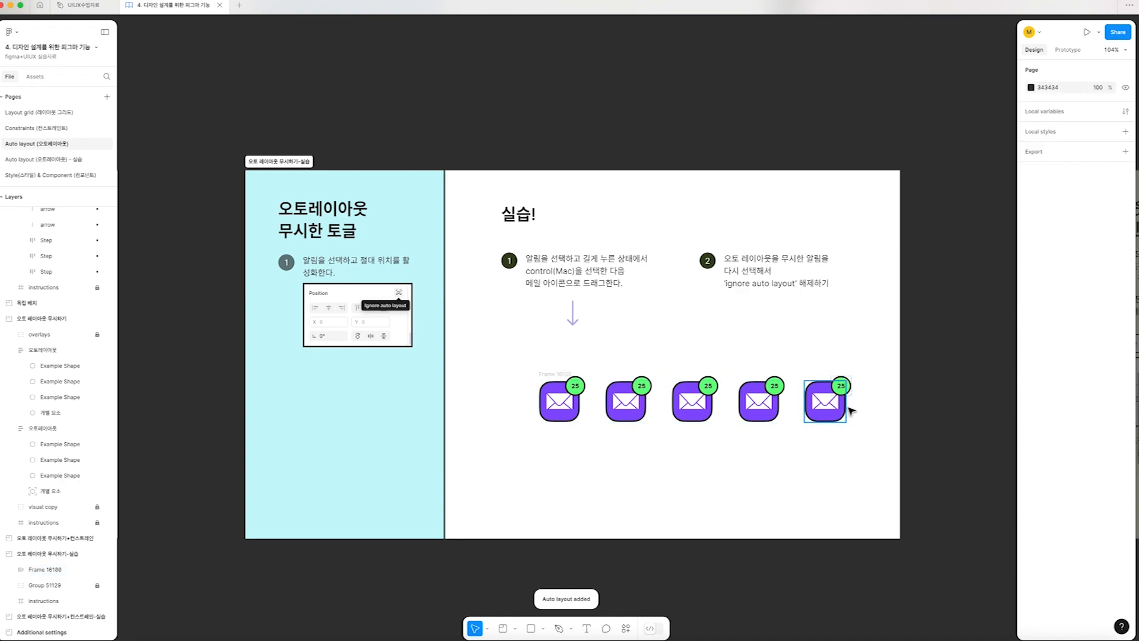
Try tightening the gap between the five mail icons to 45, and undo the change
double_click(842, 408)
left_click(790, 409)
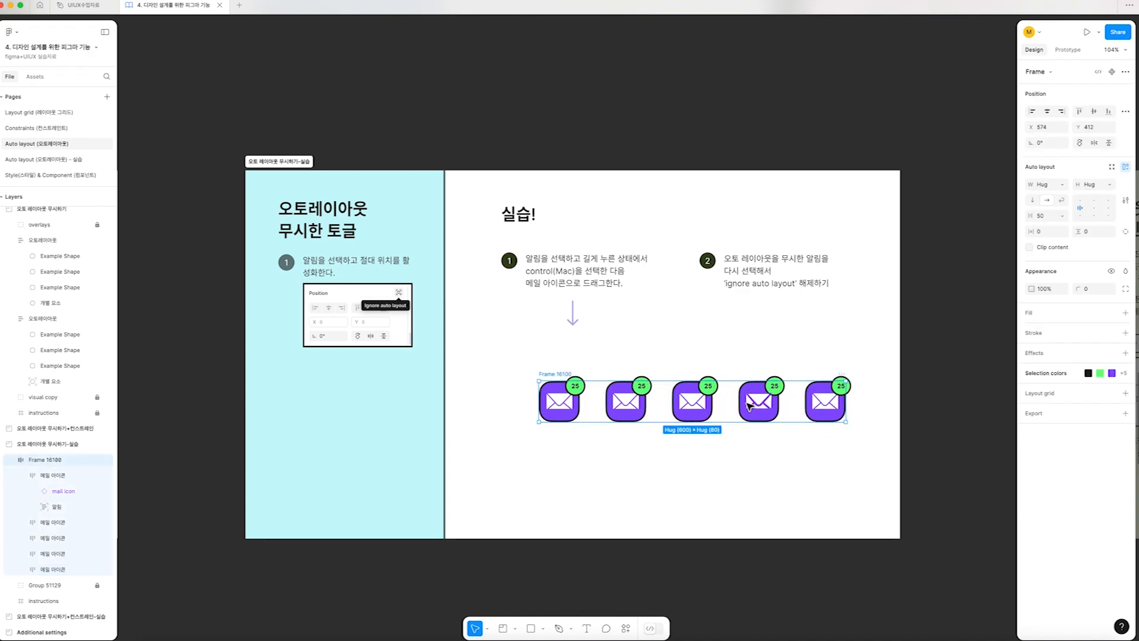
left_click_drag(726, 403, 720, 404)
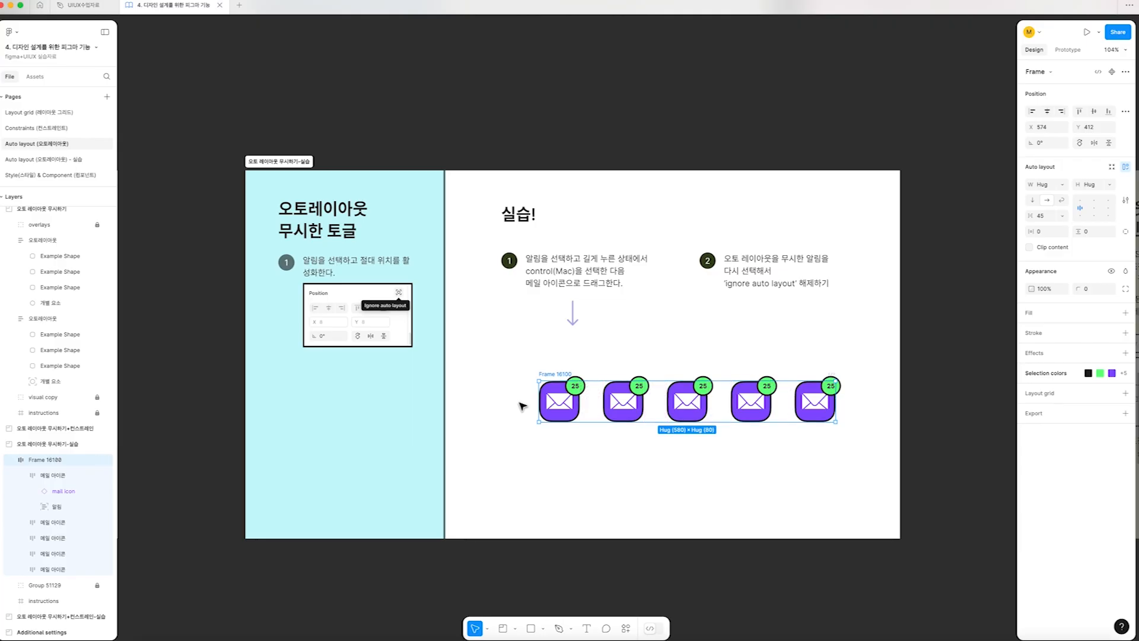
key("super+z")
key("super+z")
key("super+z")
key("super+z")
key("super+z")
key("super+z")
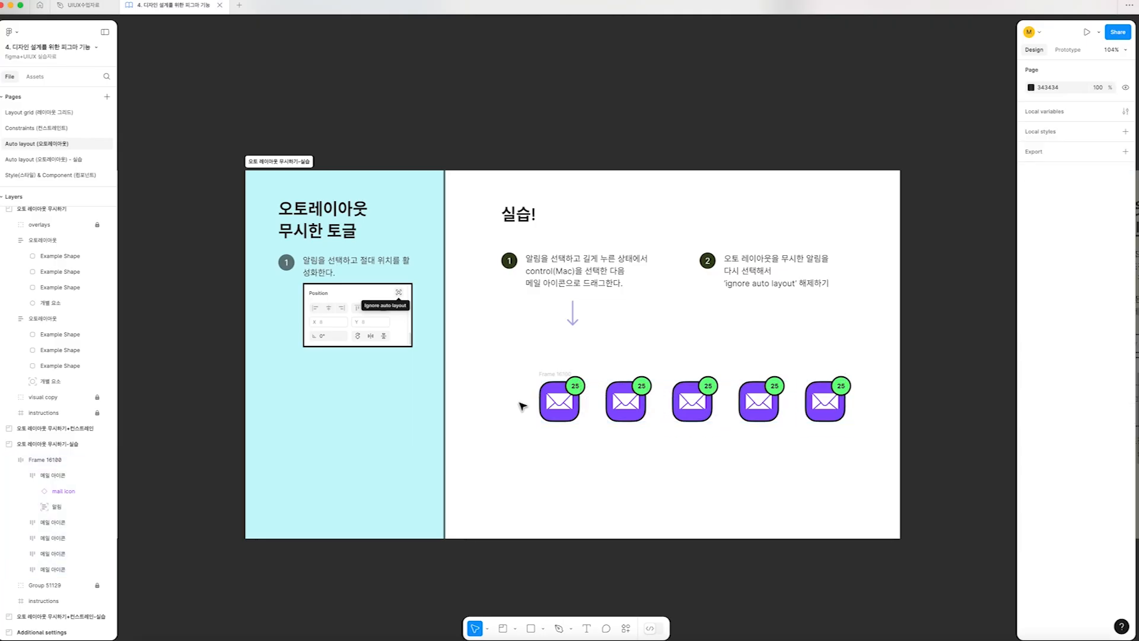
Undo the auto layout wrap around the mail icons and the duplicated copies until only the original badged icon remains
key("super+z")
key("super+z")
key("super+z")
key("super+z")
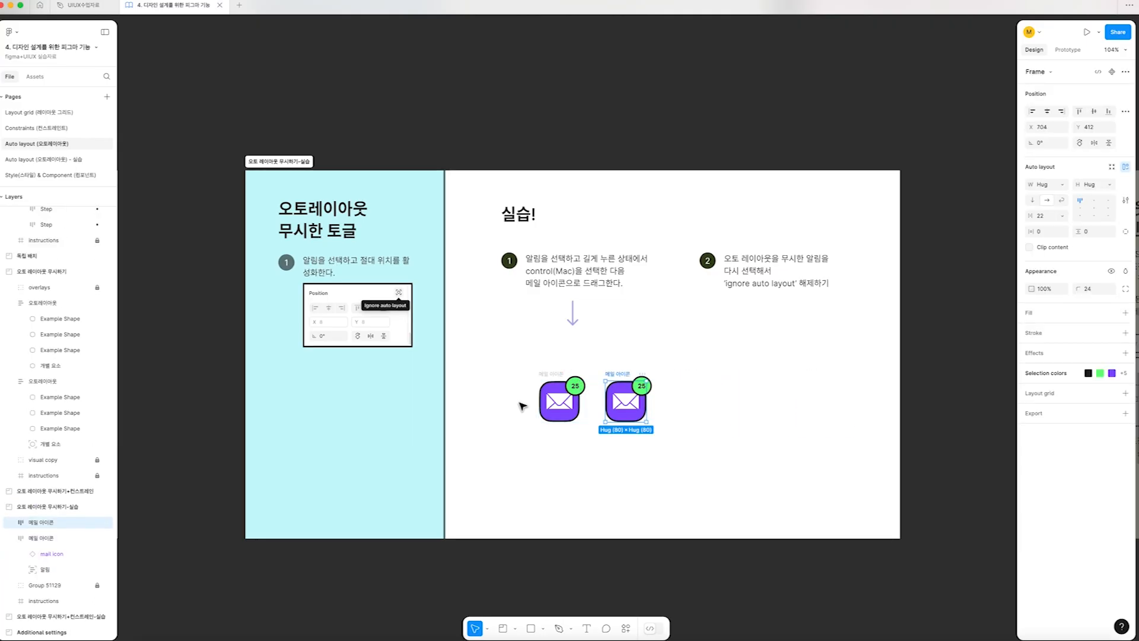
Turn off Ignore auto layout for the 25 badge, and move the mail icon frame to X 625, Y 422
scroll(544, 380, "up", 5)
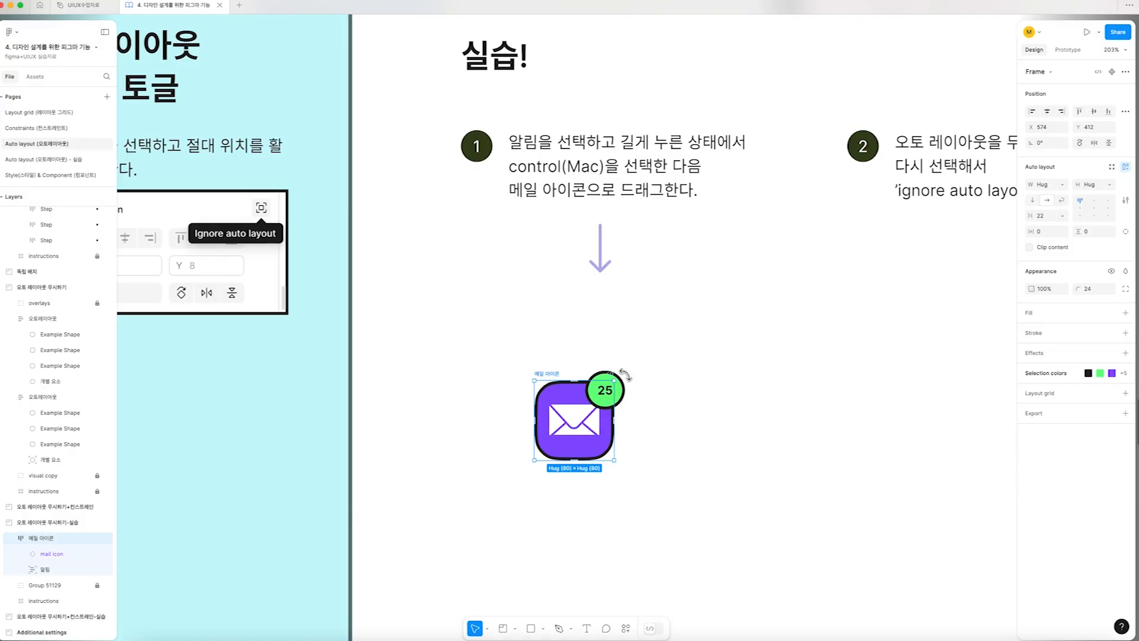
left_click(599, 373)
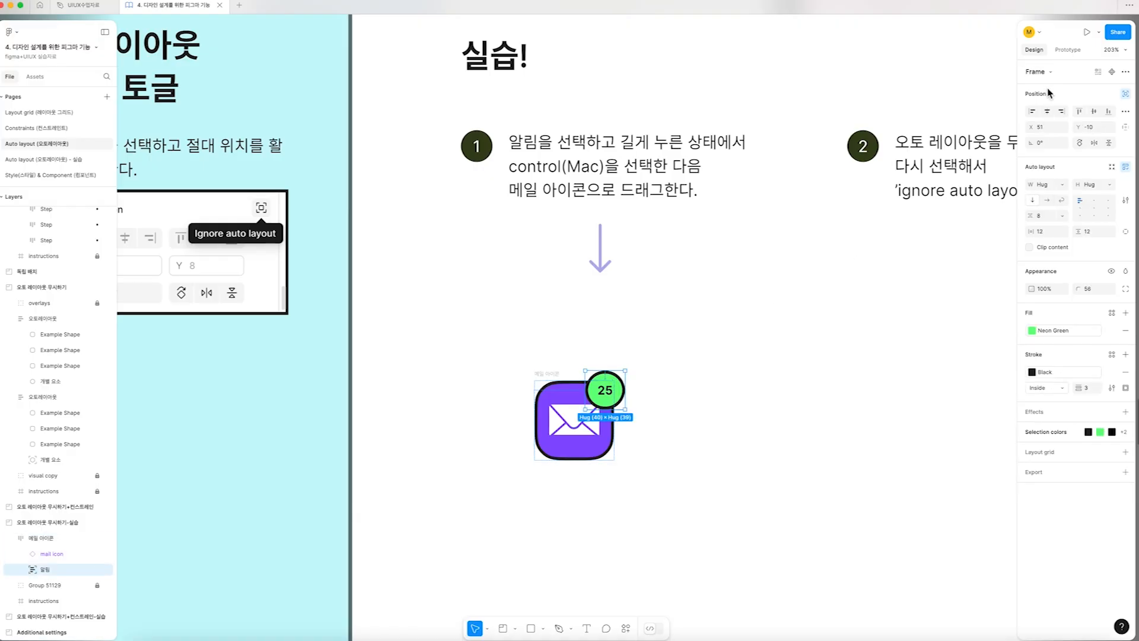
left_click(1126, 95)
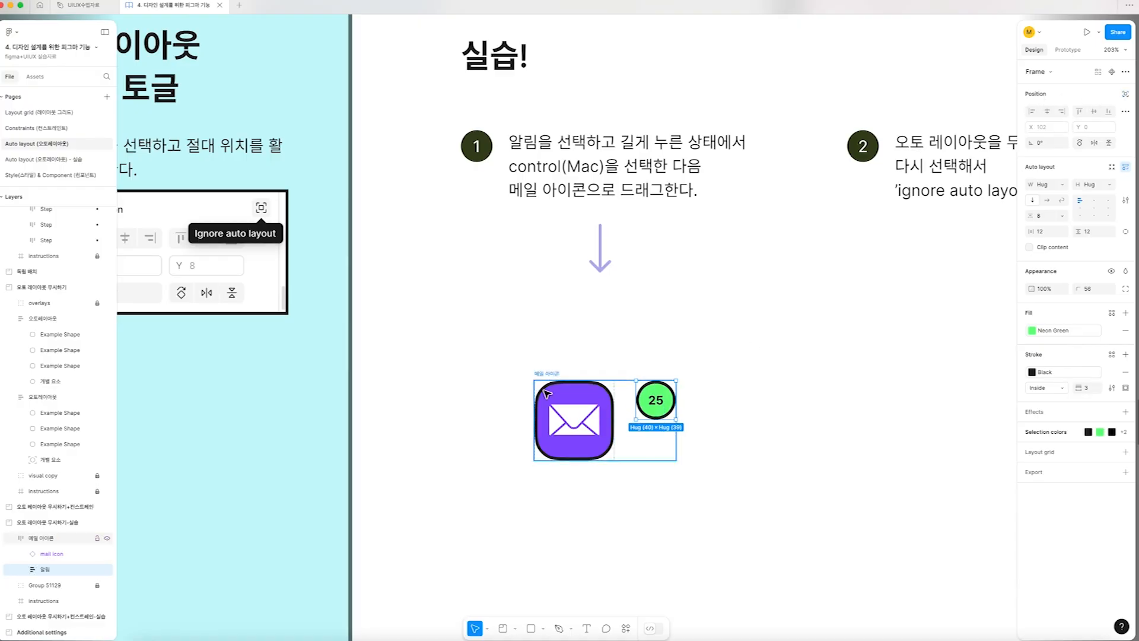
left_click_drag(638, 404, 709, 415)
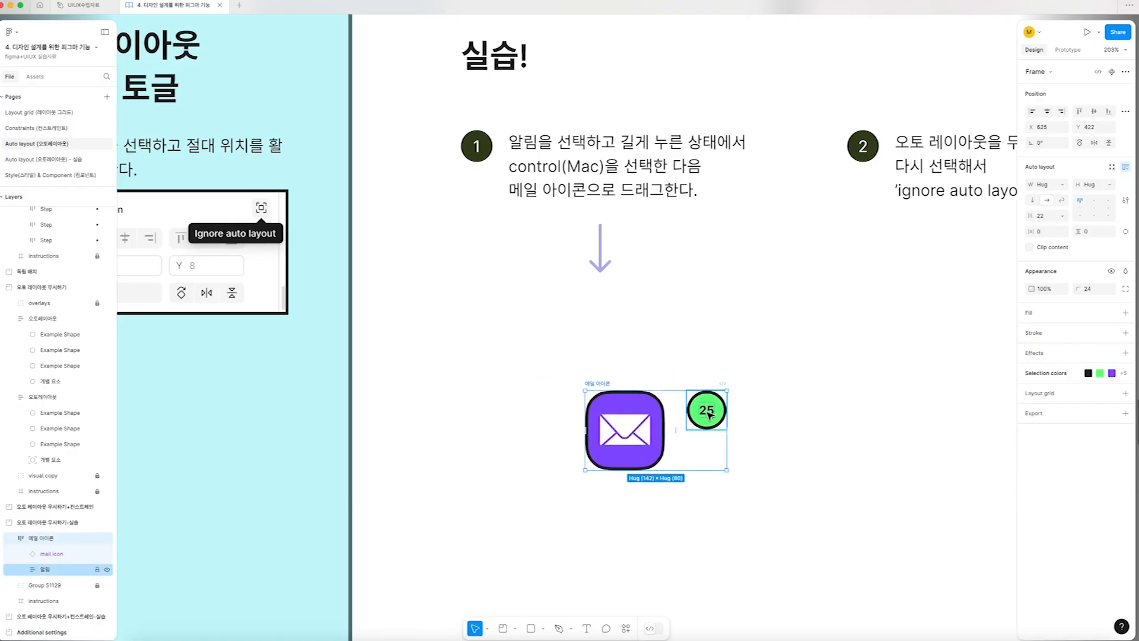
Try widening the 컨스트레인 설정 전 frame in the constraints lesson, and undo the resize
scroll(709, 415, "down", 10)
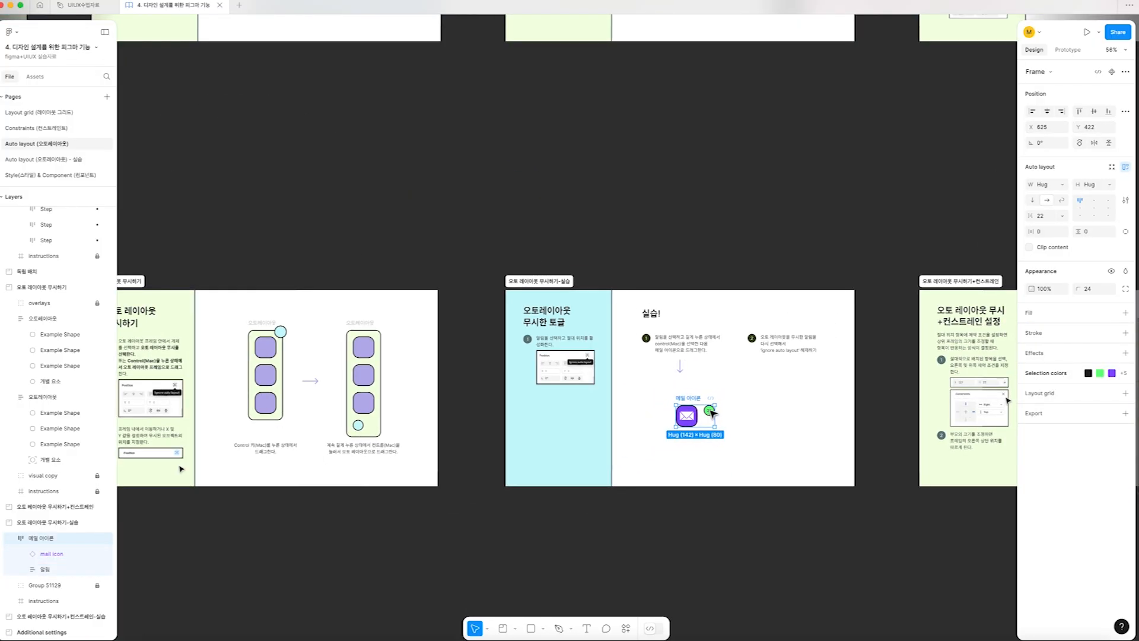
scroll(682, 380, "right", 10)
scroll(420, 415, "up", 6)
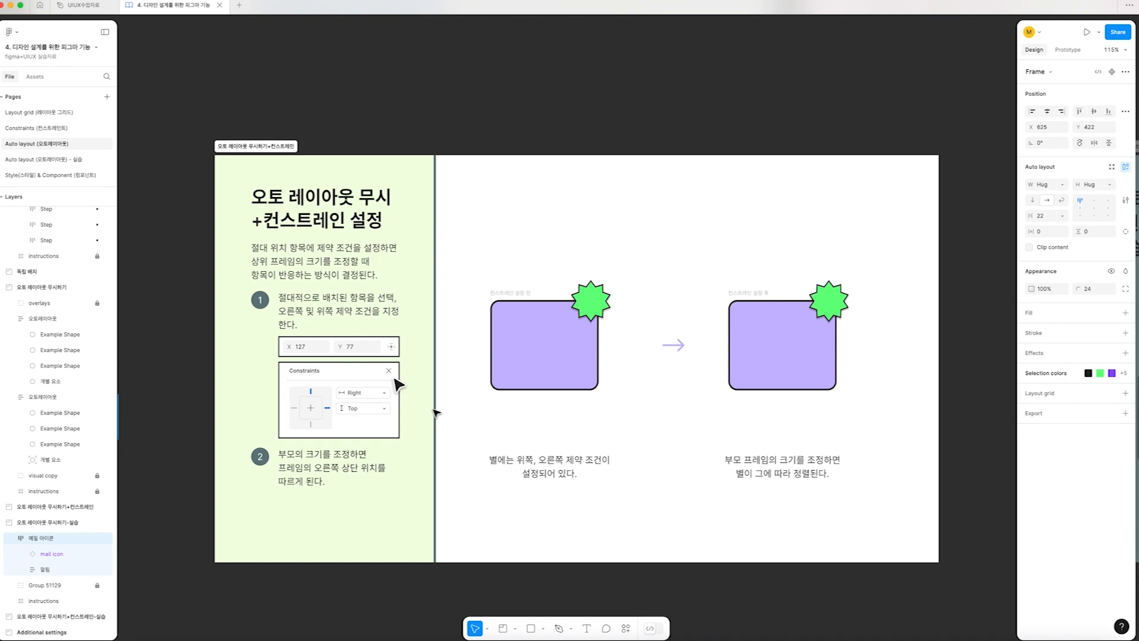
left_click(510, 293)
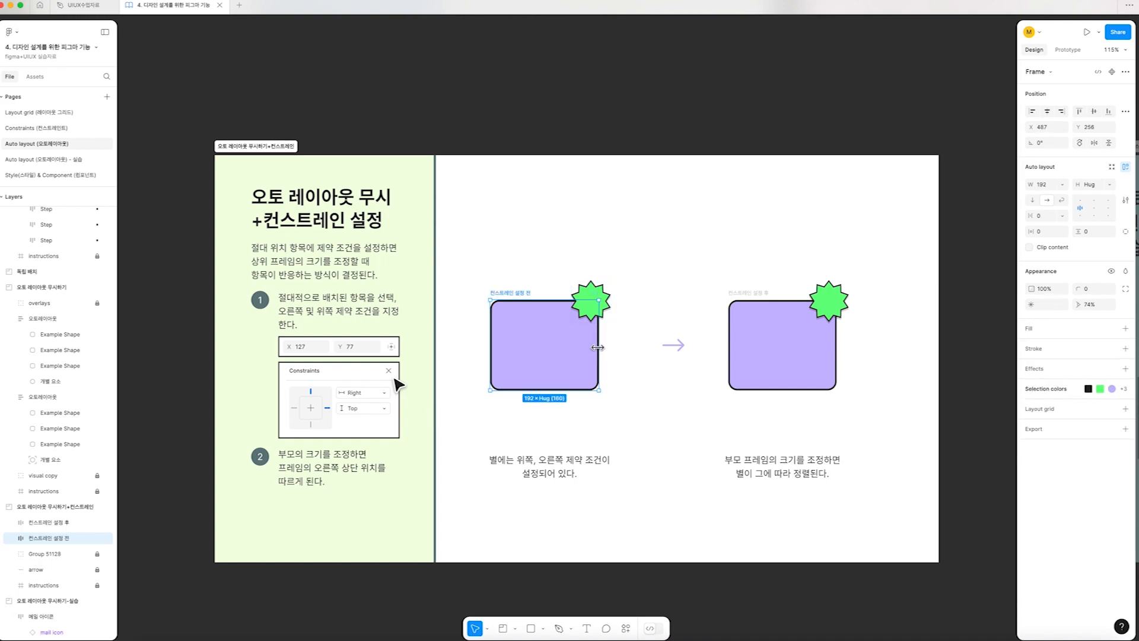
left_click(591, 293)
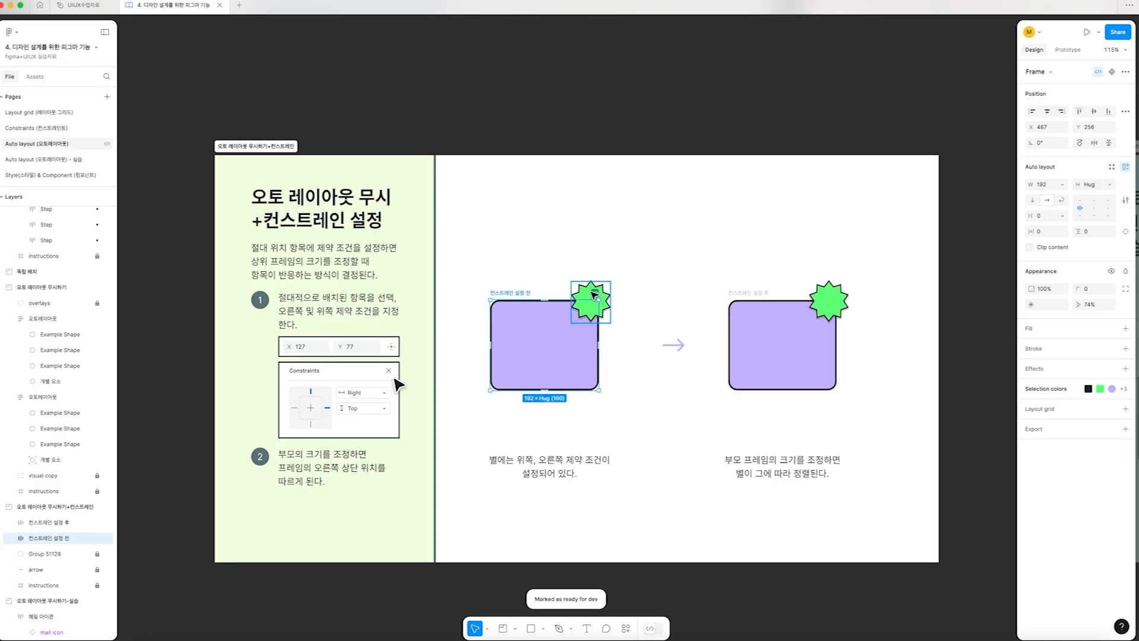
left_click(544, 358)
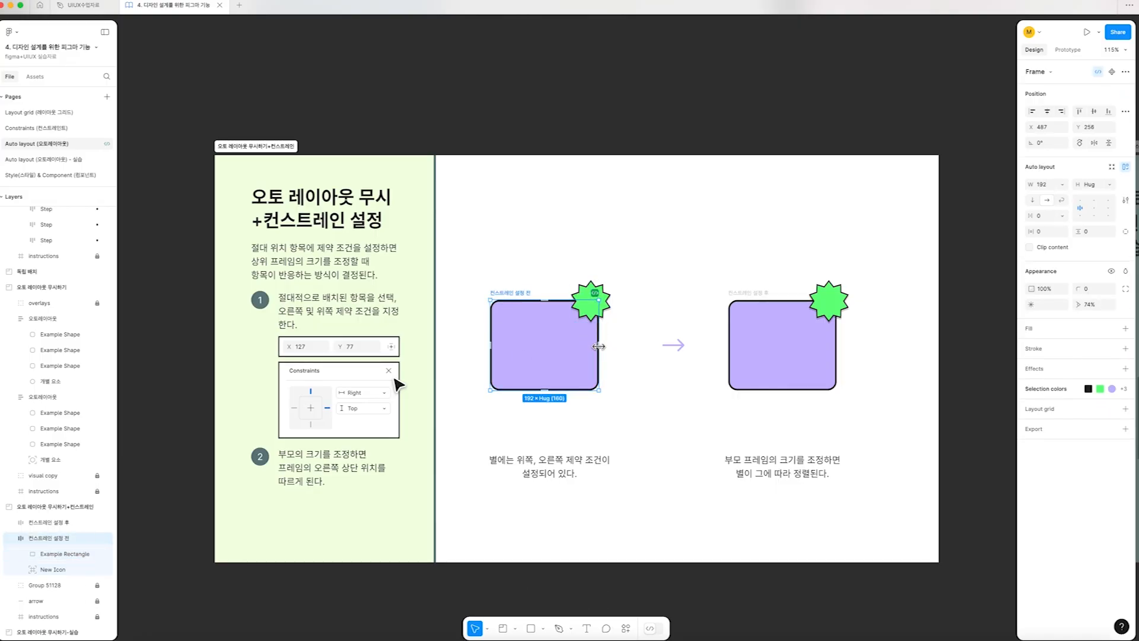
left_click_drag(601, 346, 634, 347)
key("super+z")
Compare the constraints of the green stars in the 컨스트레인 설정 전 and 컨스트레인 설정 후 frames
double_click(591, 289)
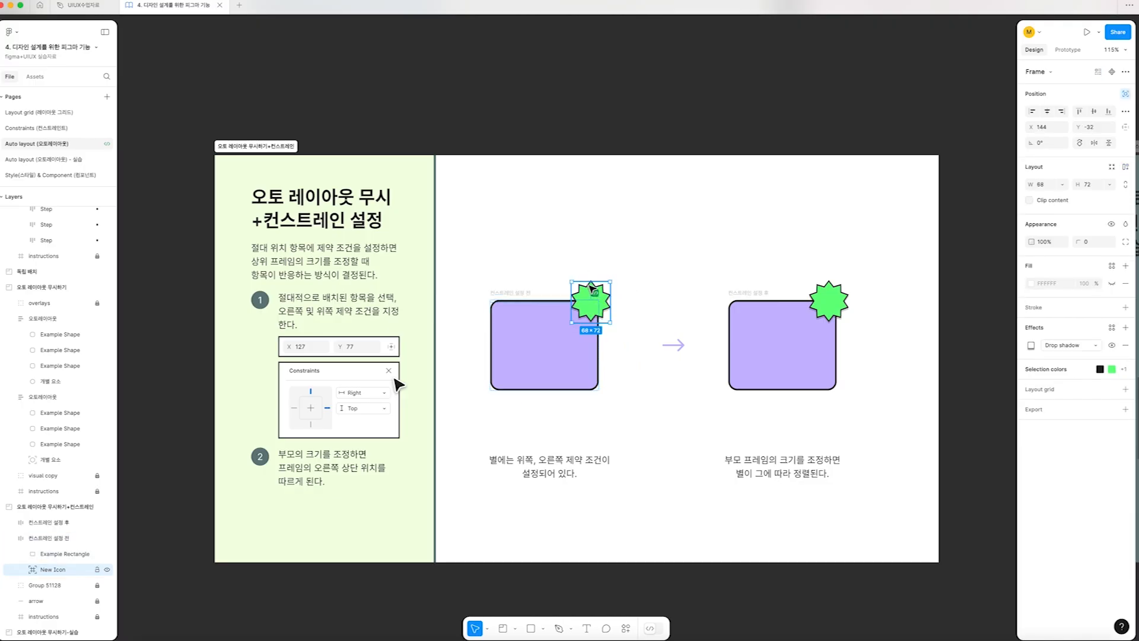
scroll(591, 289, "right", 3)
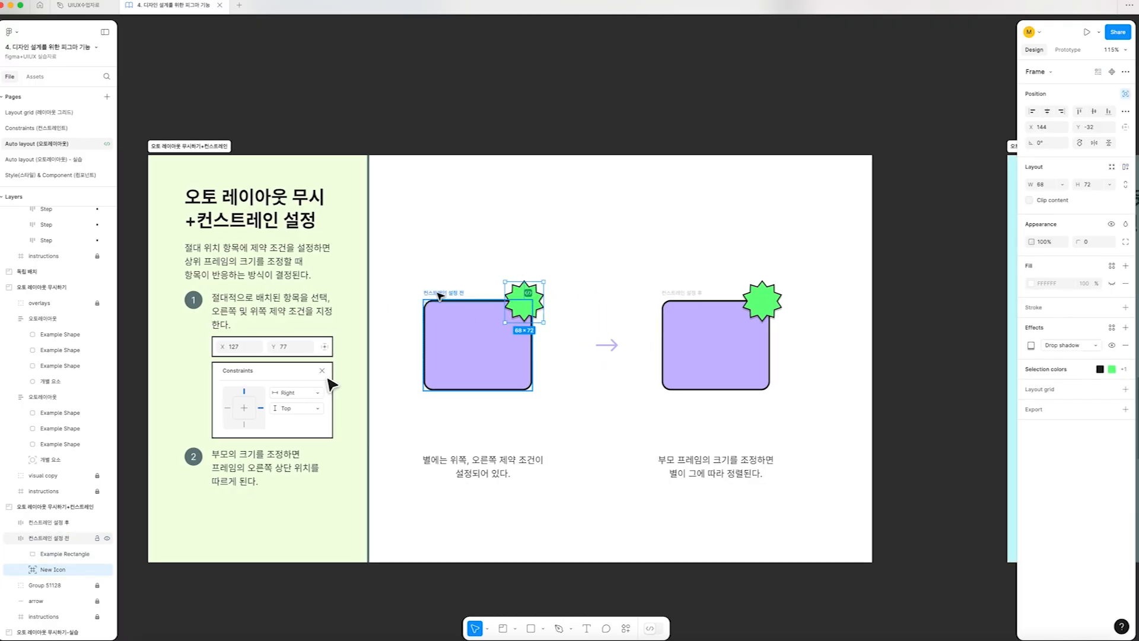
scroll(439, 296, "down", 1)
scroll(559, 307, "left", 1)
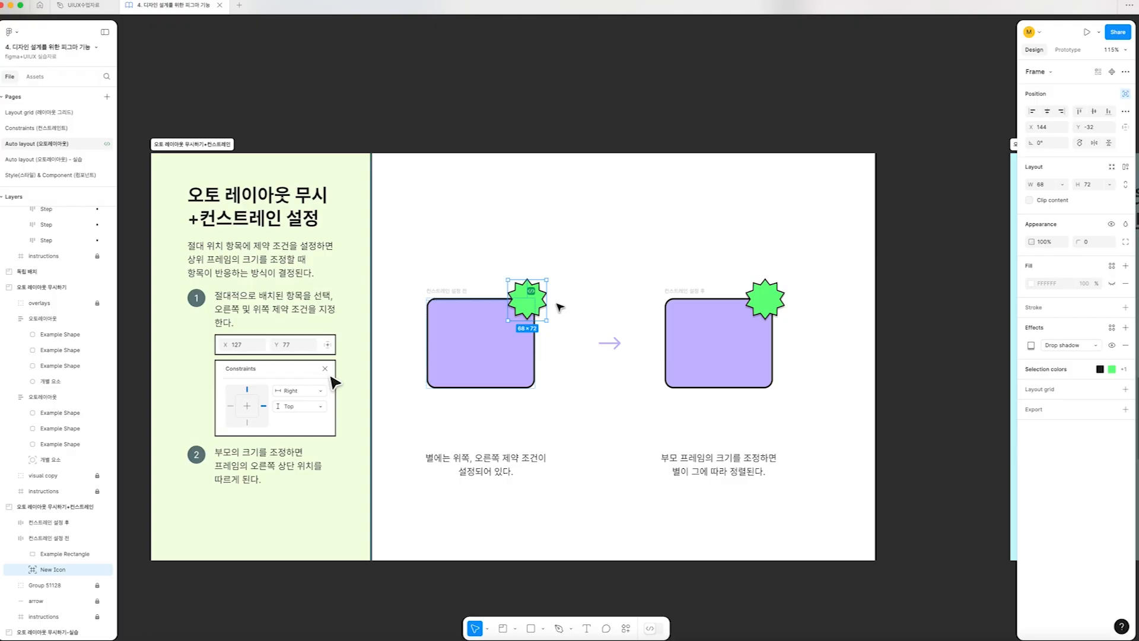
left_click(691, 291)
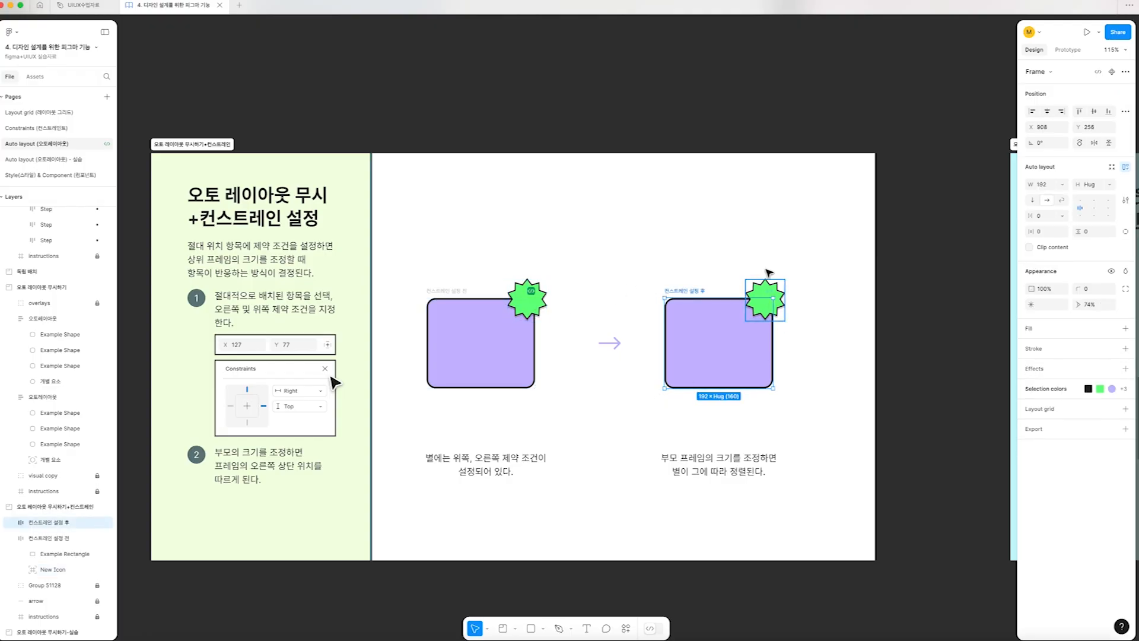
left_click(763, 286)
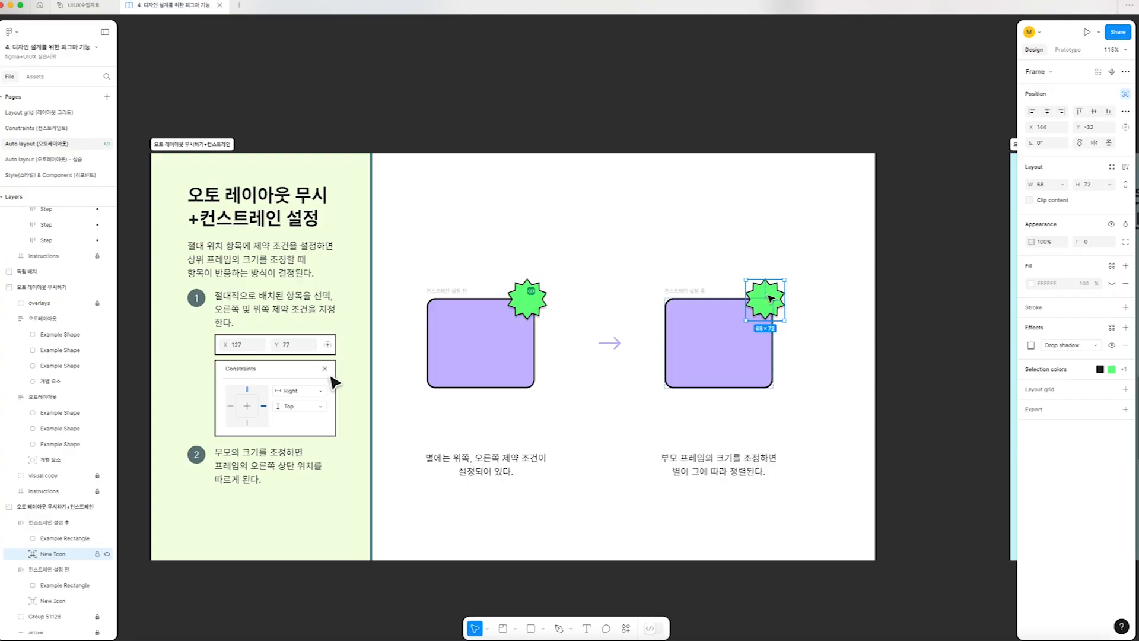
left_click(514, 306)
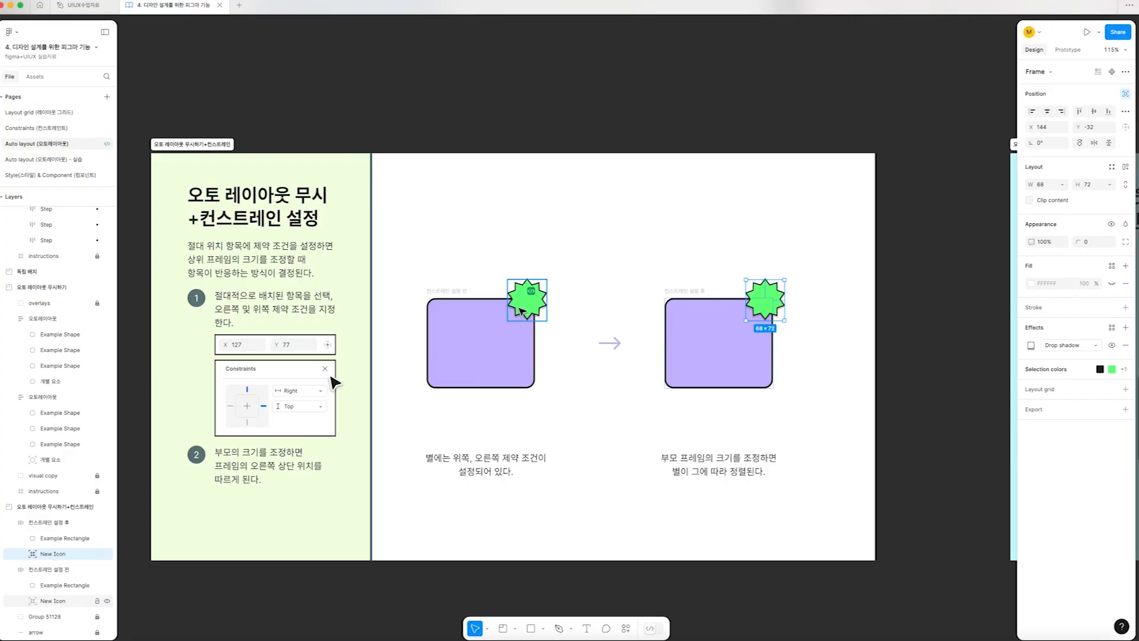
left_click(1125, 128)
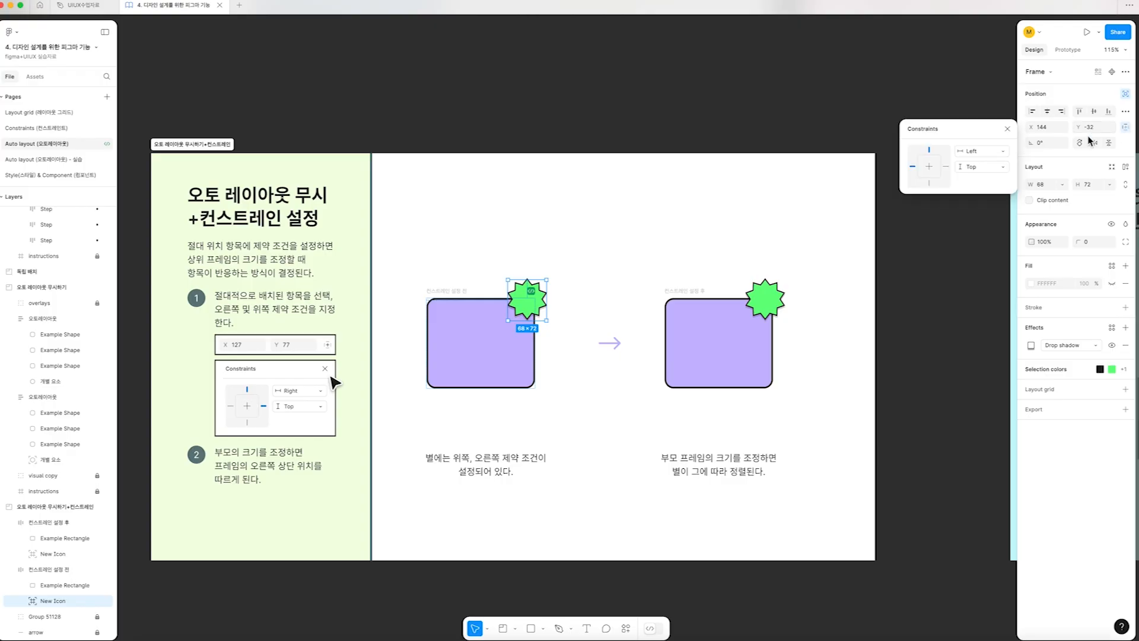
left_click(764, 305, "super")
left_click(688, 292)
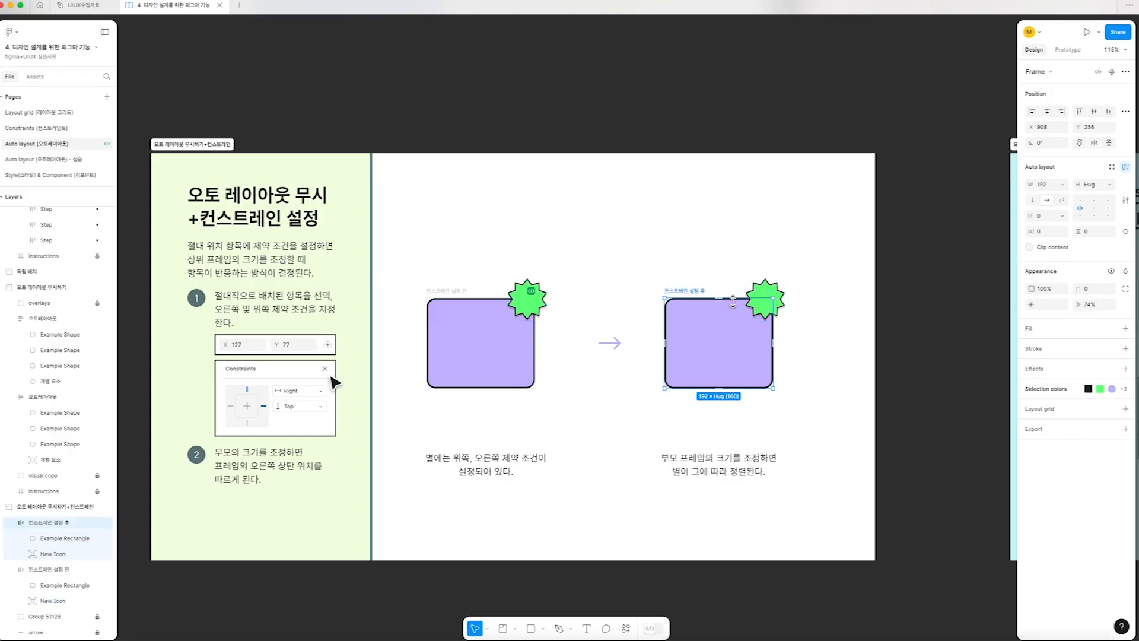
left_click(769, 291)
left_click(755, 289)
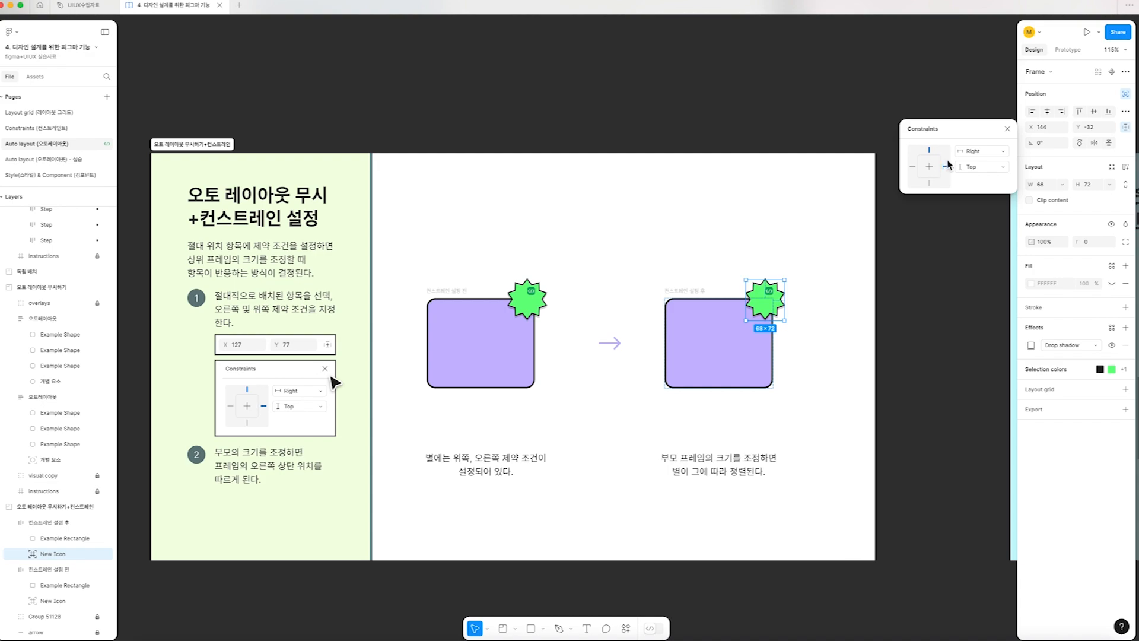
left_click(867, 252)
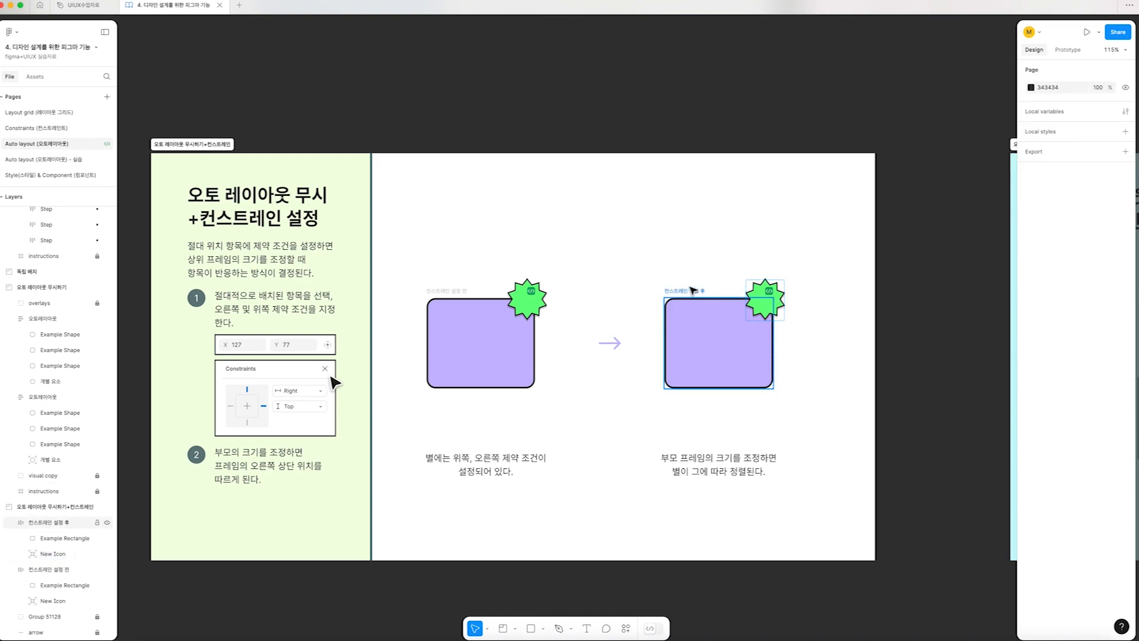
Try widening the 컨스트레인 설정 후 frame to 305, and undo the resize
left_click(693, 291)
left_click_drag(773, 367, 834, 372)
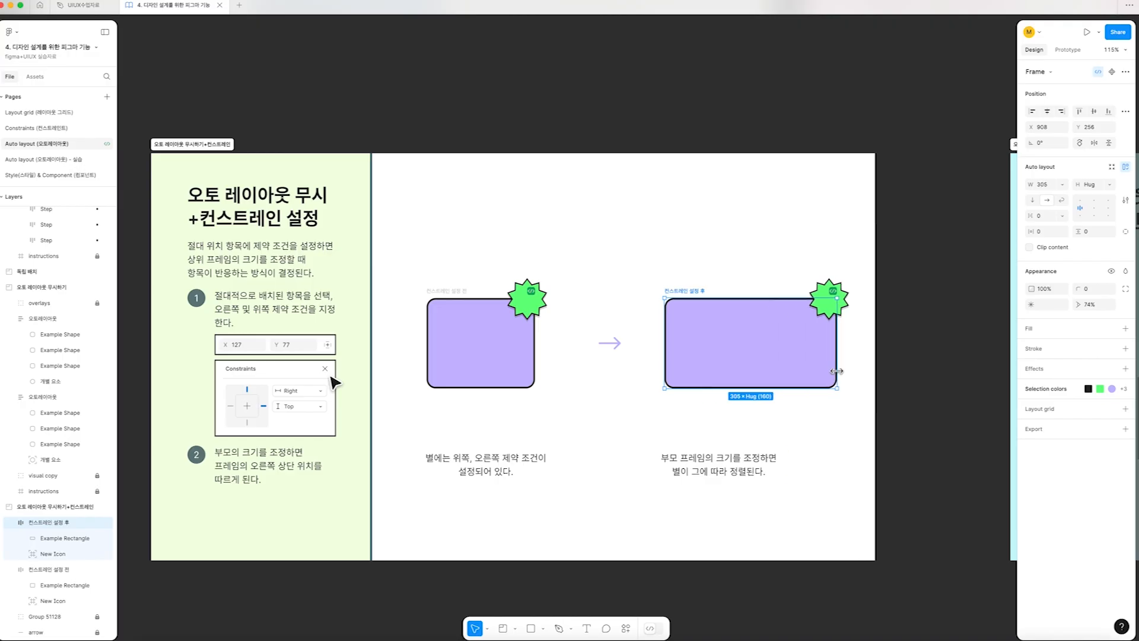
key("super+z")
left_click(917, 362)
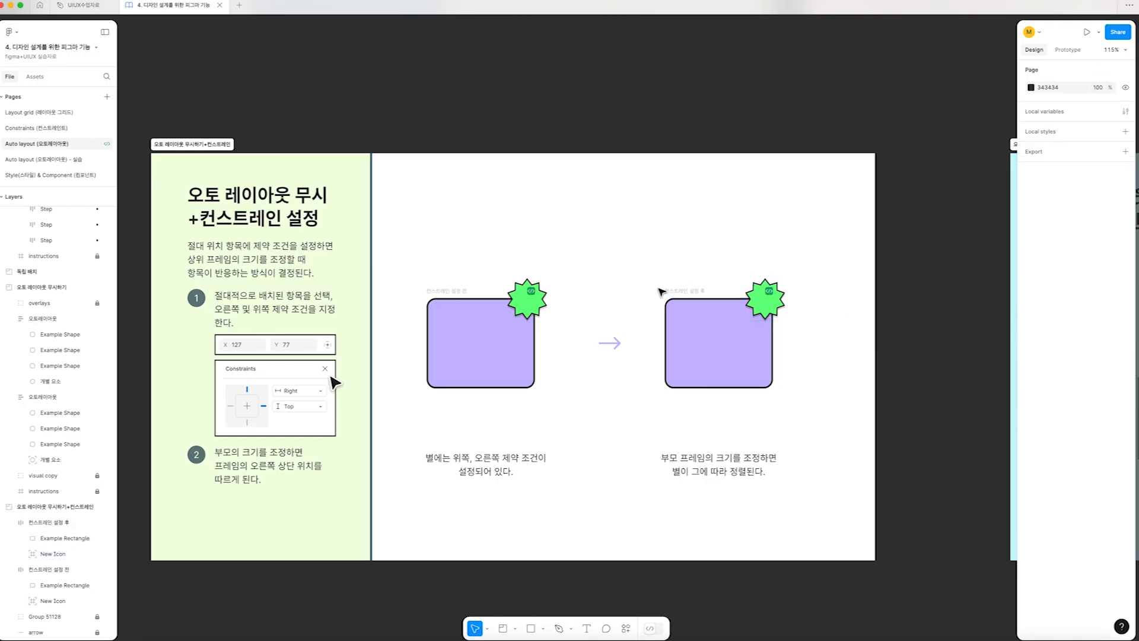
Try resizing the 컨스트레인스 적용 전 and 적용 후 mail icon frames in the constraints practice, and undo the changes
scroll(662, 292, "down", 1)
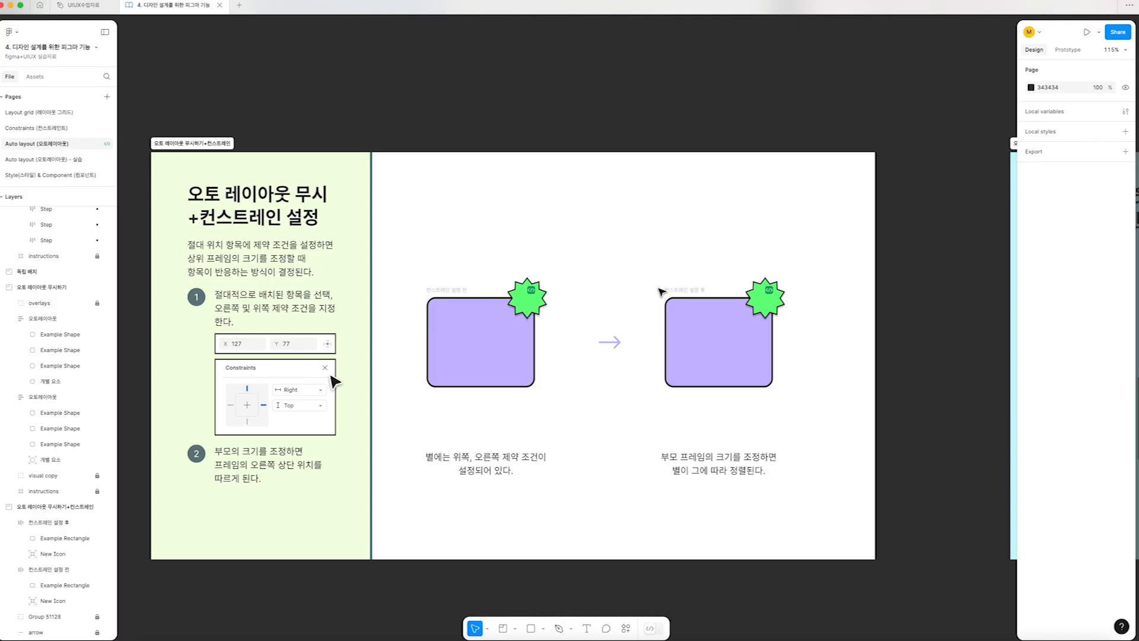
scroll(661, 292, "right", 10)
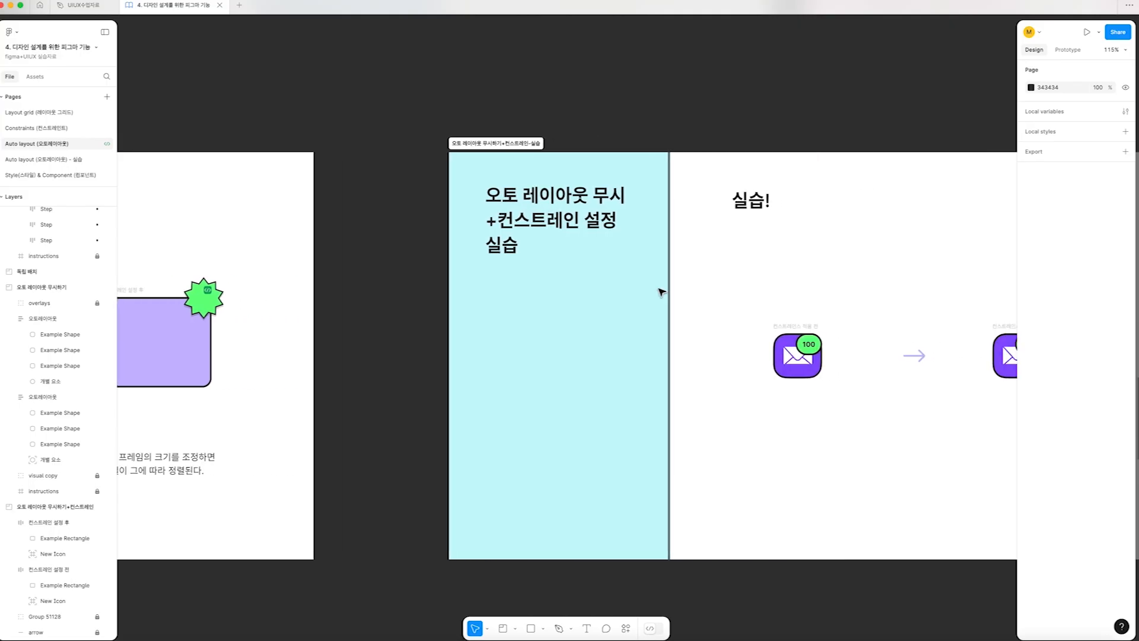
scroll(662, 291, "right", 1)
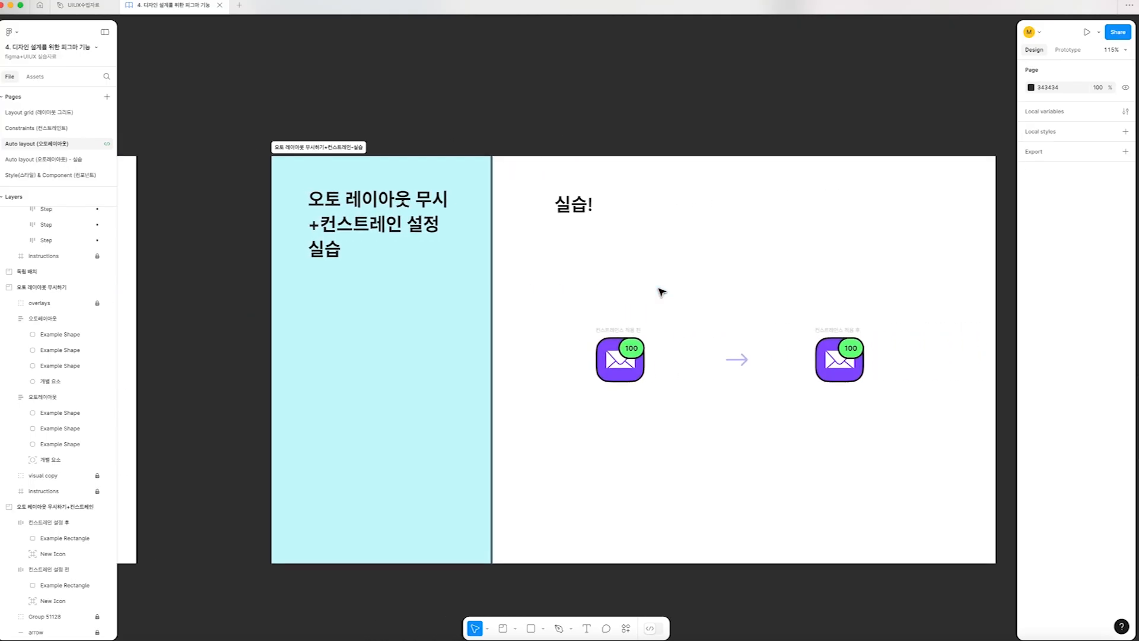
left_click(632, 333)
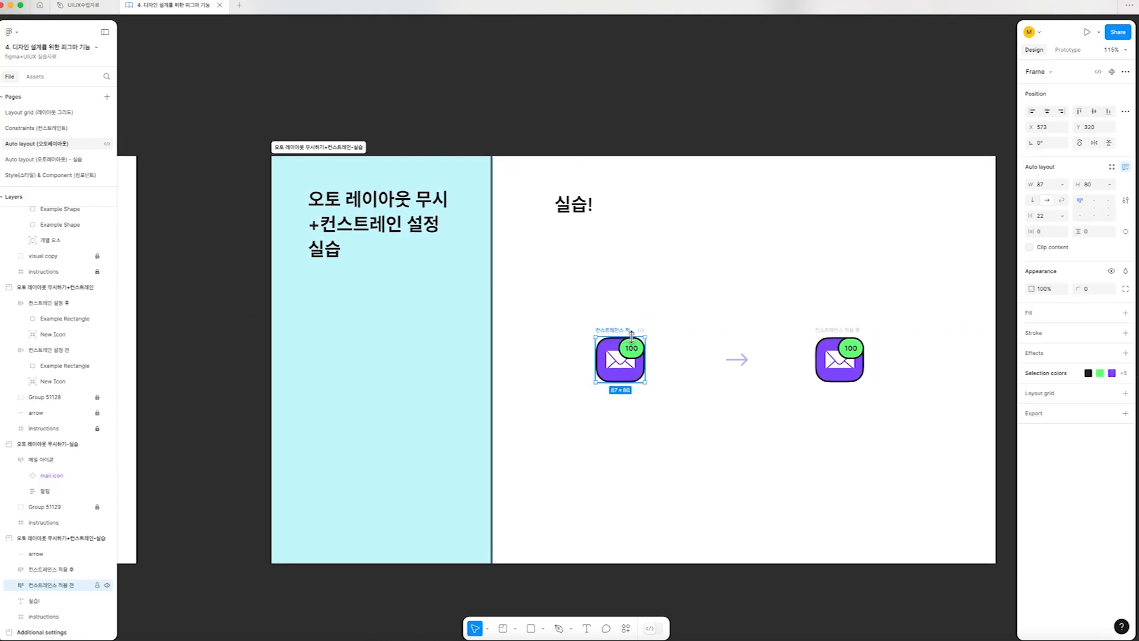
scroll(632, 332, "right", 1)
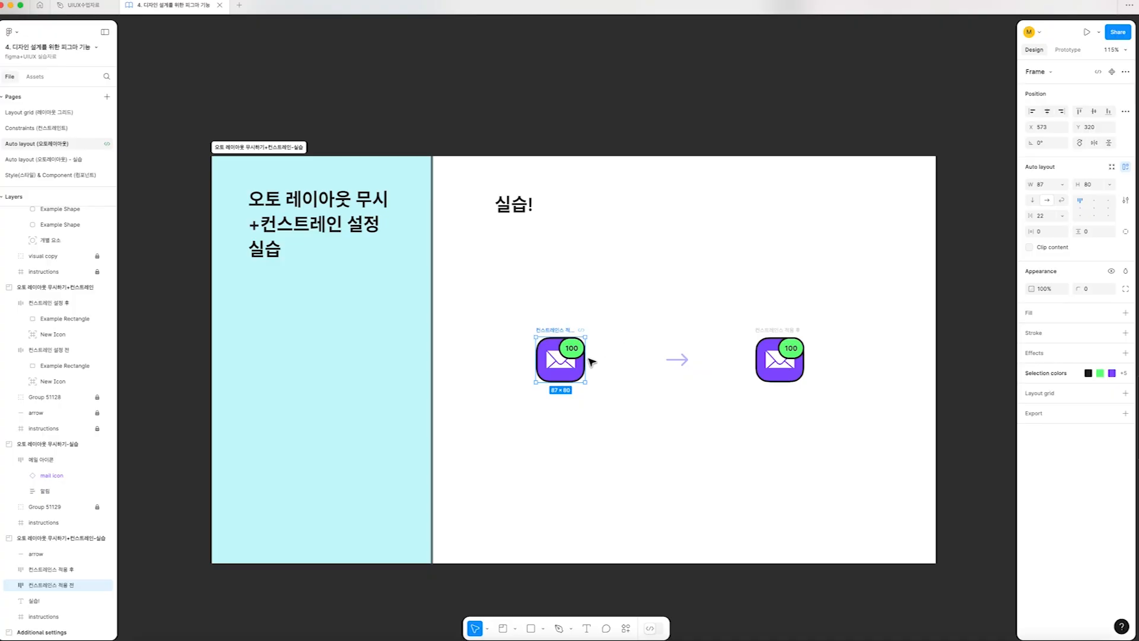
mouse_move(604, 359)
left_mouse_down()
mouse_move(635, 360)
mouse_move(584, 361)
left_mouse_up()
left_click(776, 356)
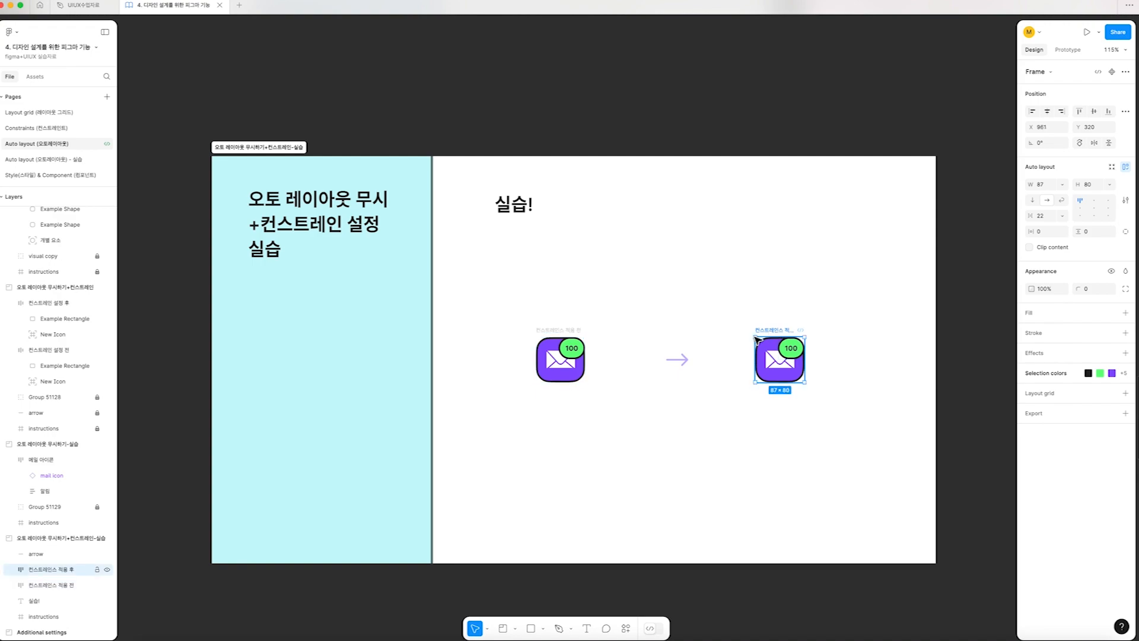
left_click_drag(805, 359, 921, 360)
key("super+z")
Open the constraints of the 100 badge inside the 컨스트레인스 적용 후 frame
double_click(792, 348)
scroll(35, 570, "down", 1)
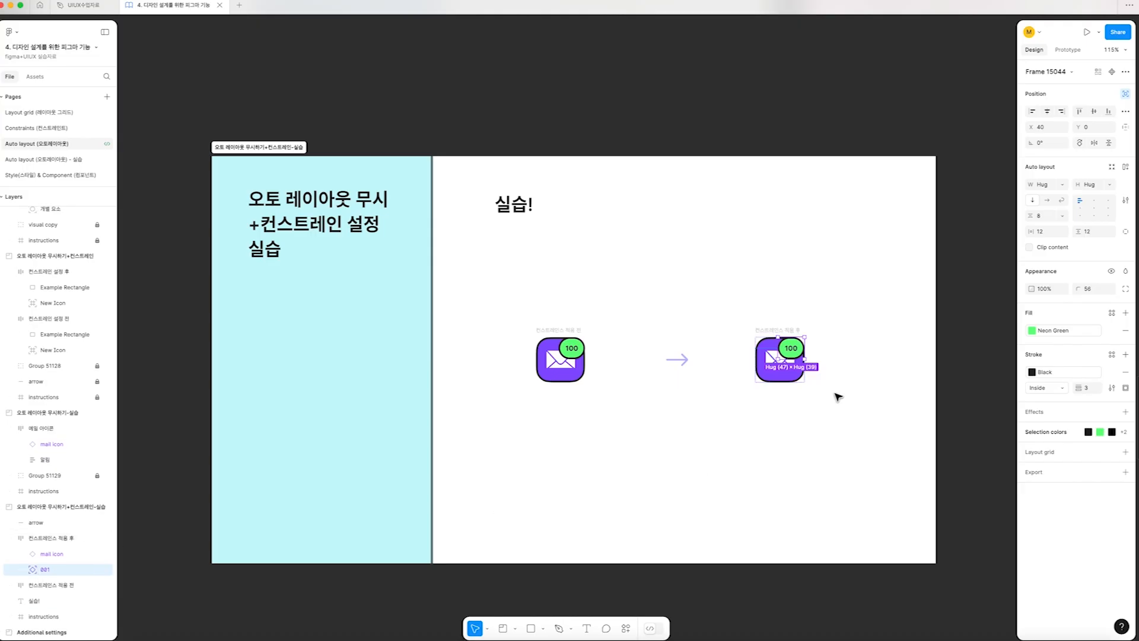
scroll(852, 344, "up", 5)
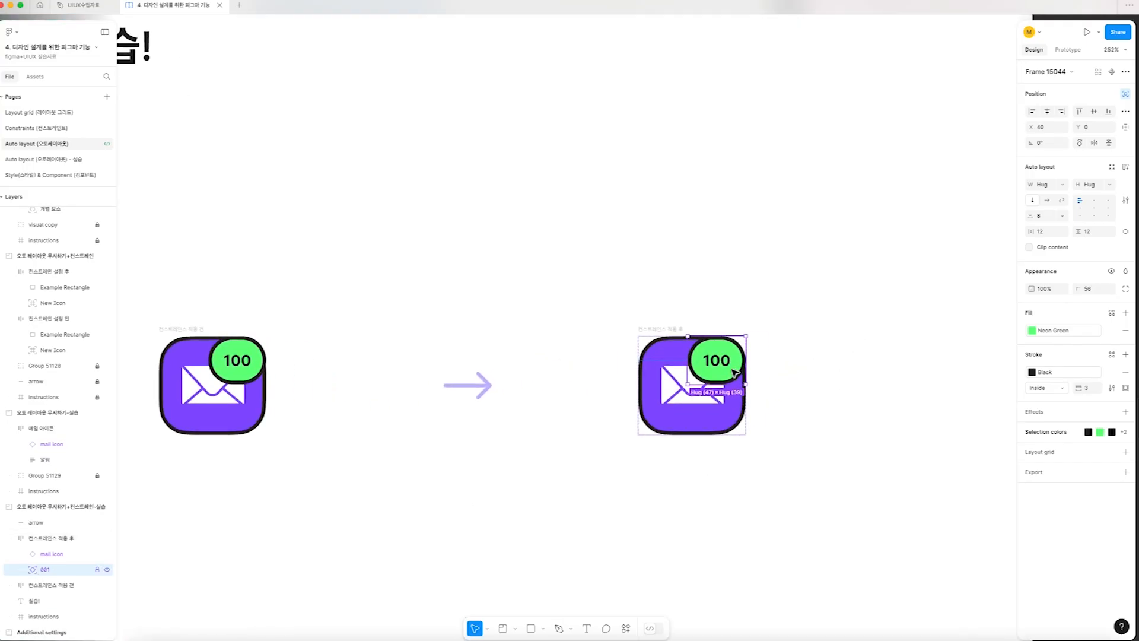
left_click(1125, 128)
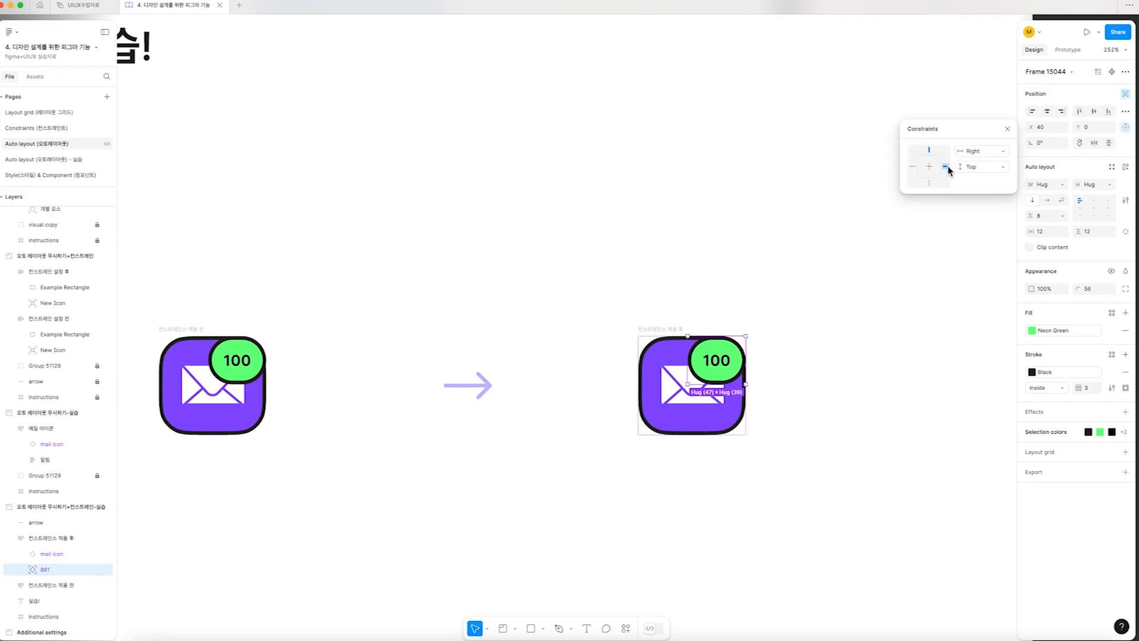
Try widening the 컨스트레인스 적용 후 mail icon frame, and undo the resize
left_click(648, 330)
left_click_drag(753, 404, 781, 404)
left_click_drag(856, 404, 860, 404)
key("super+z")
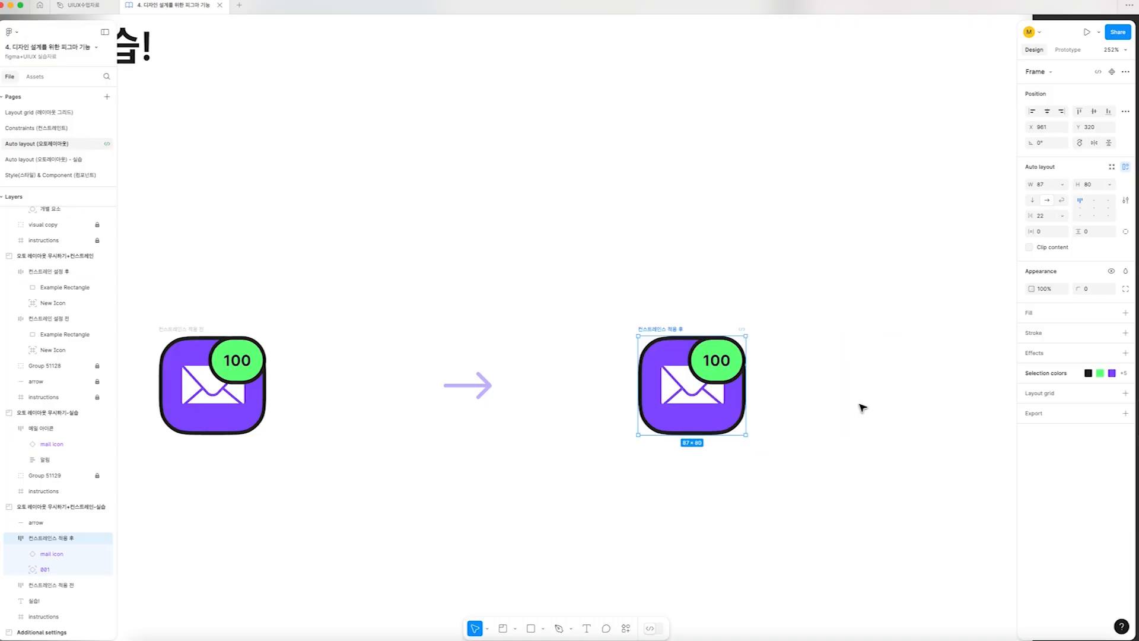
Select the 100 badge in the 컨스트레인스 적용 후 frame, and go on to the Suggest Auto Layout lesson
scroll(777, 401, "down", 5)
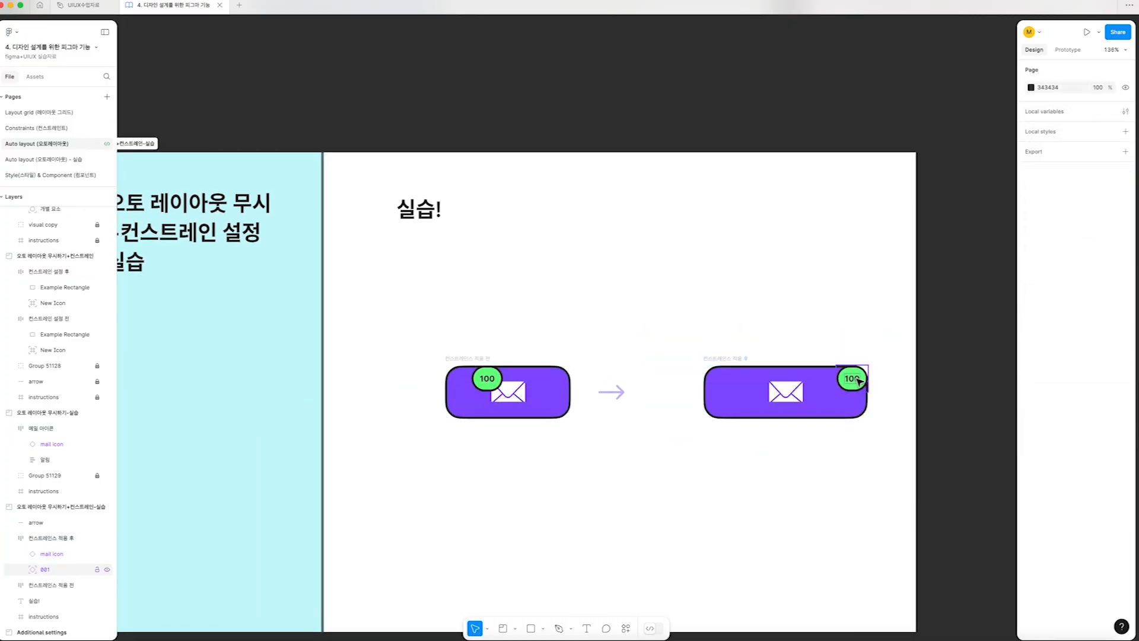
left_click(857, 381, "super")
scroll(860, 380, "left", 1)
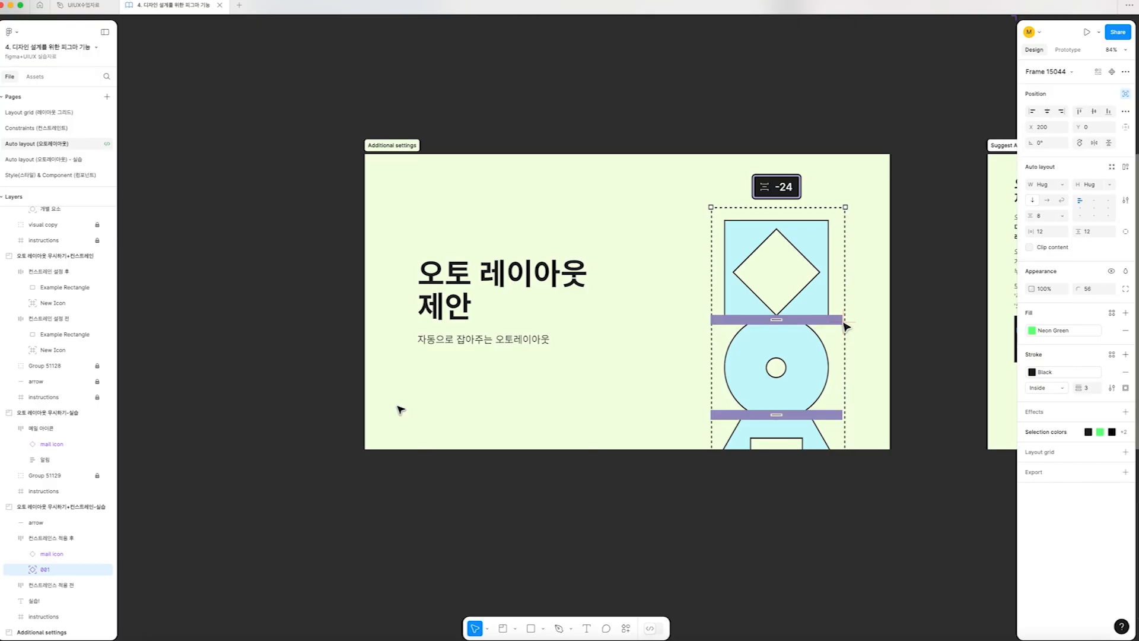
key("n")
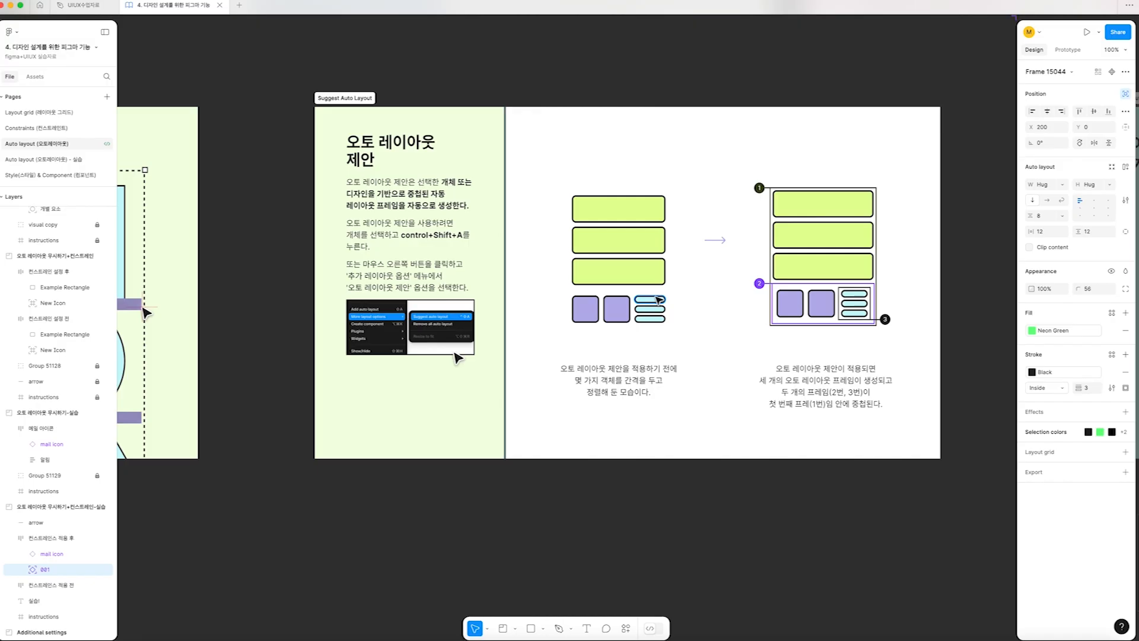
left_click(661, 328)
left_click(601, 226)
left_click(617, 272)
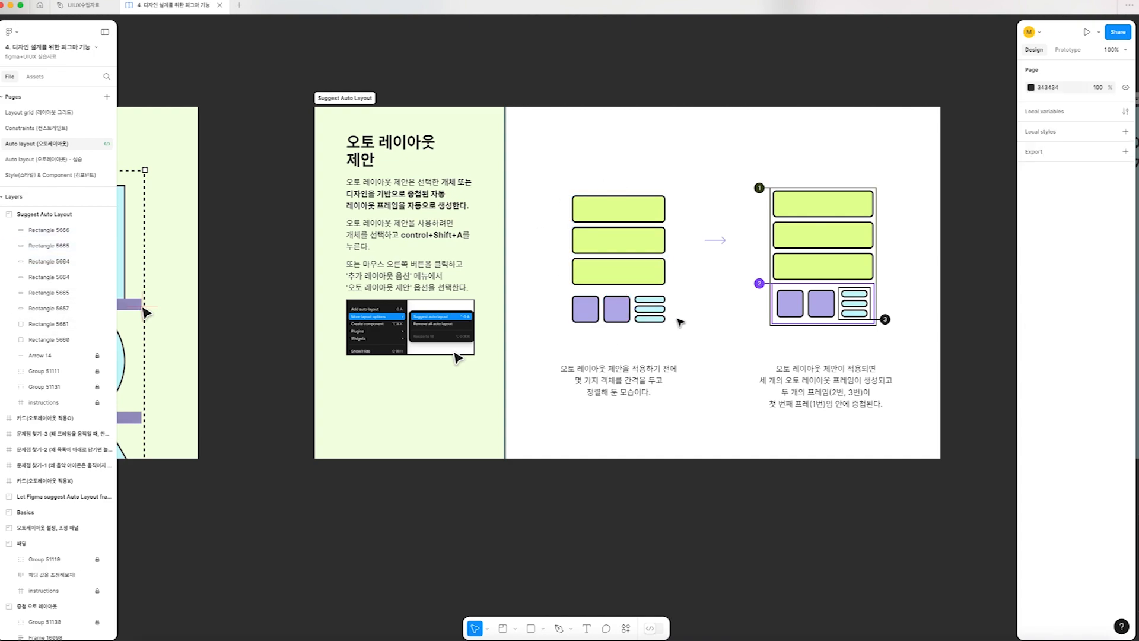
left_click_drag(682, 336, 681, 290)
left_click_drag(548, 295, 652, 336)
left_click(668, 345)
Select all eight rectangles in the example before the arrow and apply Suggest Auto Layout to them
scroll(652, 336, "right", 1)
scroll(655, 340, "right", 2)
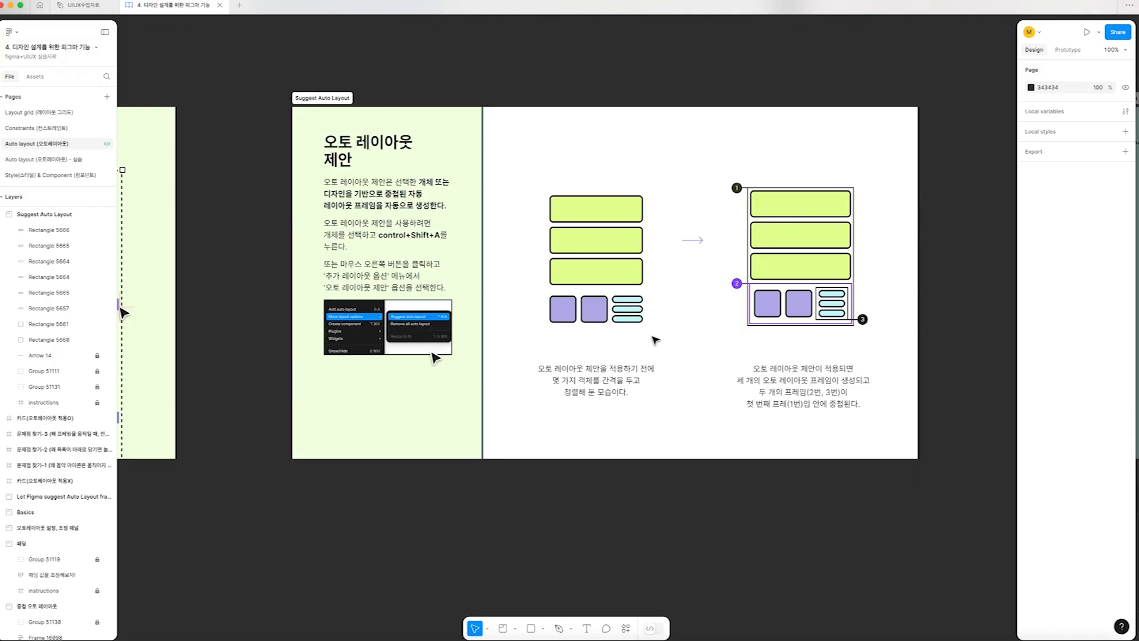
left_click_drag(655, 339, 537, 181)
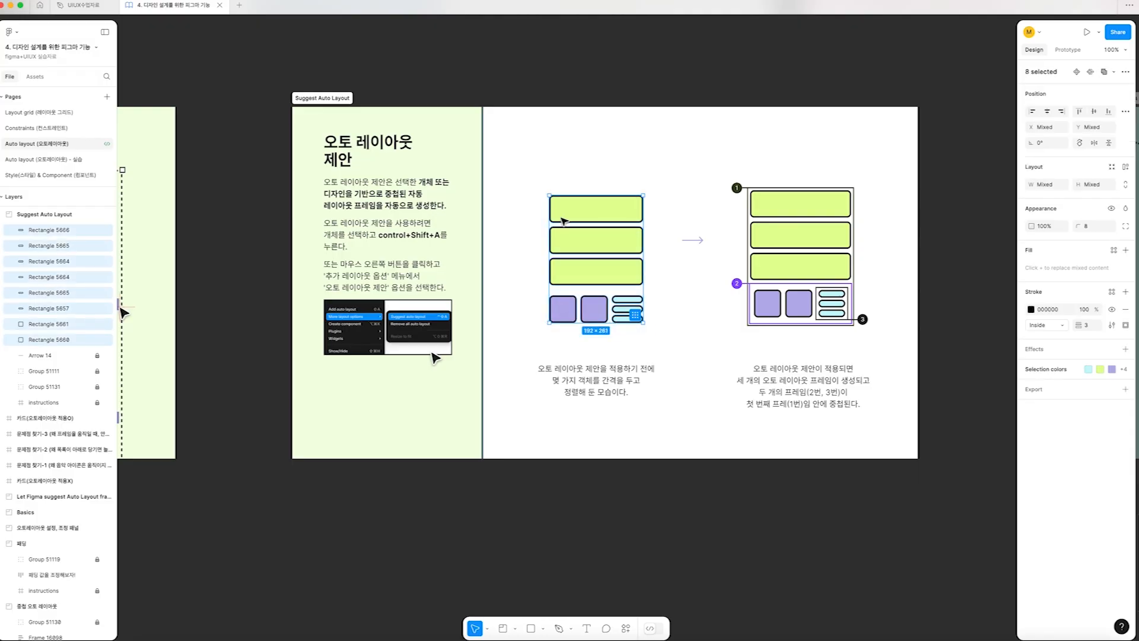
scroll(18, 324, "up", 1)
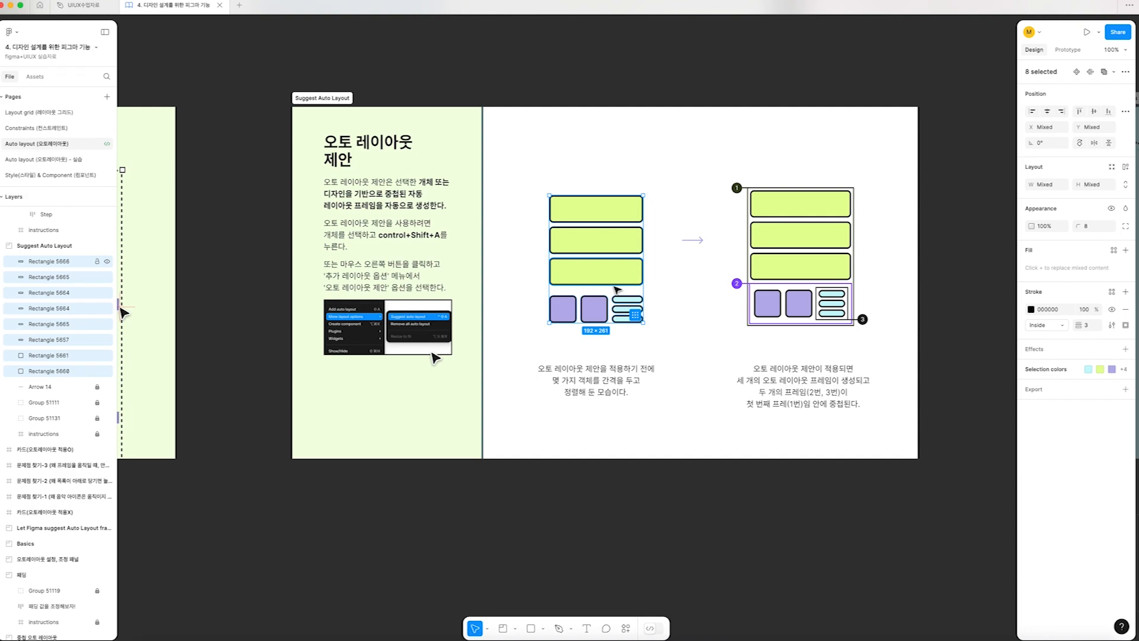
key("ctrl+shift+a")
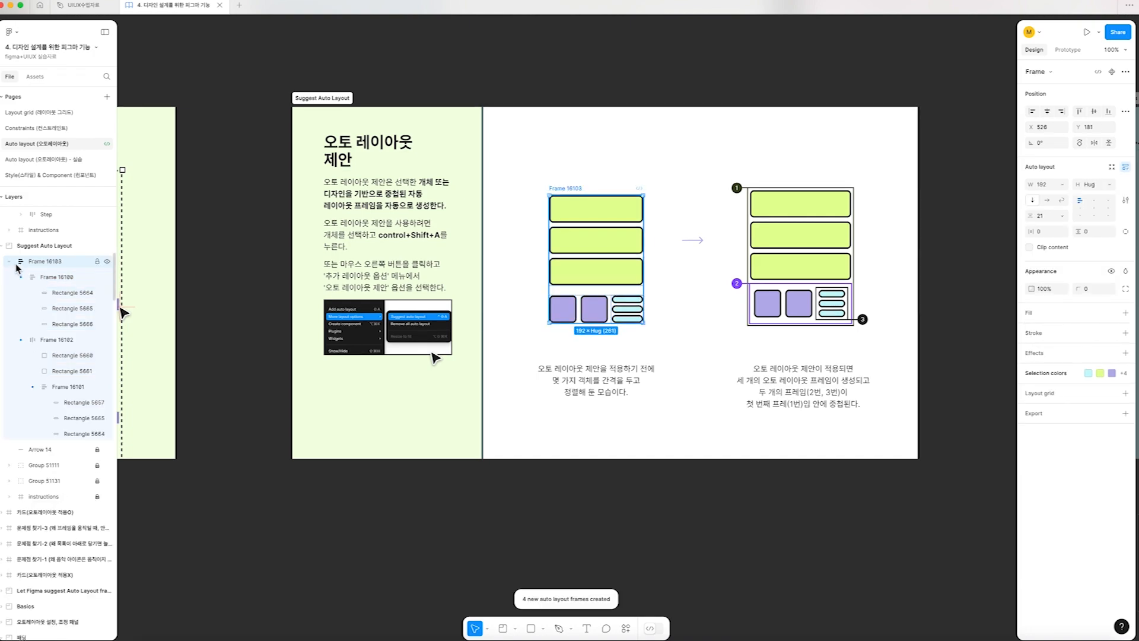
Examine the nested auto layout frames holding the three lime bars, the purple-square row and the blue pills
left_click(26, 282)
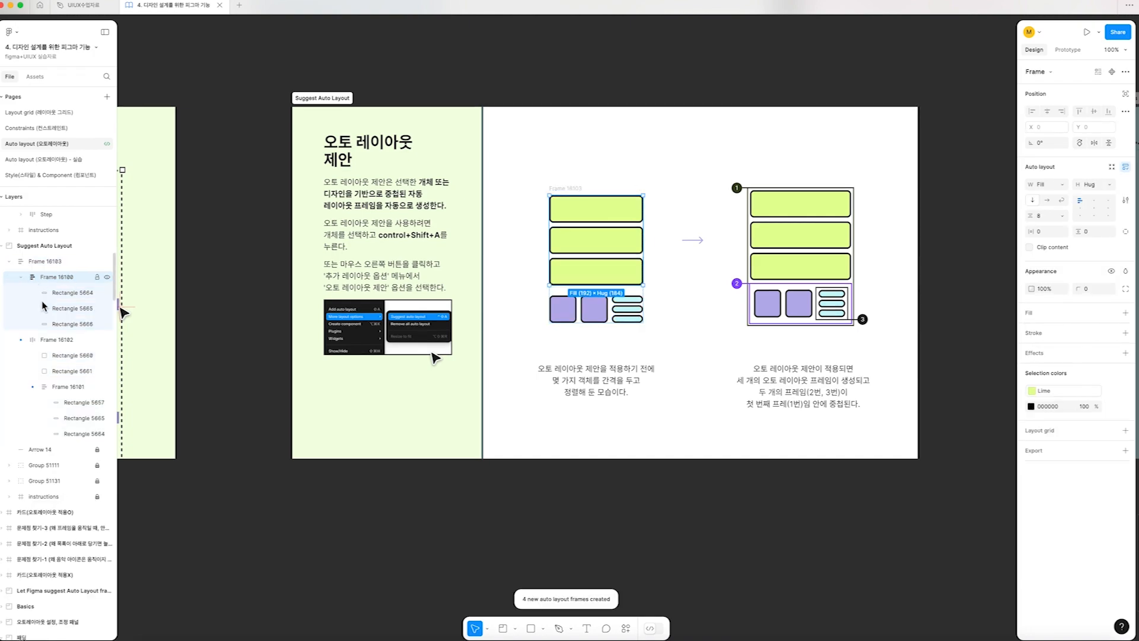
left_click(43, 344)
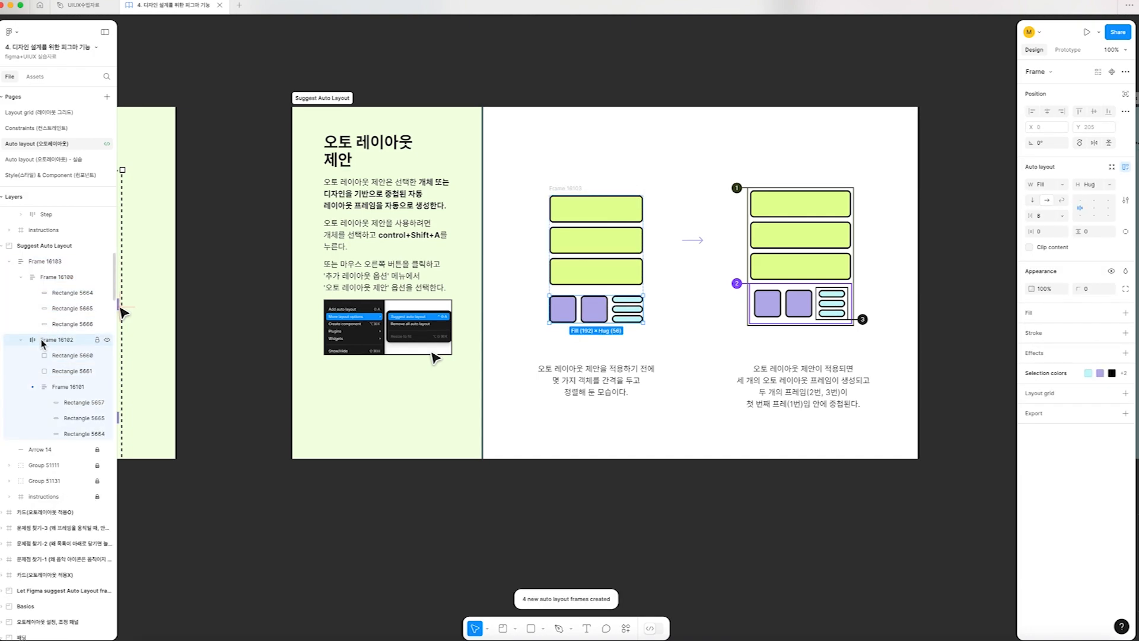
left_click(61, 389)
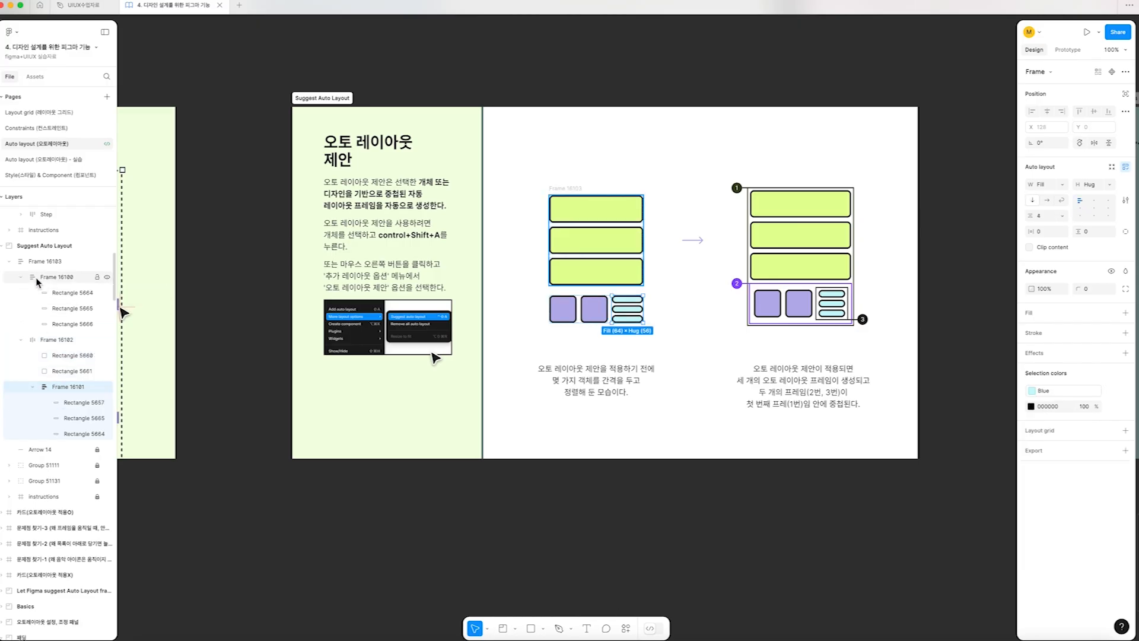
left_click(33, 283)
left_click(24, 344)
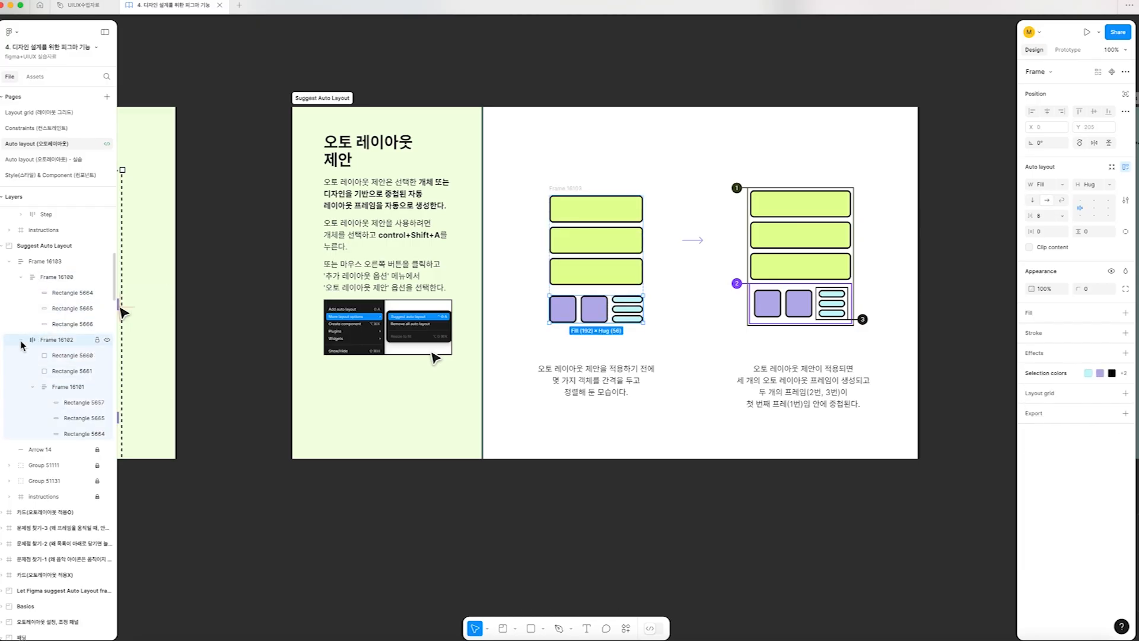
left_click(66, 389)
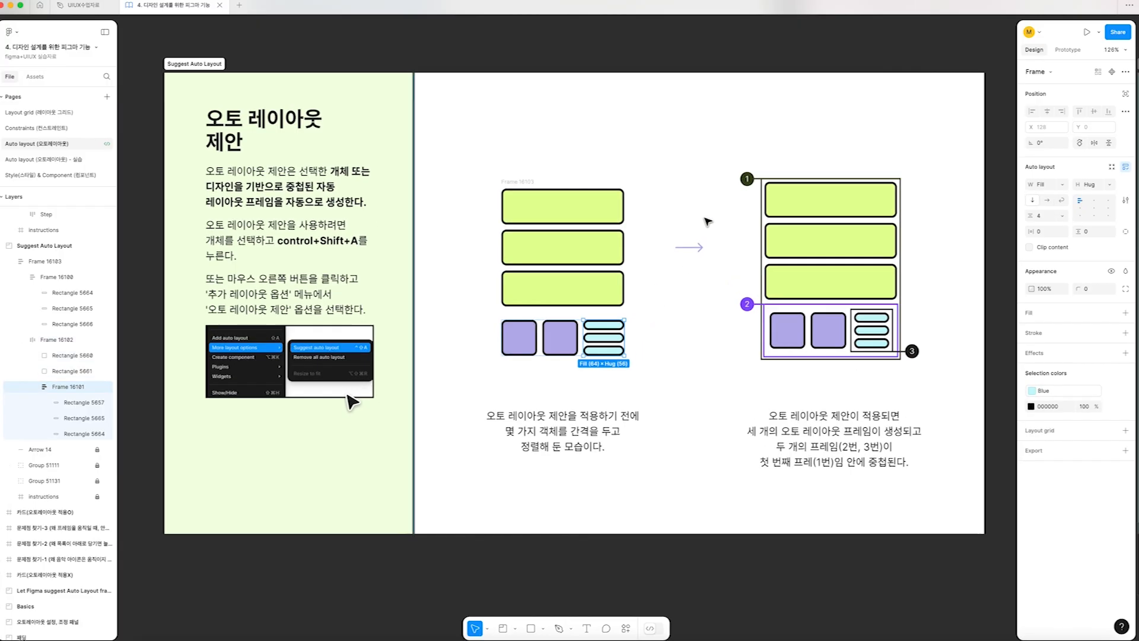
Compare the nested frame around the blue pills with the numbered frames 1 to 3 in the result diagram
scroll(706, 222, "up", 5)
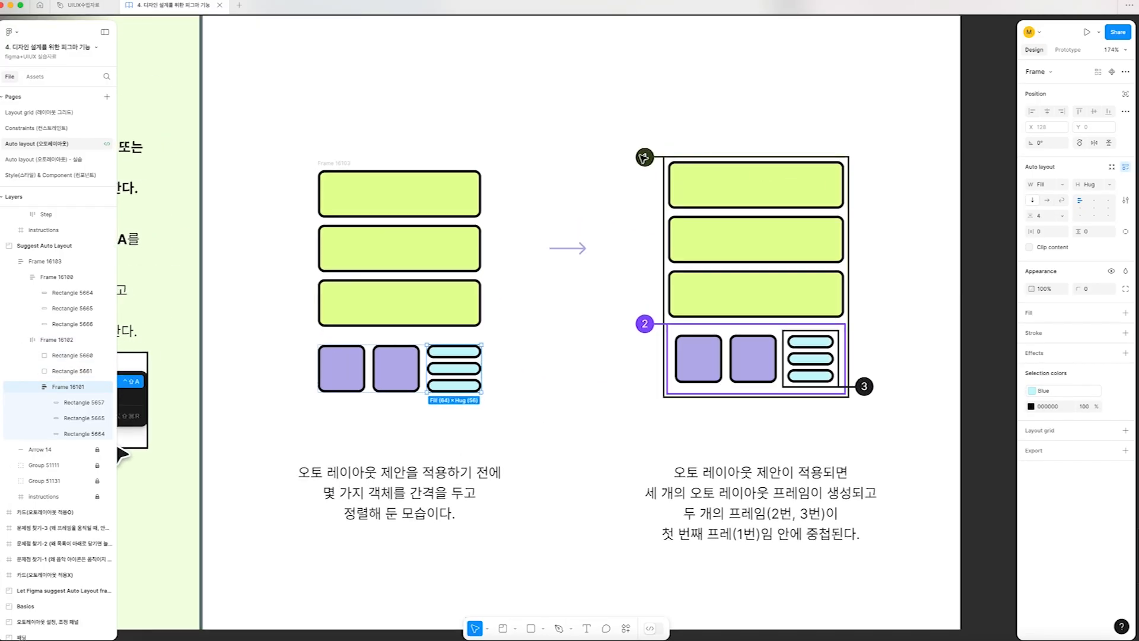
scroll(687, 145, "down", 1)
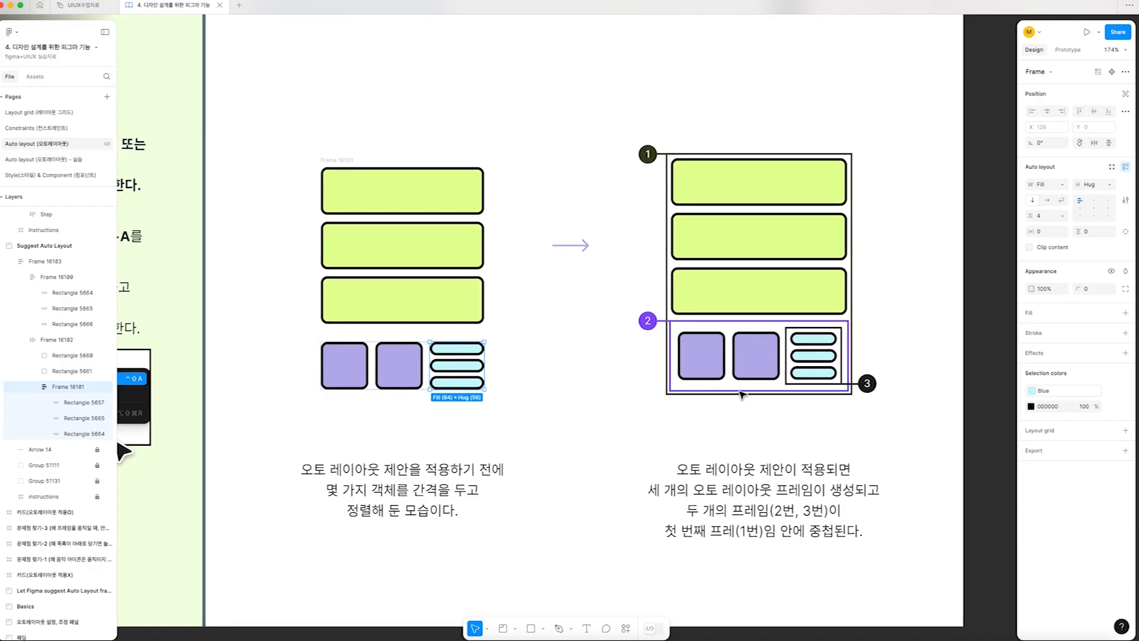
scroll(673, 329, "up", 1)
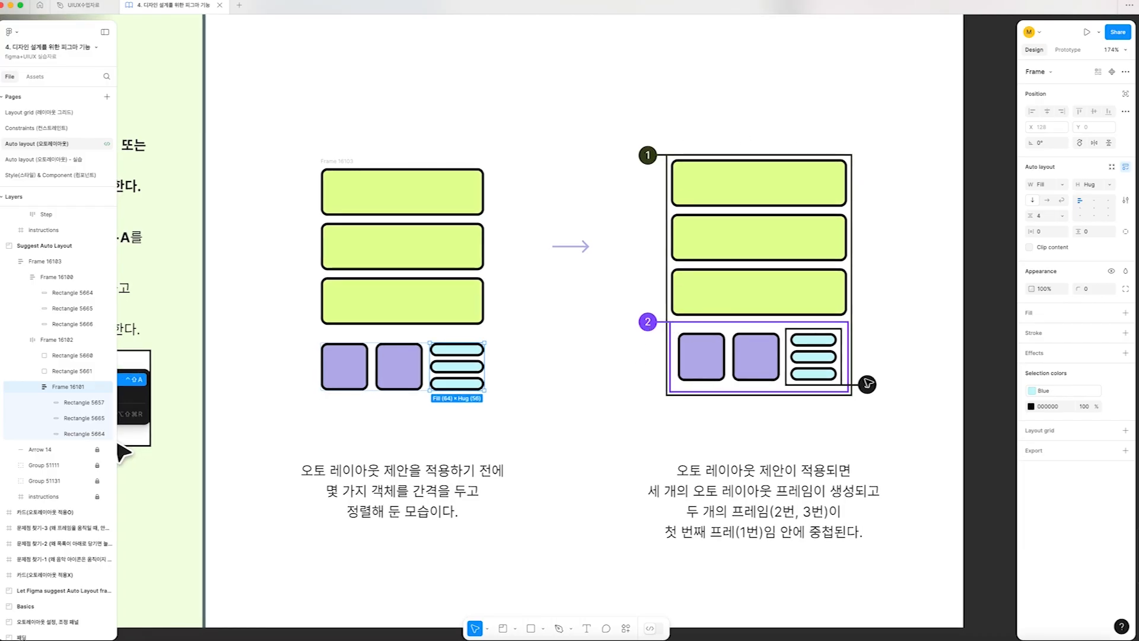
left_click(809, 331)
left_click(72, 400)
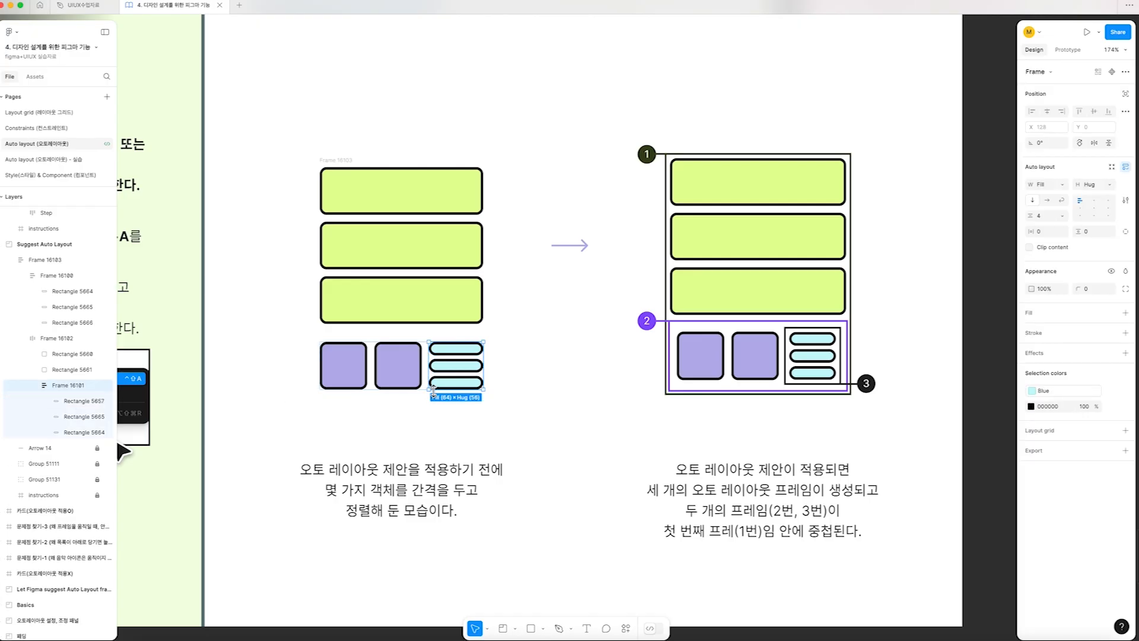
Go to the 오토레이아웃 비교하기 exercise, try enlarging the 카드 frame to 381 × 360, and undo the resize
scroll(433, 390, "down", 6)
scroll(268, 421, "down", 1)
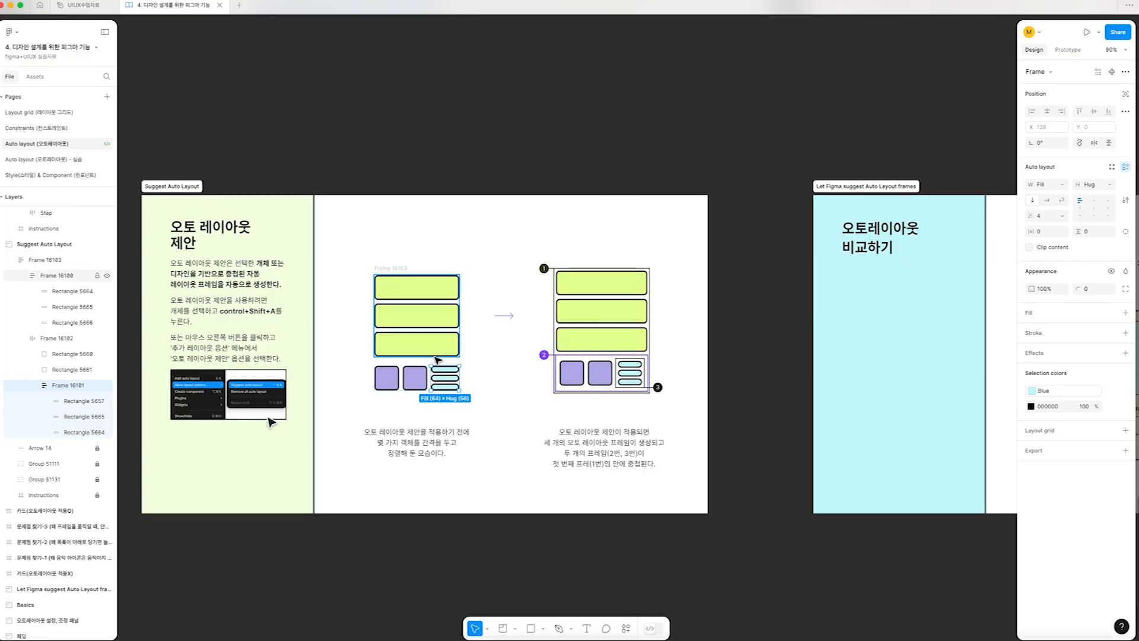
key("n")
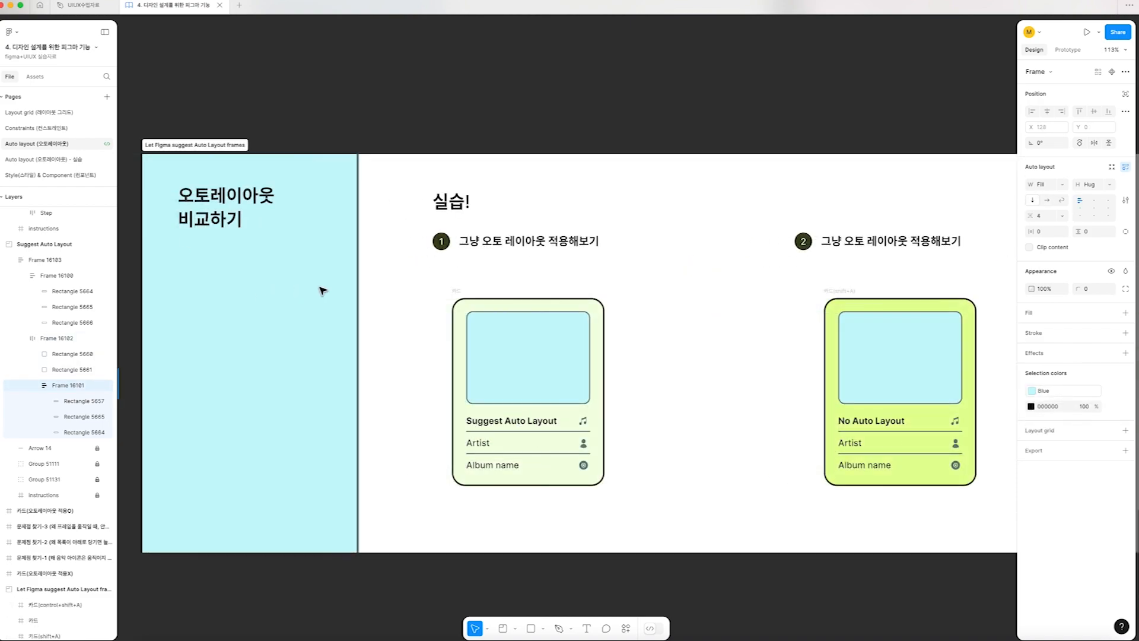
left_click(487, 255)
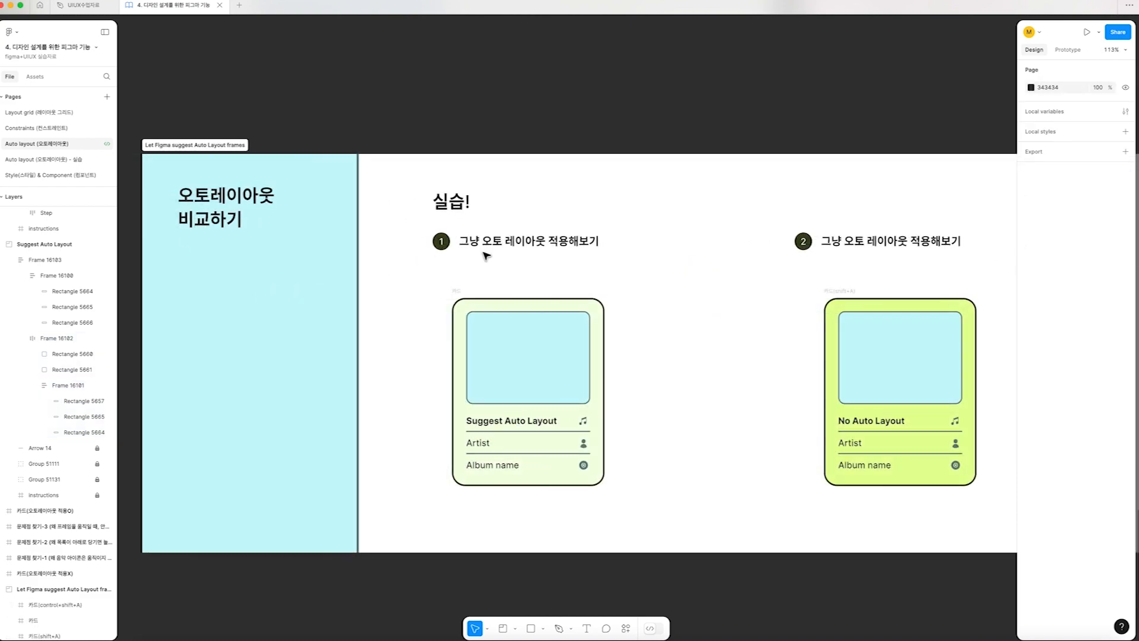
left_click(460, 295)
left_click_drag(603, 484, 663, 496)
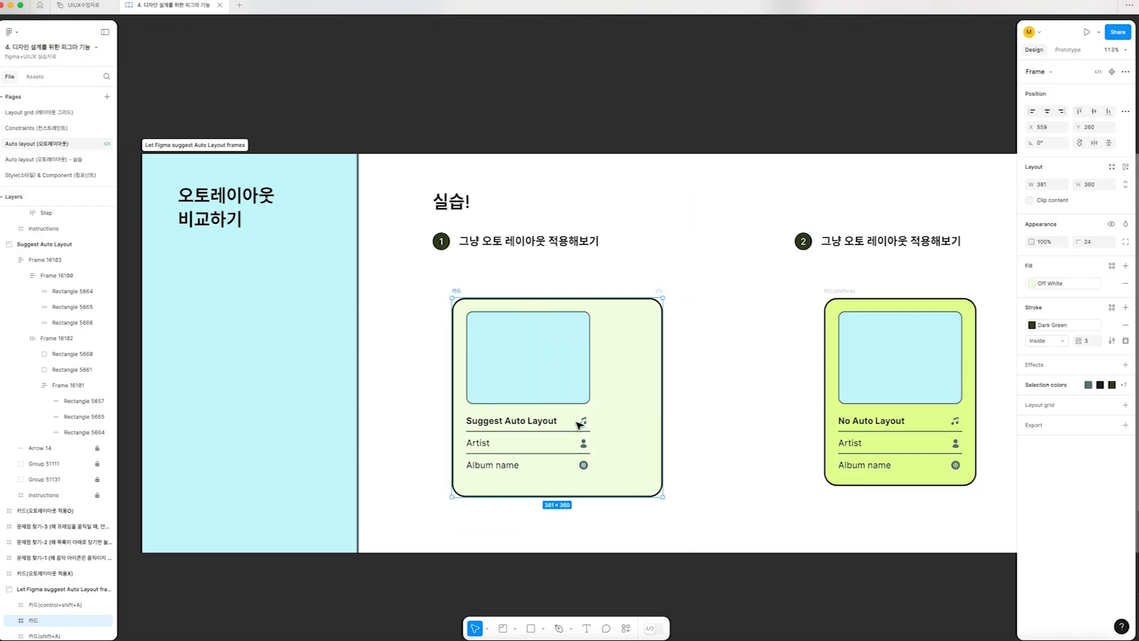
key("super+z")
Check the separate layers of the 카드 card by selecting its title, Artist text and the divider below the title
left_click(517, 423)
left_click(477, 443)
left_click(494, 421)
left_click(493, 431)
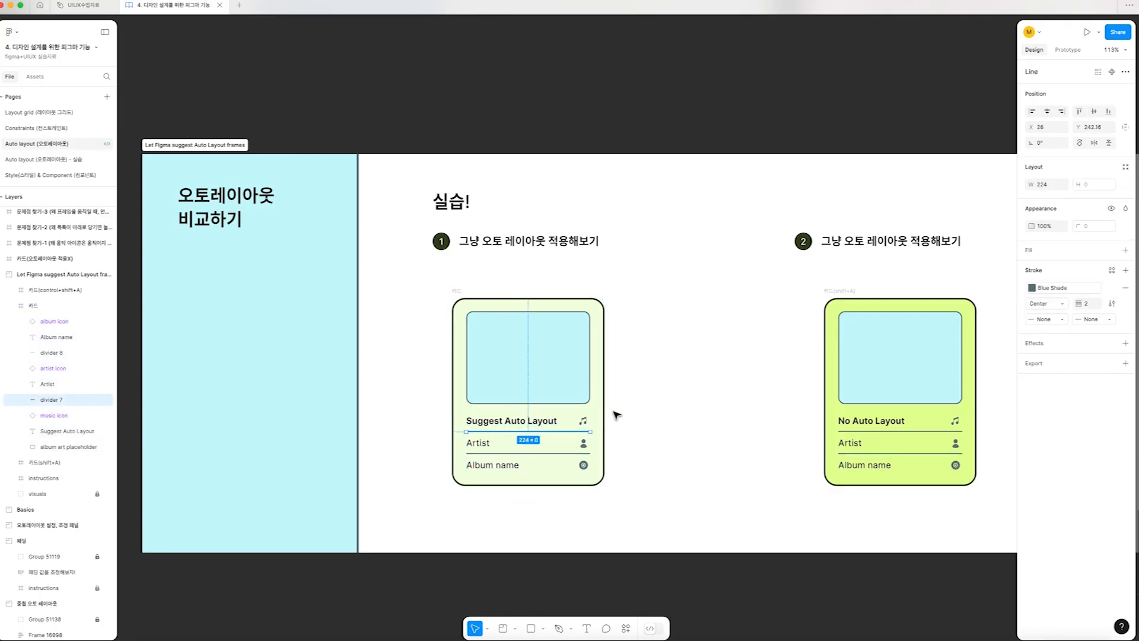
Apply regular auto layout to the 카드(shift+A) card in exercise 2
scroll(613, 416, "right", 6)
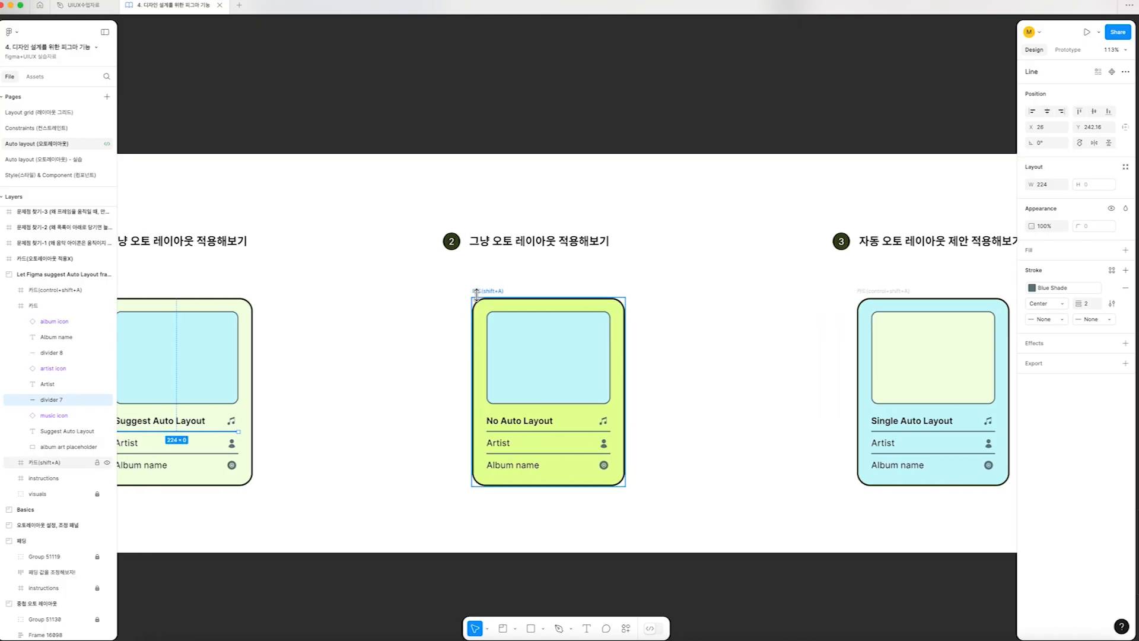
left_click(480, 291)
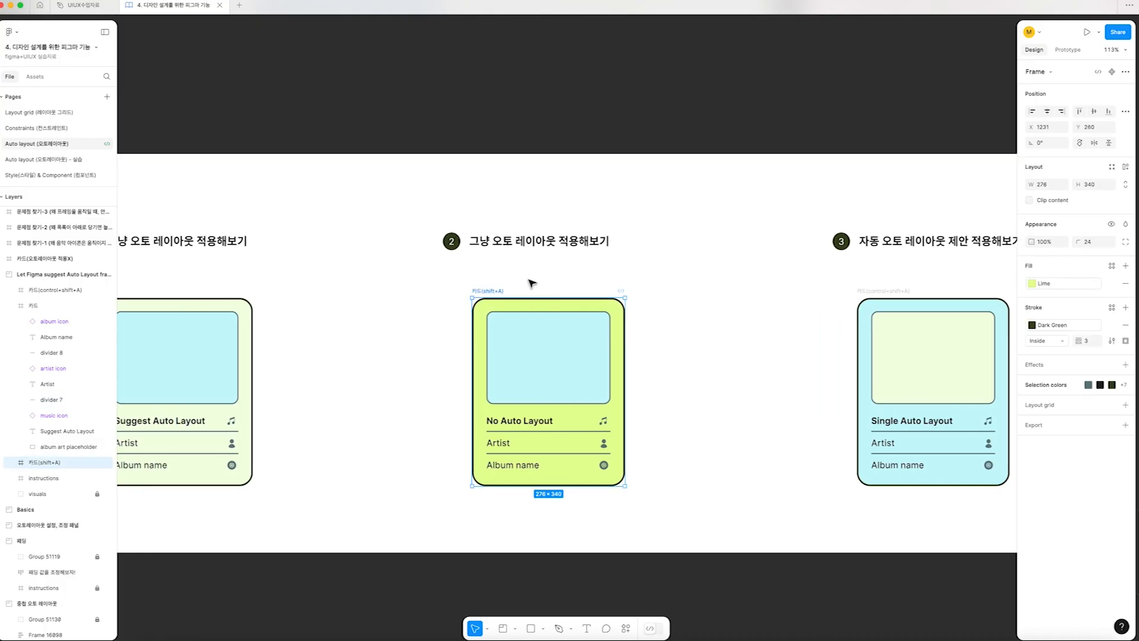
key("shift+a")
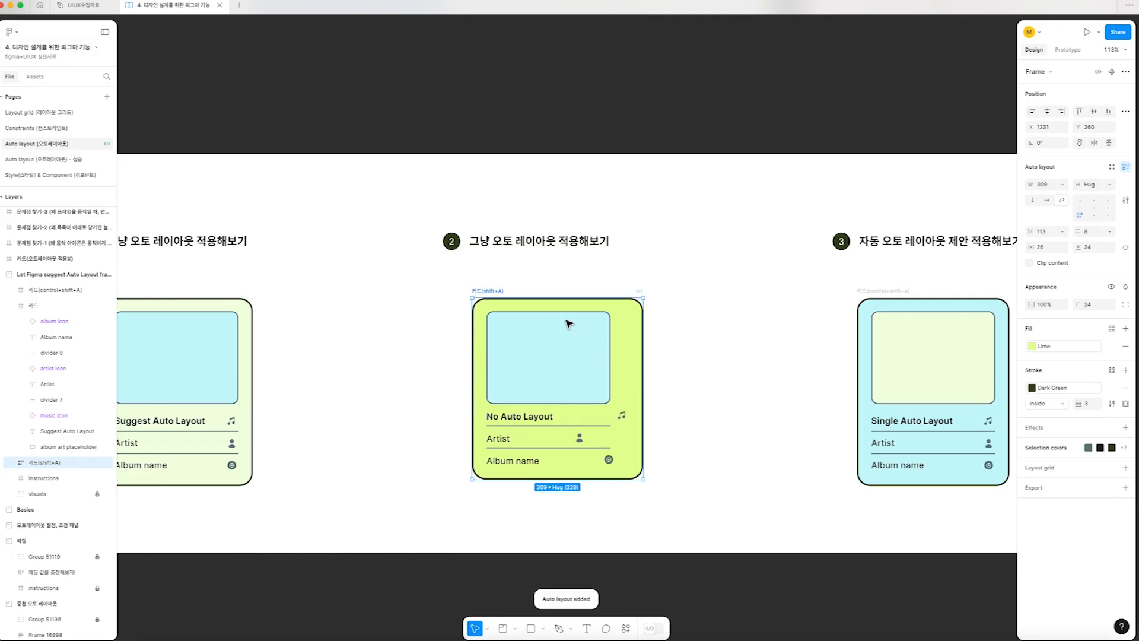
Try enlarging the 카드(shift+A) card and moving its music icon, and undo both changes
left_click_drag(643, 479, 706, 523)
key("super+z")
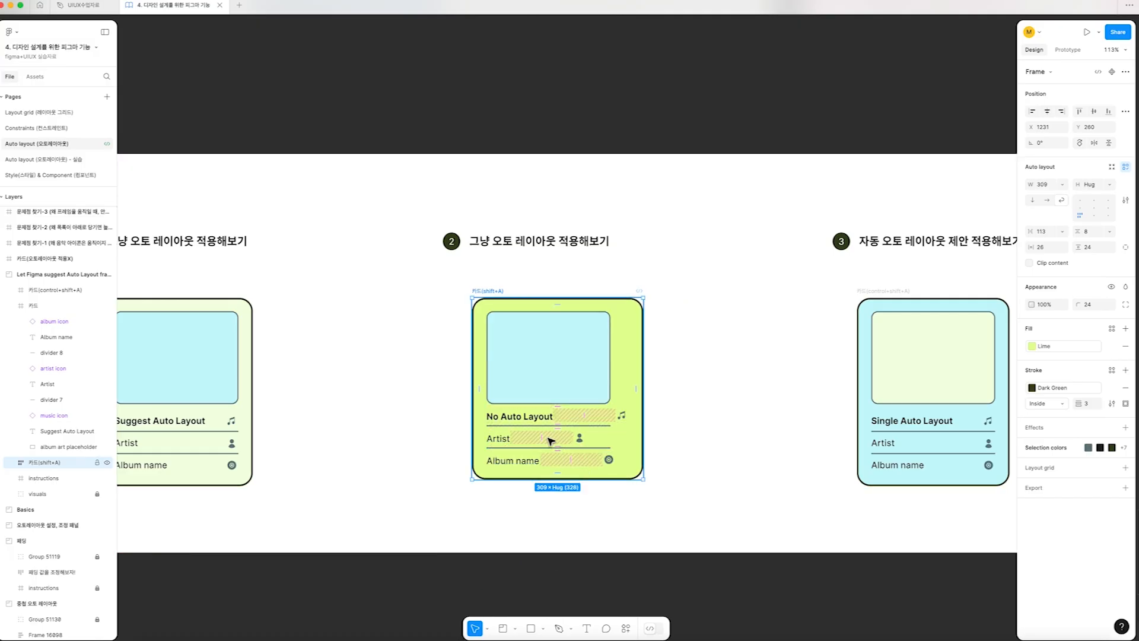
left_click(622, 416)
left_click_drag(623, 416, 581, 424)
key("super+z")
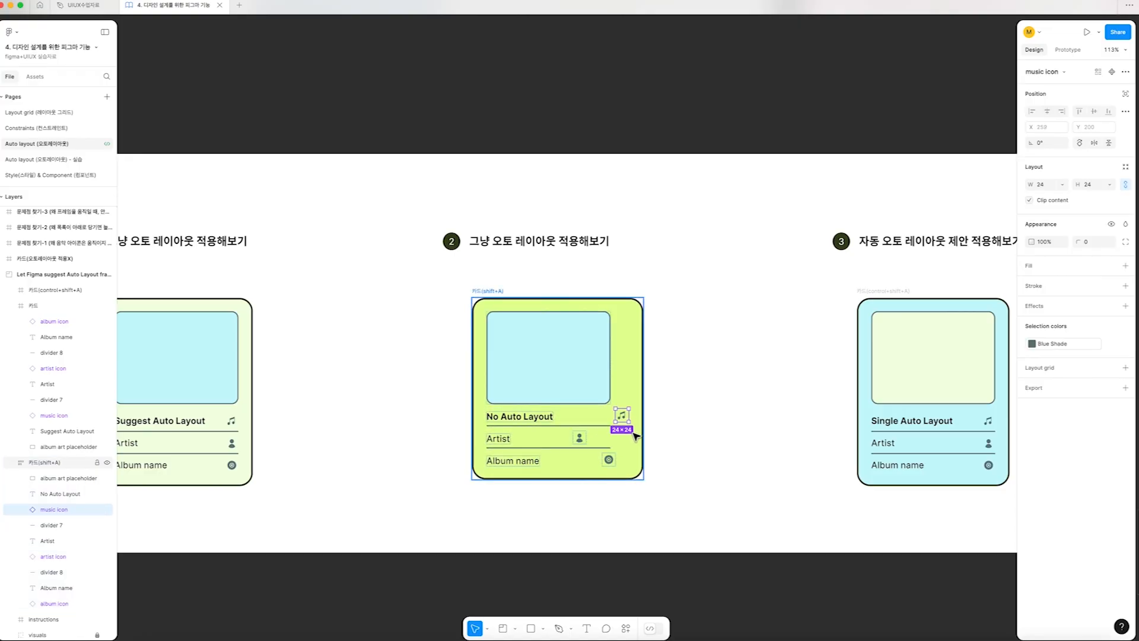
Examine the auto layout of the 카드(shift+A) card, its album art placeholder and its No Auto Layout title
left_click(508, 300)
key("shift+a")
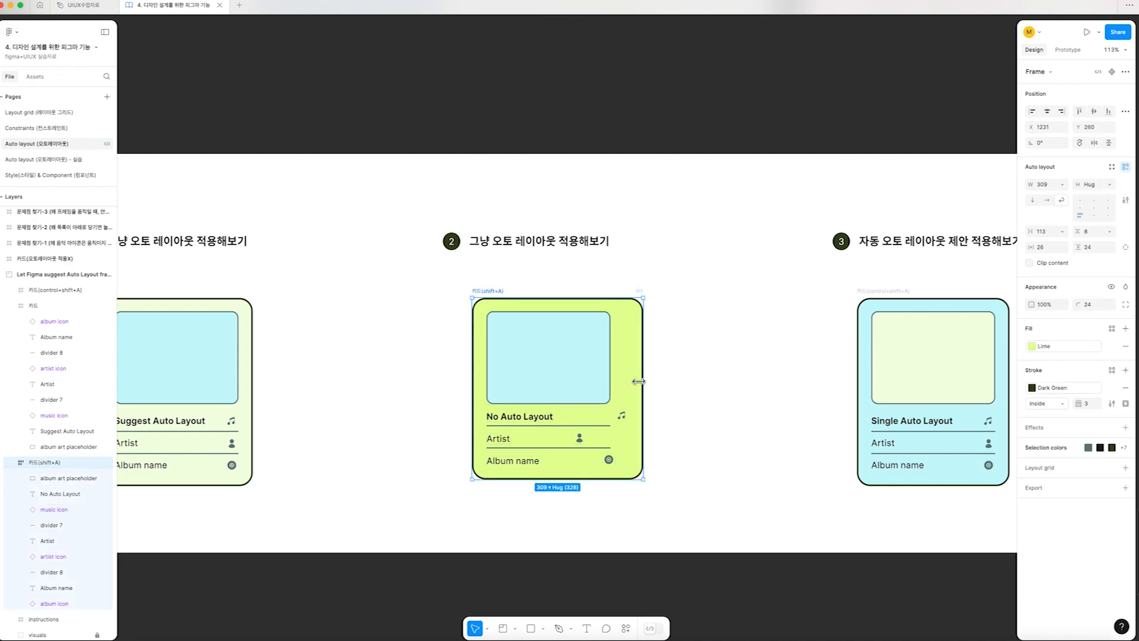
left_click(604, 370)
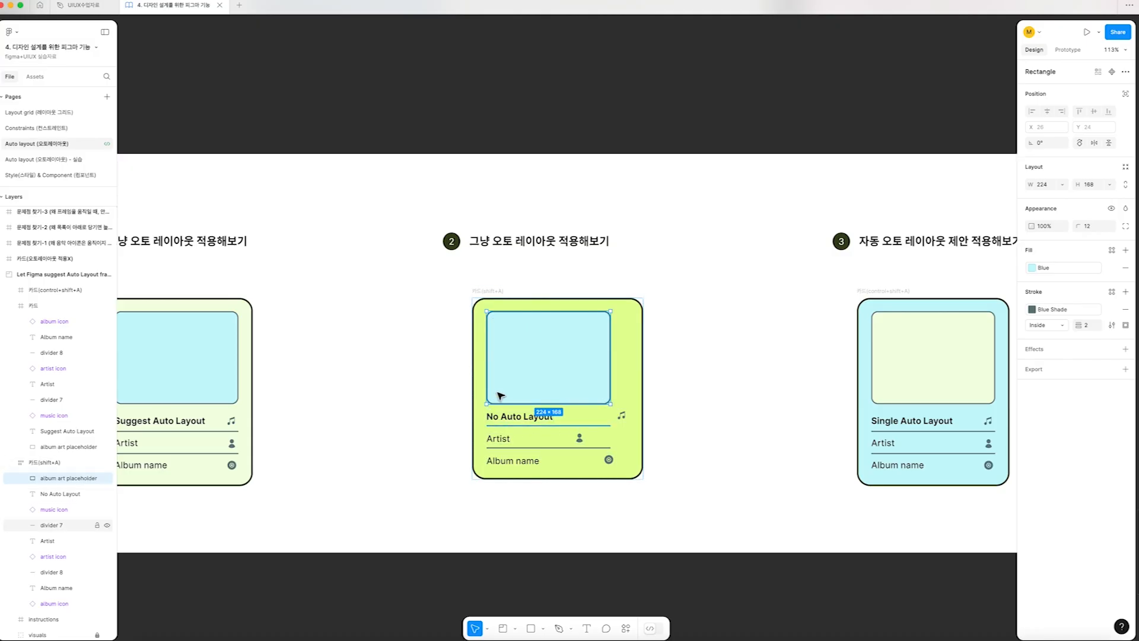
left_click(504, 419)
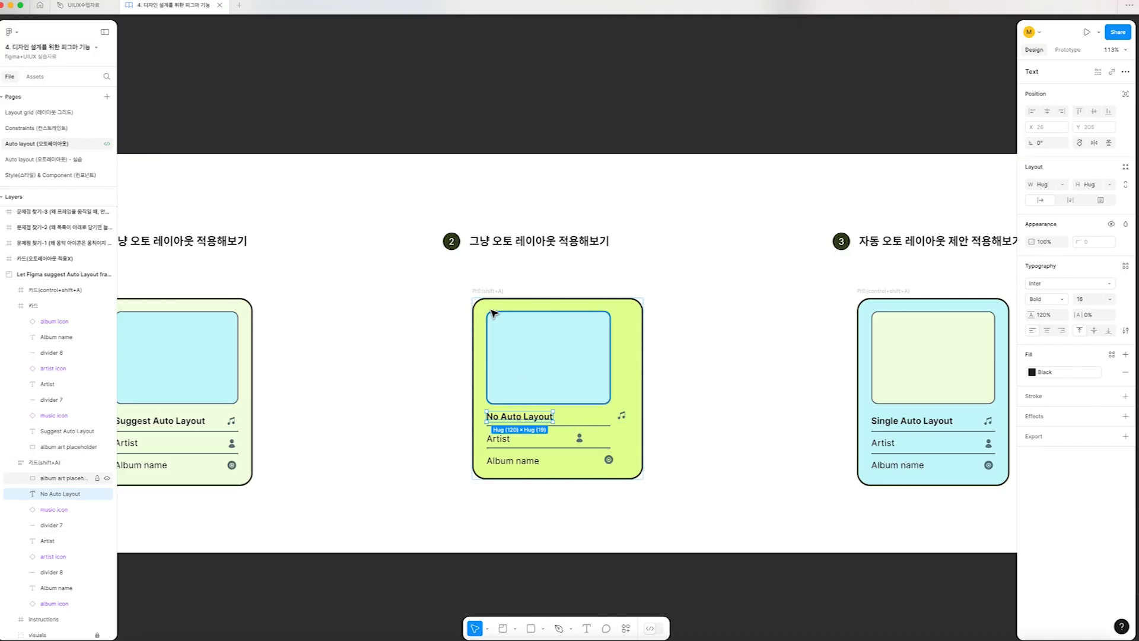
Apply Suggest Auto Layout to the 카드(control+shift+A) card in exercise 3
scroll(492, 313, "right", 10)
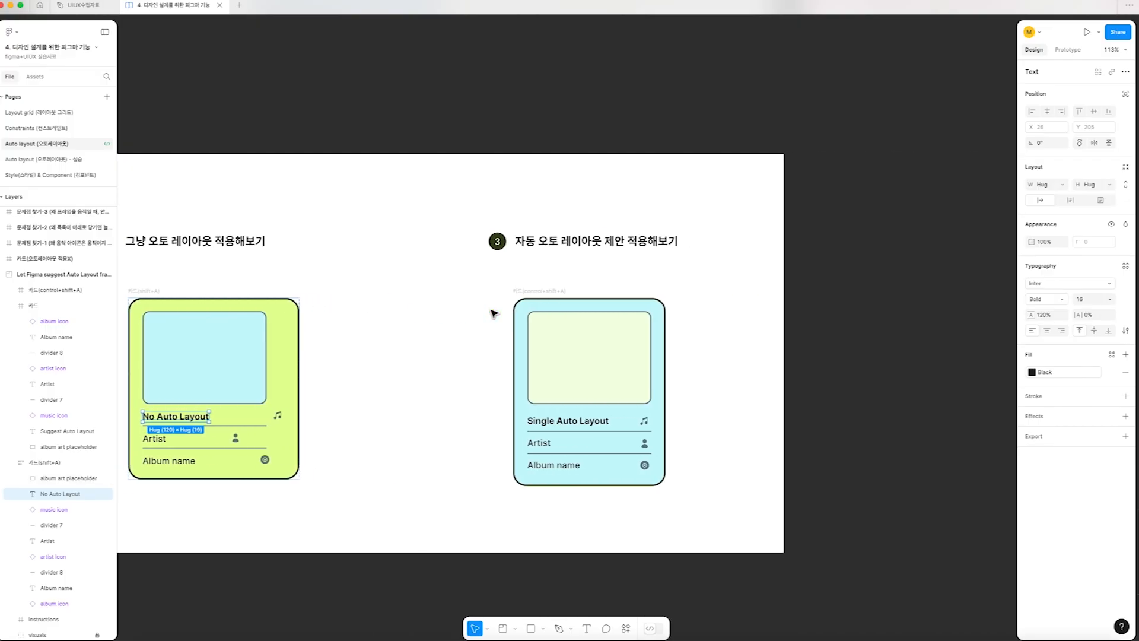
left_click(532, 292)
scroll(532, 292, "left", 3)
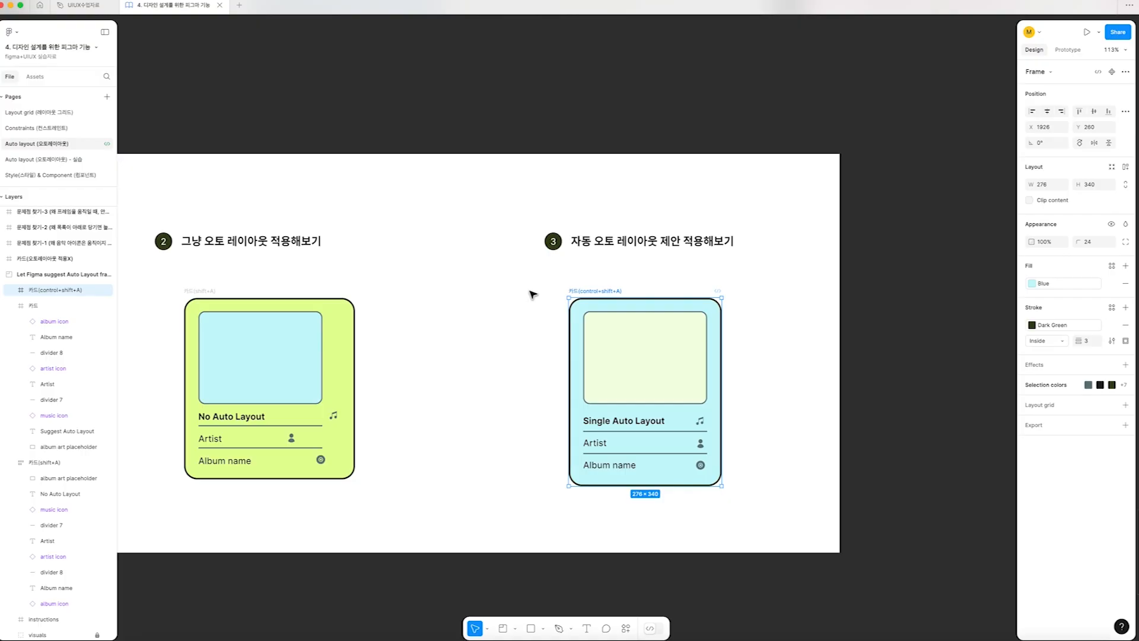
key("ctrl+shift+a")
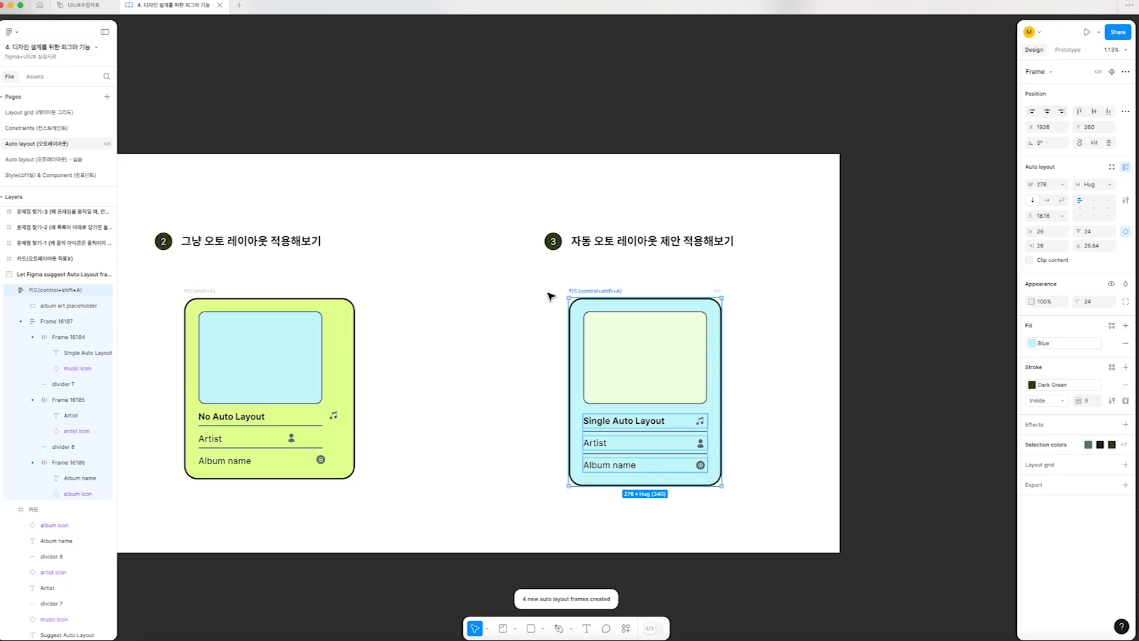
Examine the nested row frames and album art placeholder of the 카드(control+shift+A) card, and collapse its layer
left_click(43, 320)
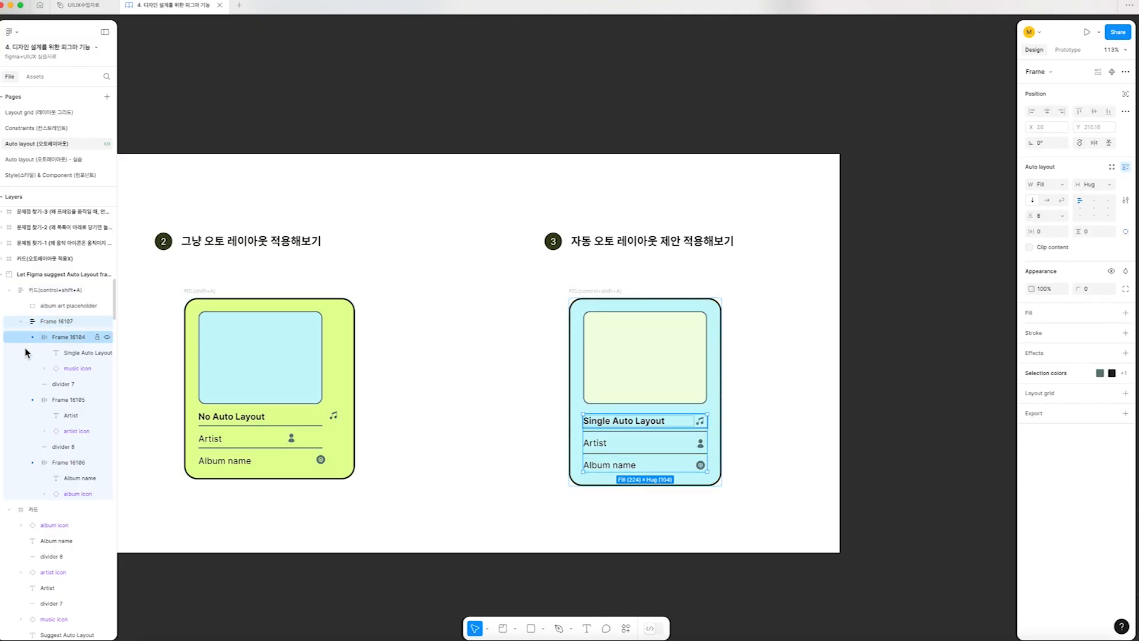
left_click(54, 337)
left_click(63, 399)
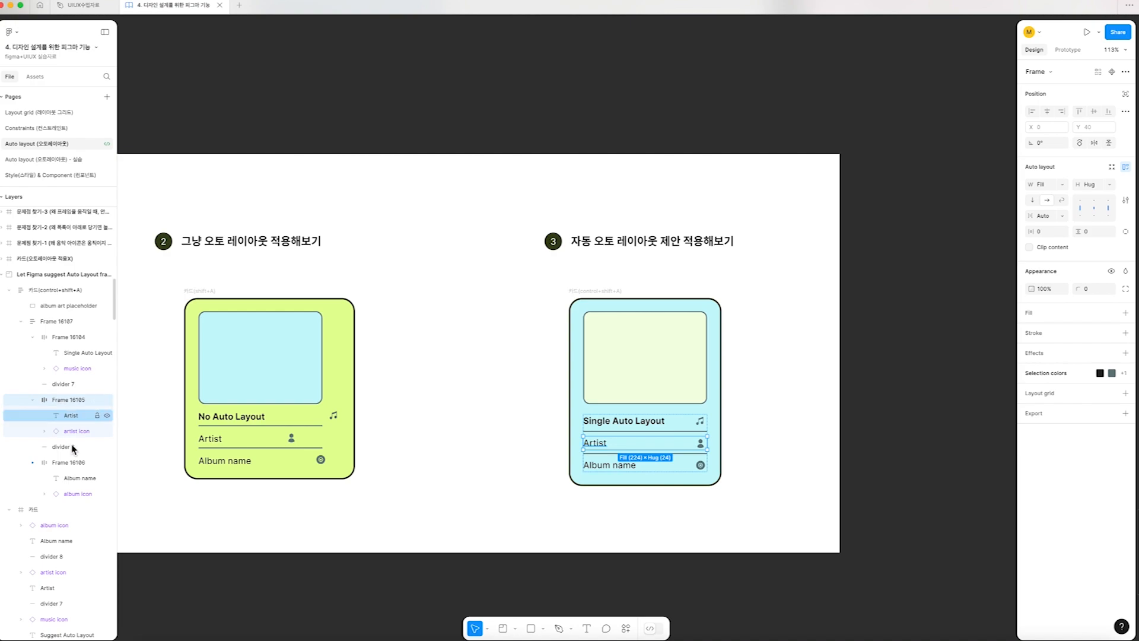
left_click(63, 464)
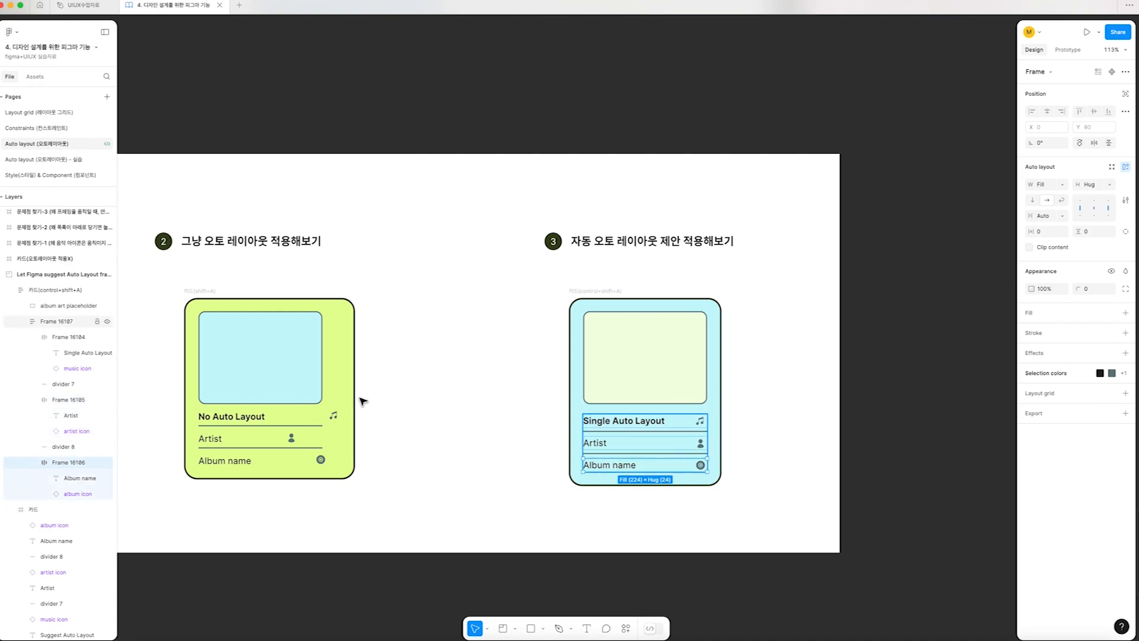
left_click(42, 305)
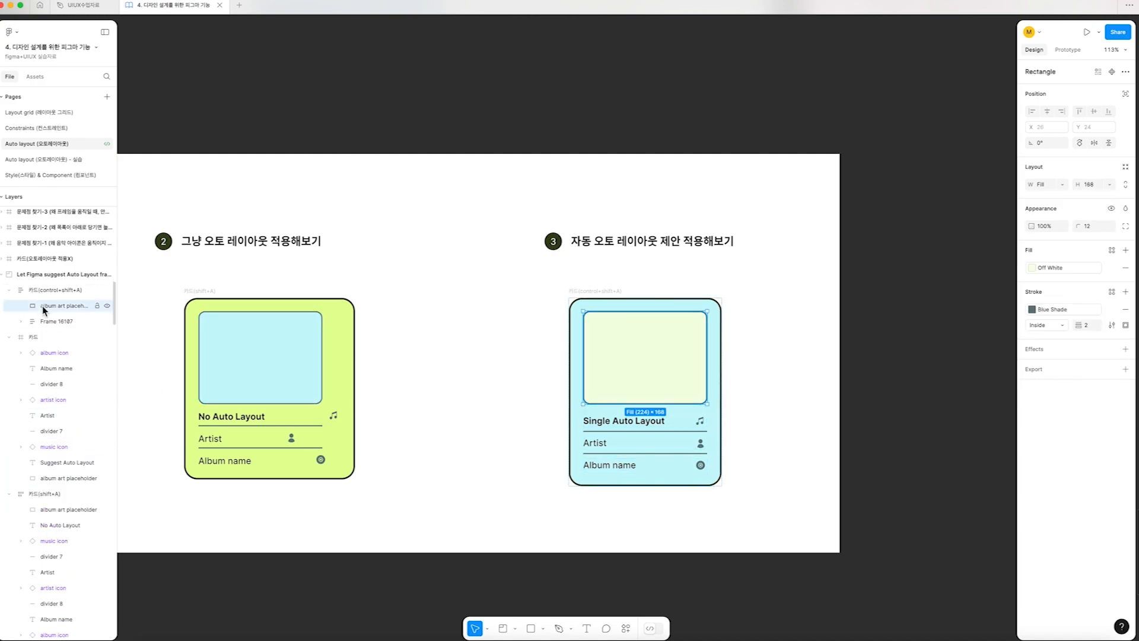
left_click(13, 290)
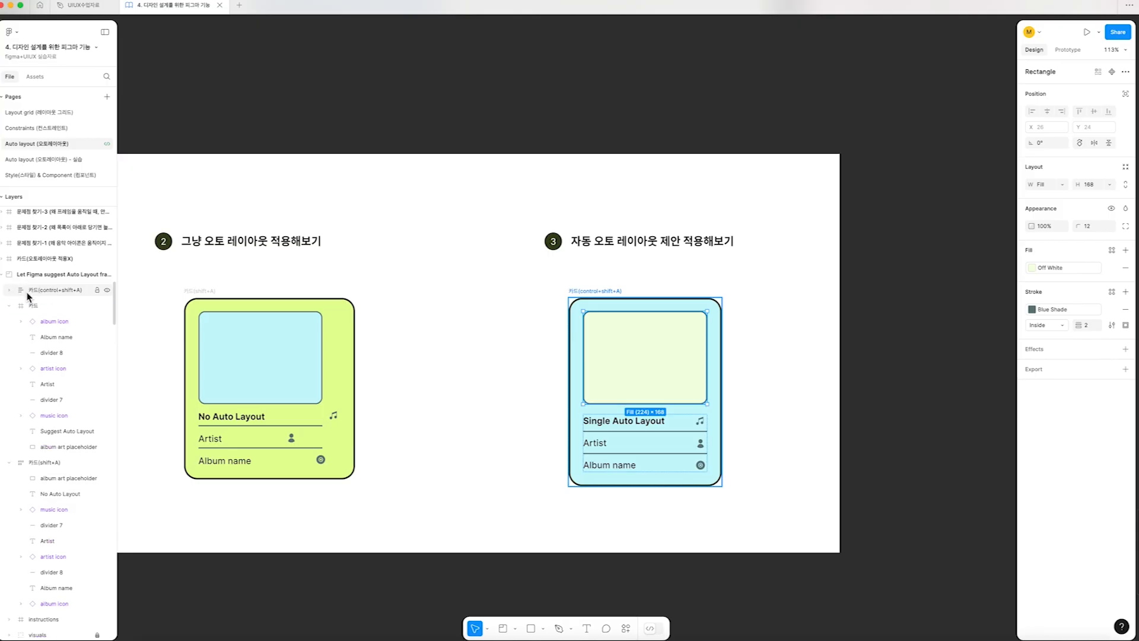
Enlarge the 카드(control+shift+A) card slightly from its corner
left_click(9, 290)
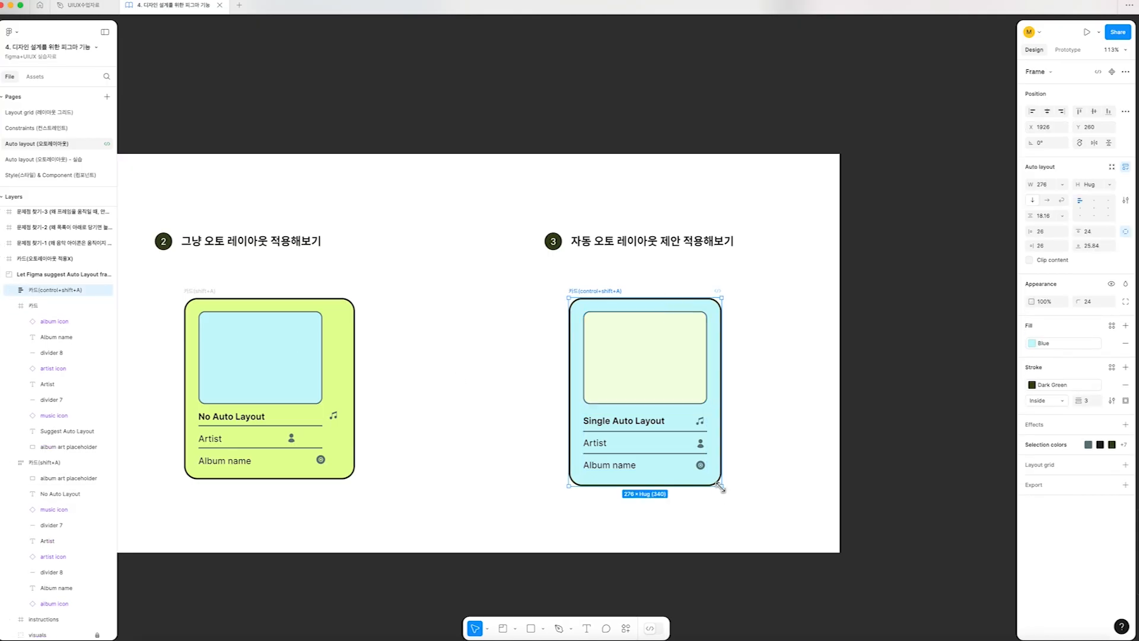
mouse_move(735, 483)
left_mouse_down()
mouse_move(810, 504)
mouse_move(735, 544)
mouse_move(682, 537)
mouse_move(763, 462)
mouse_move(784, 494)
mouse_move(729, 482)
mouse_move(711, 493)
mouse_move(747, 486)
left_mouse_up()
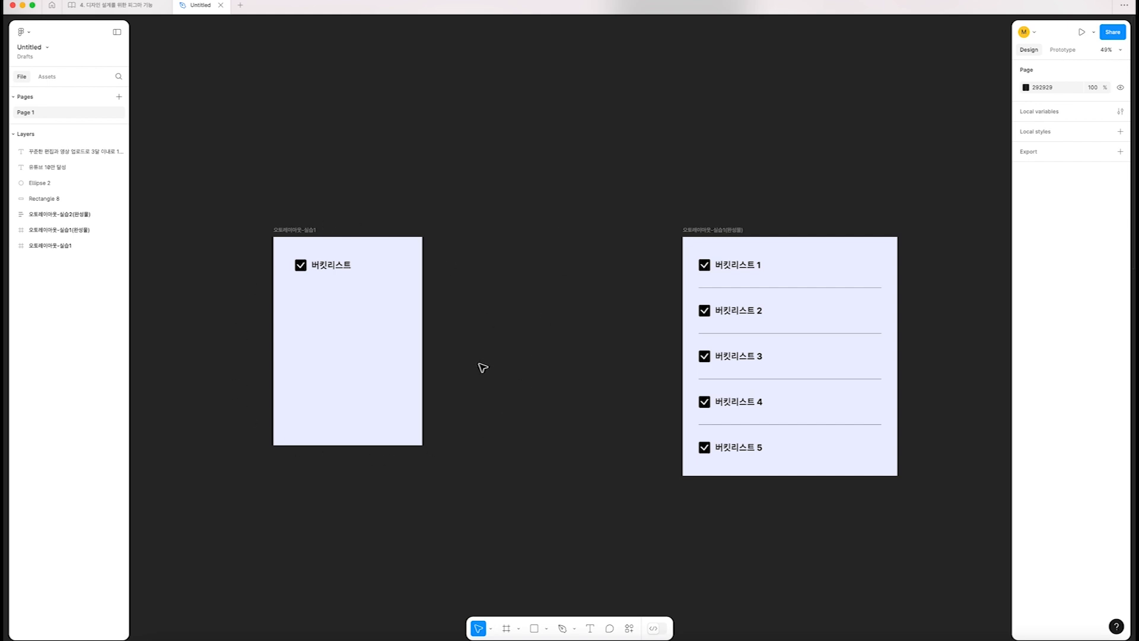
Try enlarging the 오토레이아웃-실습1(완성물) frame, undo that, and shrink the frame to about 702 × 869
left_click(694, 233)
scroll(652, 234, "down", 2)
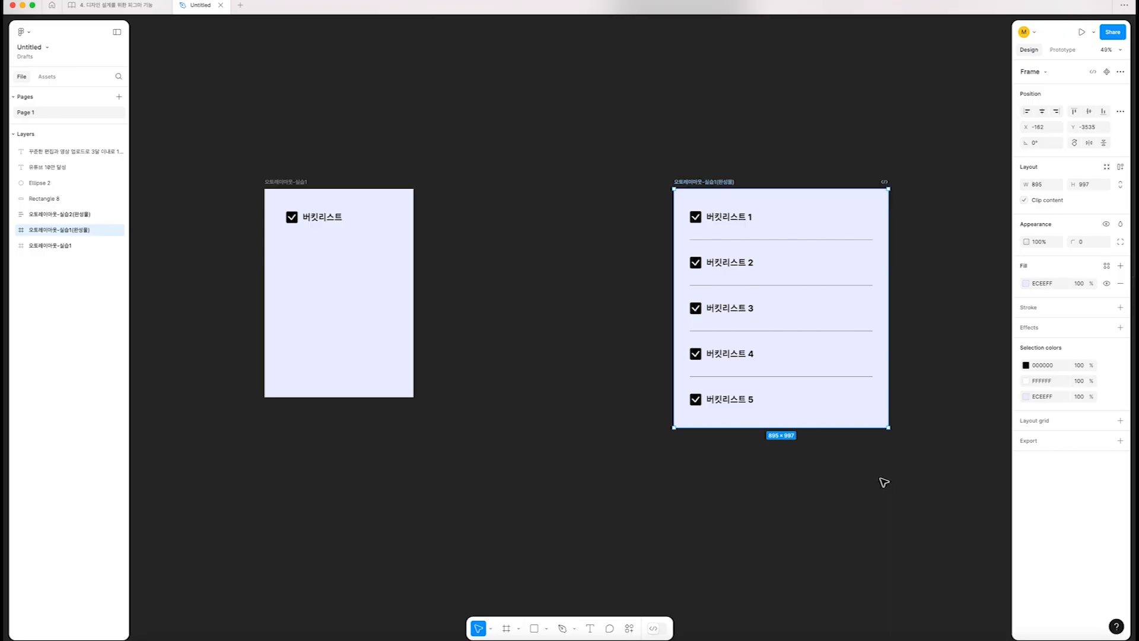
scroll(896, 446, "up", 1)
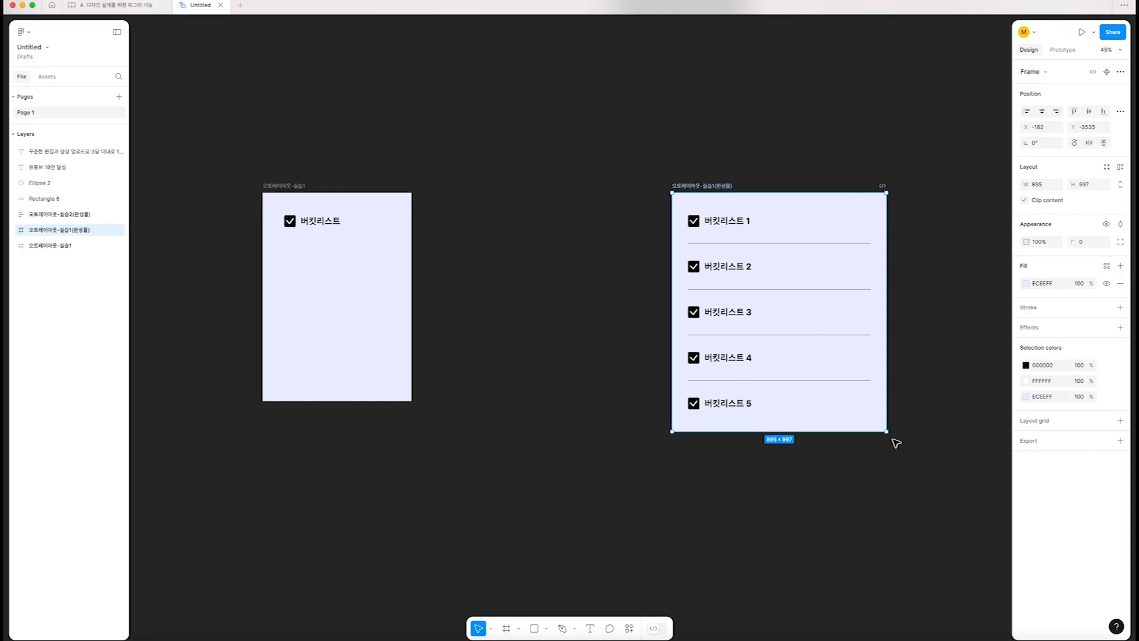
left_click_drag(888, 433, 959, 451)
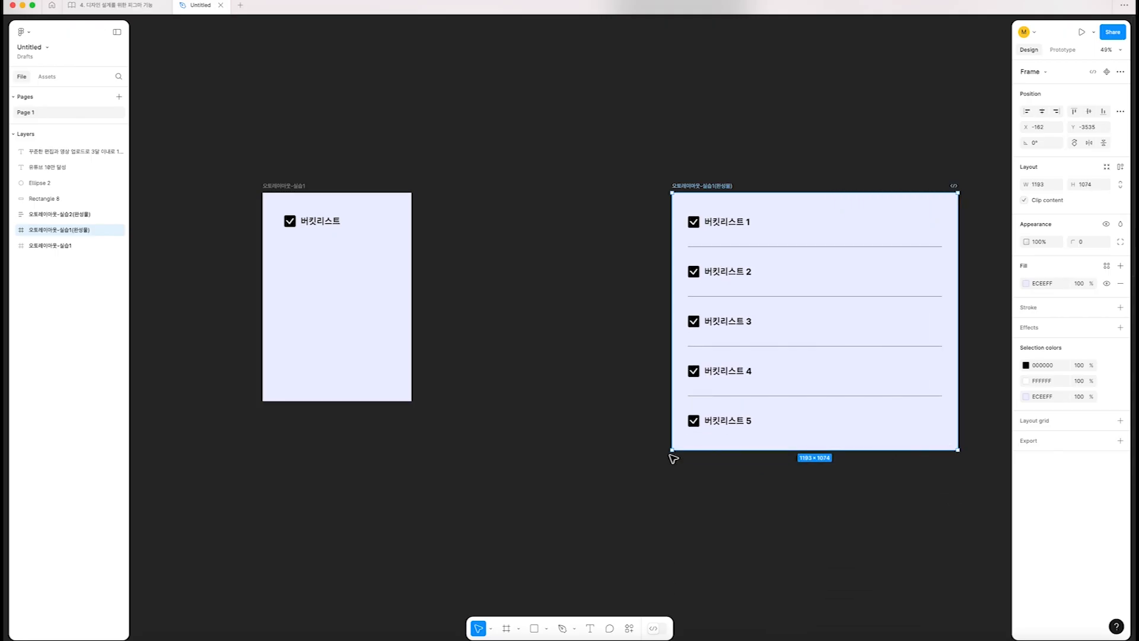
key("super+z")
left_click_drag(886, 432, 840, 401)
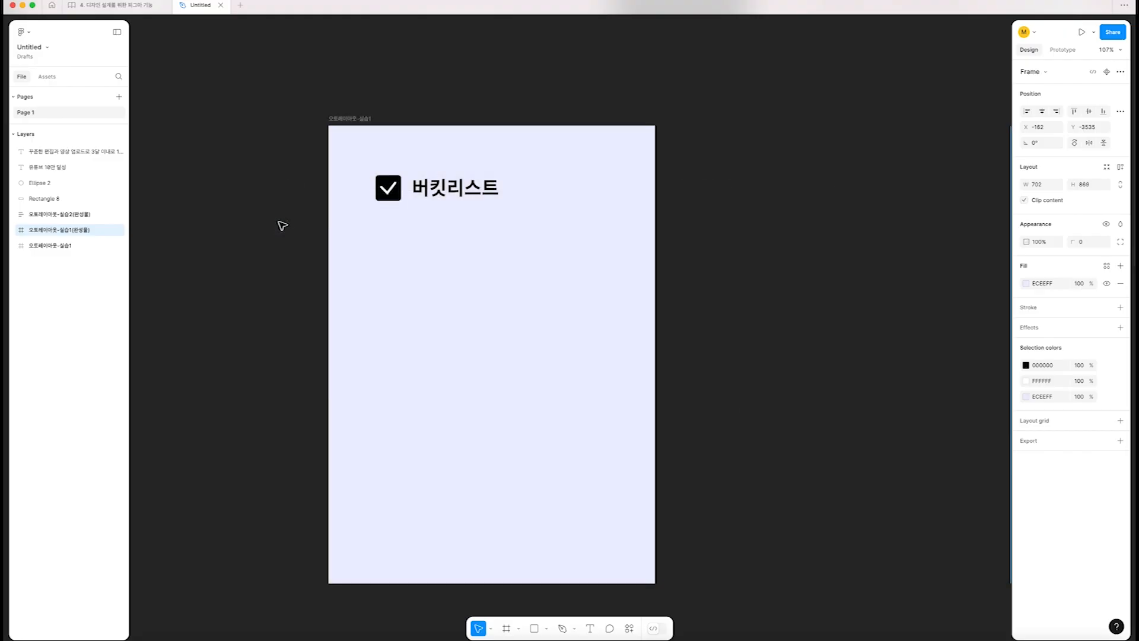
Apply auto layout to the checkbox and the 버킷리스트 text together in the 오토레이아웃-실습1 frame
left_click(395, 191)
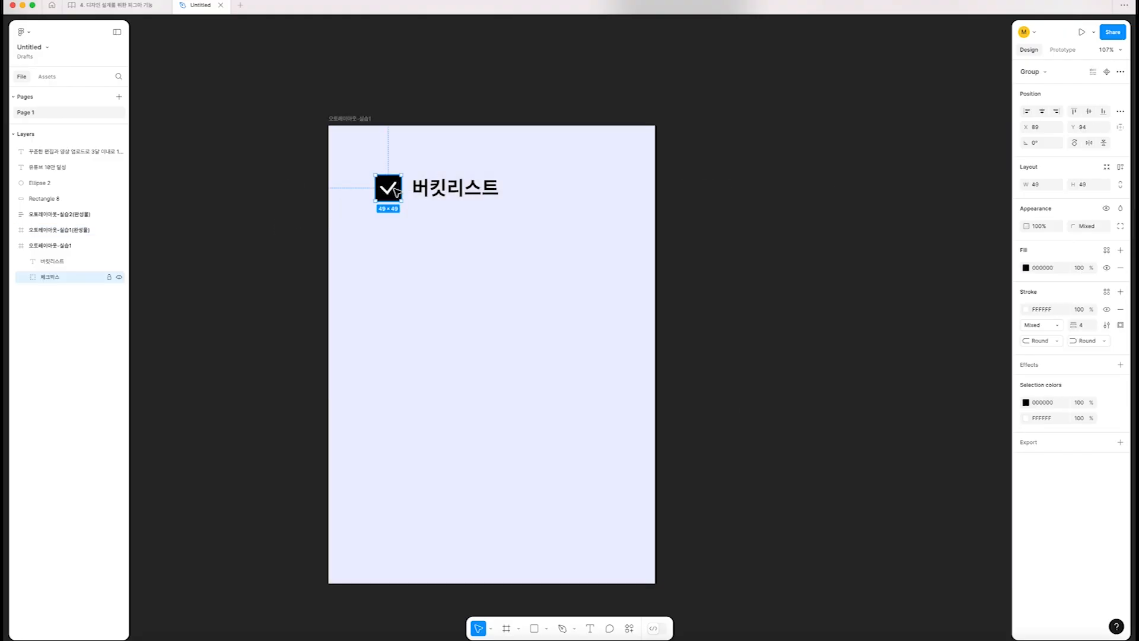
left_click(456, 191)
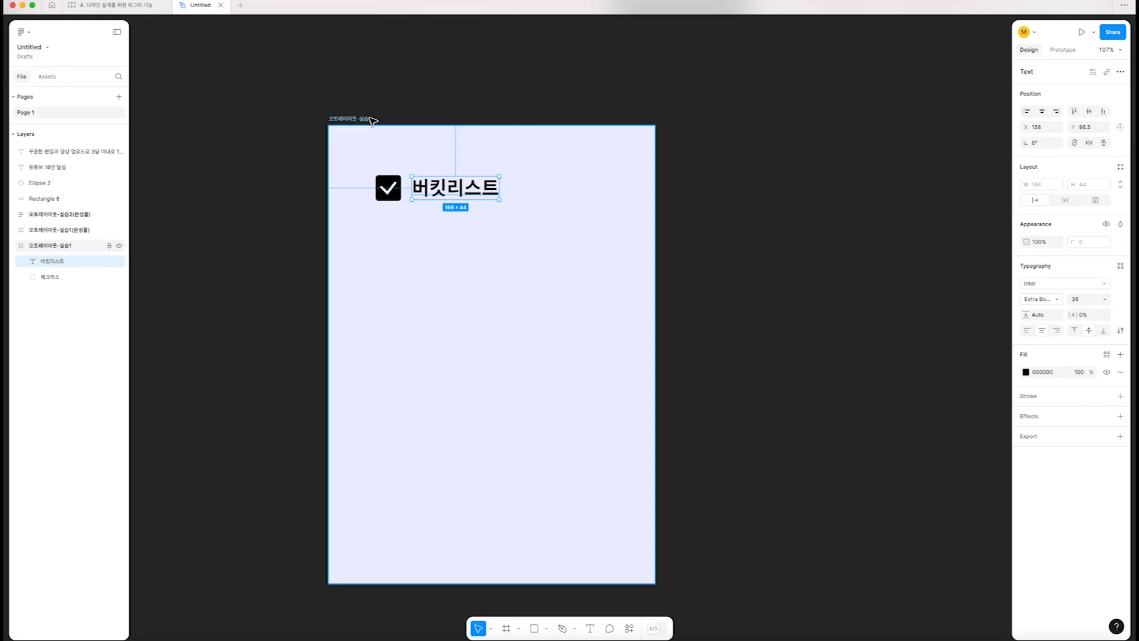
left_click(386, 189)
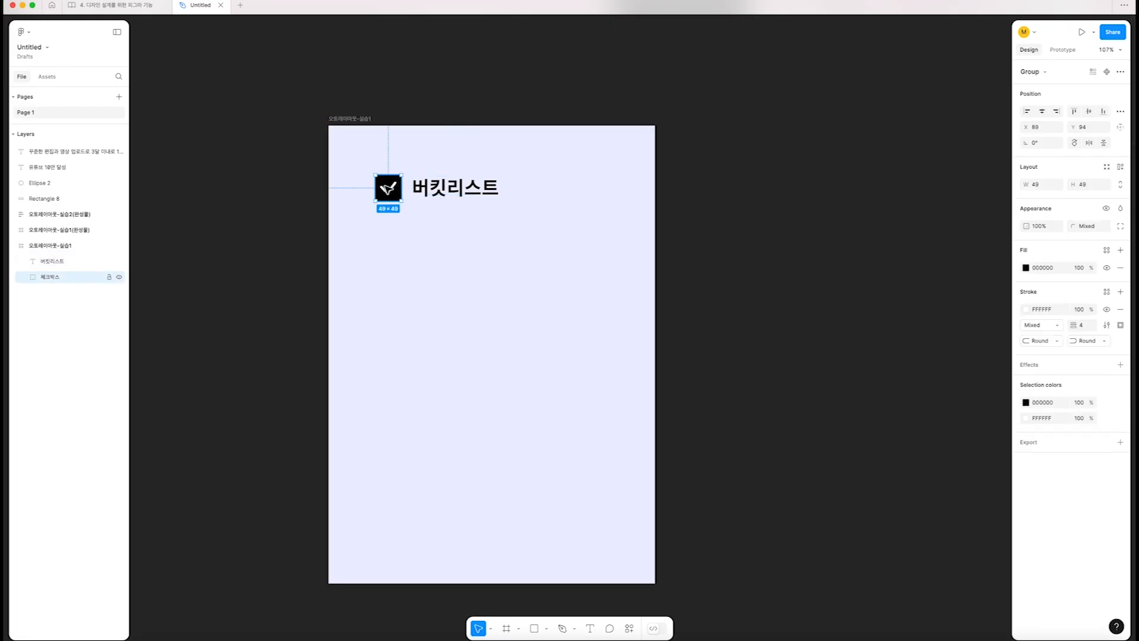
left_click(449, 189, "shift")
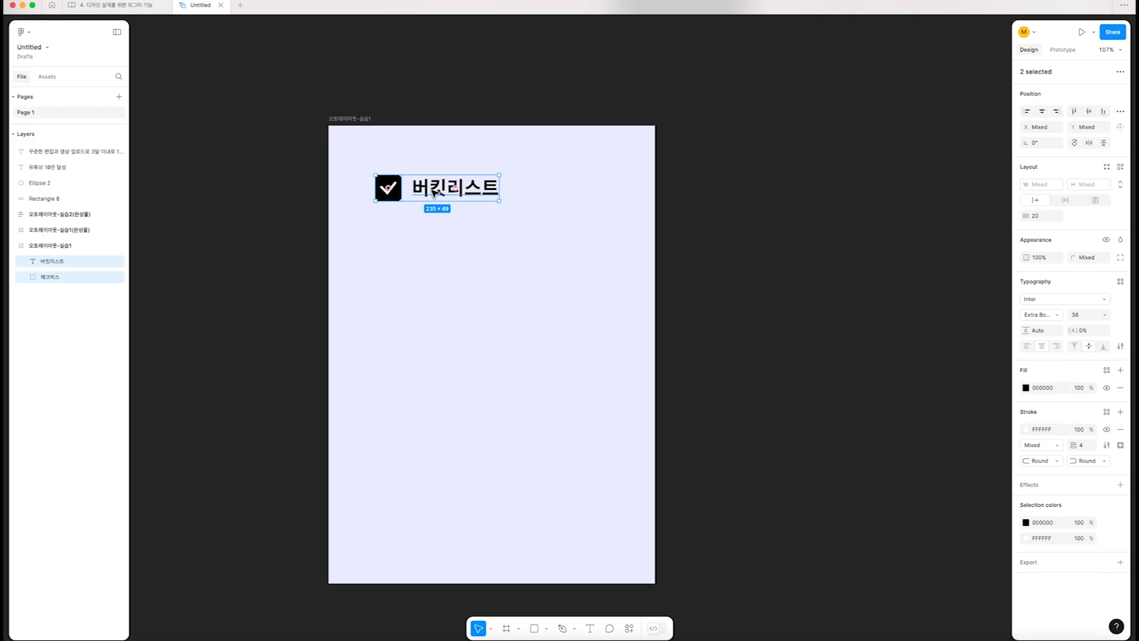
left_click(379, 191, "shift")
left_click(373, 191, "shift")
key("shift+a")
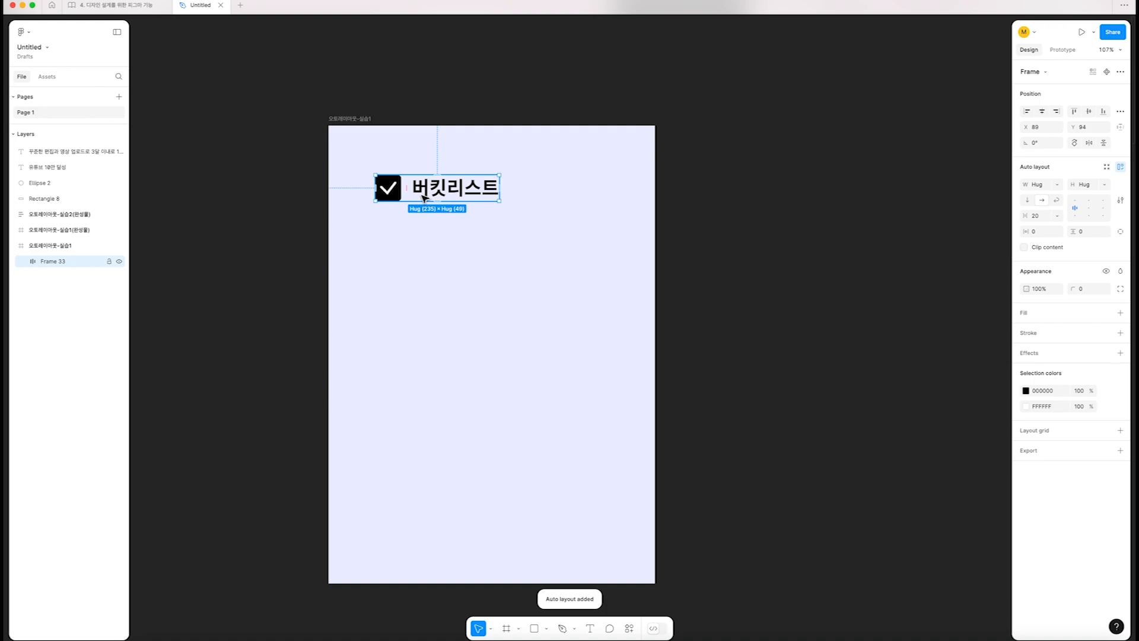
Try widening the gap between the checkbox and the 버킷리스트 text, and undo the change
mouse_move(404, 190)
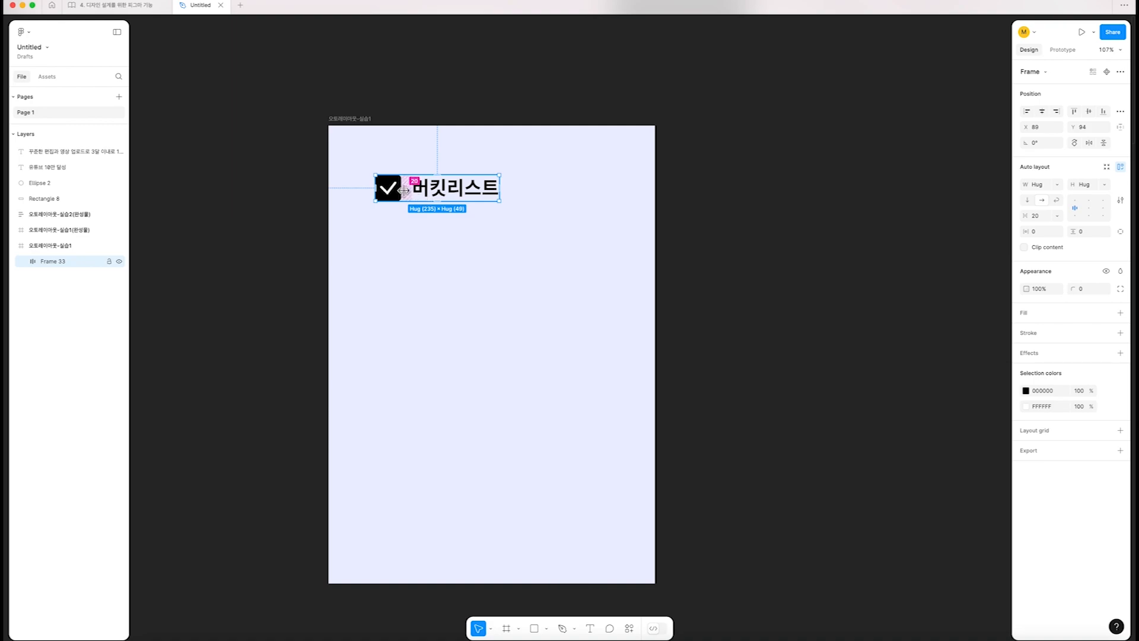
left_click_drag(404, 190, 448, 209)
key("super+z")
Move the 오토레이아웃-실습1(완성물) frame closer to the 오토레이아웃-실습1 practice frame, side by side
scroll(489, 196, "down", 2)
scroll(476, 249, "right", 10)
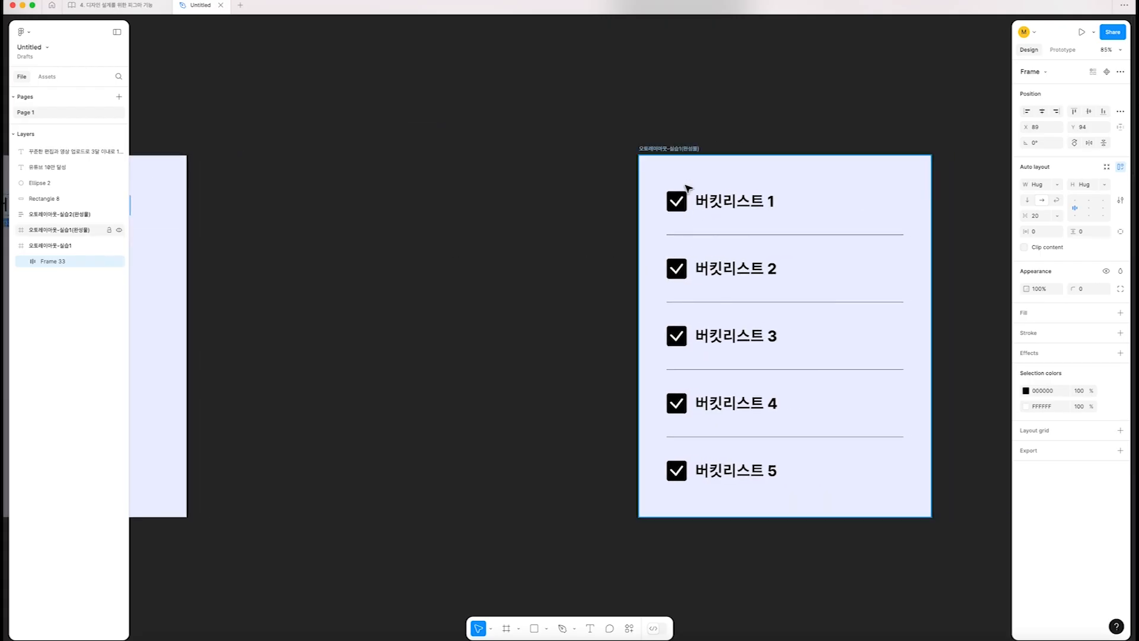
left_click_drag(681, 150, 295, 140)
left_click_drag(270, 136, 669, 148)
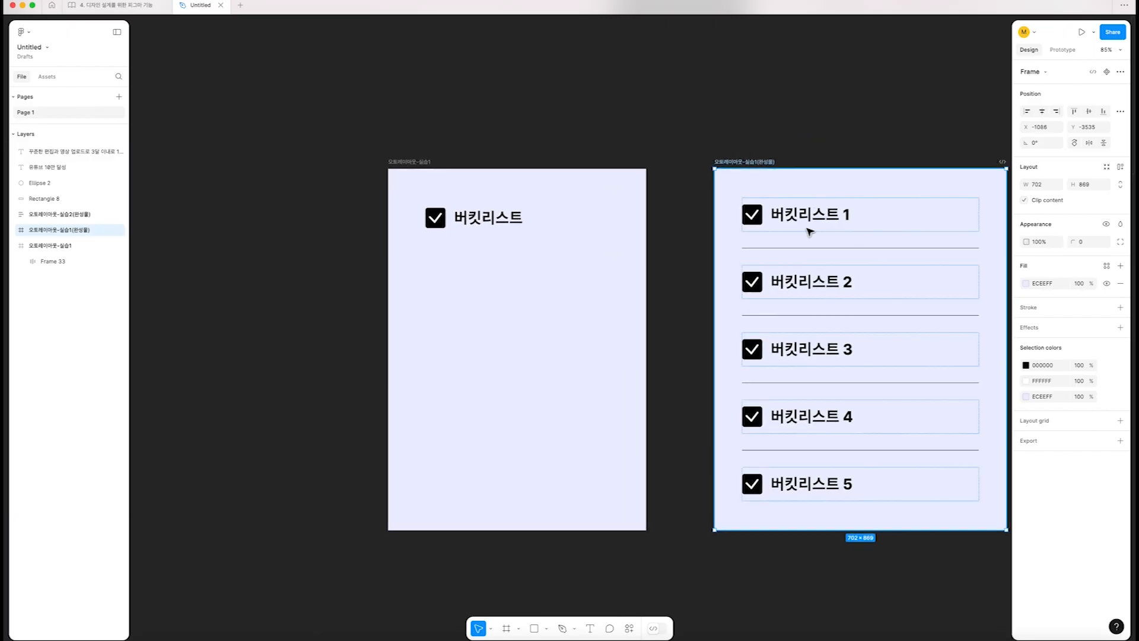
Duplicate the checkbox row directly below itself and wrap both rows in a vertical auto layout with a spacing of 51
left_click(472, 215)
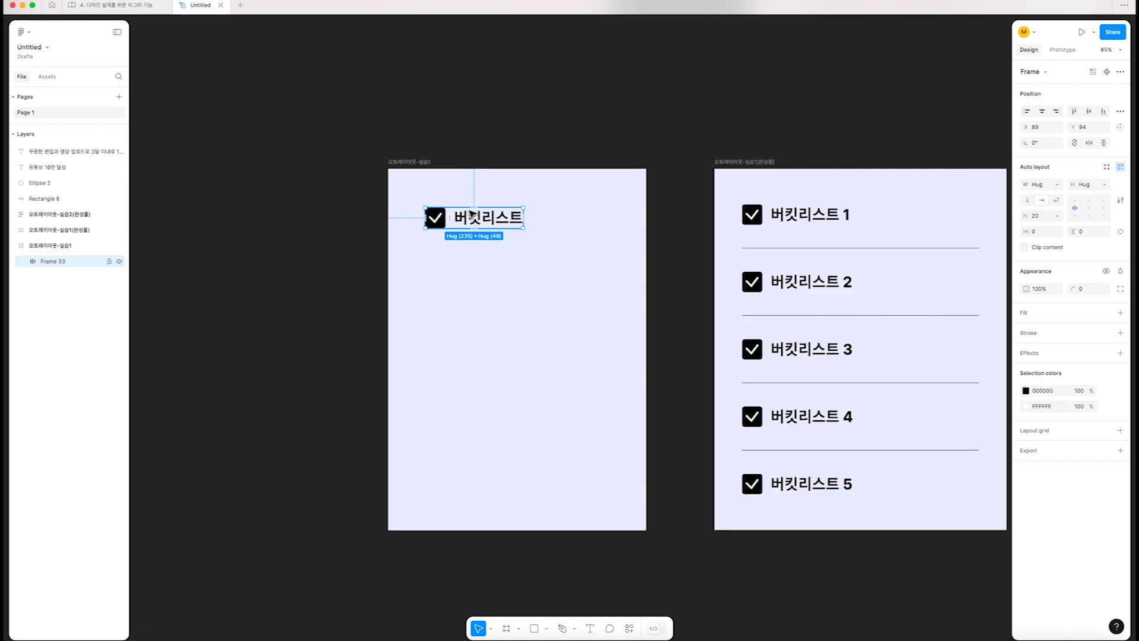
scroll(471, 215, "up", 3)
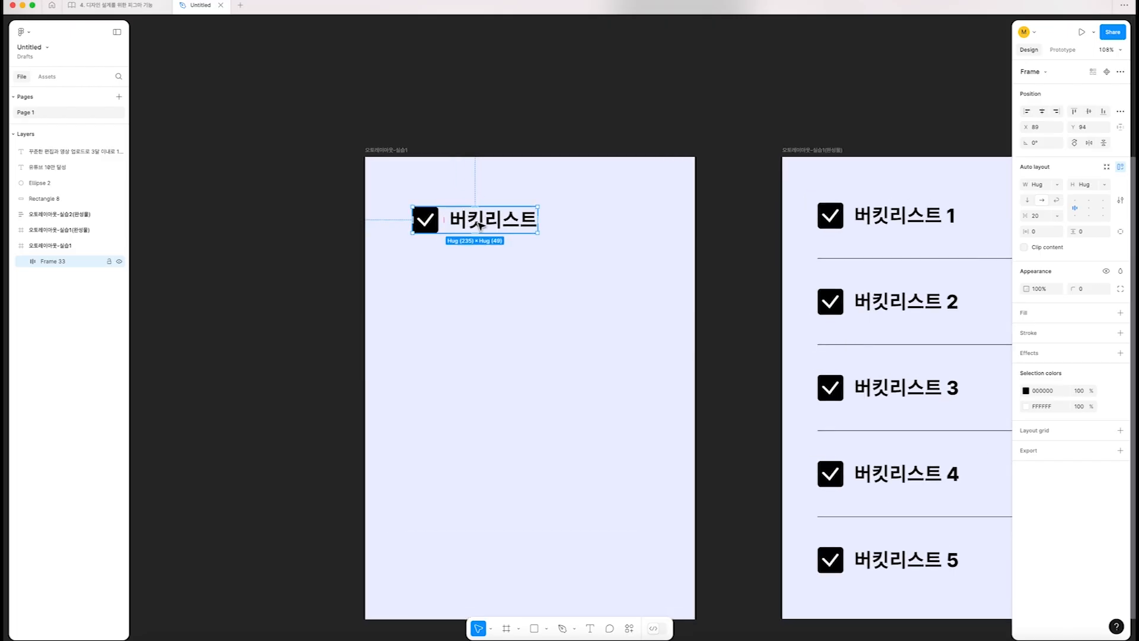
left_click_drag(481, 224, 478, 277, "alt")
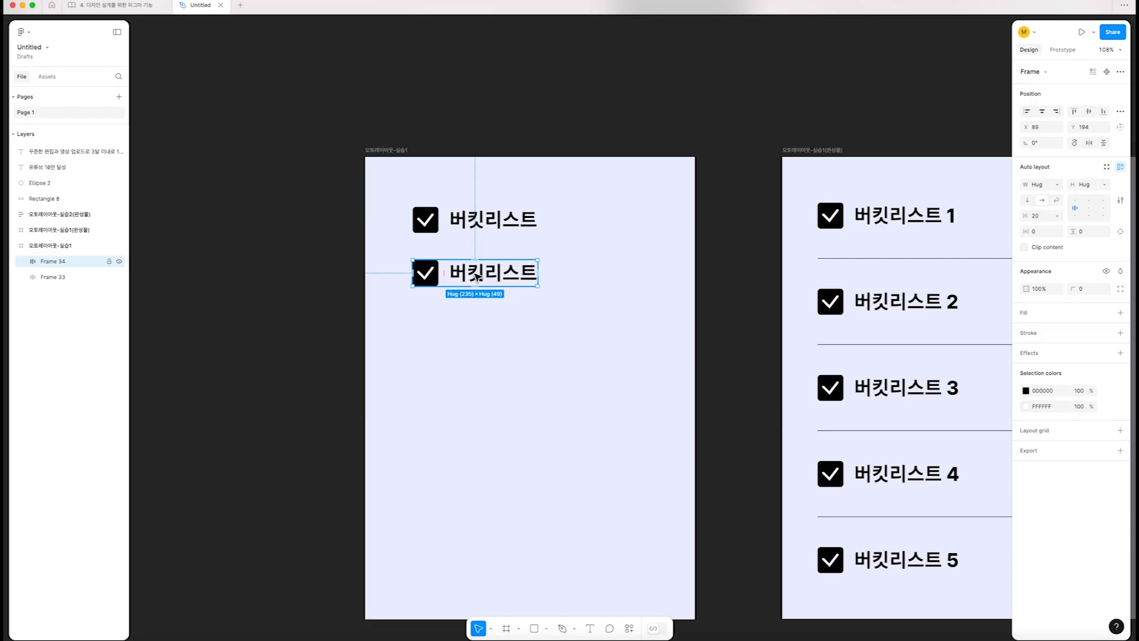
left_click(490, 221, "shift")
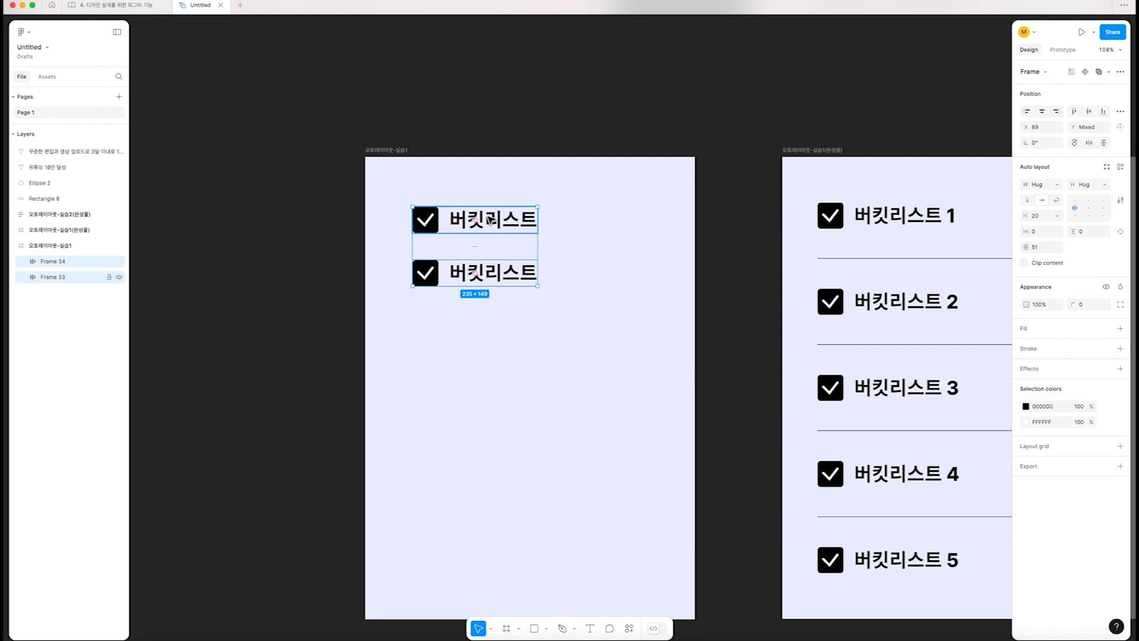
key("shift+a")
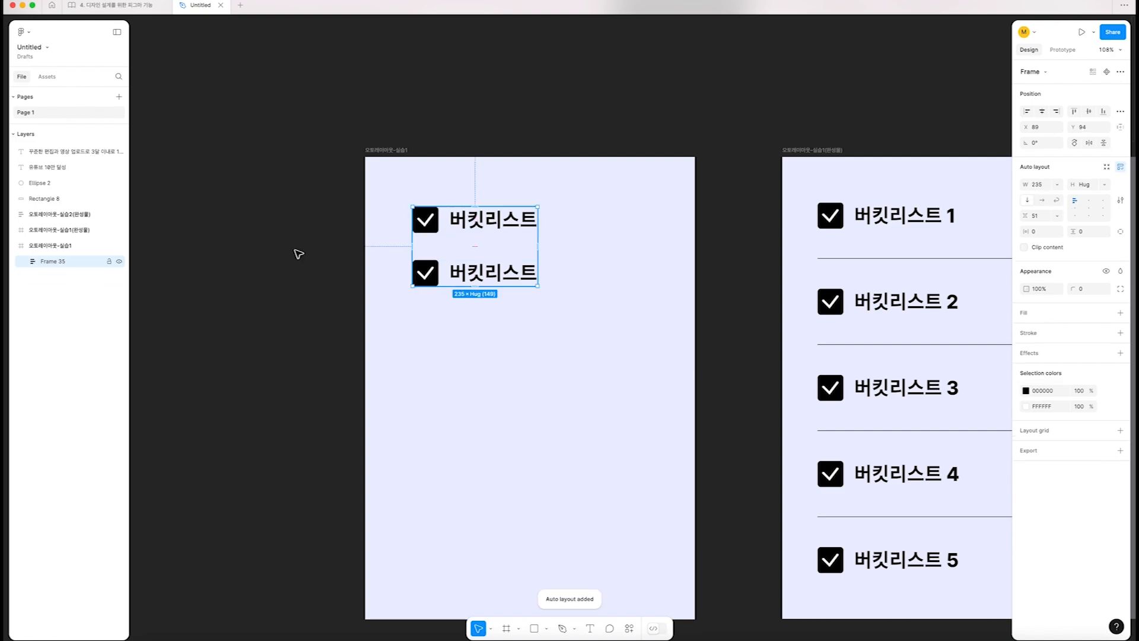
Check the two nested row frames and duplicate the second row three times inside the vertical auto layout
left_click(22, 263)
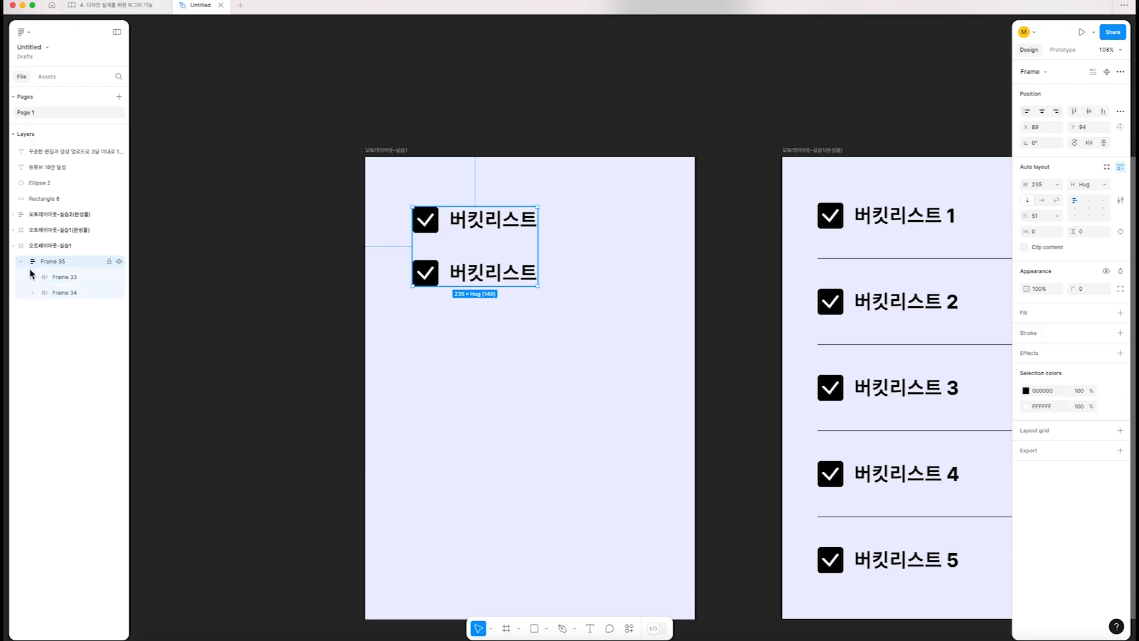
left_click(77, 277)
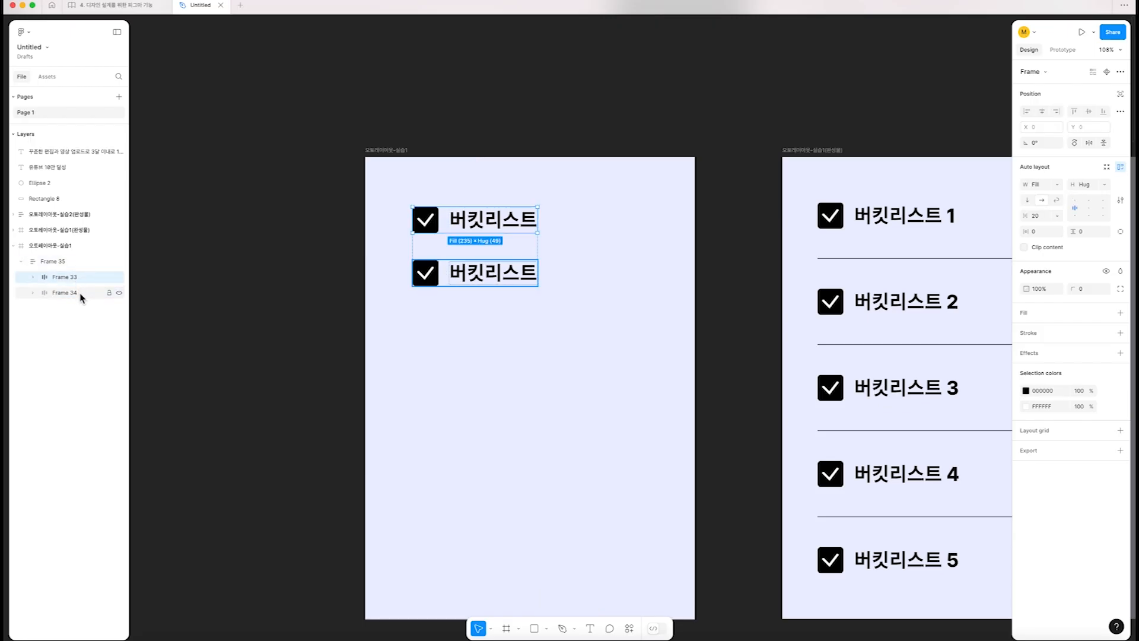
left_click(80, 294)
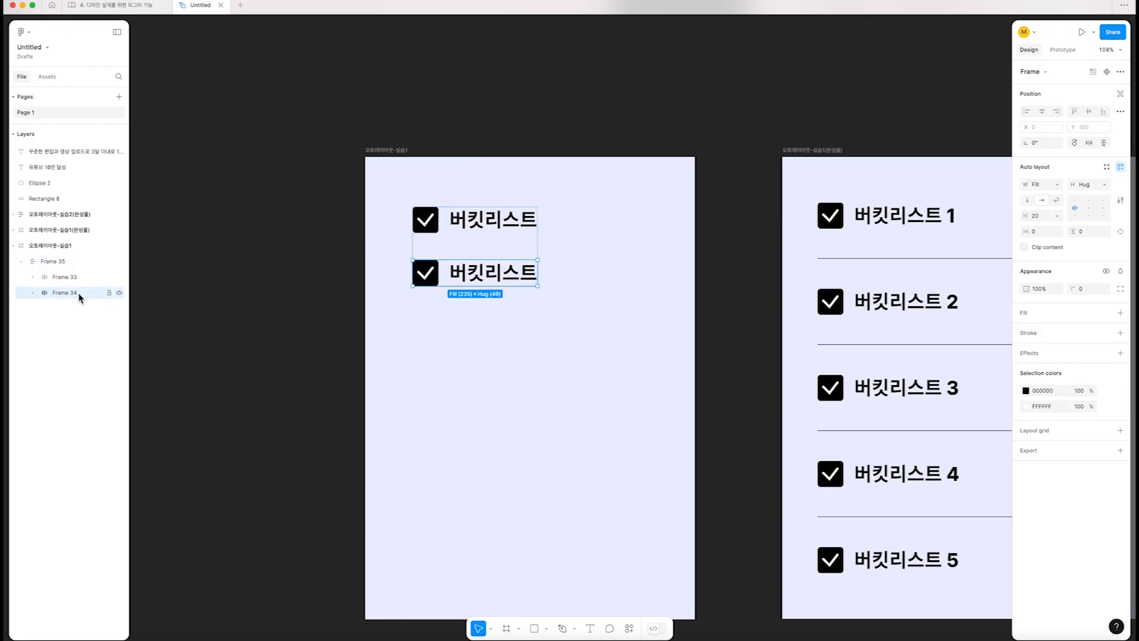
left_click(475, 228)
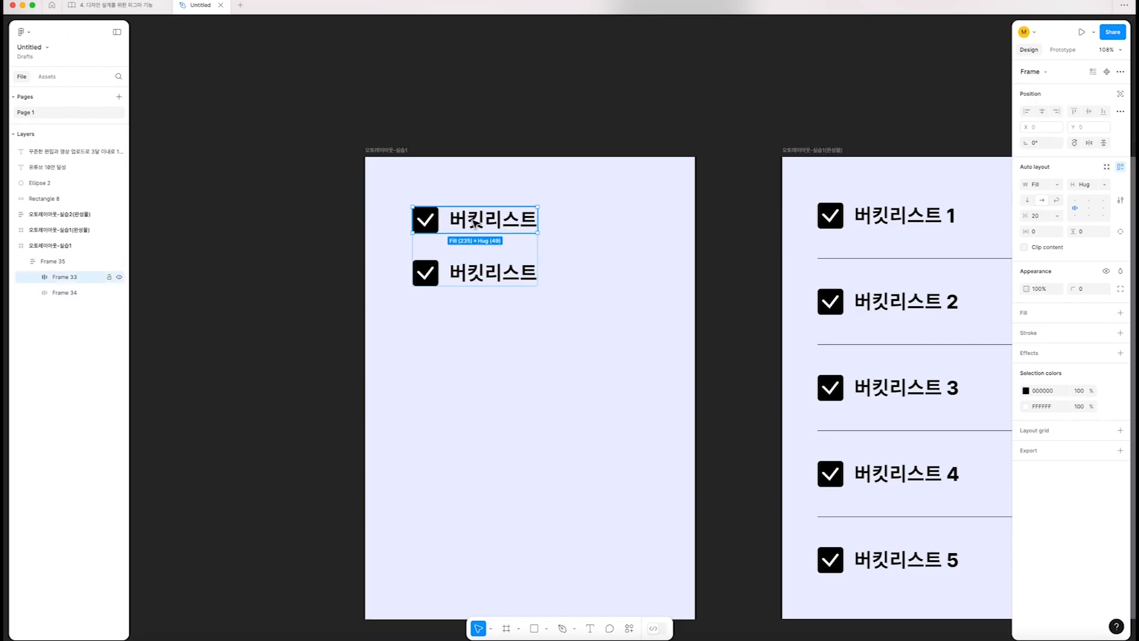
left_click(481, 270)
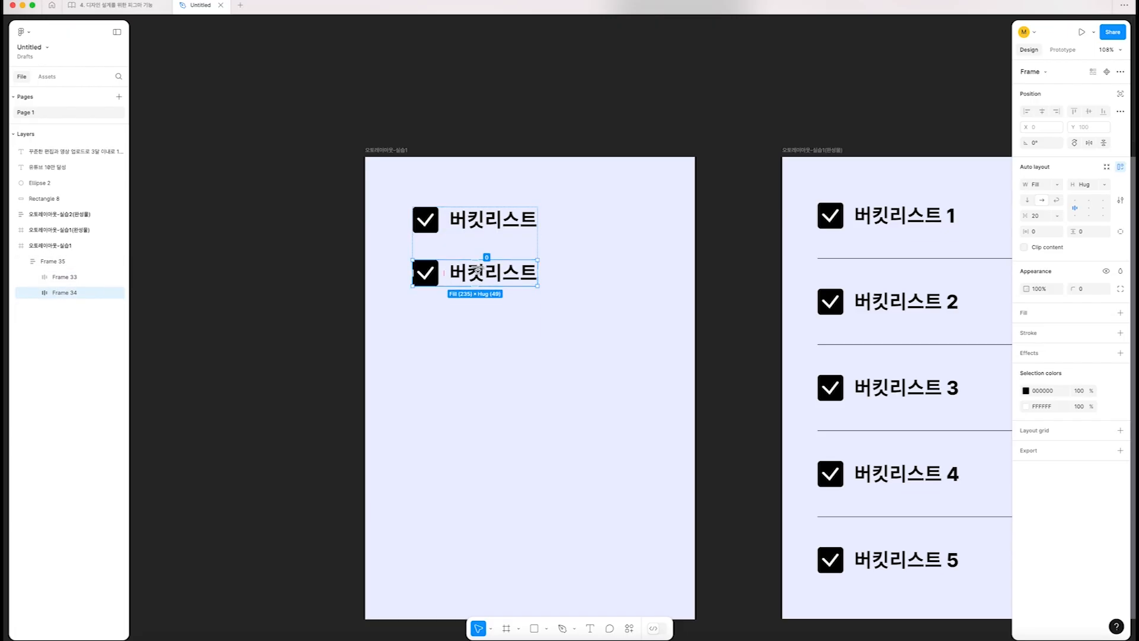
key("super+d")
key("super+d")
key("super+d")
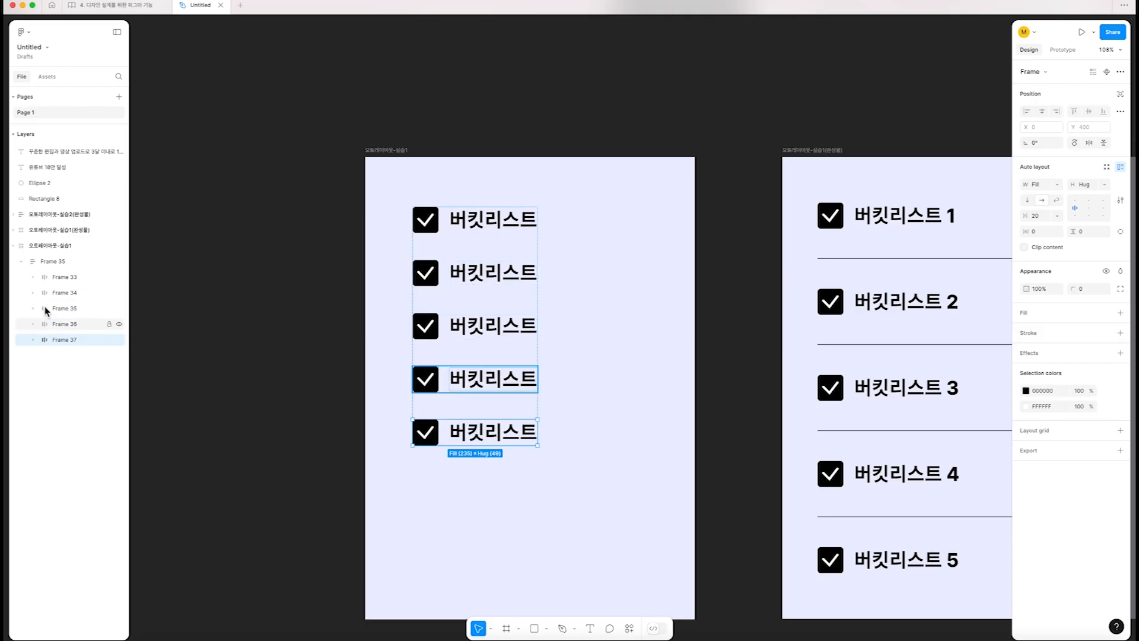
Examine the vertical auto layout frame and each of its nested checkbox row frames
left_click(27, 261)
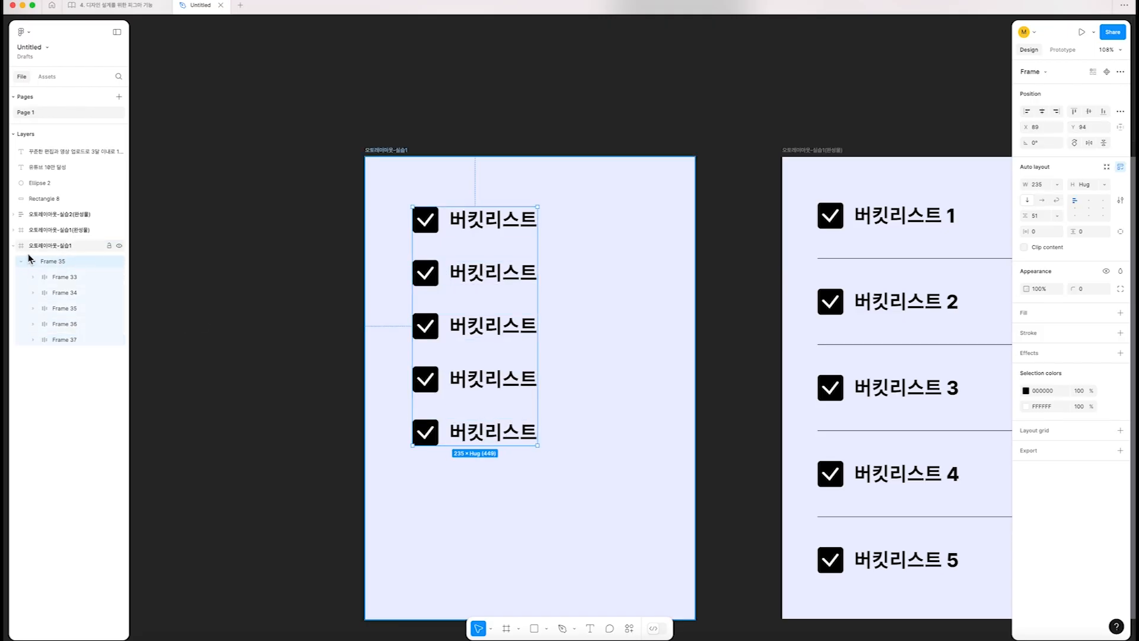
left_click(70, 293)
left_click(70, 308)
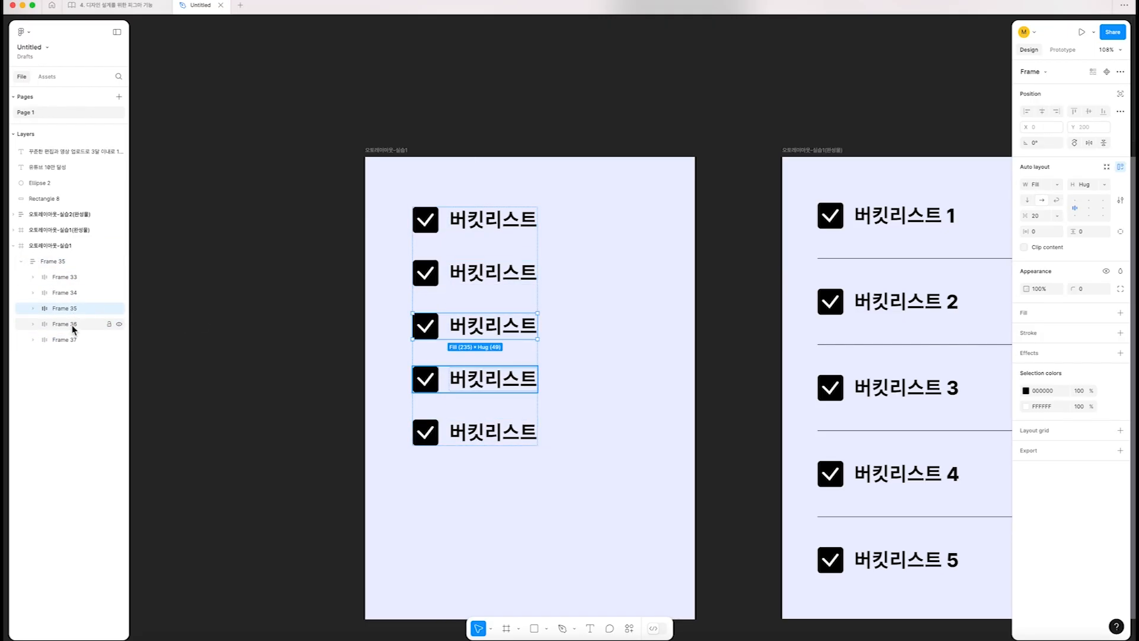
left_click(70, 324)
left_click(67, 339)
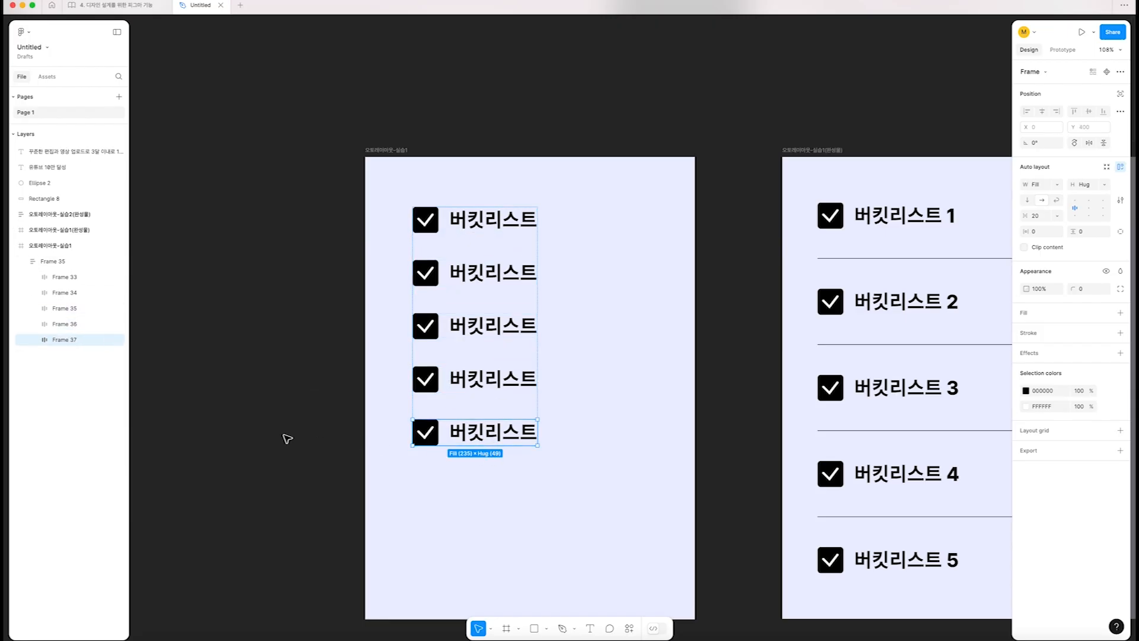
left_click(557, 102)
left_click(488, 217)
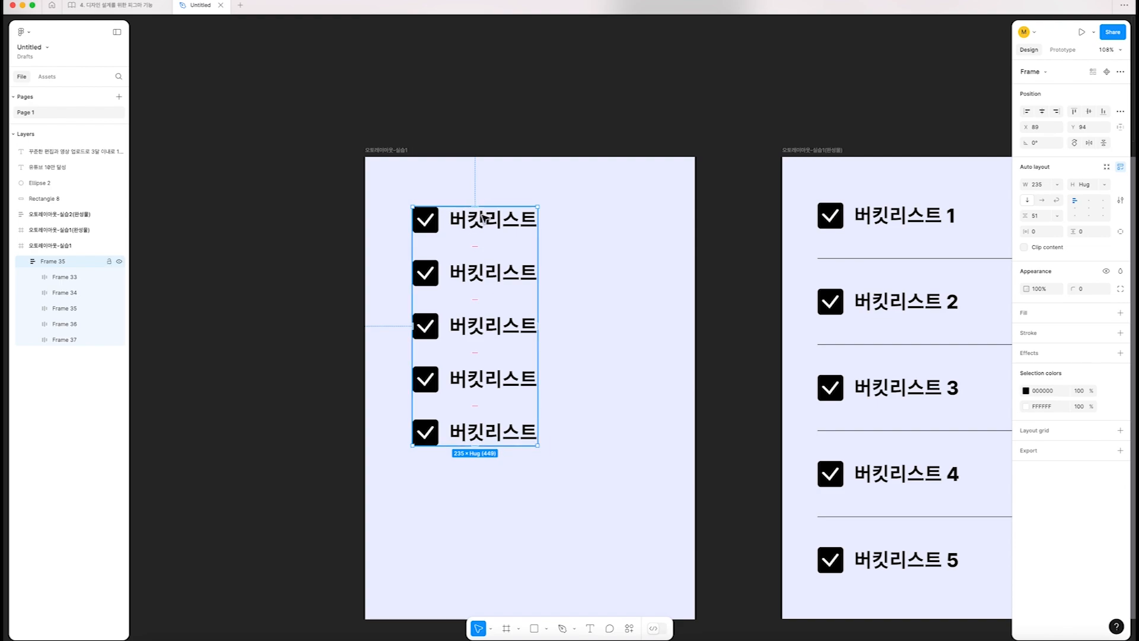
Draw a straight horizontal line about 395 px long above the 오토레이아웃-실습1 frame
scroll(484, 218, "right", 3)
scroll(484, 218, "down", 2)
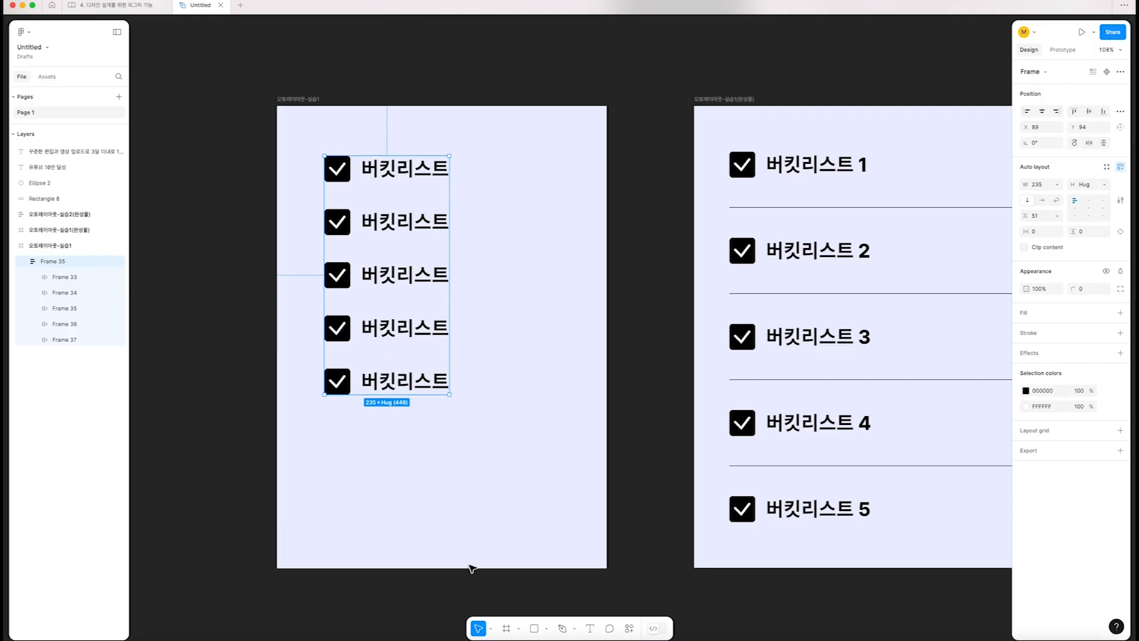
left_click(547, 630)
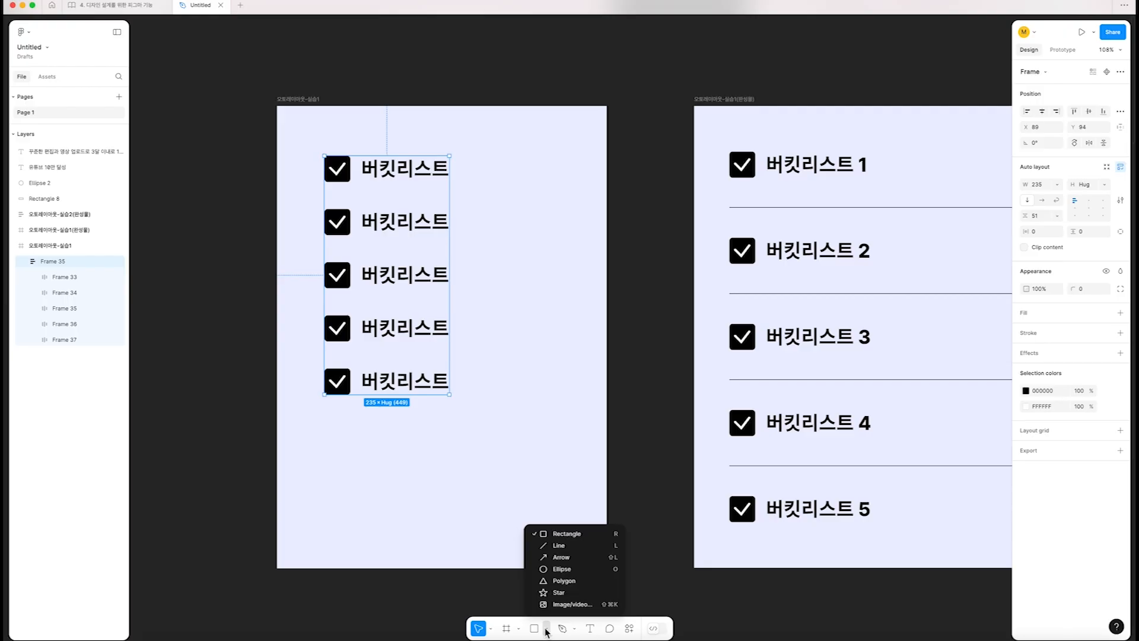
left_click(318, 91)
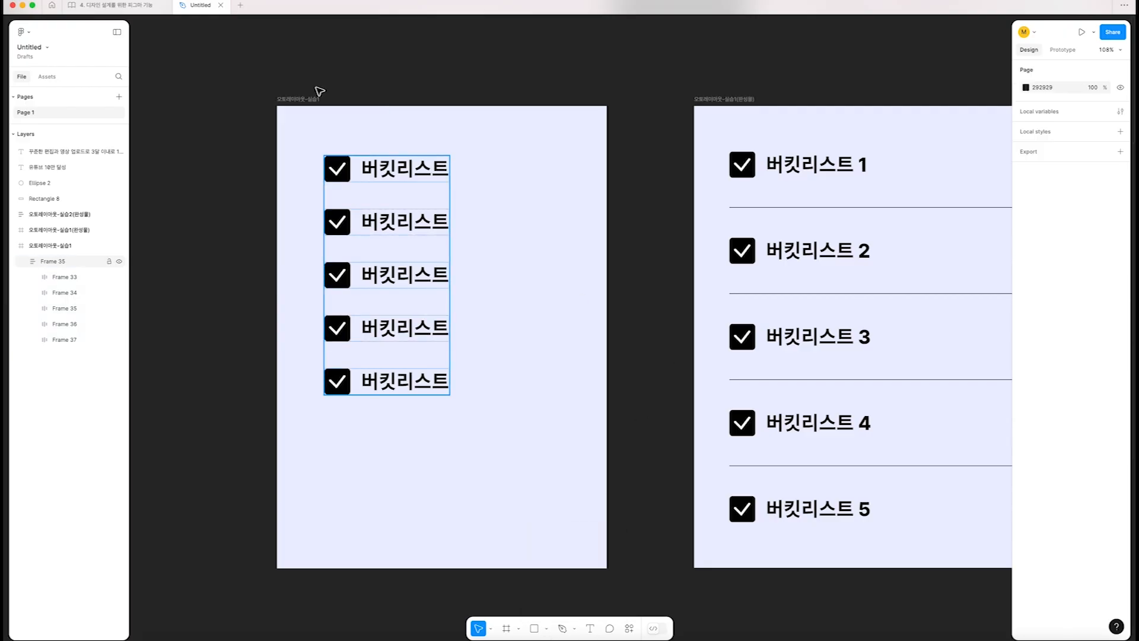
key("l")
left_click_drag(285, 77, 515, 72)
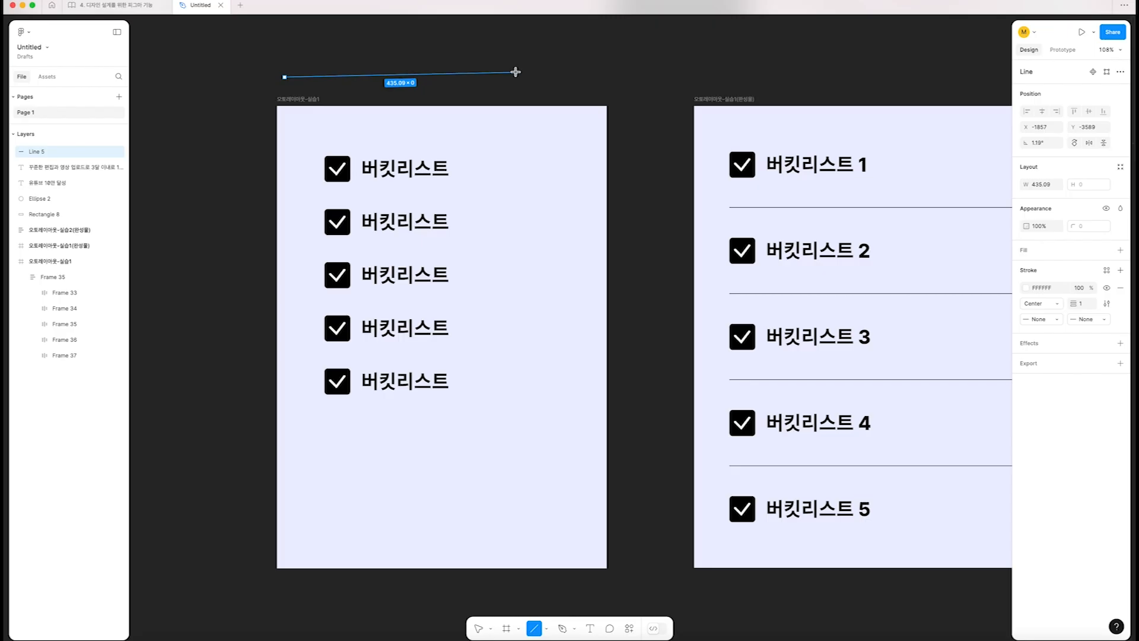
mouse_move(516, 72)
left_mouse_down()
mouse_move(458, 81)
mouse_move(494, 81)
left_mouse_up()
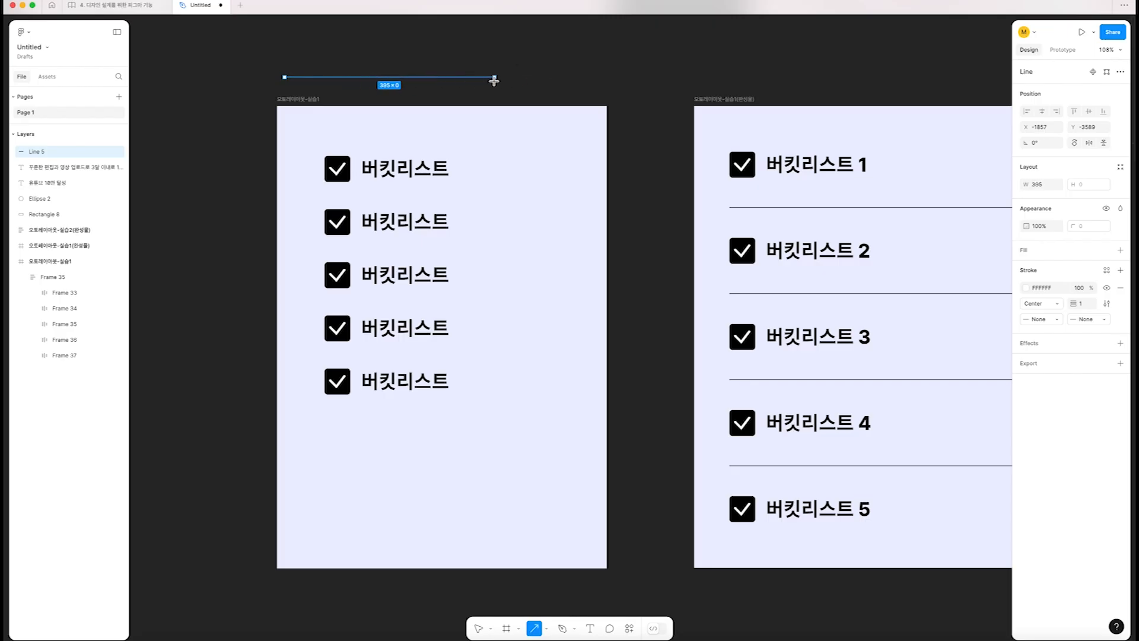
key("v")
left_click(525, 67)
left_click(468, 78)
left_click(517, 76)
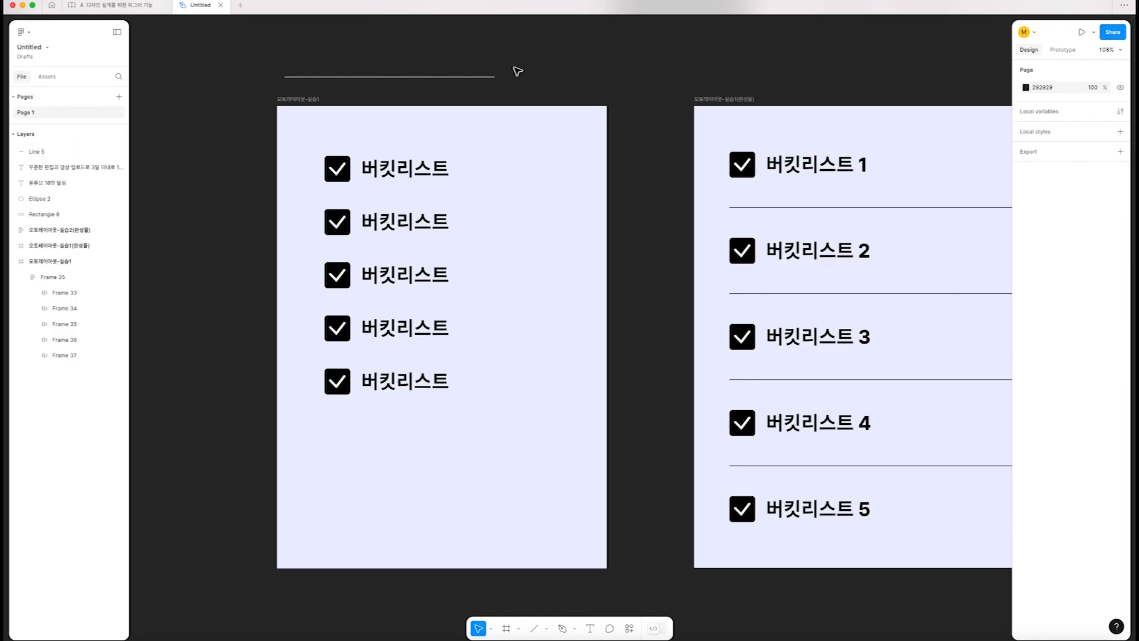
Move the drawn line into the practice frame's vertical auto layout, placing it between the first and second checkbox rows
left_click_drag(400, 79, 446, 196)
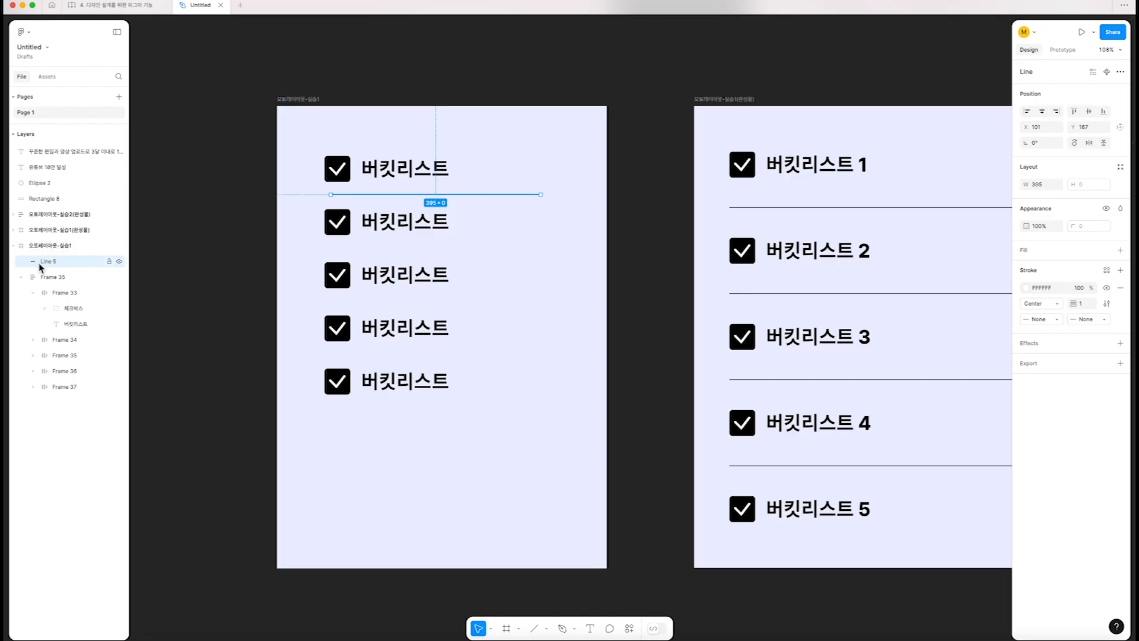
mouse_move(39, 263)
left_mouse_down()
mouse_move(78, 271)
mouse_move(75, 282)
mouse_move(45, 285)
left_mouse_up()
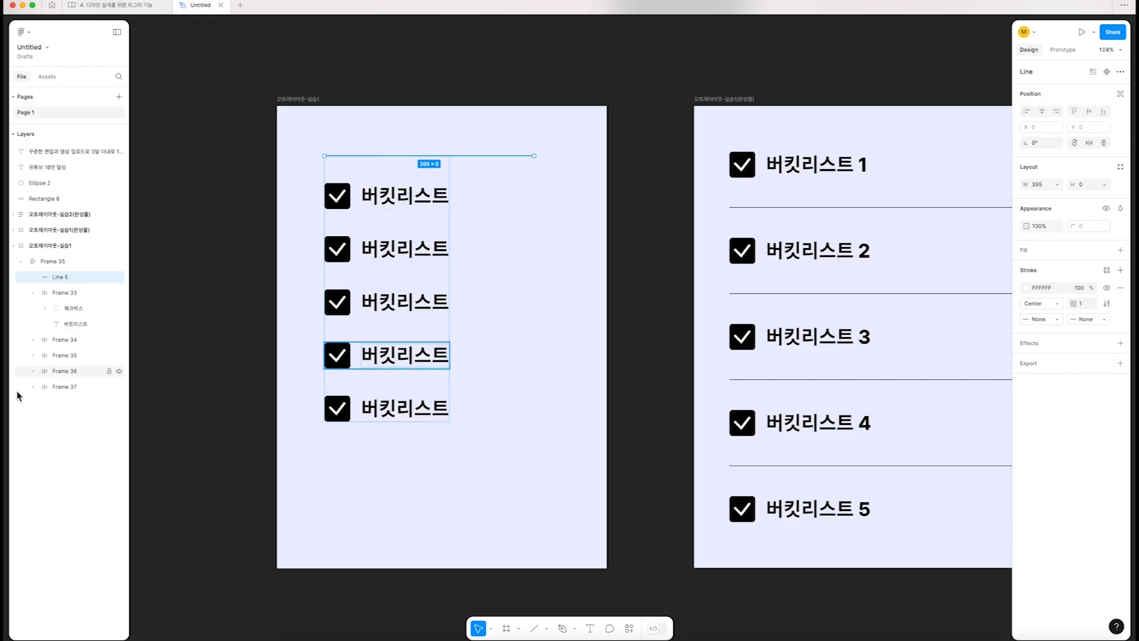
left_click(34, 292)
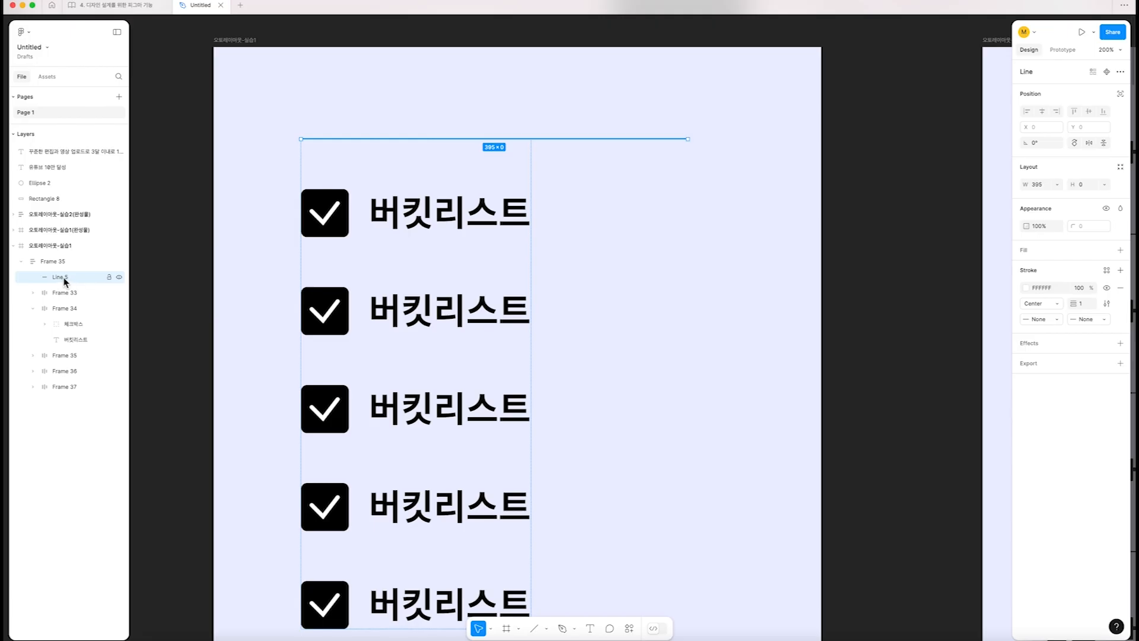
left_click_drag(65, 281, 78, 307)
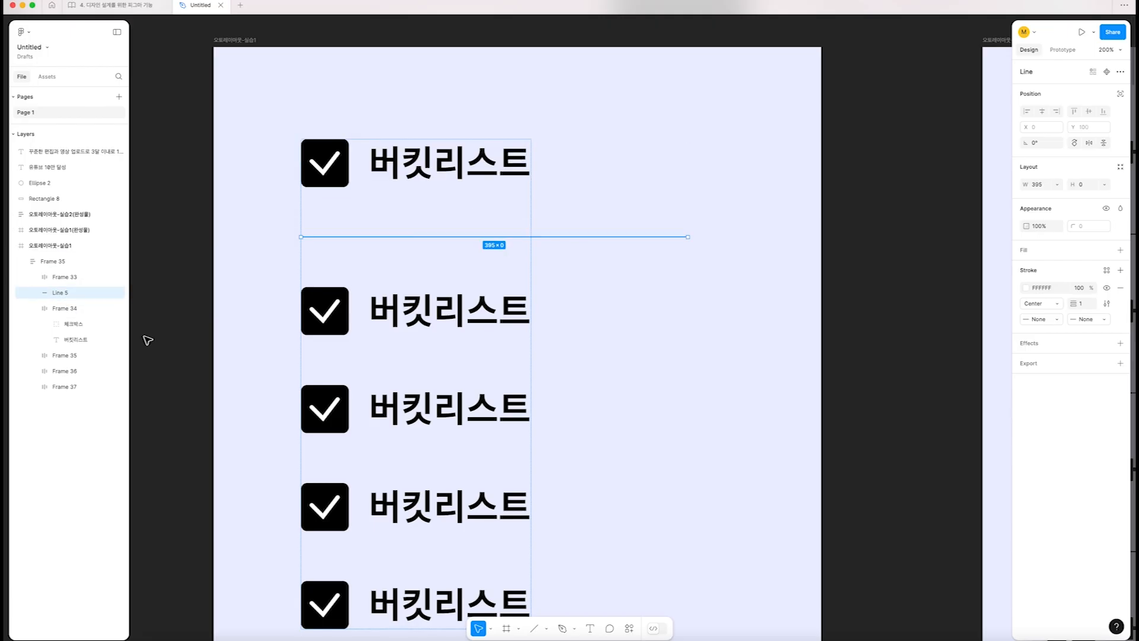
left_click(37, 309)
scroll(593, 233, "down", 3)
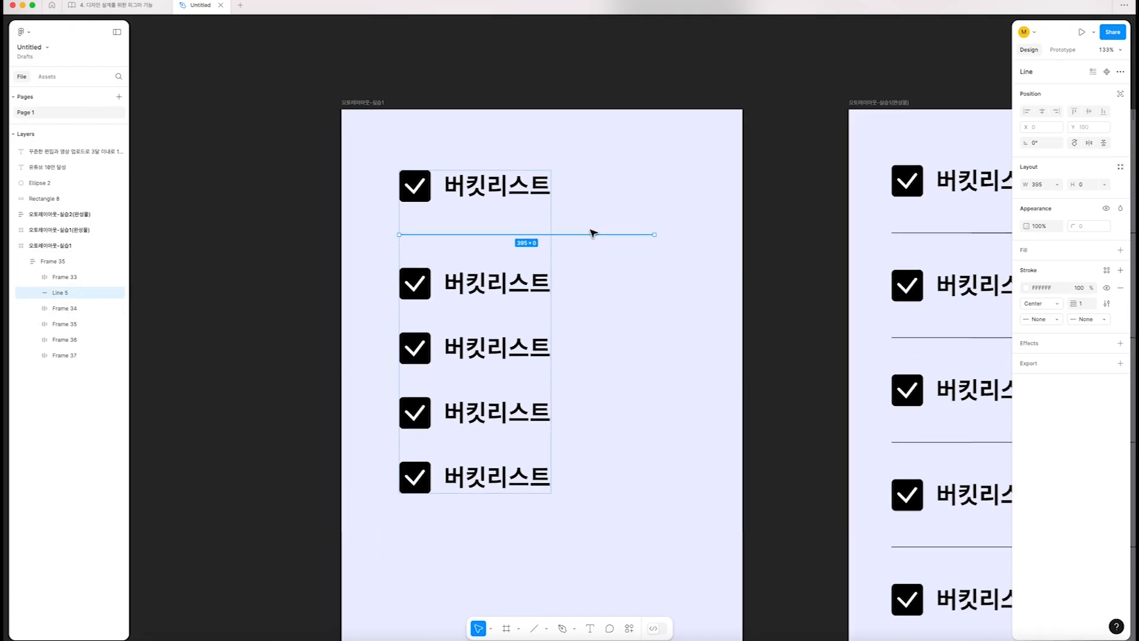
Change the divider line's stroke color to black (000000)
scroll(593, 232, "down", 3)
scroll(491, 249, "up", 3)
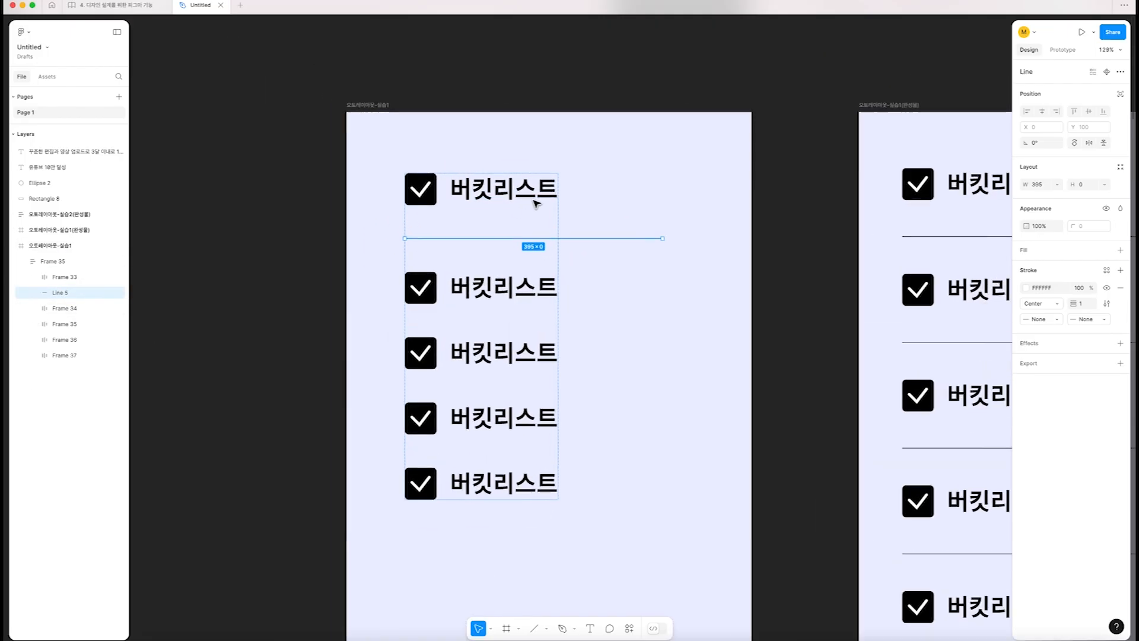
left_click(1027, 287)
left_click(902, 516)
left_click(851, 364)
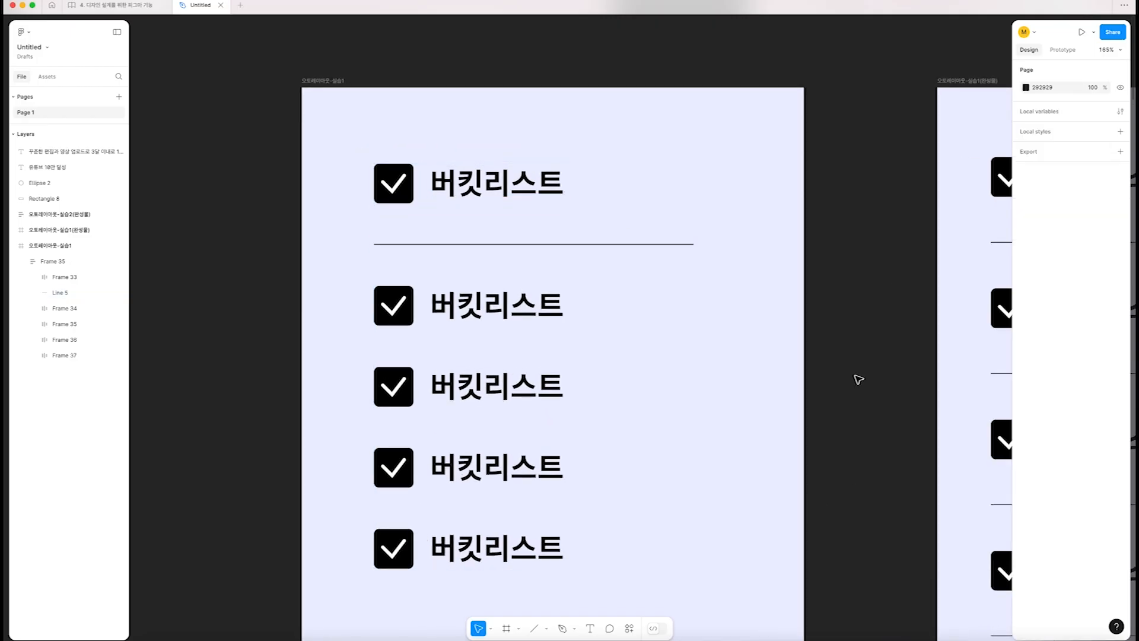
scroll(852, 364, "down", 5)
Duplicate the divider line and place the copy between the second and third checkbox rows
left_click(619, 261)
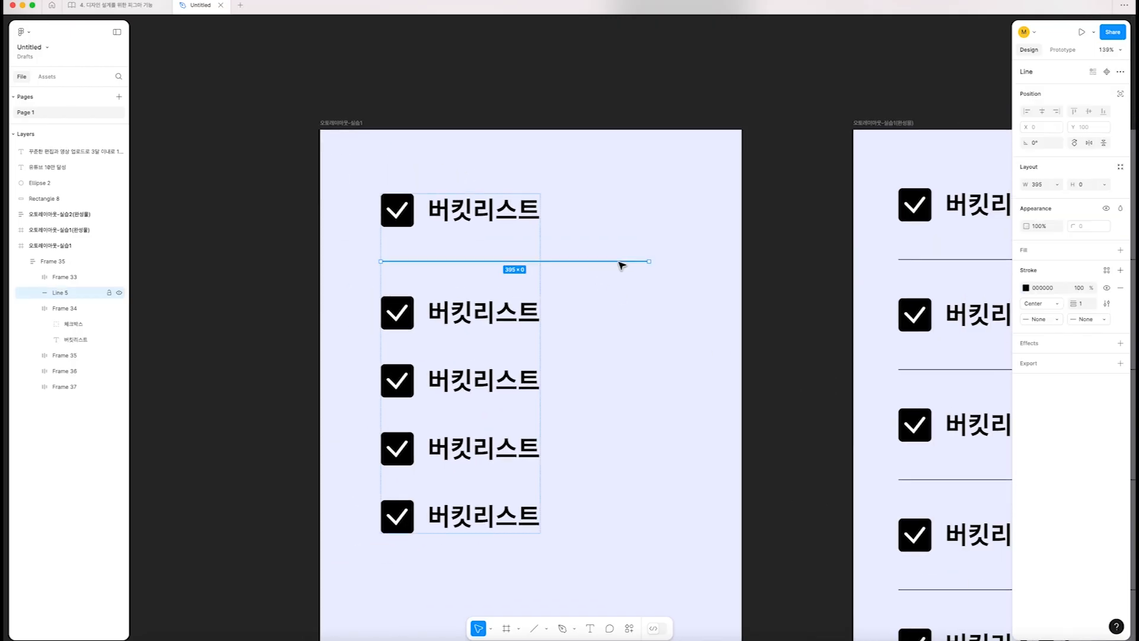
mouse_move(621, 265)
left_mouse_down()
mouse_move(600, 392)
mouse_move(619, 389)
mouse_move(655, 273)
left_mouse_up()
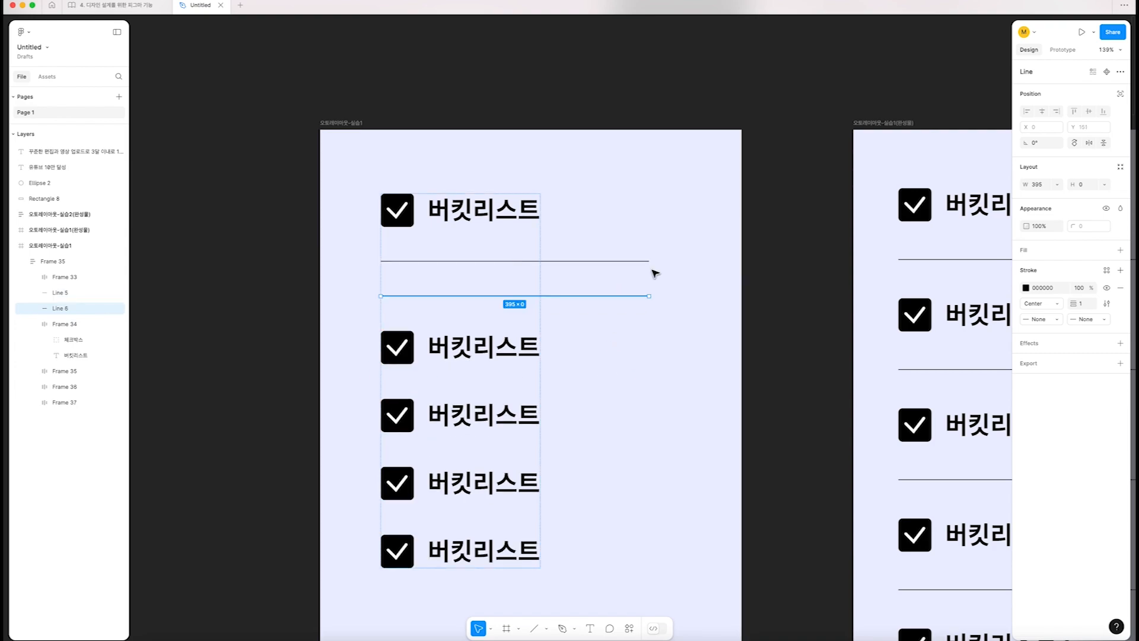
key("Down")
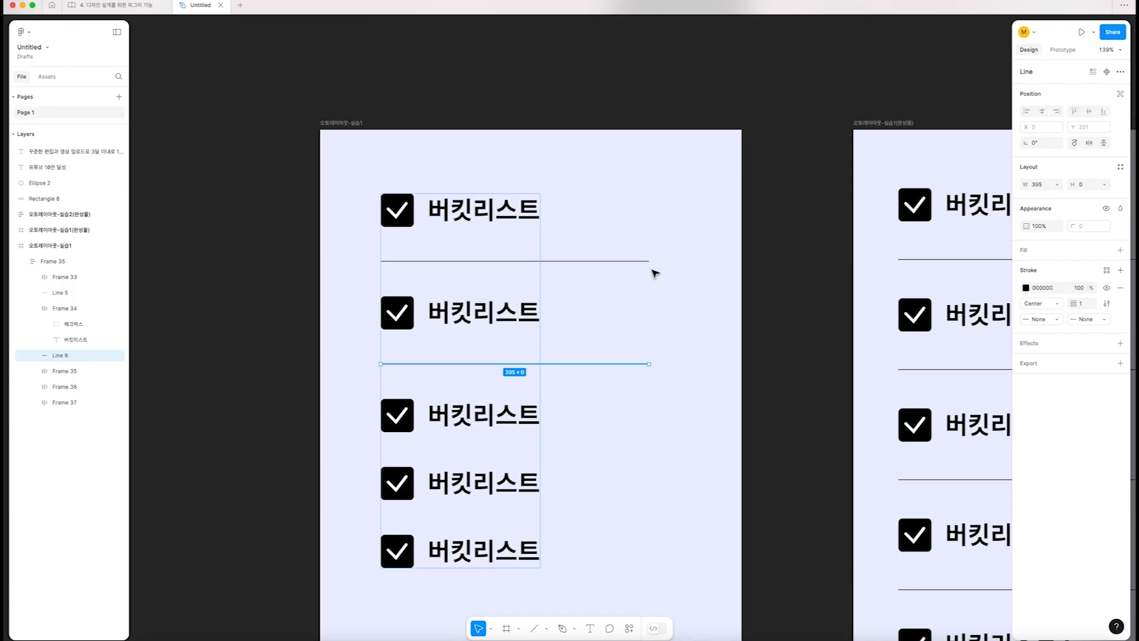
scroll(653, 276, "down", 3)
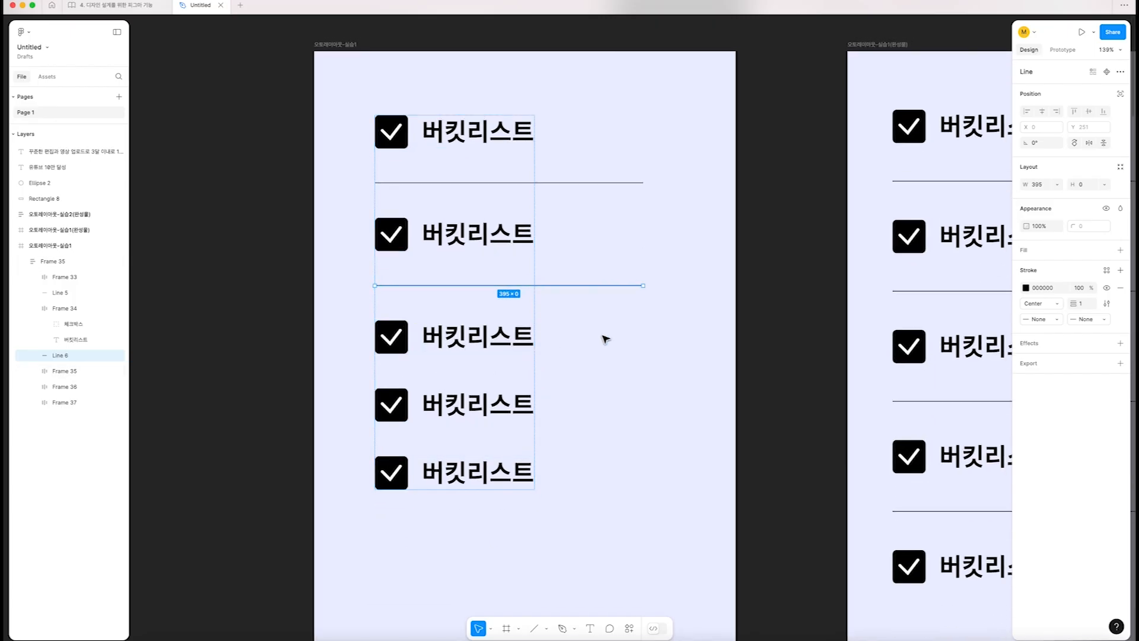
Duplicate the divider twice more, placing one copy below the third checkbox row and one below the fourth
key("ctrl+d")
key("ctrl+d")
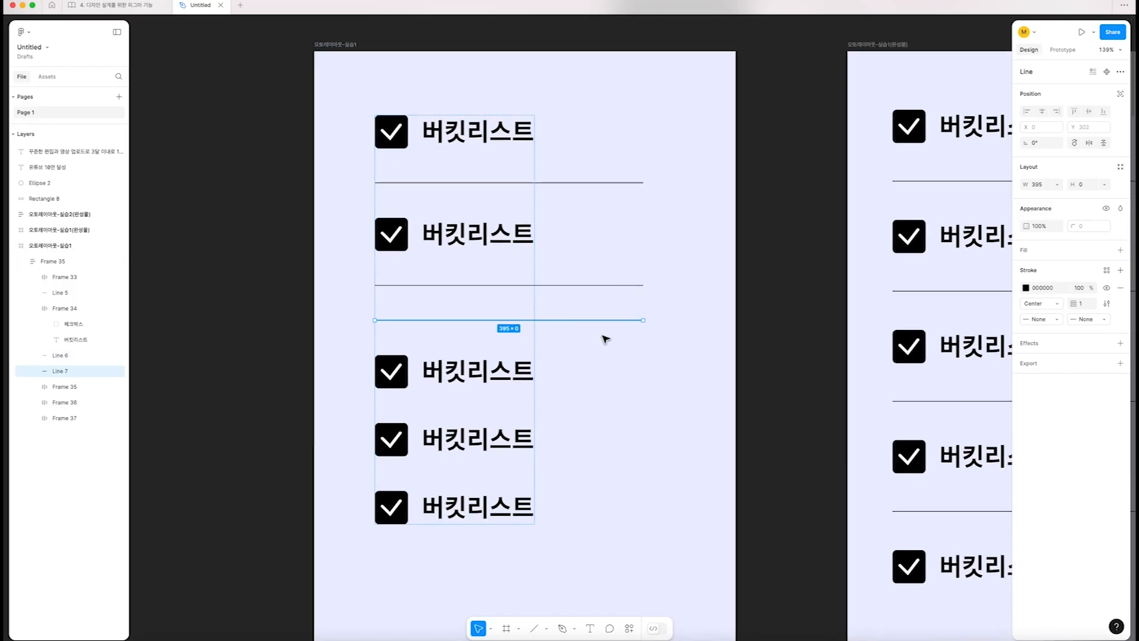
key("Down")
key("Down")
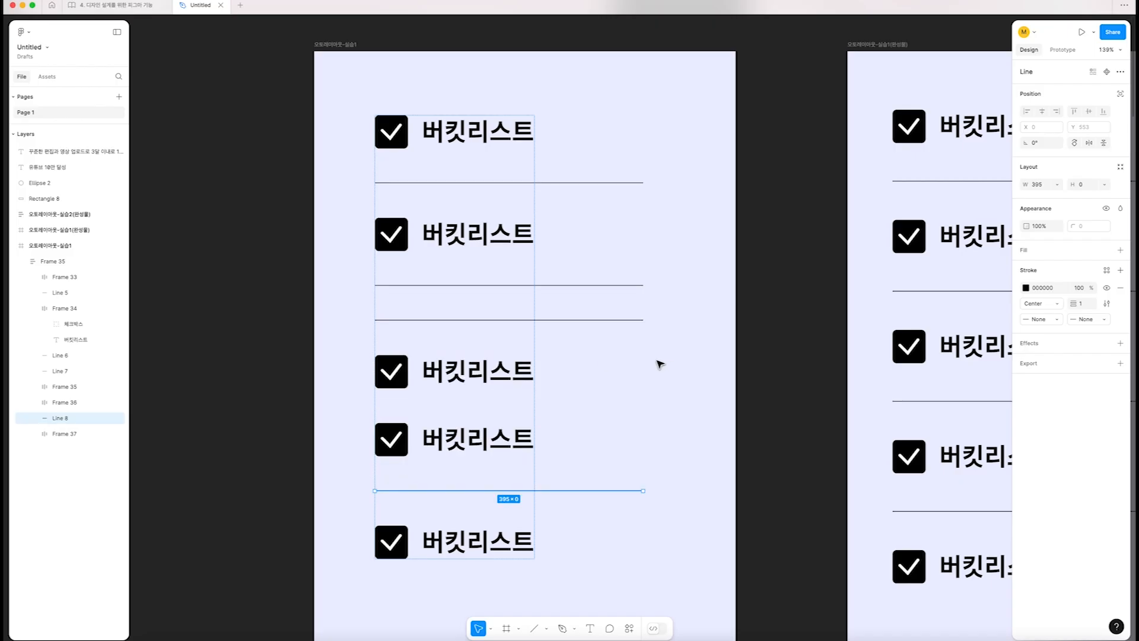
left_click(575, 320)
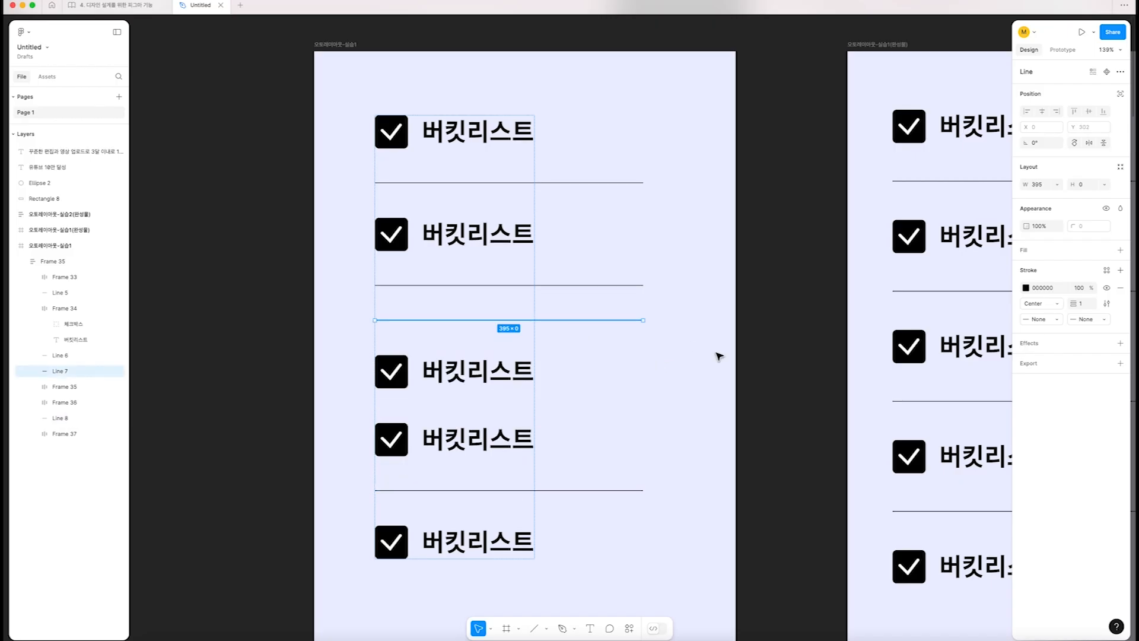
key("Down")
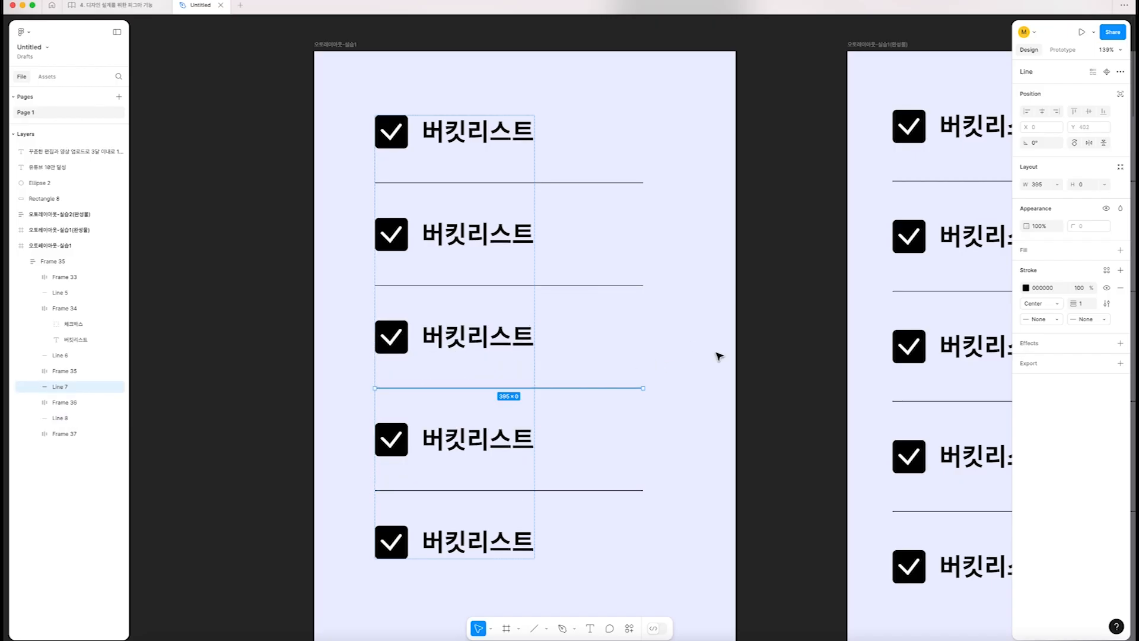
left_click(774, 360)
scroll(774, 360, "down", 3)
left_click_drag(726, 358, 666, 359)
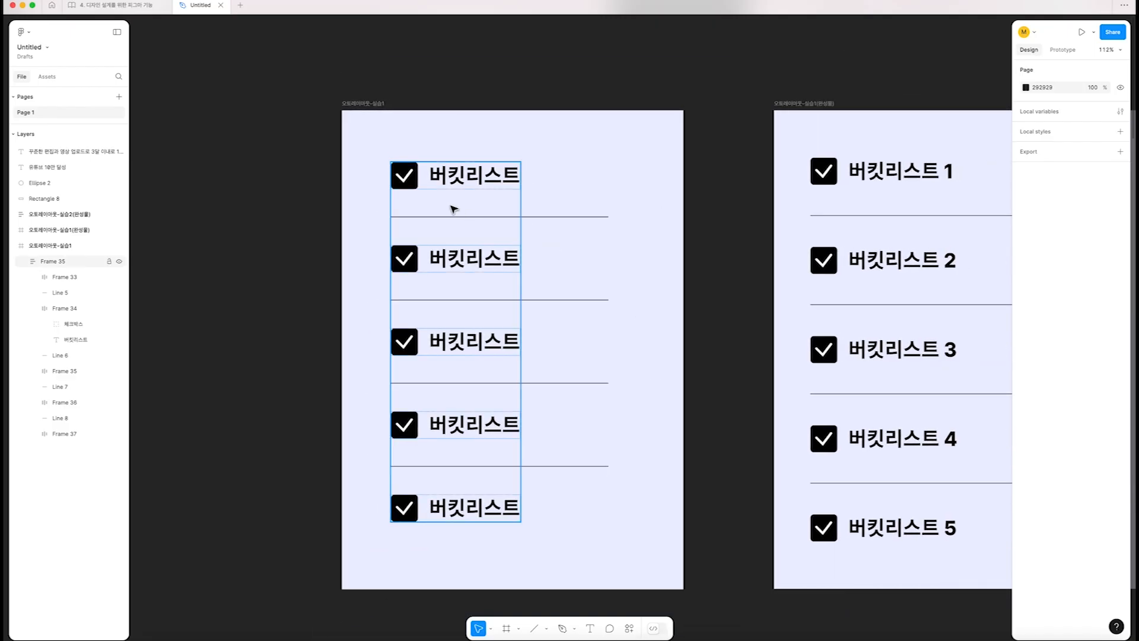
Examine the order of checkbox rows and divider lines nested inside the practice frame's vertical auto layout
left_click(455, 210)
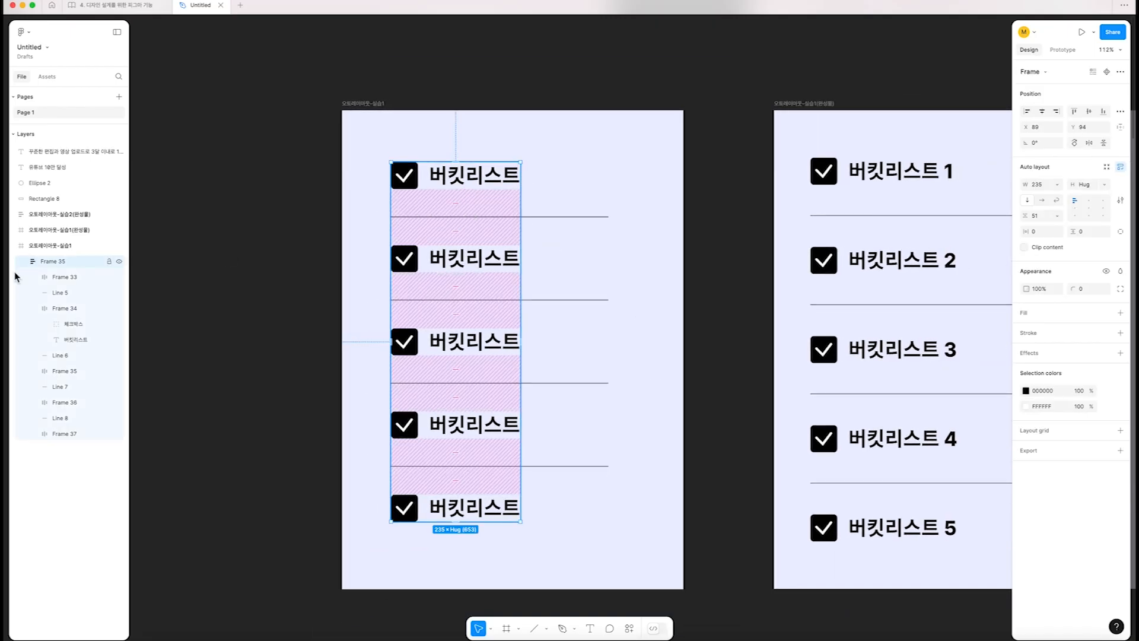
left_click(33, 309)
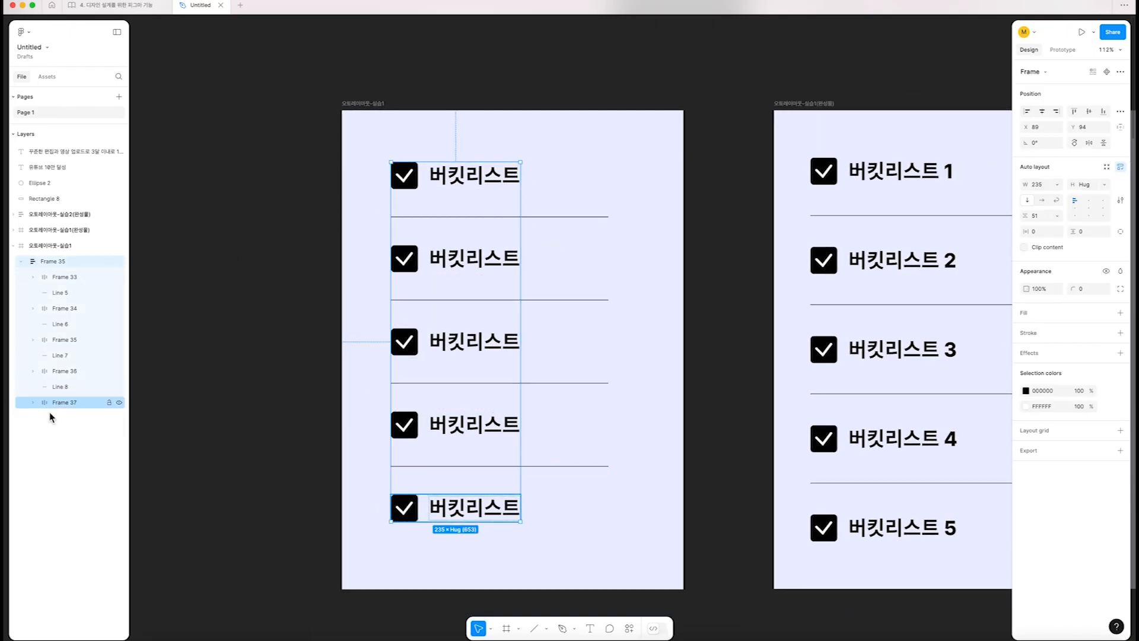
left_click(57, 276)
left_click(66, 308)
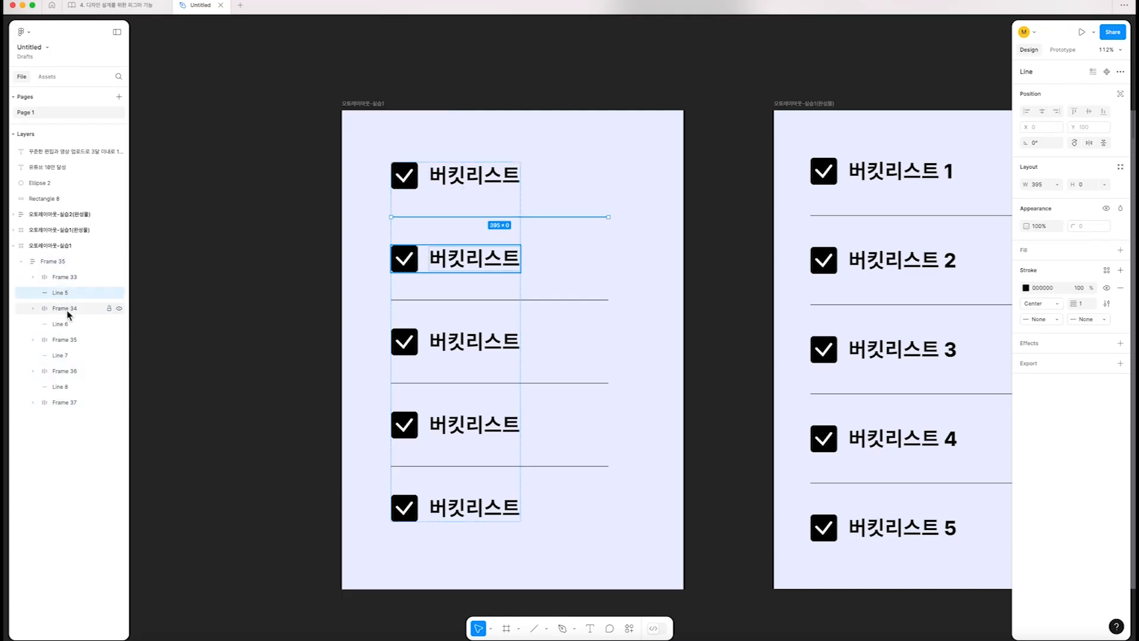
left_click(67, 324)
left_click(65, 339)
left_click(64, 354)
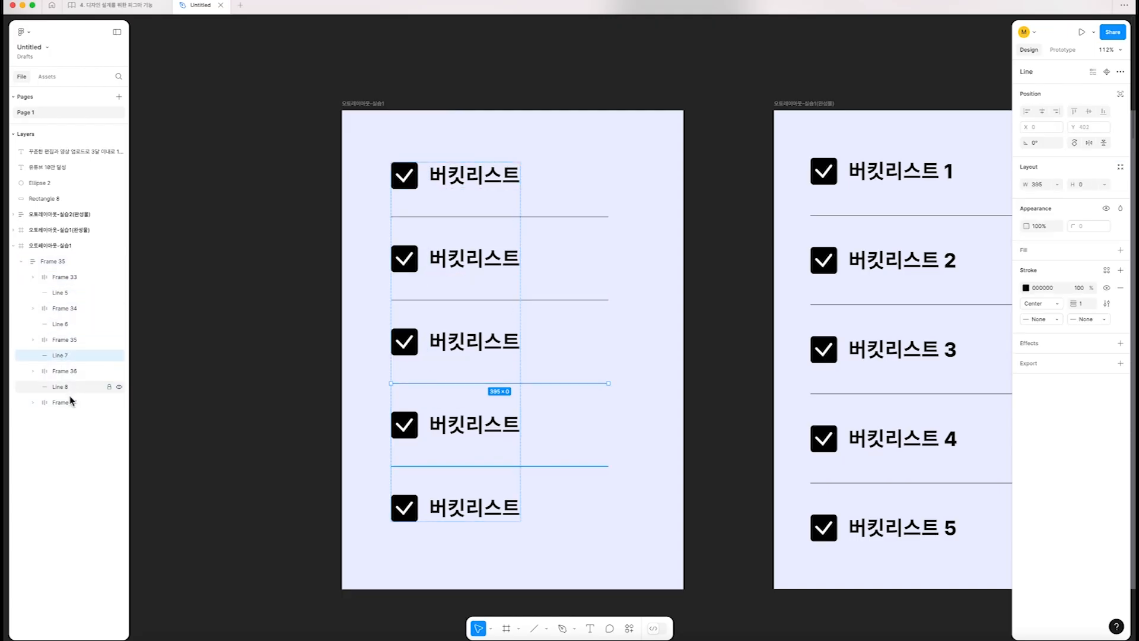
left_click(261, 376)
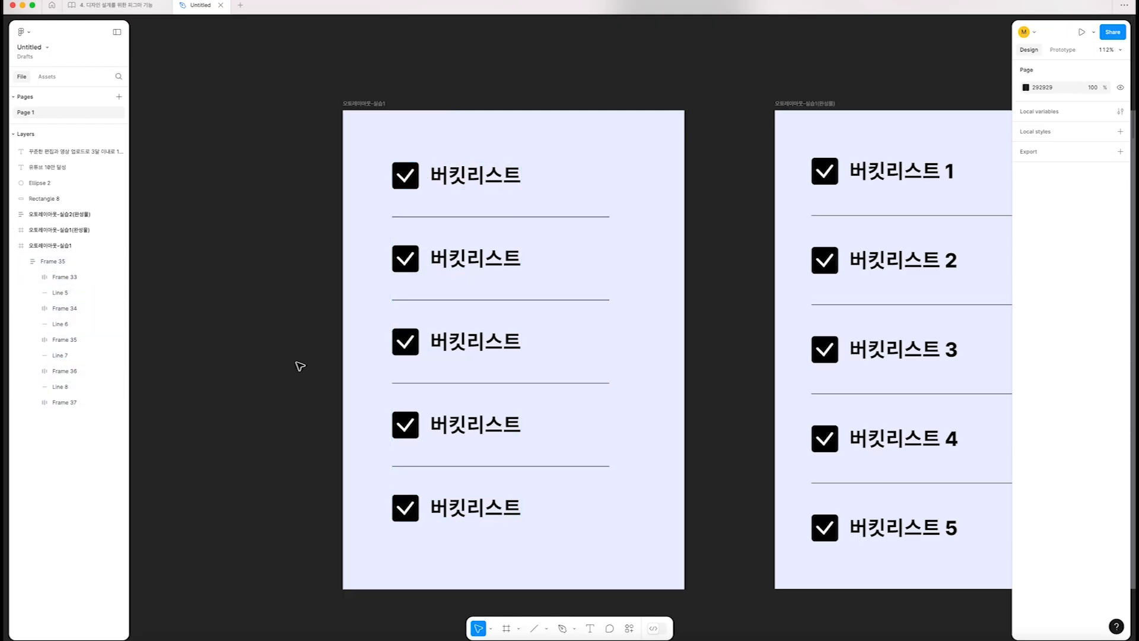
scroll(300, 366, "right", 3)
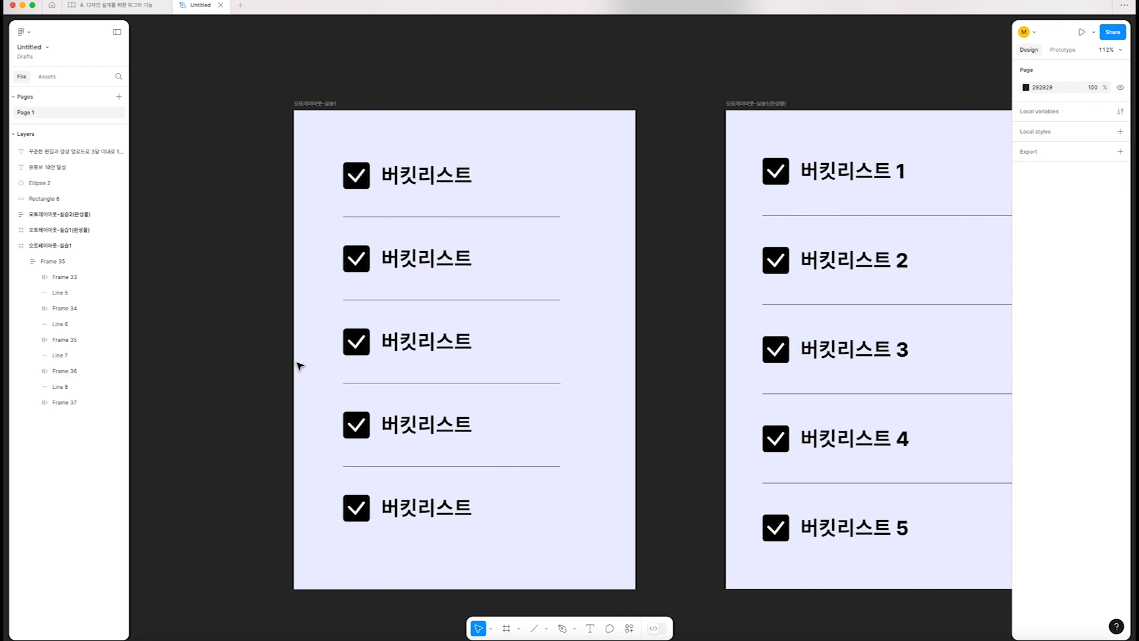
scroll(419, 186, "right", 4)
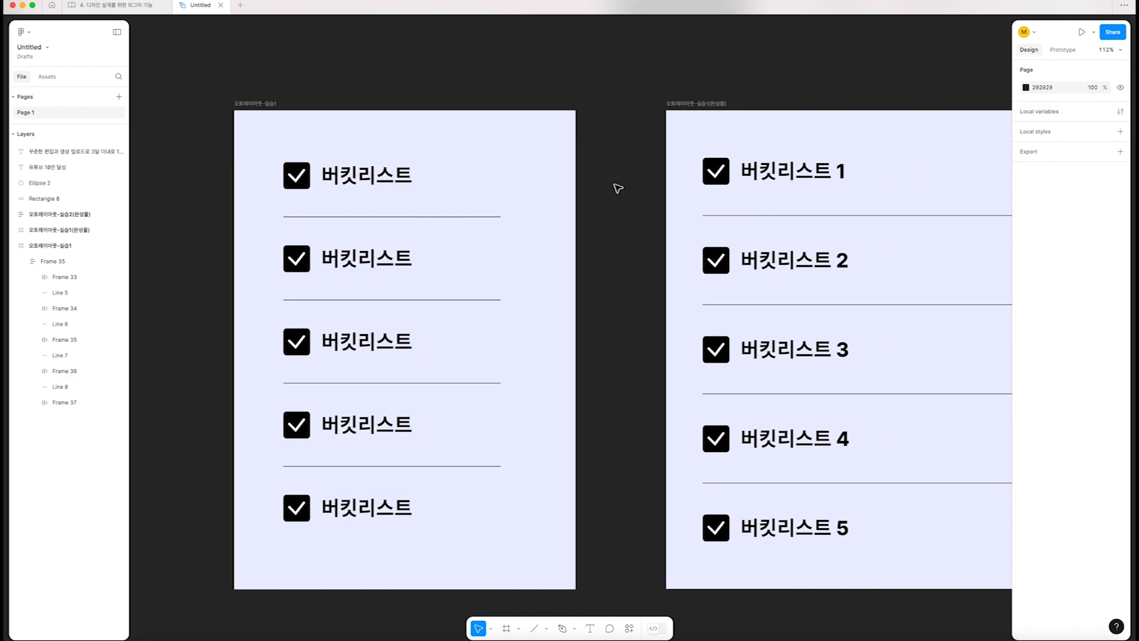
Try widening the practice list's vertical auto layout to about 428 px to test how its dividers respond
left_click(267, 103)
left_click(363, 171)
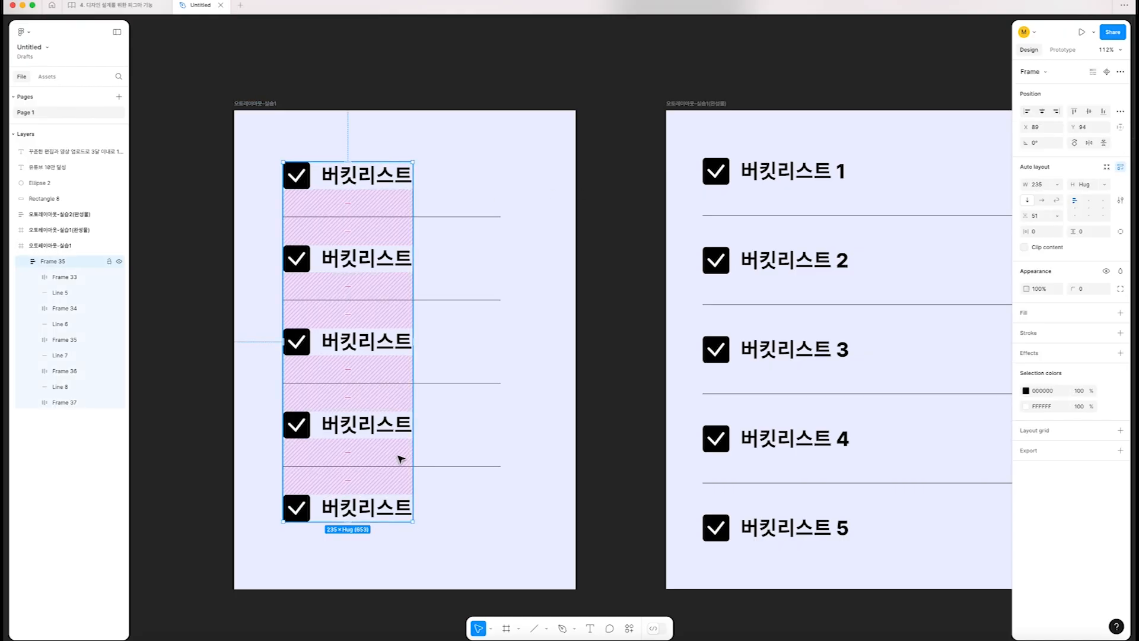
left_click_drag(413, 451, 519, 466)
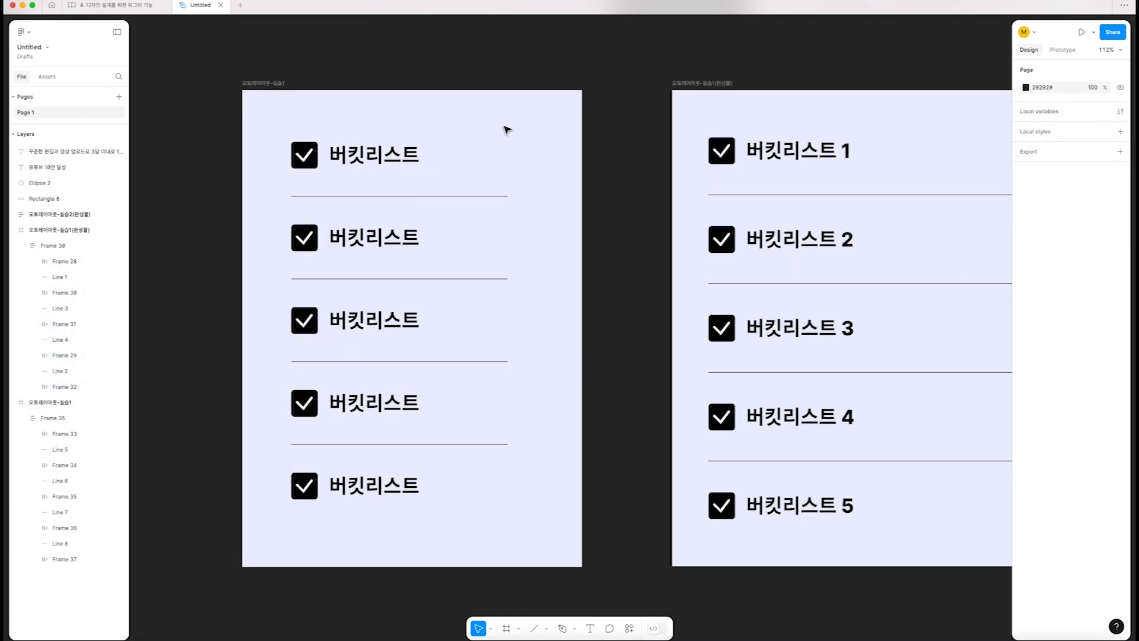
Narrow the finished example's auto layout frame to about 601 px to test how its dividers respond
left_click(860, 150)
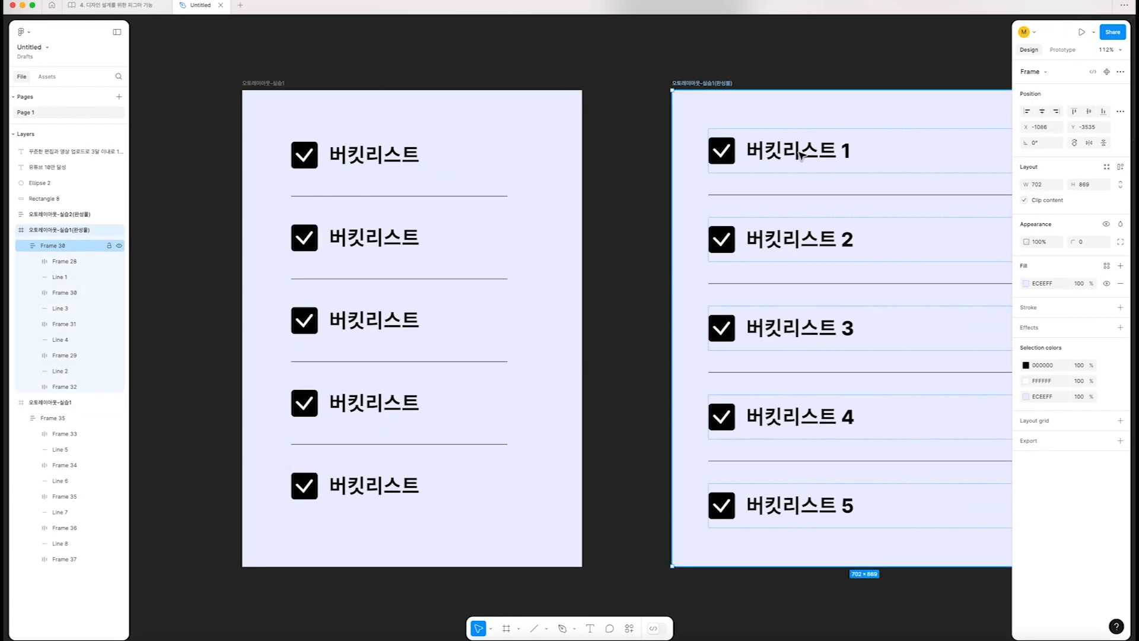
scroll(860, 150, "right", 3)
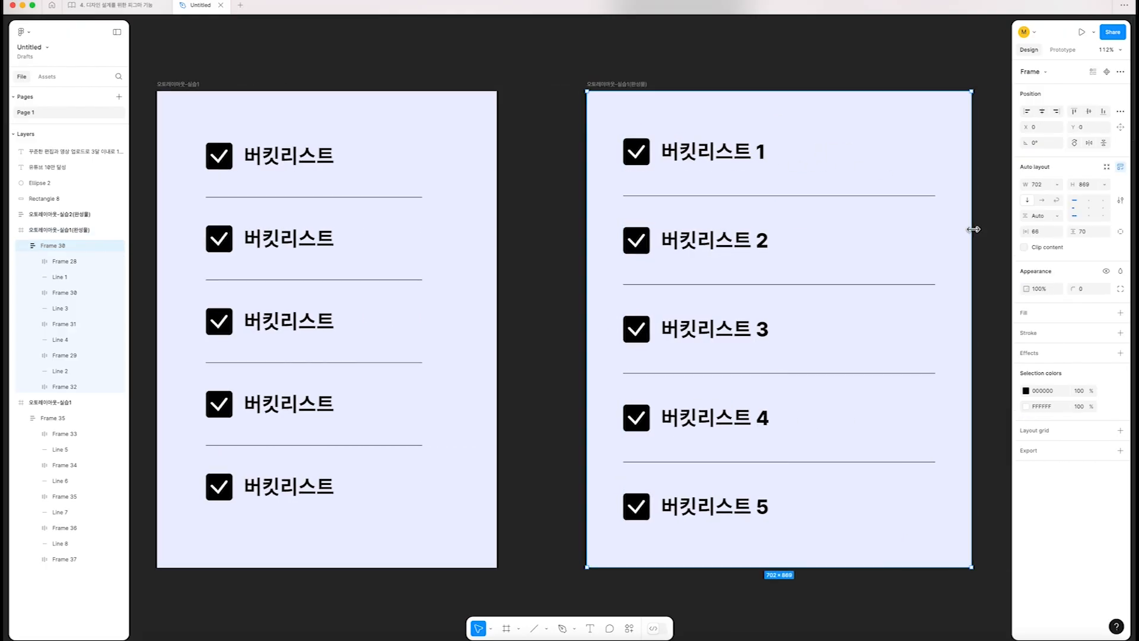
left_click_drag(973, 226, 849, 255)
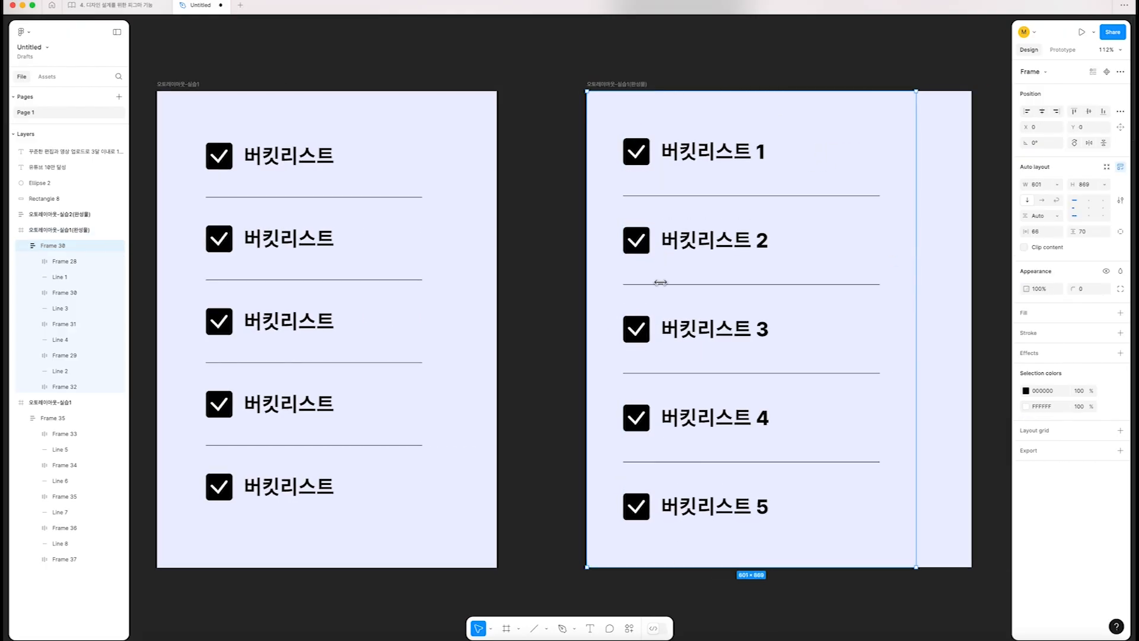
Try resizing the practice list's auto layout for comparison with the finished example, and undo the resize
left_click(269, 271)
scroll(346, 261, "left", 5)
left_click_drag(481, 277, 635, 316)
key("super+z")
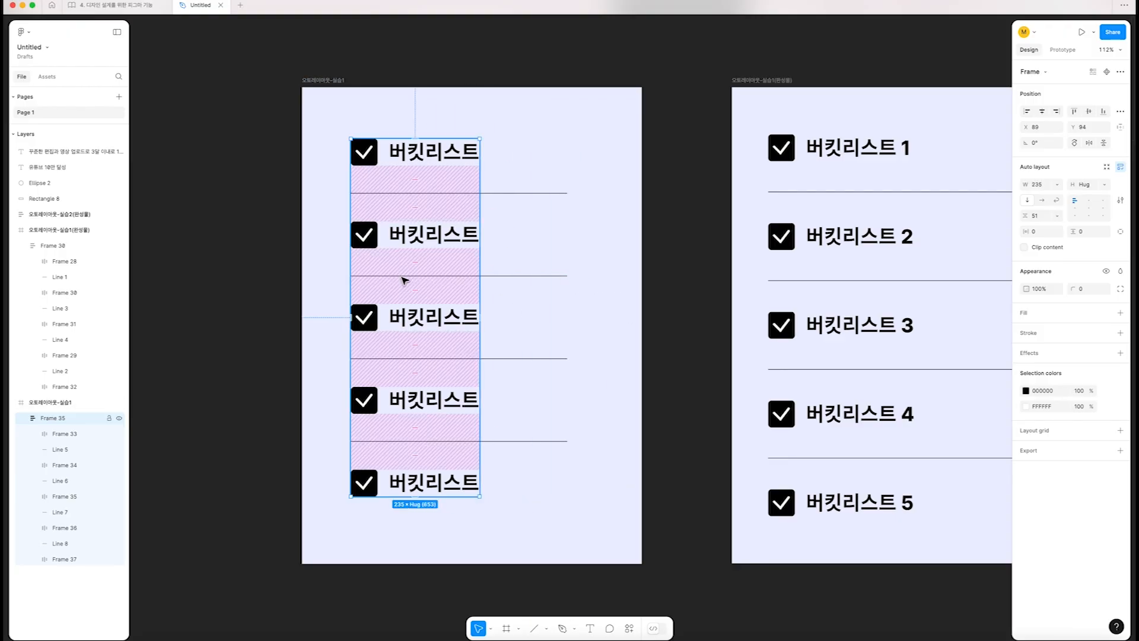
Set the width of the first divider line in the practice list to Fill container
left_click(501, 194)
scroll(516, 199, "left", 1)
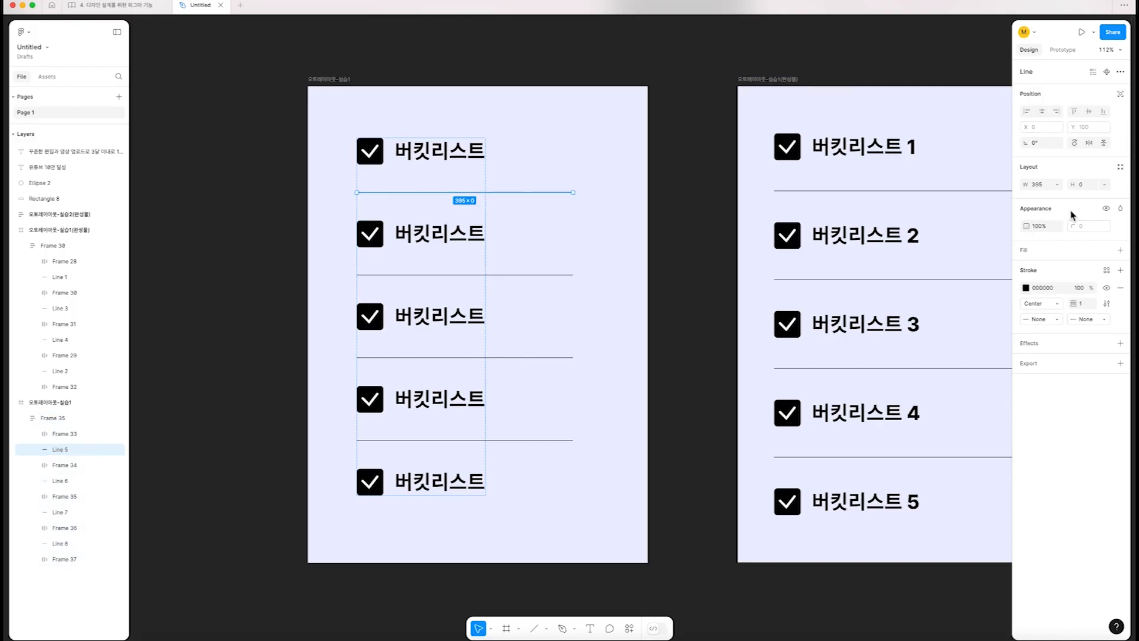
left_click(1057, 184)
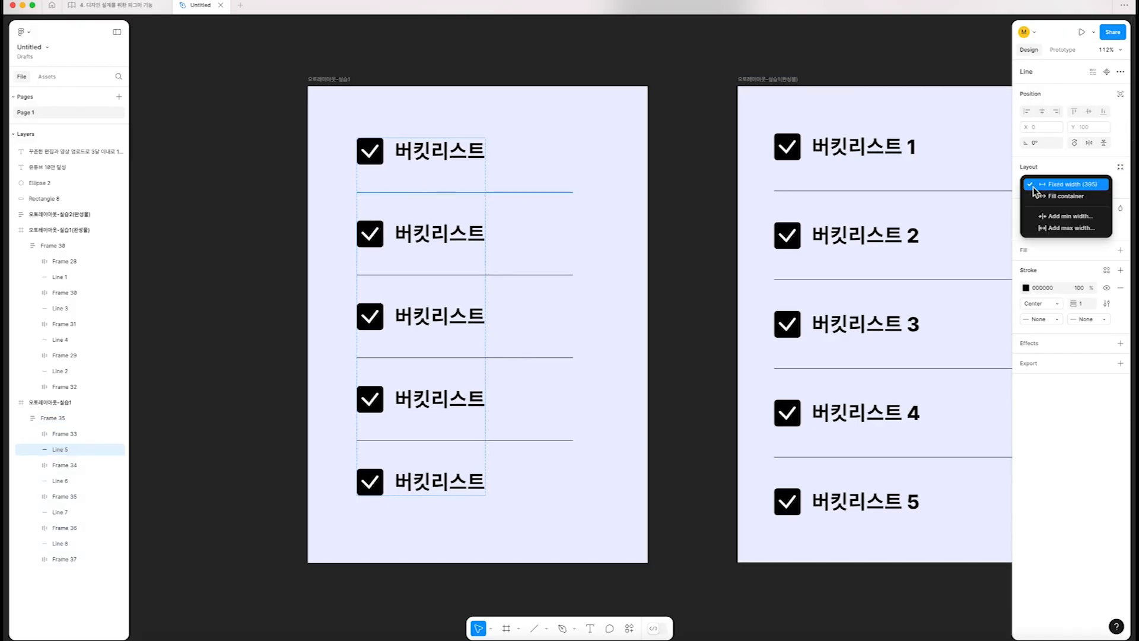
left_click(567, 196)
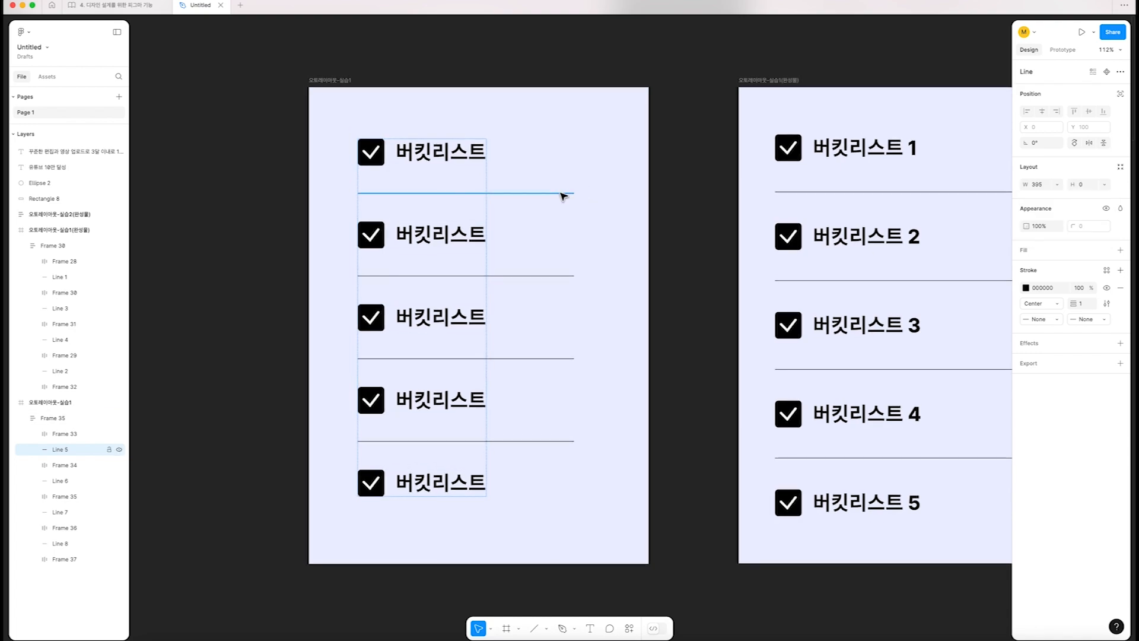
left_click(1059, 184)
left_click(1058, 197)
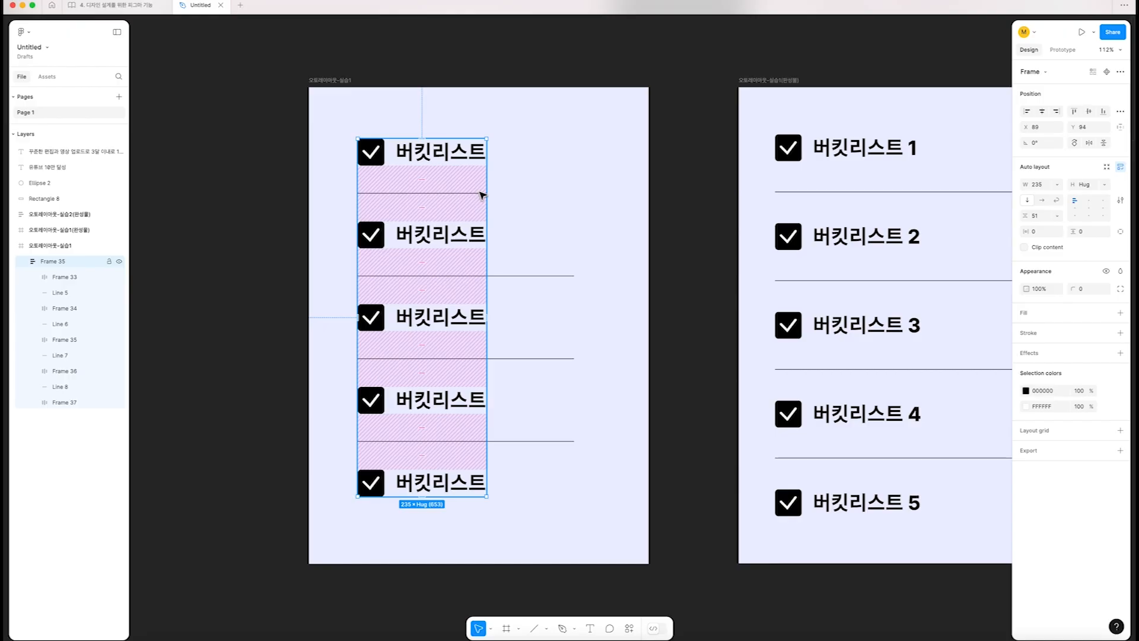
Try resizing the practice list's vertical auto layout to test the first divider, and select that divider to inspect it
mouse_move(487, 196)
left_mouse_down()
mouse_move(542, 202)
mouse_move(472, 205)
left_mouse_up()
mouse_move(547, 207)
left_mouse_down()
mouse_move(564, 201)
mouse_move(496, 203)
mouse_move(536, 214)
mouse_move(524, 212)
left_mouse_up()
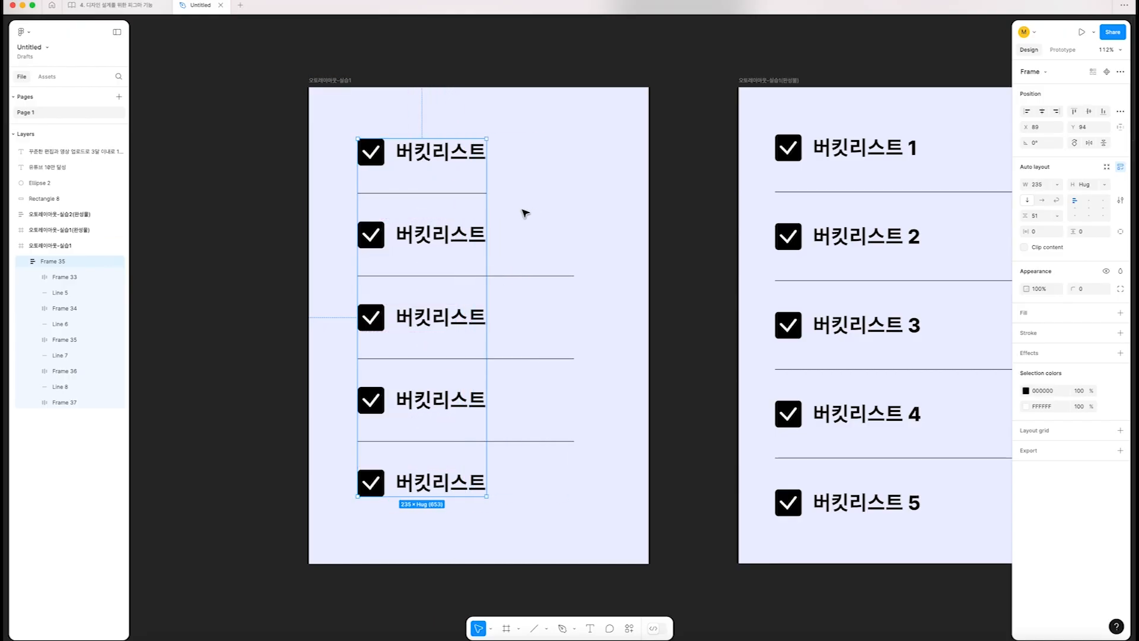
left_click(439, 195)
scroll(440, 197, "up", 3)
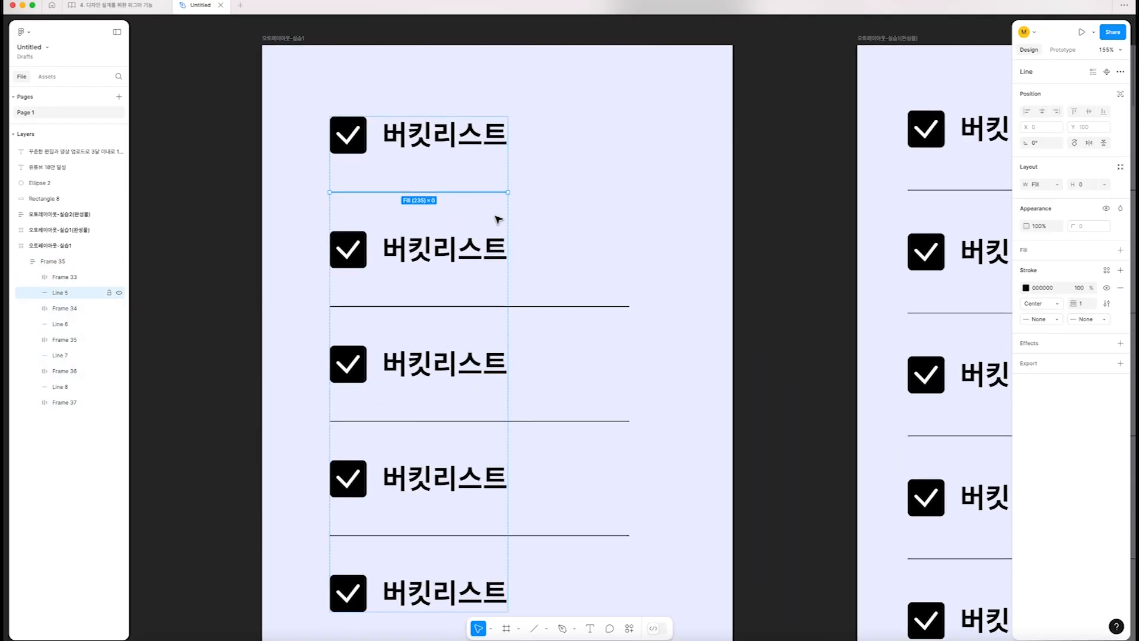
Set the width of the remaining three divider lines in the practice list to Fill container
left_click(561, 307)
scroll(626, 309, "down", 2)
scroll(626, 309, "down", 1)
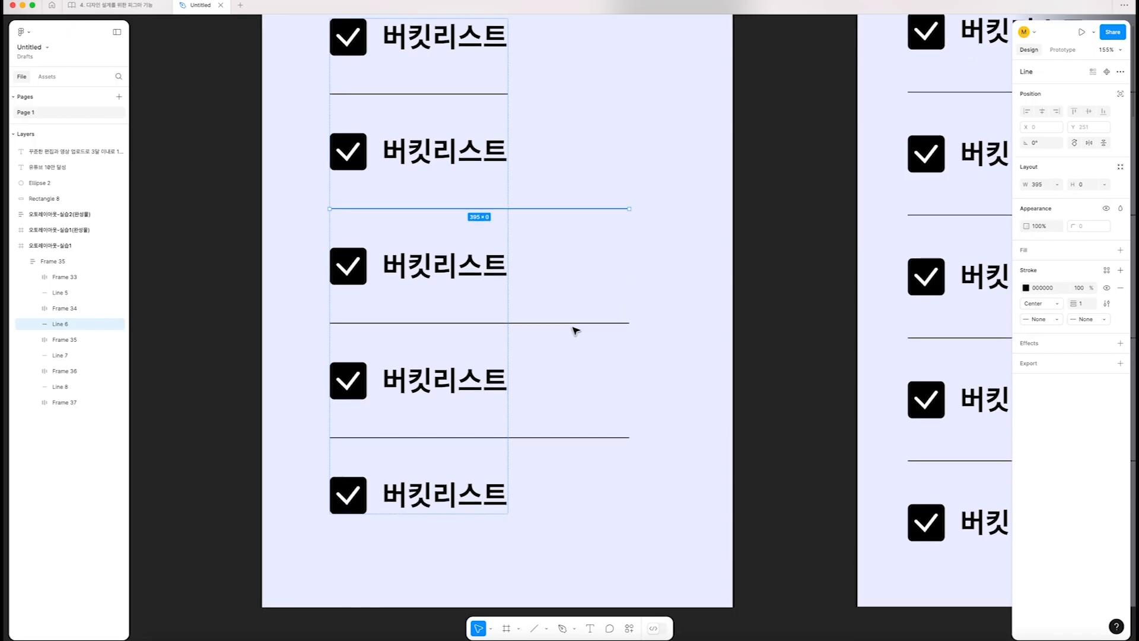
left_click(575, 324, "shift")
left_click(579, 438, "shift")
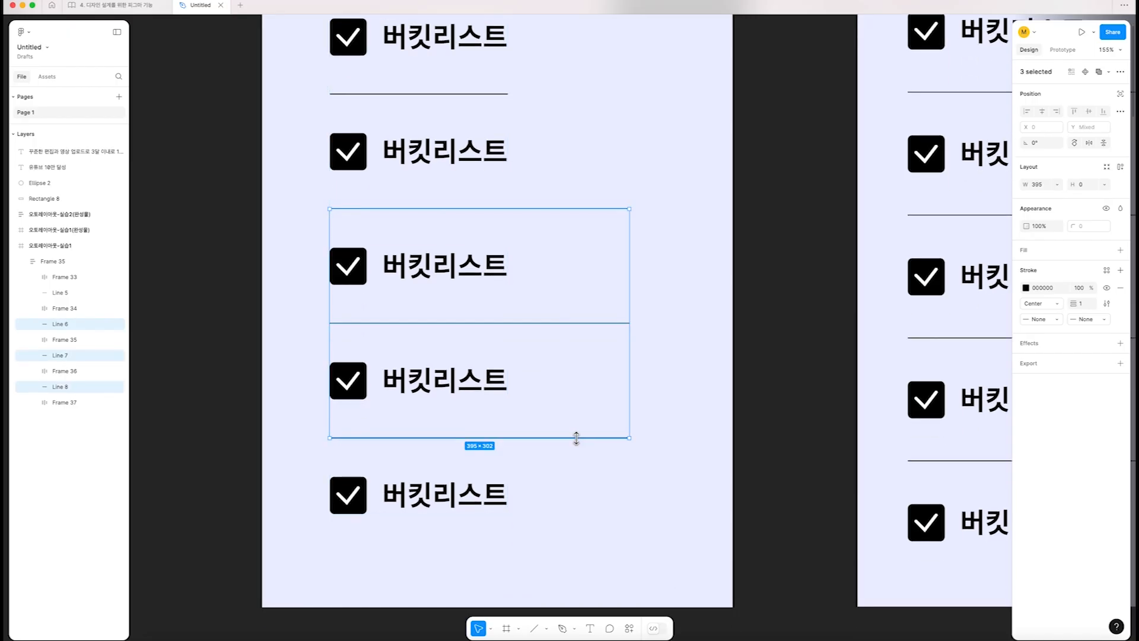
left_click(1057, 184)
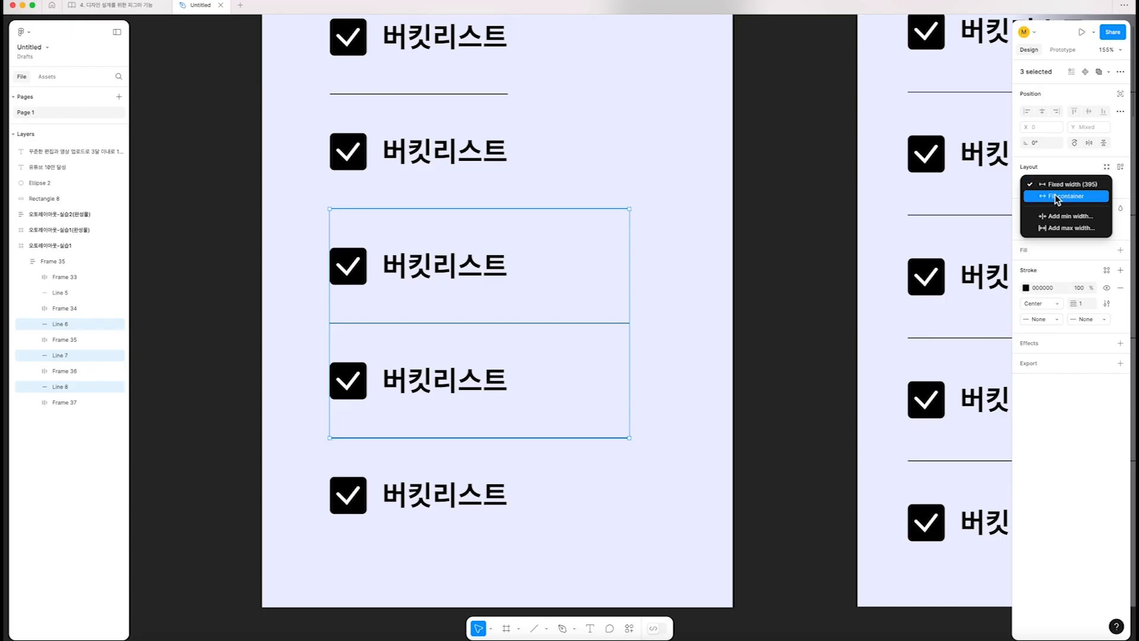
left_click(1058, 196)
left_click(815, 290)
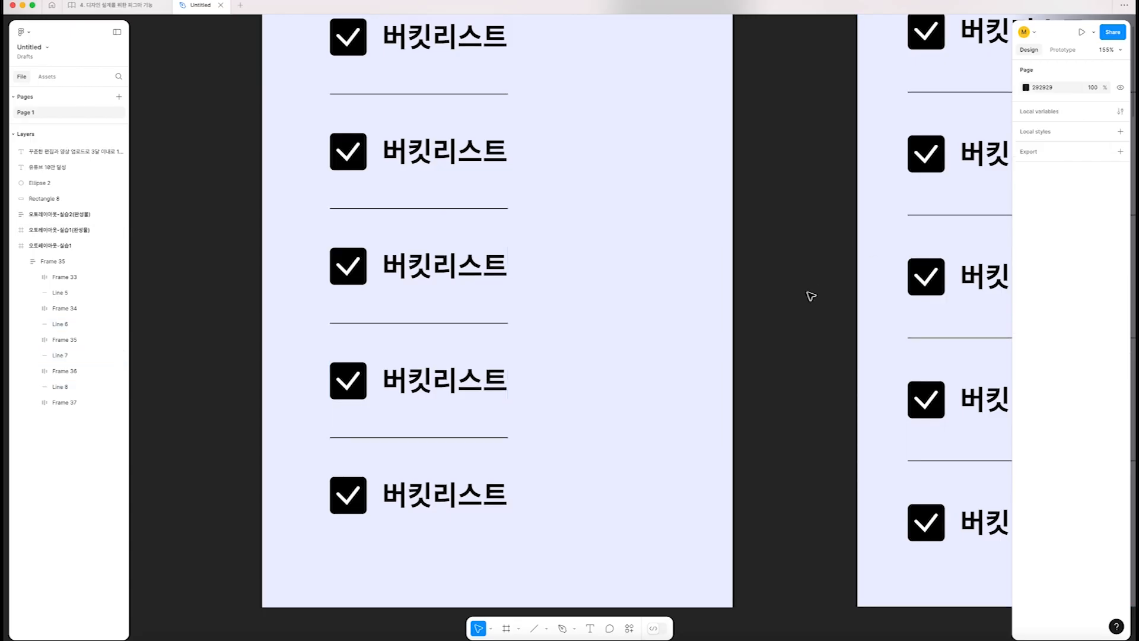
Try narrowing the practice list's vertical auto layout to 140 px to test its rows and dividers, and undo the resize
scroll(809, 293, "down", 5)
left_click(522, 154)
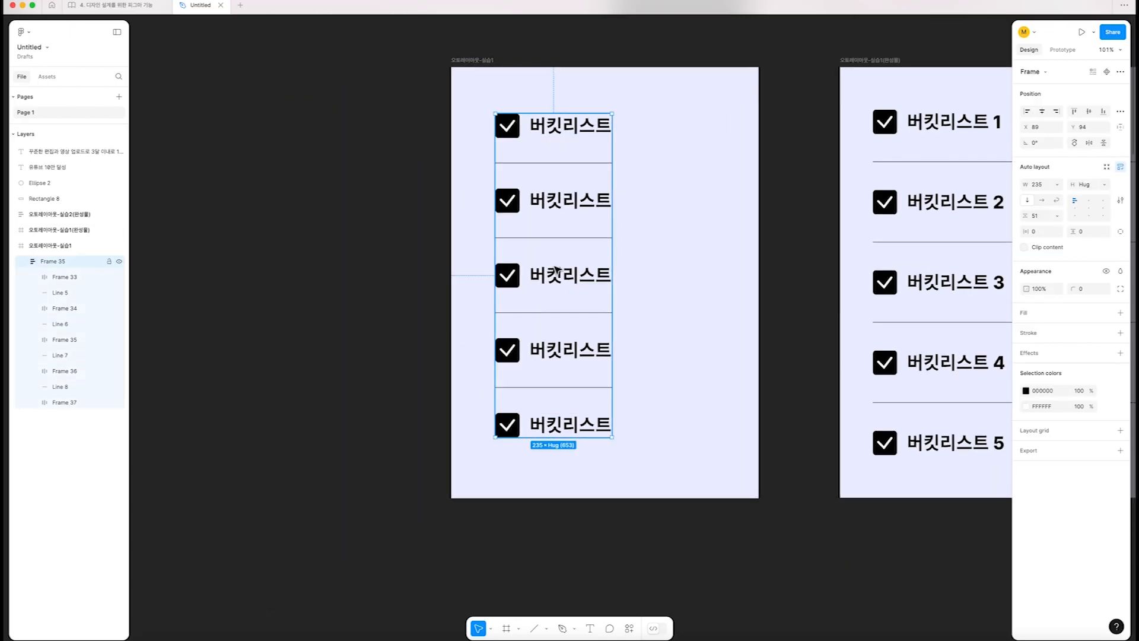
left_click_drag(614, 244, 565, 255)
left_click(551, 208)
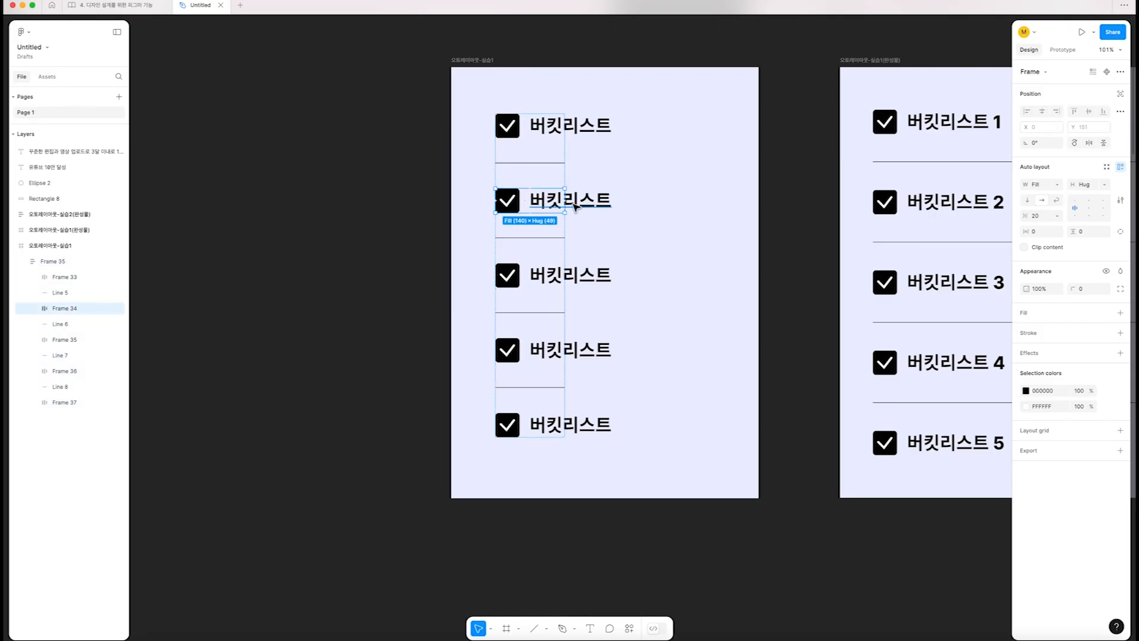
key("super+z")
key("super+z")
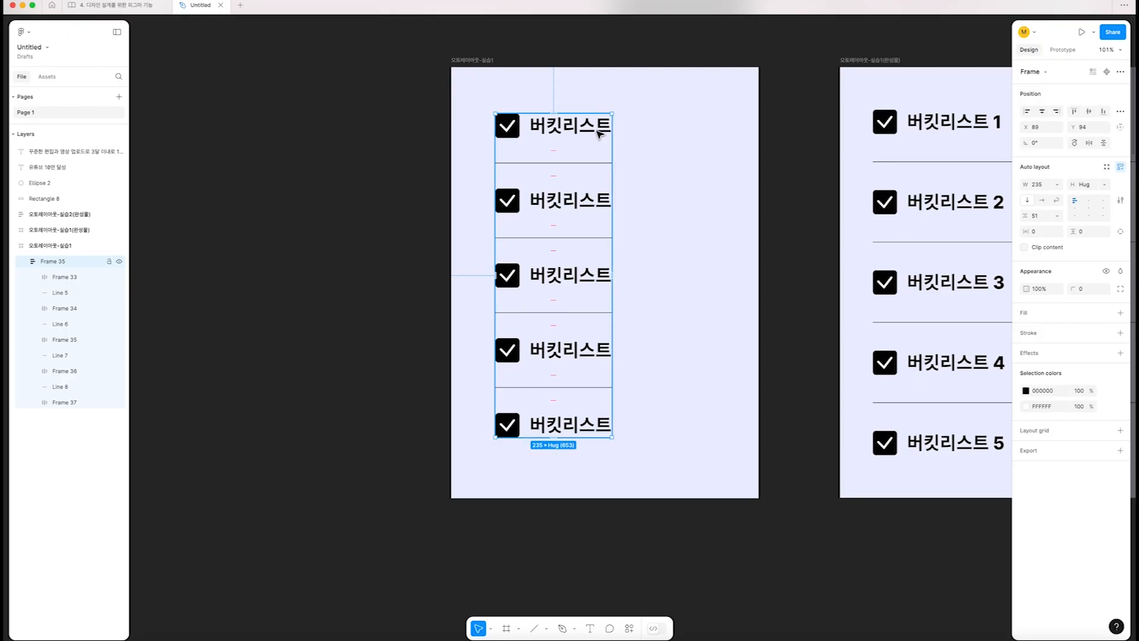
Select the 버킷리스트 text inside the first checkbox row of the practice list
left_click(567, 127)
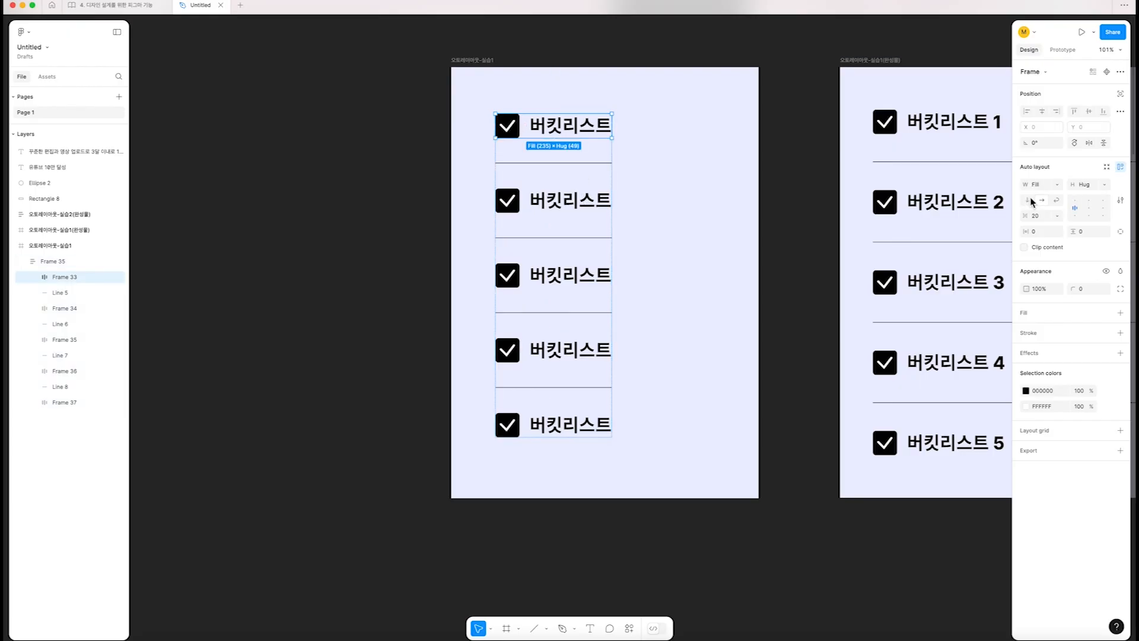
left_click(552, 130)
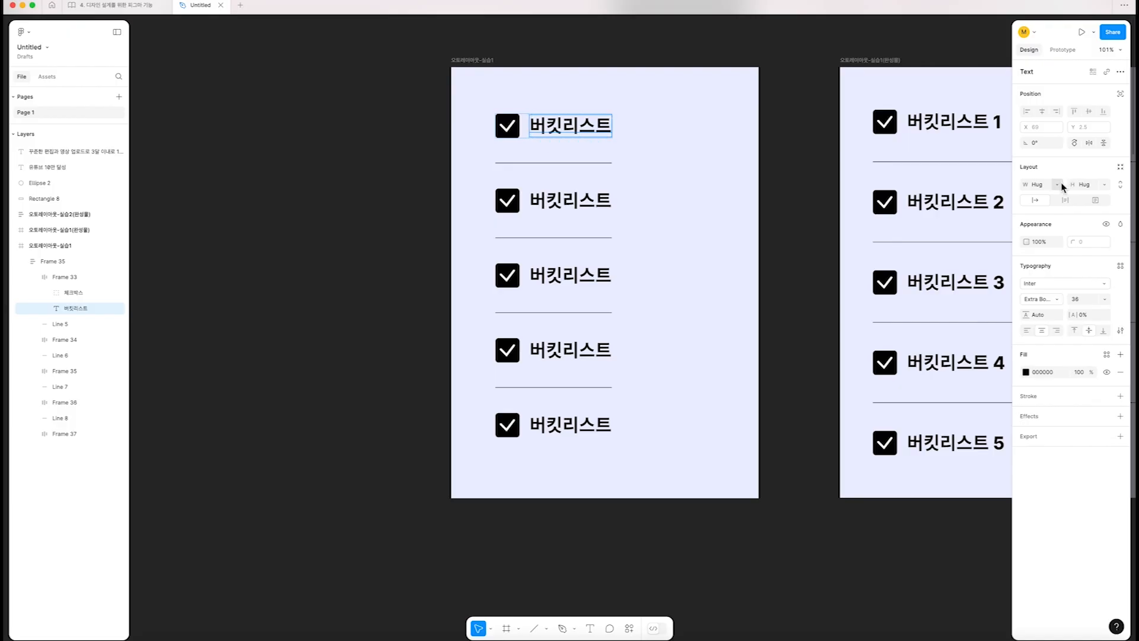
Set the first row's 버킷리스트 text width to Fill container and widen the practice list's auto layout to about 430 px
left_click(1061, 182)
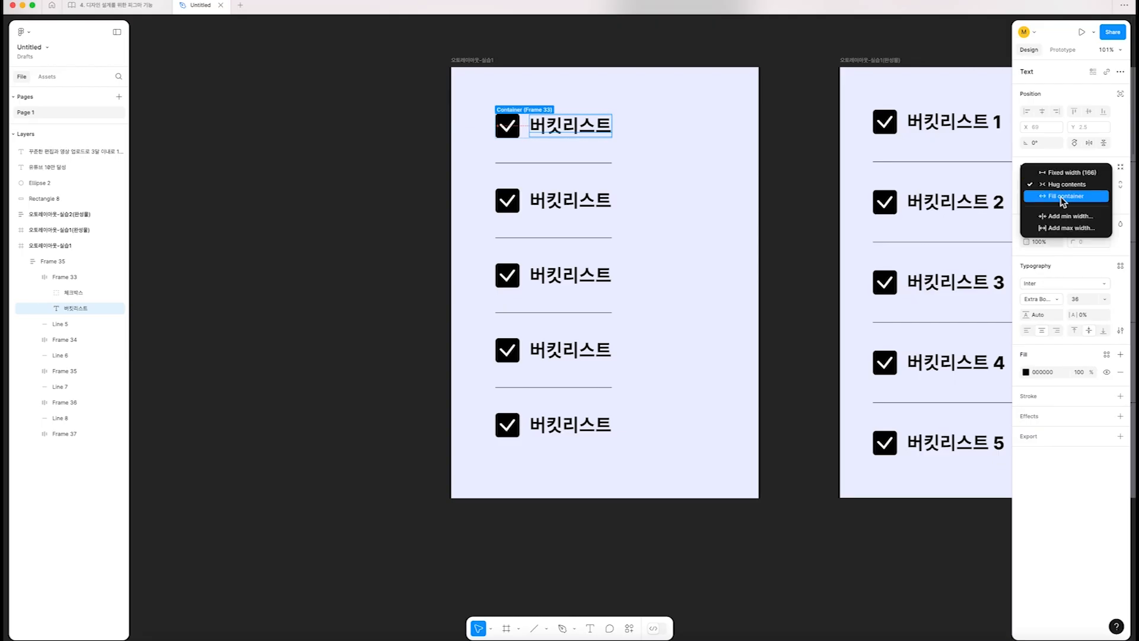
left_click(1060, 197)
left_click(826, 181)
left_click(561, 125)
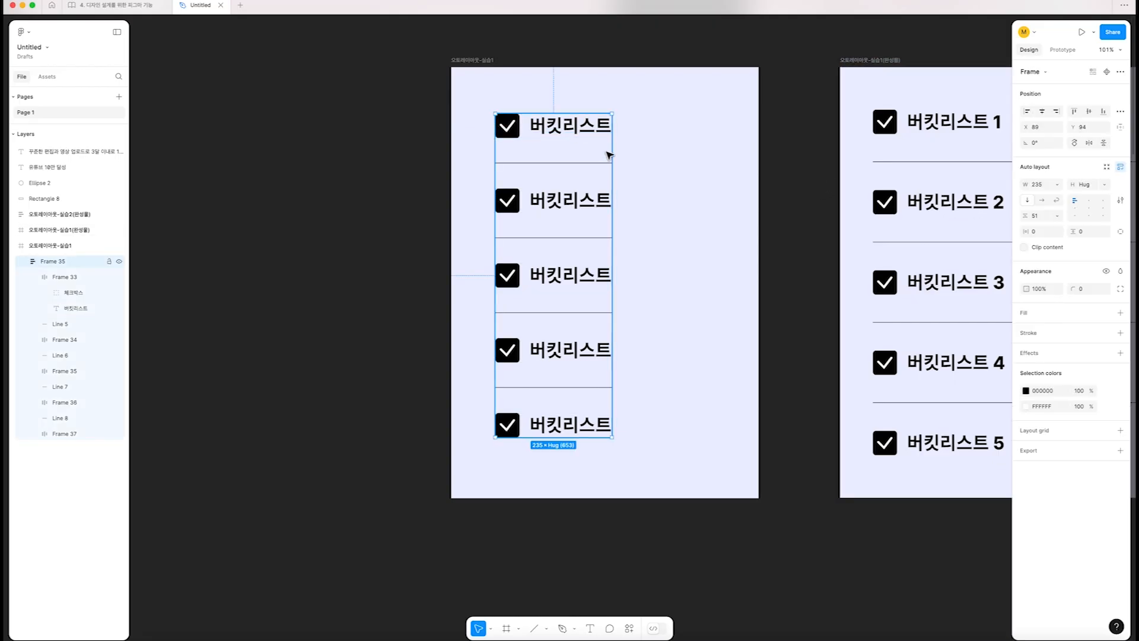
left_click_drag(612, 153, 709, 178)
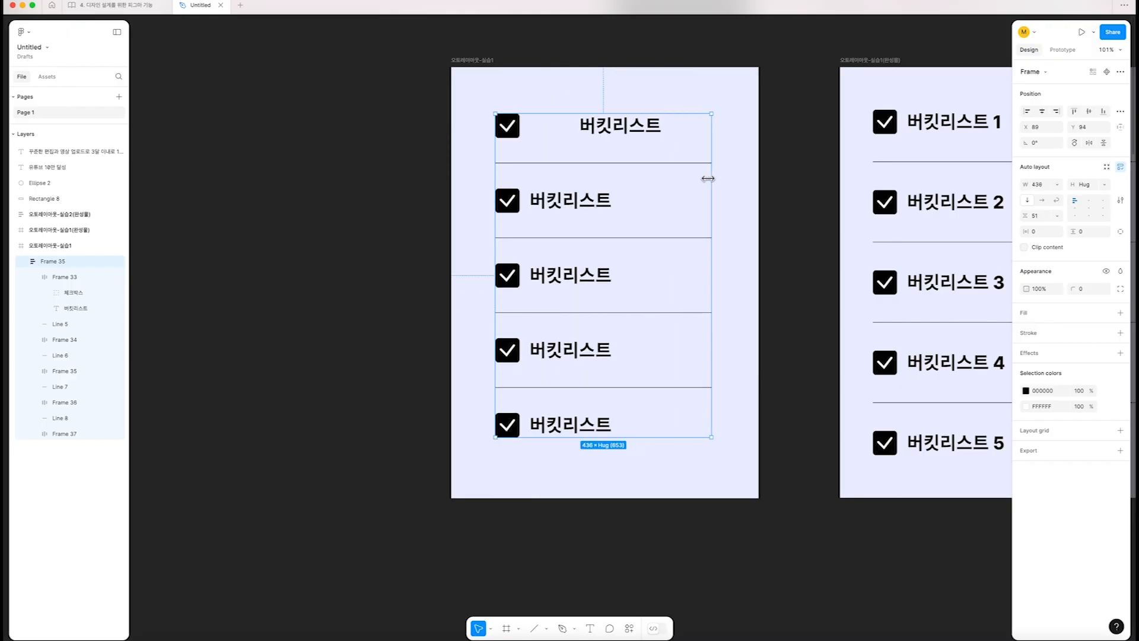
Left-align the first row's 버킷리스트 text and widen the practice list's auto layout to about 477 px
left_click(591, 128)
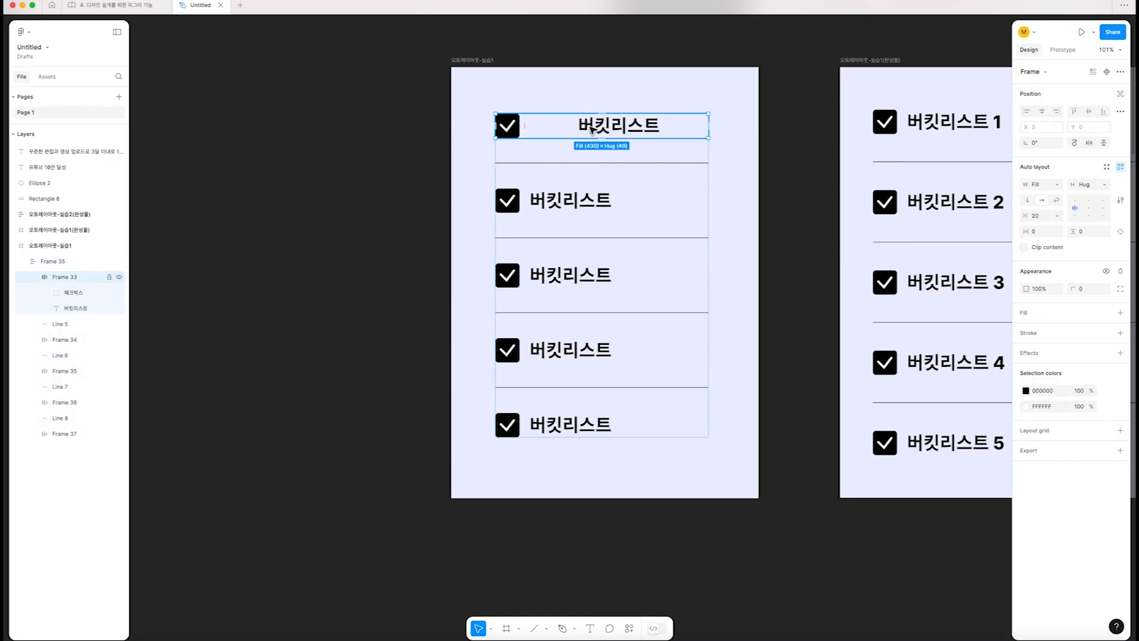
left_click(592, 127)
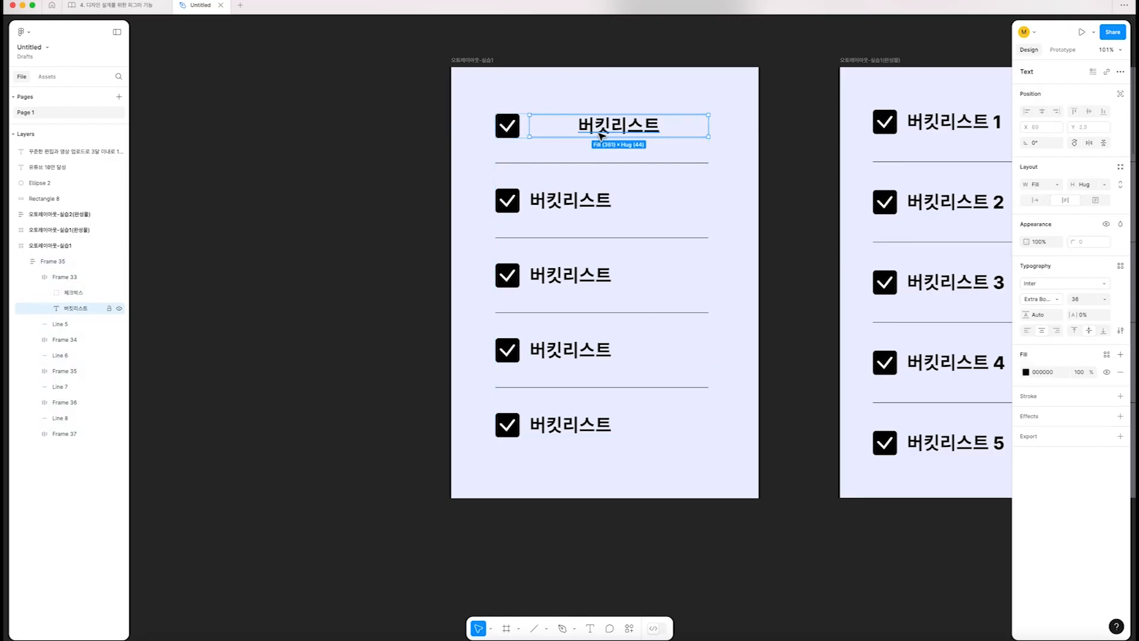
left_click(1027, 332)
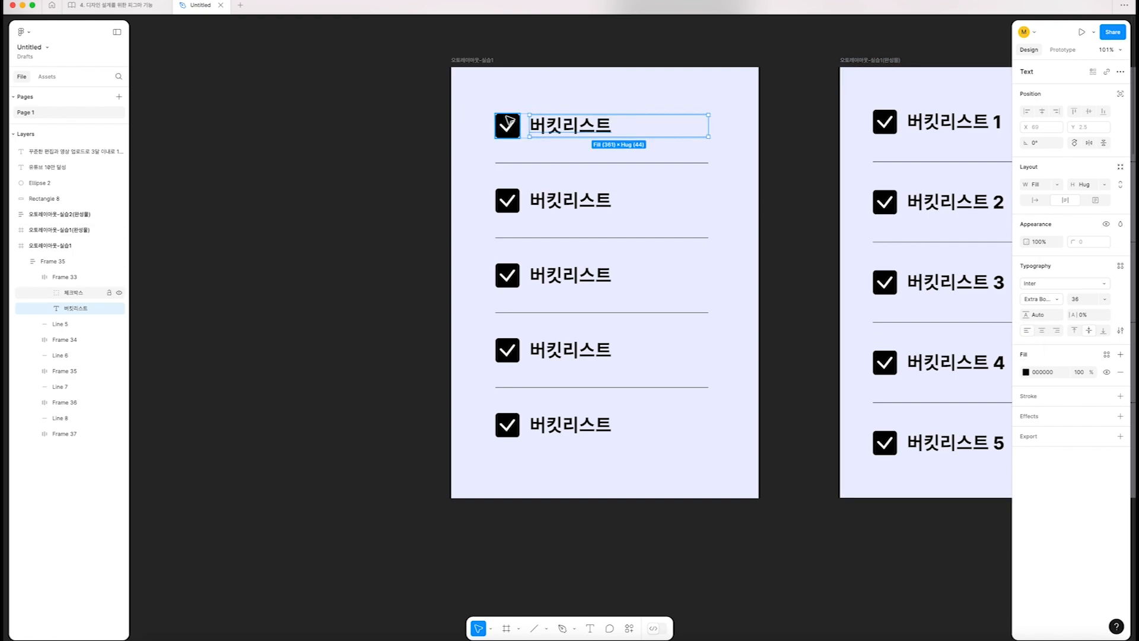
left_click(635, 51)
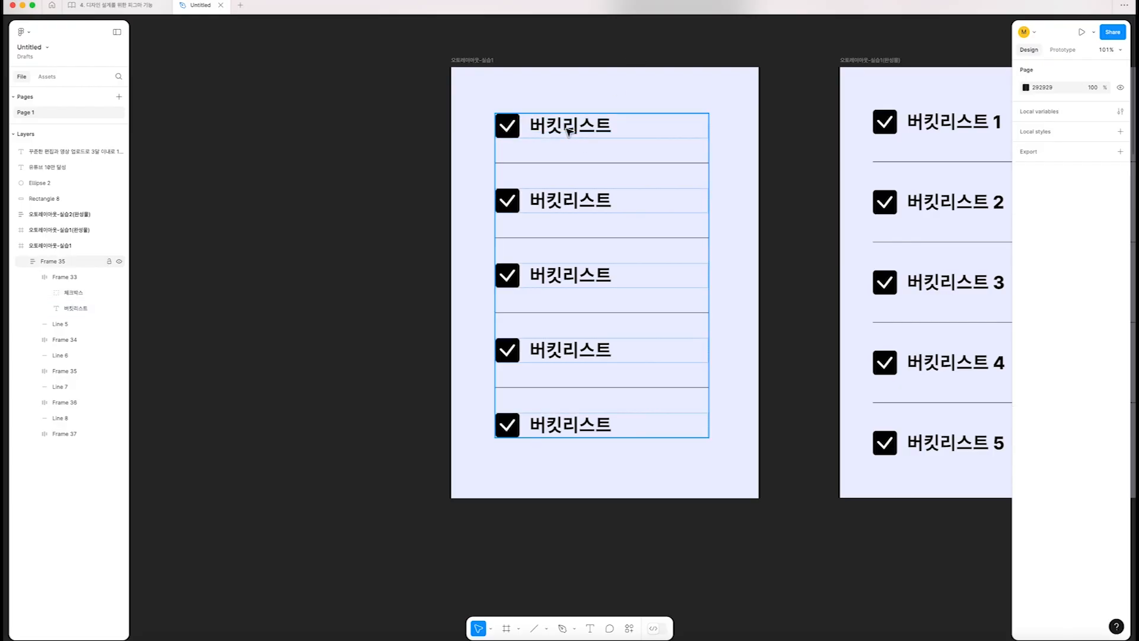
left_click(681, 185)
mouse_move(710, 193)
left_mouse_down()
mouse_move(646, 188)
mouse_move(725, 188)
mouse_move(526, 193)
mouse_move(731, 203)
left_mouse_up()
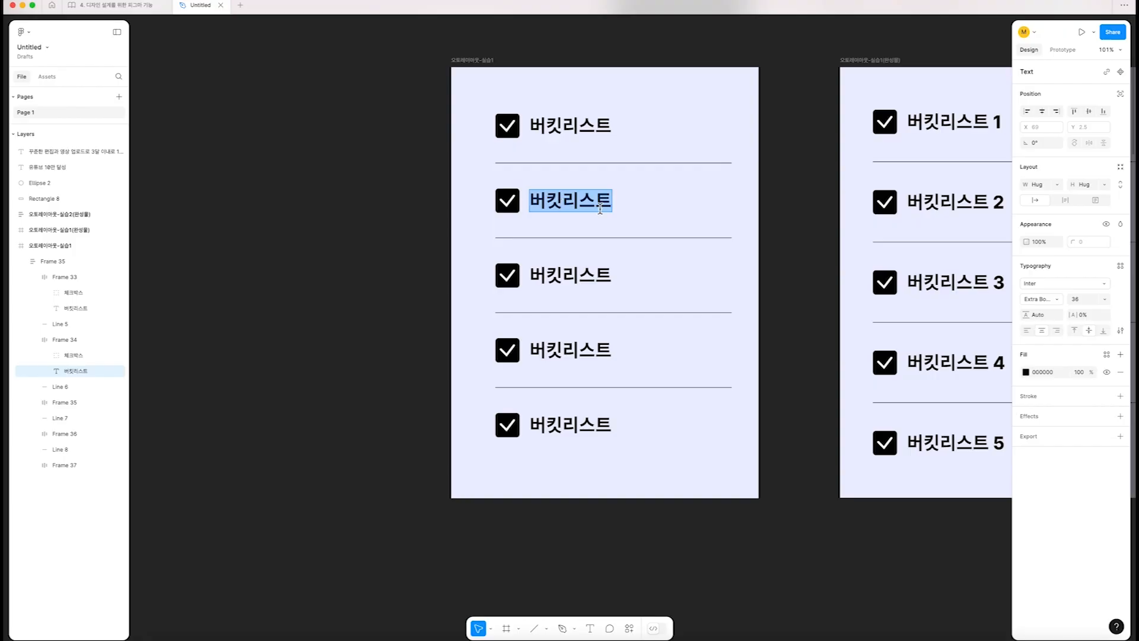
Set the 버킷리스트 text in the second and third rows to Fill container width with left alignment
left_click(1059, 184)
left_click(1045, 198)
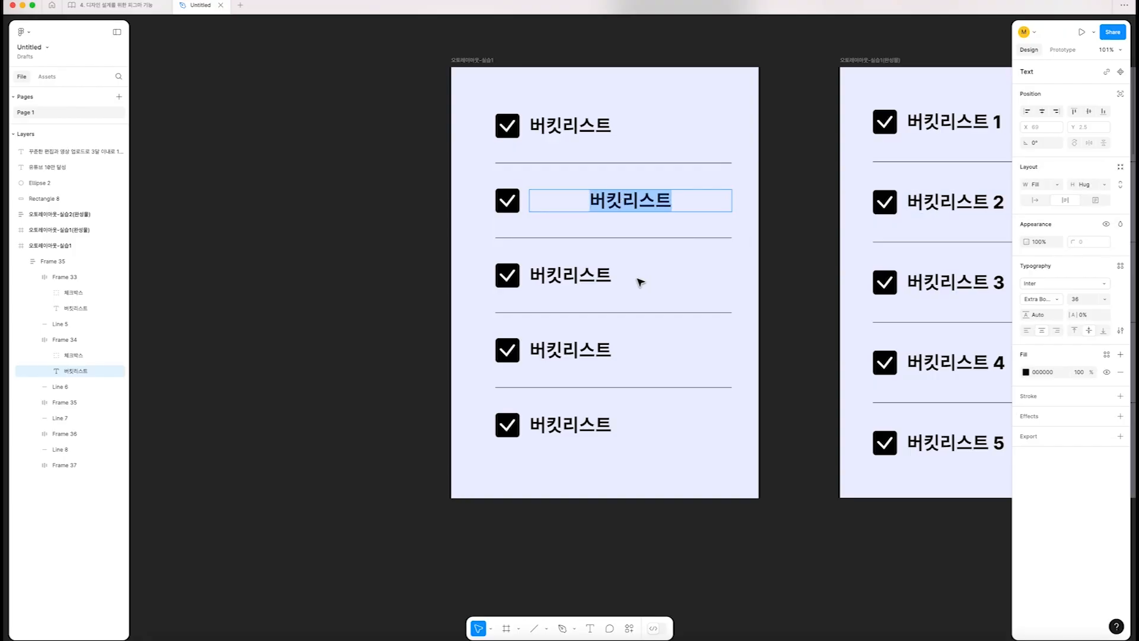
left_click(1026, 331)
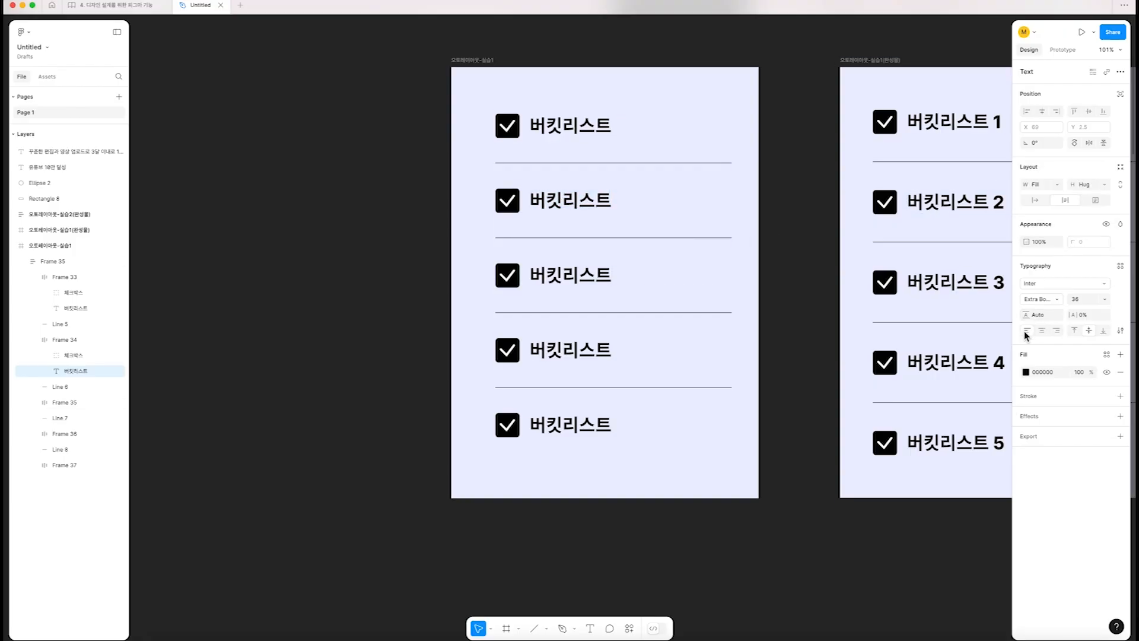
double_click(569, 277)
left_click(1057, 185)
left_click(1047, 197)
left_click(1026, 331)
Set the 버킷리스트 text in the fourth and fifth rows to Fill container width with left alignment
double_click(567, 357)
left_click(1057, 184)
left_click(1042, 197)
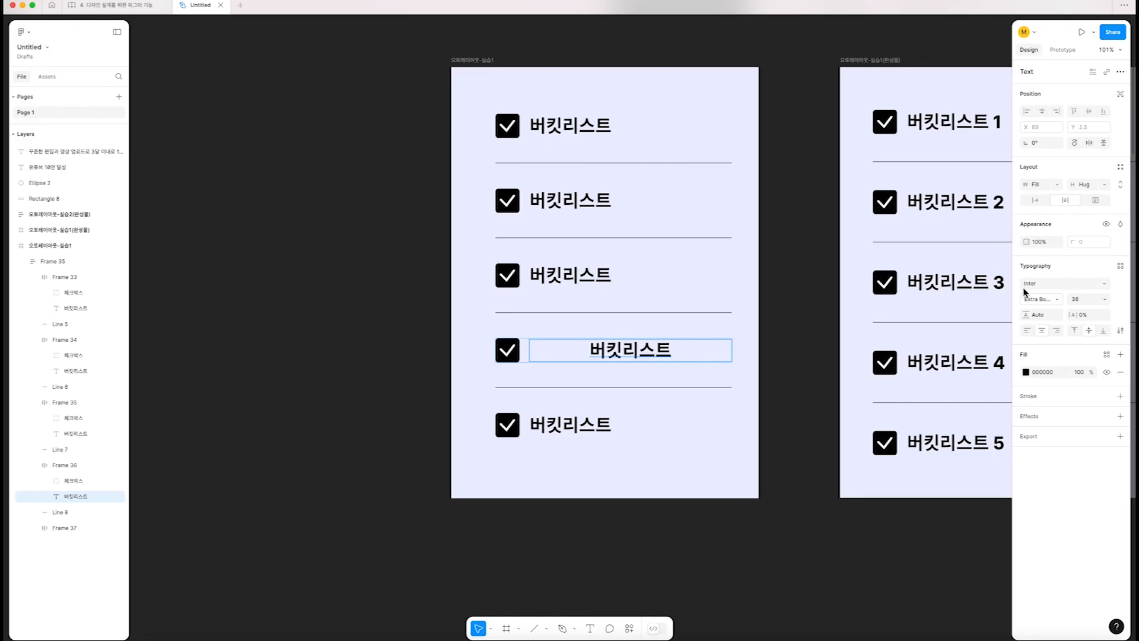
left_click(1026, 331)
double_click(569, 424)
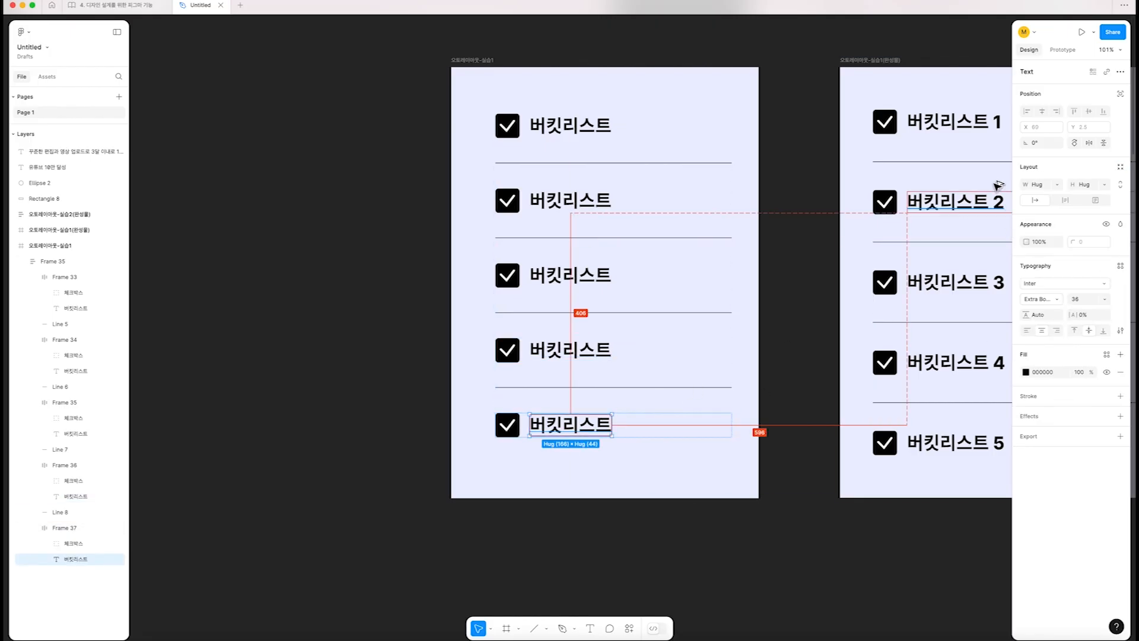
left_click(1057, 184)
left_click(1046, 197)
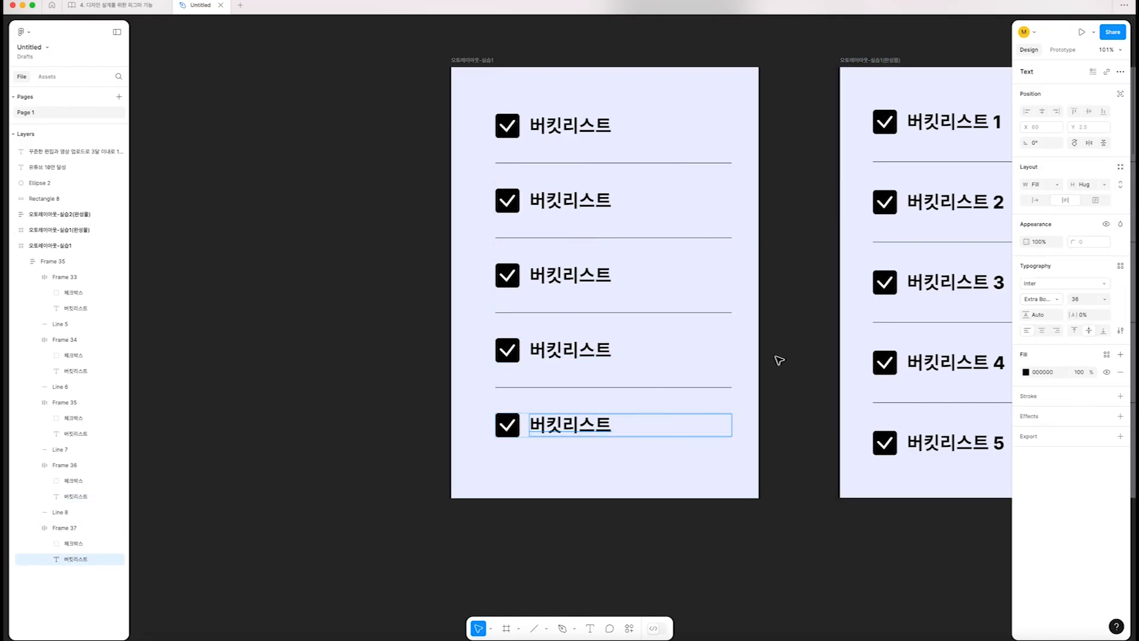
left_click(780, 361)
Select the fifth row and its 버킷리스트 text to inspect their sizing against the list width
left_click(499, 440)
left_click(538, 426)
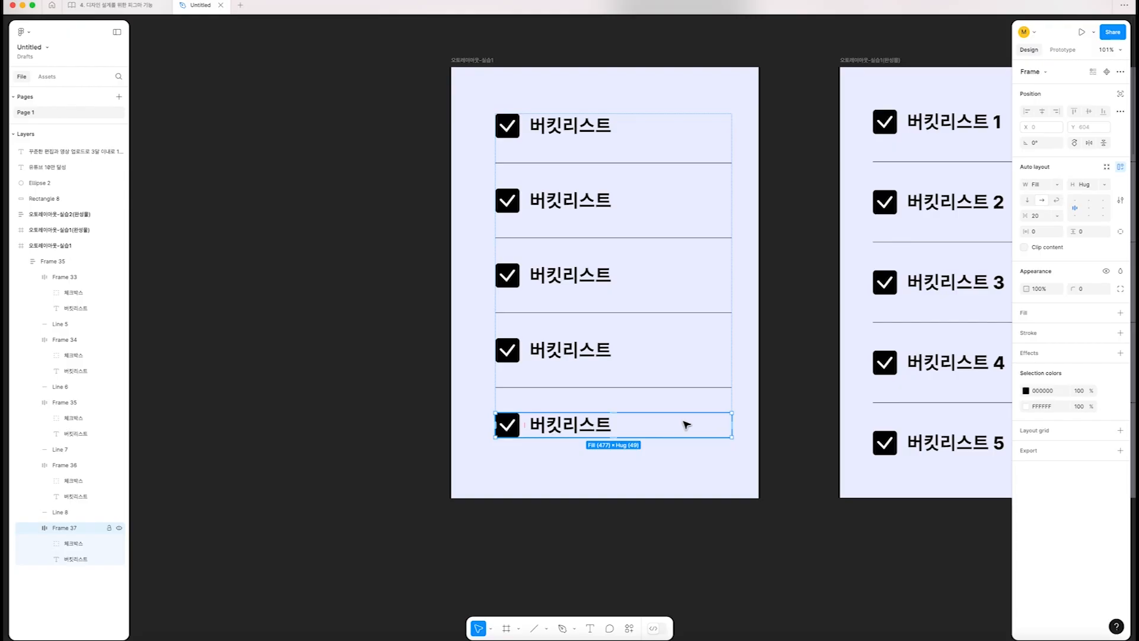
left_click(593, 428)
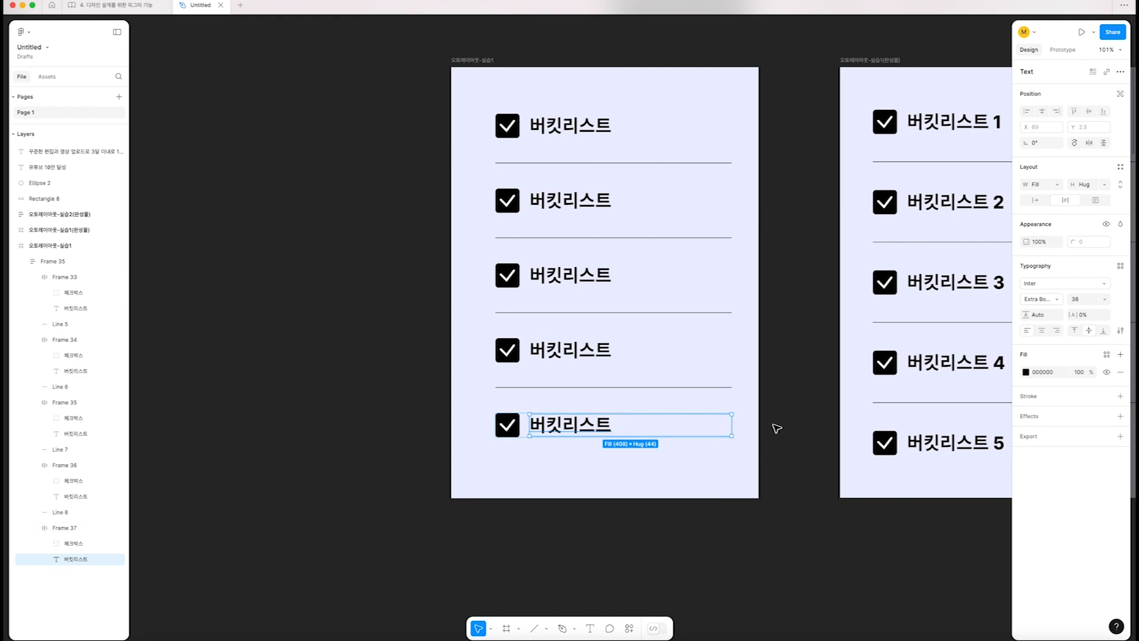
Resize the practice list's vertical auto layout to about 421 px wide to test how its rows and dividers respond
key("Escape")
key("Escape")
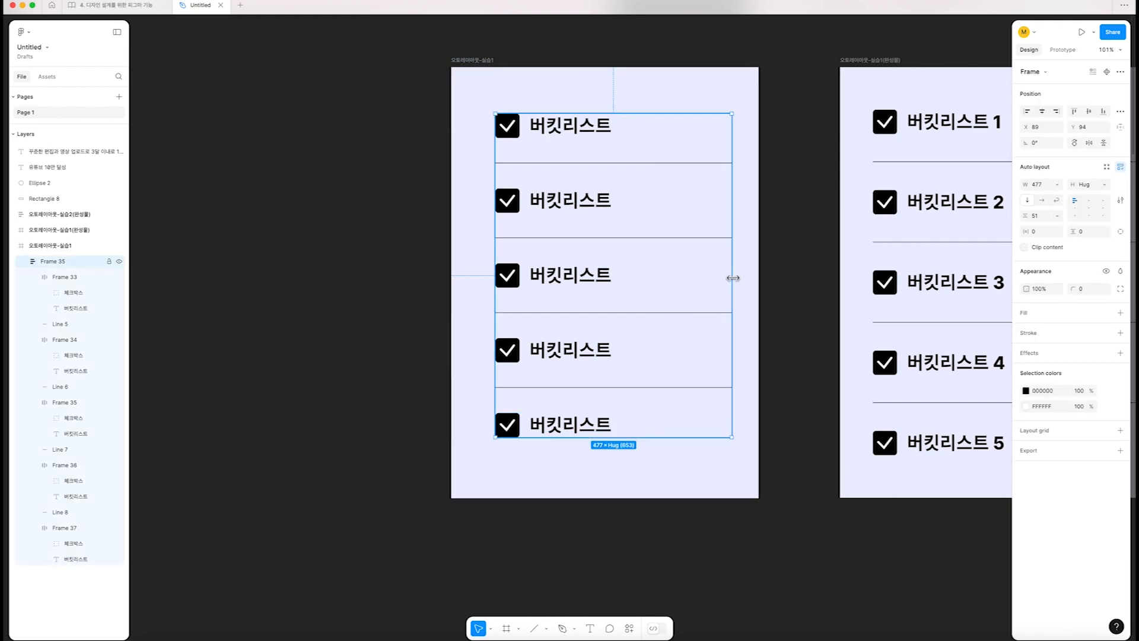
mouse_move(732, 277)
left_mouse_down()
mouse_move(552, 288)
mouse_move(679, 295)
mouse_move(546, 294)
mouse_move(729, 291)
left_mouse_up()
left_click(795, 279)
scroll(795, 278, "down", 3)
left_click(584, 160)
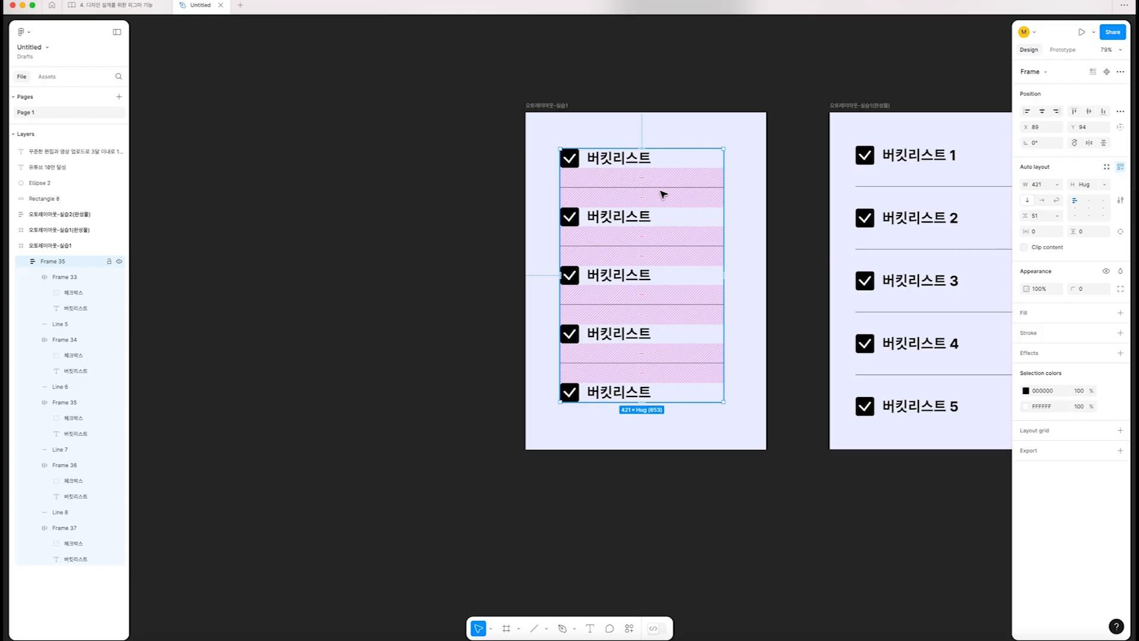
Shift the 오토레이아웃-실습1 frame slightly left and up, and try enlarging it to about 685 × 962 px before restoring its size
left_click(541, 106)
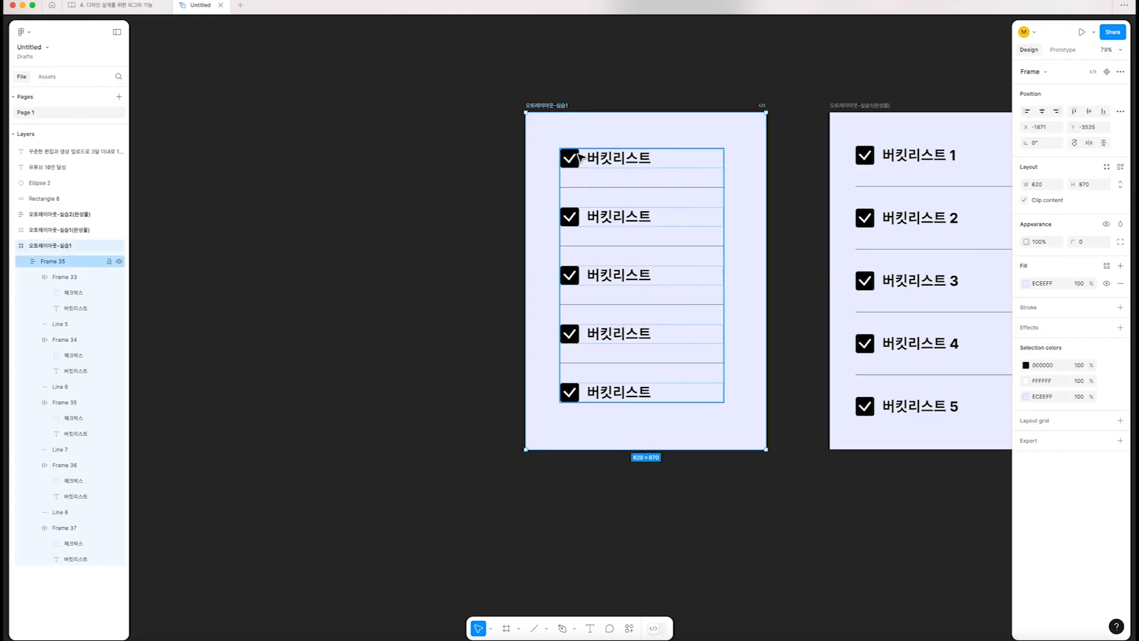
left_click_drag(568, 158, 548, 153)
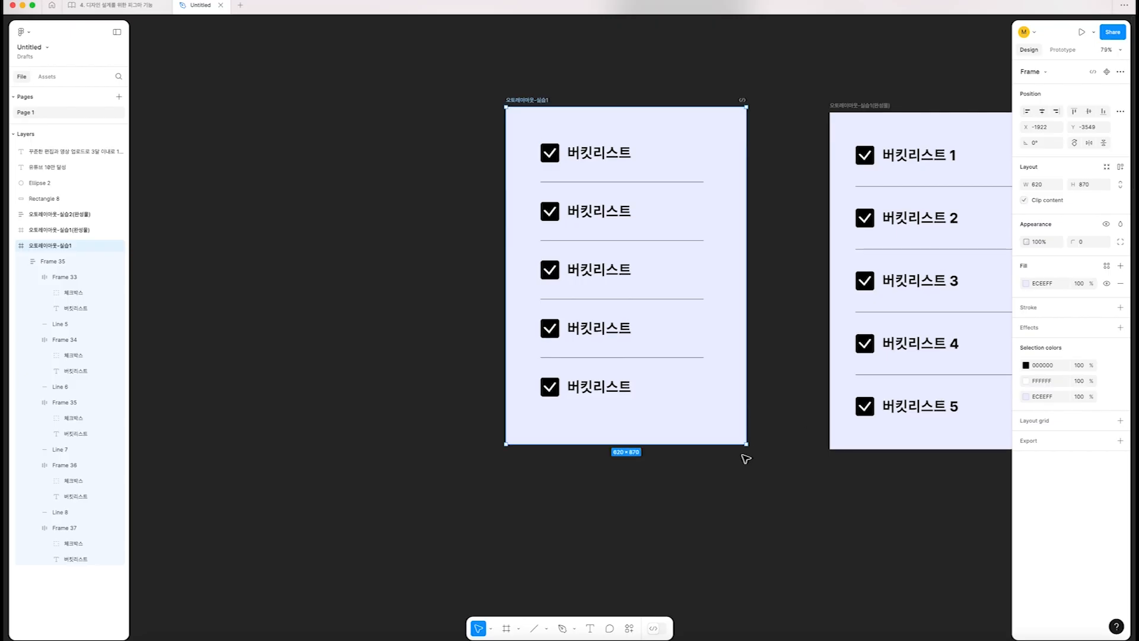
left_click_drag(745, 445, 773, 480)
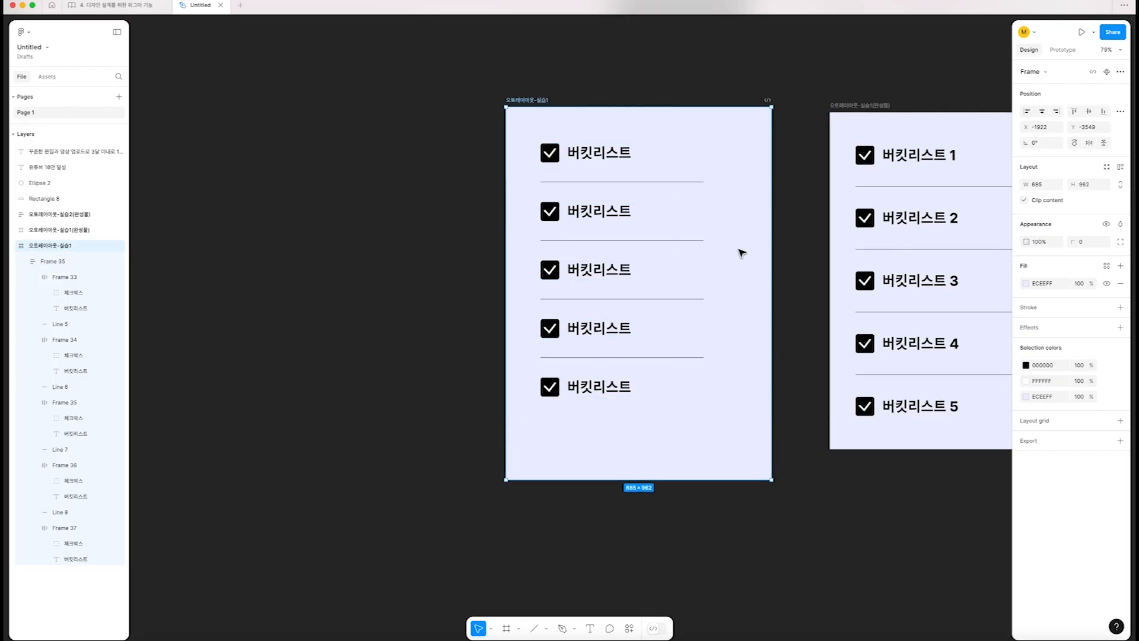
left_click_drag(771, 261, 743, 231)
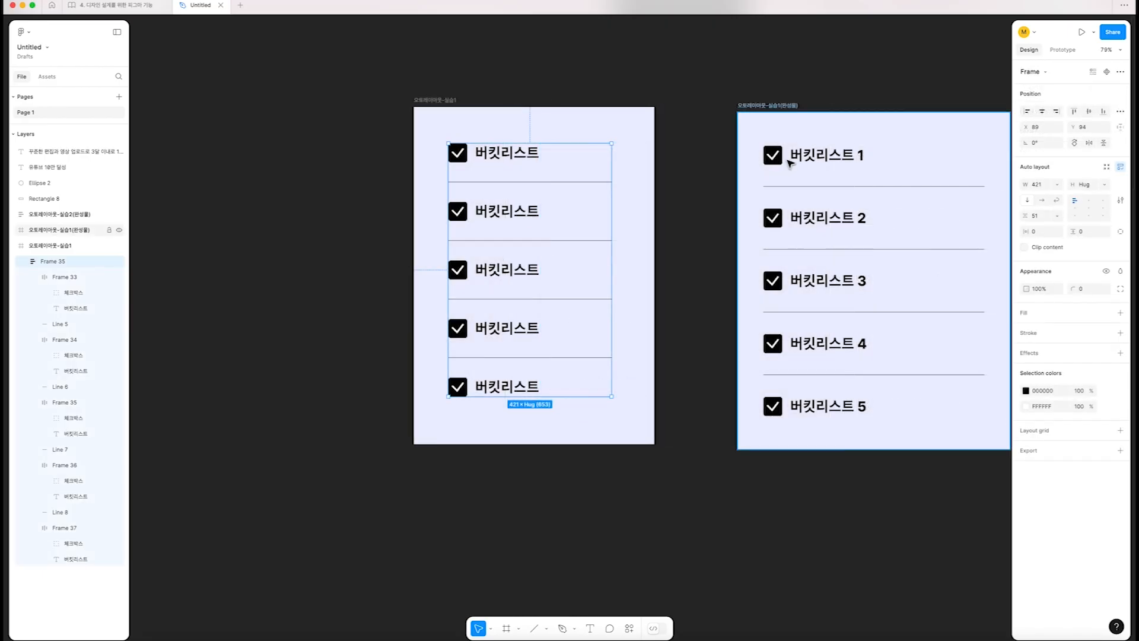
Select the finished 오토레이아웃-실습1(완성물) frame and its inner auto layout to examine their size and padding settings
left_click(769, 105)
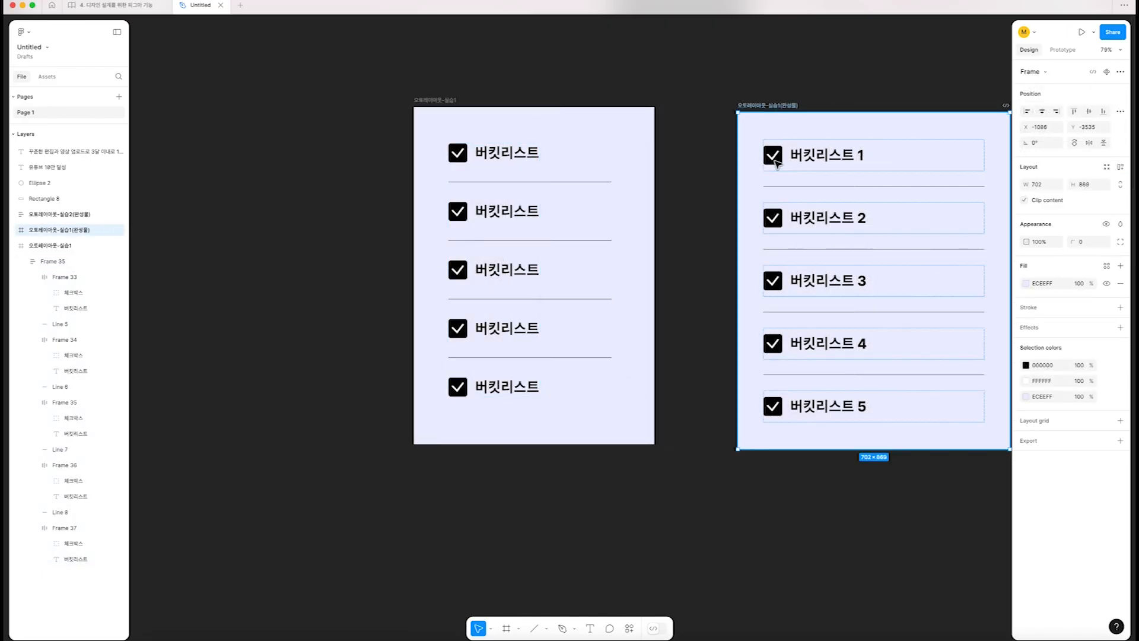
left_click(793, 162)
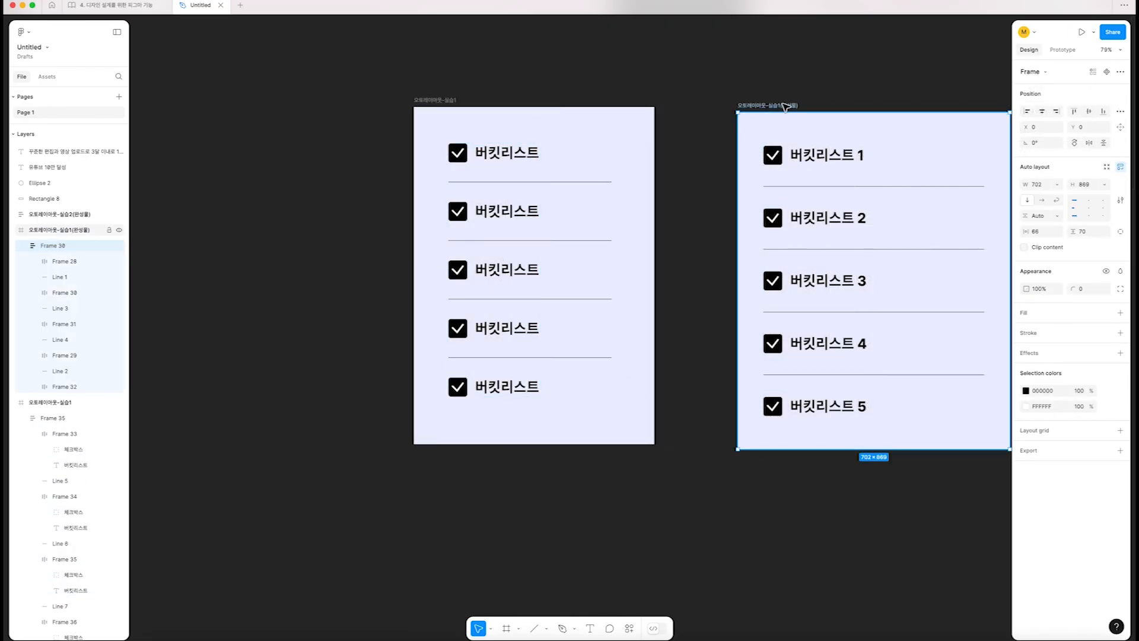
scroll(786, 107, "right", 2)
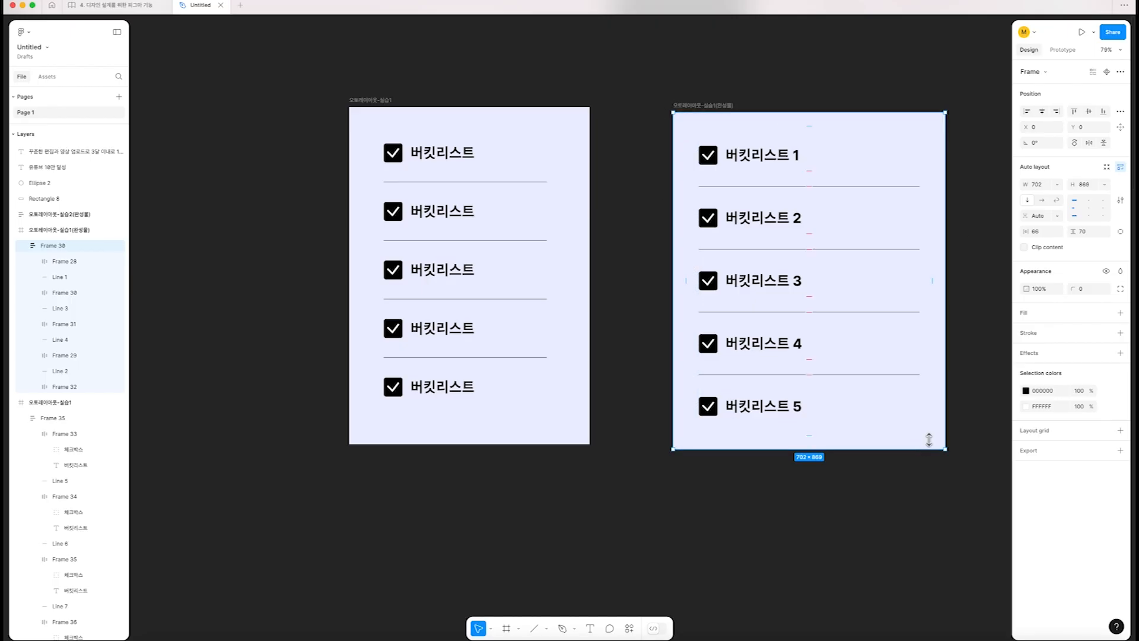
scroll(712, 172, "down", 1)
scroll(830, 137, "up", 1)
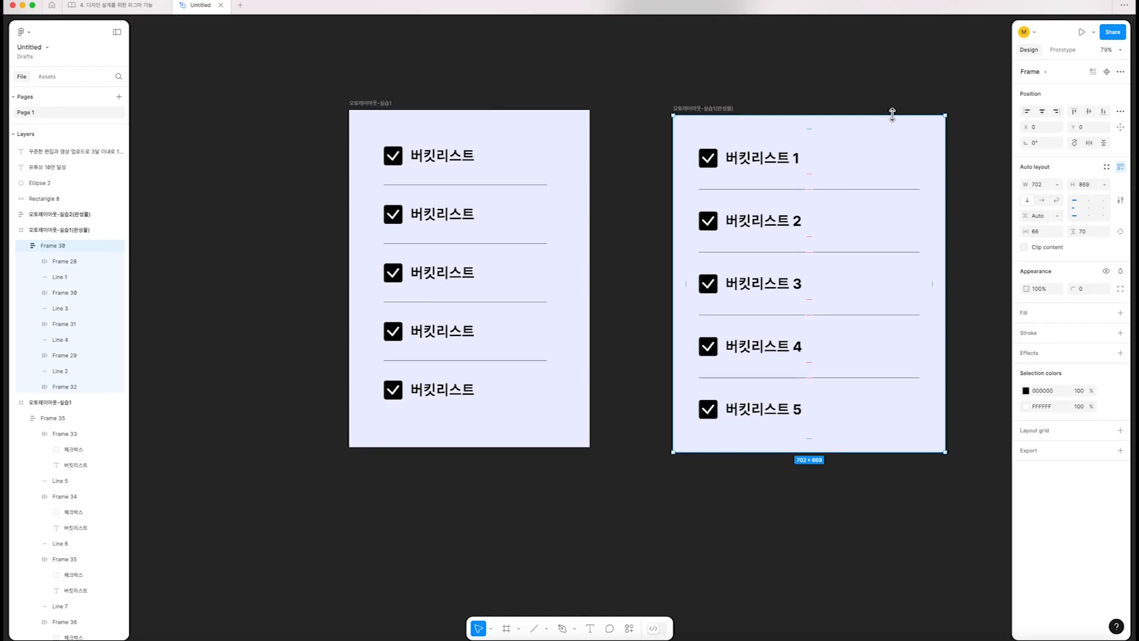
scroll(374, 109, "left", 2)
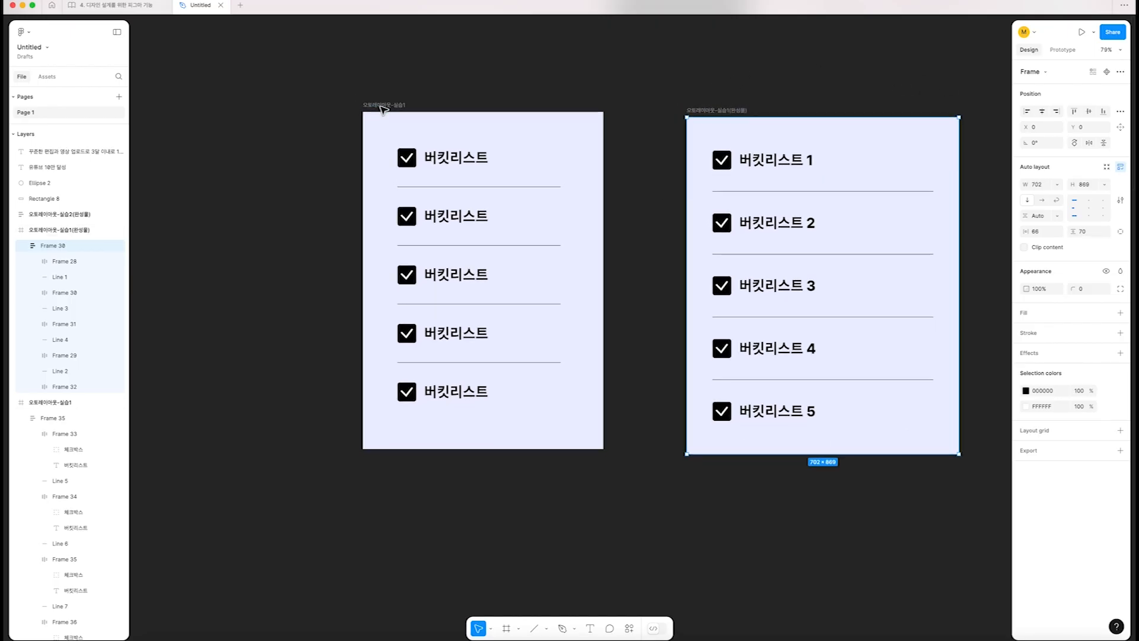
Move the list's auto layout inside the 오토레이아웃-실습1 frame to about X 64, Y 71
left_click(425, 127)
scroll(430, 151, "down", 1)
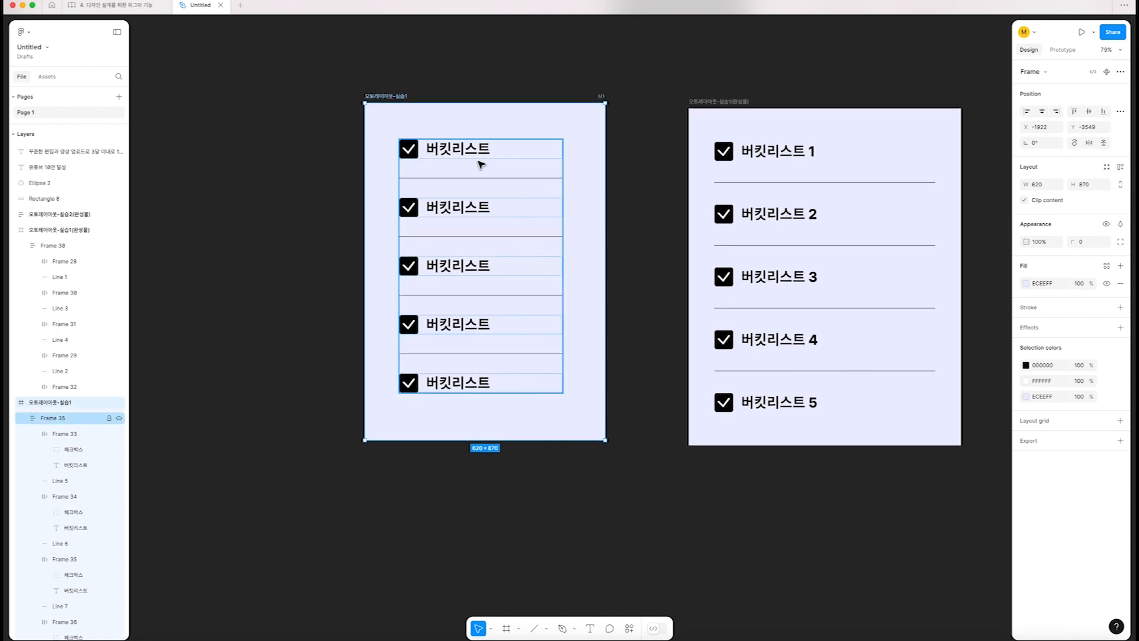
left_click(516, 159)
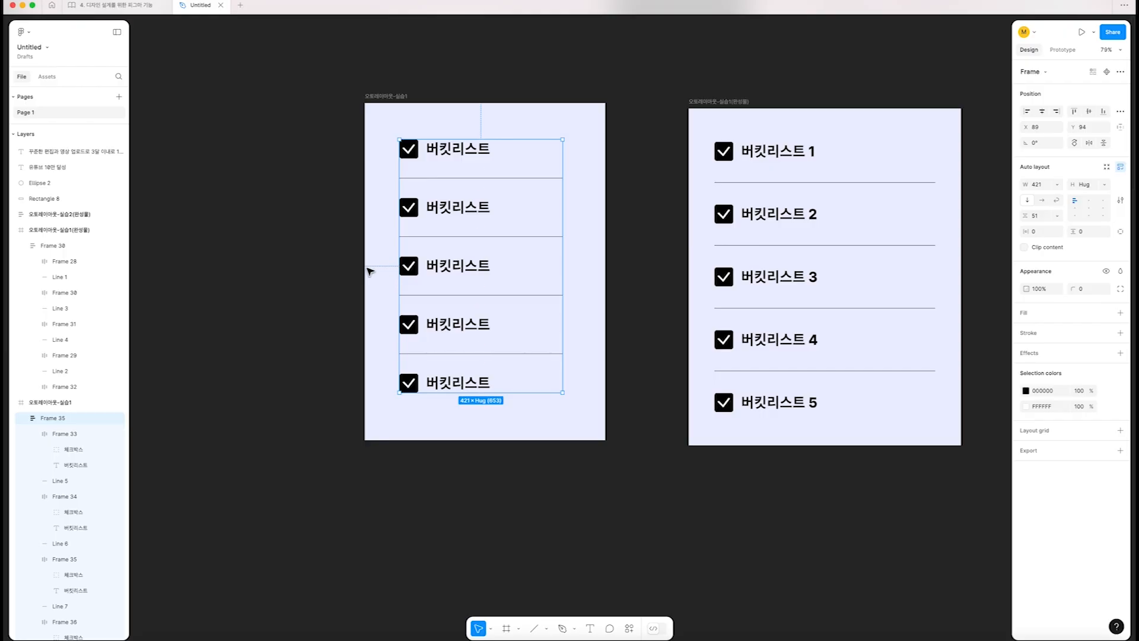
left_click_drag(413, 262, 407, 257)
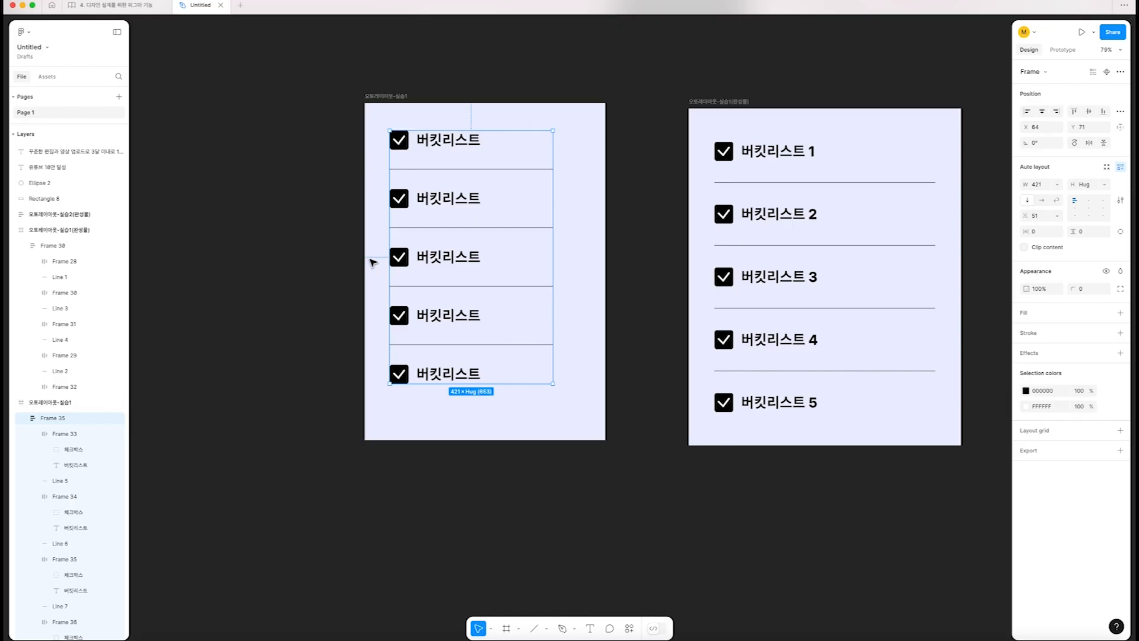
Measure the distances between the practice list's auto layout and the edges of its surrounding frame
key("alt")
key("alt")
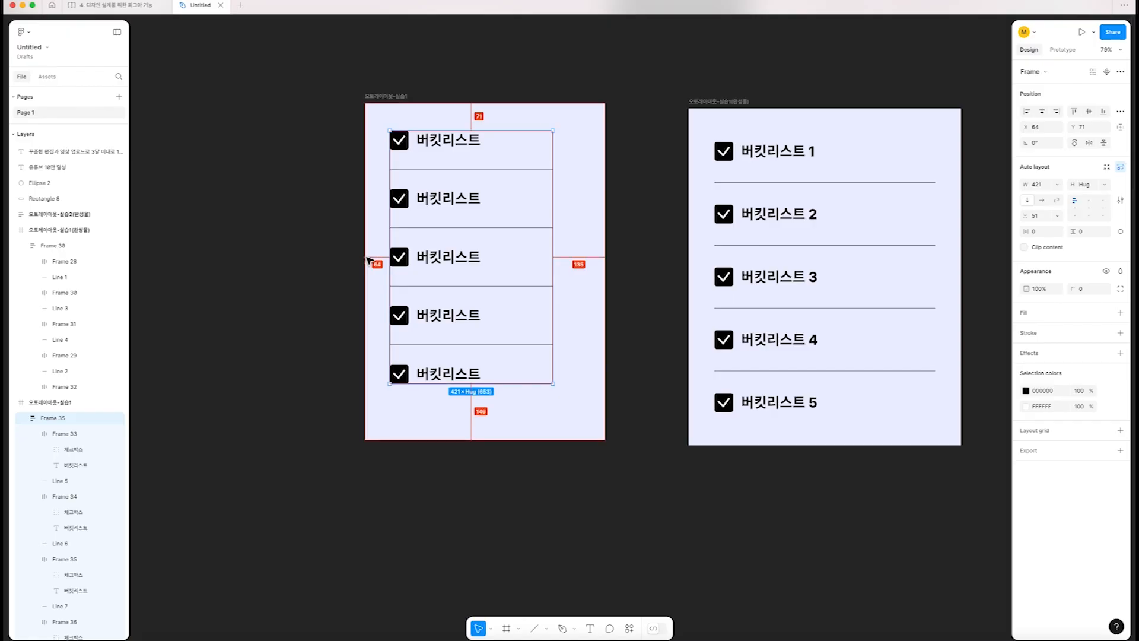
key("alt")
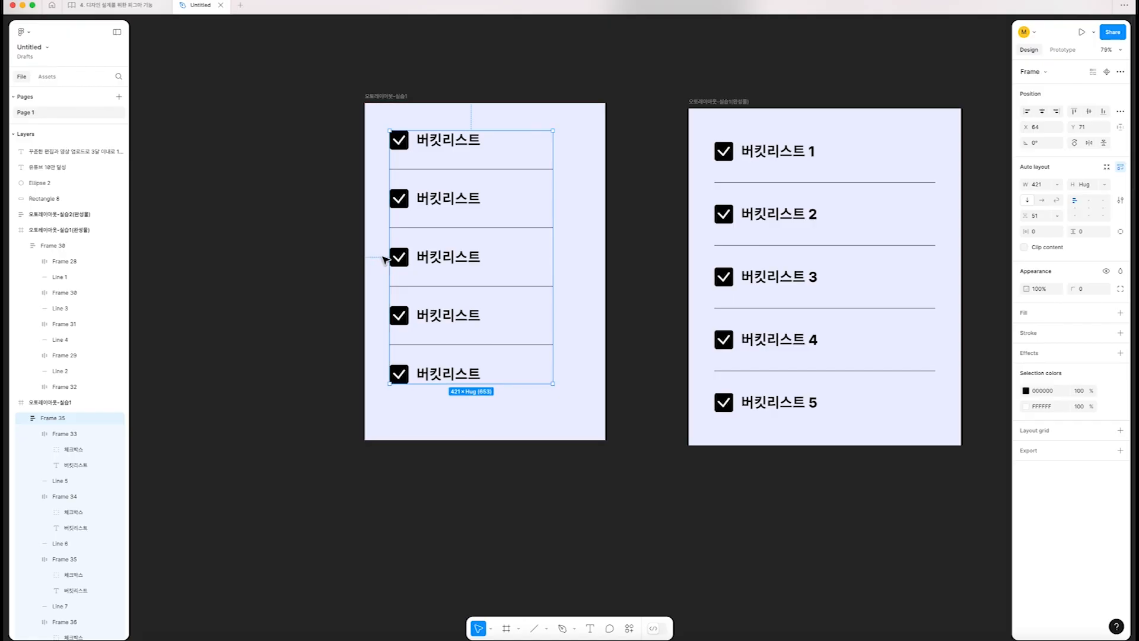
key("alt")
key("alt")
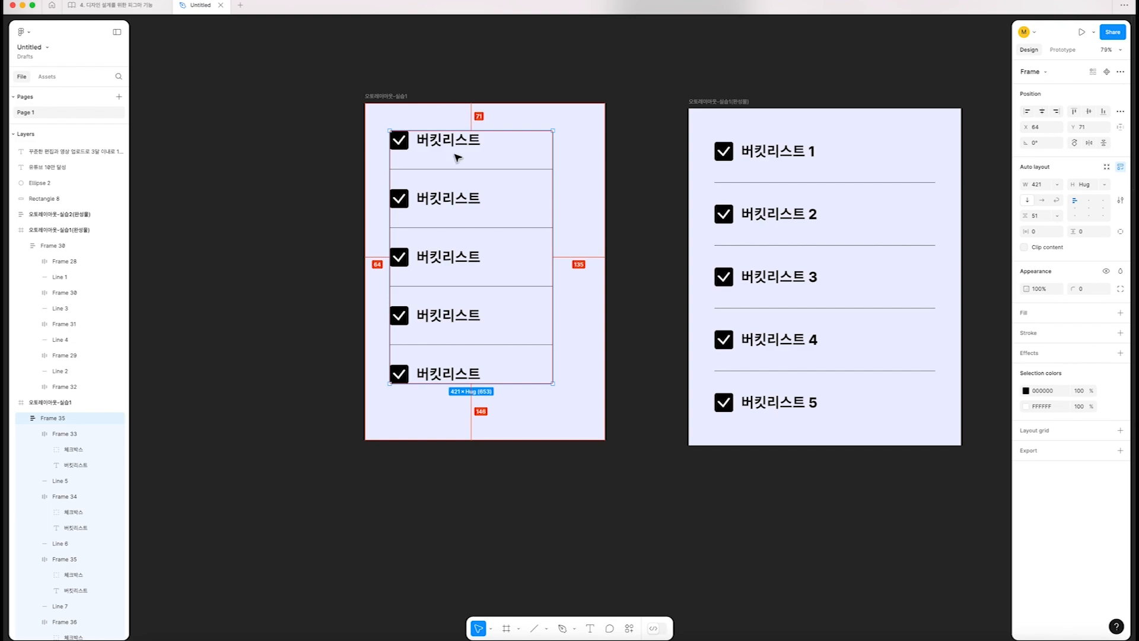
key("alt")
key("alt")
key("alt")
key("alt")
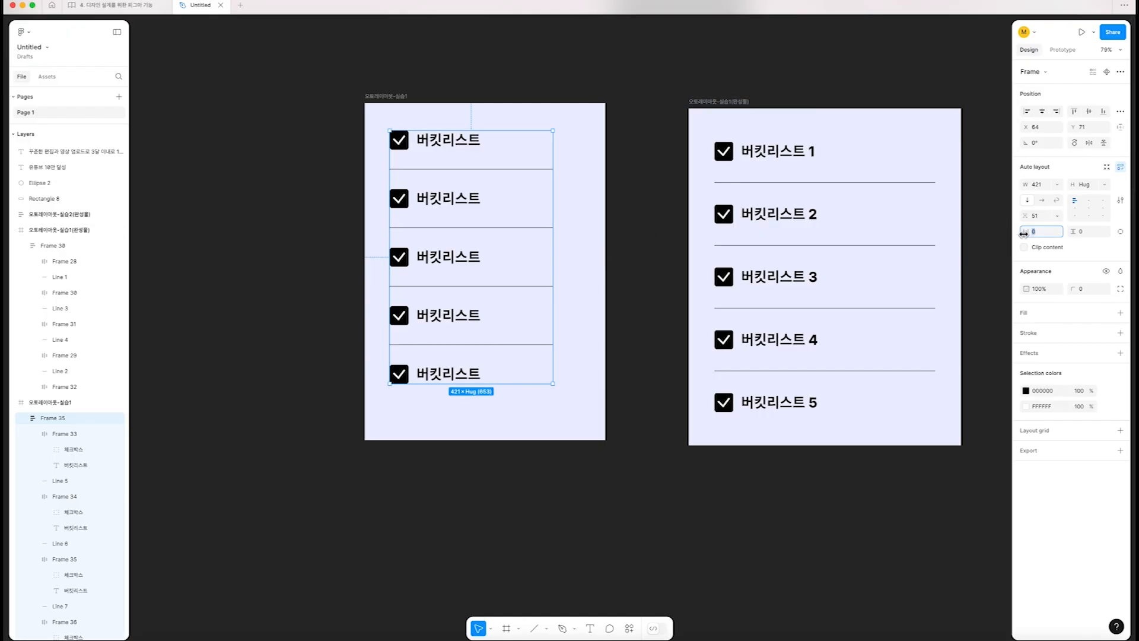
Set the practice list auto layout's horizontal and vertical padding to 68
key("Tab")
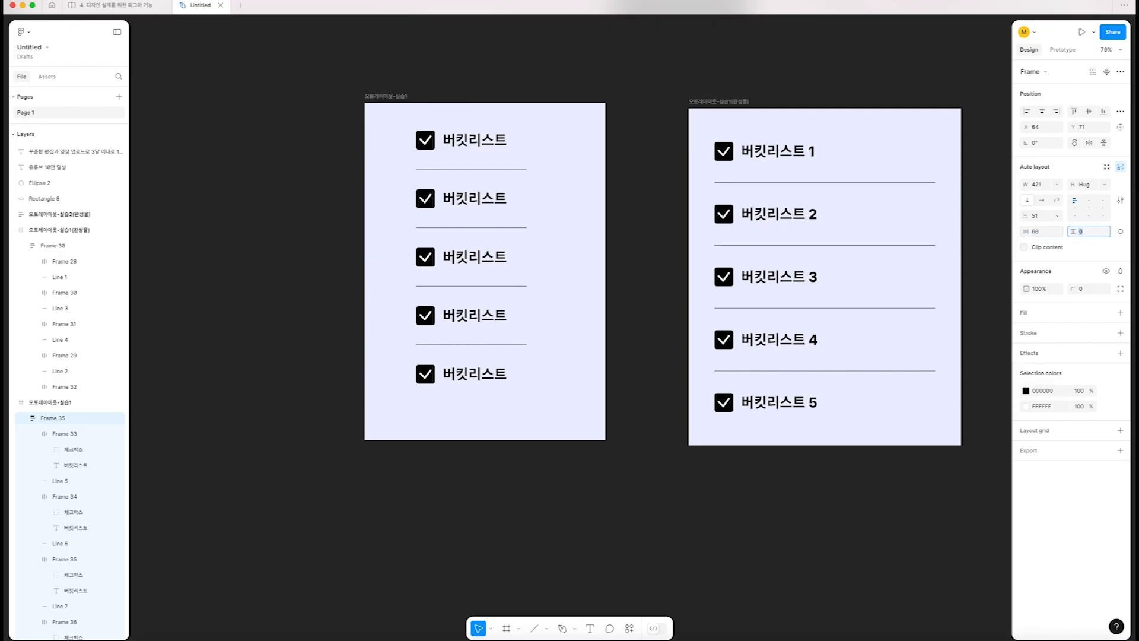
type("68")
key("Return")
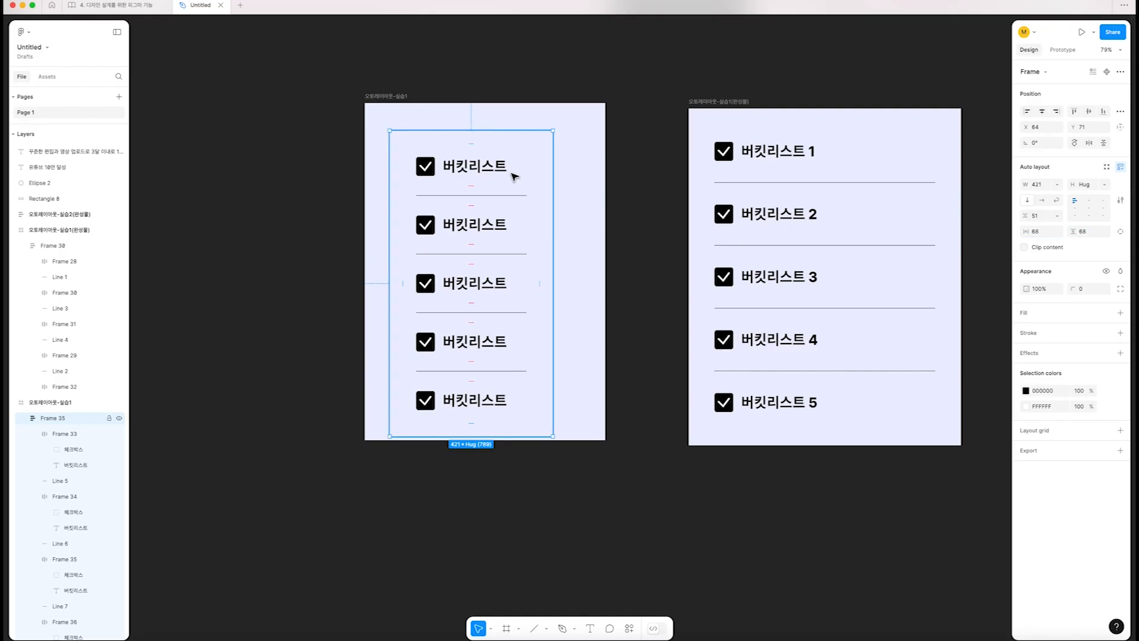
Move the practice list's auto layout to X 0, Y 0 inside its frame and stretch it to 620 × 870
left_click_drag(487, 286, 460, 258)
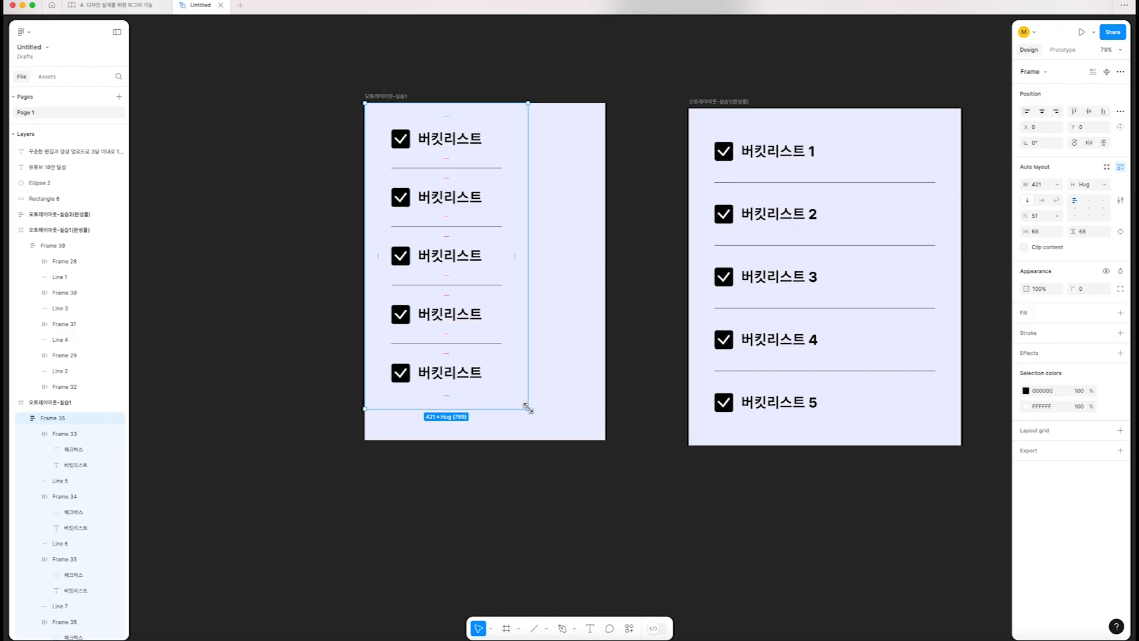
left_click_drag(527, 408, 605, 440)
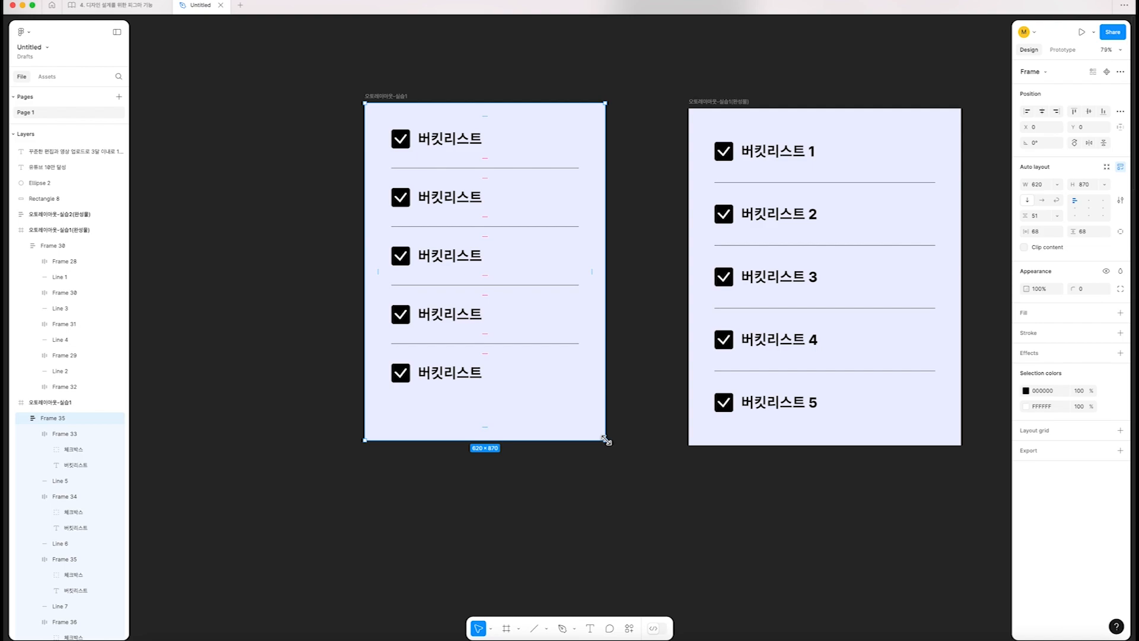
left_click(433, 71)
Try enlarging the outer 오토레이아웃-실습1 frame to about 721 × 953, and undo the resize
left_click(700, 106)
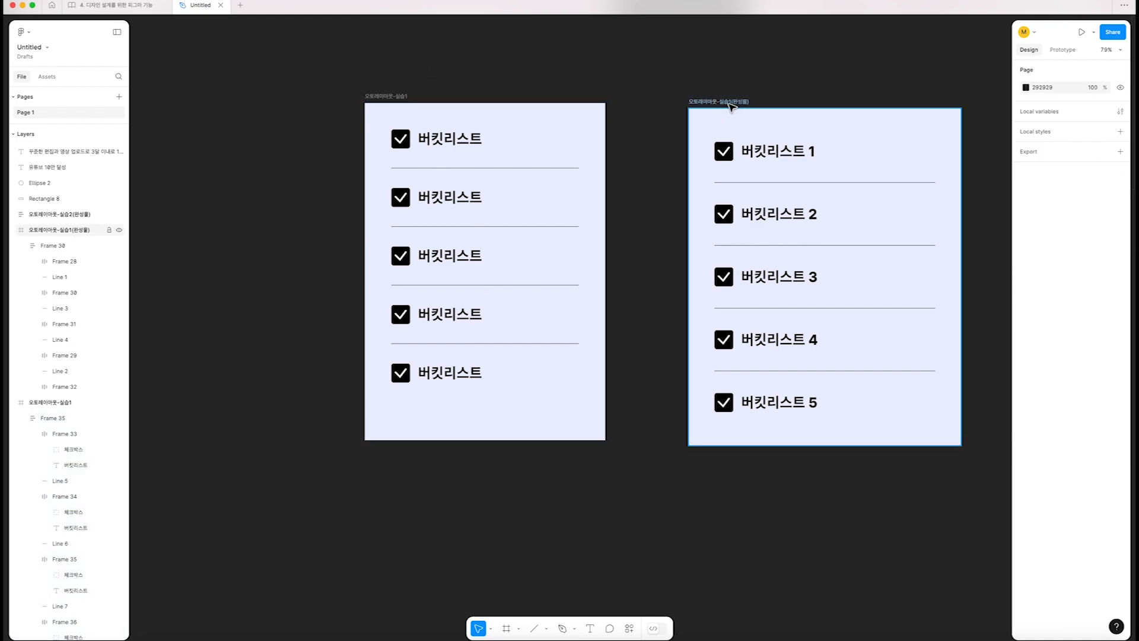
left_click(713, 139)
left_click(426, 129)
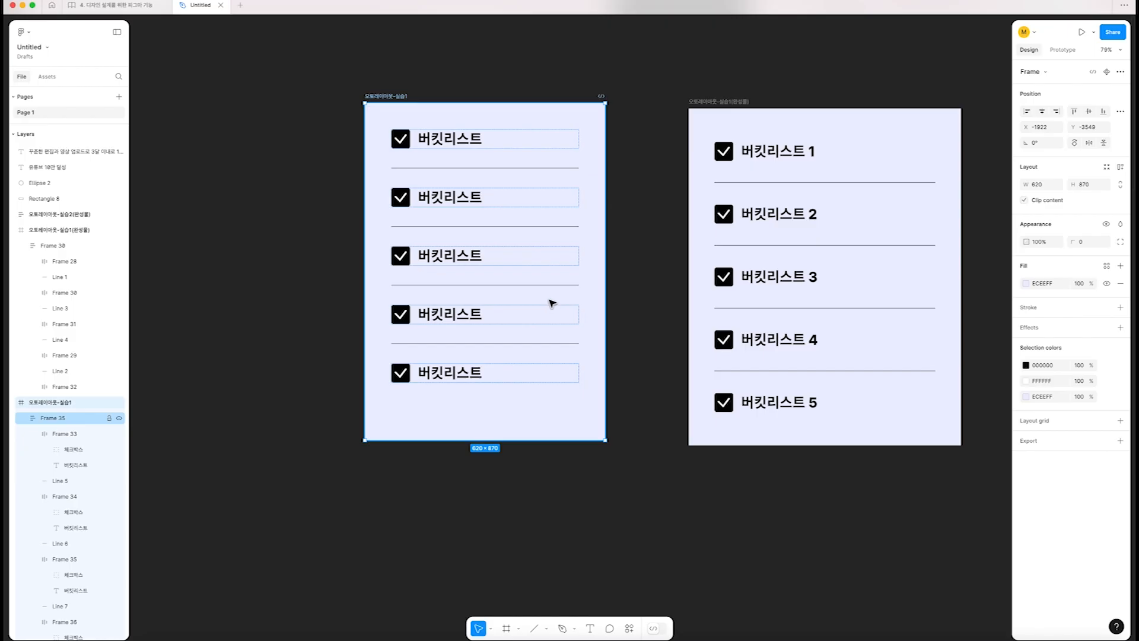
left_click(620, 283)
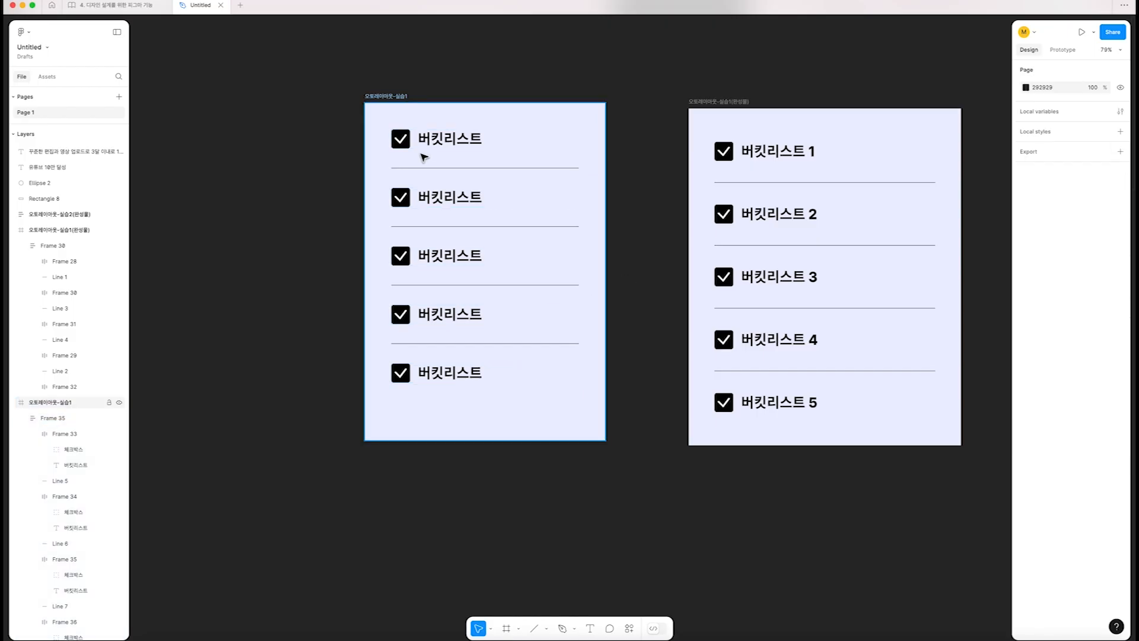
left_click(435, 144)
left_click(394, 97)
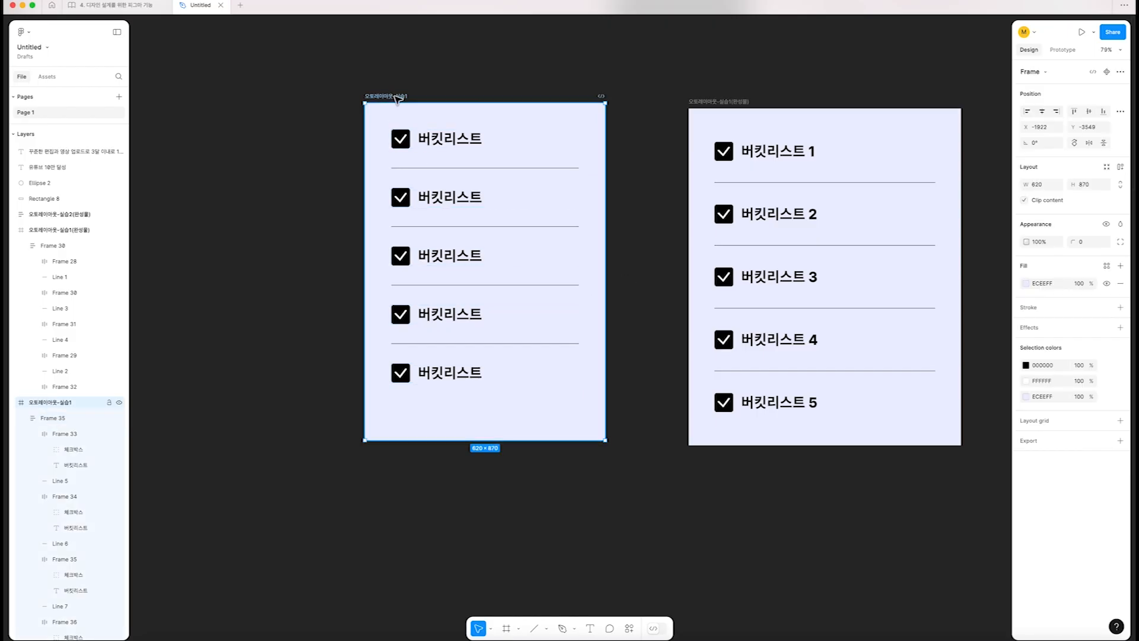
left_click_drag(605, 442, 644, 473)
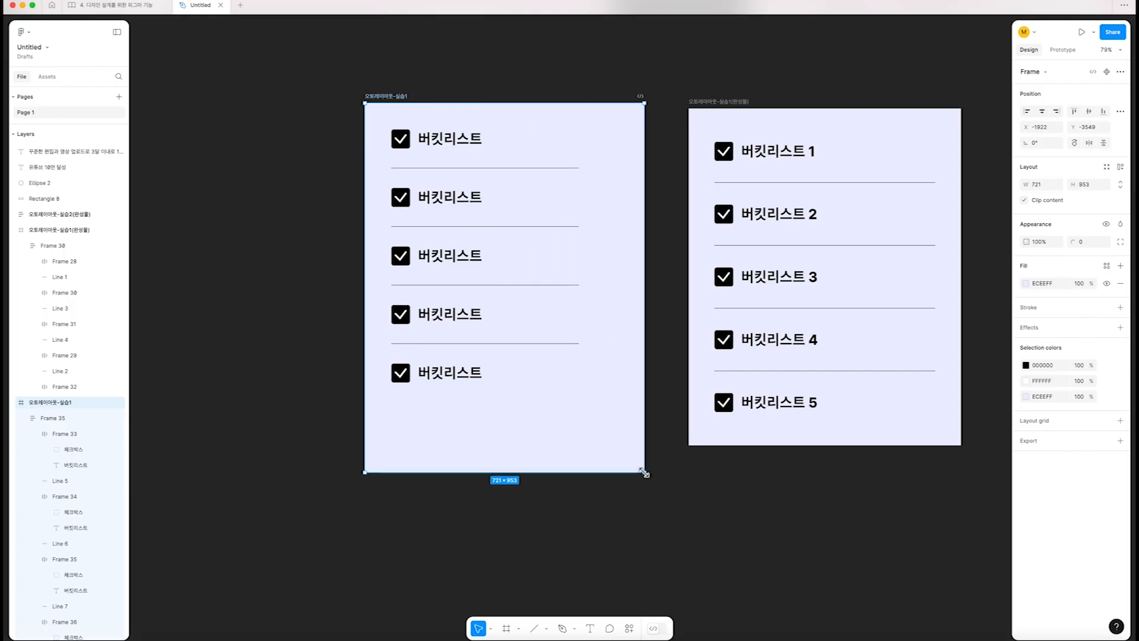
key("super+z")
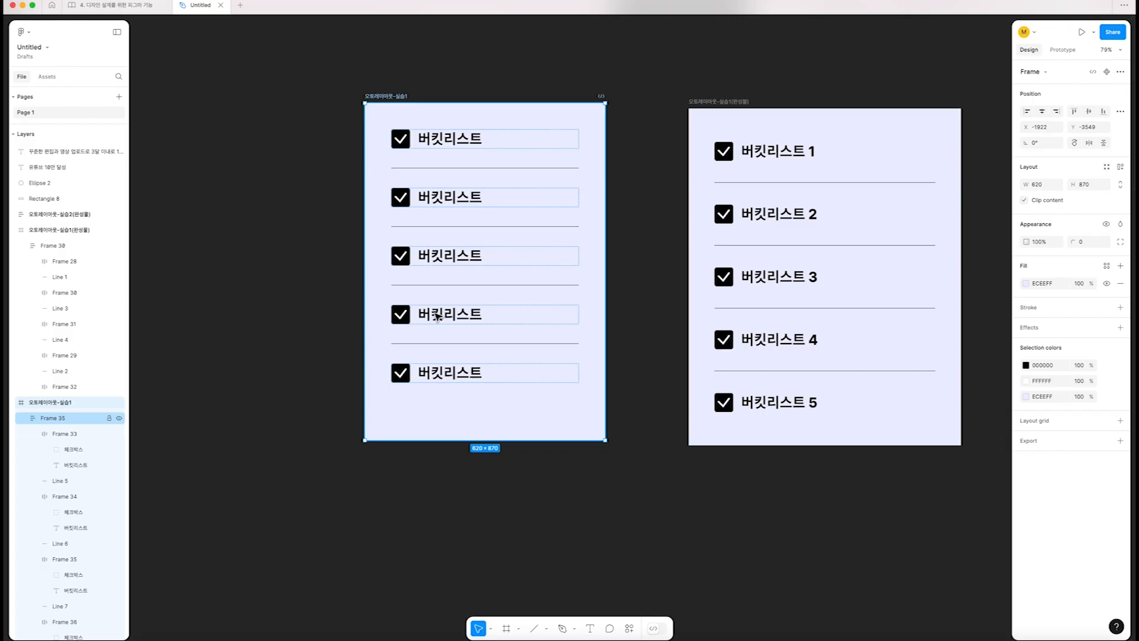
Set the inner list auto layout's constraints to left and right horizontally and top and bottom vertically
key("shift+a")
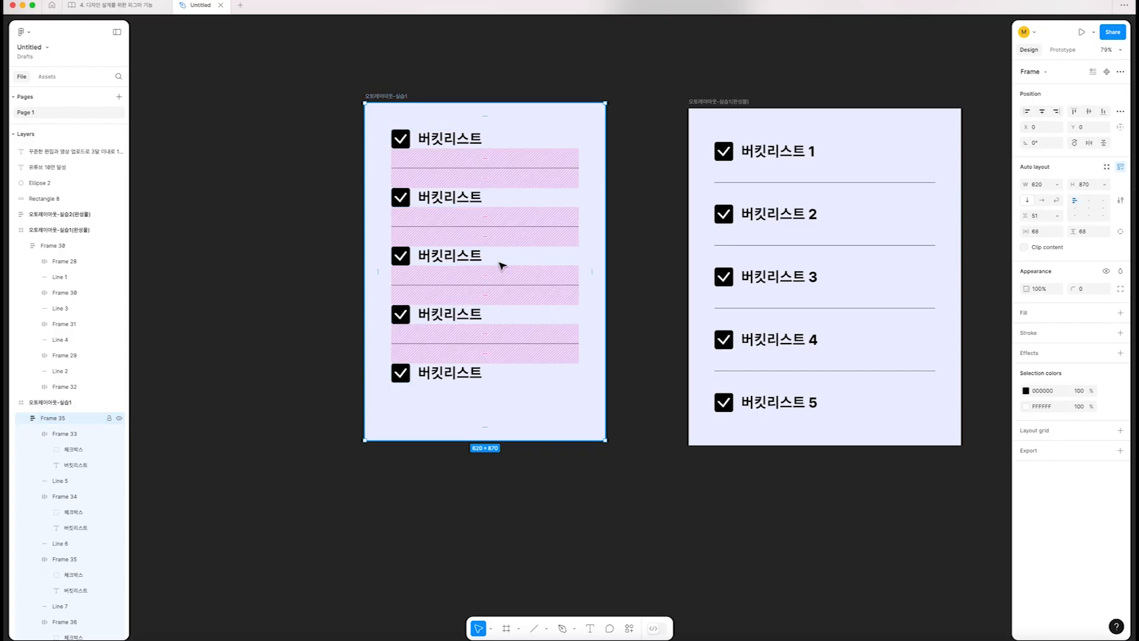
left_click(1120, 127)
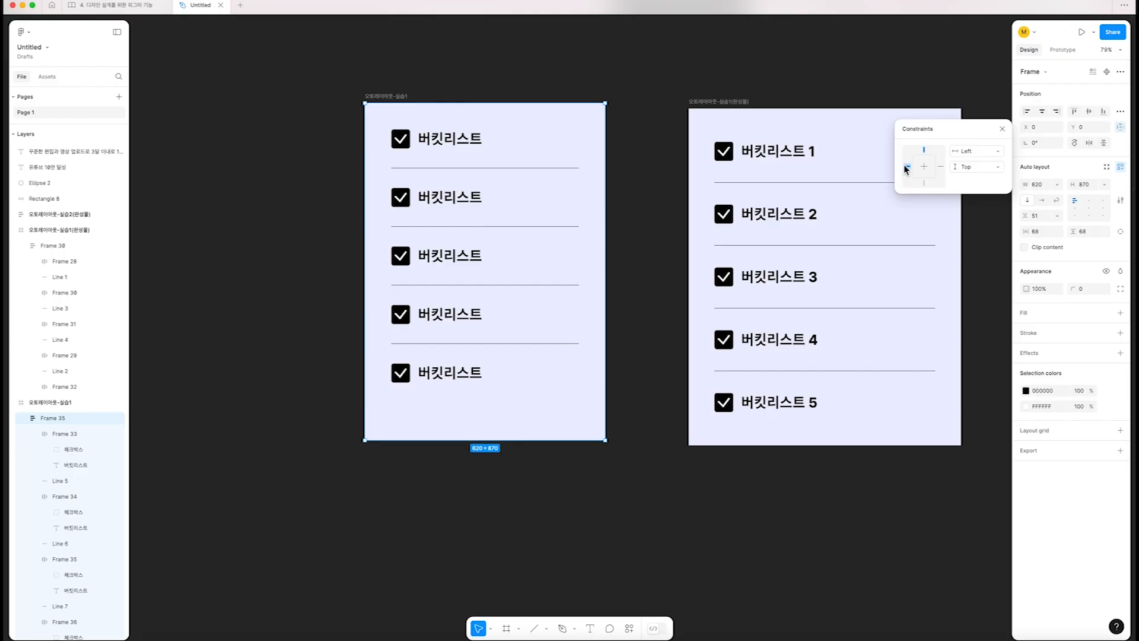
left_click(941, 166, "shift")
left_click(927, 184, "shift")
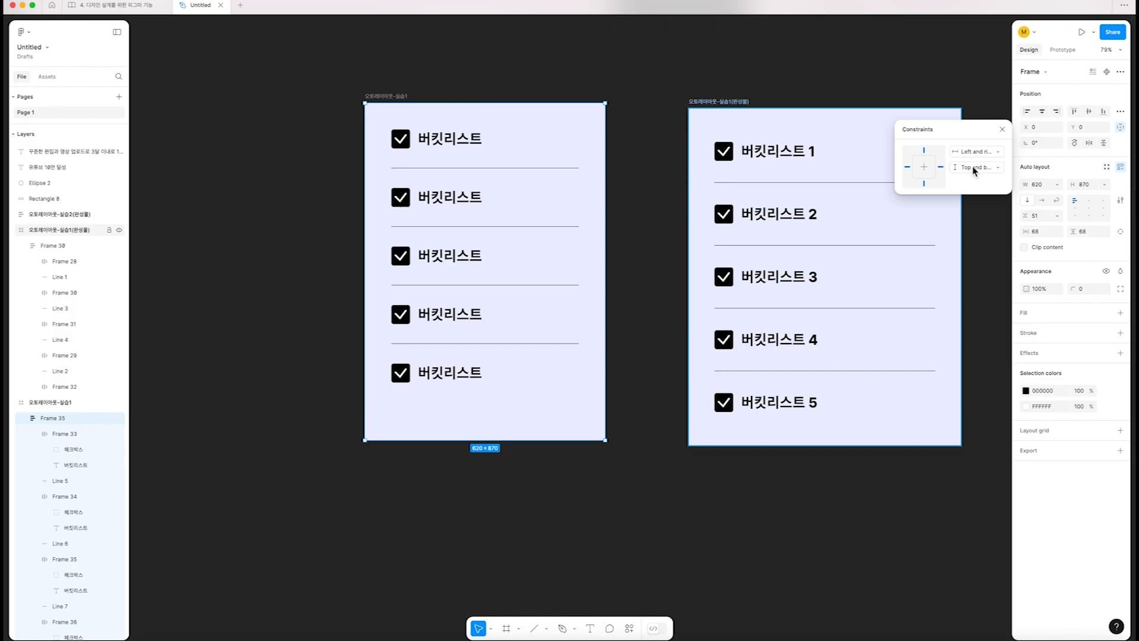
Test the constraints by enlarging the outer practice frame, including to about 620 × 1072, and undo the resizes
left_click(398, 96)
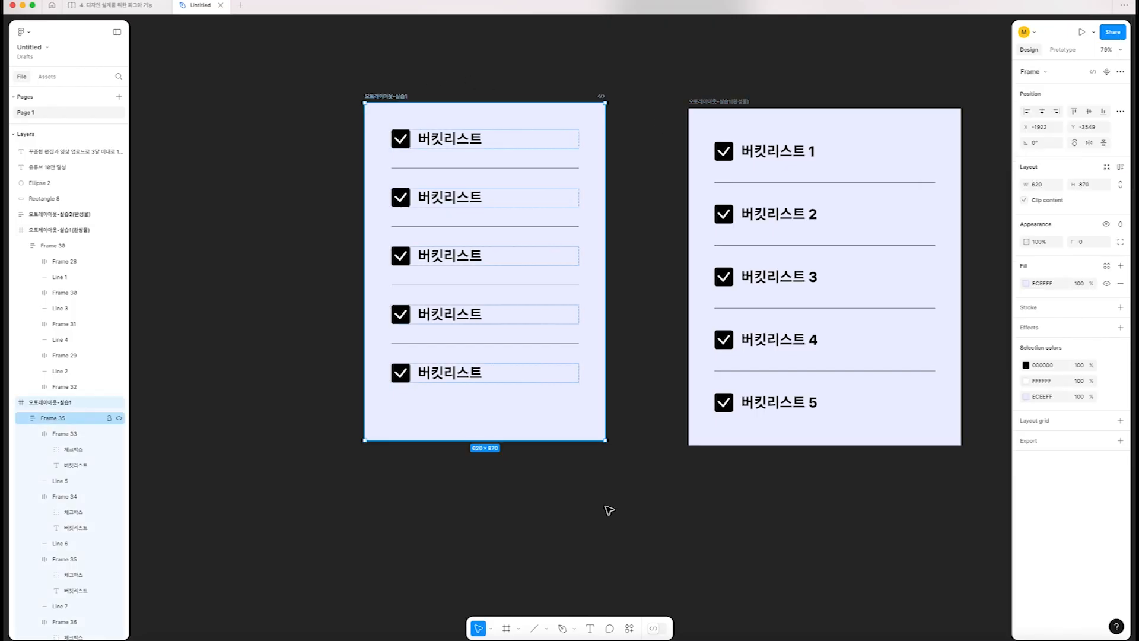
left_click_drag(606, 439, 641, 473)
key("ctrl+z")
key("shift+a")
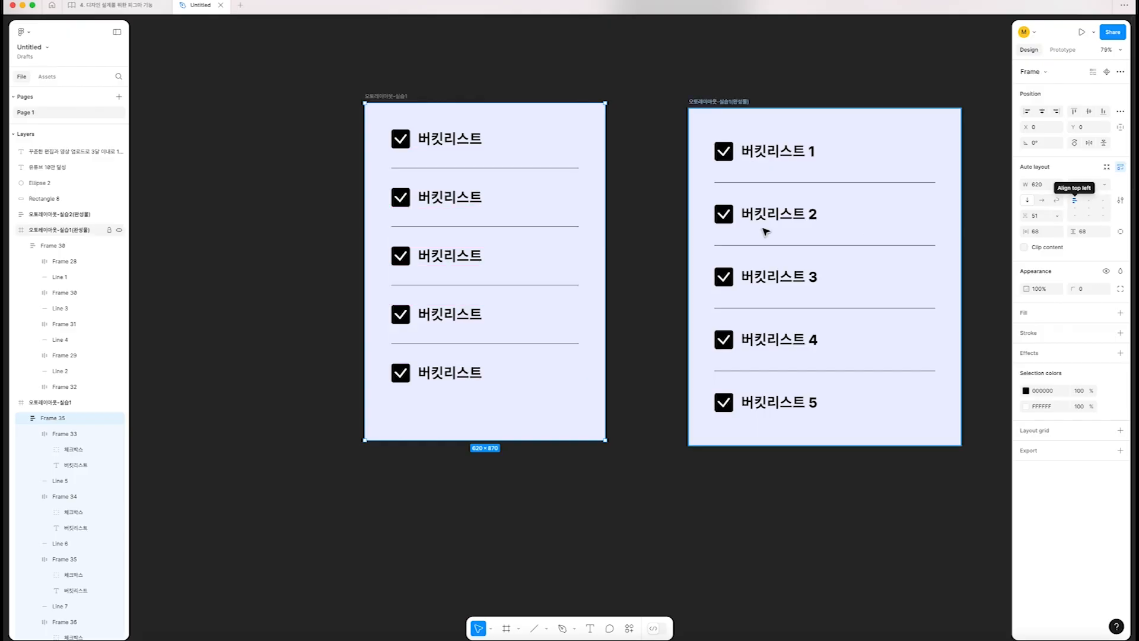
left_click(409, 96)
left_click_drag(469, 440, 468, 524)
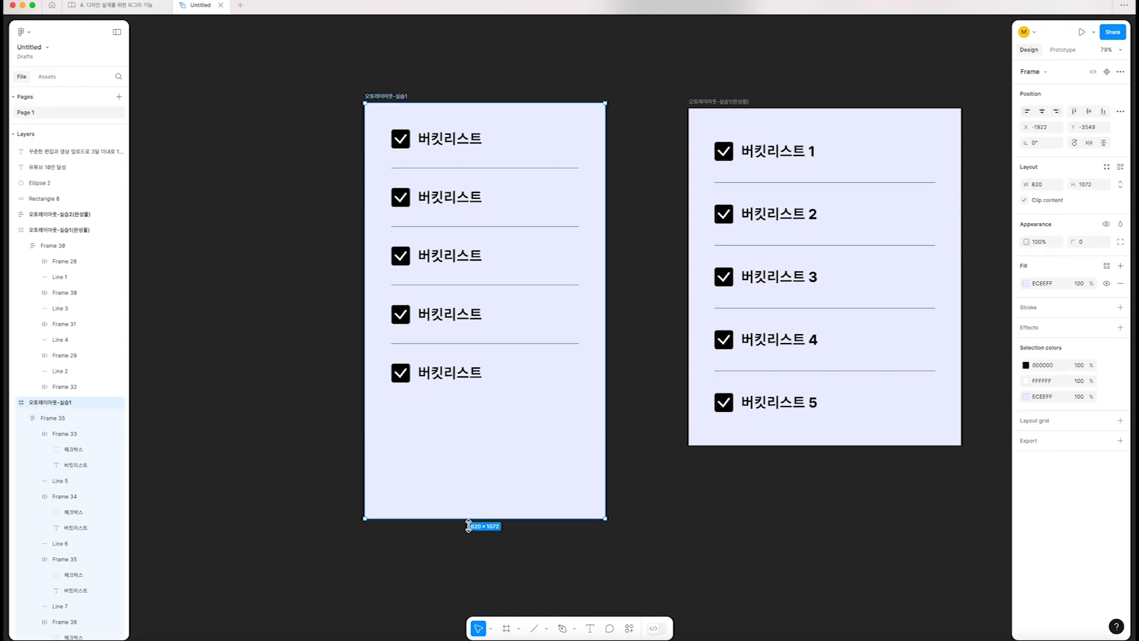
key("ctrl+z")
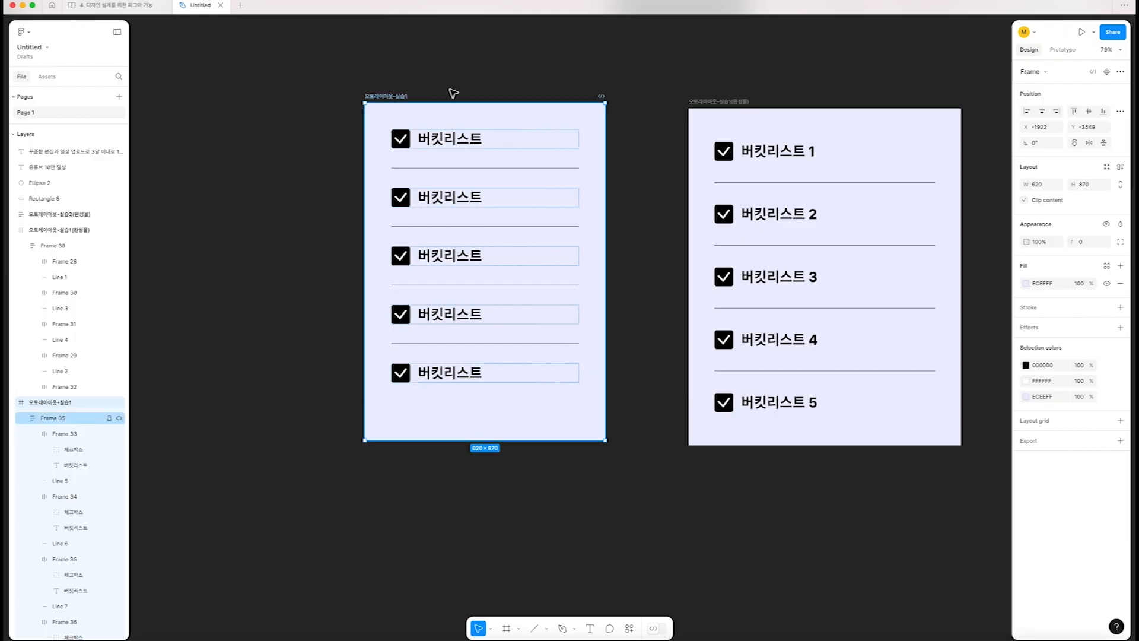
Set the vertical spacing between the practice list's items to Auto
left_click(432, 139)
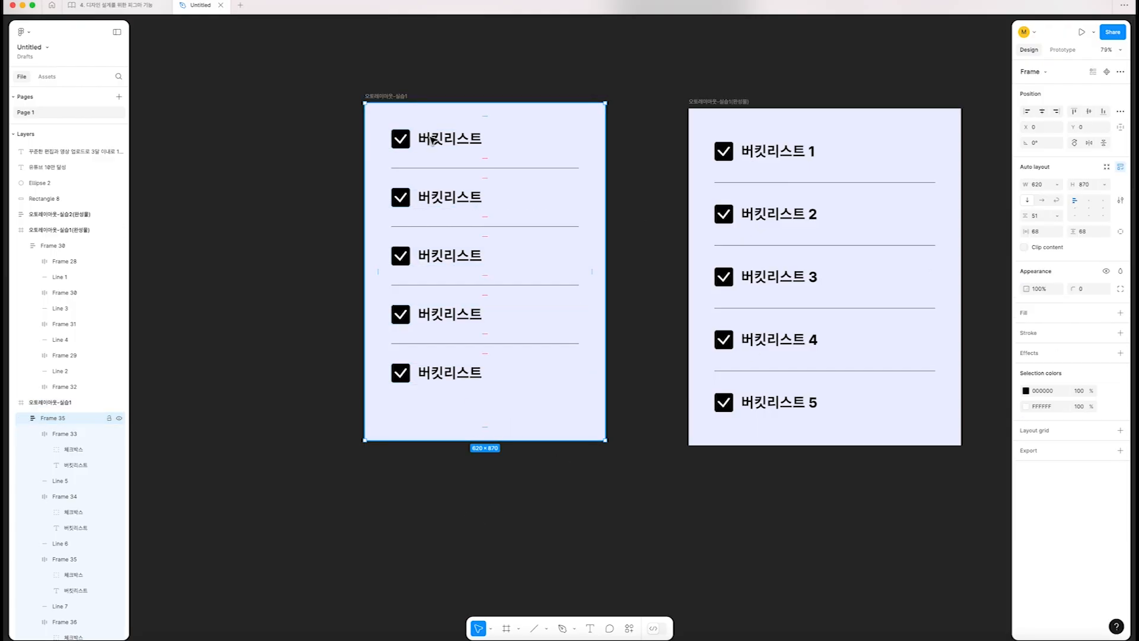
double_click(1074, 206)
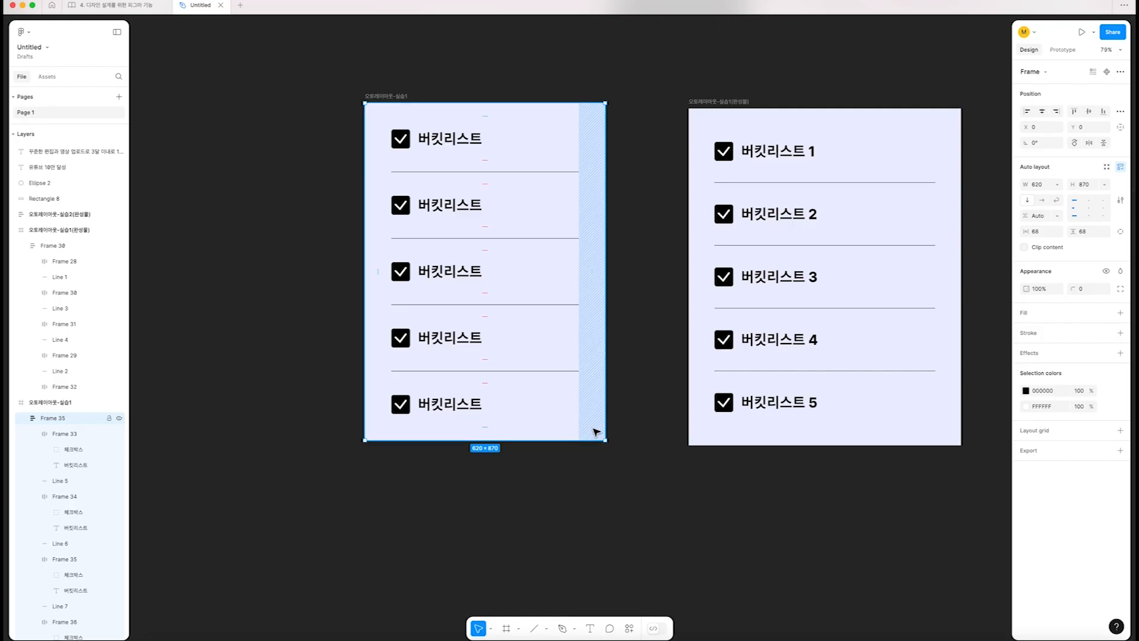
Test the automatic spacing by enlarging the practice frame to about 672 × 900, and undo the resize
left_click_drag(594, 438, 626, 452)
key("super+z")
left_click(391, 97)
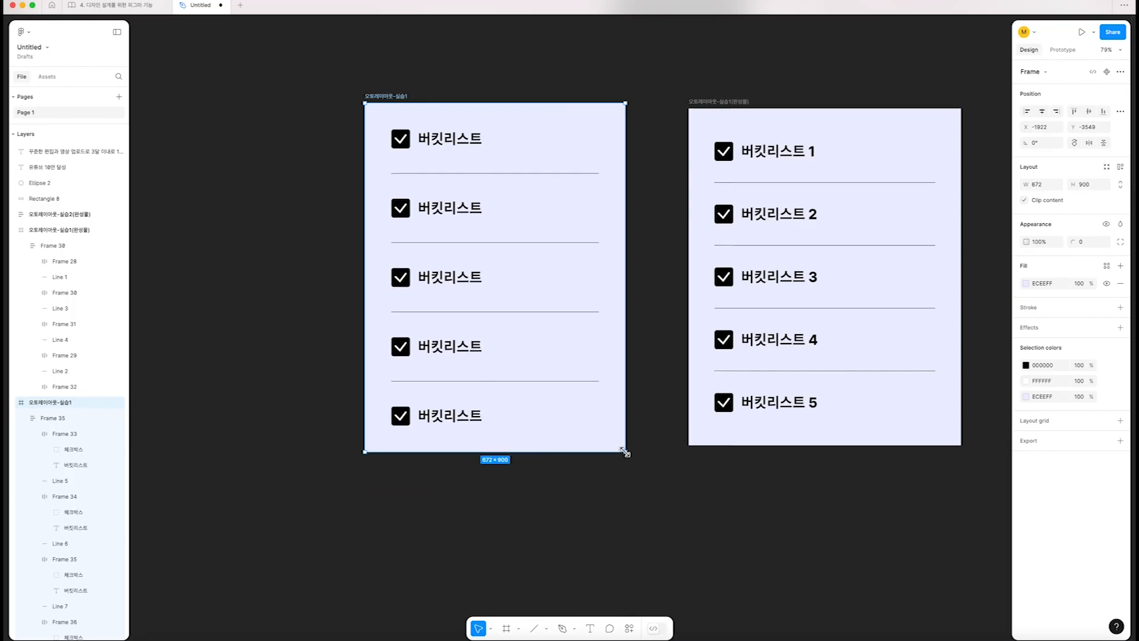
key("super+z")
Resize the finished example to about 714 × 700 and enlarge the practice frame for comparison, undoing both changes
scroll(647, 443, "right", 1)
scroll(647, 443, "right", 3)
left_click(625, 106)
left_click_drag(860, 442, 795, 372)
key("super+z")
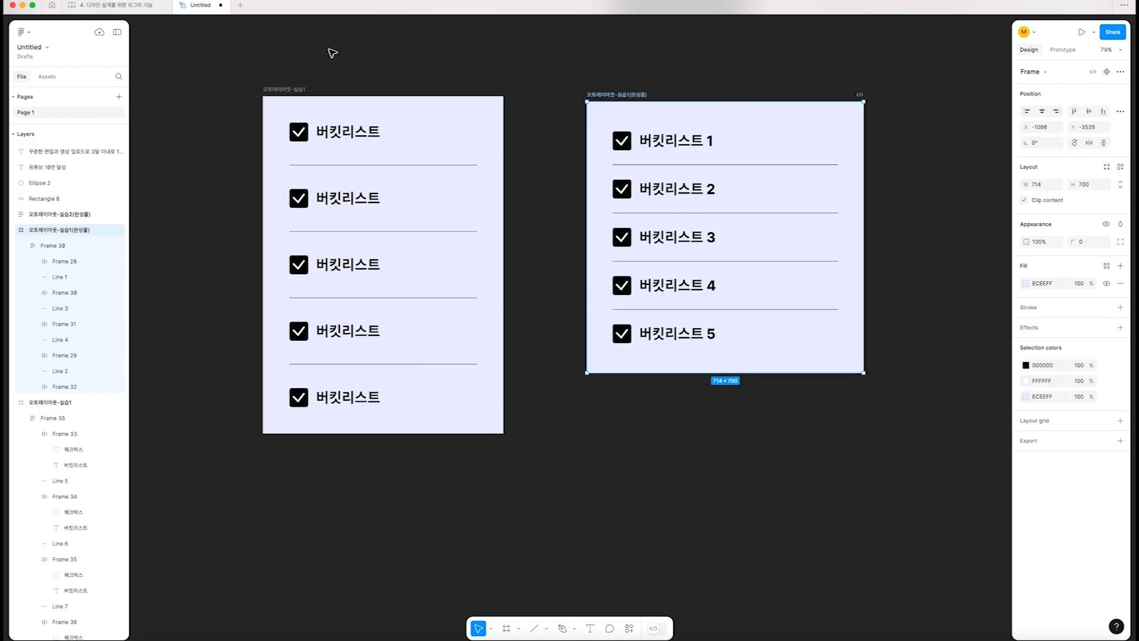
left_click(295, 89)
left_click_drag(504, 433, 532, 451)
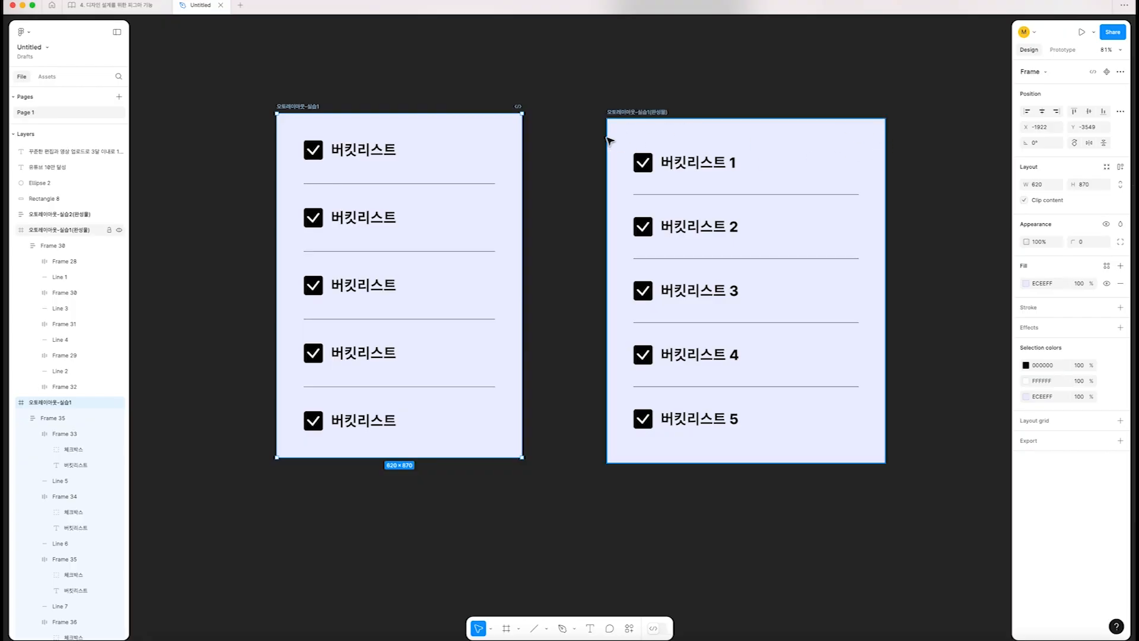
Adjust the practice list auto layout's top padding to about 92 and bottom padding to about 84
left_click(409, 140)
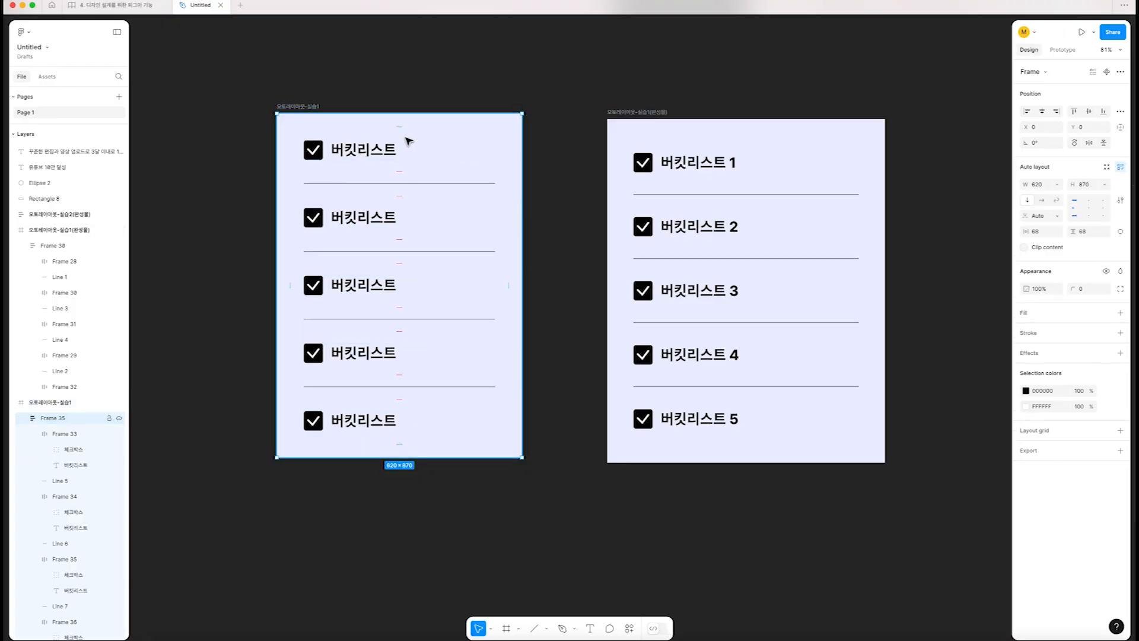
left_click_drag(398, 129, 399, 138)
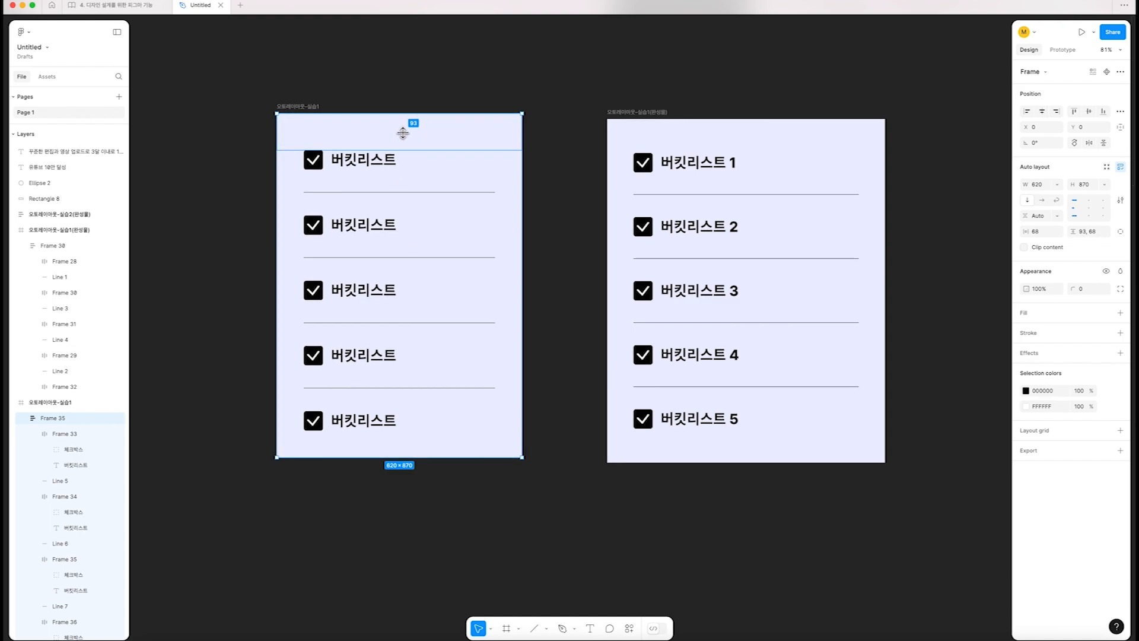
left_click_drag(403, 133, 403, 132)
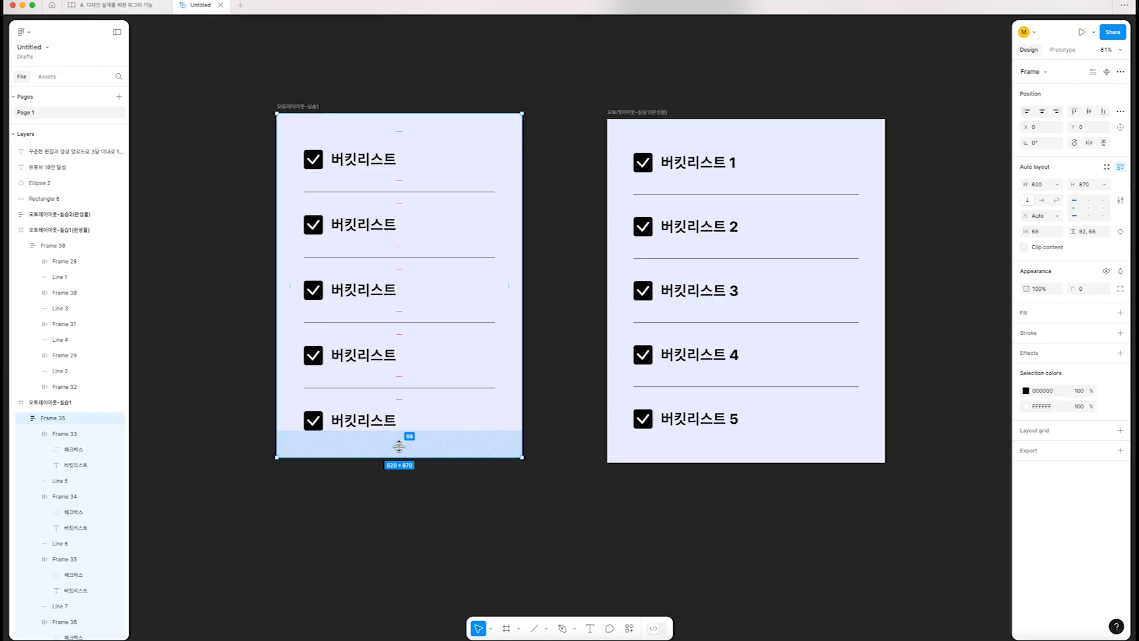
left_click_drag(399, 446, 403, 439)
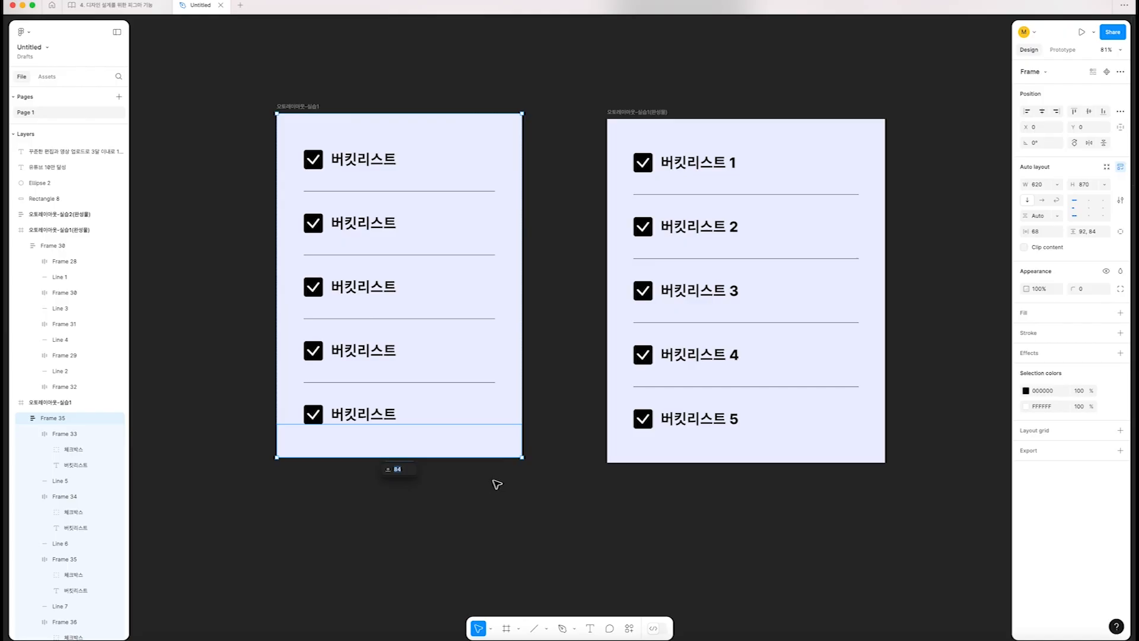
left_click(511, 483)
Enlarge the outer 오토레이아웃-실습1 frame to about 658 × 994
left_click(288, 107)
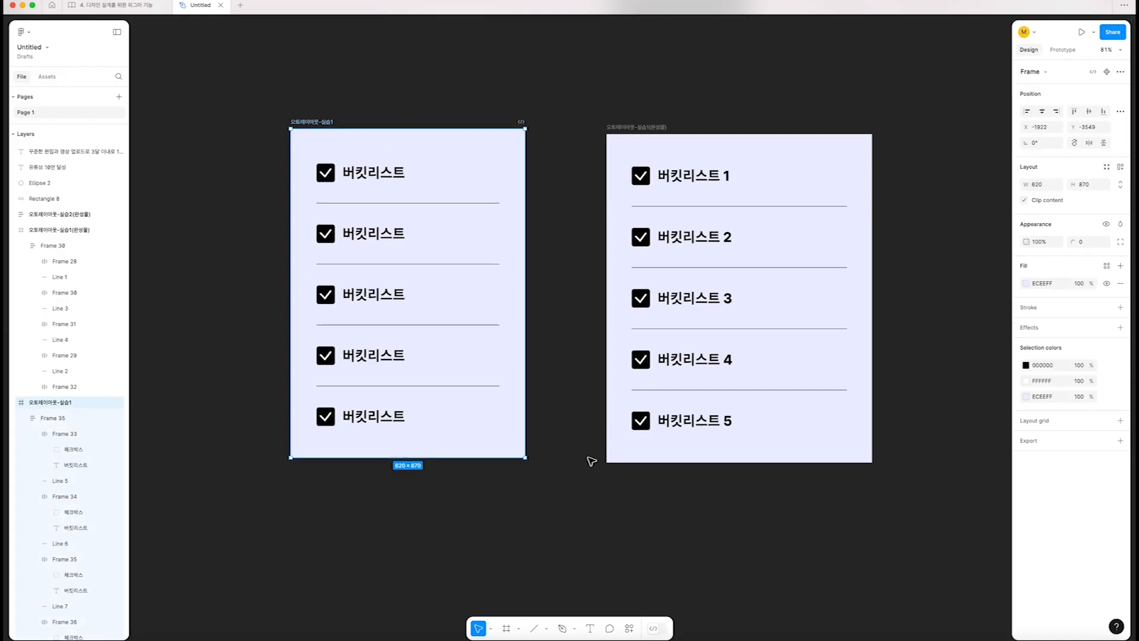
scroll(592, 461, "down", 2)
left_click_drag(534, 460, 556, 502)
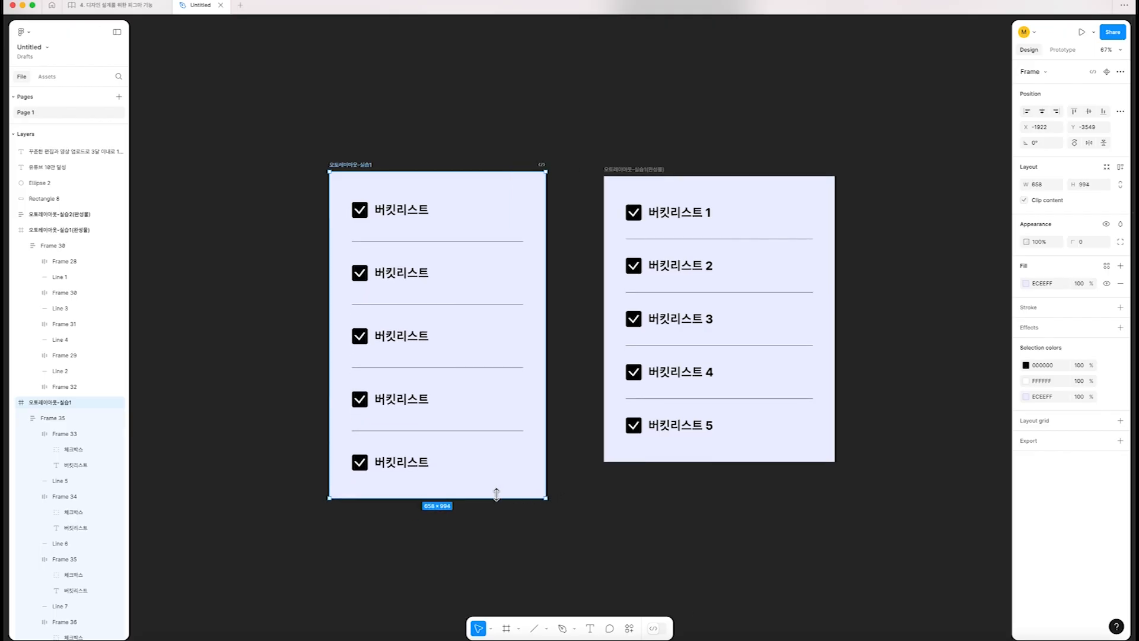
Duplicate the last divider line together with the last checkbox row to add a sixth item to the practice list
left_click(409, 464)
left_click(407, 465)
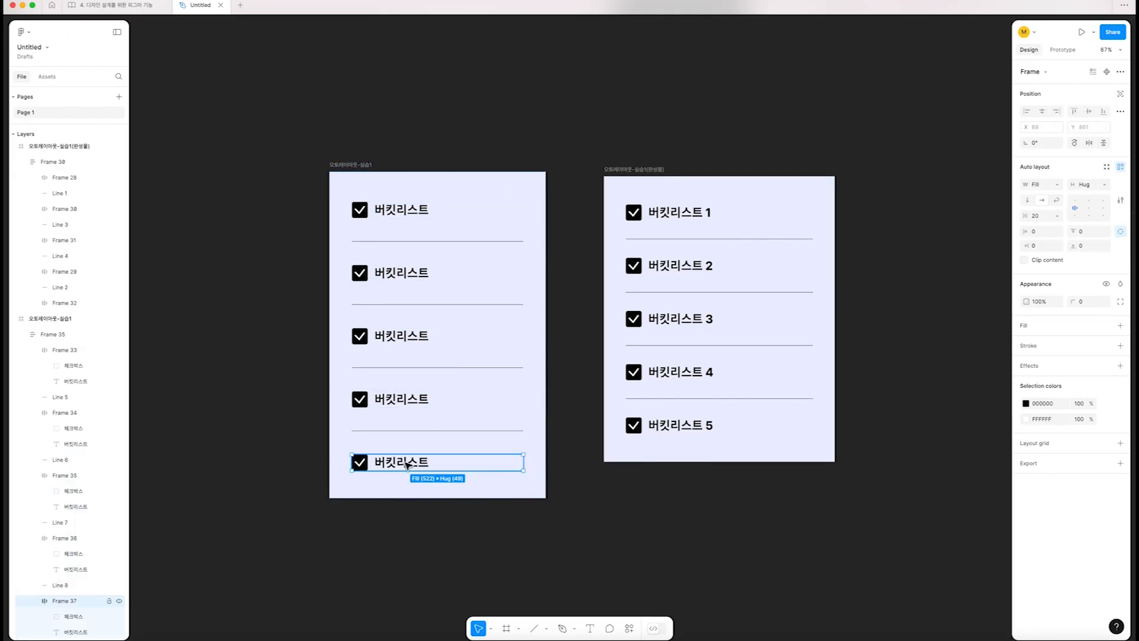
left_click(387, 431, "shift")
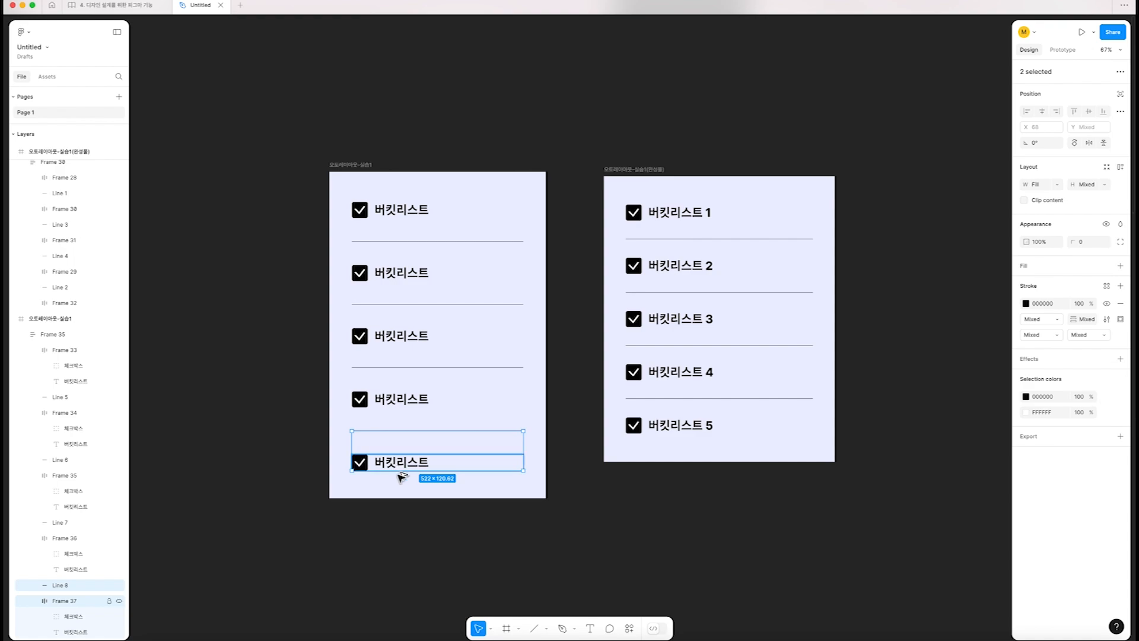
key("super+d")
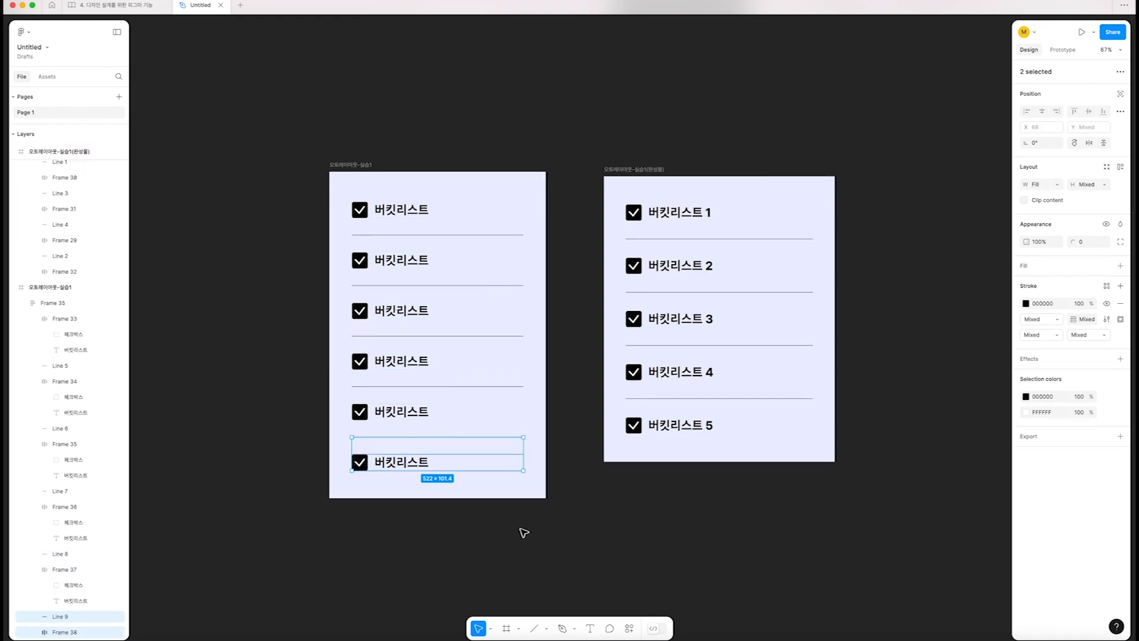
left_click(551, 522)
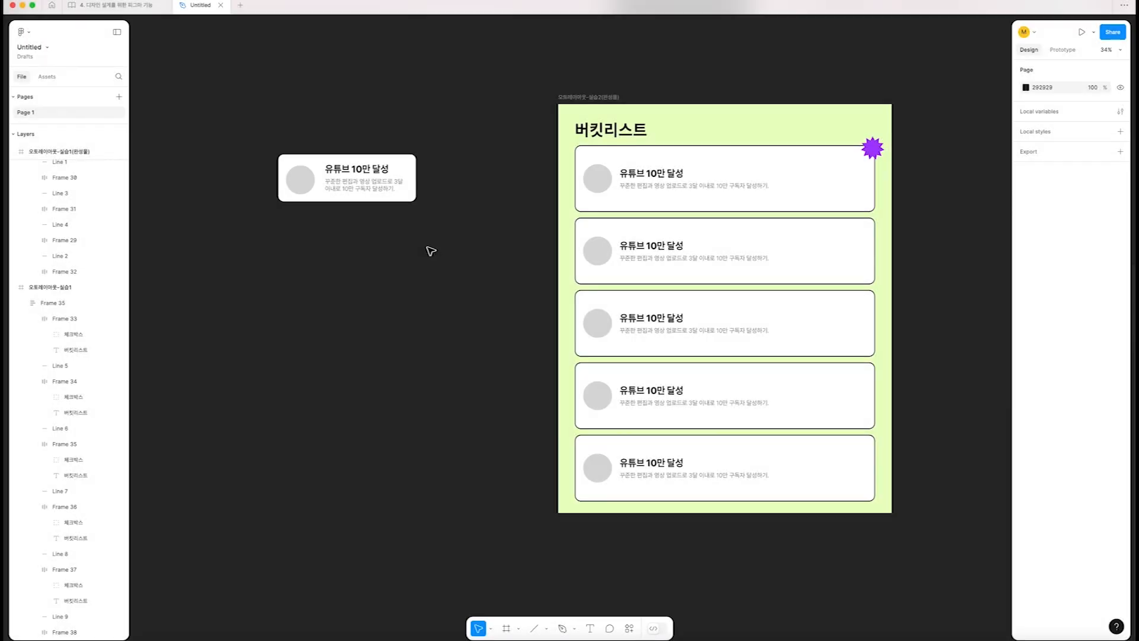
Examine the loose practice card and the layout settings of the finished 오토레이아웃-실습2(완성물) frame
left_click_drag(453, 255, 203, 118)
left_click_drag(219, 242, 429, 129)
left_click(533, 112)
left_click(576, 97)
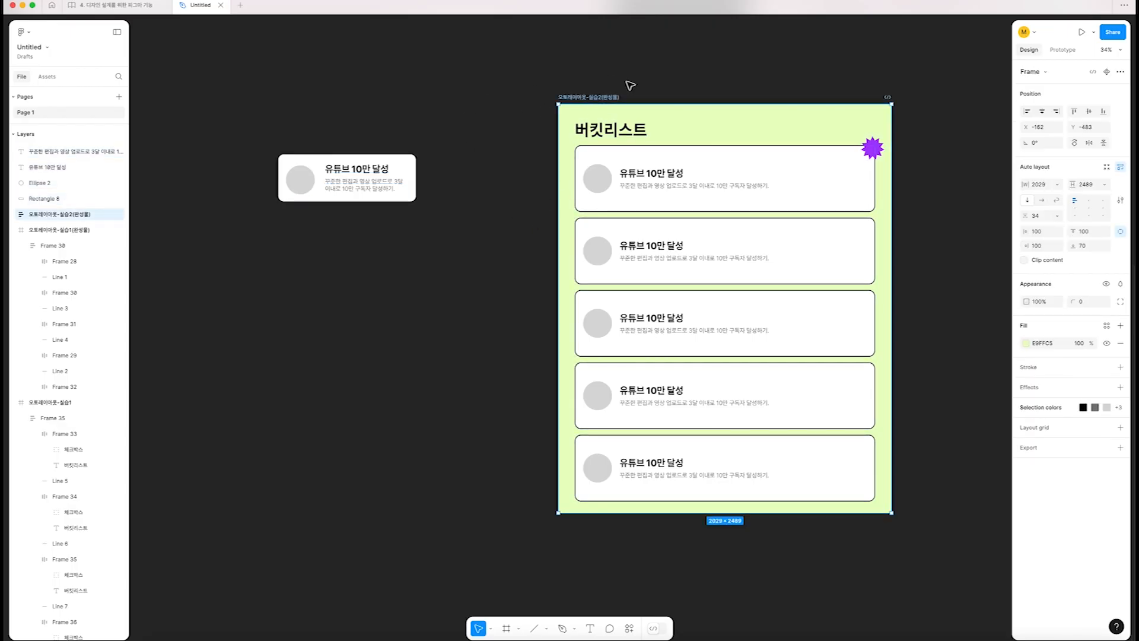
scroll(631, 86, "right", 2)
scroll(866, 369, "down", 2)
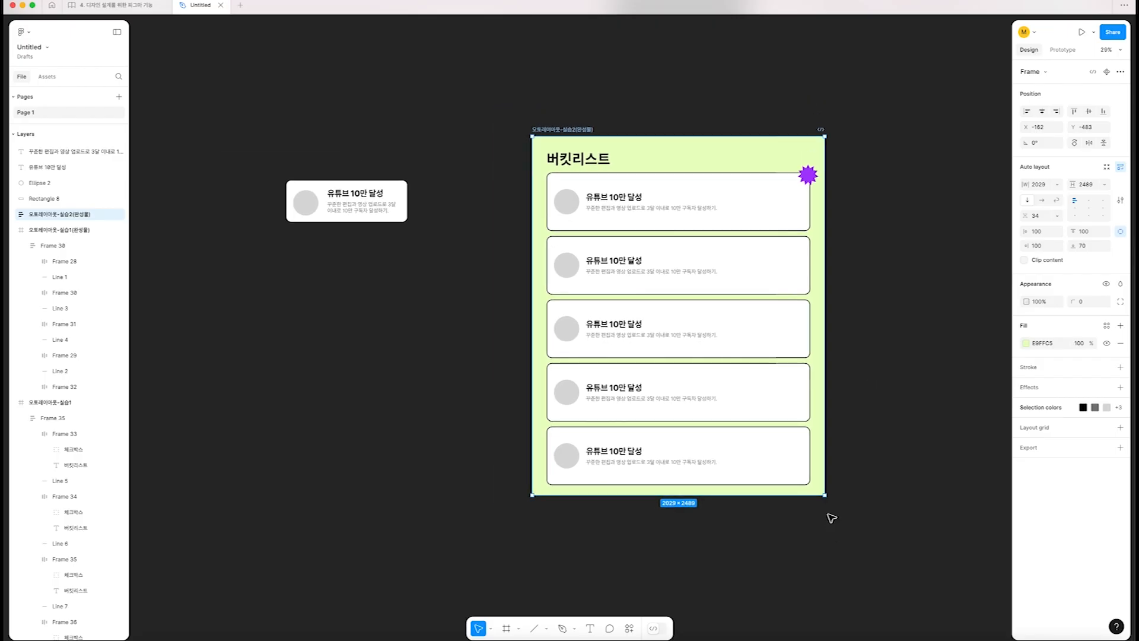
Resize the finished 오토레이아웃-실습2(완성물) frame to about 1488 × 1848 and select its purple star to inspect its settings
left_click_drag(825, 495, 987, 593)
left_click_drag(781, 472, 746, 247)
scroll(744, 242, "up", 5)
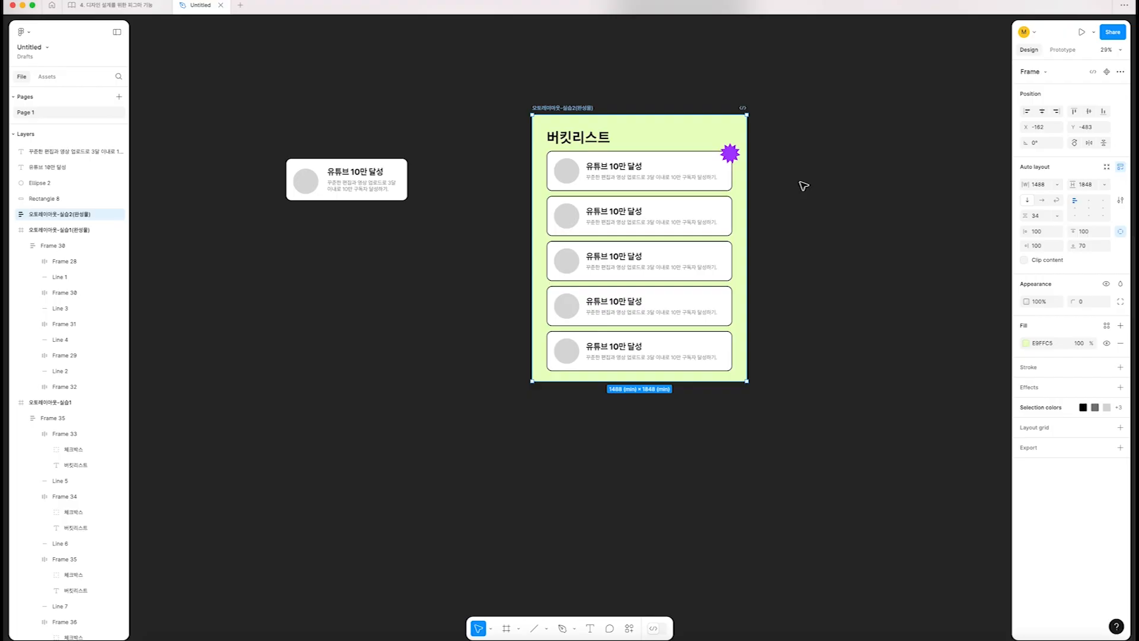
left_click(730, 154)
scroll(688, 159, "up", 3)
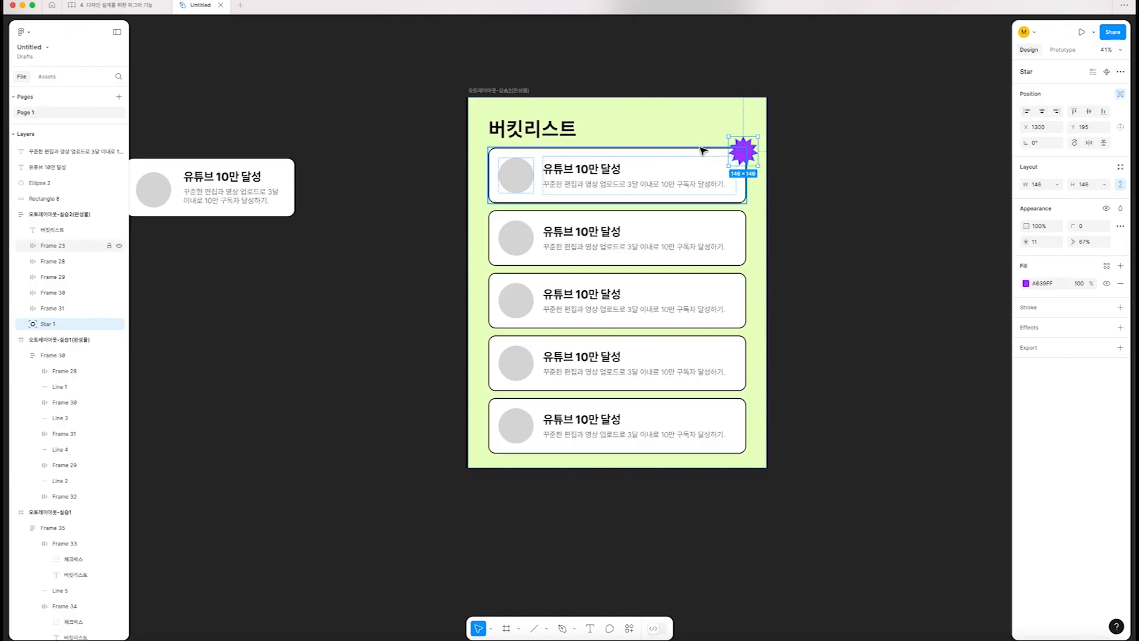
Select all four pieces of the loose practice card together and examine the card beside the finished design
scroll(440, 164, "left", 3)
left_click_drag(477, 235, 245, 122)
scroll(248, 124, "left", 1)
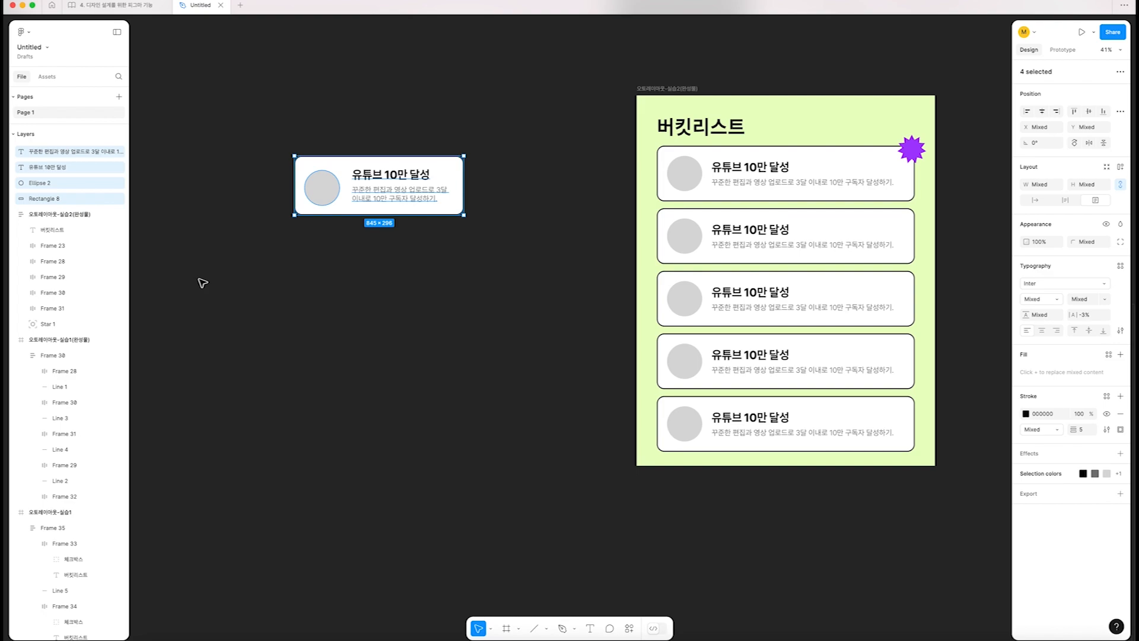
left_click(201, 128)
left_click_drag(216, 120, 526, 285)
left_click(542, 288)
left_click_drag(534, 289, 265, 130)
scroll(279, 145, "up", 5)
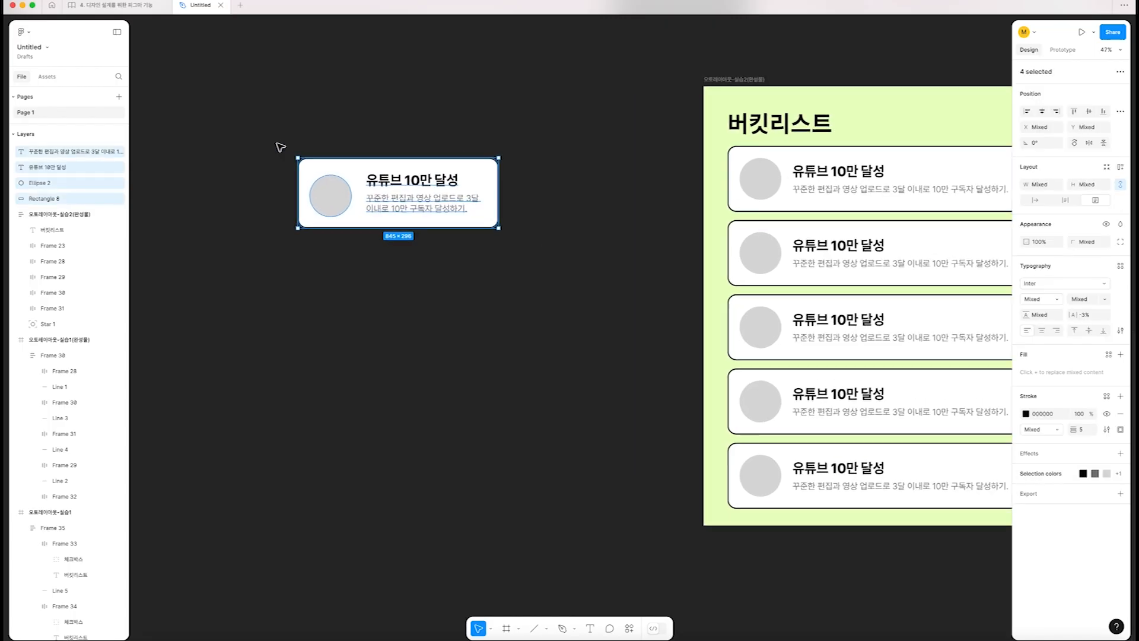
scroll(312, 163, "down", 2)
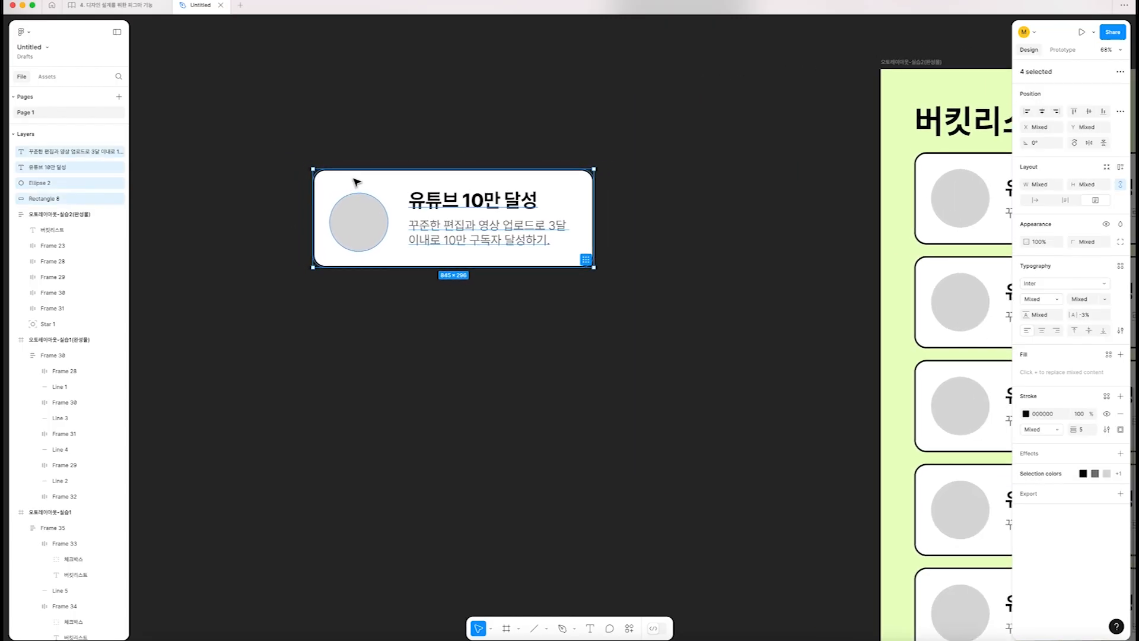
left_click(408, 158)
scroll(439, 160, "down", 3)
scroll(416, 178, "right", 3)
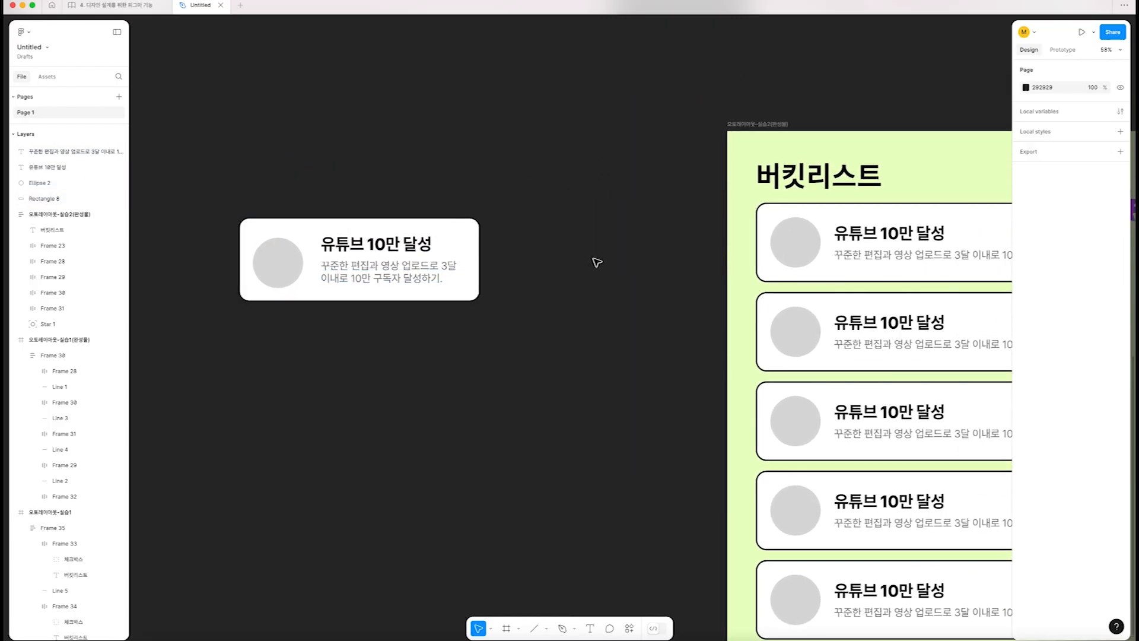
scroll(611, 267, "right", 3)
Inspect the loose card's description, title, circle and background rectangle one by one
left_click(309, 272)
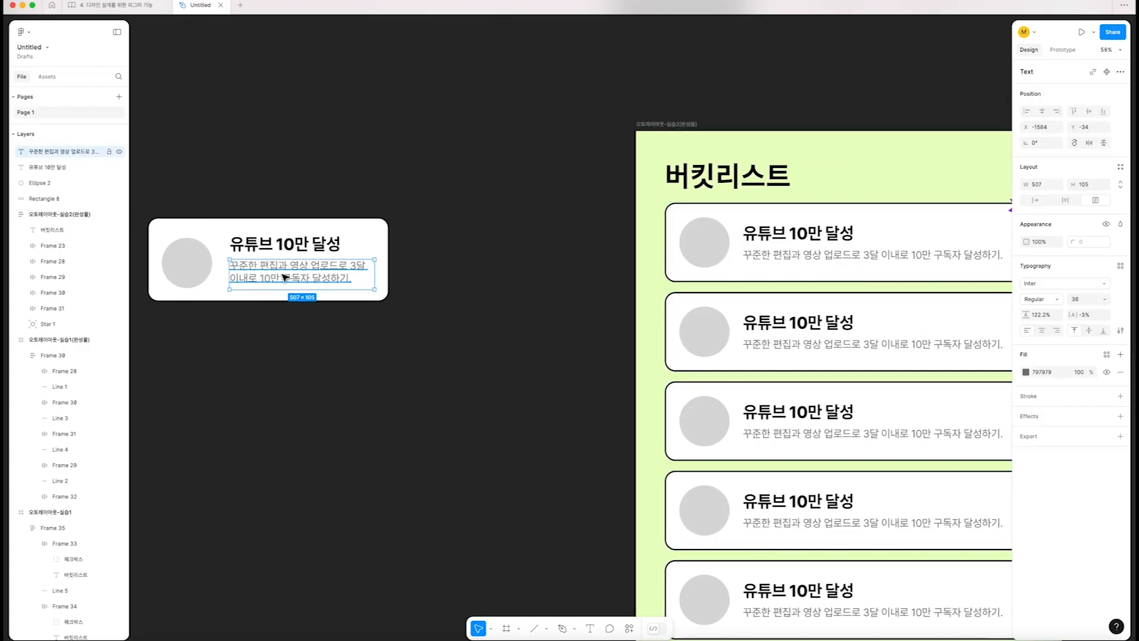
scroll(382, 303, "left", 5)
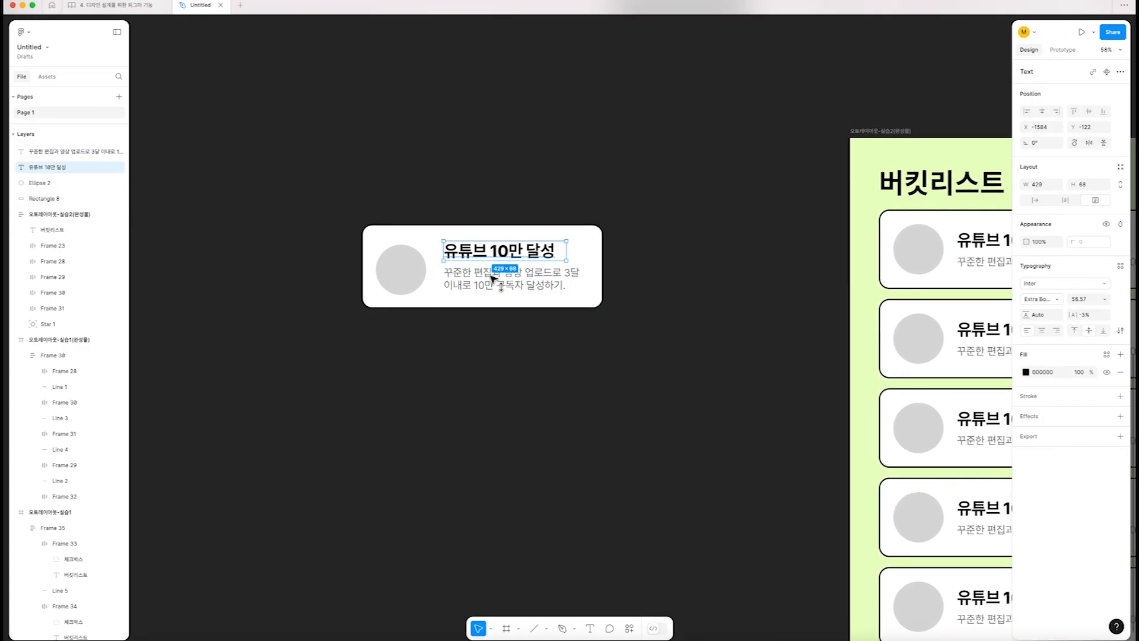
left_click(483, 254, "shift")
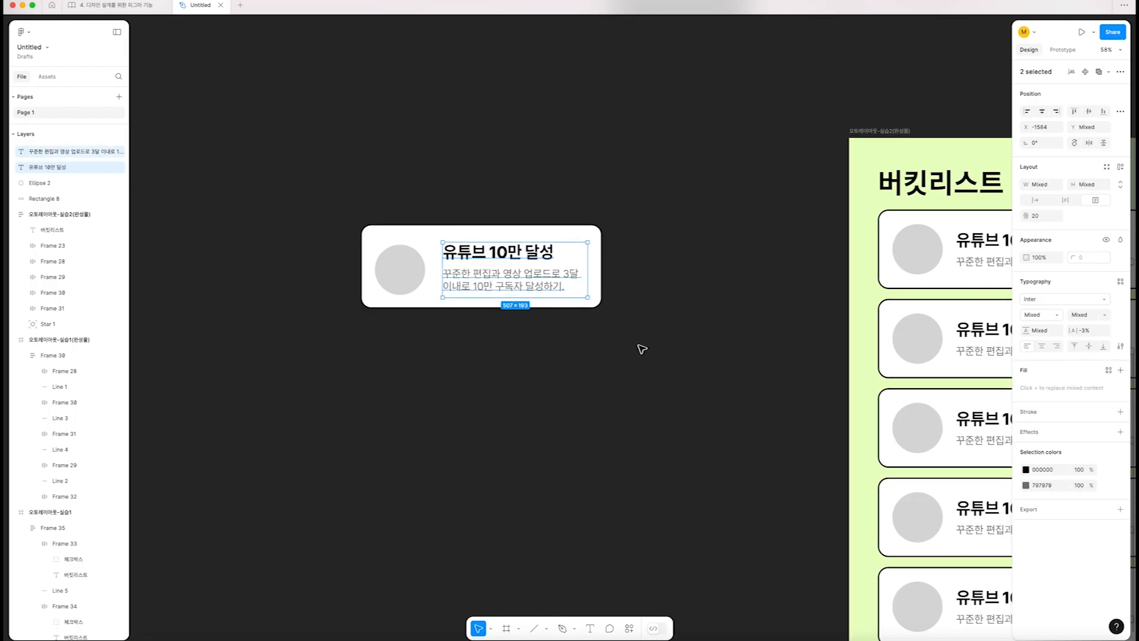
left_click(592, 320)
scroll(534, 285, "left", 1)
left_click(420, 272)
left_click(488, 255)
left_click(488, 285)
left_click(434, 241)
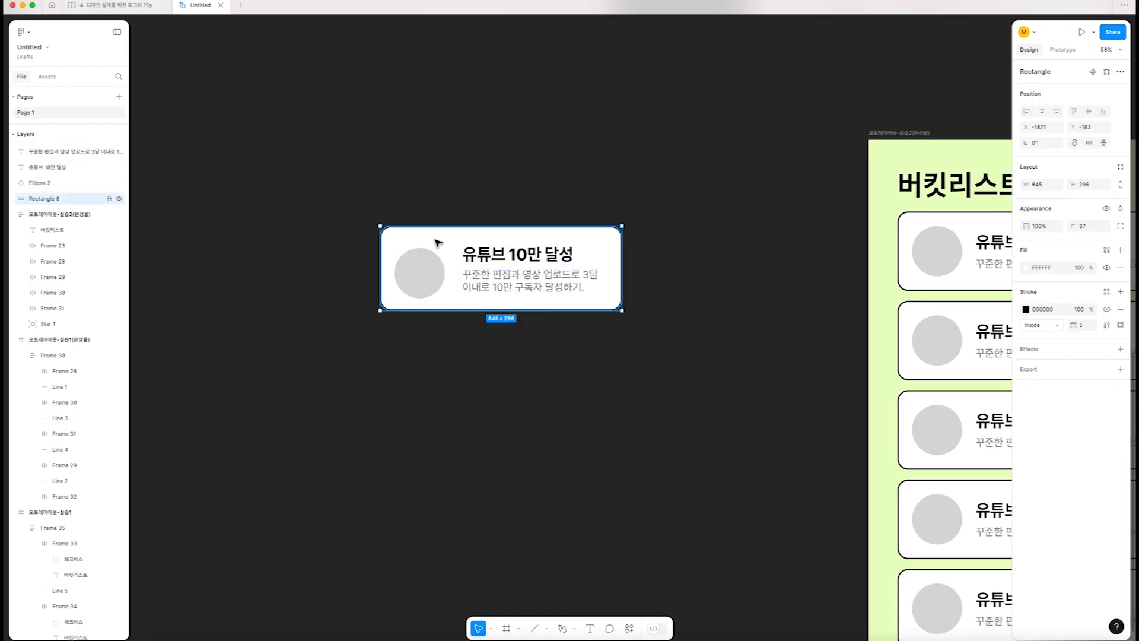
Select the card's circle, title and description together to review how its contents should be nested
left_click(701, 265)
left_click(425, 276)
left_click(494, 258, "shift")
left_click(494, 289, "shift")
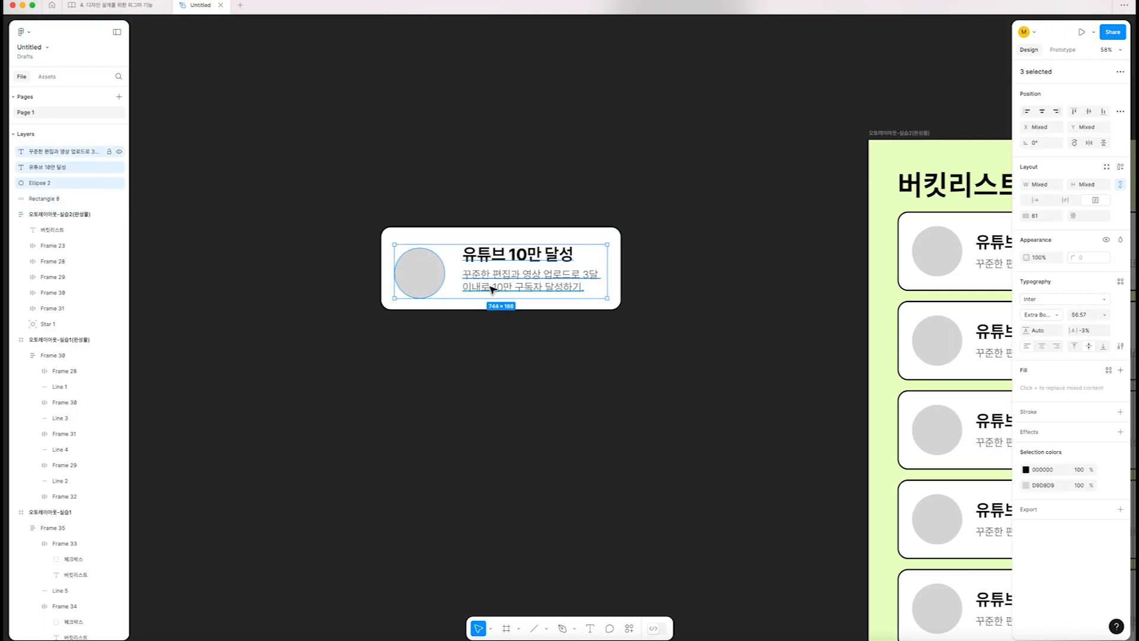
left_click(412, 262)
left_click(501, 255)
left_click(522, 284)
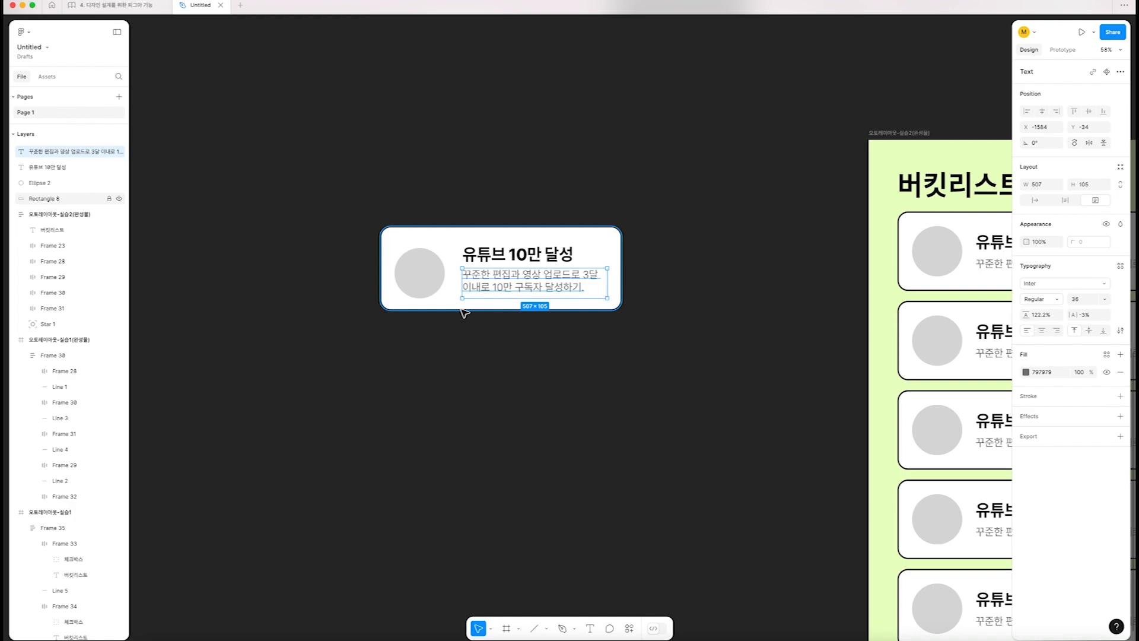
left_click(414, 284)
left_click(501, 292, "shift")
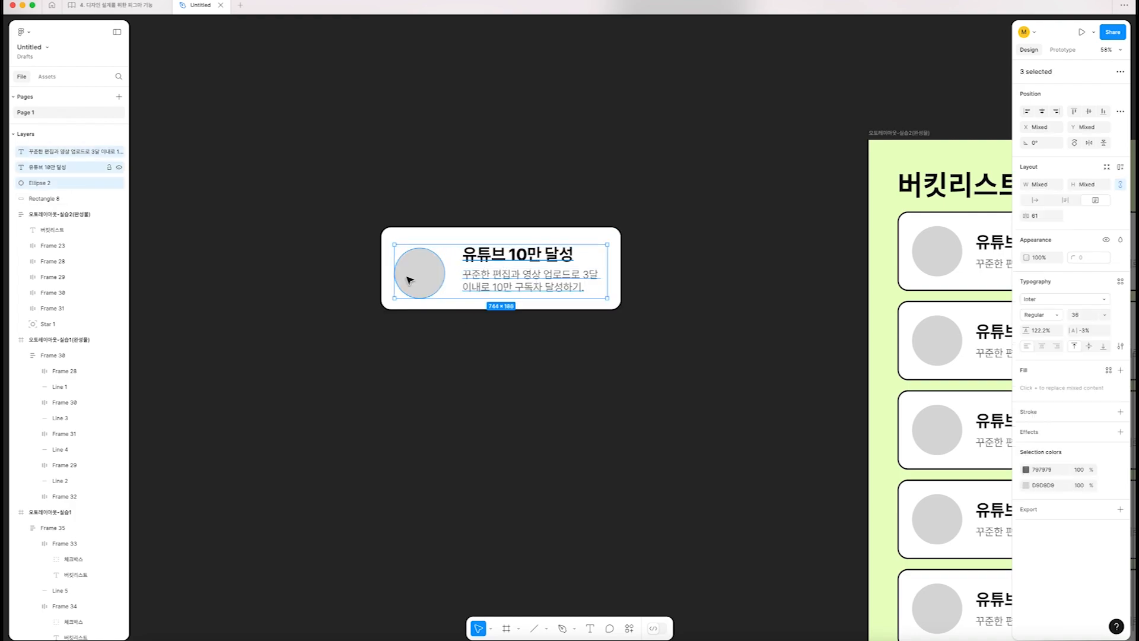
Wrap the card's title and description in a vertical auto layout frame named 텍스트 with 15 spacing
left_click(397, 315)
scroll(420, 265, "up", 5)
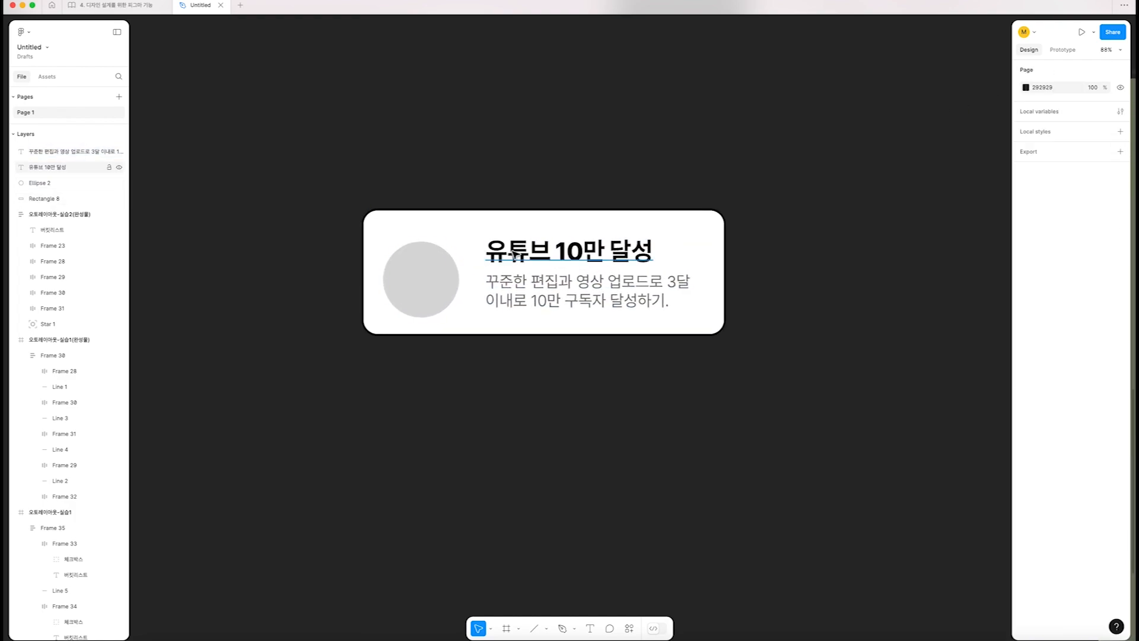
left_click(526, 254)
left_click(527, 296, "shift")
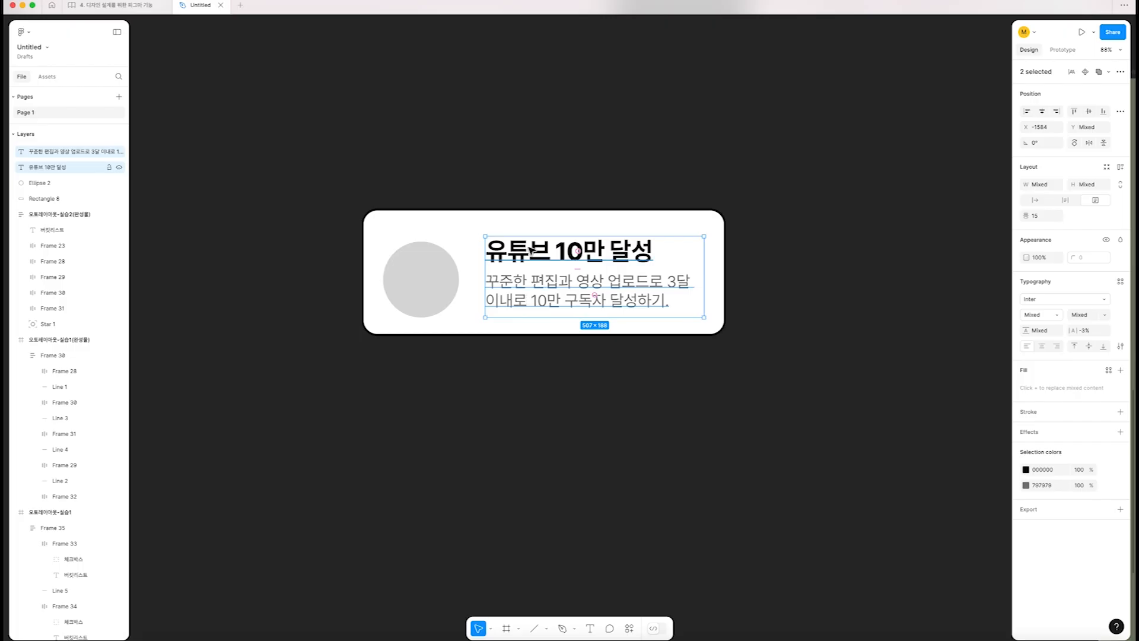
key("shift+a")
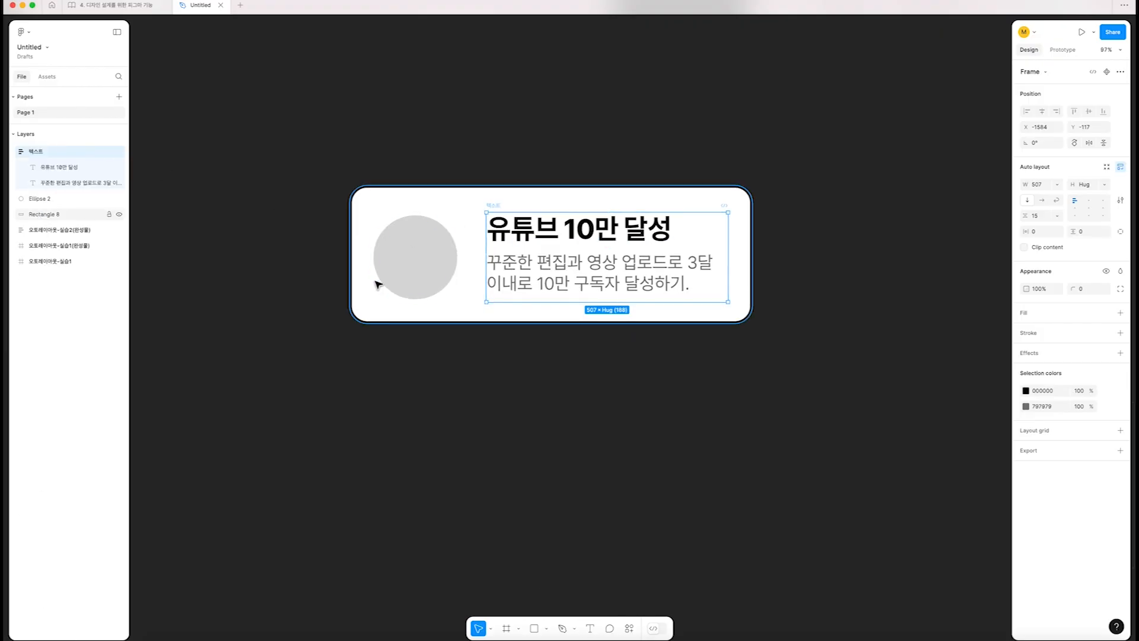
Combine the circle and the 텍스트 frame in a horizontal auto layout frame and rename it 원+텍스트
left_click(398, 265, "shift")
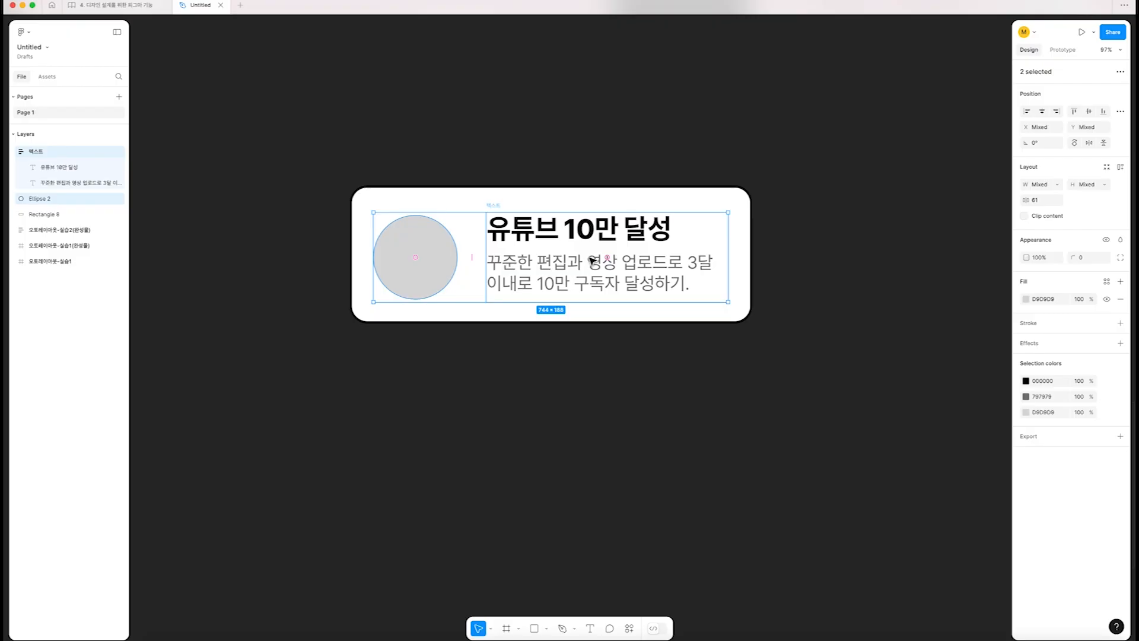
key("shift+a")
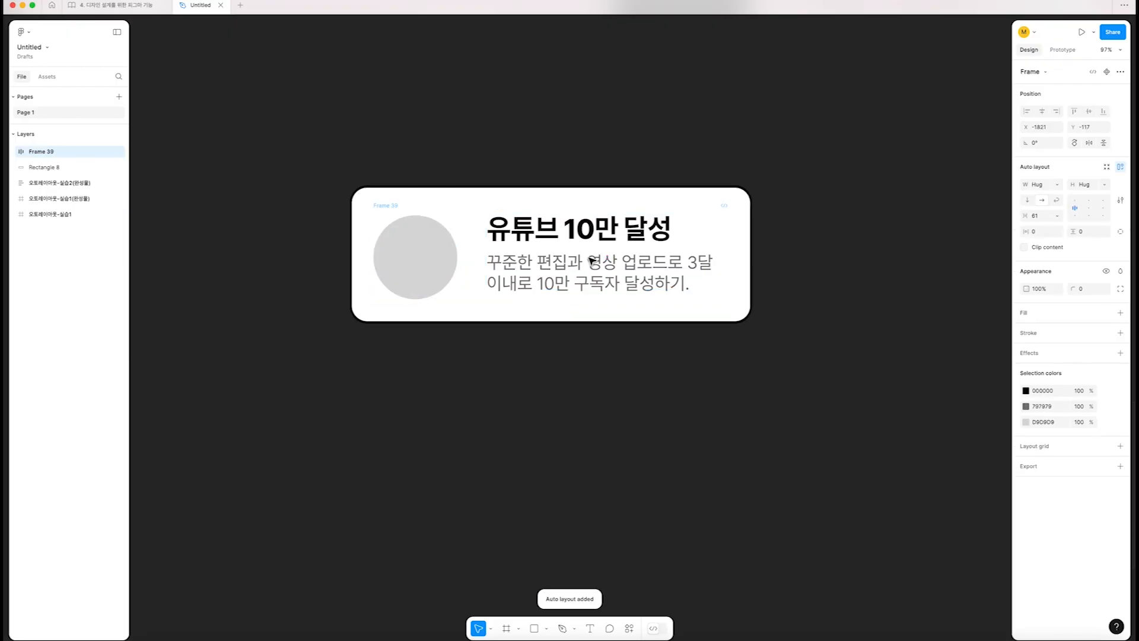
double_click(41, 151)
key("BackSpace")
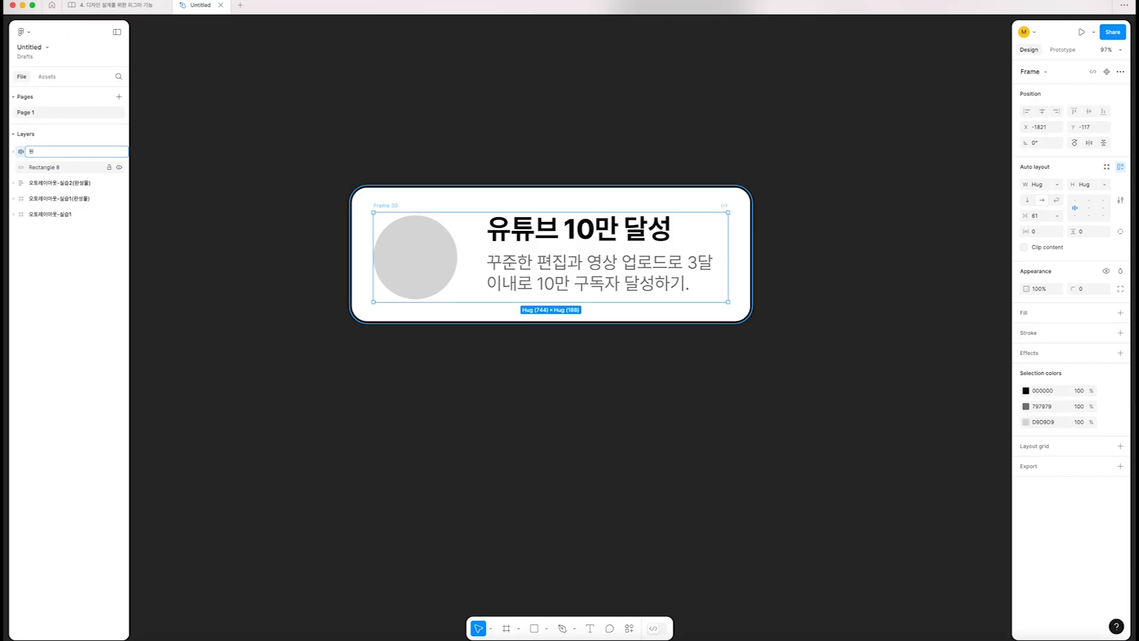
type("원+텍스트")
key("Return")
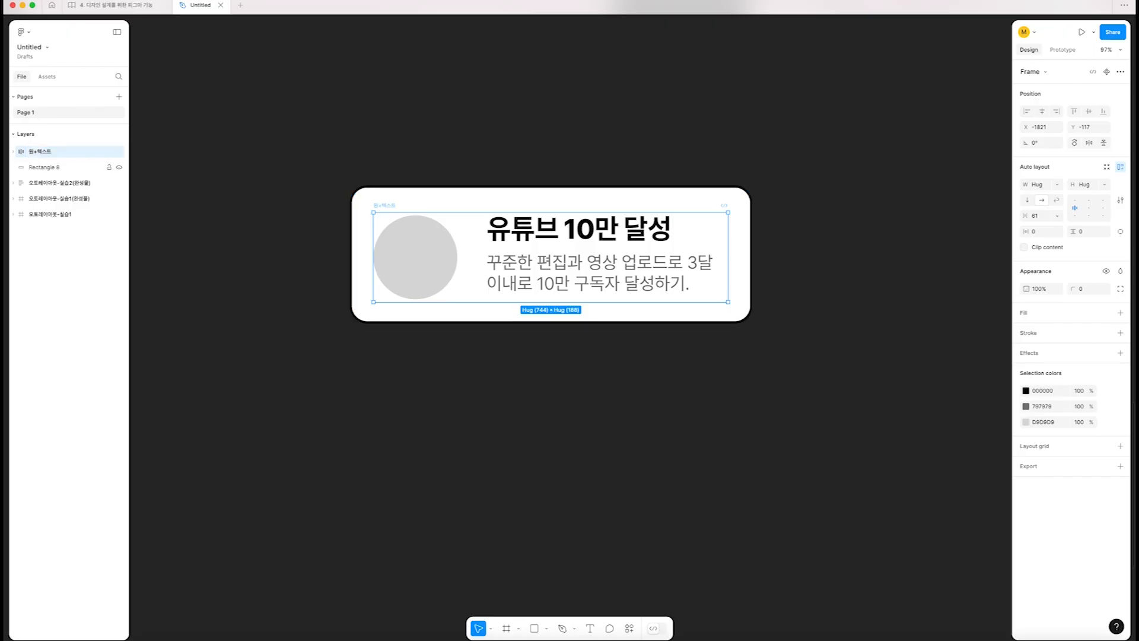
Wrap the 원+텍스트 frame and the white background rectangle together in an auto layout frame
left_click(380, 189)
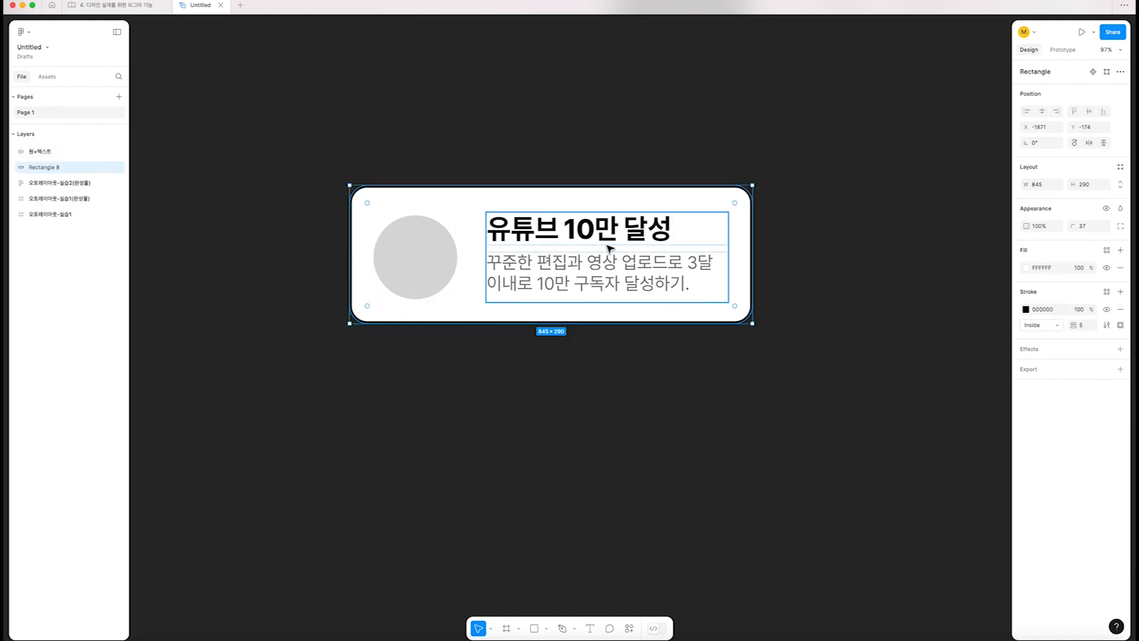
left_click(541, 229)
left_click(274, 300)
left_click_drag(264, 115, 196, 51)
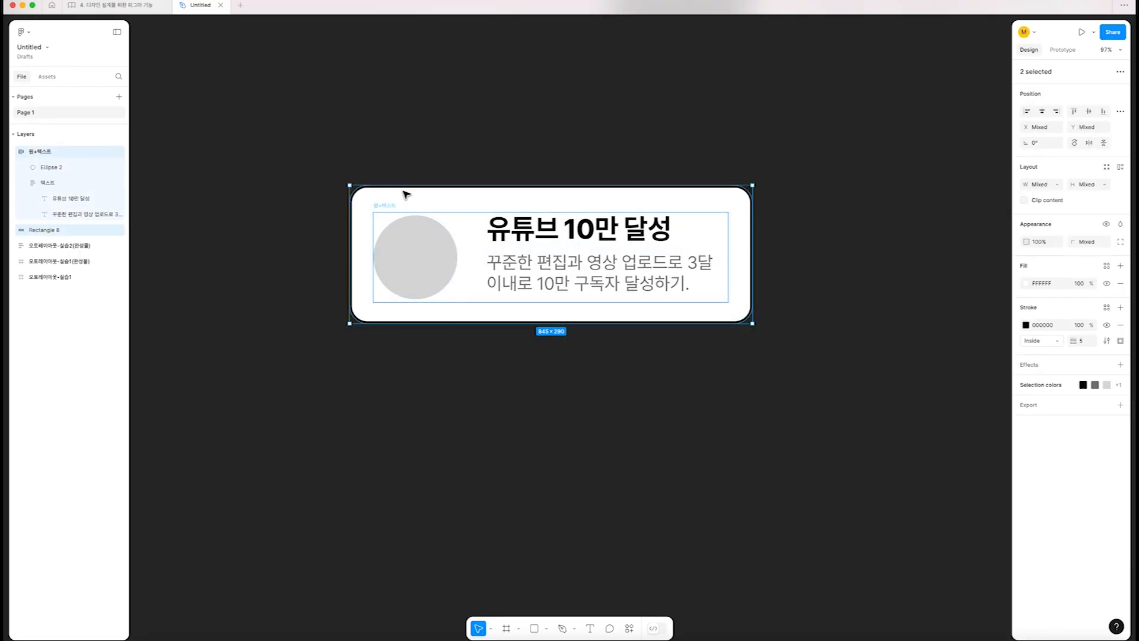
key("shift+a")
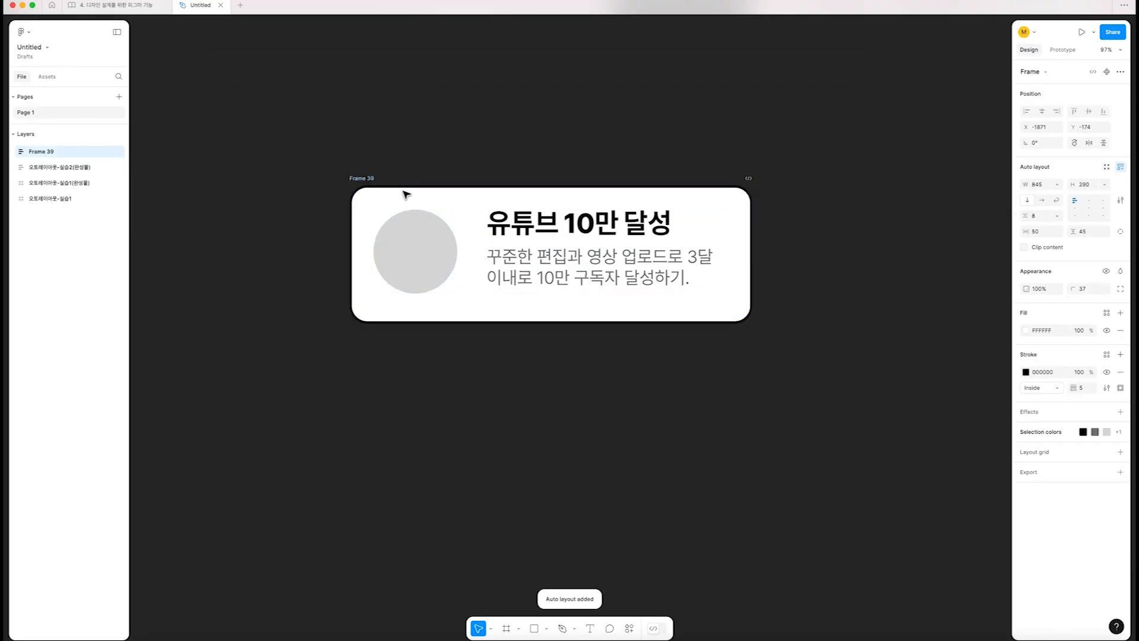
Examine the layer hierarchy inside the card's new outer frame, from 원+텍스트 down to the ellipse and 텍스트
left_click(14, 151)
left_click(22, 167)
left_click(22, 167)
left_click(30, 197)
left_click(33, 198)
left_click(41, 181)
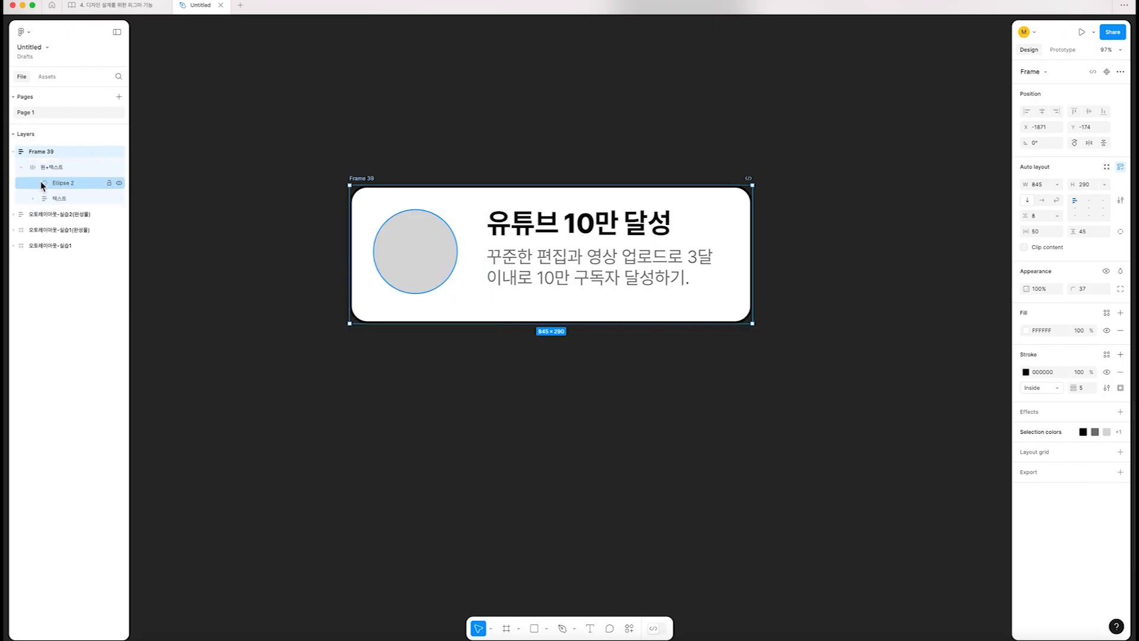
left_click(26, 169)
left_click(52, 197)
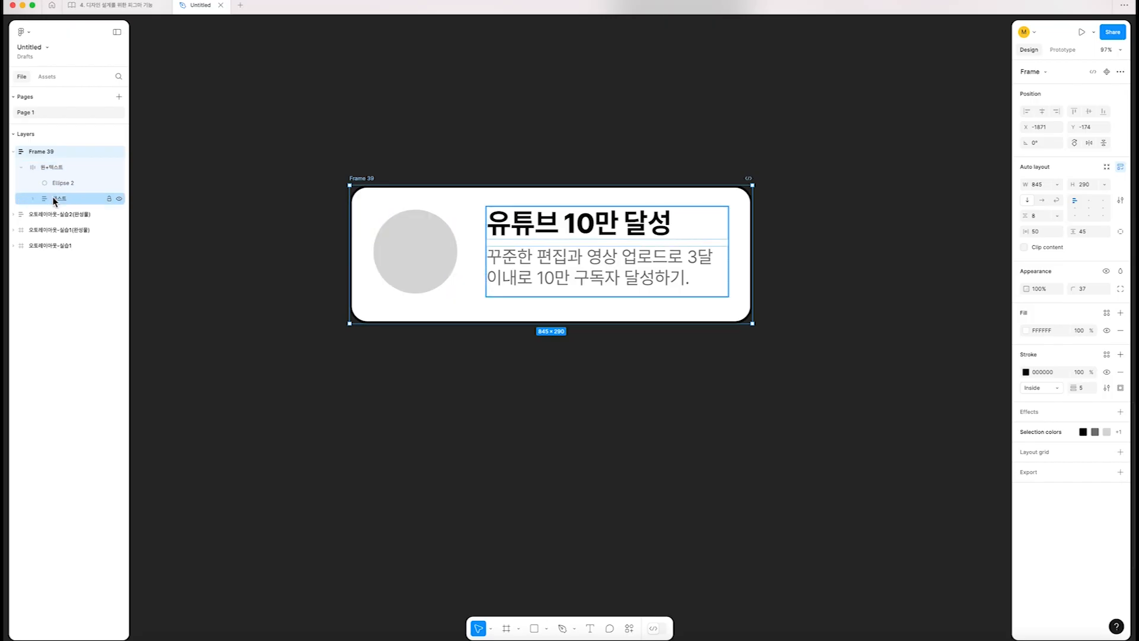
left_click(52, 182)
left_click(48, 168)
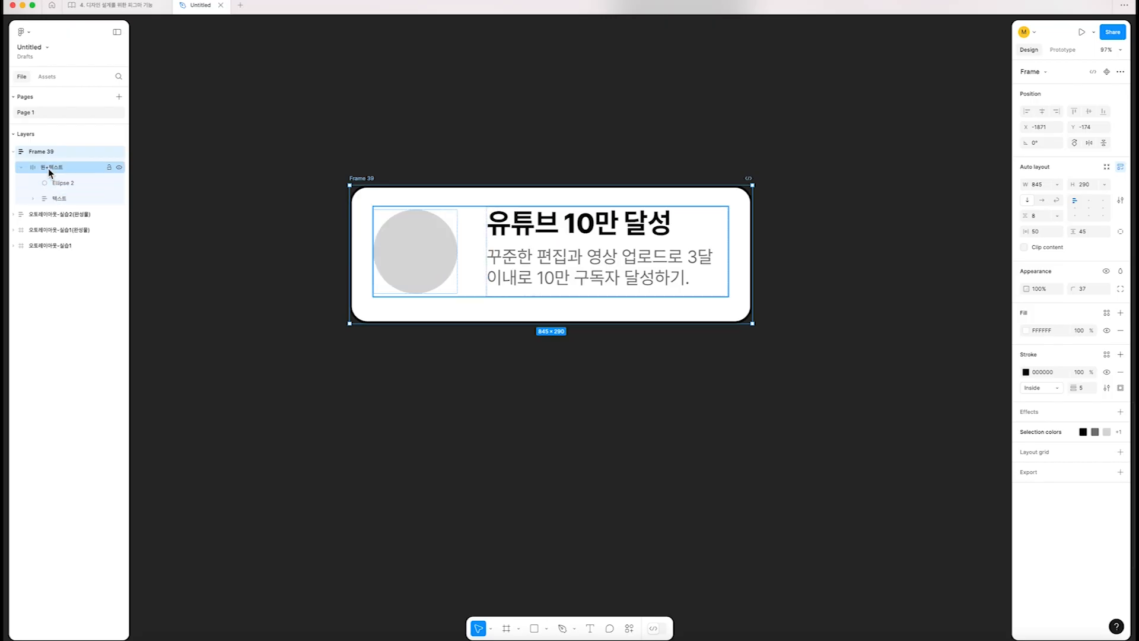
left_click(47, 155)
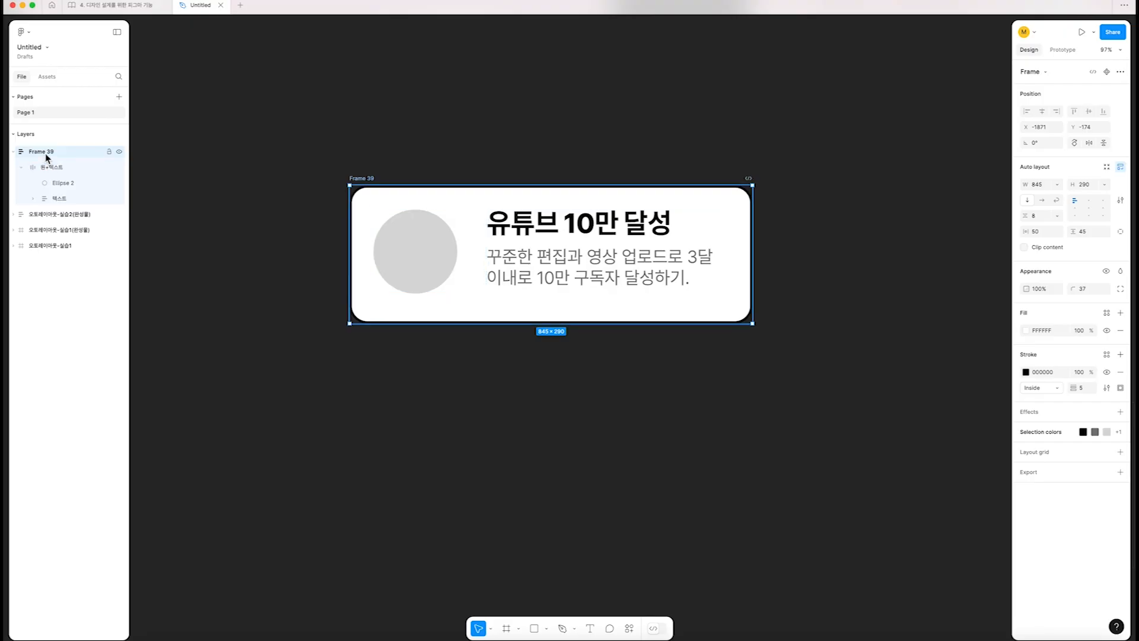
Rename the card's outer frame as 리스트 and align its contents to the left, vertically centred
double_click(41, 152)
type("리스트")
key("Return")
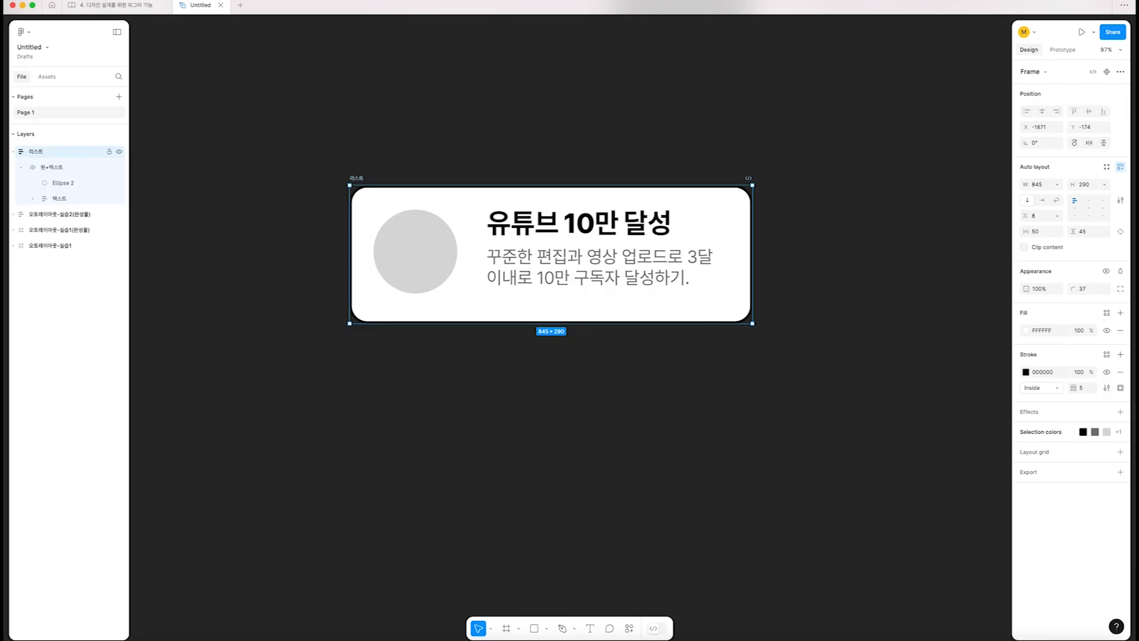
left_click(522, 237)
left_click(1075, 211)
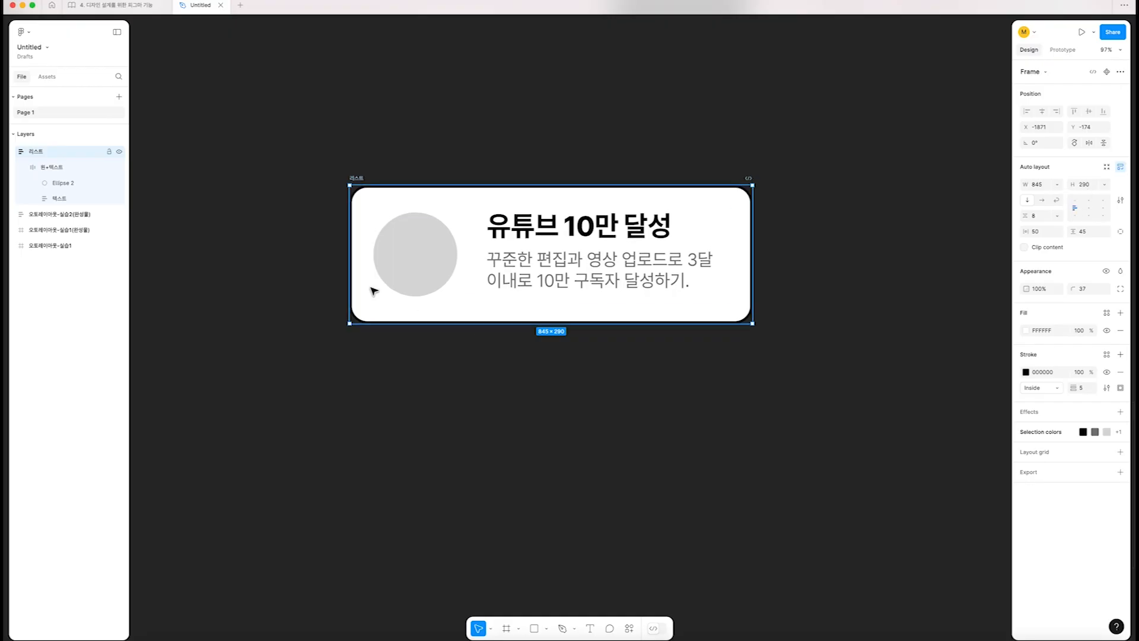
Check the layout settings of the first finished card and try widening the 리스트 card
left_click(313, 267)
scroll(312, 267, "down", 5)
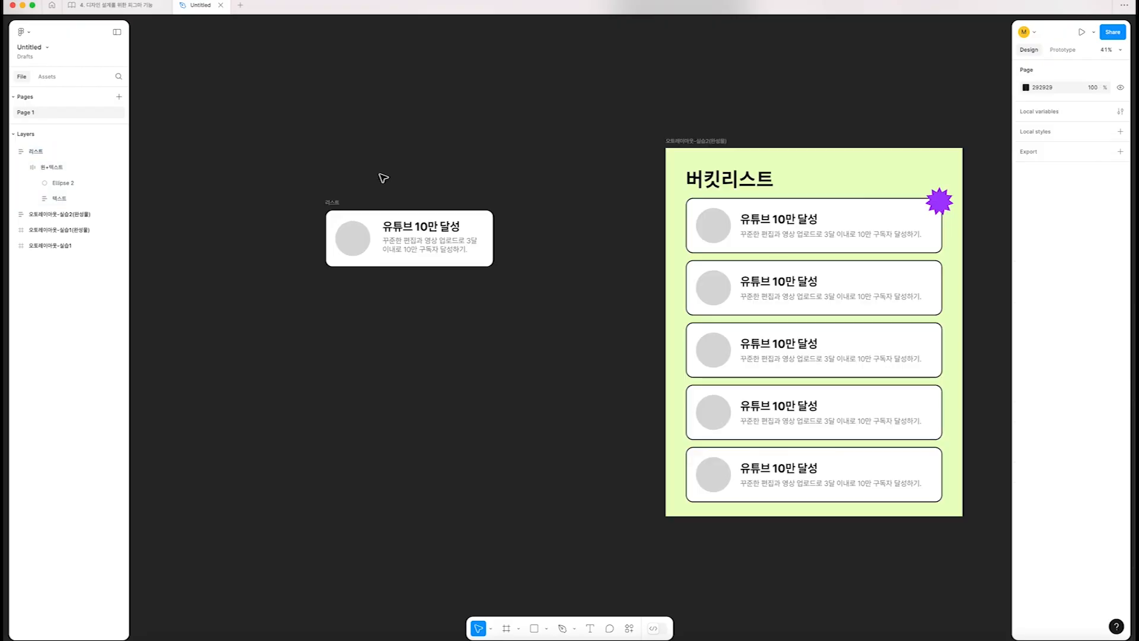
left_click(332, 202)
left_click(755, 248)
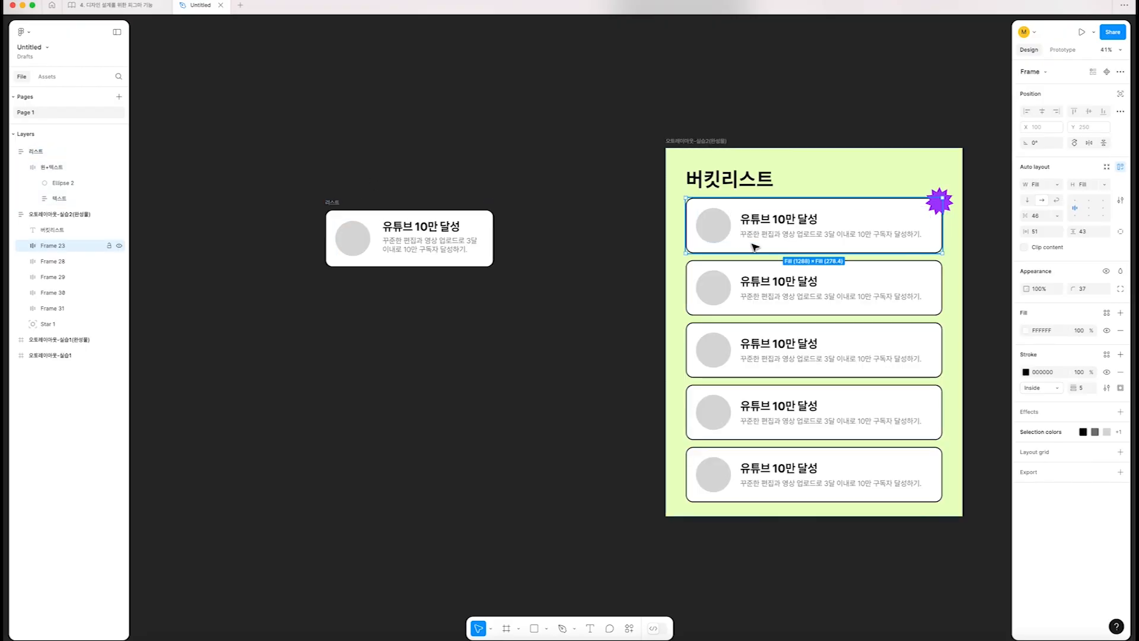
left_click(483, 239)
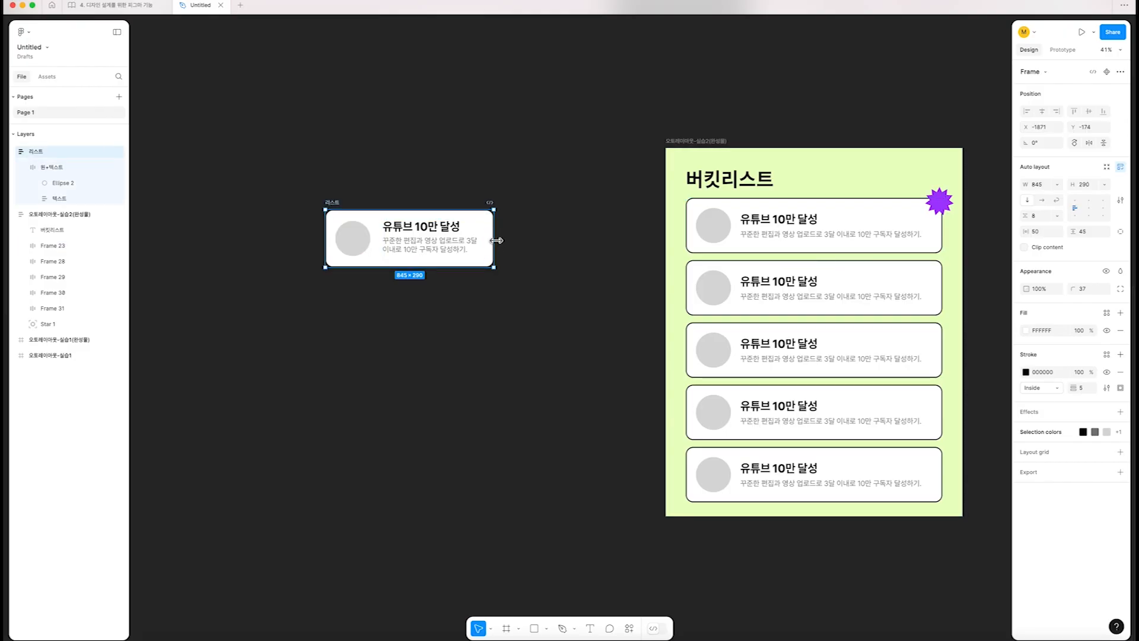
left_click_drag(495, 239, 598, 243)
double_click(598, 243)
Set the width of the 텍스트 frame inside the 리스트 card to Fill container
left_click(415, 241)
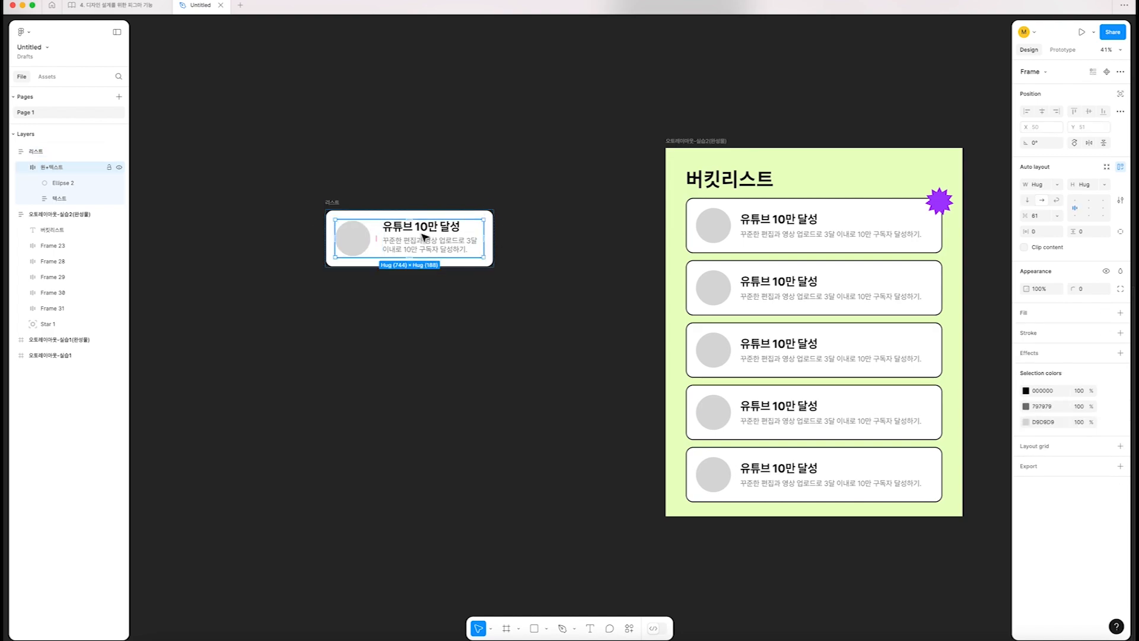
left_click(430, 249)
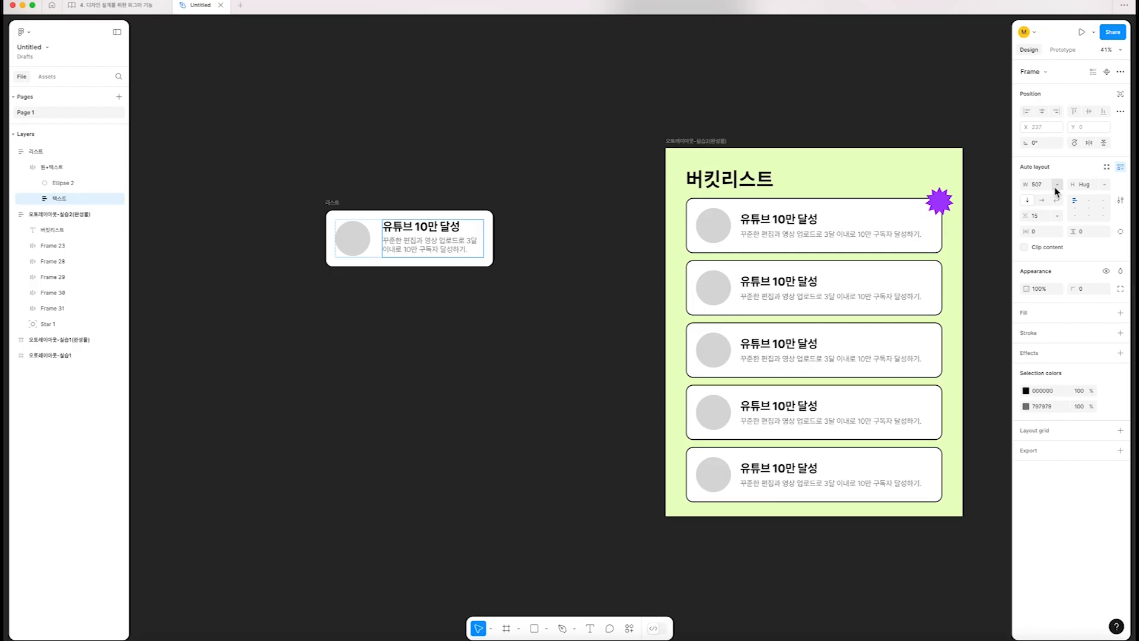
left_click(1056, 189)
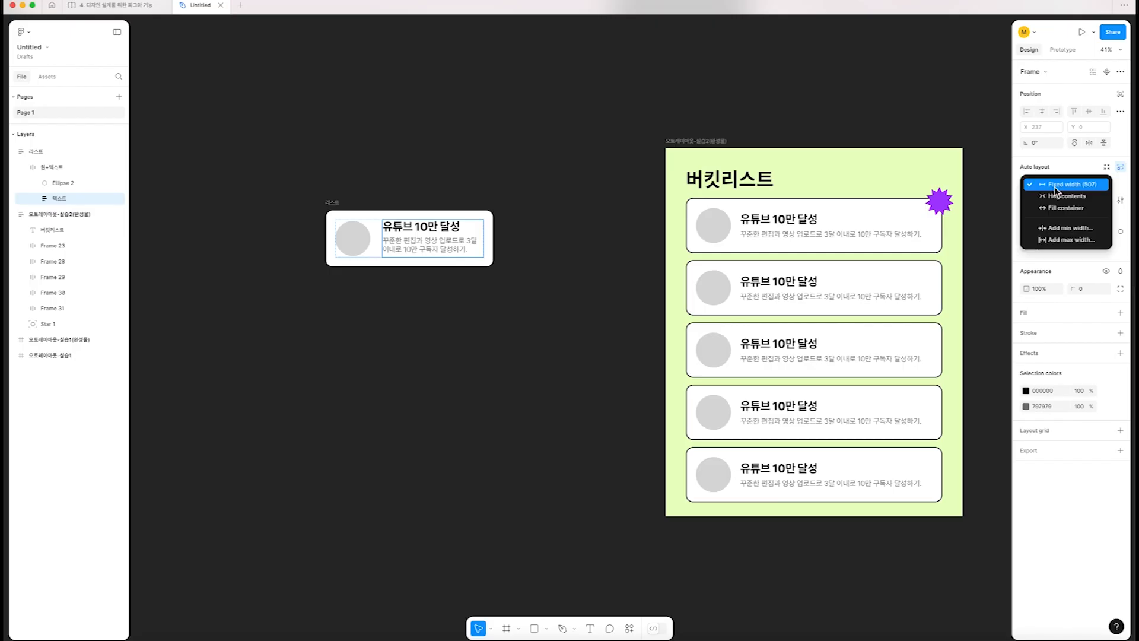
left_click(1059, 210)
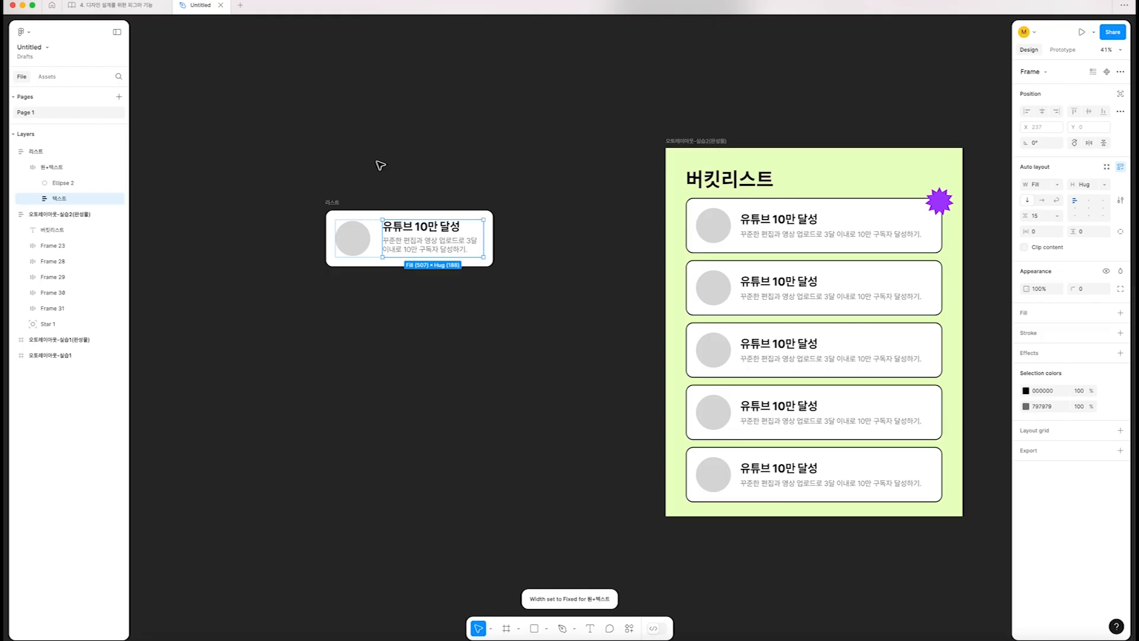
Try widening the 리스트 card to test how its text responds, and undo the resize
left_click(333, 203)
left_click_drag(493, 242, 606, 239)
key("super+z")
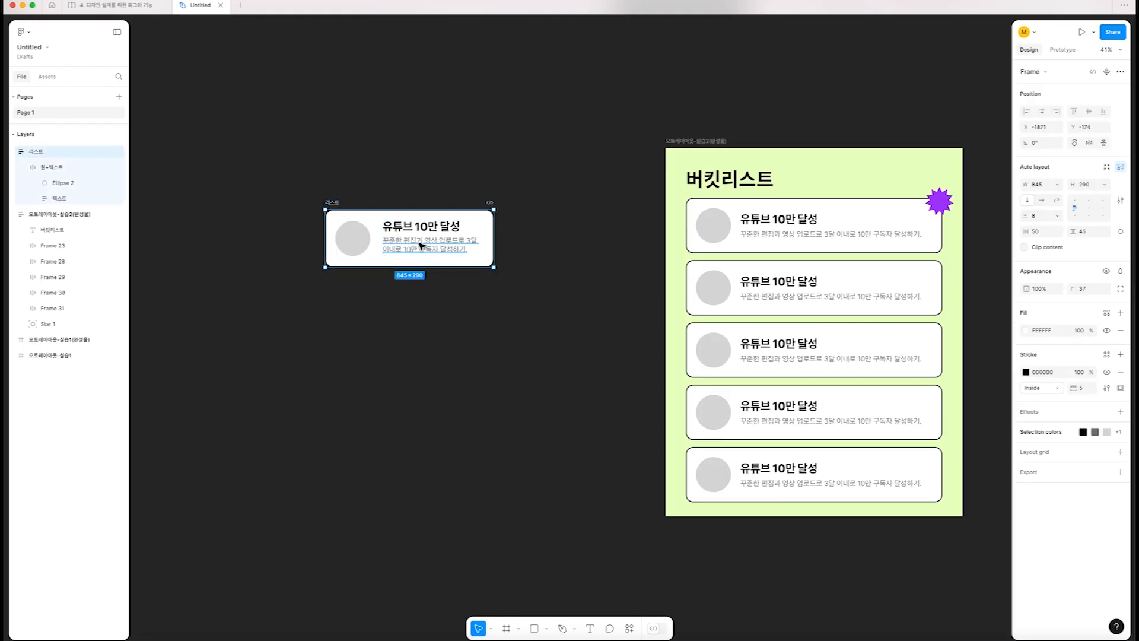
Set the width of the 원+텍스트 frame inside the 리스트 card to Fill container
left_click(422, 246)
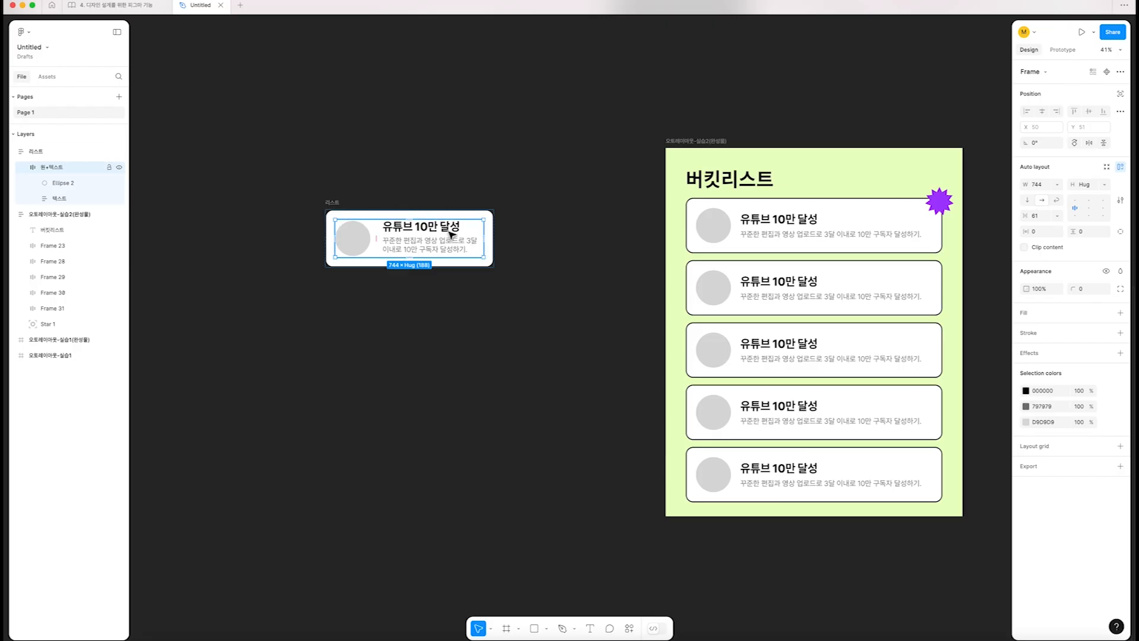
left_click(1056, 184)
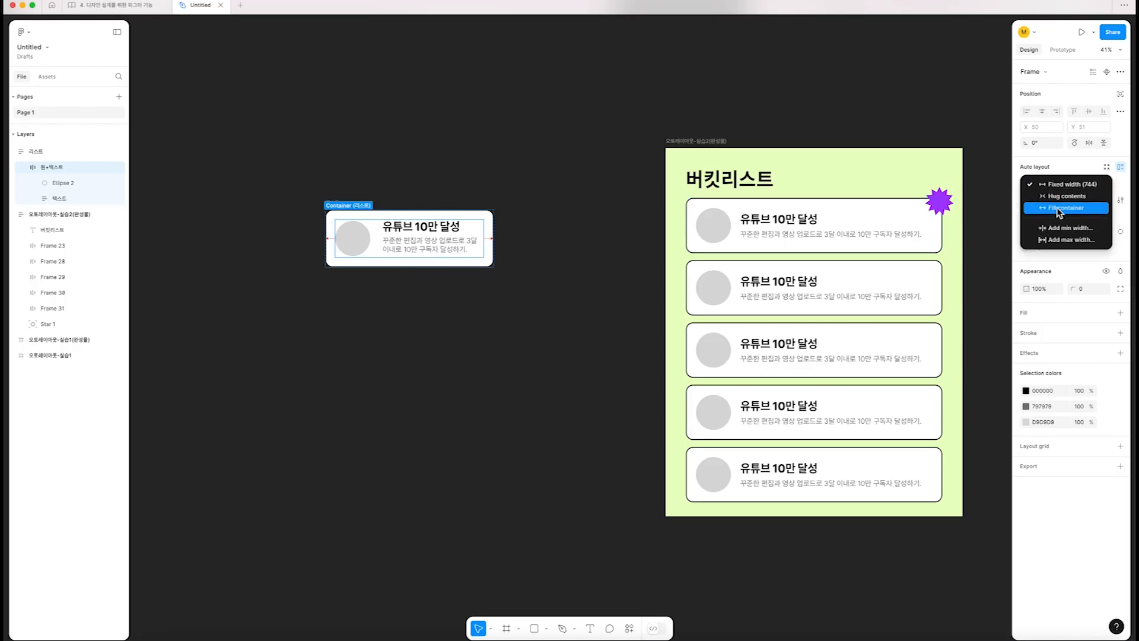
left_click(1056, 206)
left_click(506, 333)
Try widening the 리스트 card to about 1512 to test its filled contents, and undo the resize
left_click(448, 230)
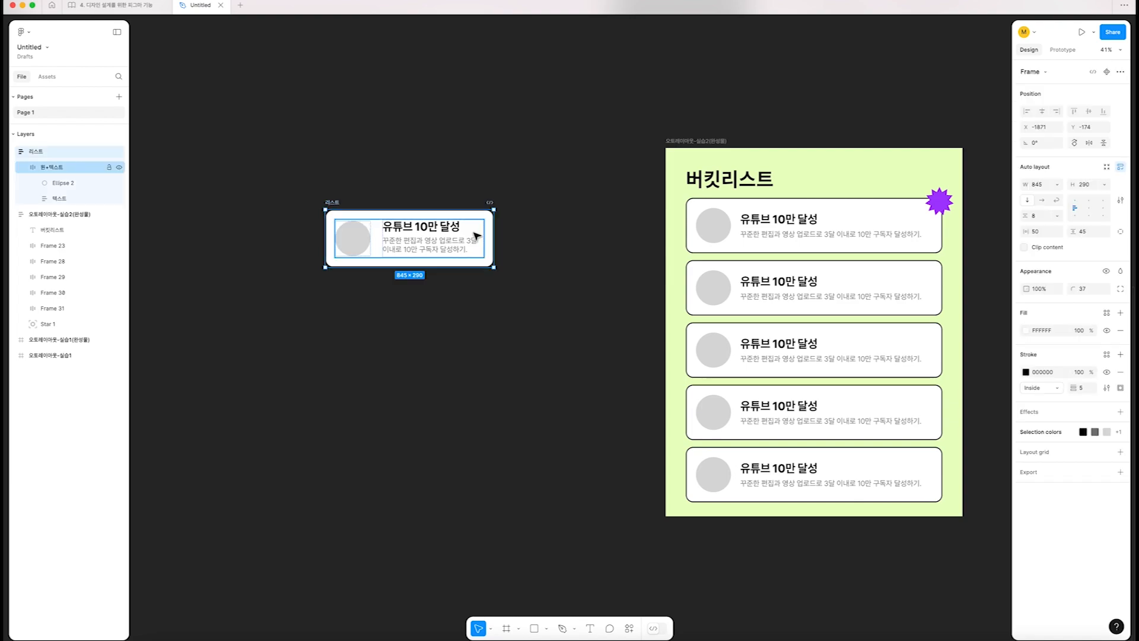
left_click_drag(491, 231, 627, 244)
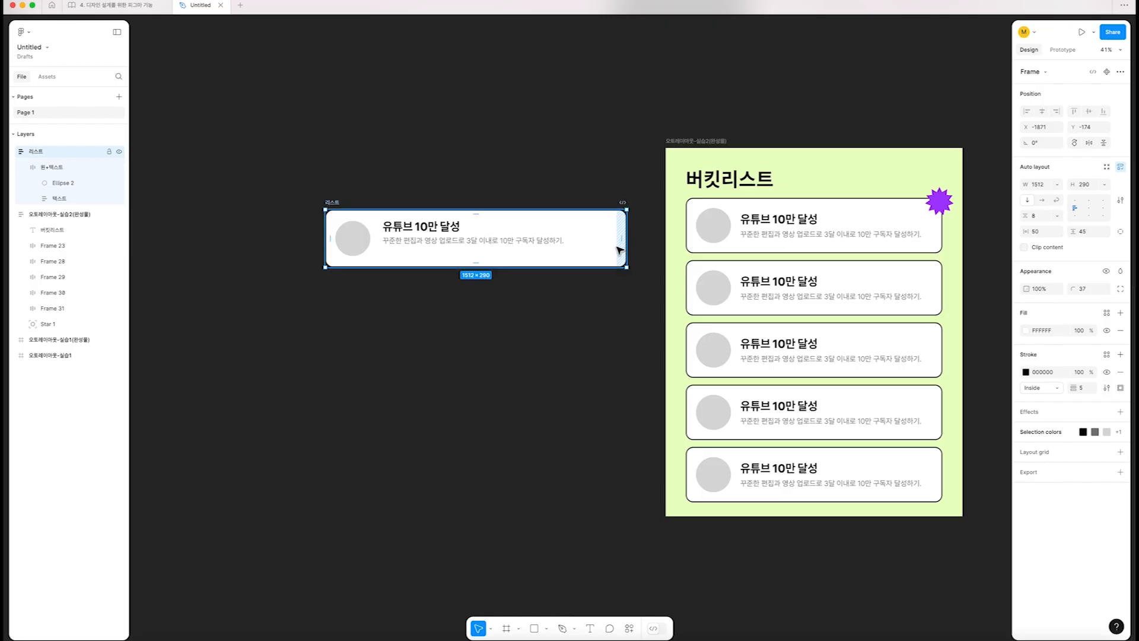
key("super+z")
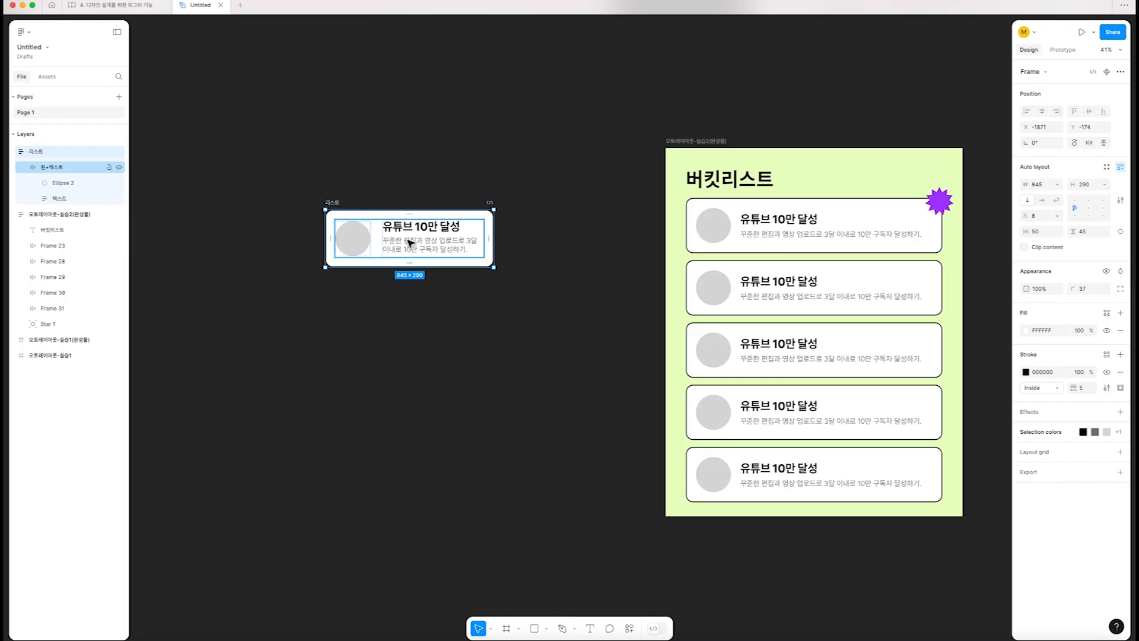
Check the 원+텍스트 frame's sizing and widen the 리스트 card to about 1569
left_click(410, 242)
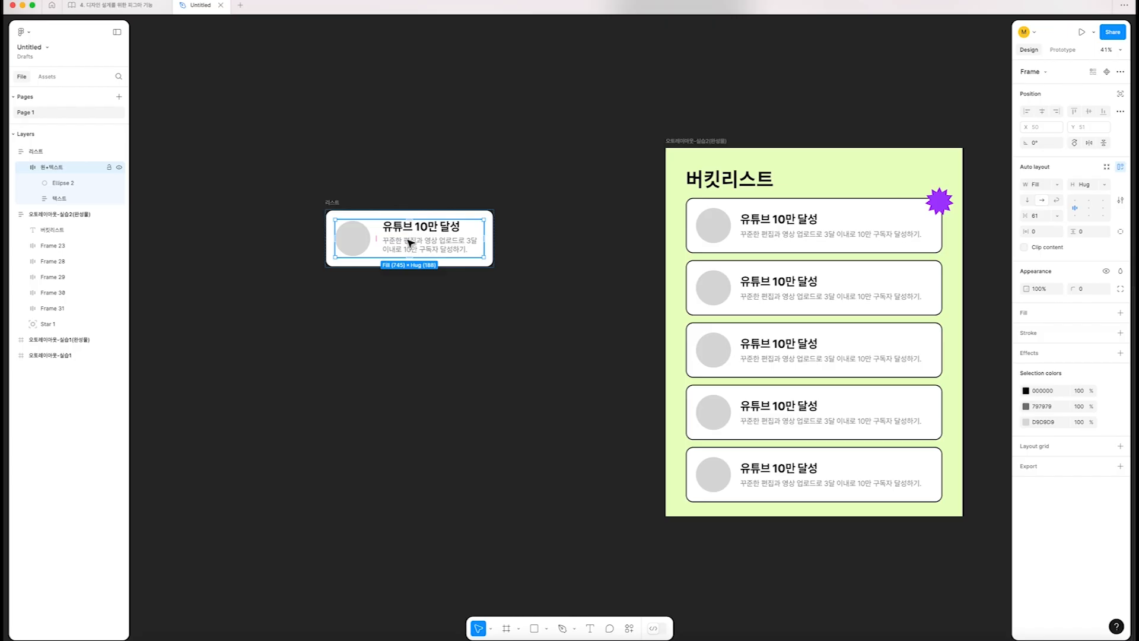
left_click(332, 203)
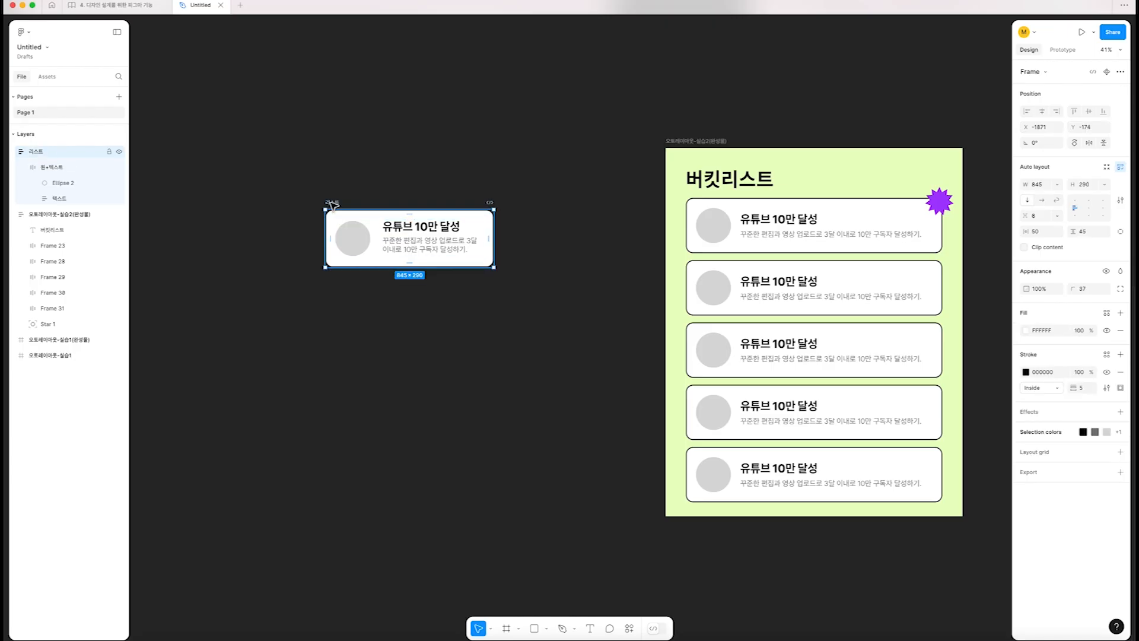
left_click_drag(493, 238, 638, 240)
scroll(580, 179, "up", 3)
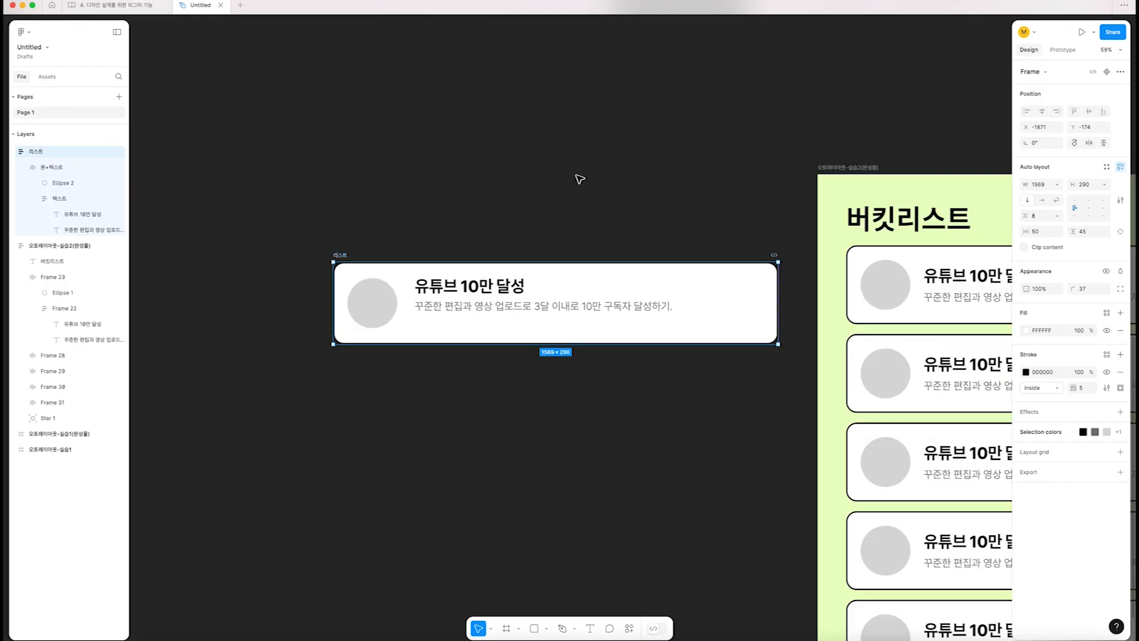
Examine the layout settings of the 원+텍스트 and 텍스트 frames and of the title and description texts inside them
left_click(462, 295)
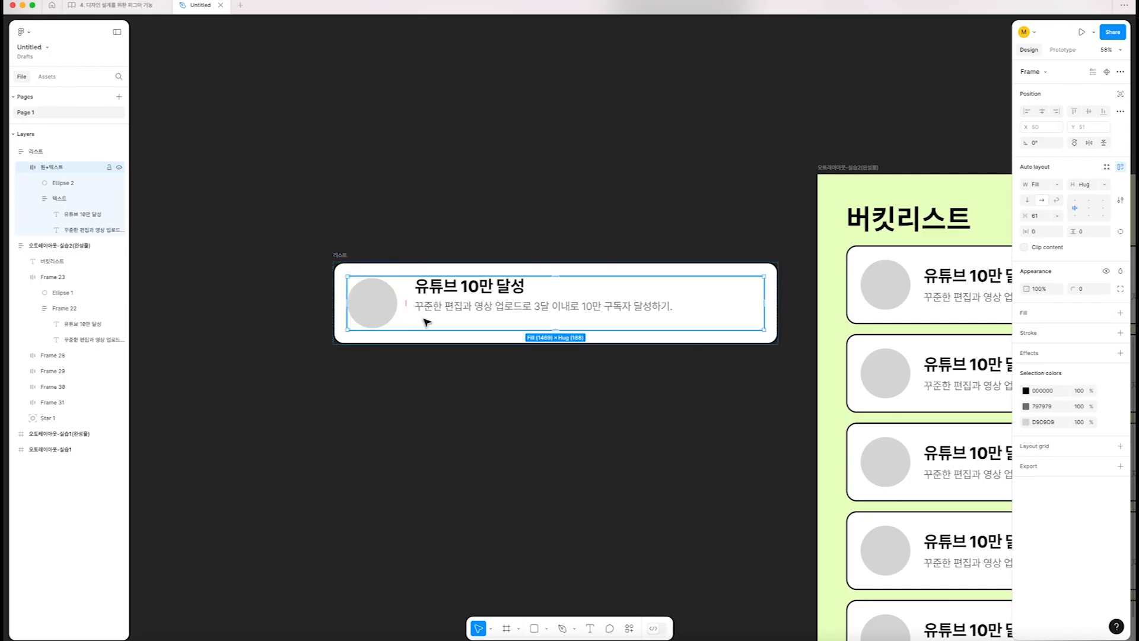
left_click(468, 288)
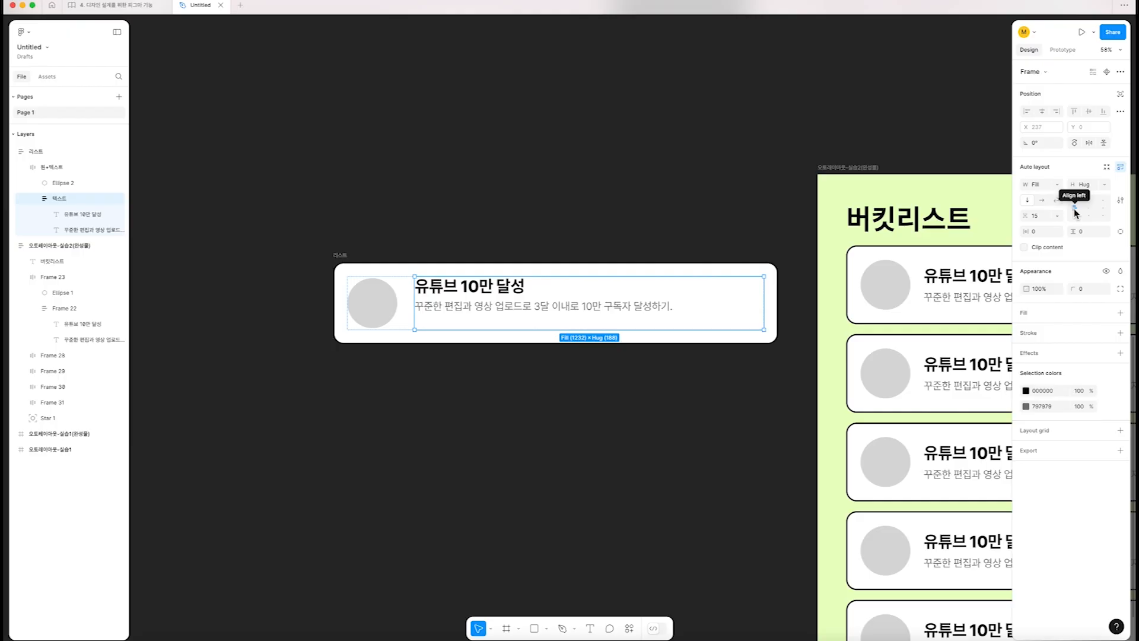
left_click(474, 291)
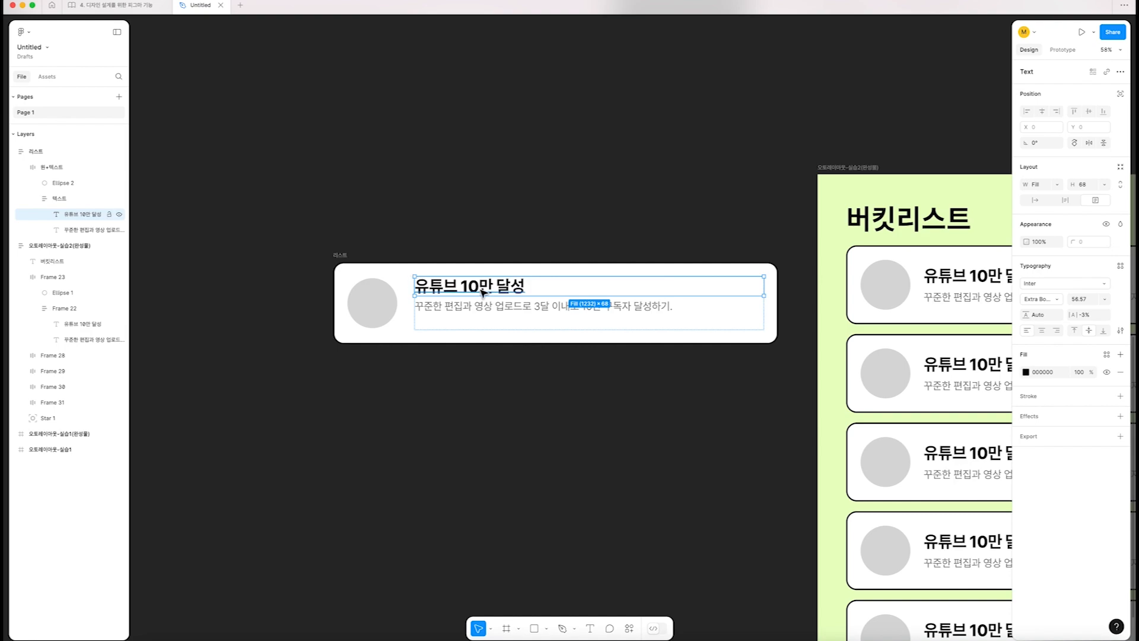
left_click(479, 309)
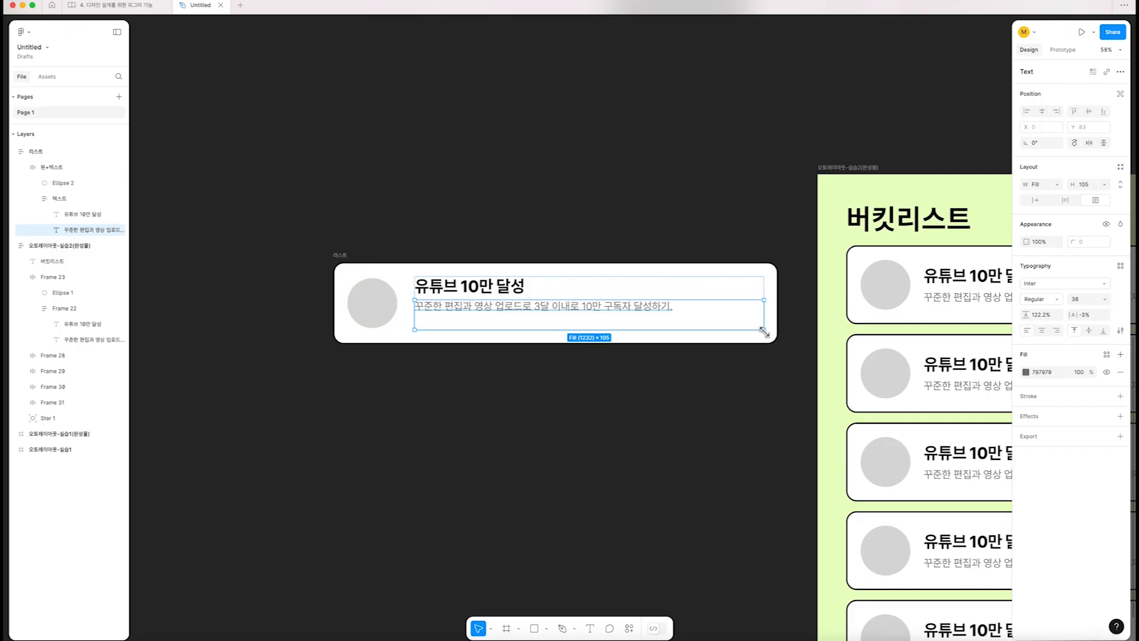
Delete the closing period of the card's description text and retype it
double_click(607, 311)
left_click(607, 310)
key("super+a")
key("Right")
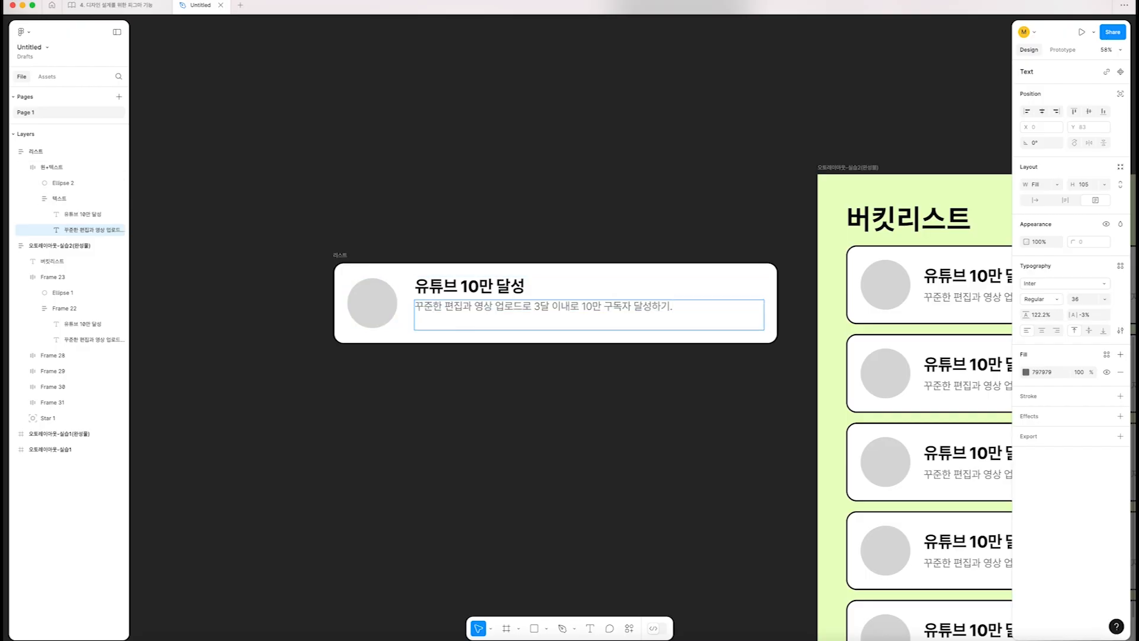
key("BackSpace")
type(".")
key("Escape")
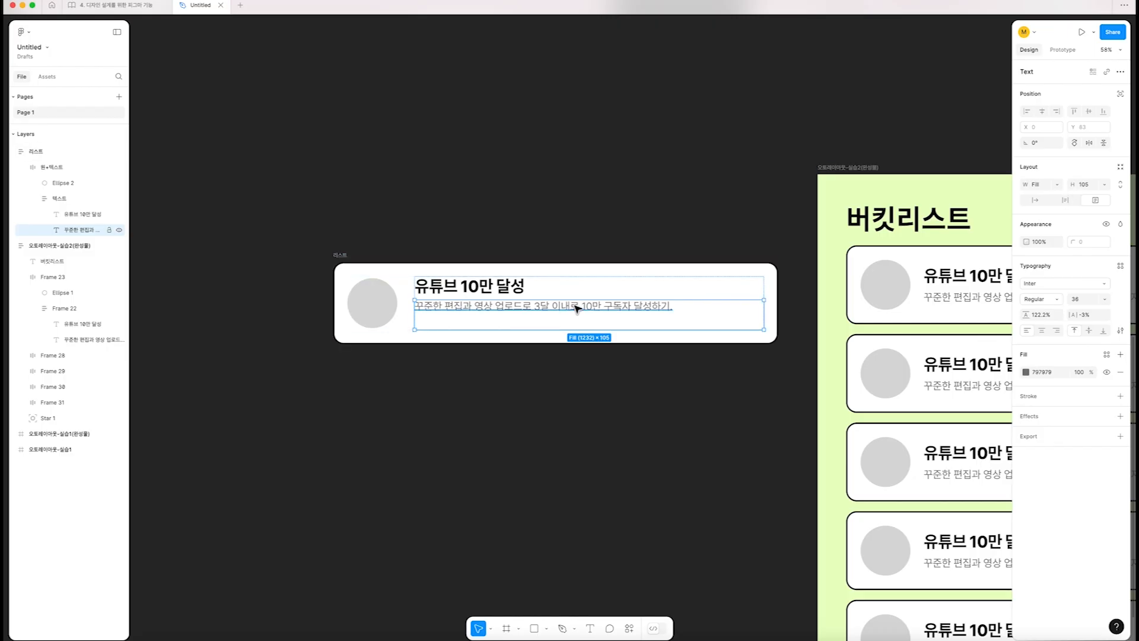
Try Hug contents and Fill container as the description text's height, undoing each change
left_click(1106, 185)
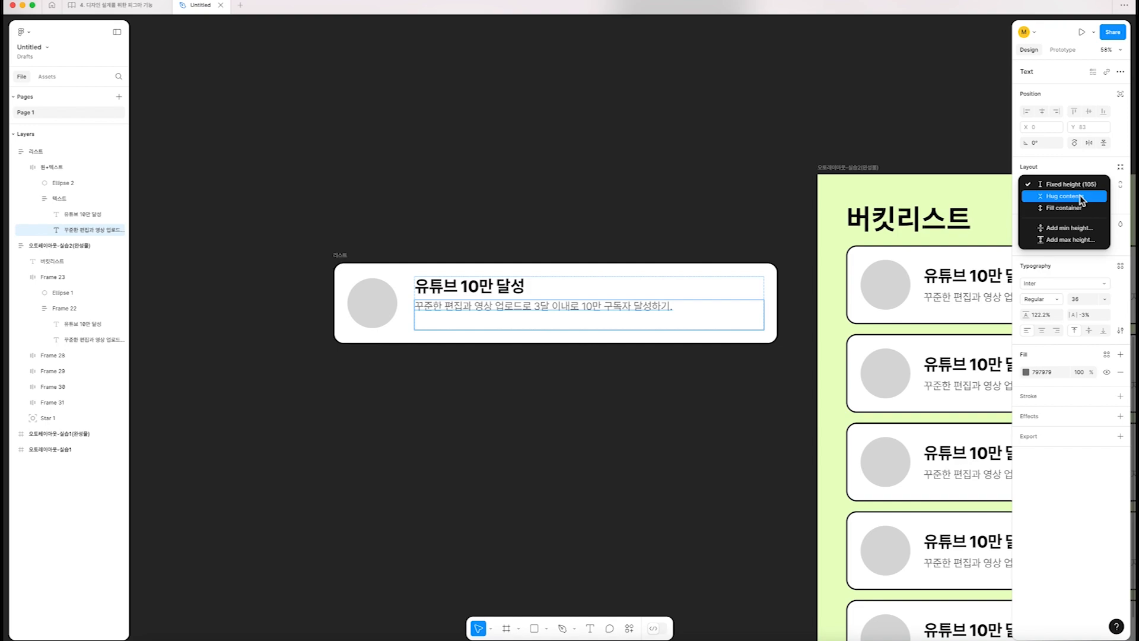
left_click(1081, 197)
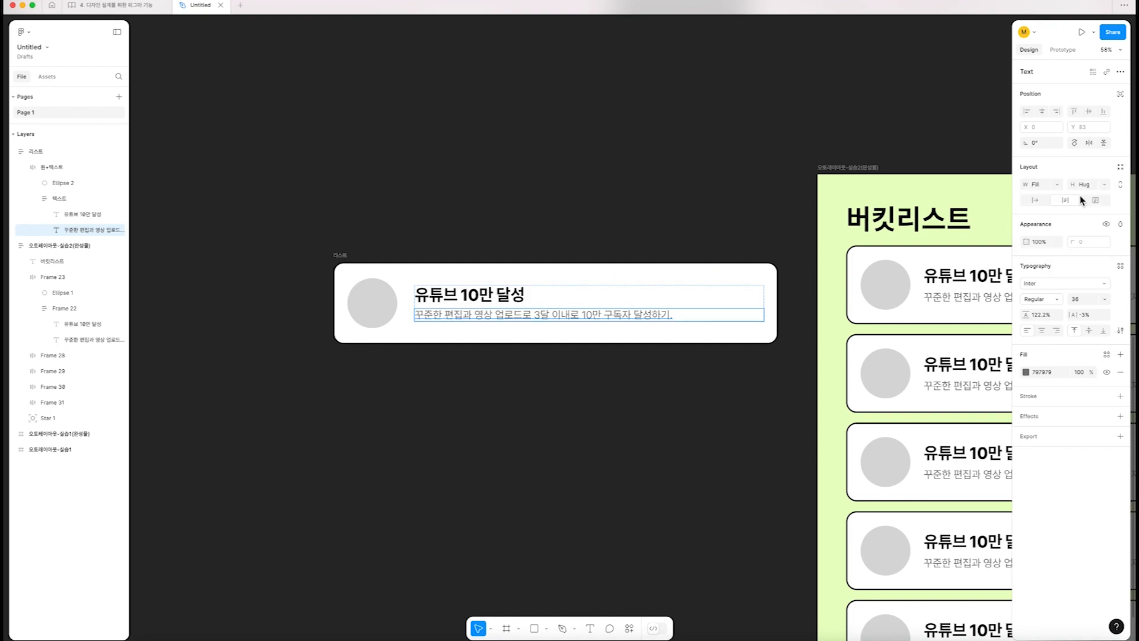
left_click(1105, 185)
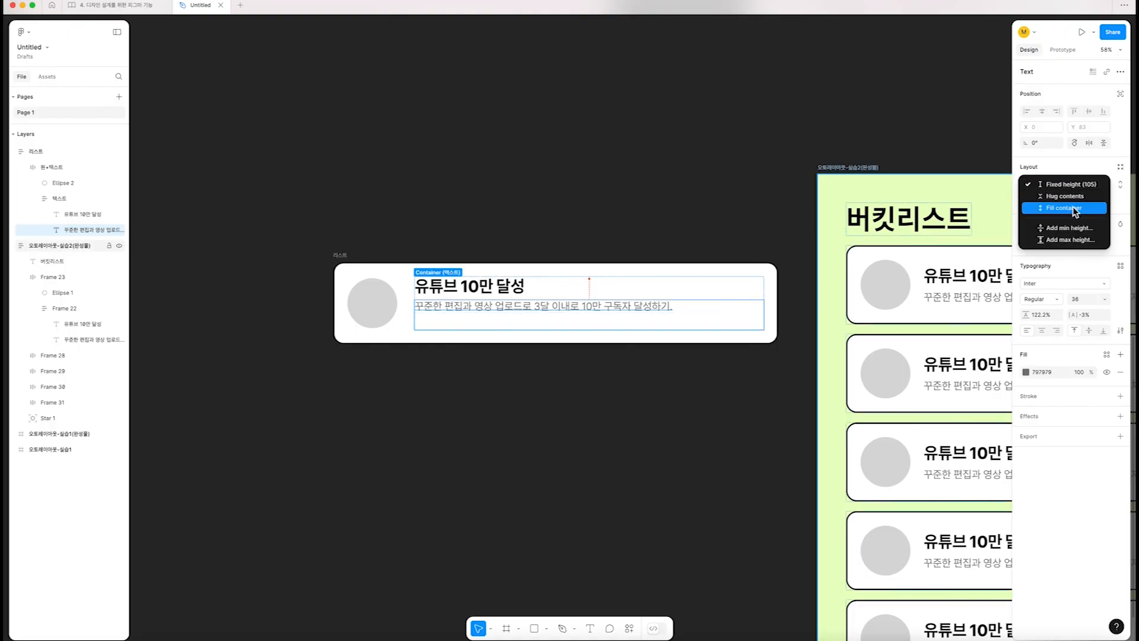
left_click(1073, 206)
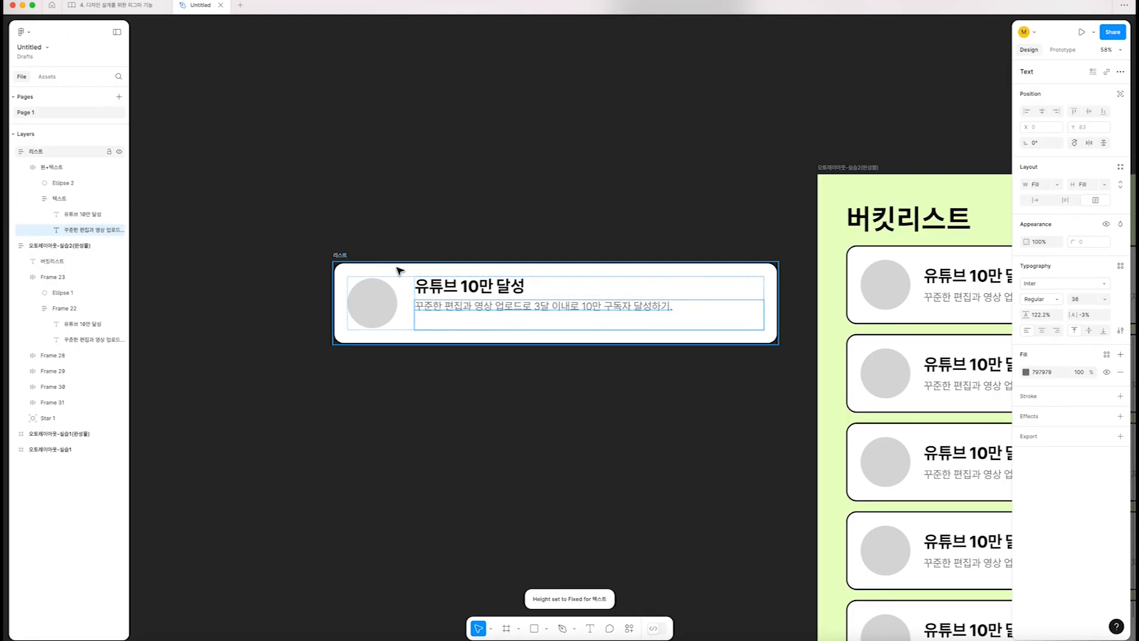
key("super+z")
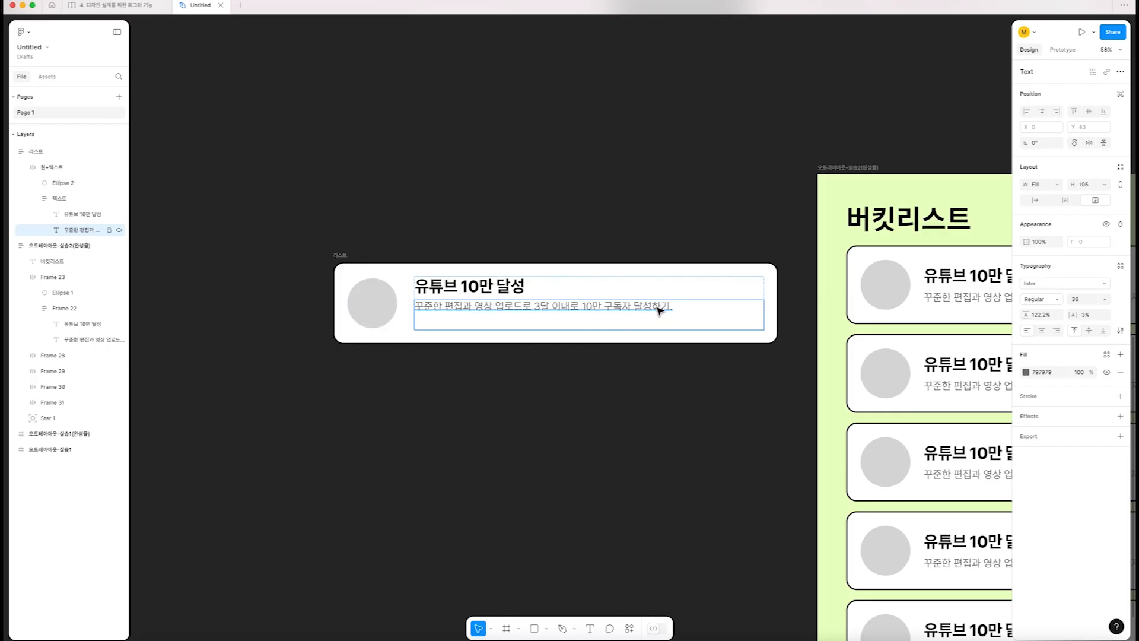
Set the height of the description text in the 리스트 card to Hug contents
double_click(648, 309)
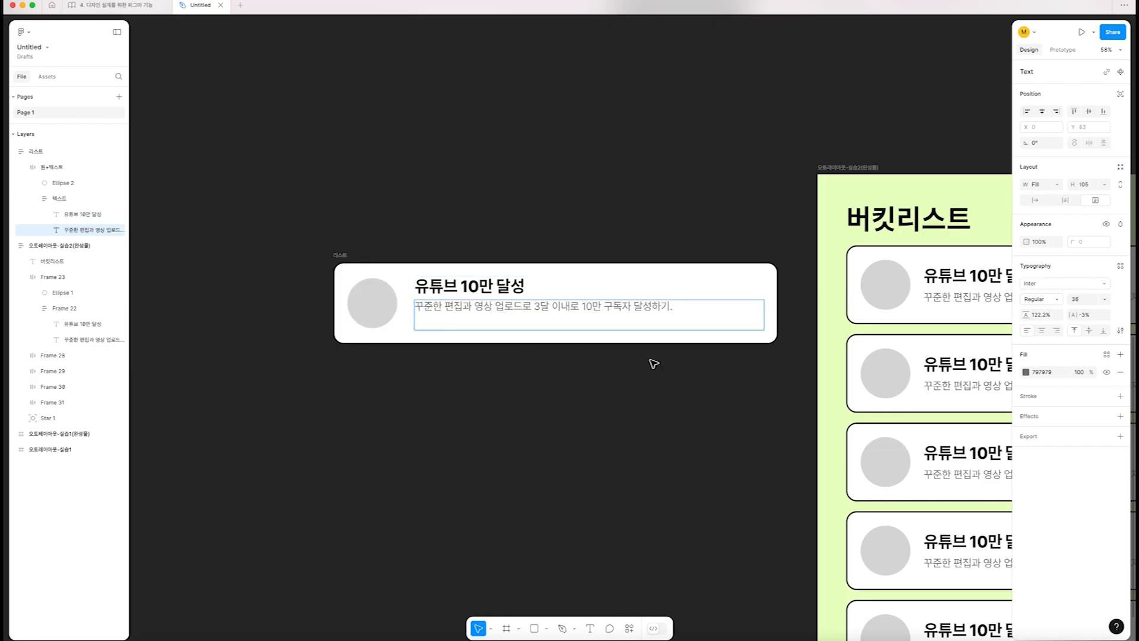
left_click(1105, 185)
left_click(1063, 197)
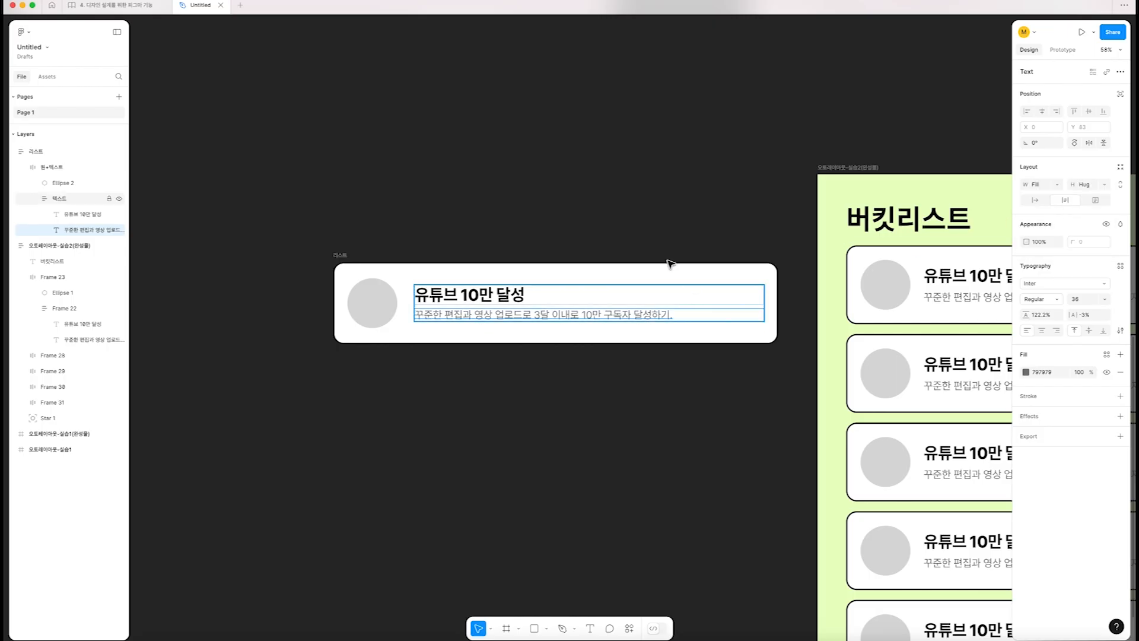
left_click(588, 190)
Try narrowing the 리스트 card to about 1398, undo it, and increase the card's left padding to 71
left_click(422, 264)
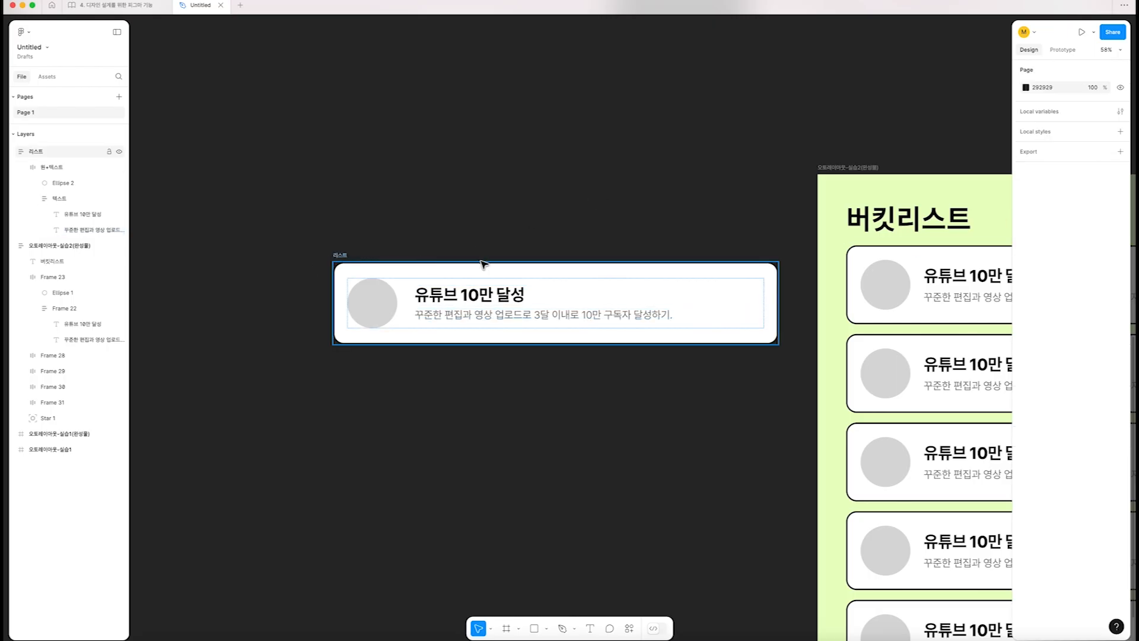
left_click_drag(774, 301, 730, 326)
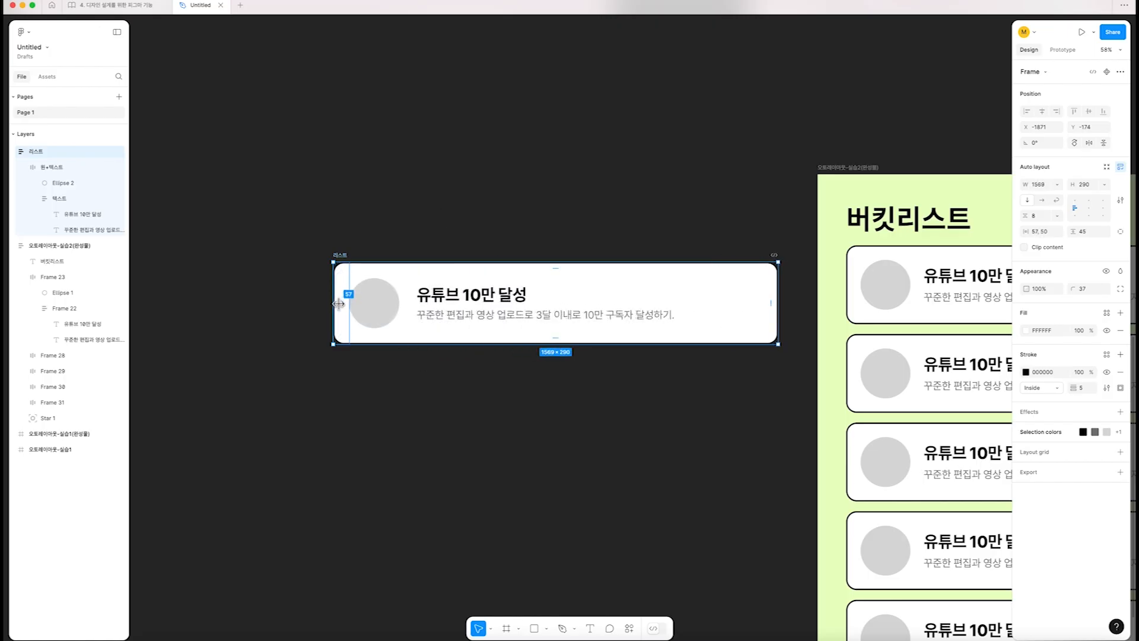
mouse_move(339, 304)
left_mouse_down()
mouse_move(356, 304)
mouse_move(343, 306)
left_mouse_up()
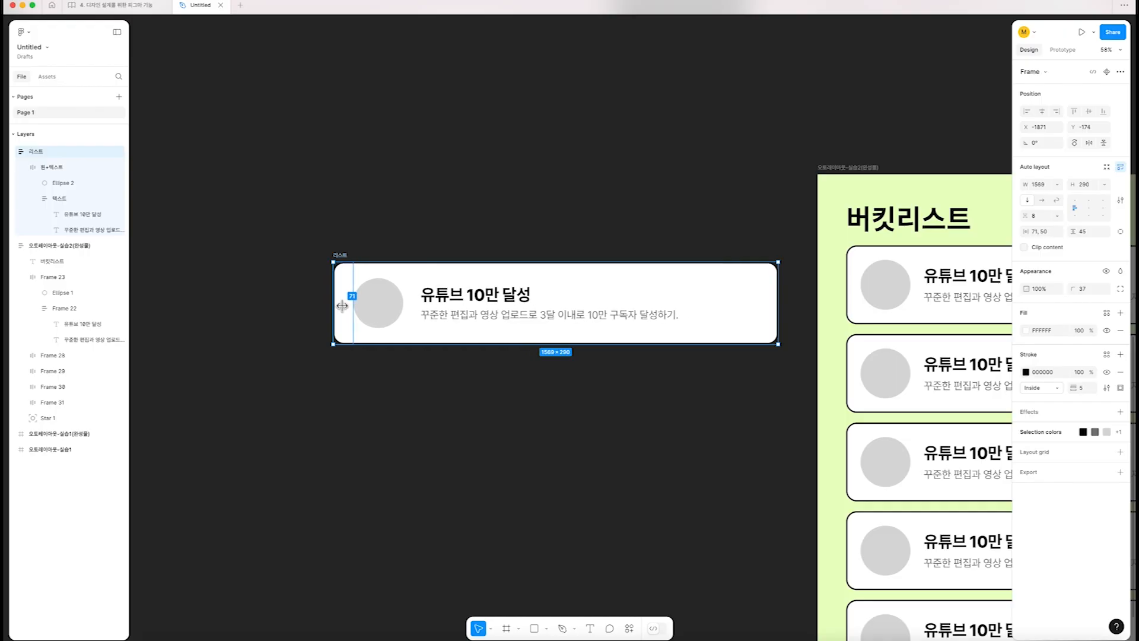
left_click(372, 391)
Try adjusting the 리스트 card's bottom padding and undo the adjustment
scroll(386, 393, "down", 2)
left_click_drag(403, 392, 416, 365)
left_click(358, 246)
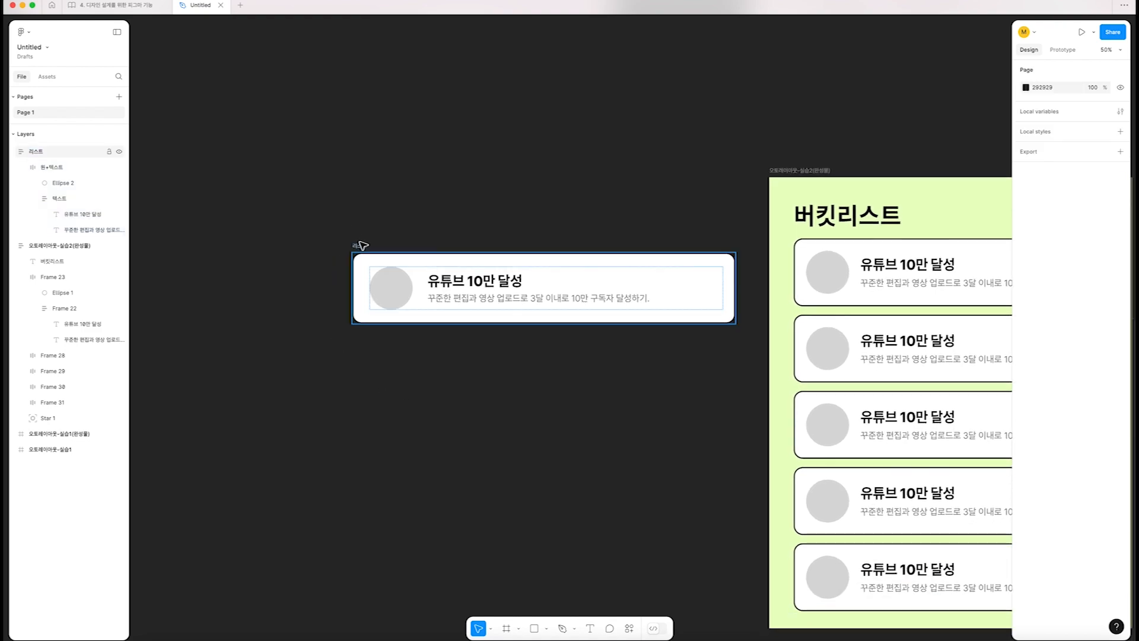
left_click_drag(529, 322, 529, 309)
key("ctrl+z")
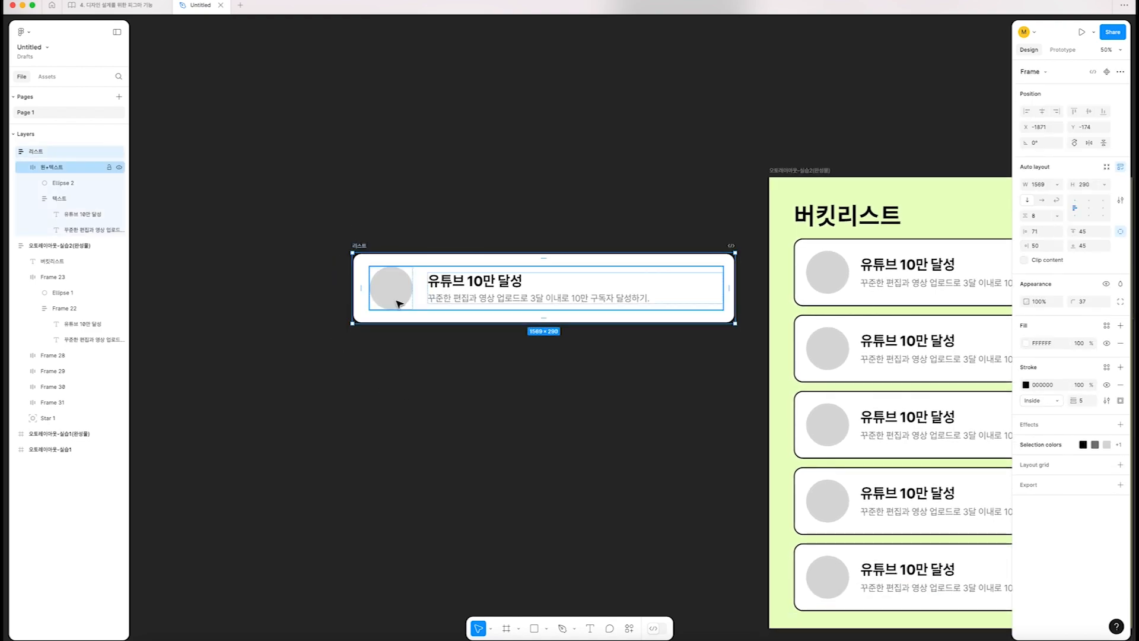
Duplicate the 리스트 card directly below the original with a gap of 80
left_click_drag(399, 292, 394, 265)
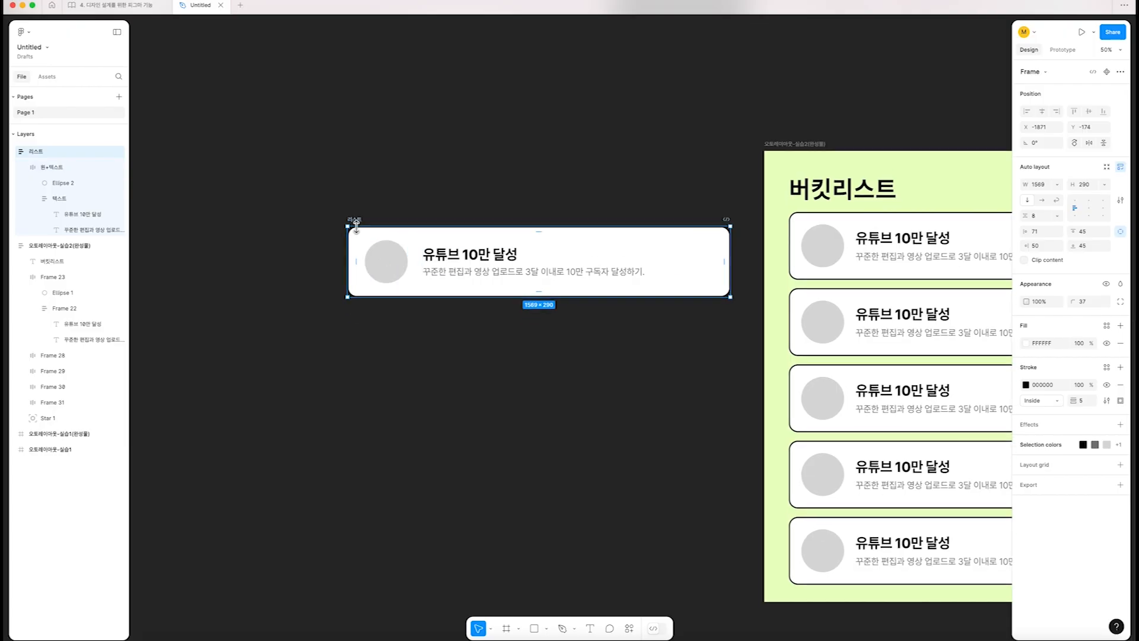
left_click_drag(360, 219, 362, 309)
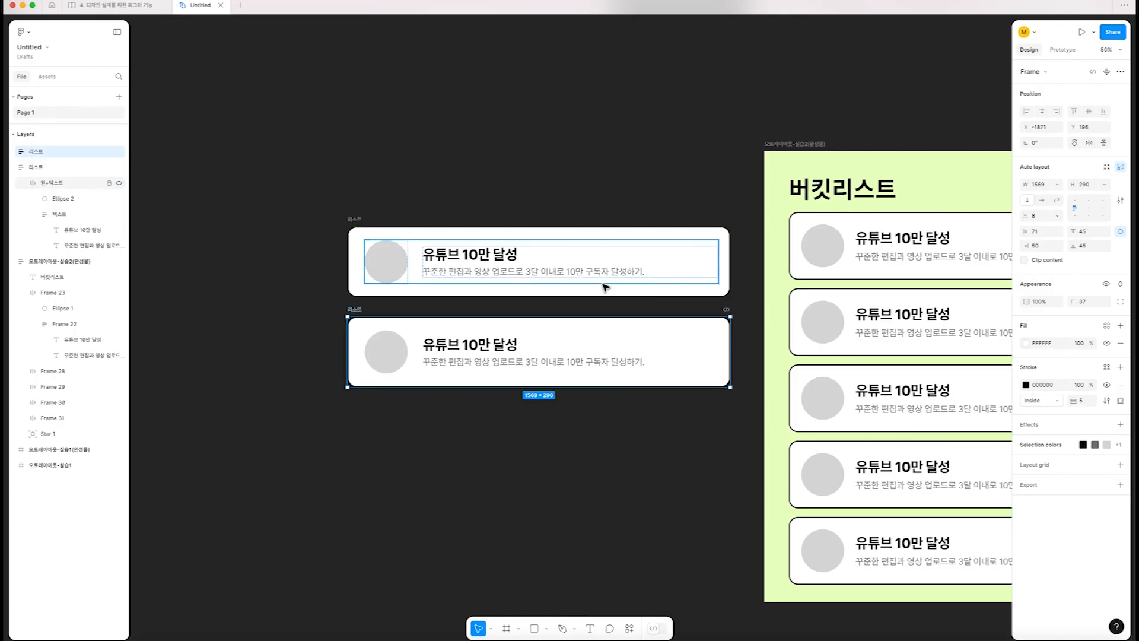
Wrap both 리스트 cards in a vertical auto layout frame and rename it 전체 프레임
left_click_drag(336, 186, 734, 423)
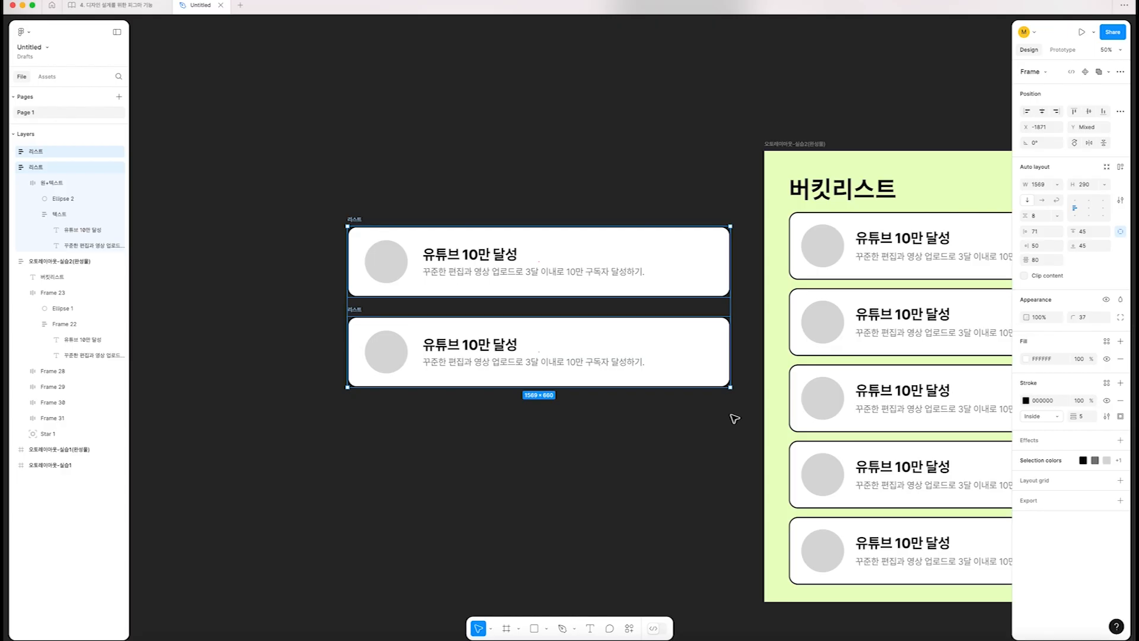
key("shift+a")
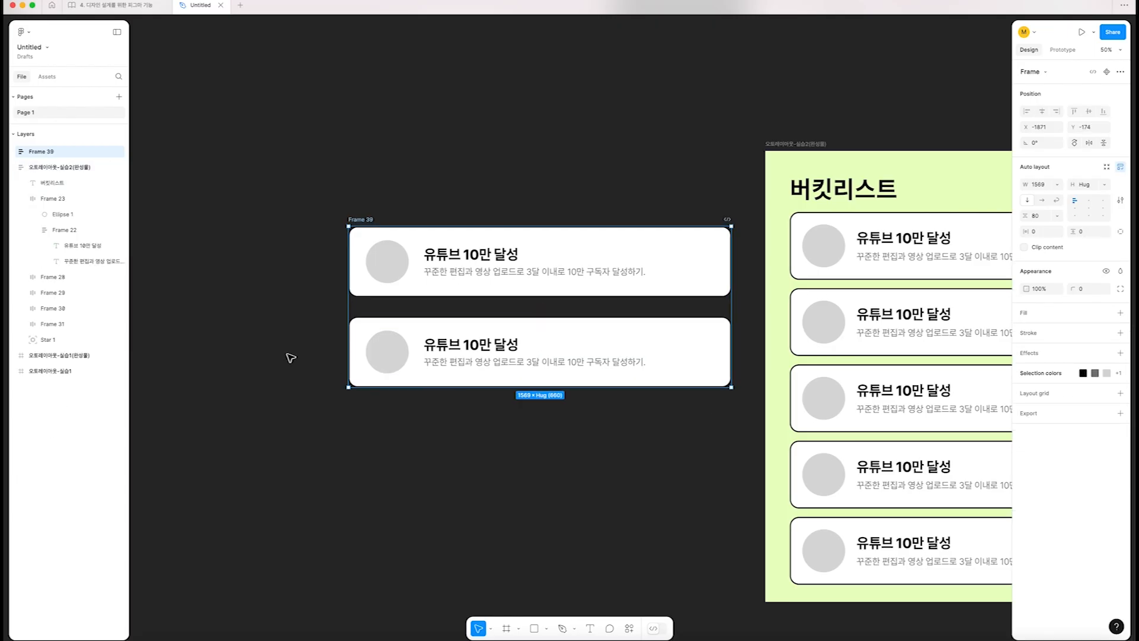
double_click(44, 151)
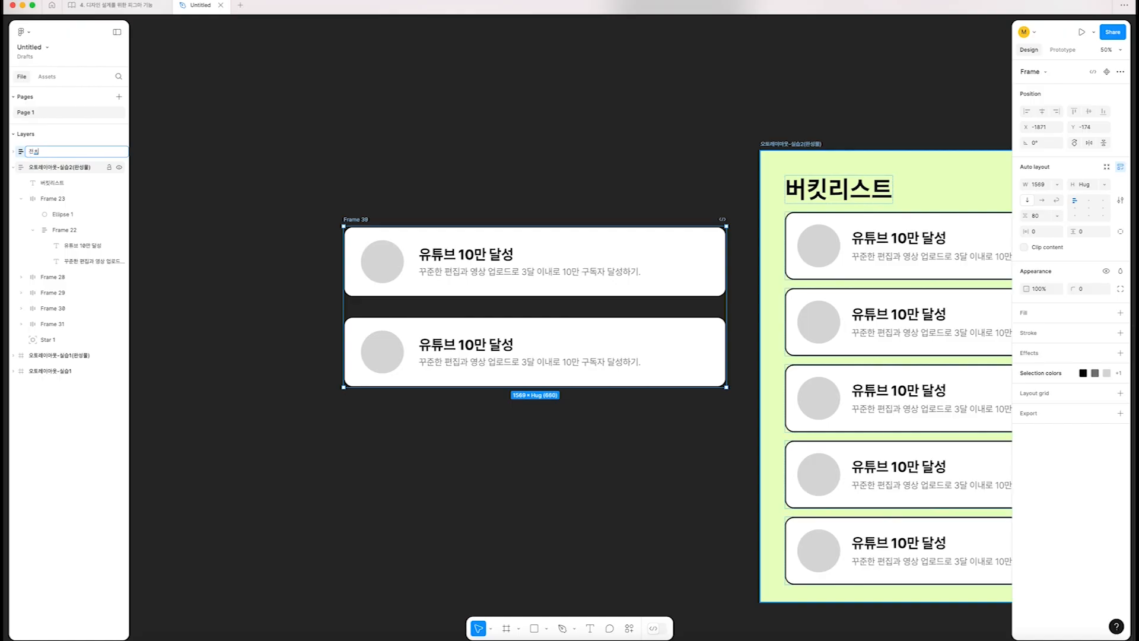
key("Return")
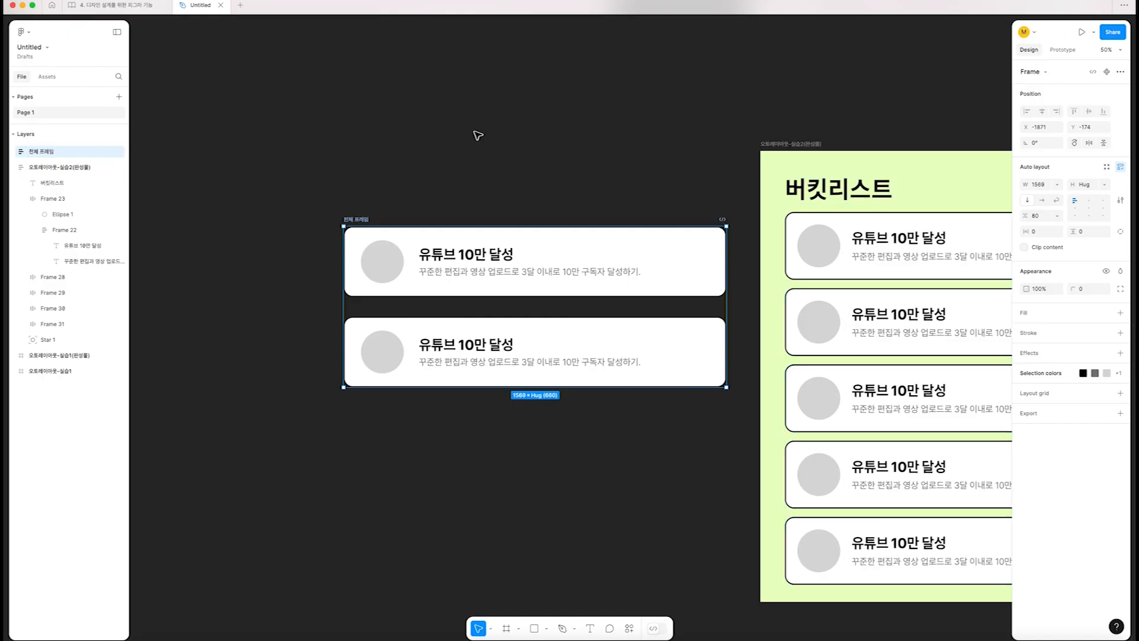
Duplicate the second 리스트 card three times inside 전체 프레임 to make five cards
left_click(521, 326)
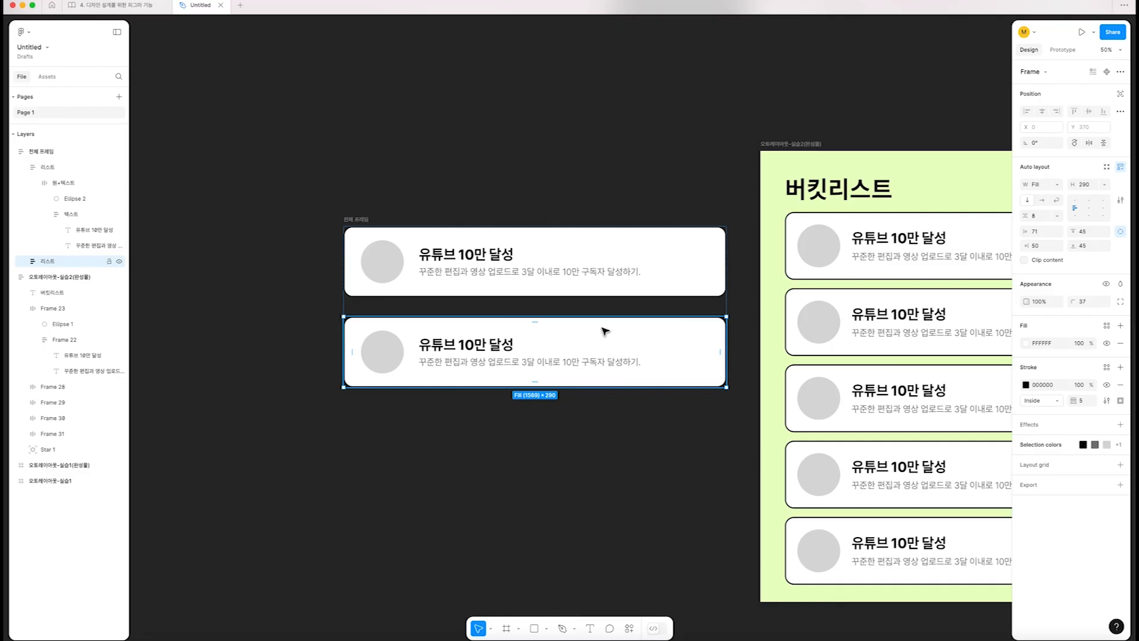
key("super+d")
key("super+d")
key("super+d")
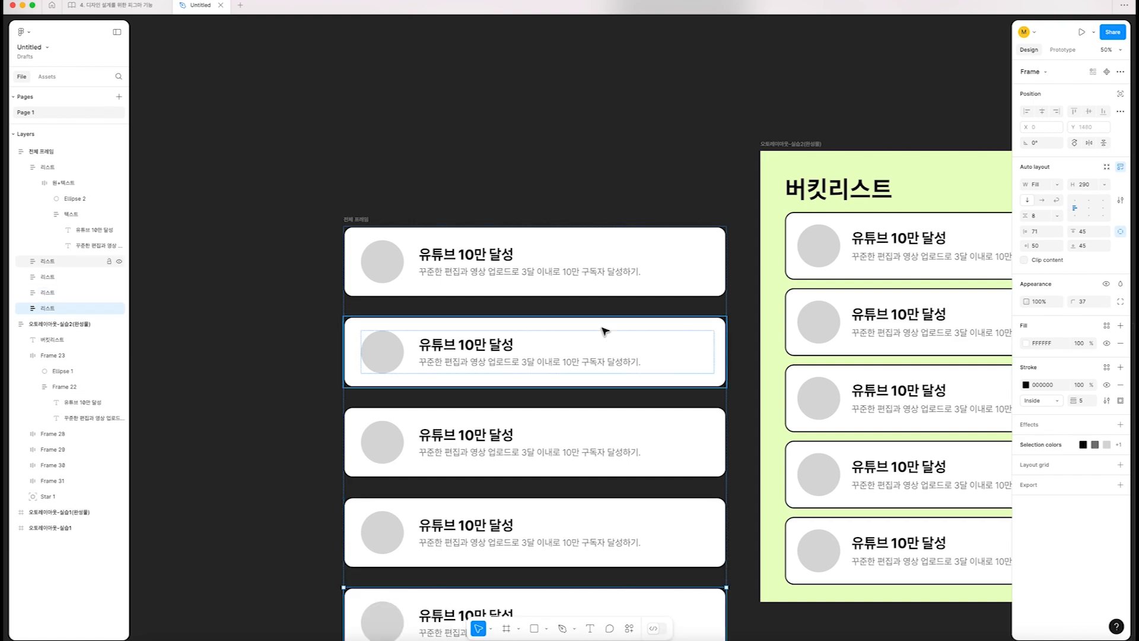
Move 전체 프레임 away from the finished example to about X -2512, Y -483
scroll(447, 174, "down", 2)
scroll(428, 175, "left", 2)
left_click_drag(441, 222, 316, 162)
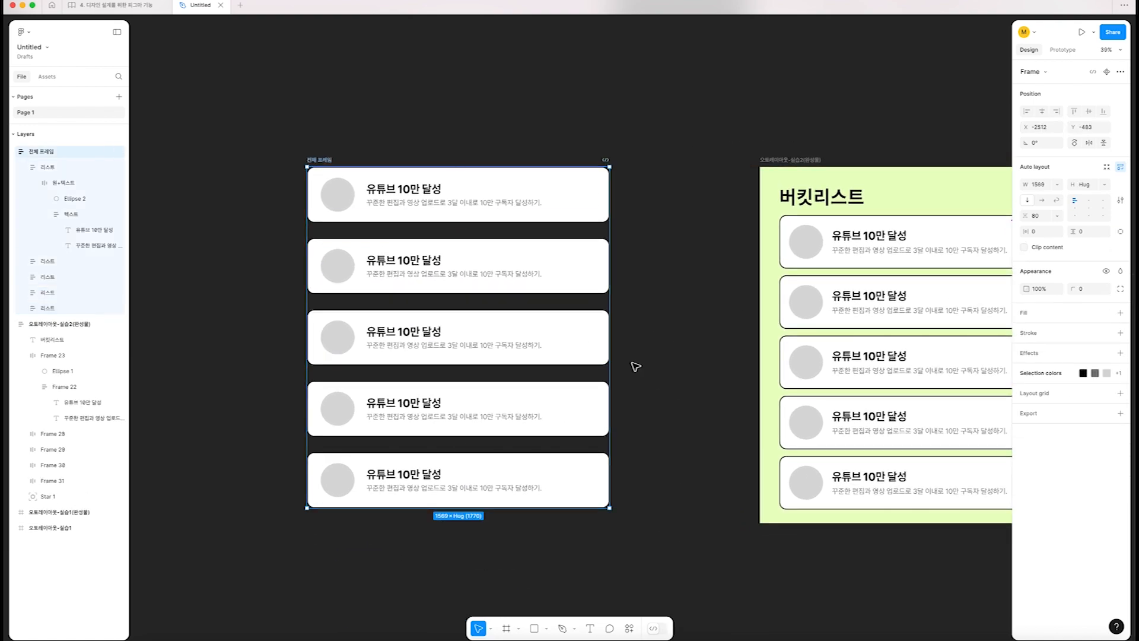
left_click_drag(605, 364, 610, 392)
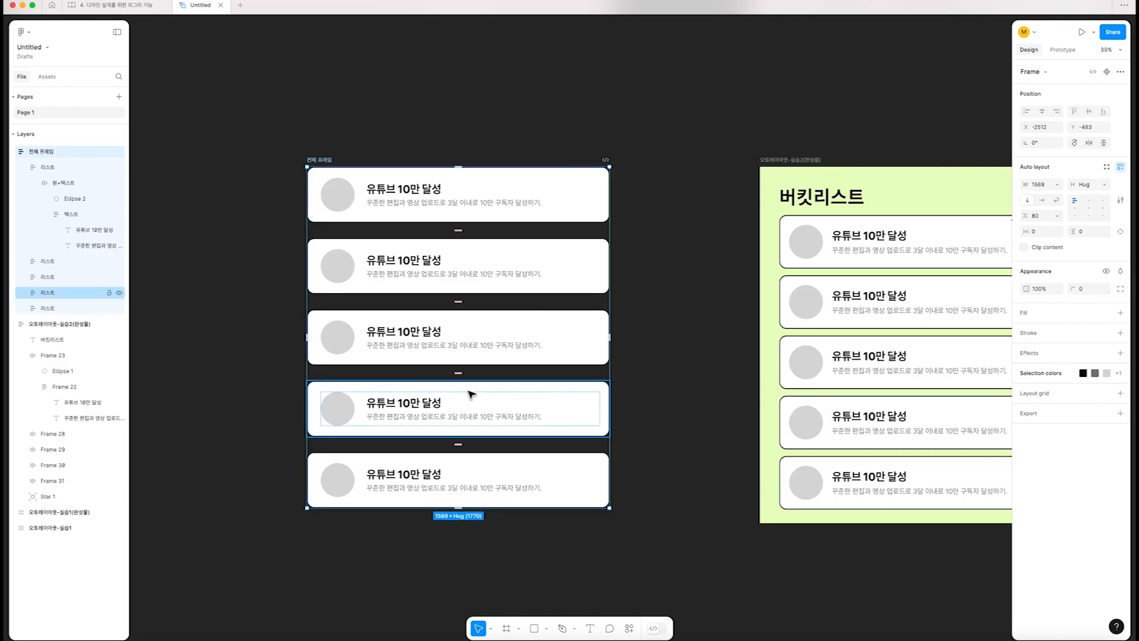
Reduce the gap between the cards in 전체 프레임 to 33 and move the frame to X -2080, Y -249
scroll(469, 393, "up", 2)
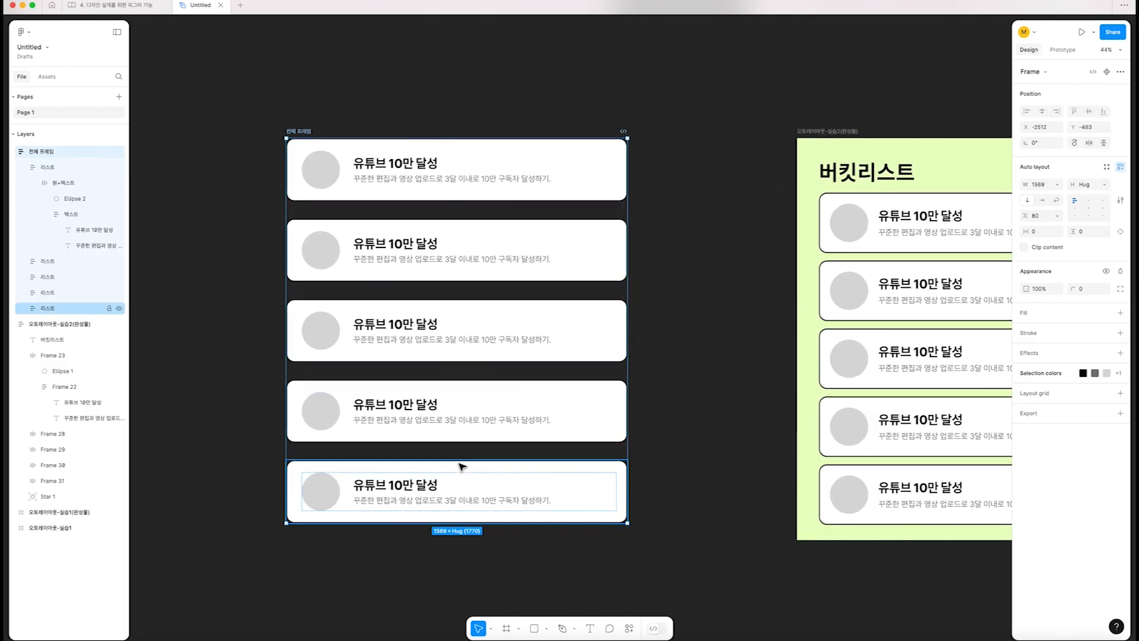
left_click_drag(458, 451, 483, 428)
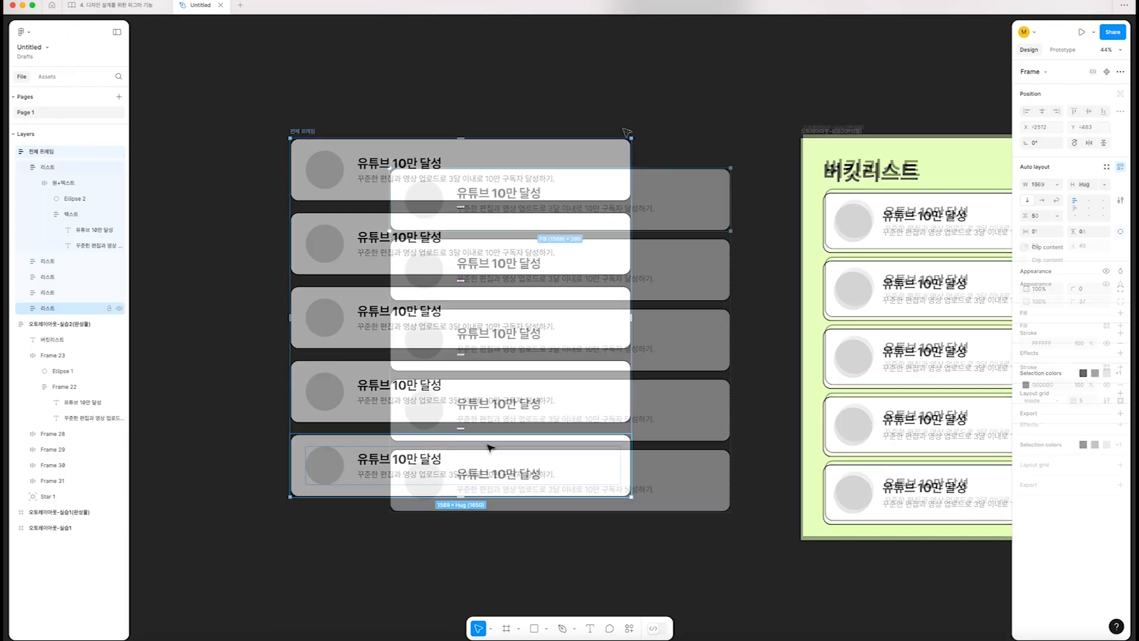
mouse_move(407, 158)
left_mouse_down()
mouse_move(410, 175)
mouse_move(398, 177)
left_mouse_up()
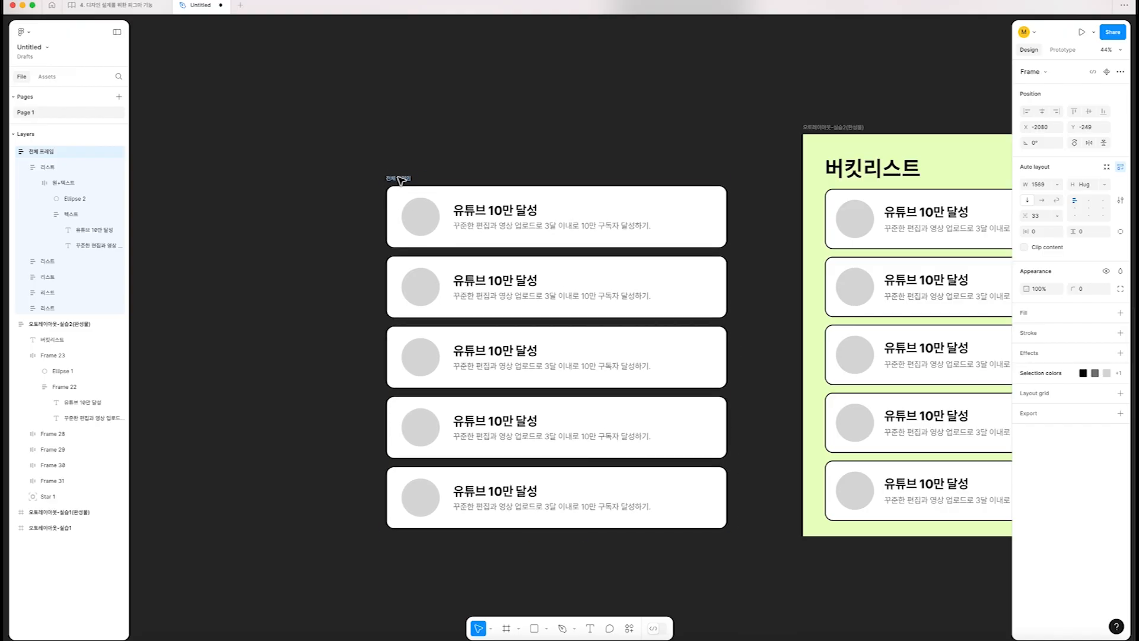
left_click(453, 150)
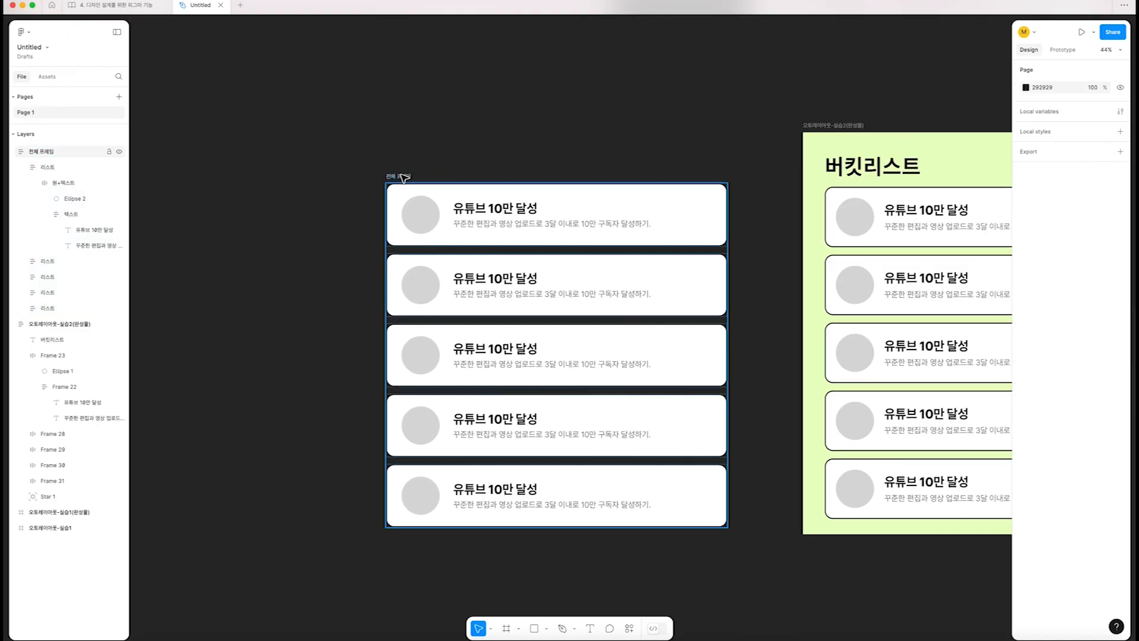
Add the title text 버킷리스트 above 전체 프레임 and set its fill to 000000
left_click(876, 172)
left_click(617, 566)
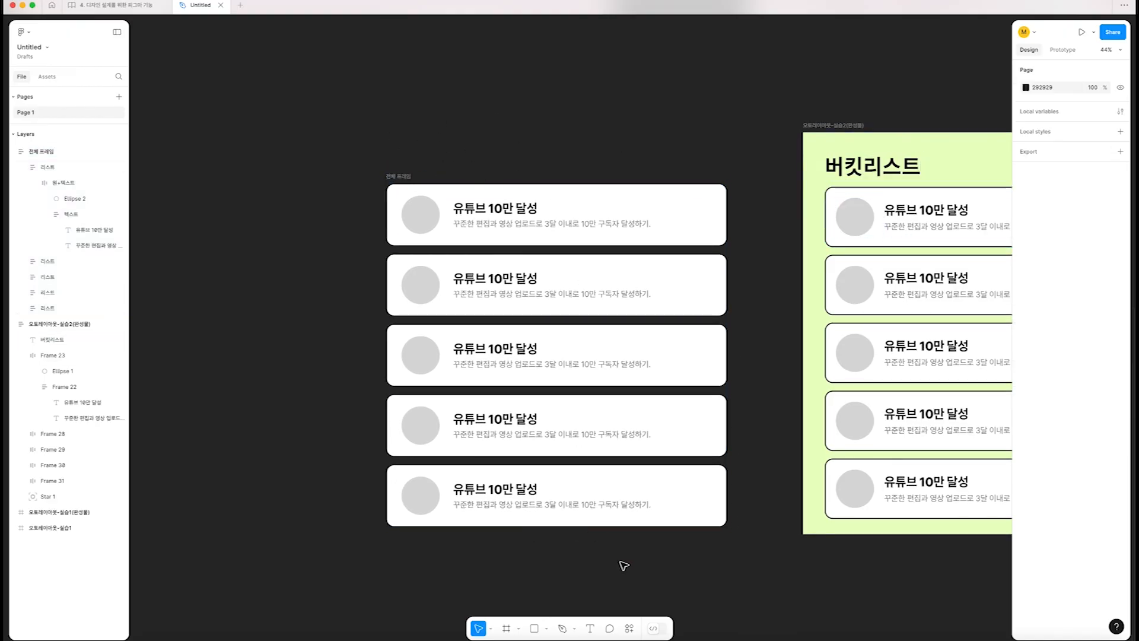
left_click(393, 151)
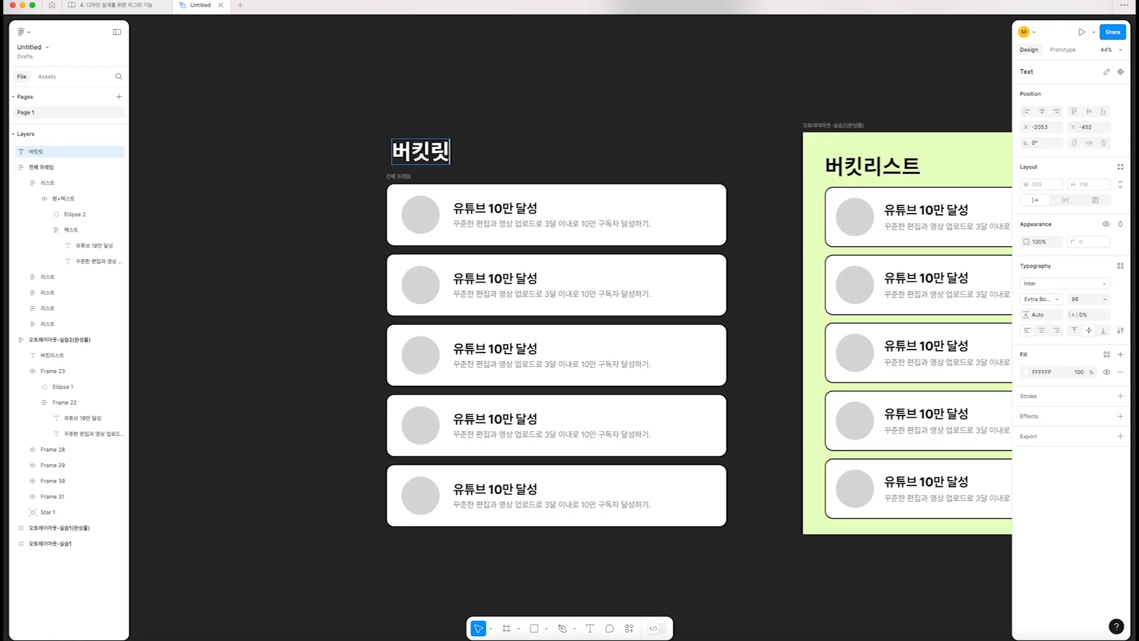
left_click_drag(461, 151, 456, 149)
left_click(1026, 372)
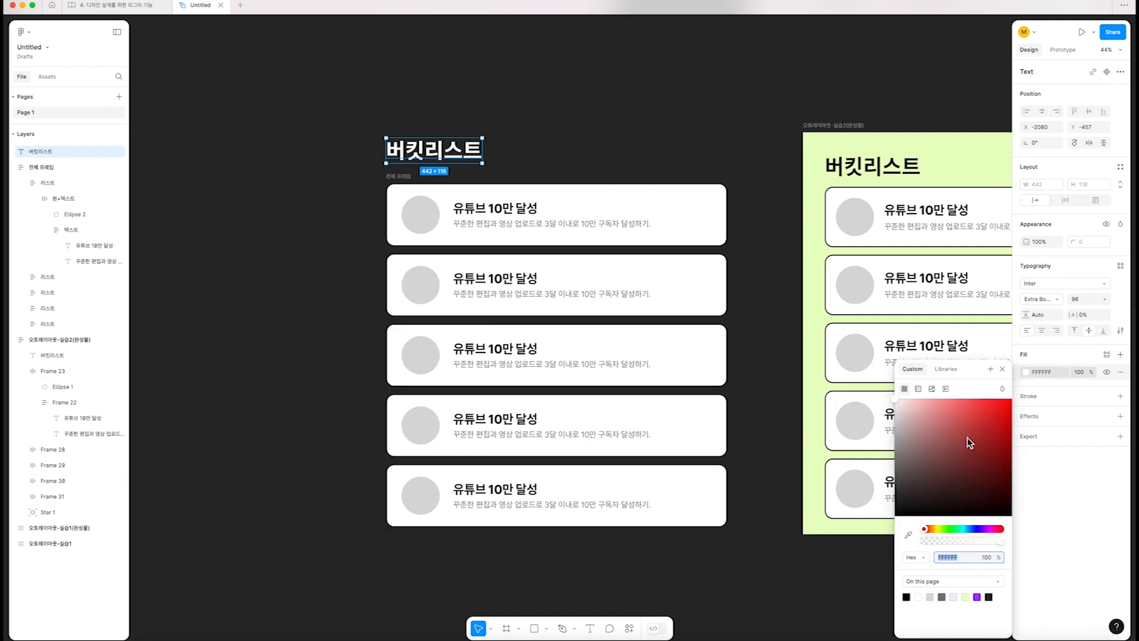
type("000000")
key("Return")
left_click(664, 121)
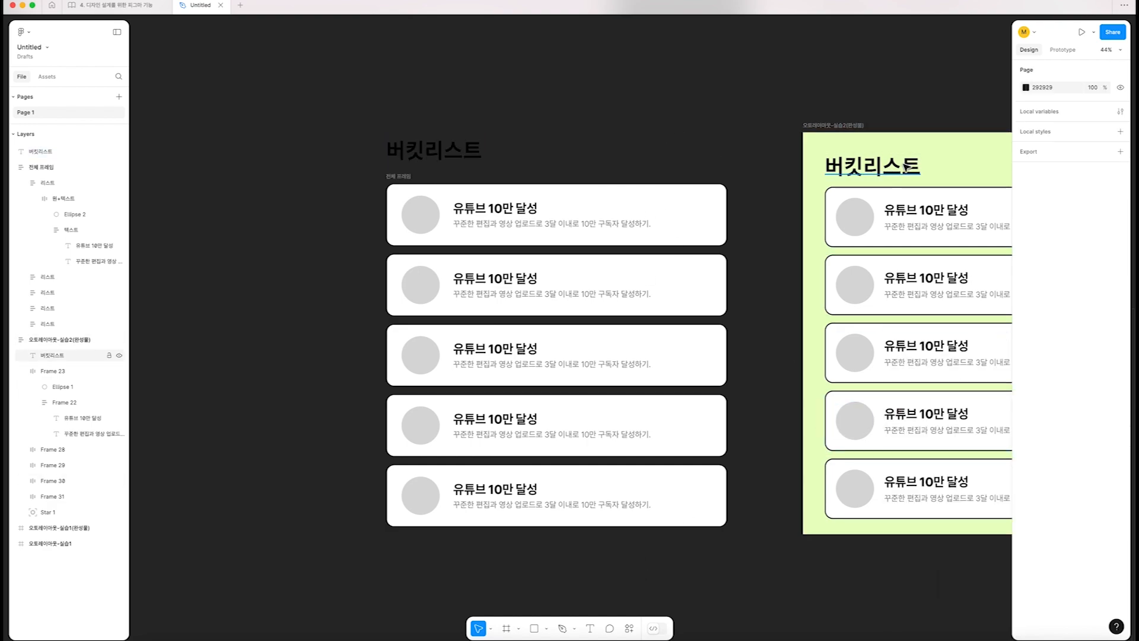
Give 전체 프레임 the light green fill E9FFC5 used in the finished example
left_click(864, 221)
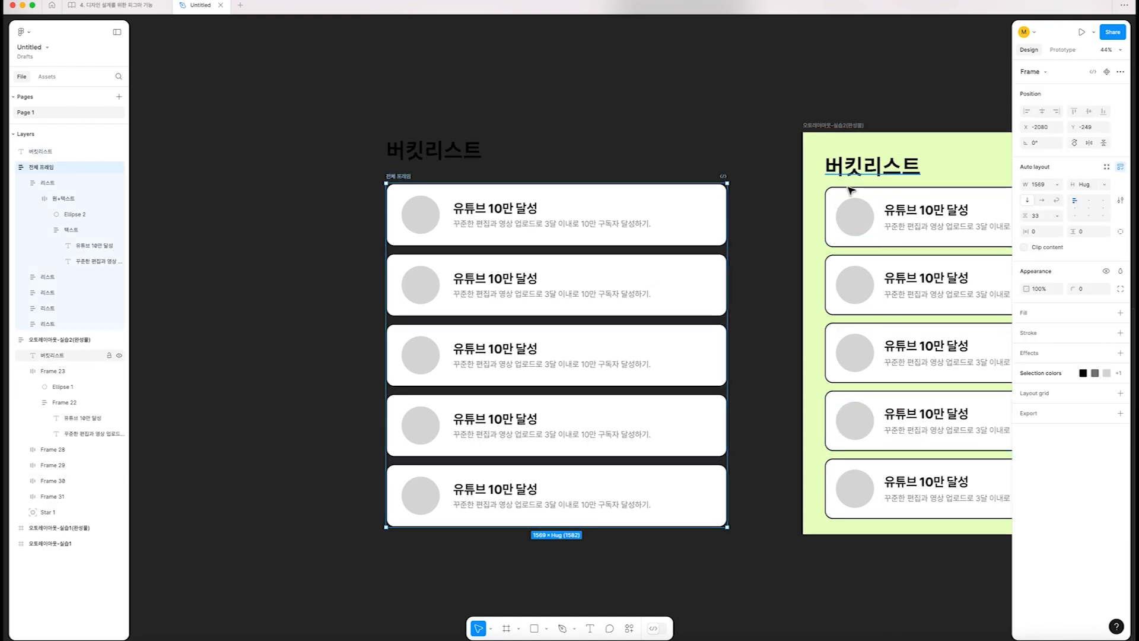
left_click(841, 122)
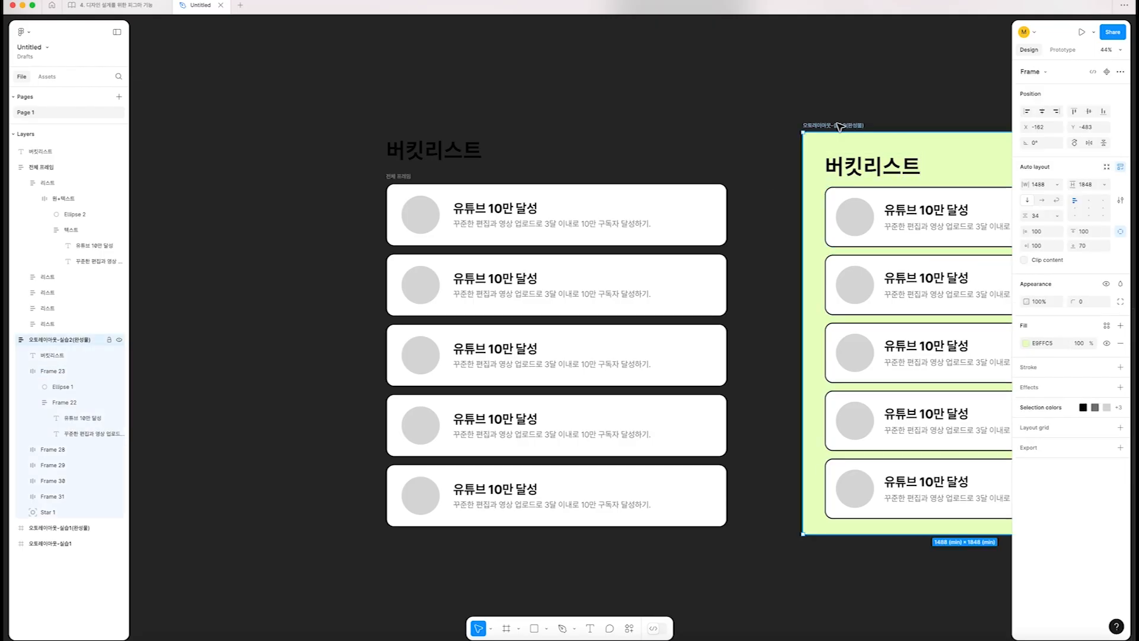
left_click(402, 177)
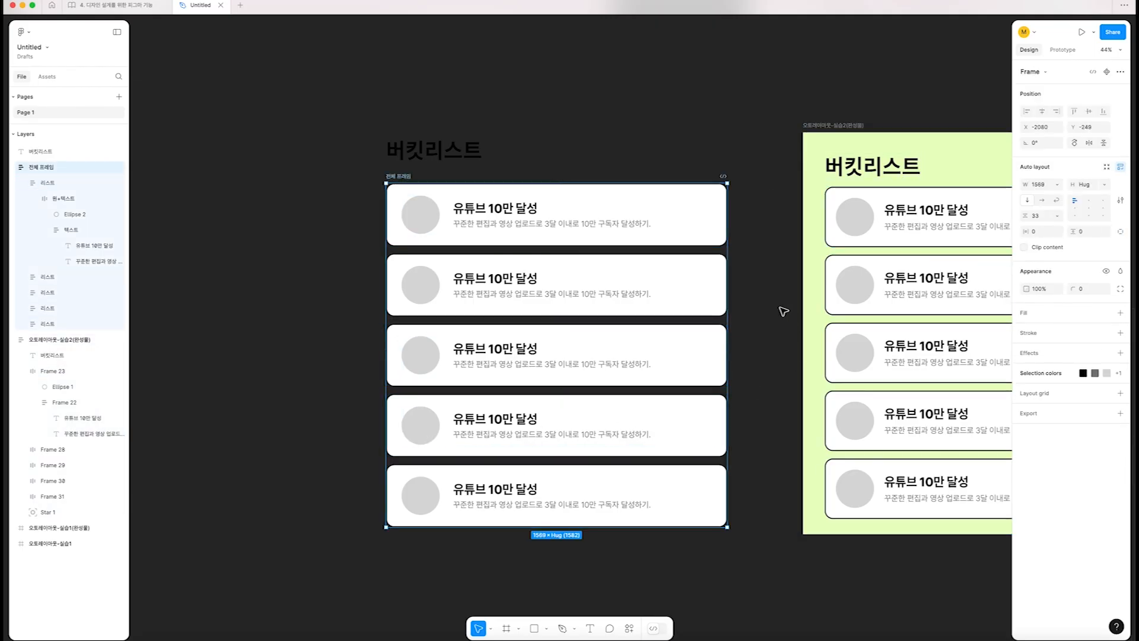
left_click(1036, 314)
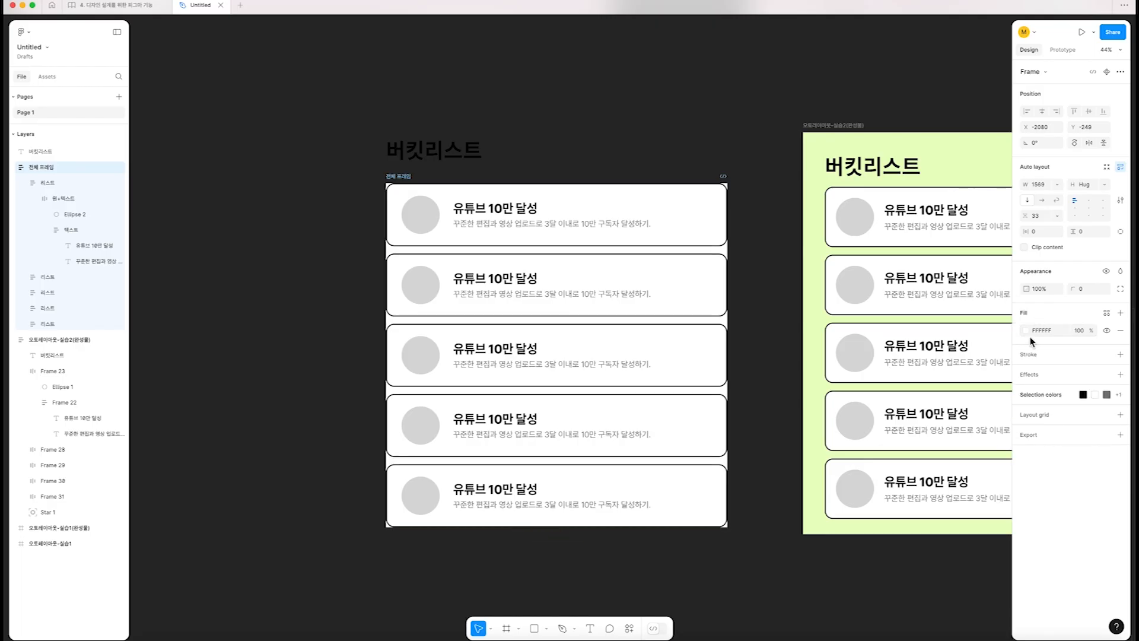
left_click(1025, 330)
left_click(966, 560)
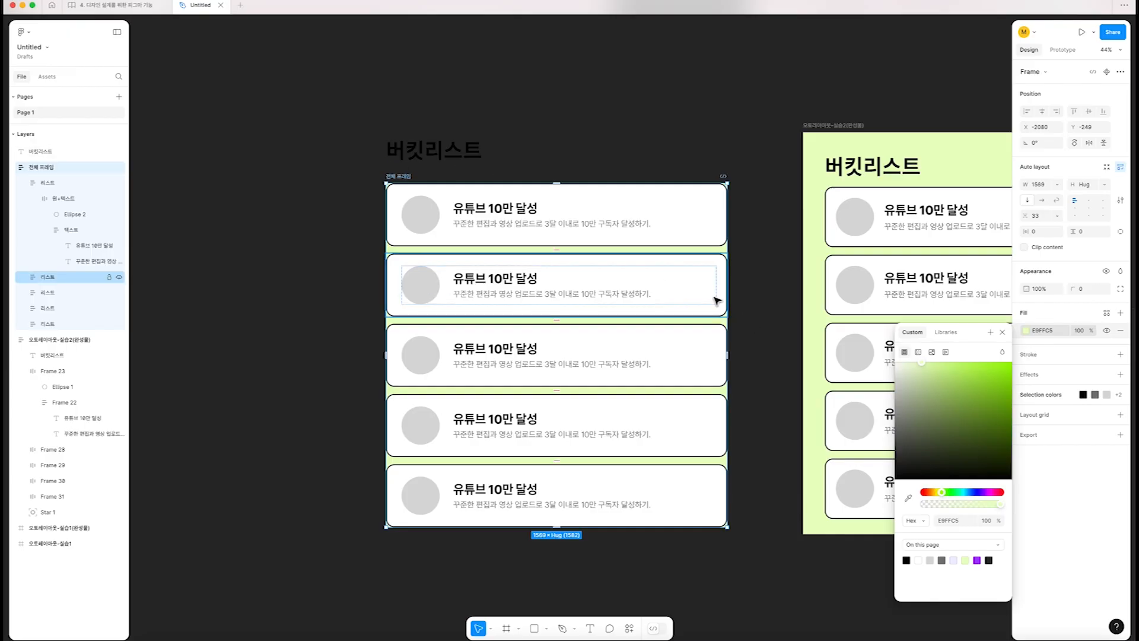
key("Escape")
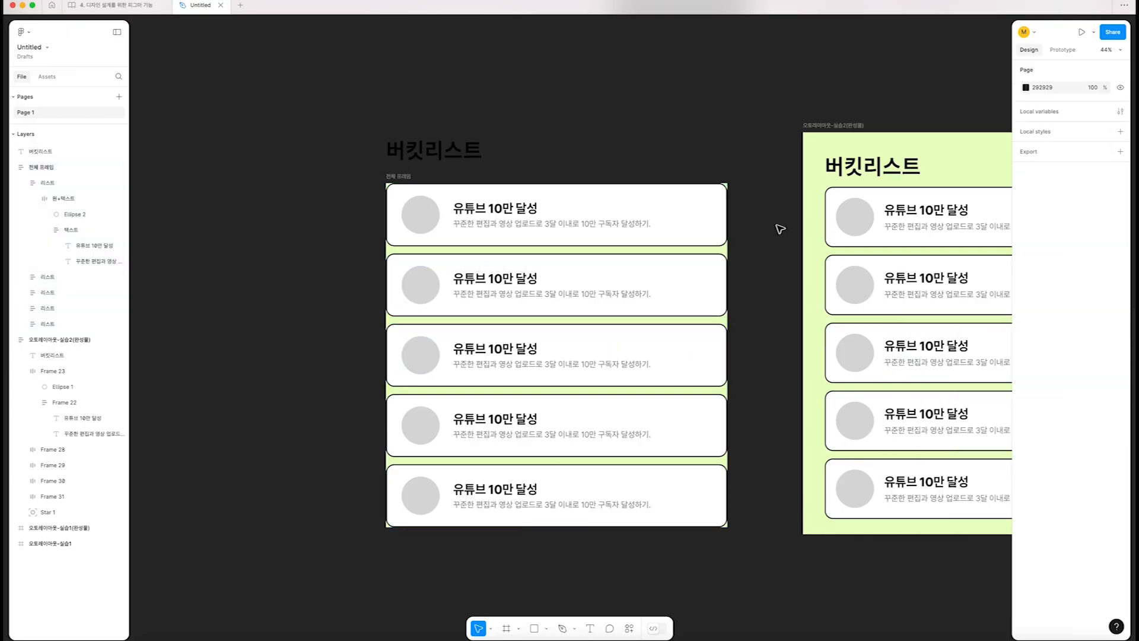
Compare the card margins in the finished example and set the horizontal and vertical padding of 전체 프레임 to 100
left_click(389, 180)
scroll(388, 181, "right", 3)
scroll(388, 180, "right", 2)
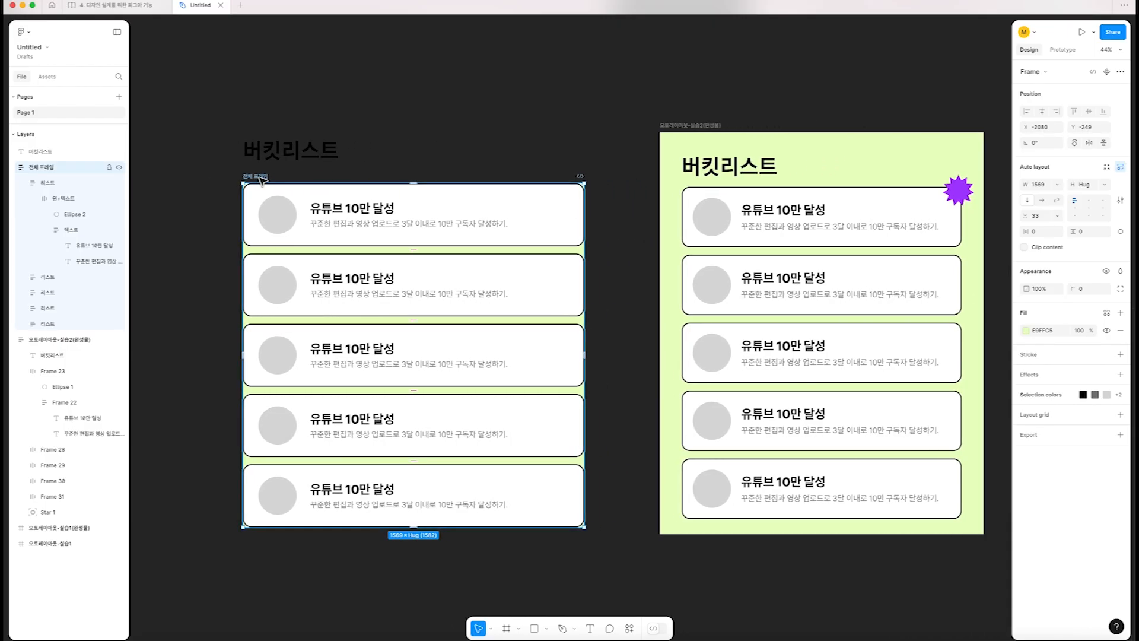
double_click(697, 274)
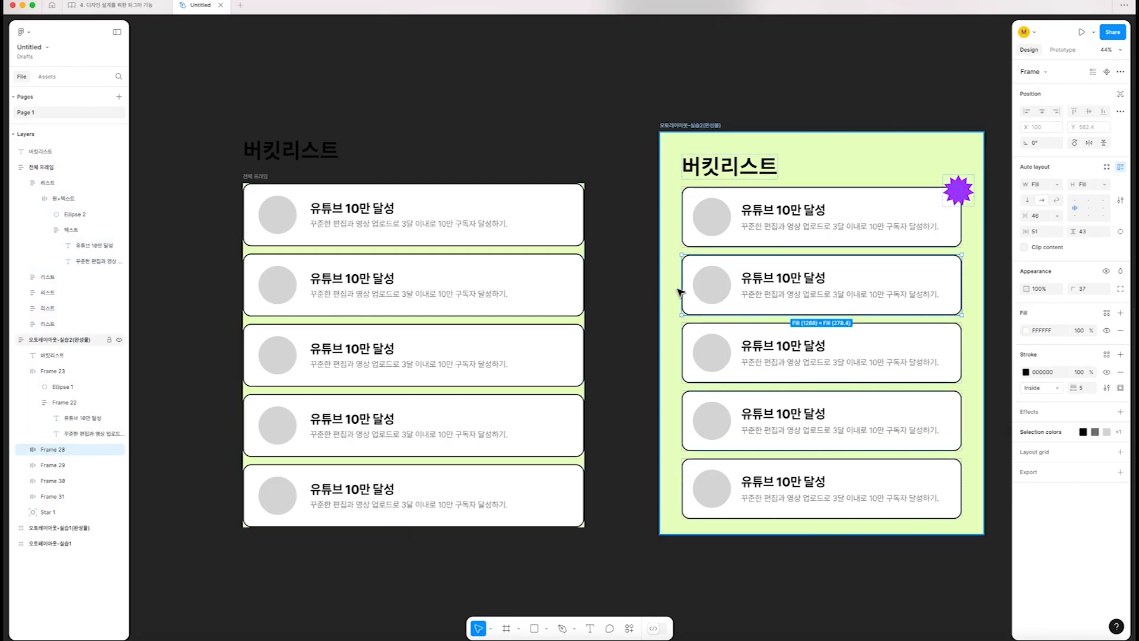
key("alt")
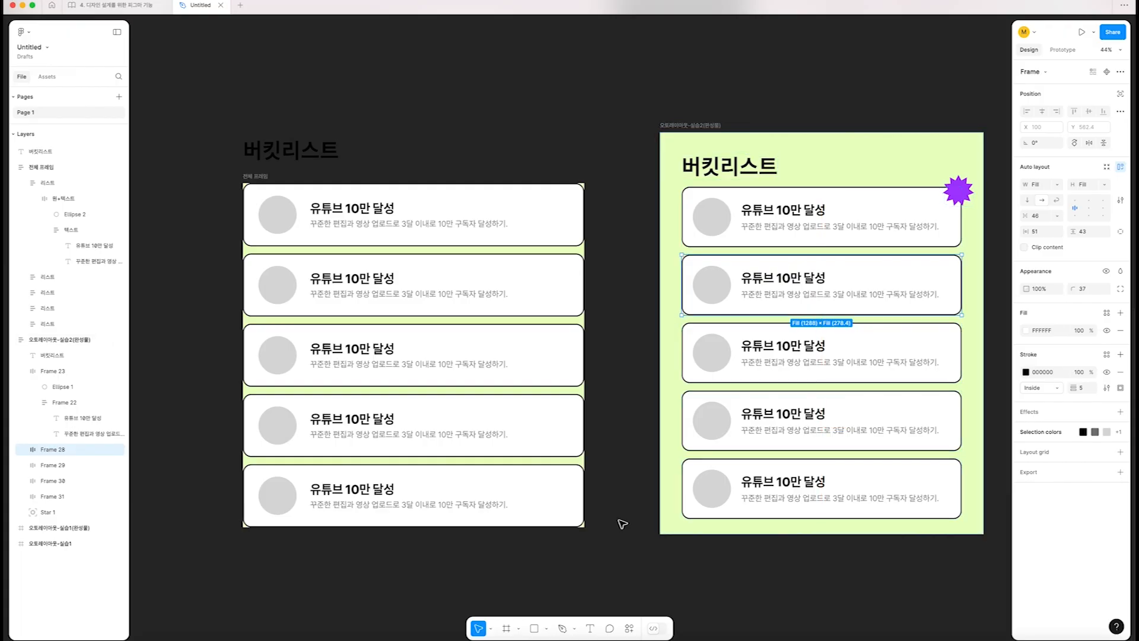
left_click(259, 177)
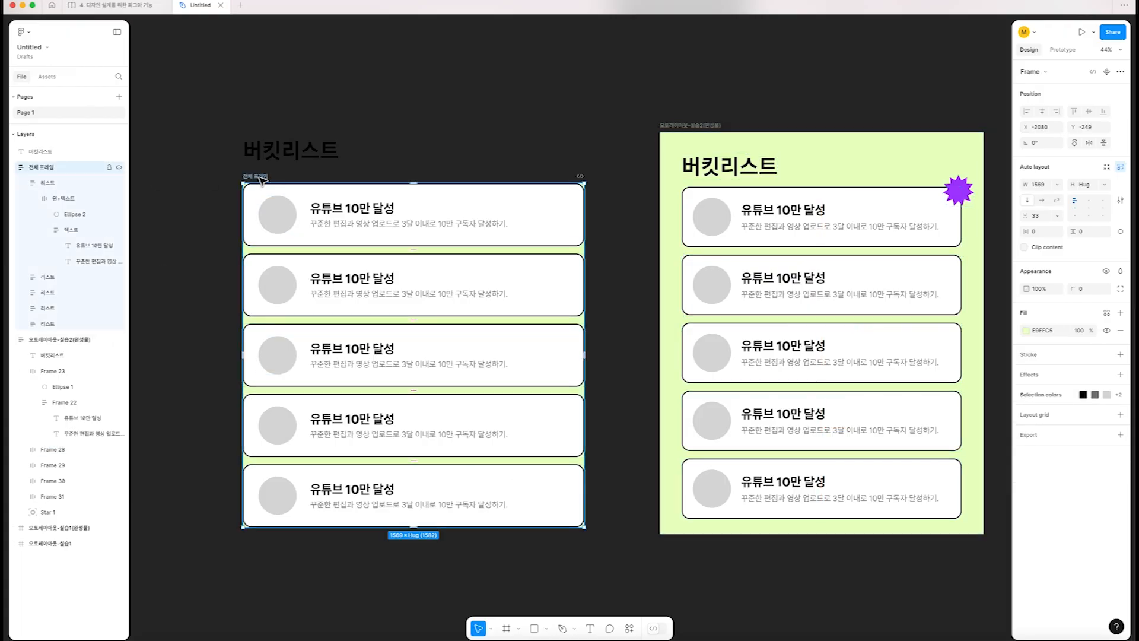
left_click(1035, 232)
type("100")
key("Tab")
type("100")
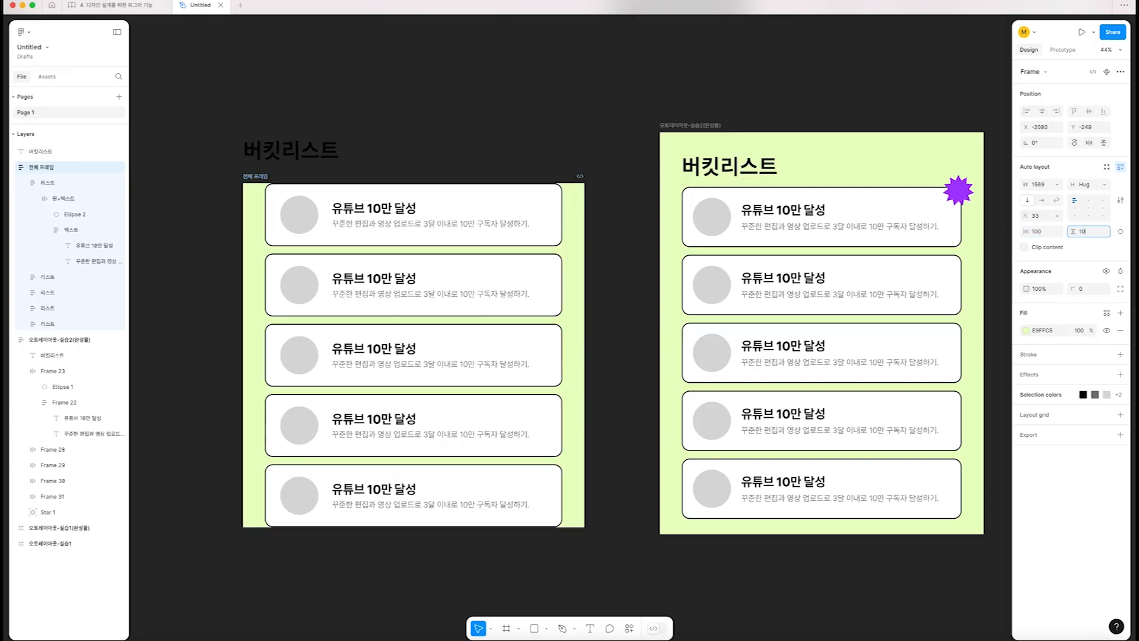
key("Return")
Move 전체 프레임 up to Y -417 and place the 버킷리스트 title over it at about X -1961, Y -455
left_click_drag(475, 356, 611, 366)
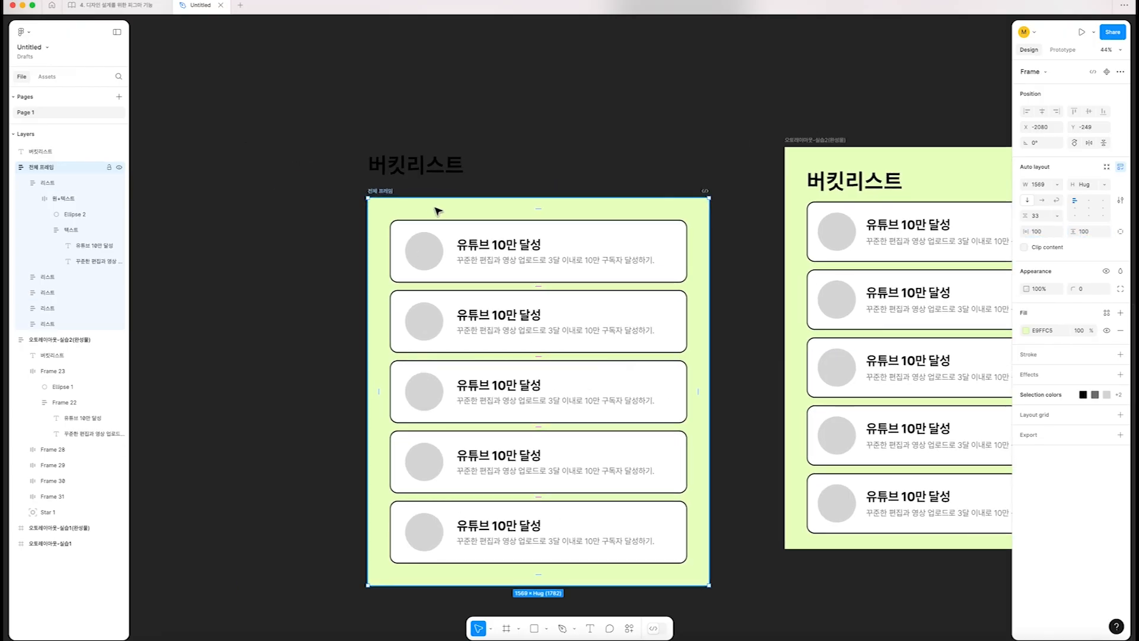
scroll(522, 189, "right", 2)
left_click_drag(558, 207, 494, 167)
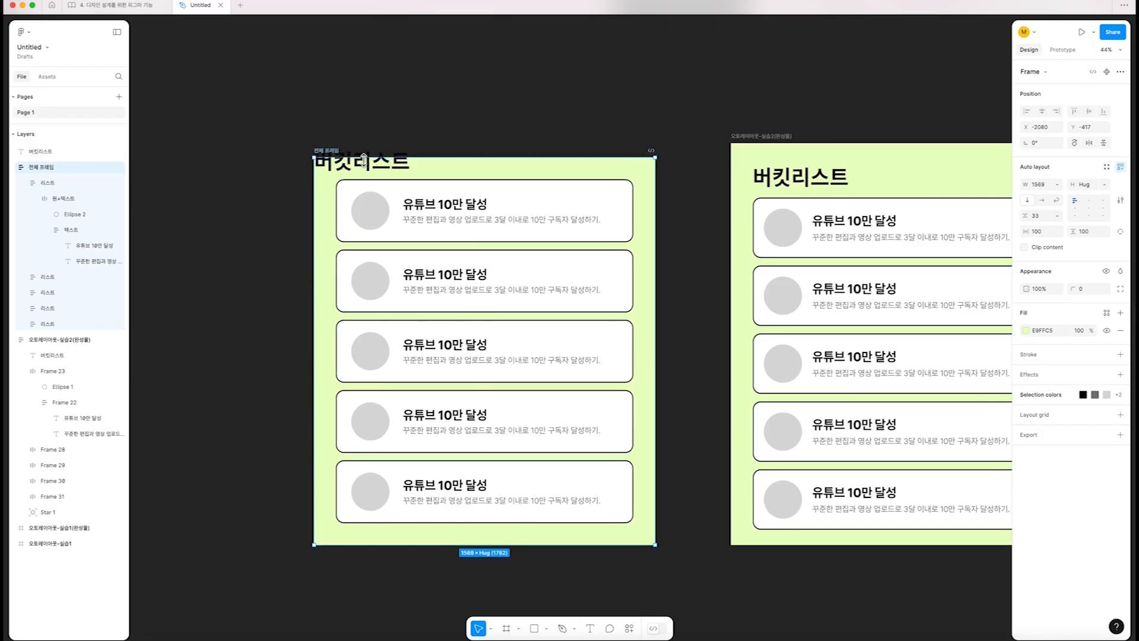
left_click_drag(361, 159, 387, 156)
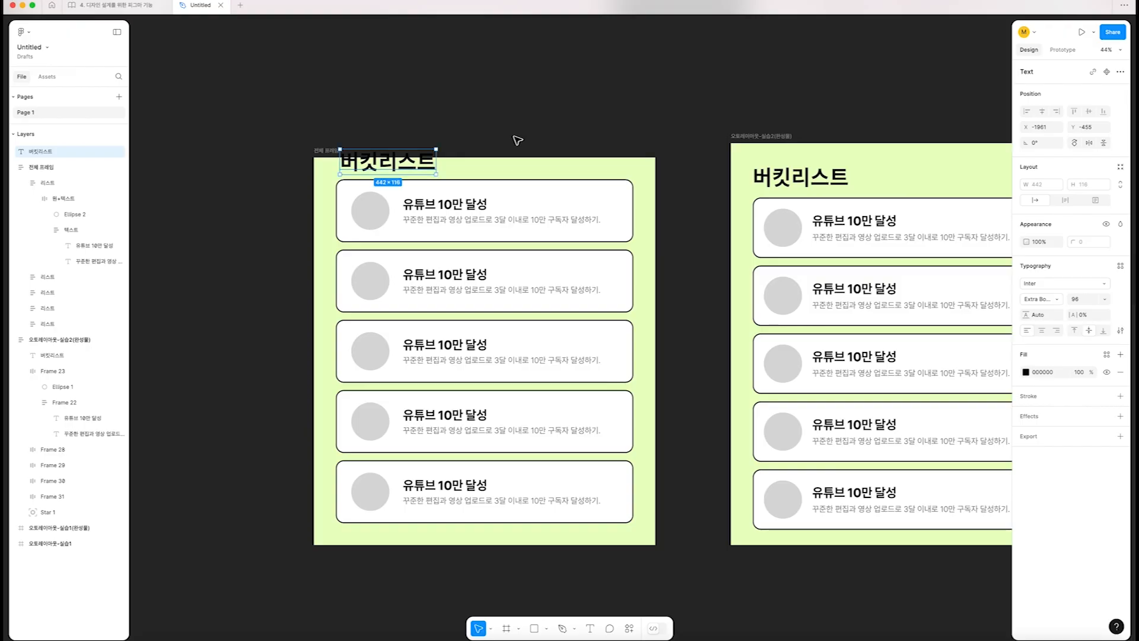
Increase the top padding of 전체 프레임 to 217 and move the frame to X -2069, Y -483
left_click(500, 172)
left_click_drag(487, 168, 484, 194)
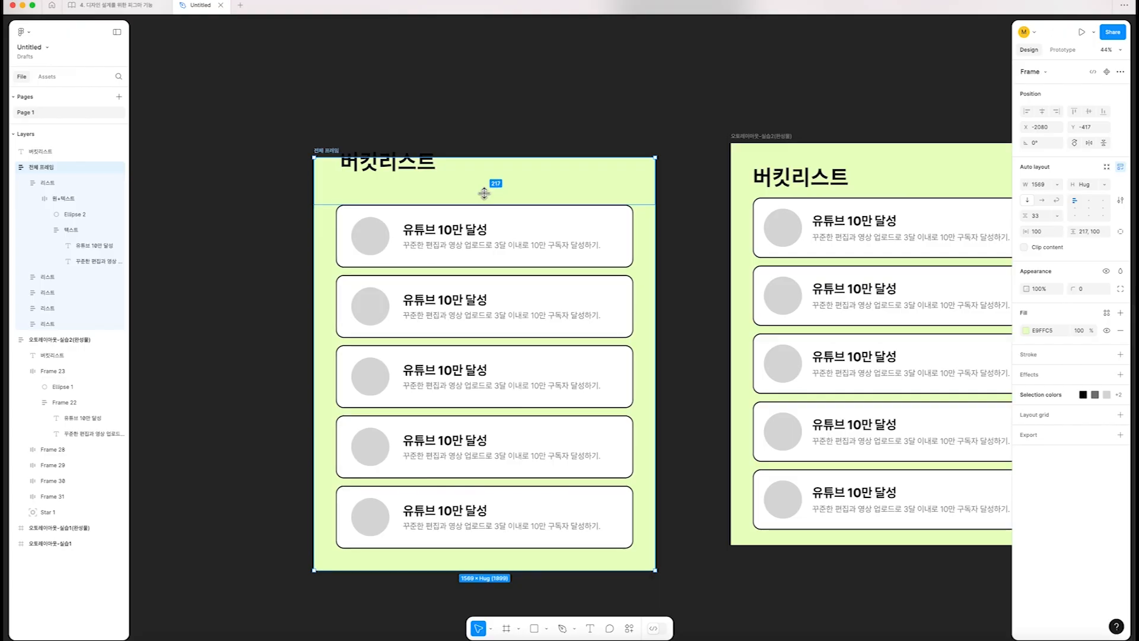
left_click(725, 182)
left_click_drag(608, 178, 609, 166)
Adjust the padding of 전체 프레임 to 73 at the bottom and 262 at the top
left_click(404, 170)
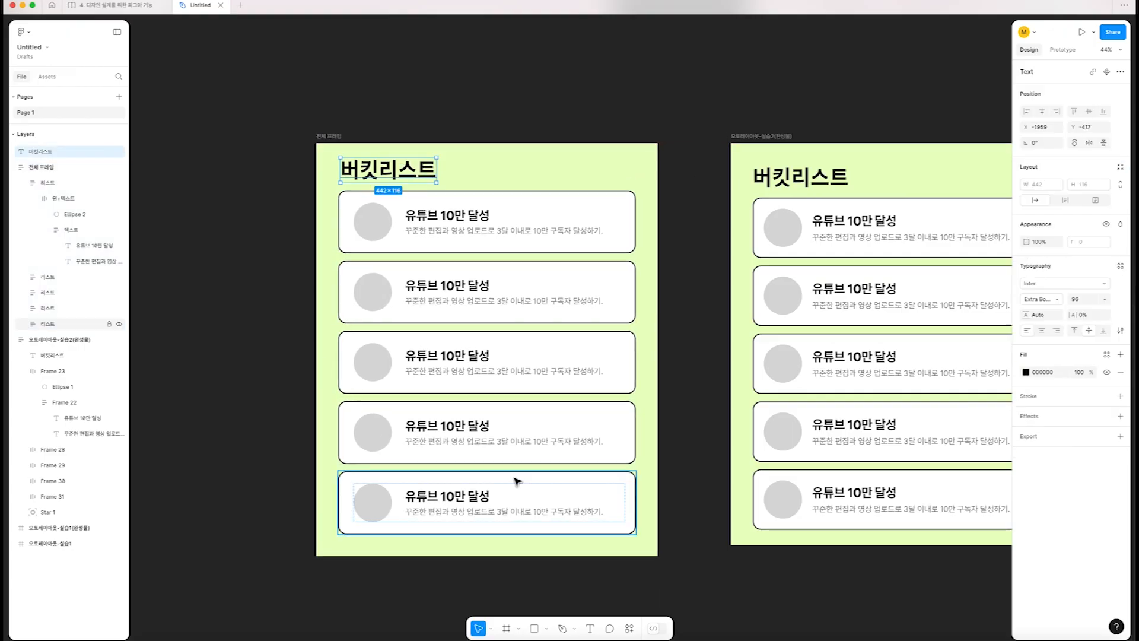
left_click(490, 544)
left_click_drag(483, 542, 487, 540)
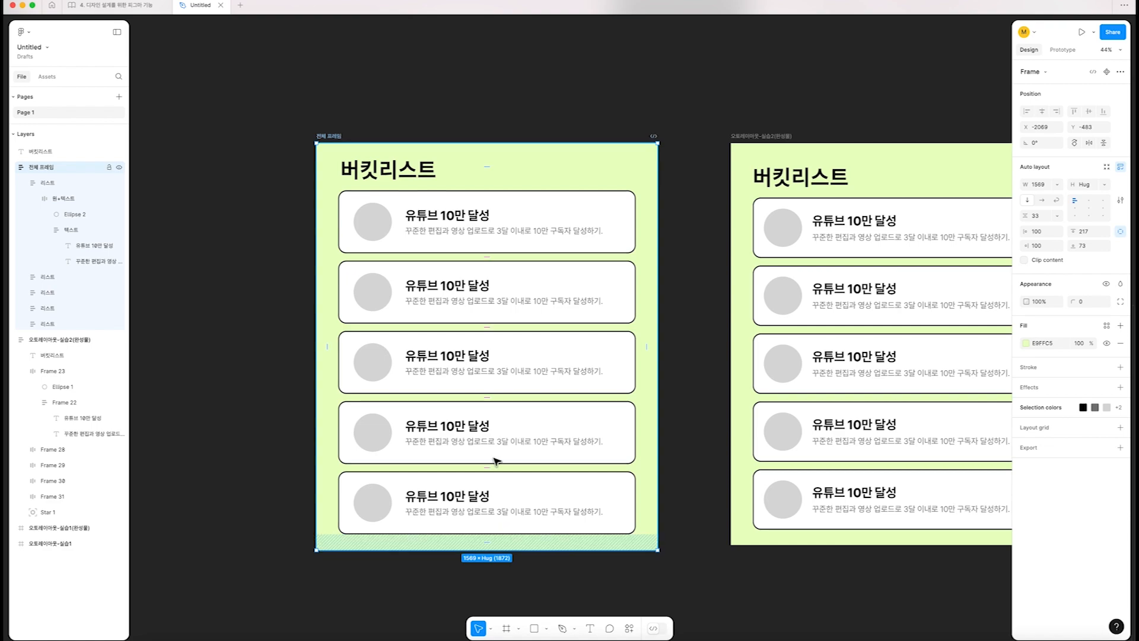
left_click_drag(487, 163, 485, 181)
Position the 버킷리스트 title above the first card and nest it as the first item inside 전체 프레임
left_click(390, 175)
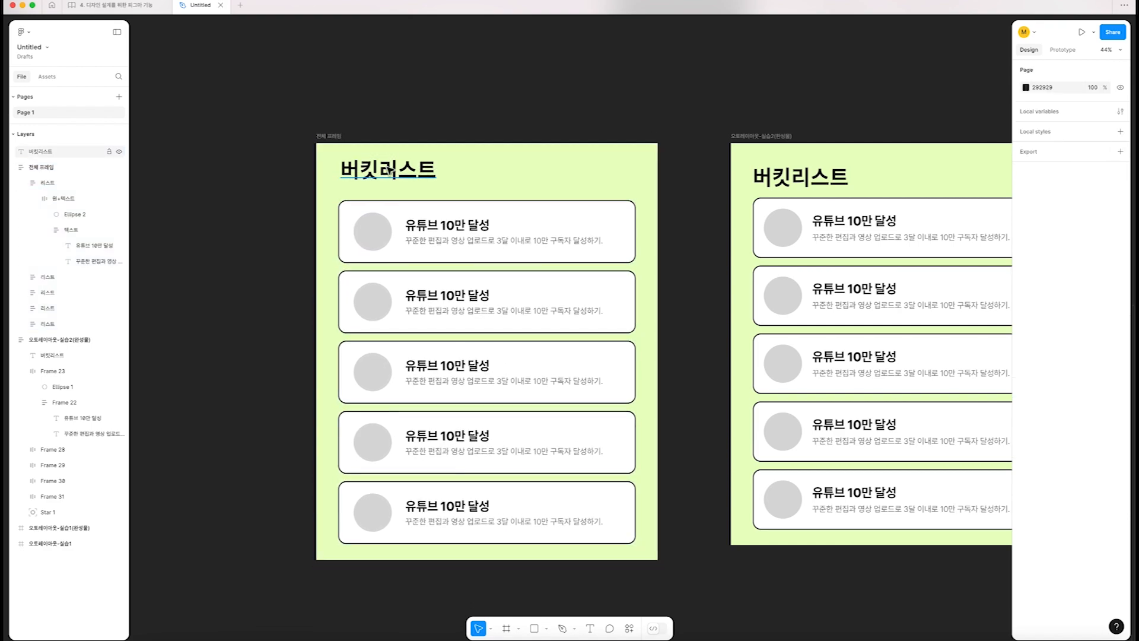
left_click_drag(390, 177, 374, 186)
left_click_drag(331, 136, 338, 131)
key("super+z")
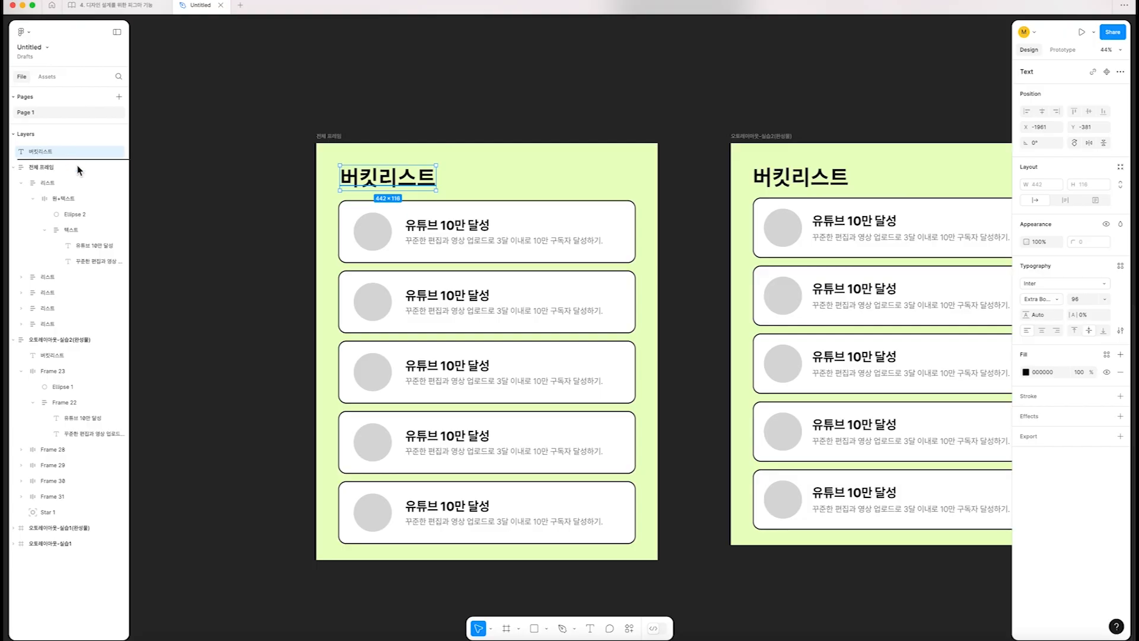
left_click_drag(59, 176, 63, 176)
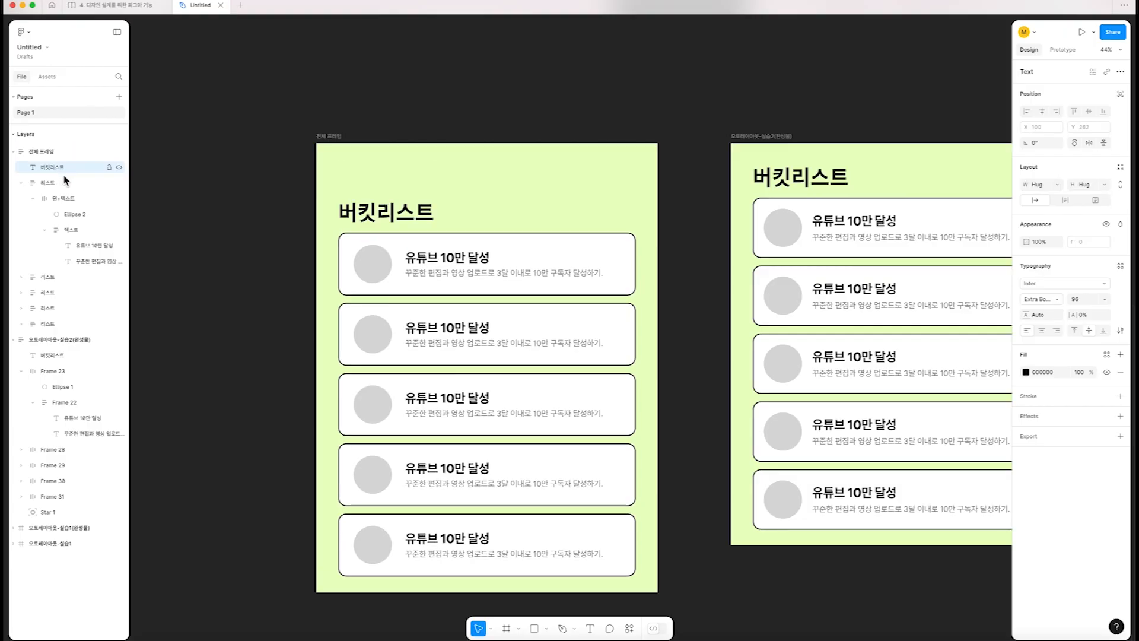
Reduce the top padding of 전체 프레임 above the nested title to 127
left_click(442, 176)
left_click(406, 221)
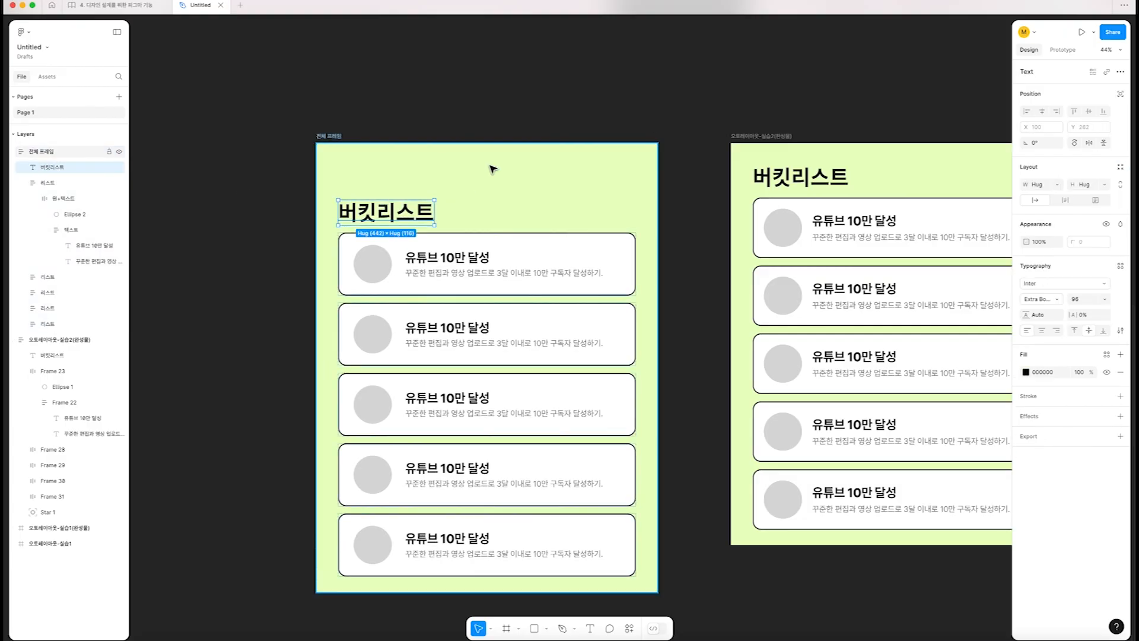
left_click(492, 173)
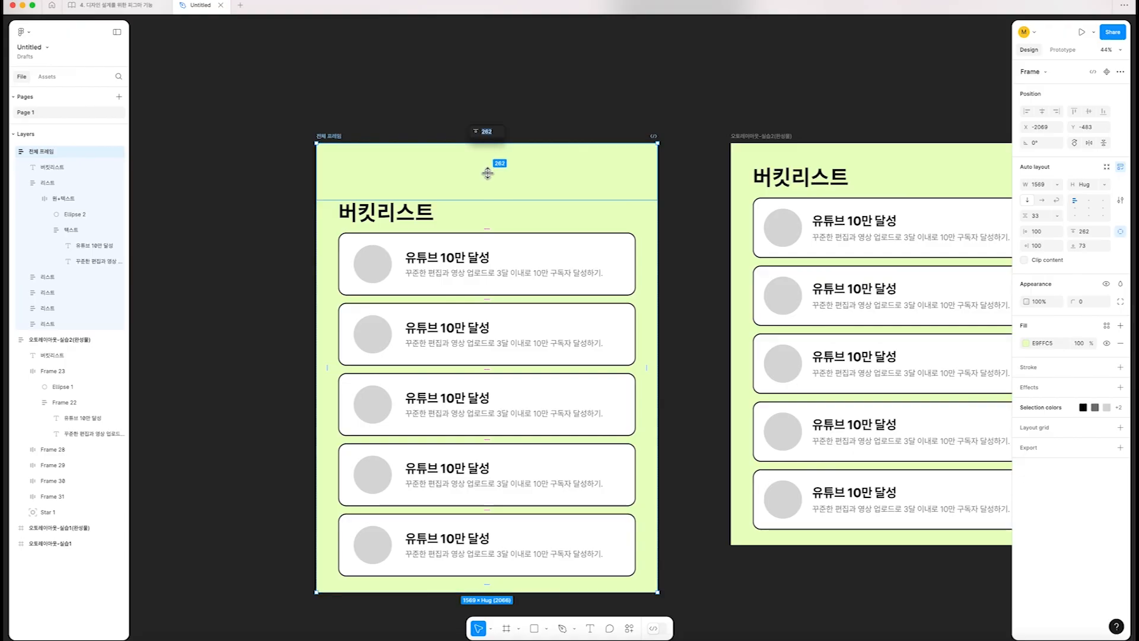
left_click_drag(488, 169, 492, 142)
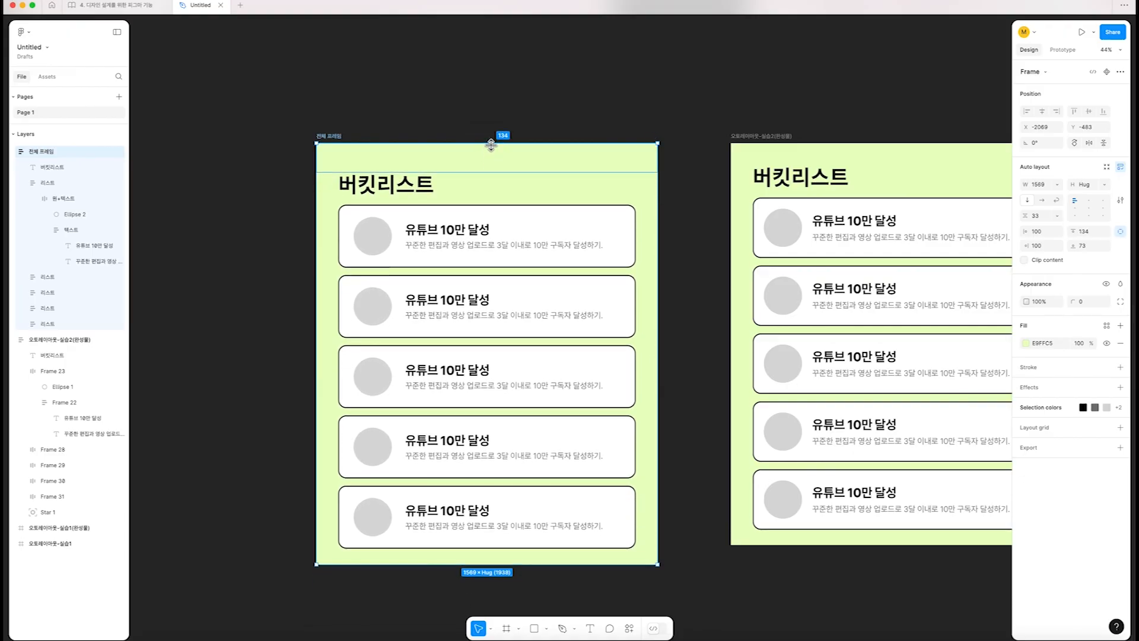
left_click(606, 594)
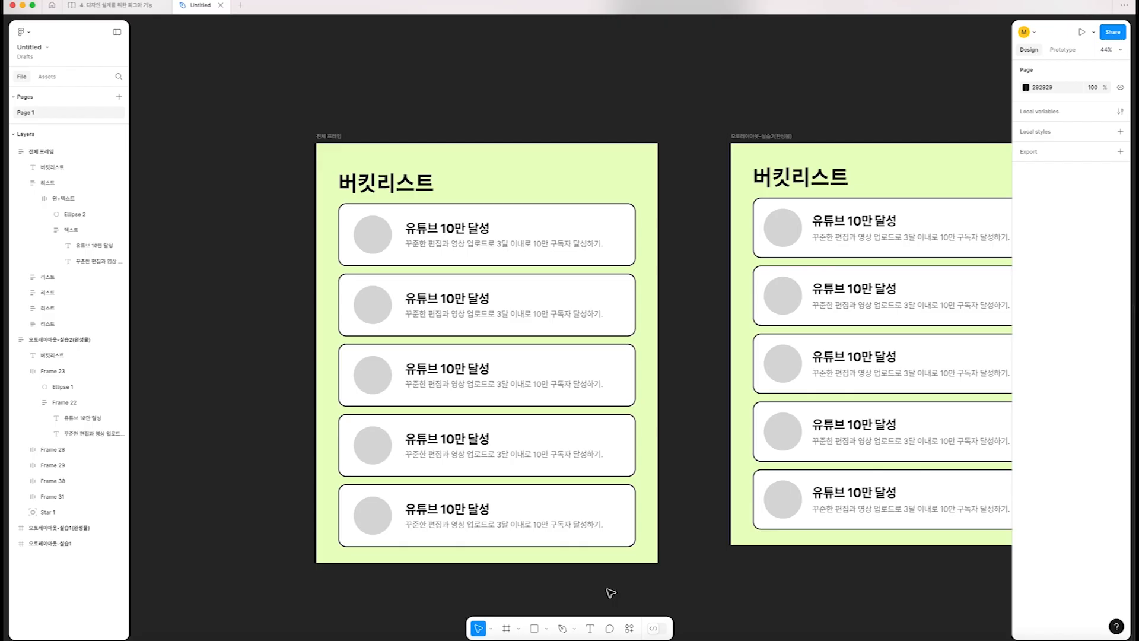
Widen 전체 프레임 to 1664 so its cards stretch along with it
left_click(338, 138)
scroll(463, 255, "down", 3)
scroll(534, 350, "down", 1)
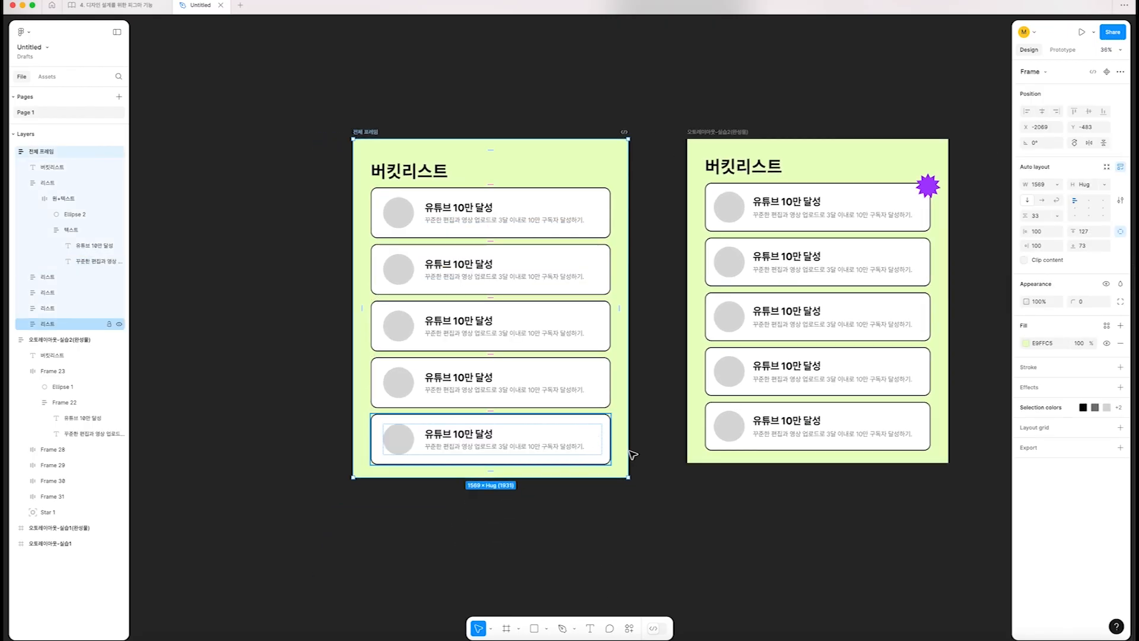
mouse_move(628, 381)
left_mouse_down()
mouse_move(545, 384)
mouse_move(645, 386)
left_mouse_up()
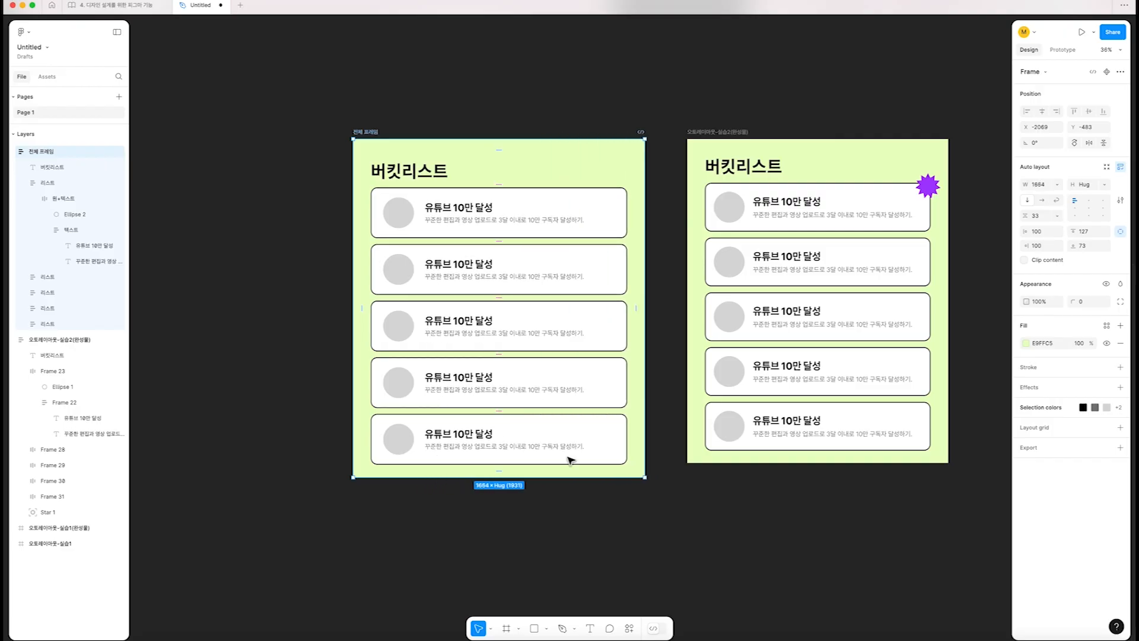
mouse_move(528, 478)
left_mouse_down()
mouse_move(526, 532)
mouse_move(526, 470)
mouse_move(532, 511)
mouse_move(537, 495)
left_mouse_up()
key("super+z")
left_click_drag(711, 482, 536, 489)
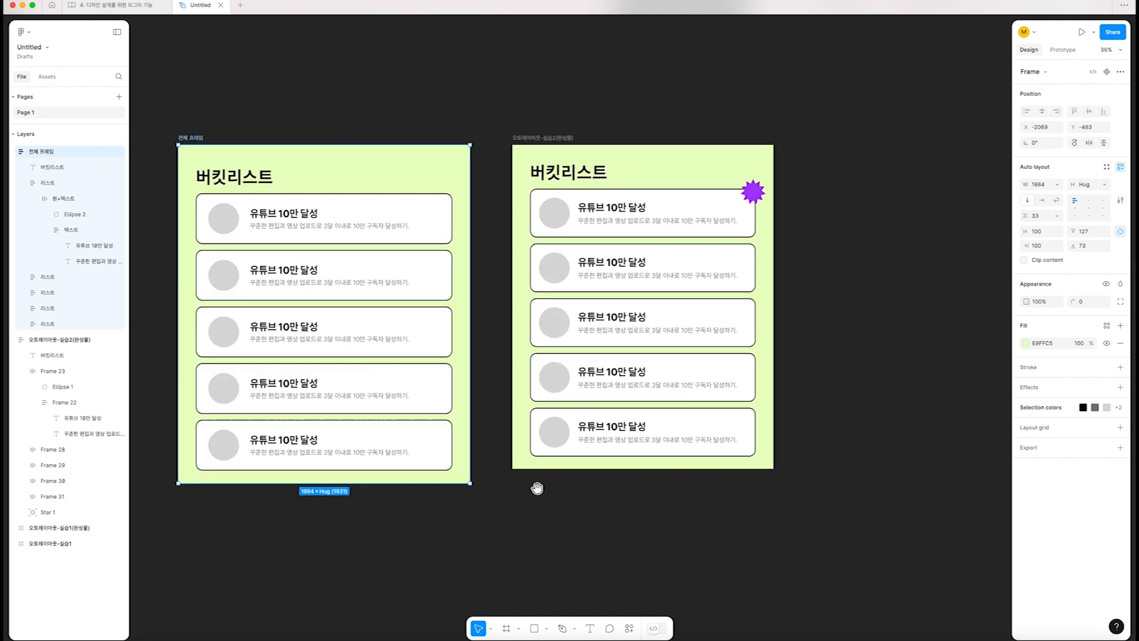
Stretch the completed example frame 오토레이아웃-실습2(완성물) to test how its cards respond, and undo the resize
left_click(556, 138)
left_click_drag(771, 464, 656, 522)
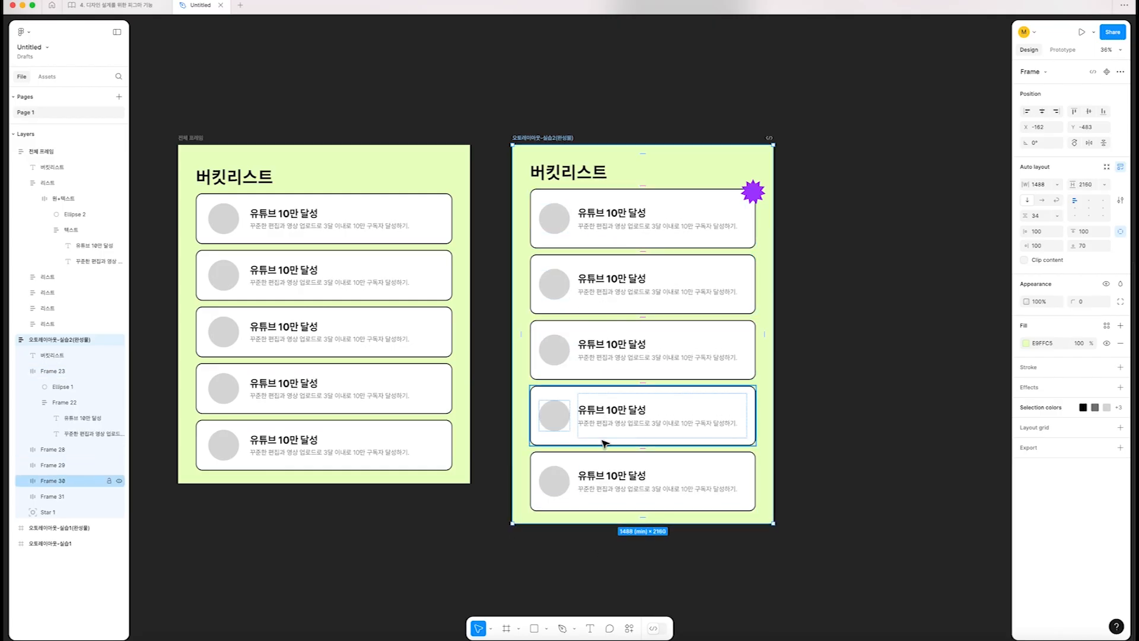
key("super+z")
Set the height of the first card in 전체 프레임 to Fill container
scroll(495, 454, "left", 5)
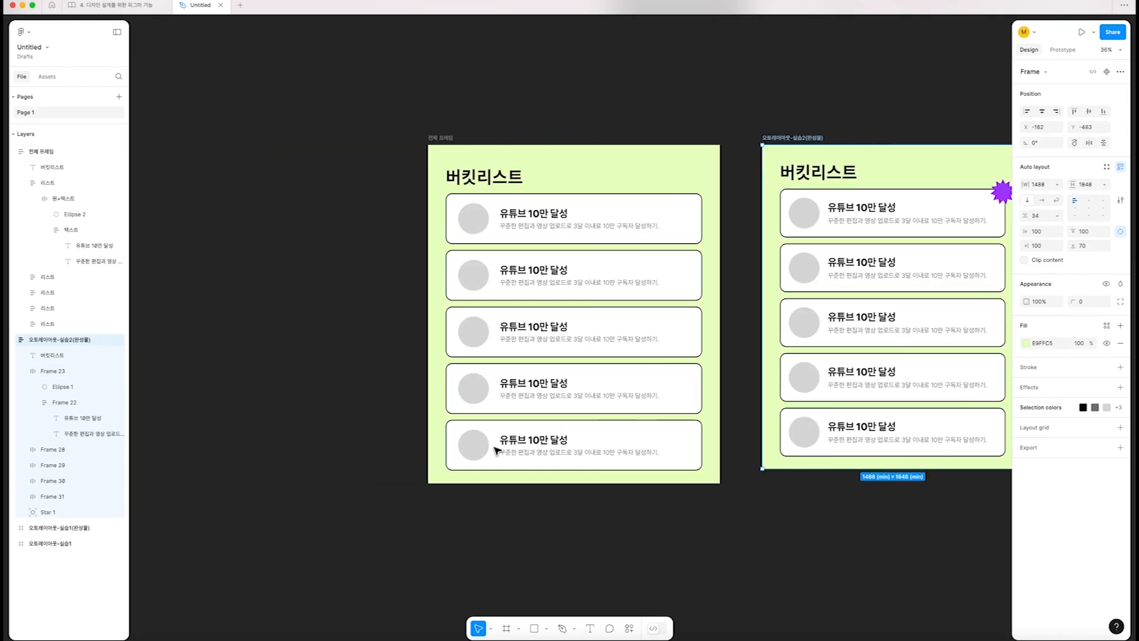
left_click(646, 441)
scroll(638, 445, "right", 2)
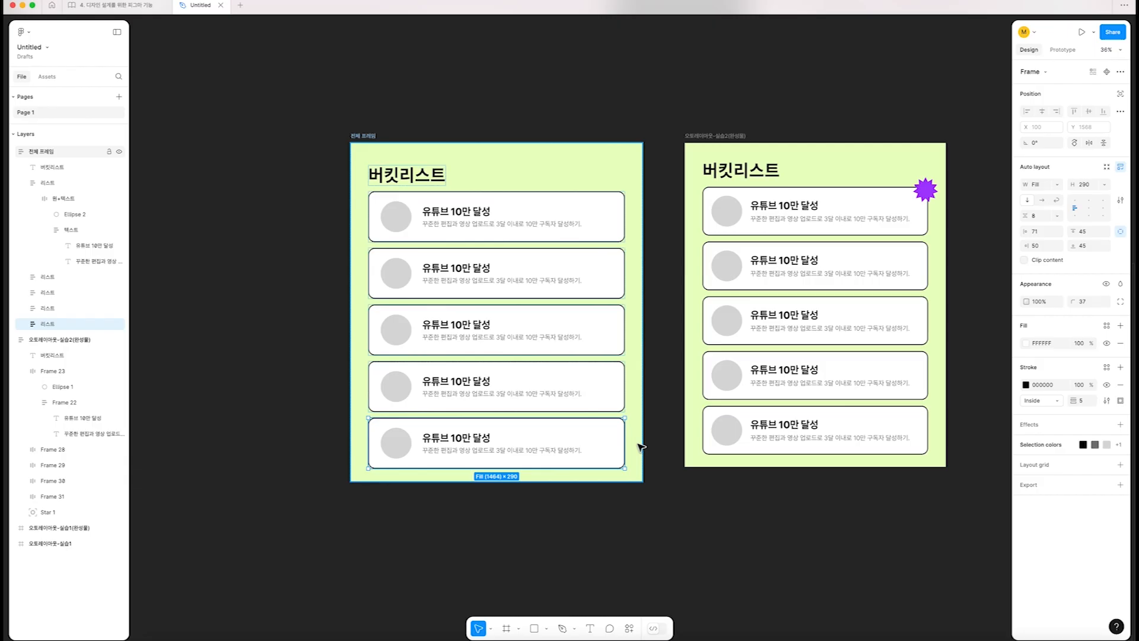
left_click(475, 221)
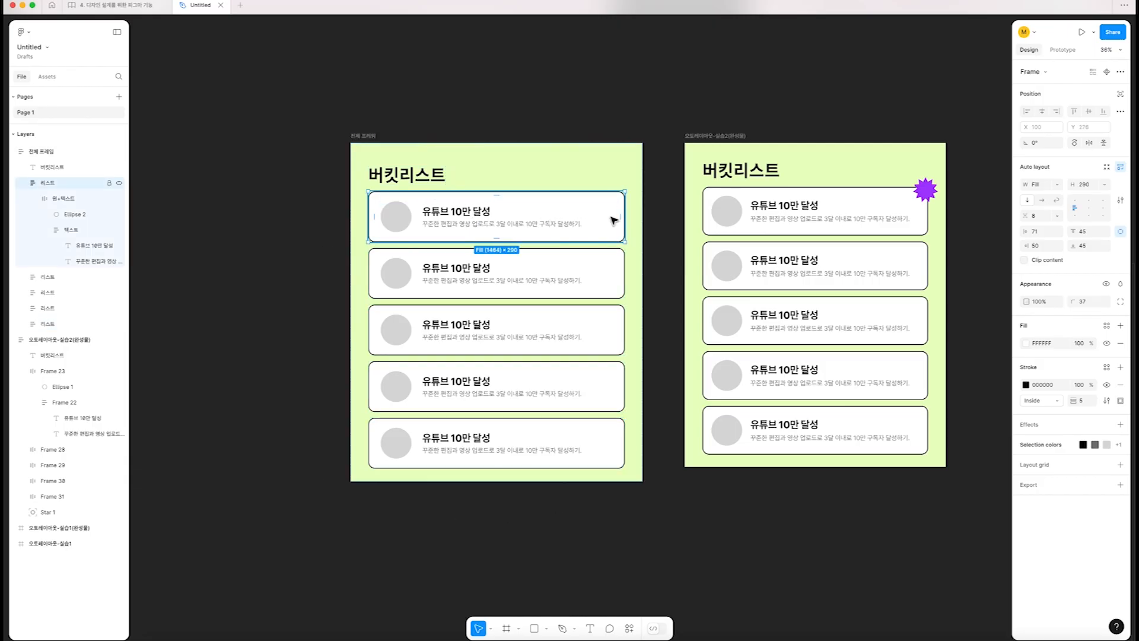
left_click(1105, 184)
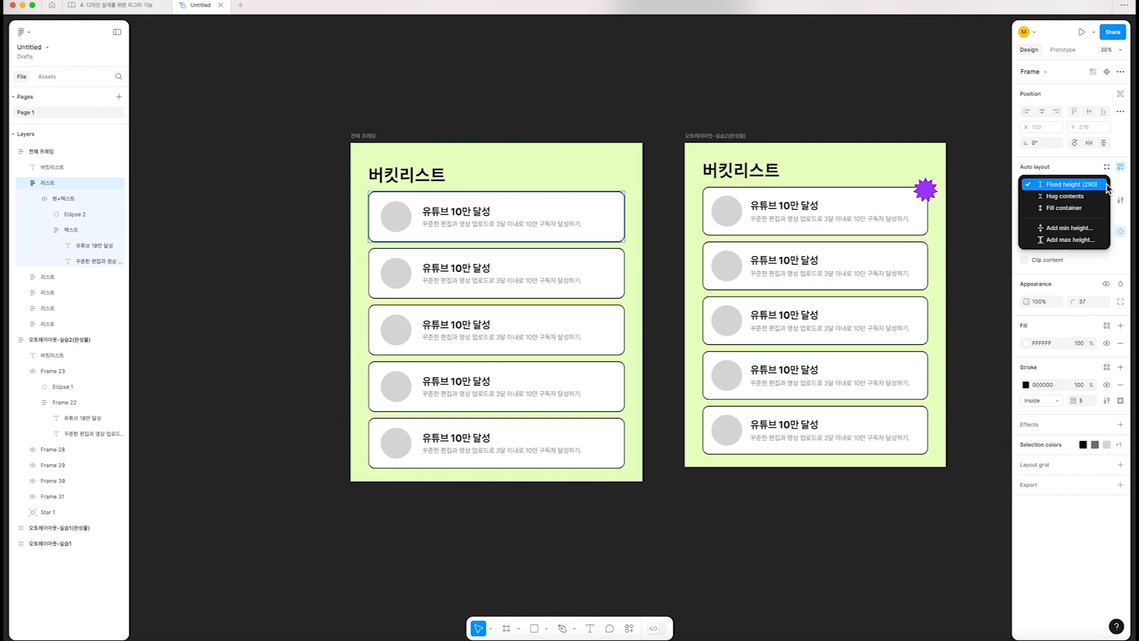
left_click(1078, 209)
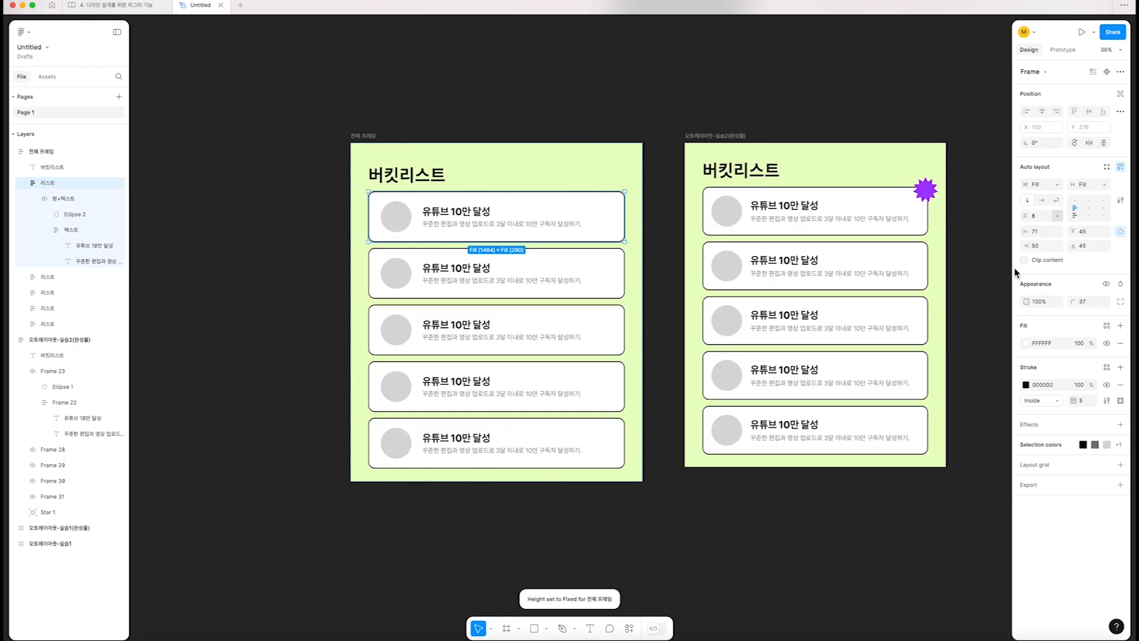
Stretch 전체 프레임 to a height of 2345 to test the first card's fill height, and undo the resize
left_click(361, 137)
left_click_drag(522, 488, 521, 554)
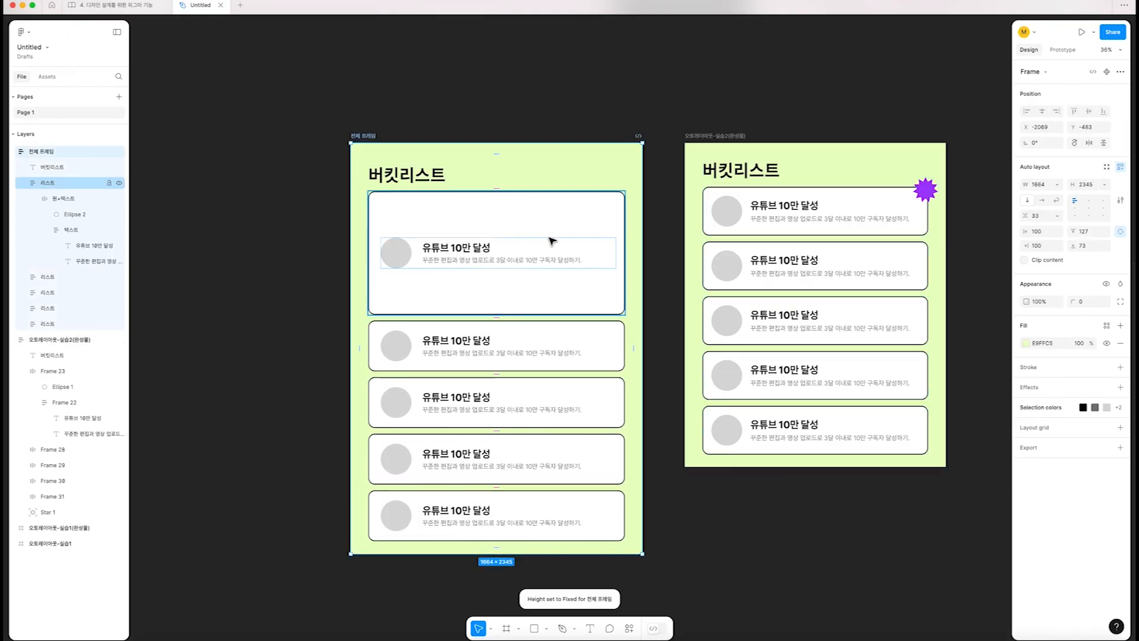
key("ctrl+z")
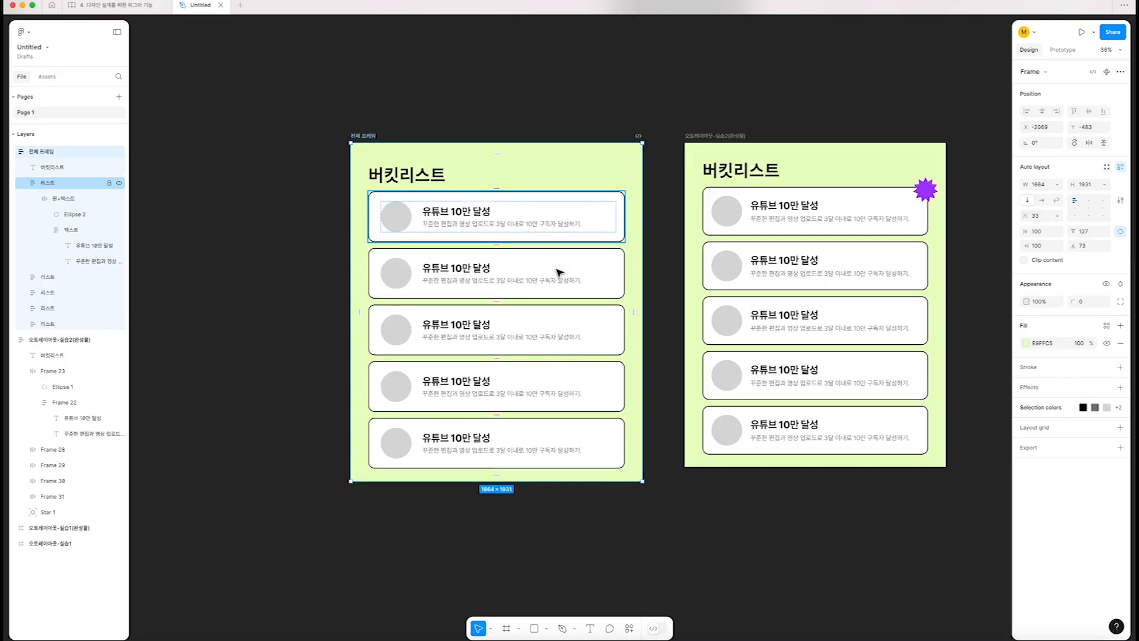
Set the height of the remaining four cards in 전체 프레임 to Fill container
left_click(590, 283)
left_click(587, 332, "shift")
left_click(585, 384, "shift")
left_click(588, 428, "shift")
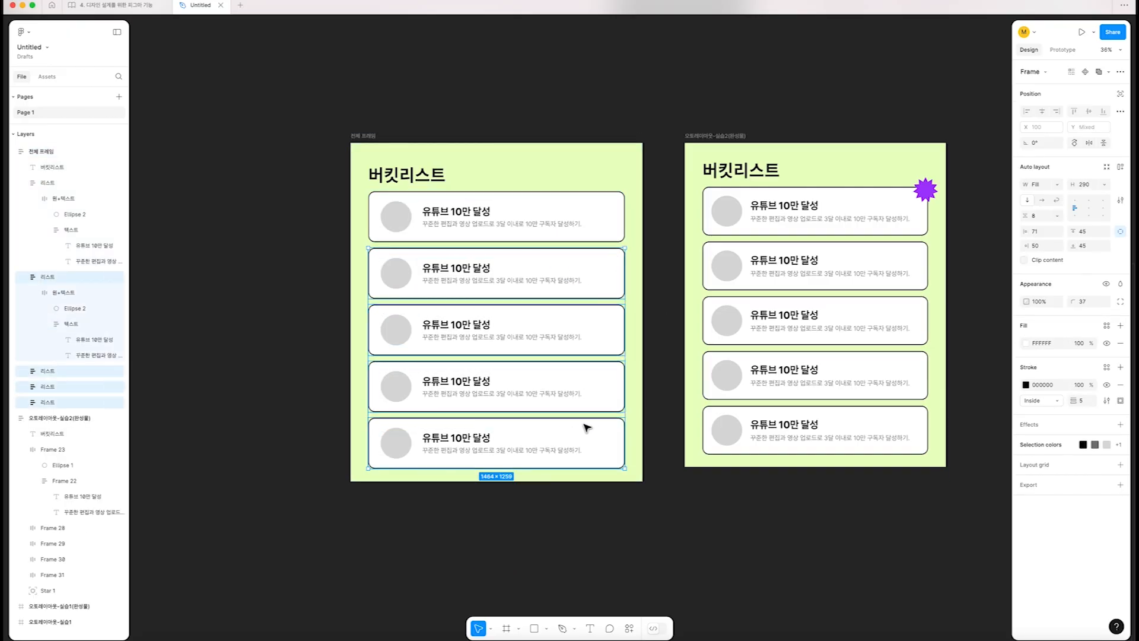
left_click(1105, 185)
left_click(1071, 210)
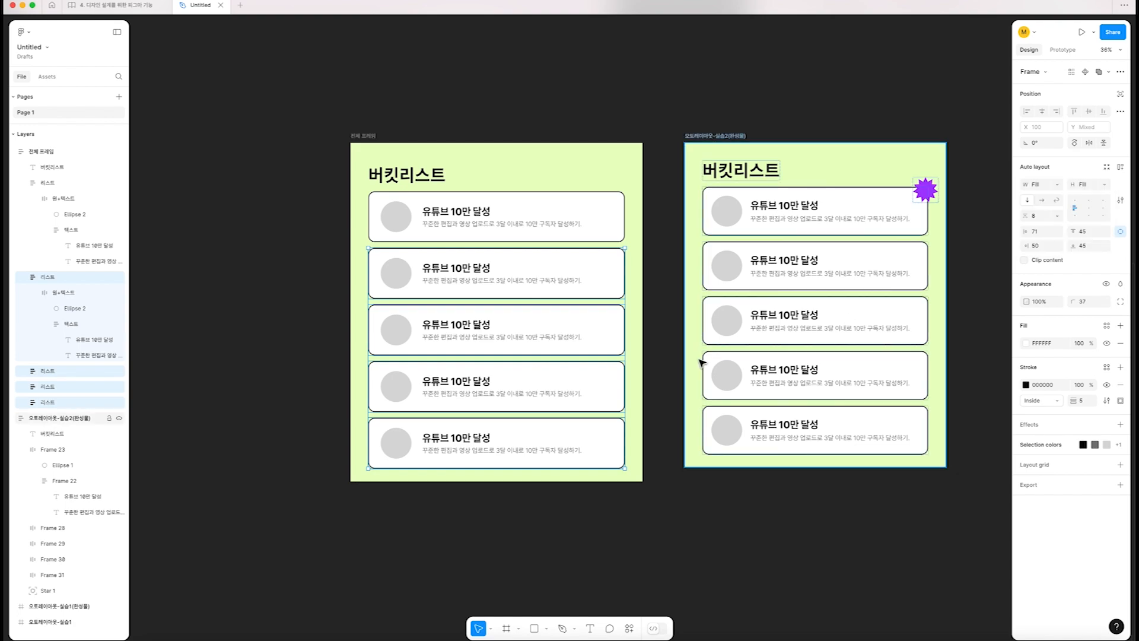
Widen 전체 프레임 to 1764 while testing how all five cards respond, and undo the last resize
left_click(369, 128)
left_click(356, 137)
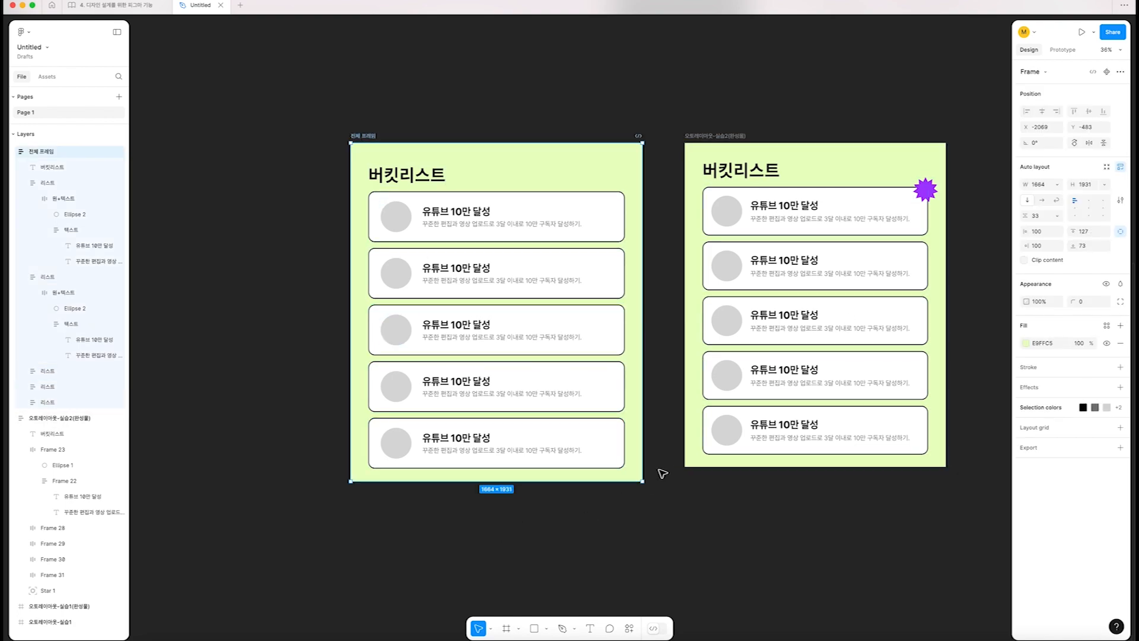
left_click_drag(641, 472, 660, 469)
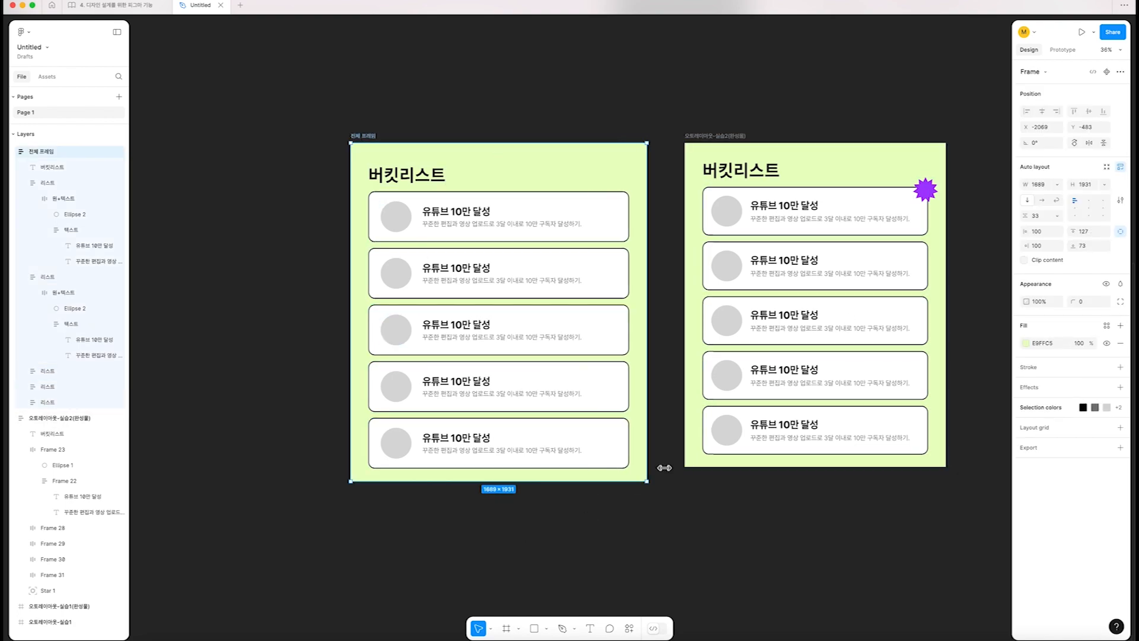
mouse_move(541, 482)
left_mouse_down()
mouse_move(537, 558)
mouse_move(526, 480)
mouse_move(529, 567)
mouse_move(530, 481)
left_mouse_up()
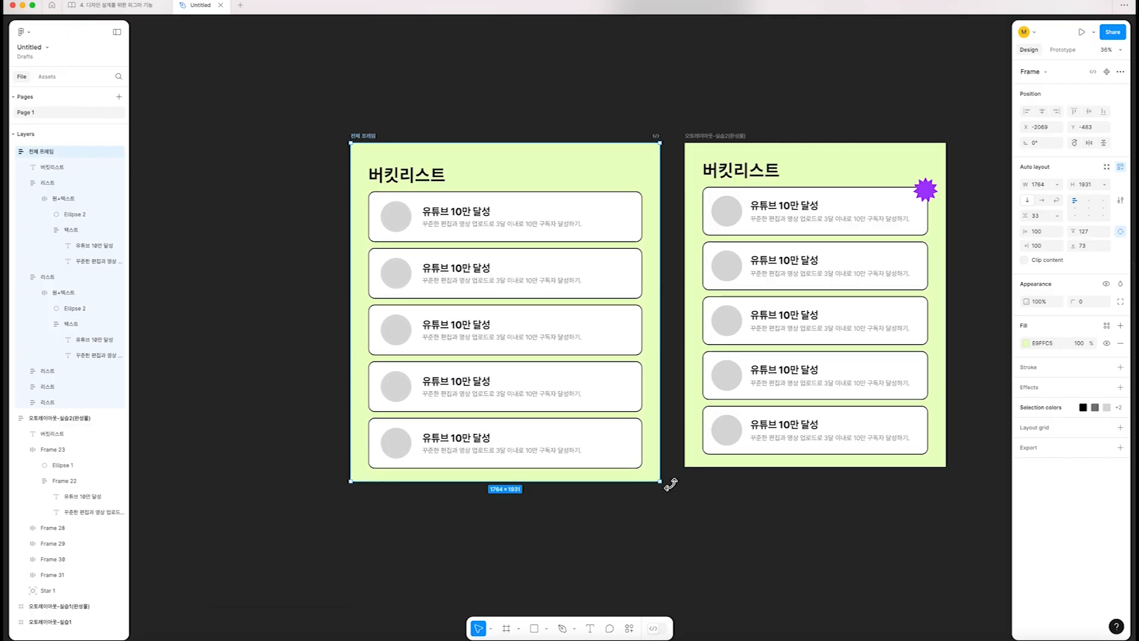
mouse_move(661, 480)
left_mouse_down()
mouse_move(607, 572)
mouse_move(702, 565)
mouse_move(626, 468)
mouse_move(609, 577)
mouse_move(720, 516)
mouse_move(572, 532)
mouse_move(664, 564)
mouse_move(616, 473)
mouse_move(679, 478)
left_mouse_up()
key("super+z")
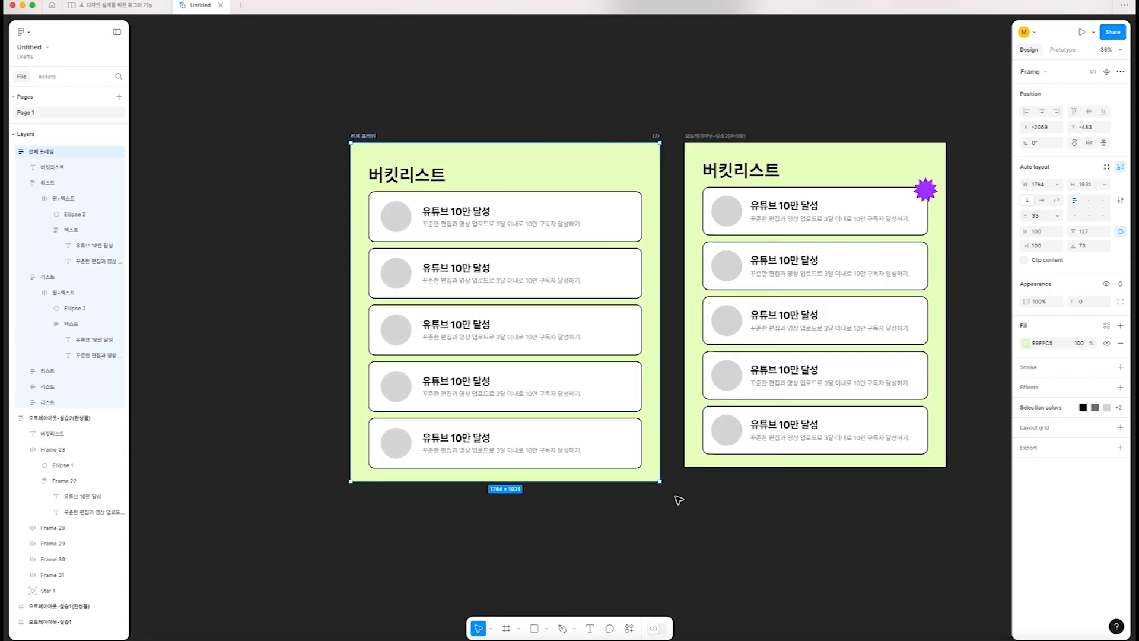
Examine the purple star on the completed example and how it follows the first card's corner when the frame is resized
left_click(591, 515)
scroll(415, 190, "up", 2)
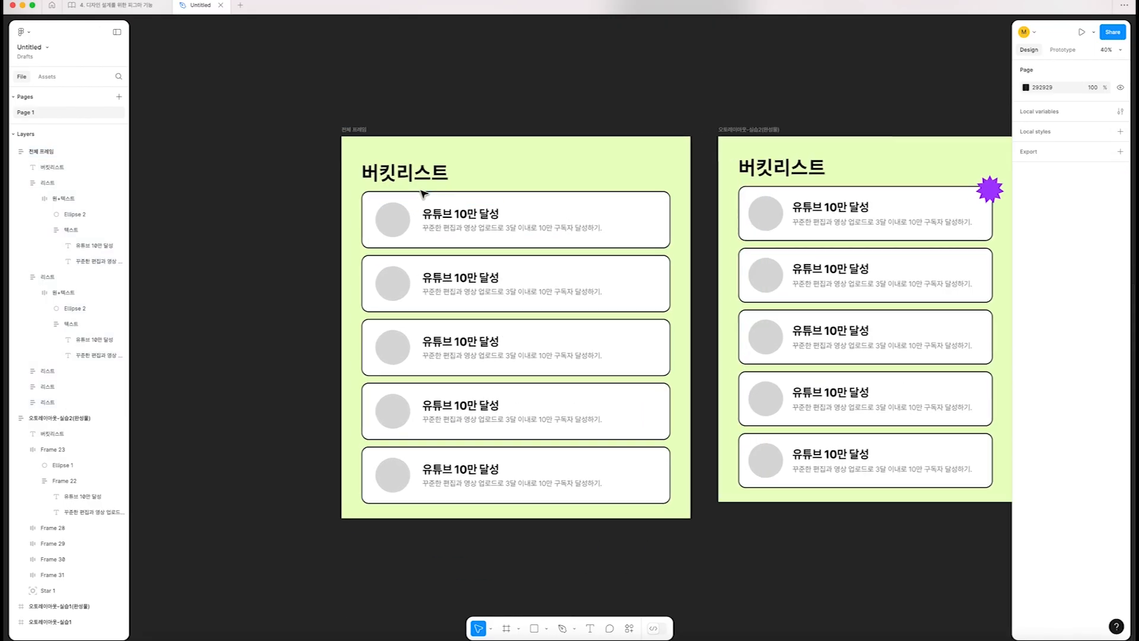
left_click(335, 123)
scroll(335, 123, "right", 2)
left_click(661, 231)
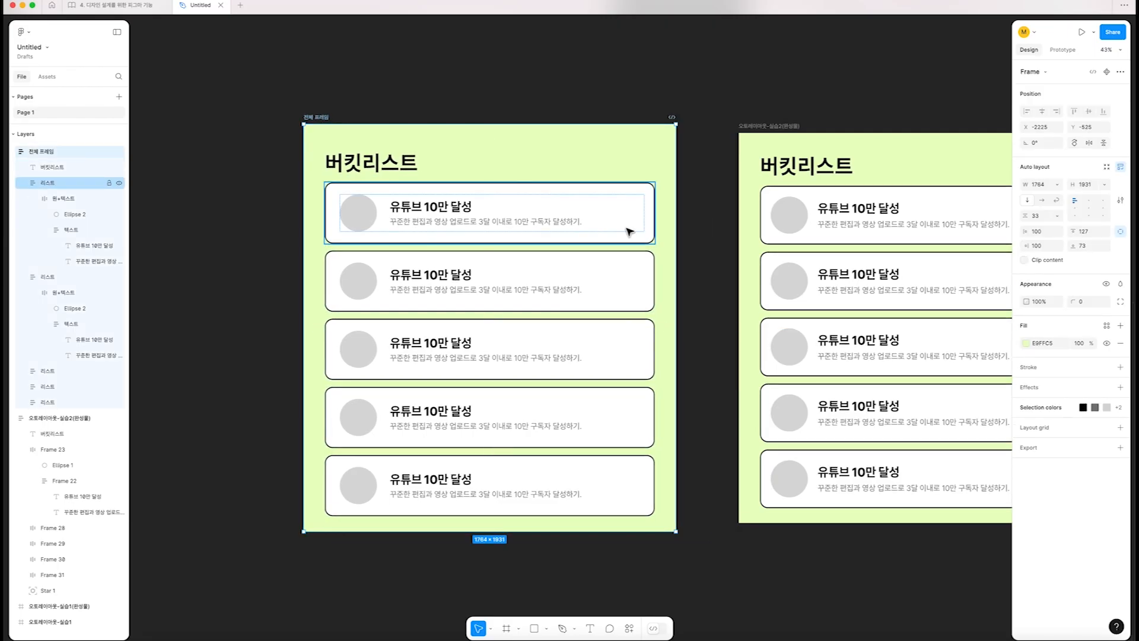
scroll(660, 233, "right", 5)
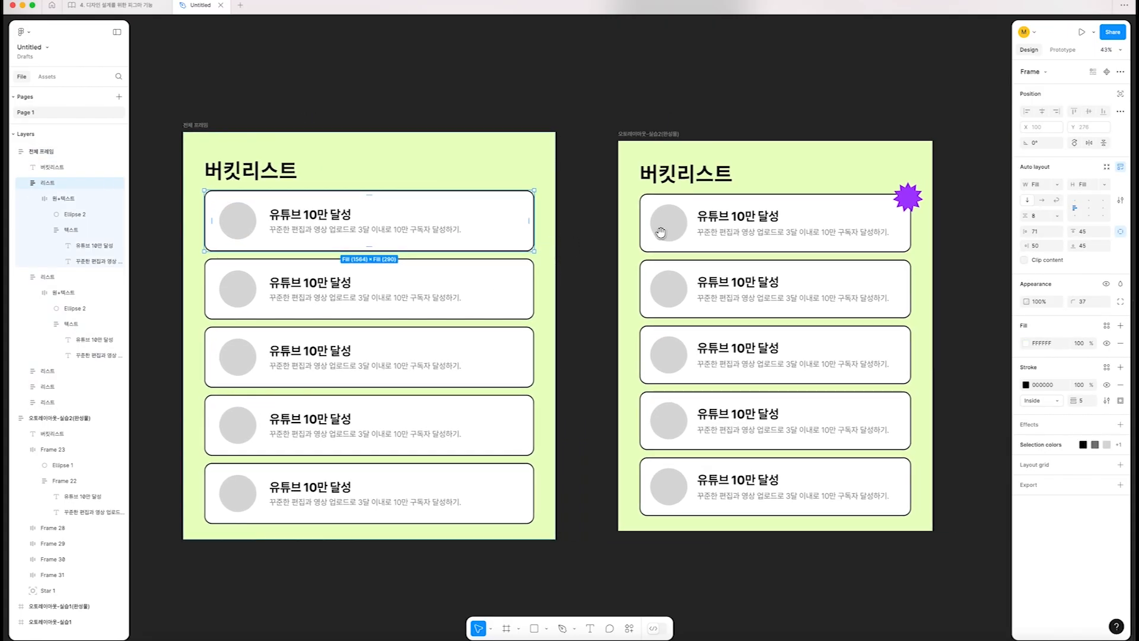
left_click(918, 204)
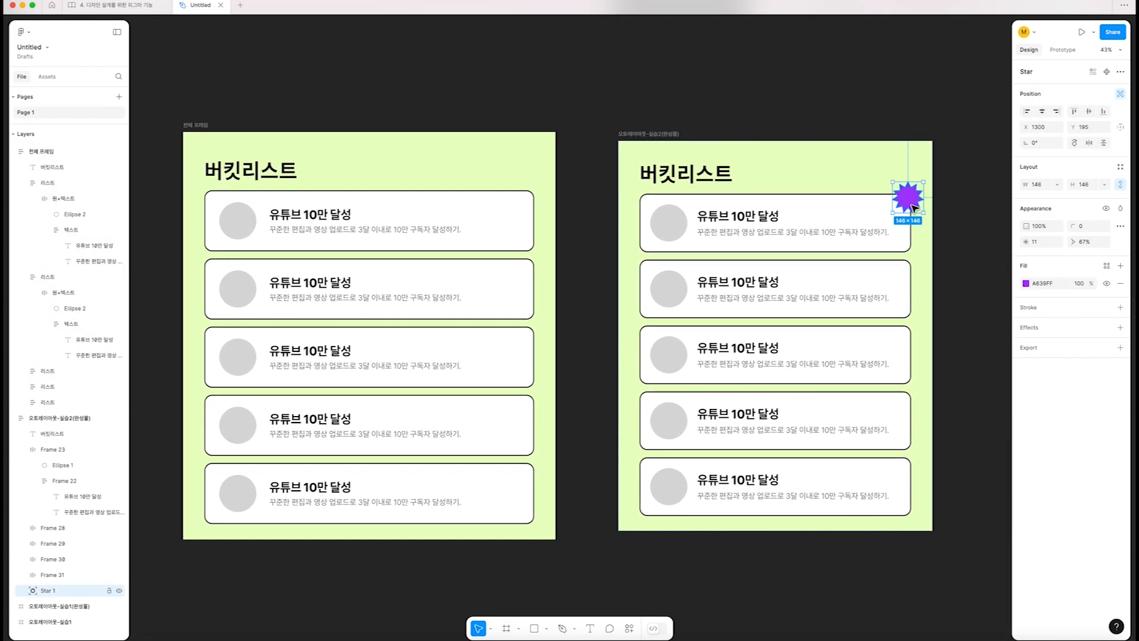
left_click(666, 134)
scroll(852, 295, "right", 2)
left_click_drag(867, 530, 926, 564)
left_click_drag(859, 500, 888, 569)
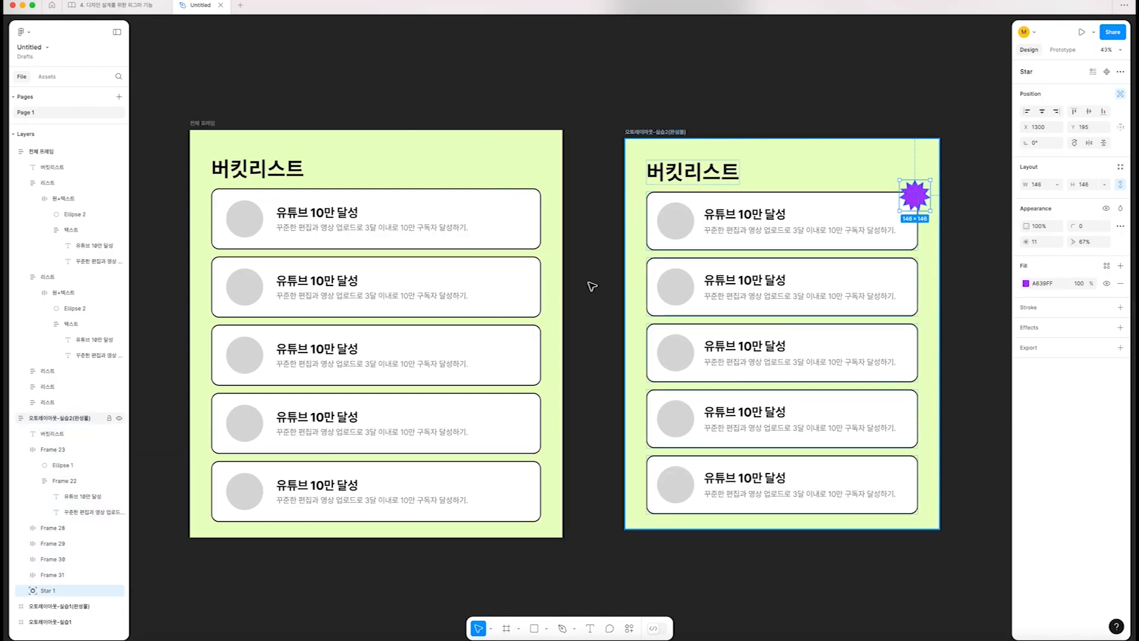
Draw a star about 193 × 193 above 전체 프레임 and give it 13 points with a 62% ratio
left_click(547, 630)
left_click(554, 592)
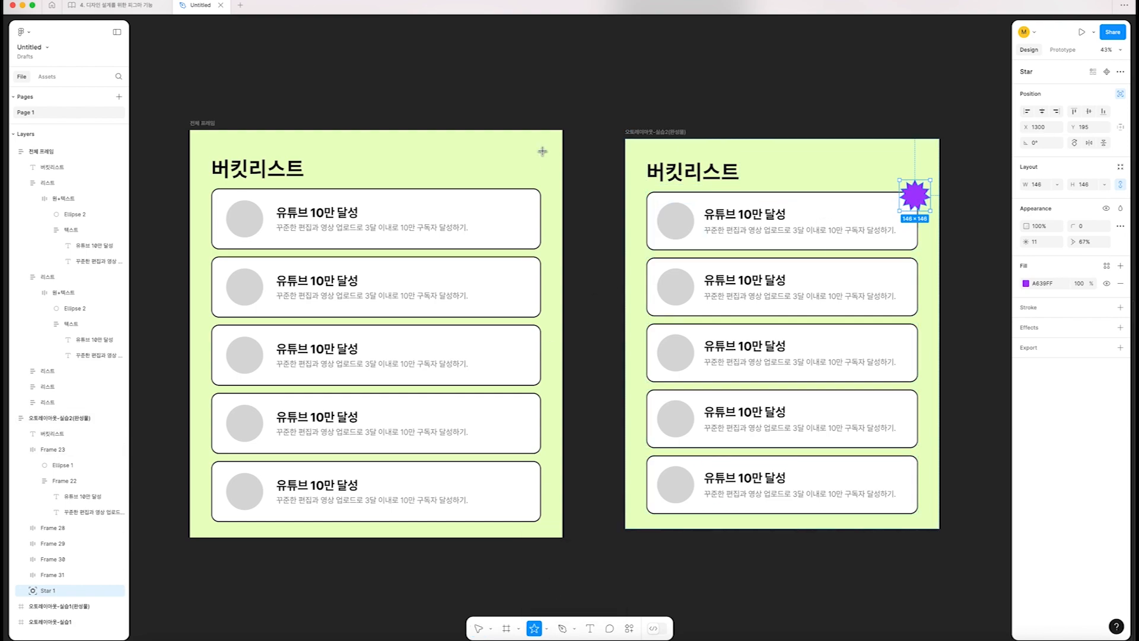
left_click_drag(489, 85, 532, 118)
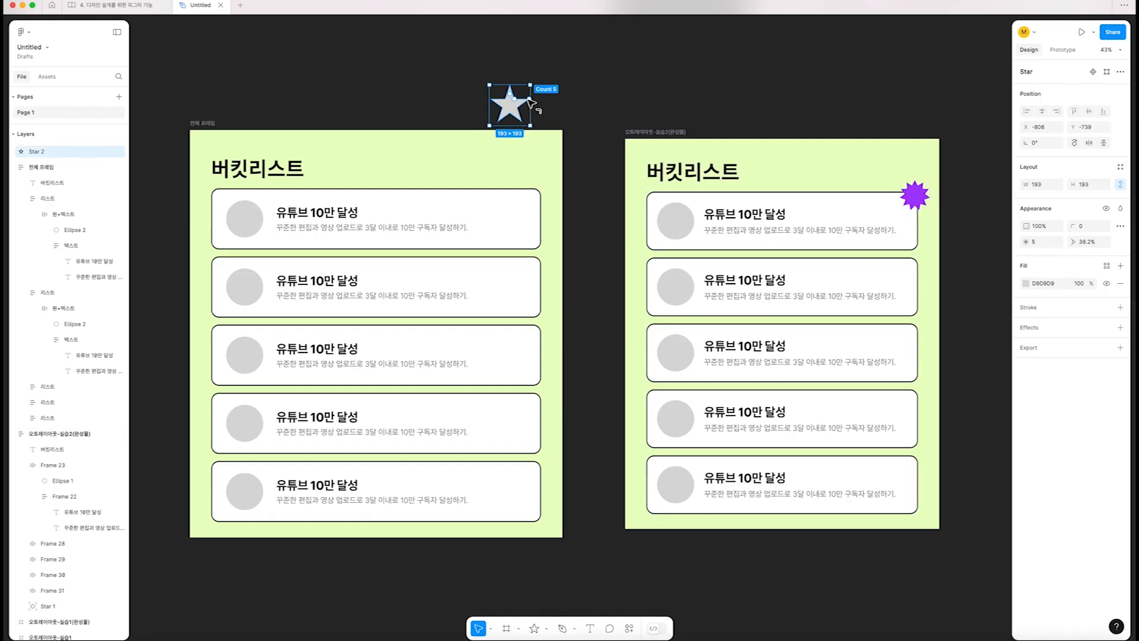
left_click_drag(532, 98, 516, 106)
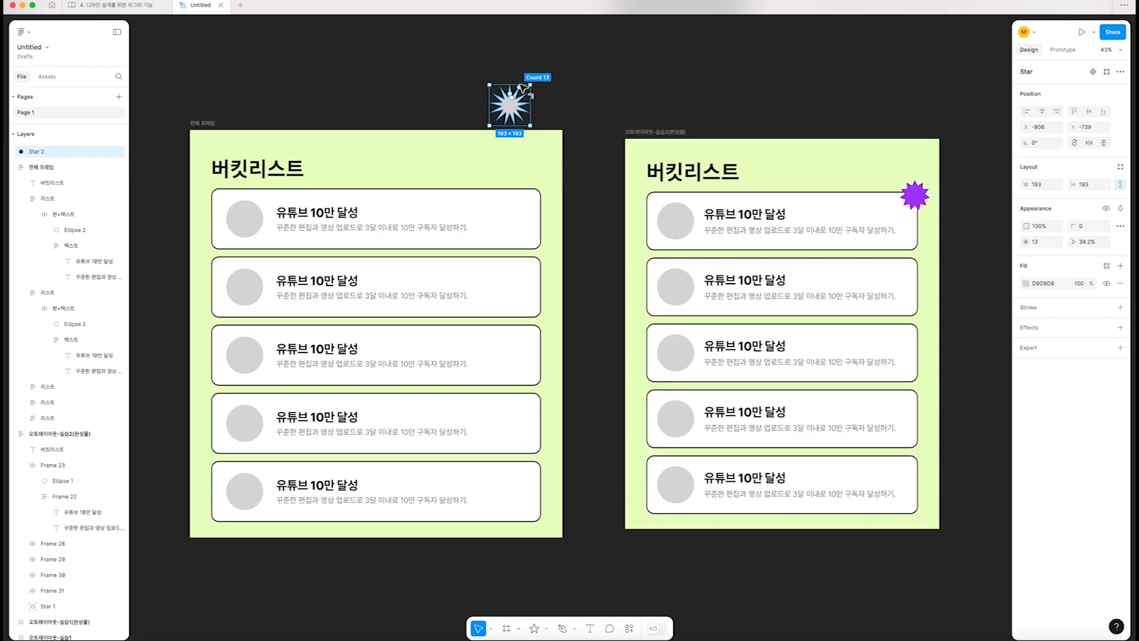
left_click_drag(516, 104, 516, 91)
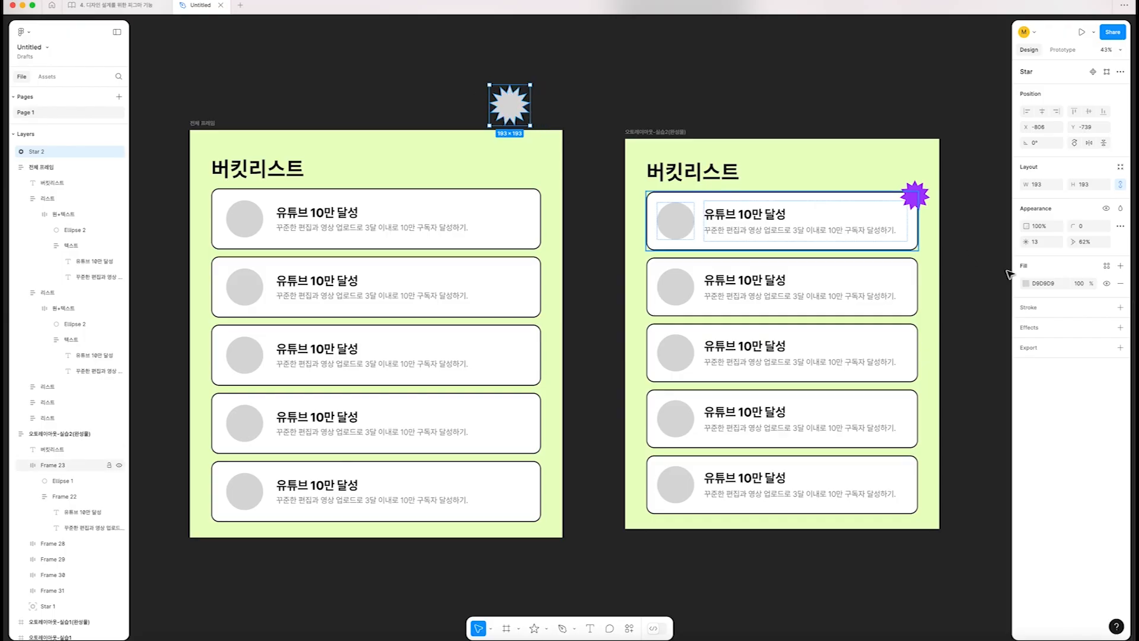
Fill the new star with the page's existing purple, A639FF
left_click(1026, 283)
left_click(979, 513)
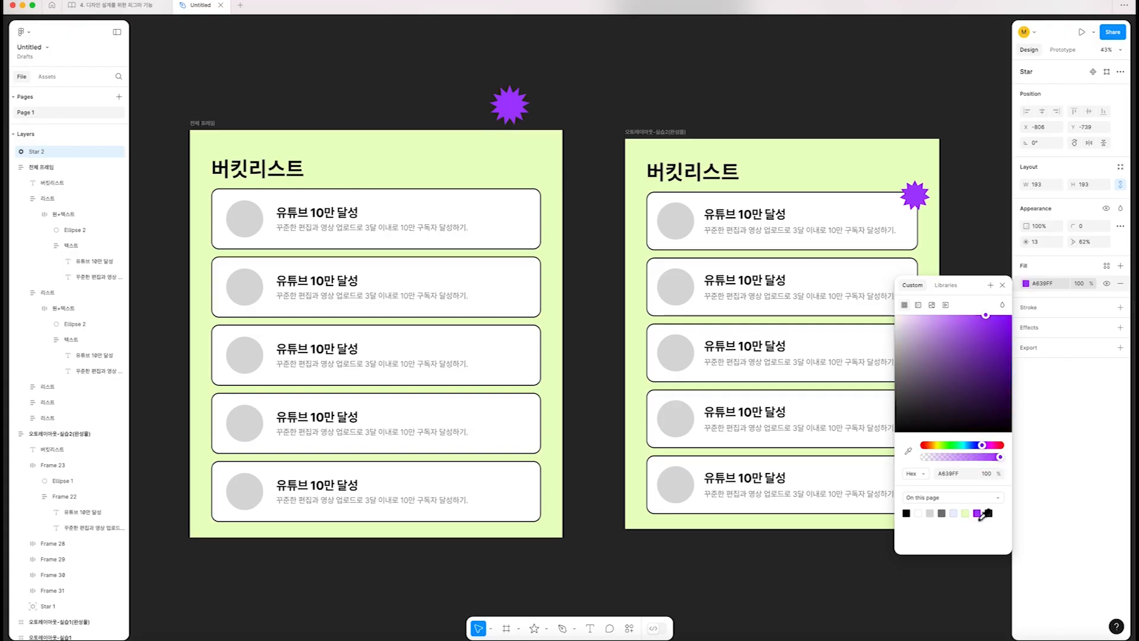
left_click(595, 55)
Try dropping the star directly into the first card and repositioning it there, and undo the placement
mouse_move(513, 105)
left_mouse_down()
mouse_move(507, 172)
mouse_move(490, 202)
mouse_move(478, 192)
mouse_move(469, 203)
left_mouse_up()
left_click_drag(248, 200, 305, 266)
key("super+z")
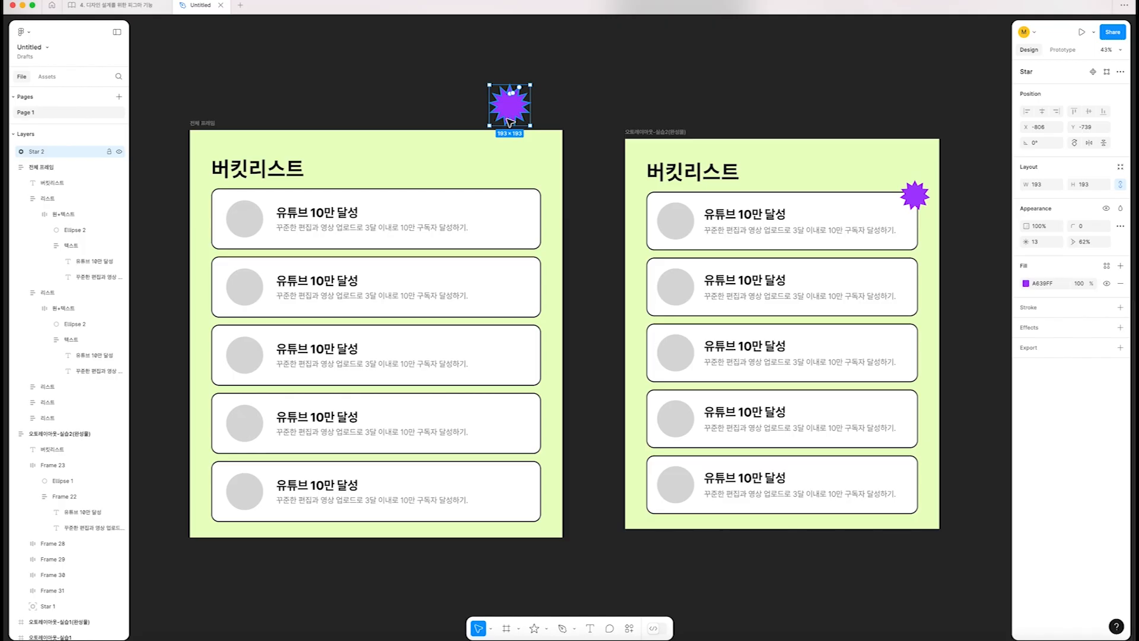
Nest the star in the first card, ignoring auto layout, and resize it to 135 × 135 over the card's upper-right corner
left_click_drag(511, 117, 597, 122)
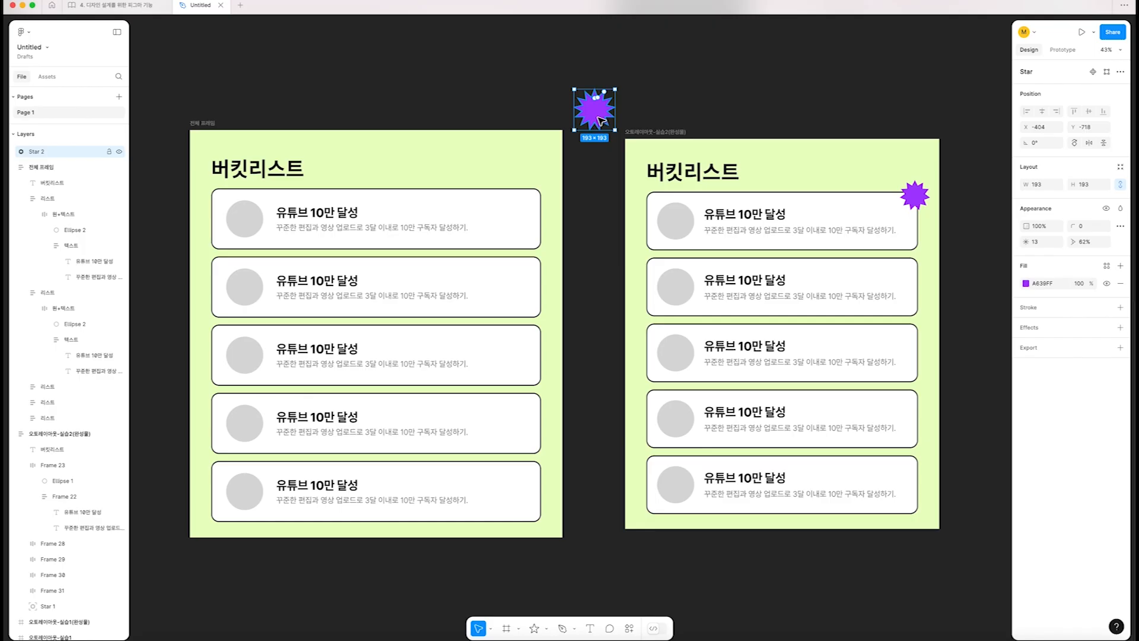
left_click_drag(595, 123, 515, 221)
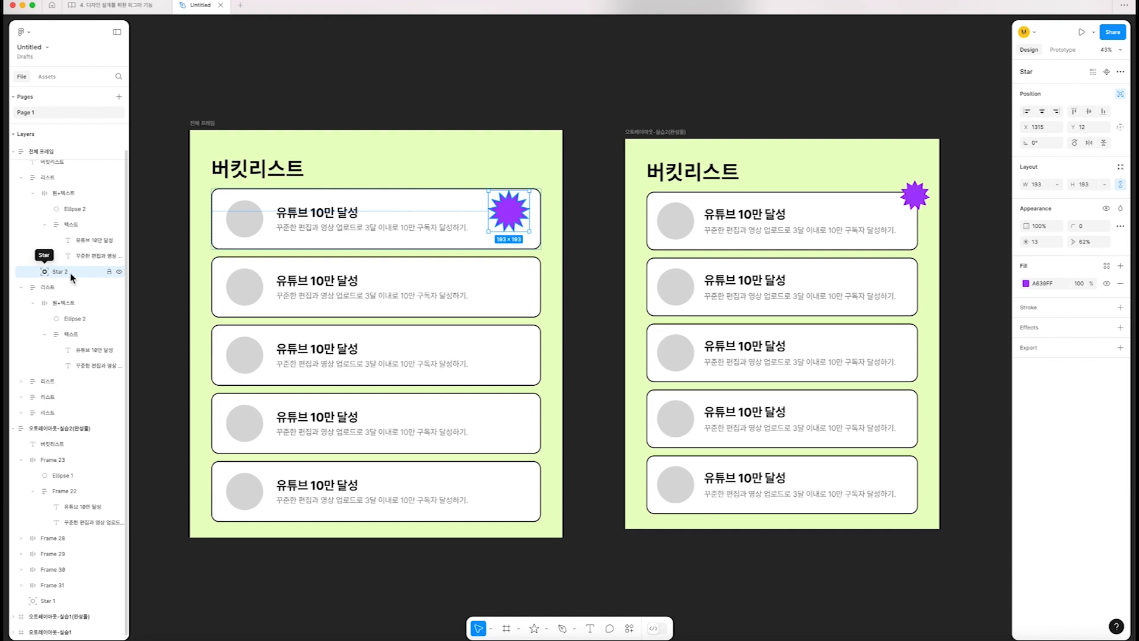
left_click_drag(504, 217, 540, 195)
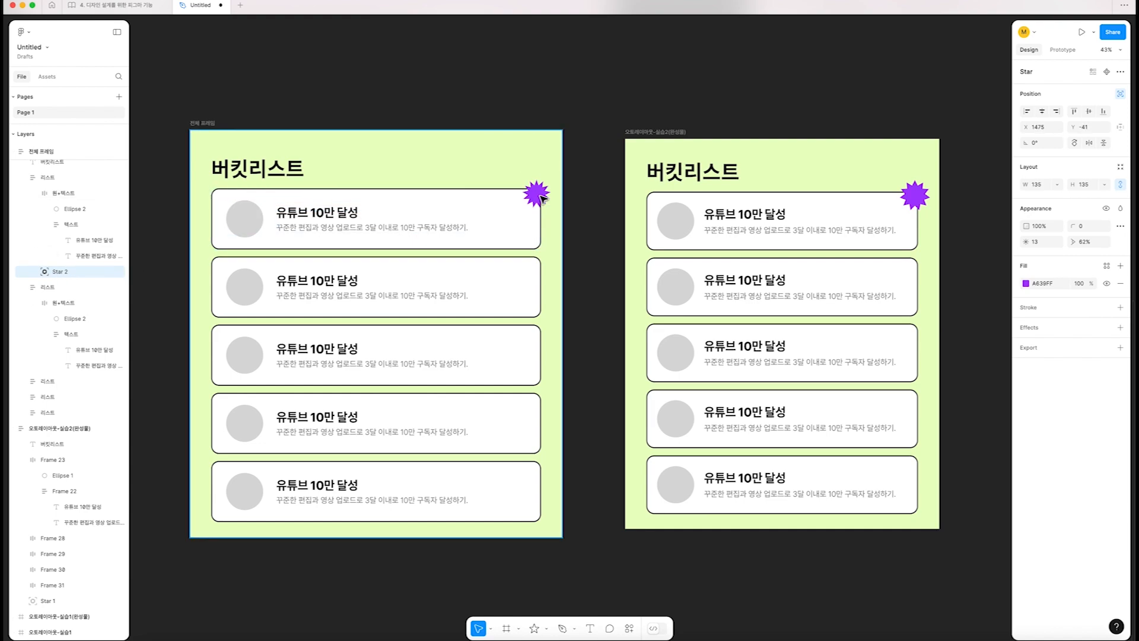
Collapse the first card's 원+텍스트 layer and fine-tune the star's position on the card corner to X 1481, Y -40
left_click(37, 198)
left_click(598, 199)
mouse_move(423, 214)
left_mouse_down()
mouse_move(401, 218)
mouse_move(427, 224)
mouse_move(415, 224)
left_mouse_up()
scroll(578, 201, "up", 3)
left_click(583, 199)
scroll(594, 196, "left", 5)
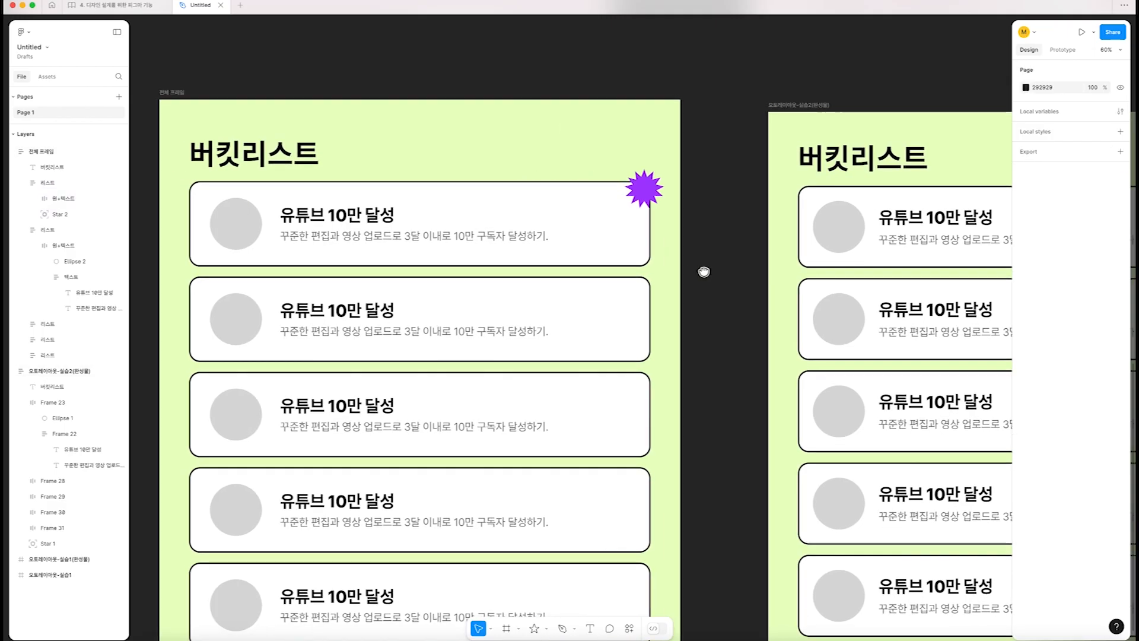
left_click(668, 175)
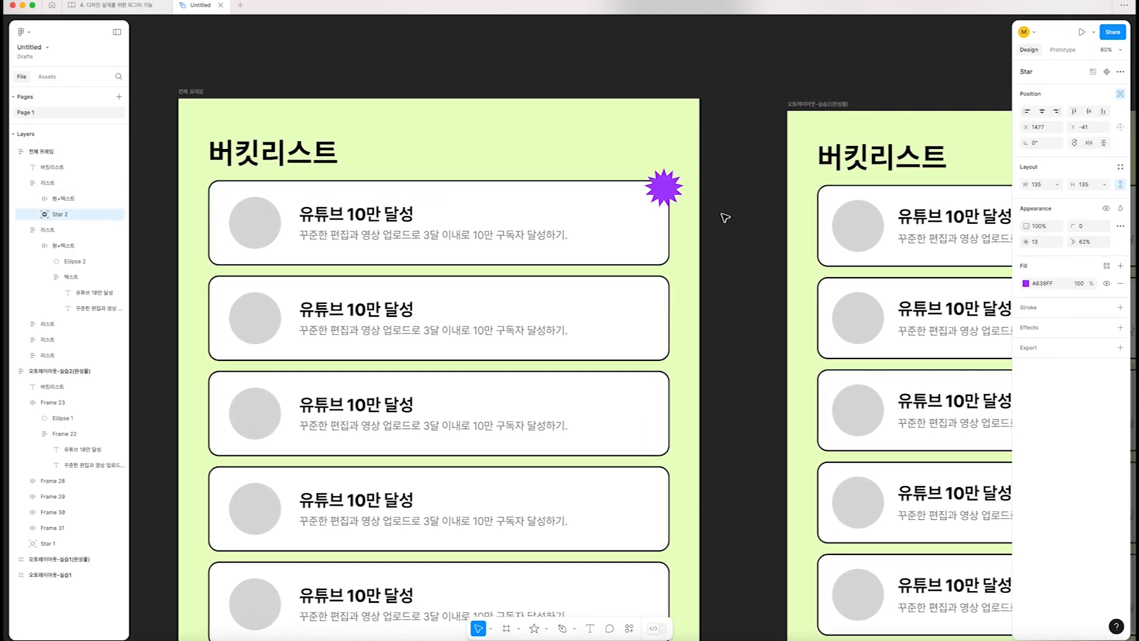
scroll(717, 199, "up", 1)
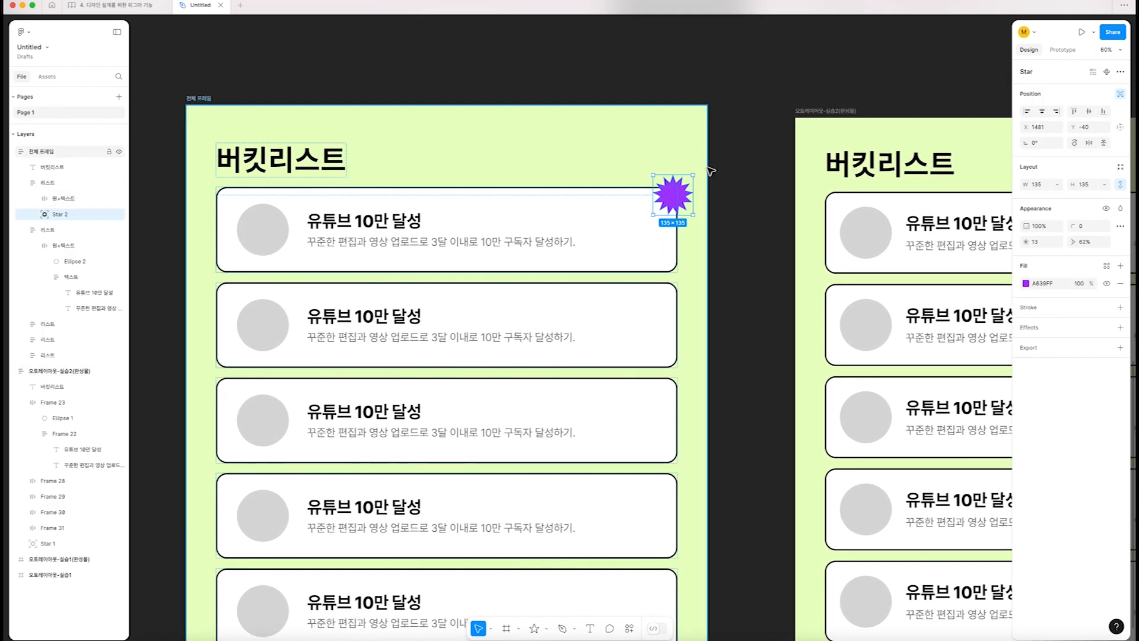
scroll(710, 171, "down", 3, "ctrl")
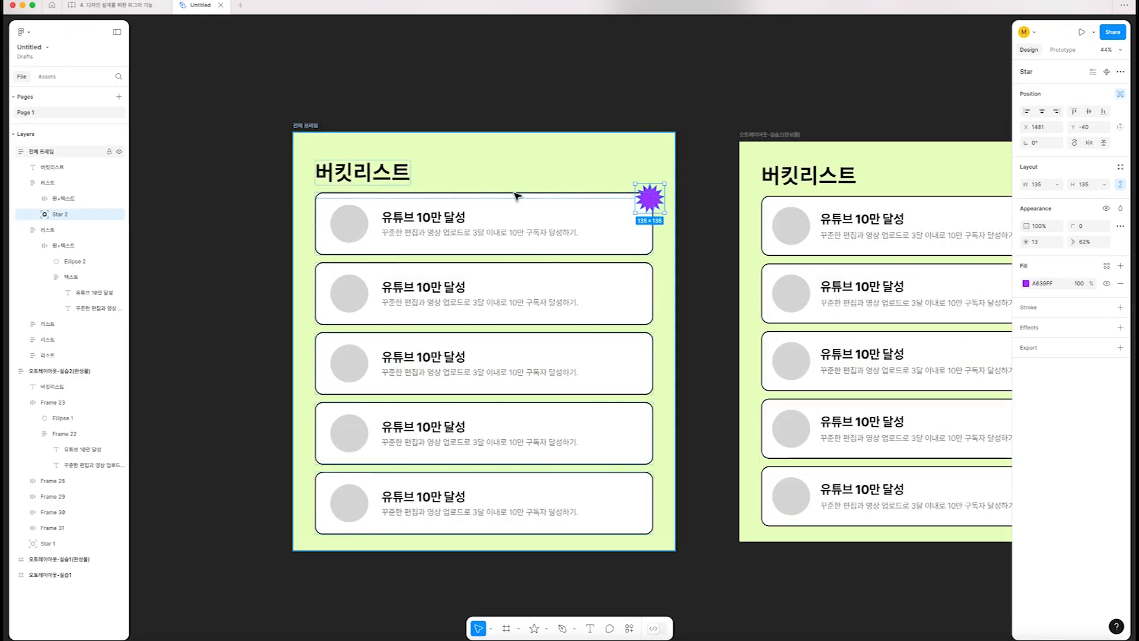
Try widening 전체 프레임 to test whether the star follows the card's corner, and undo the resize
left_click(670, 255)
left_click_drag(675, 257, 781, 261)
key("super+z")
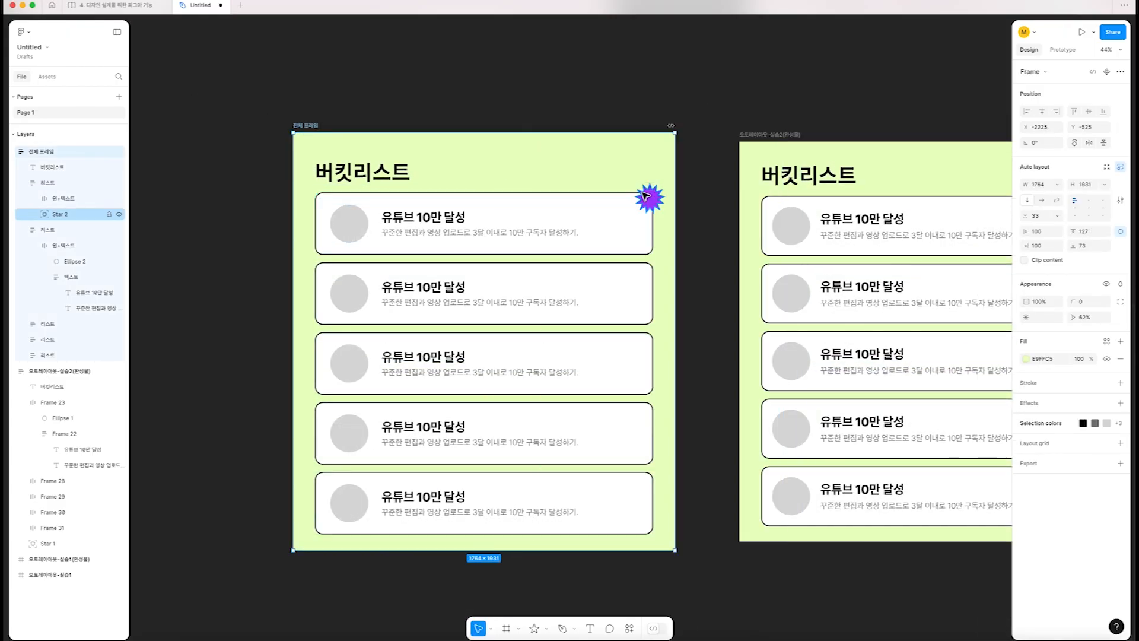
Set the star's constraints to Right and Top so it stays anchored to the first card's corner
left_click(656, 198)
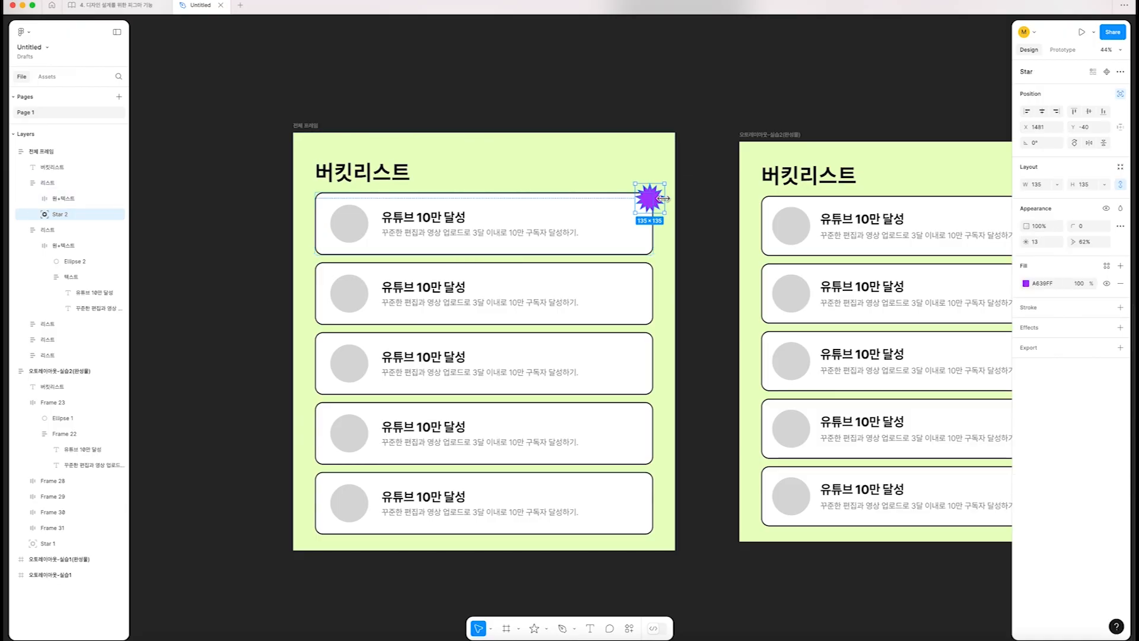
left_click(1121, 128)
left_click(940, 167)
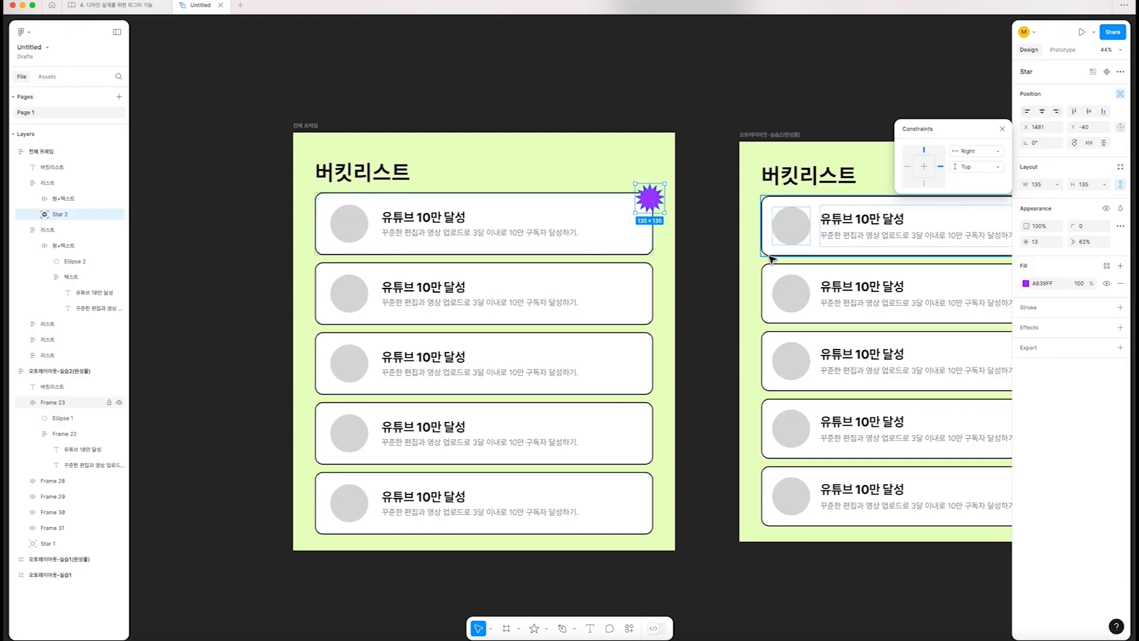
left_click(304, 120)
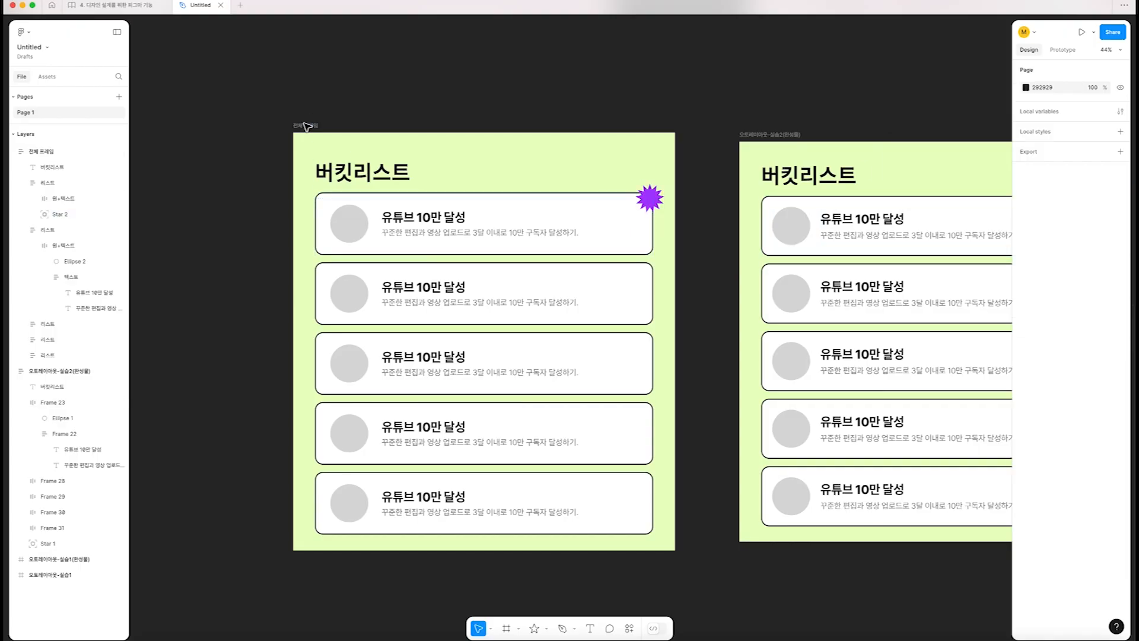
Try widening 전체 프레임 to about 2182 to test the star's anchoring, undo the resize, and inspect the first card
left_click(305, 125)
left_click_drag(676, 246, 765, 248)
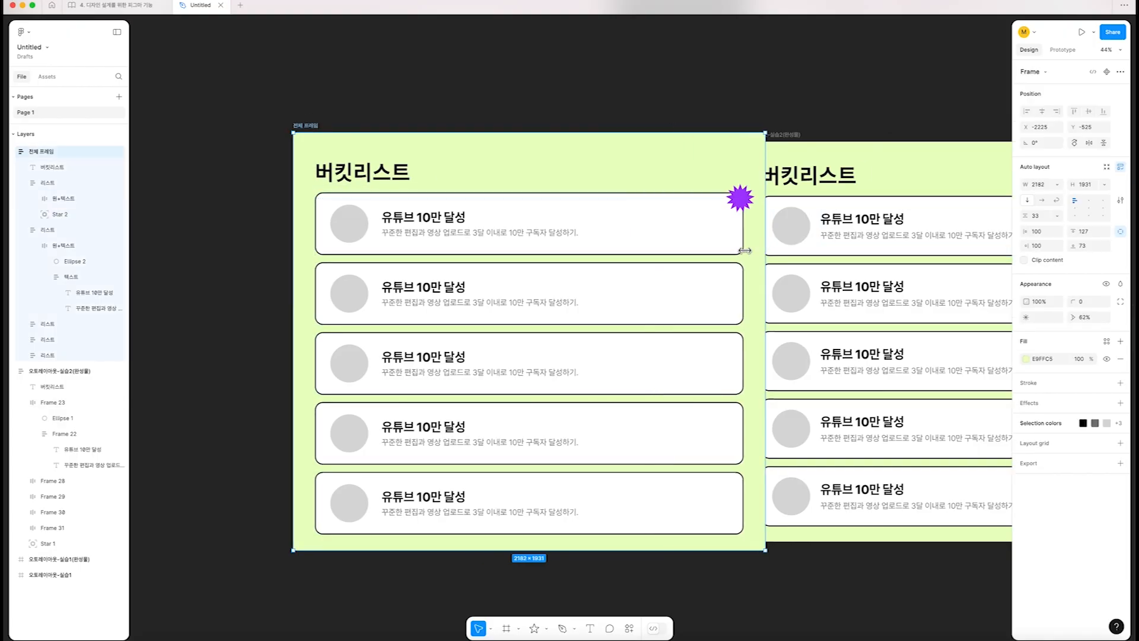
key("super+z")
left_click(563, 200)
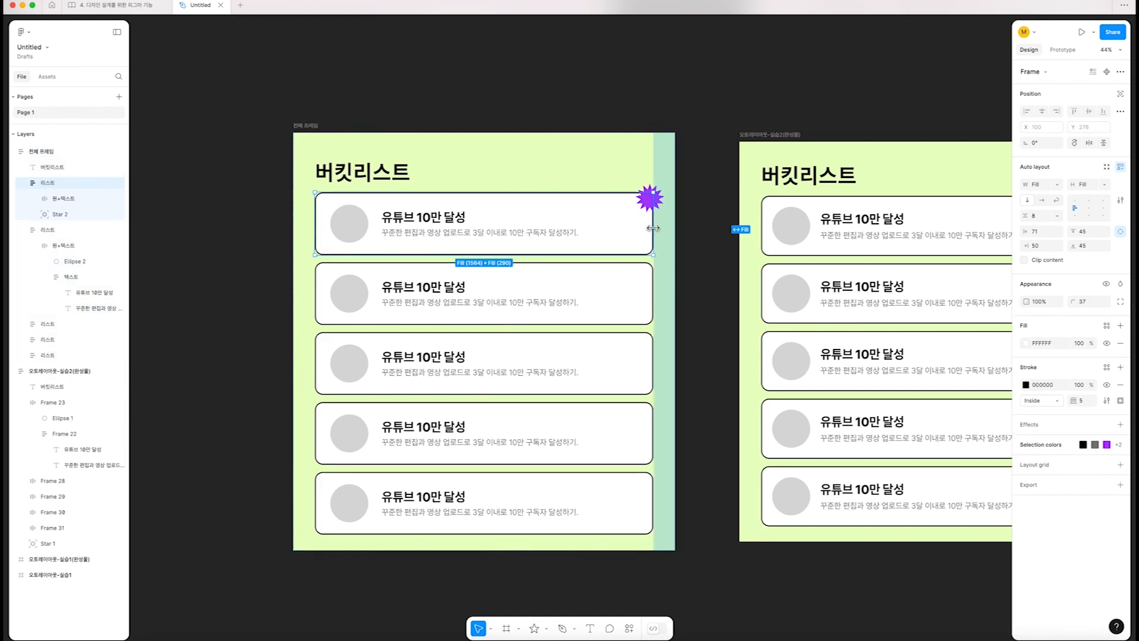
mouse_move(670, 225)
left_mouse_down()
mouse_move(500, 222)
mouse_move(683, 232)
left_mouse_up()
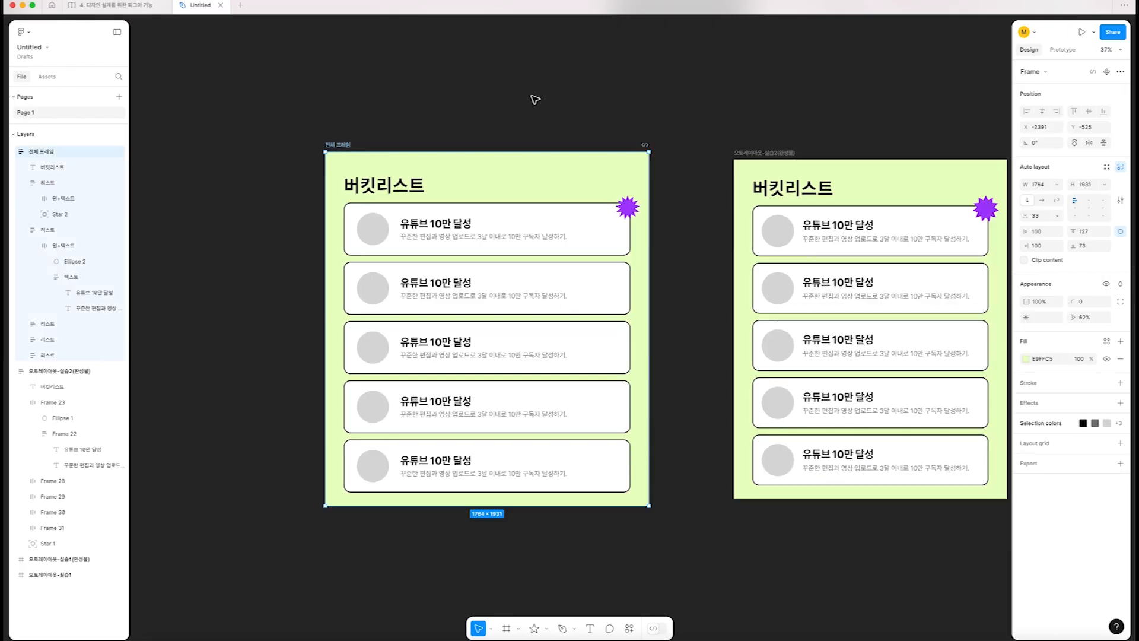
left_click(535, 100)
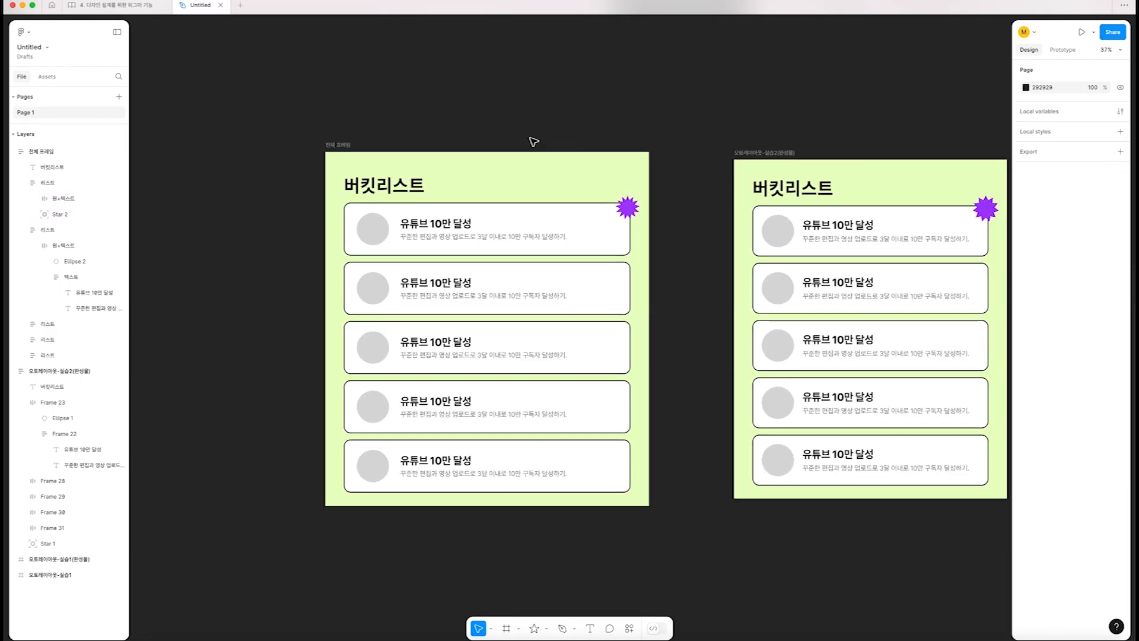
Narrow 전체 프레임 to a width of 1493 and add a minimum width of 1493
left_click(389, 153)
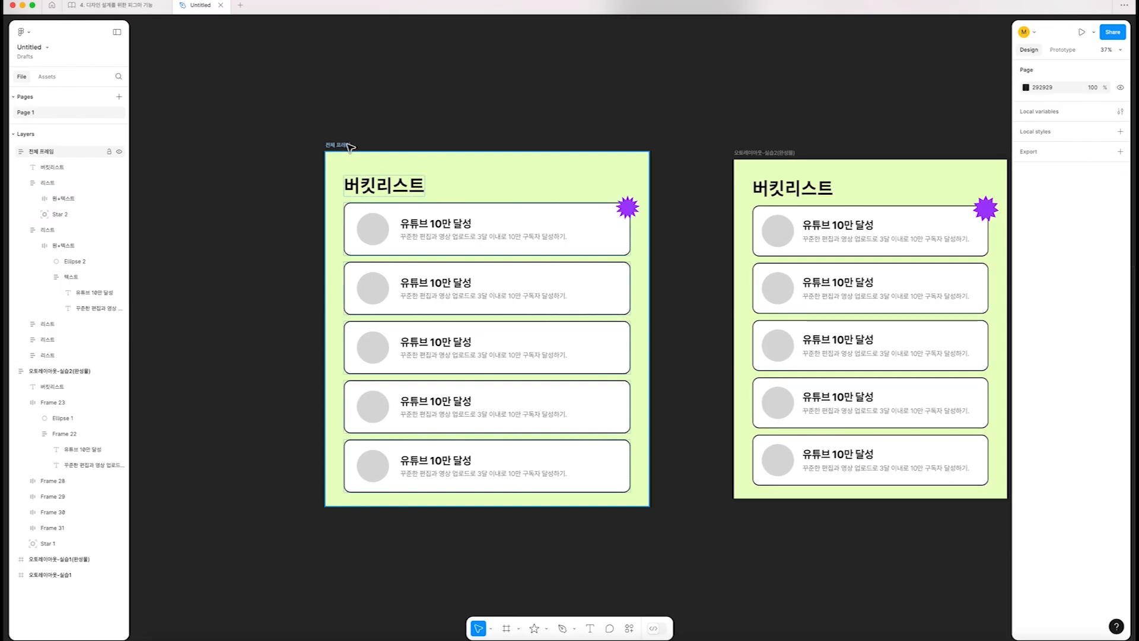
left_click_drag(645, 263, 599, 268)
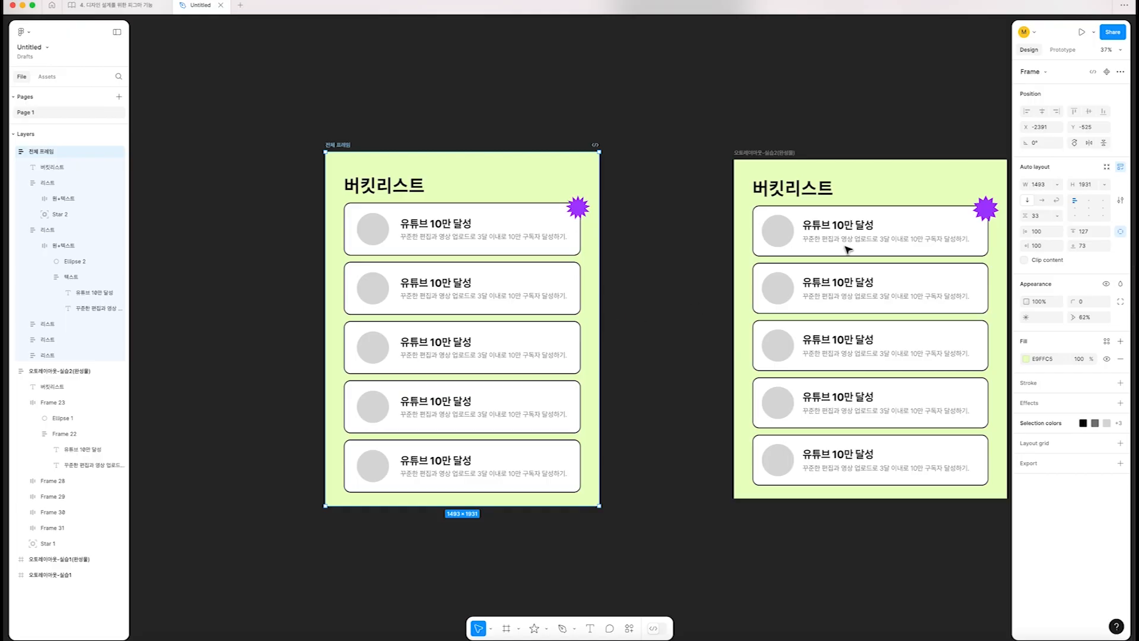
left_click(1057, 184)
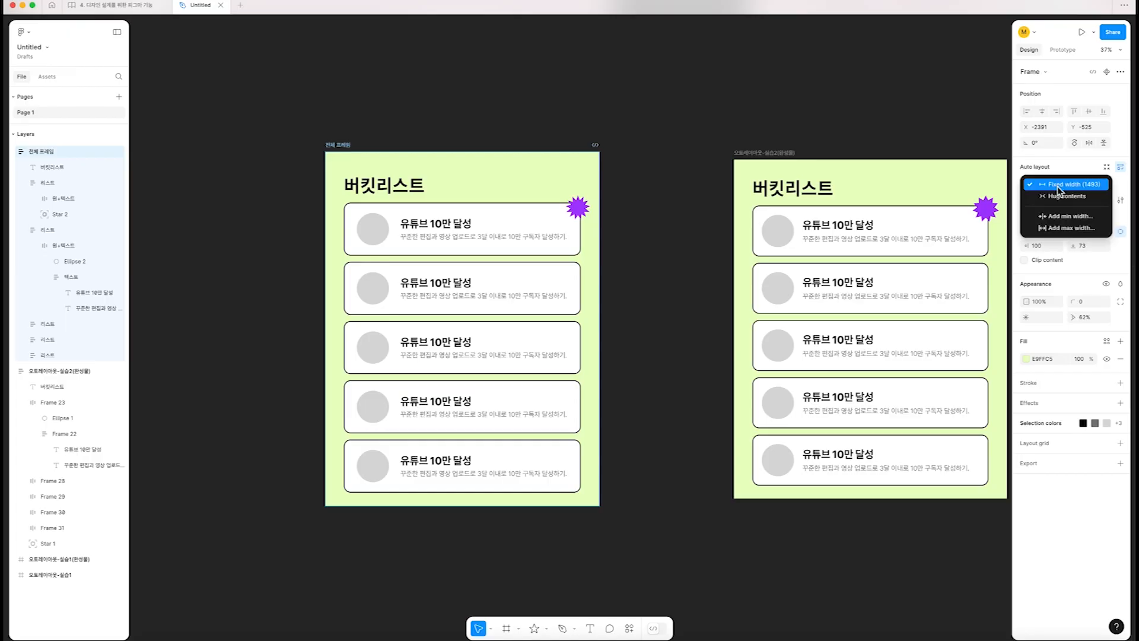
left_click(1066, 216)
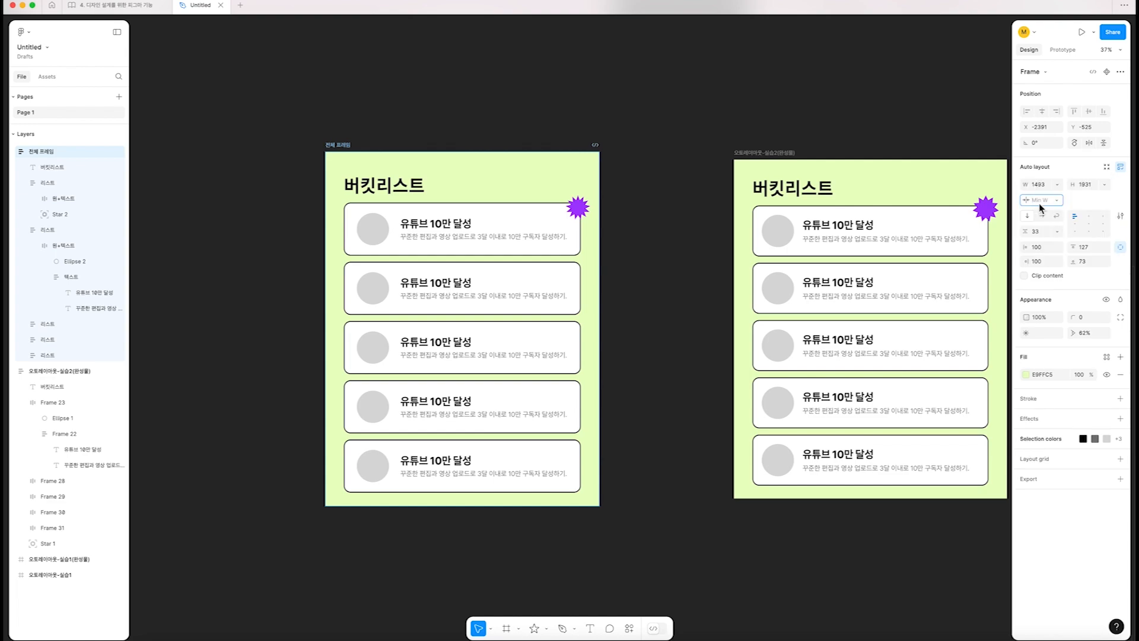
type("1493")
key("Return")
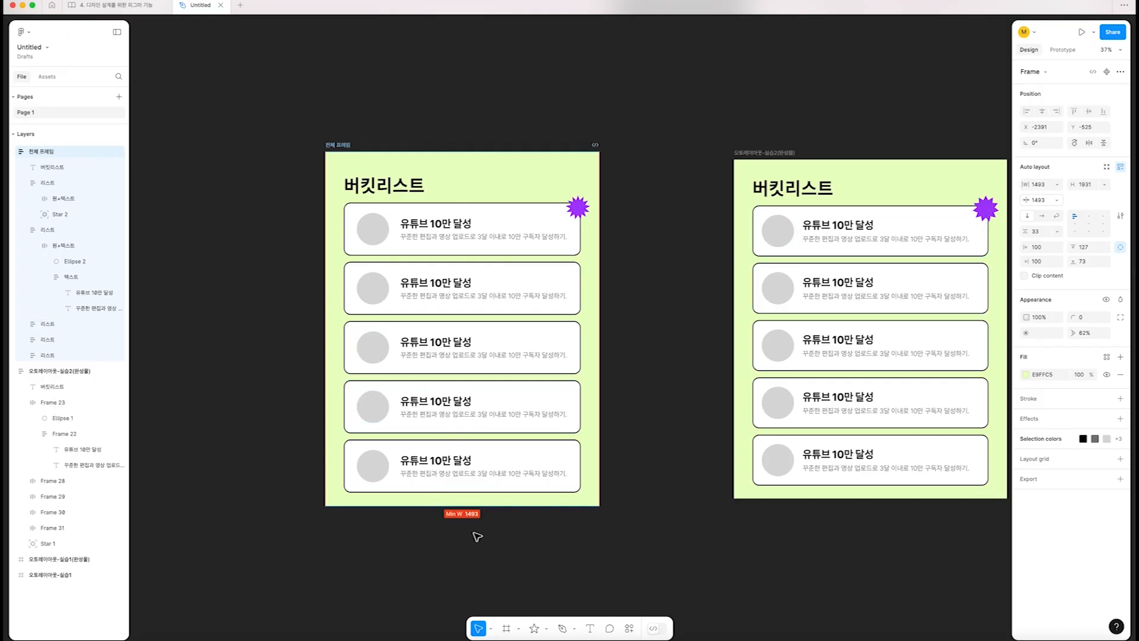
Widen 전체 프레임 to 2094 and add a maximum width of 2094
left_click_drag(600, 212, 709, 208)
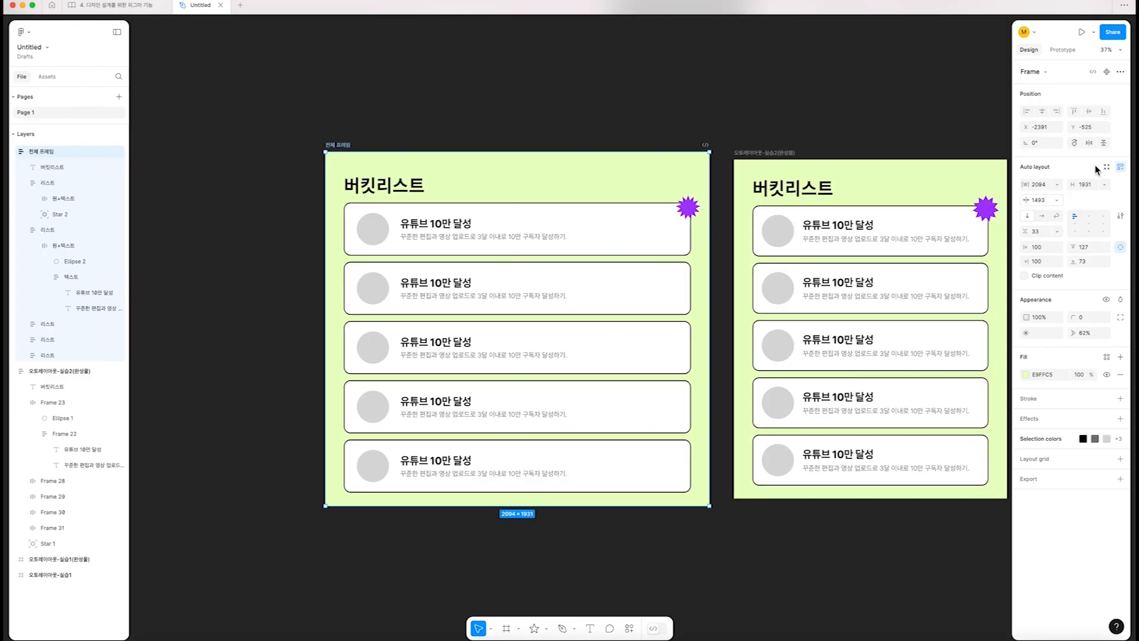
left_click(1056, 184)
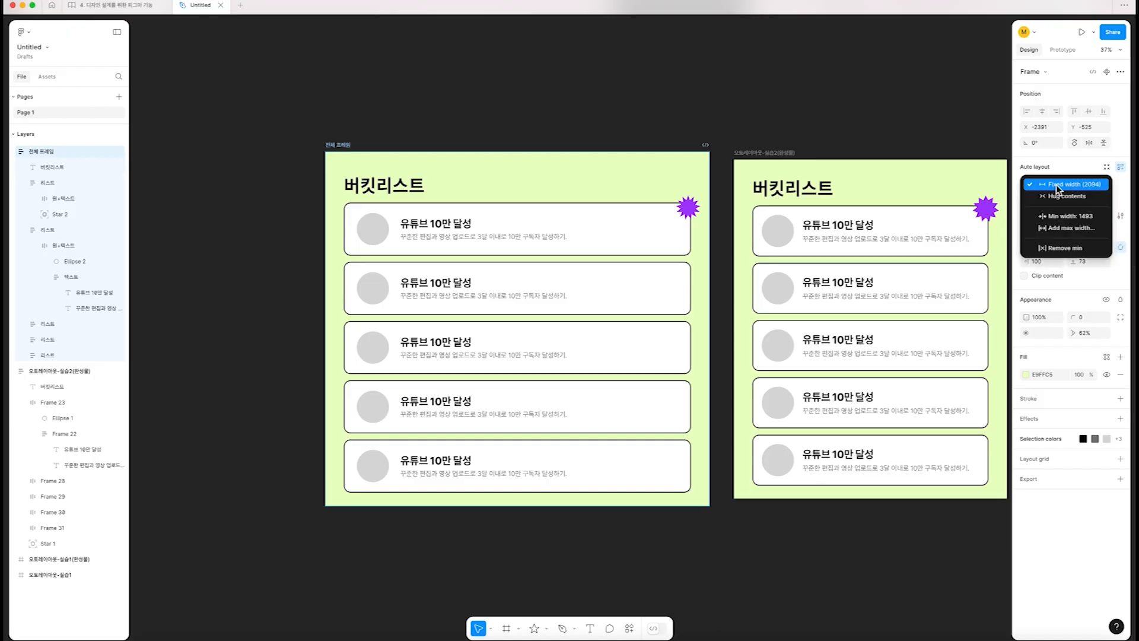
left_click(1066, 229)
type("2094")
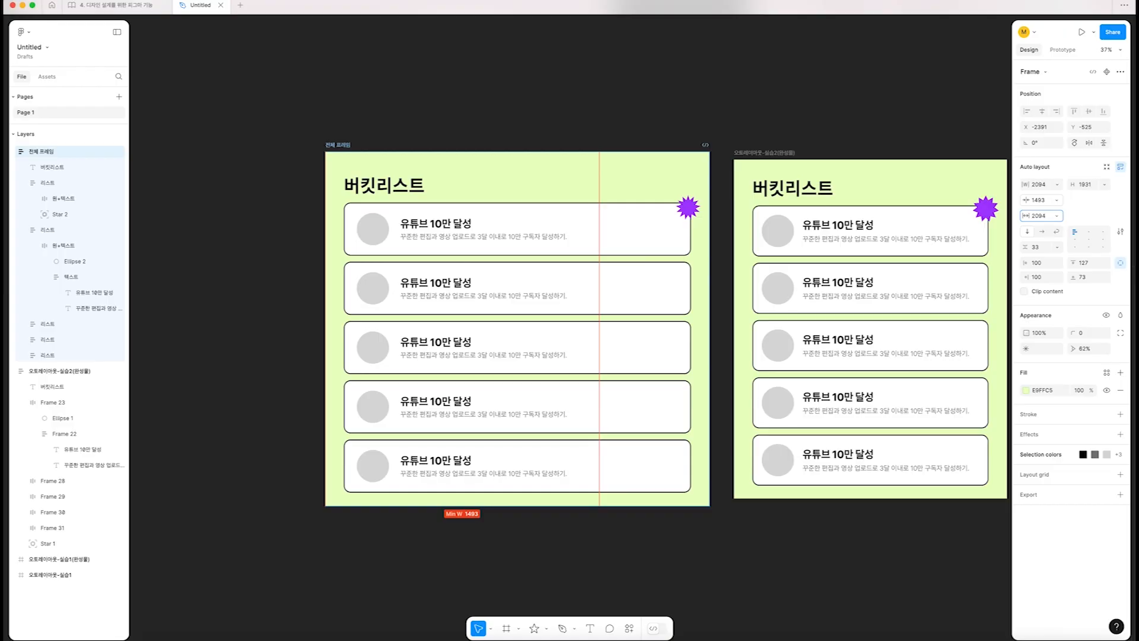
key("Return")
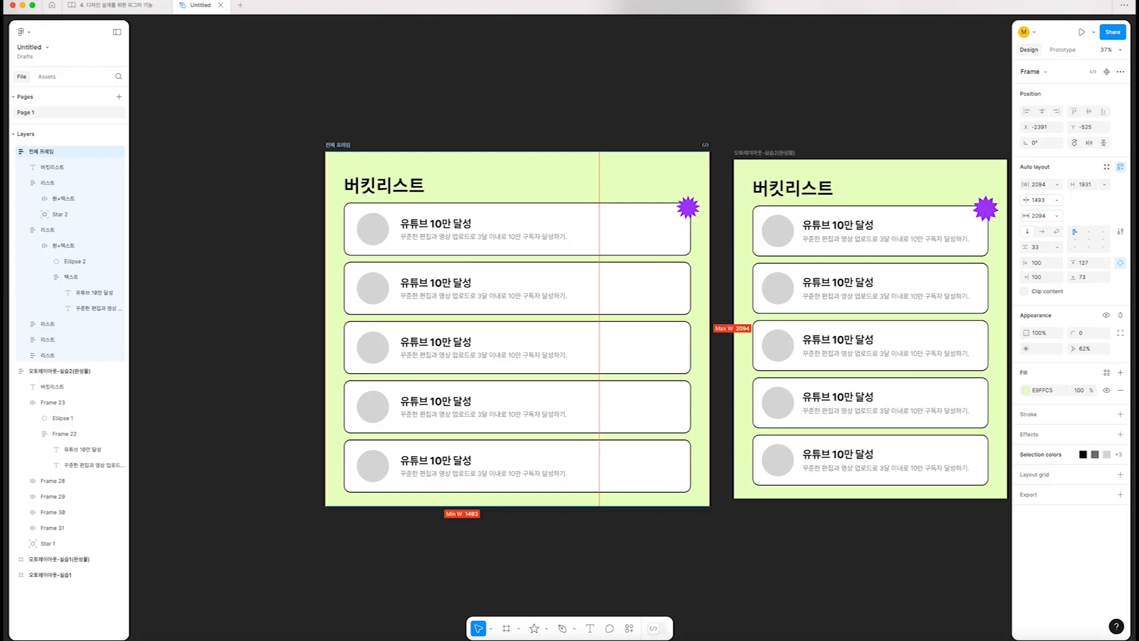
Move 전체 프레임 to X -2976, away from the finished example, and test resizing it against its width limits
left_click_drag(336, 145, 228, 145)
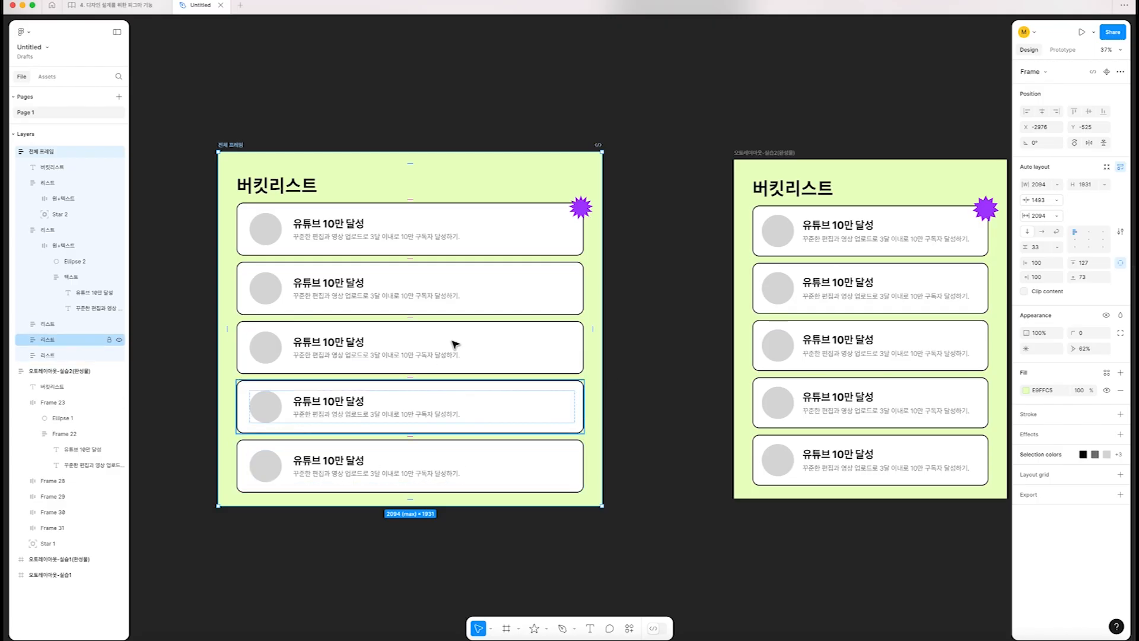
left_click_drag(601, 236, 700, 108)
scroll(700, 108, "down", 2)
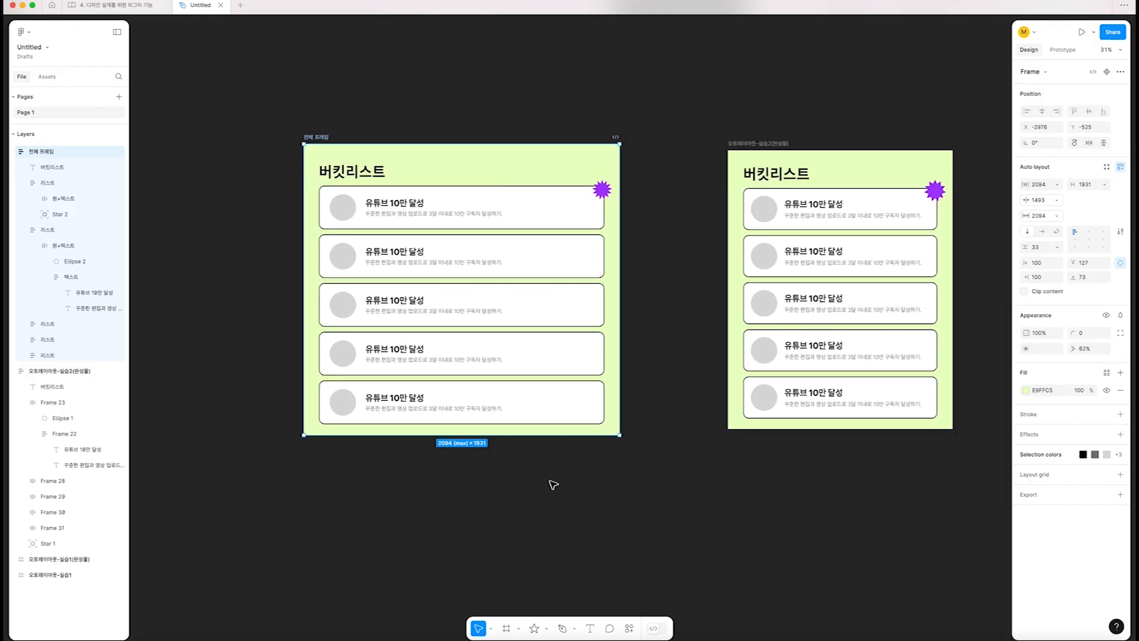
Reduce the height of 전체 프레임 to 1760 and add a minimum height of 1760
left_click_drag(492, 435, 498, 349)
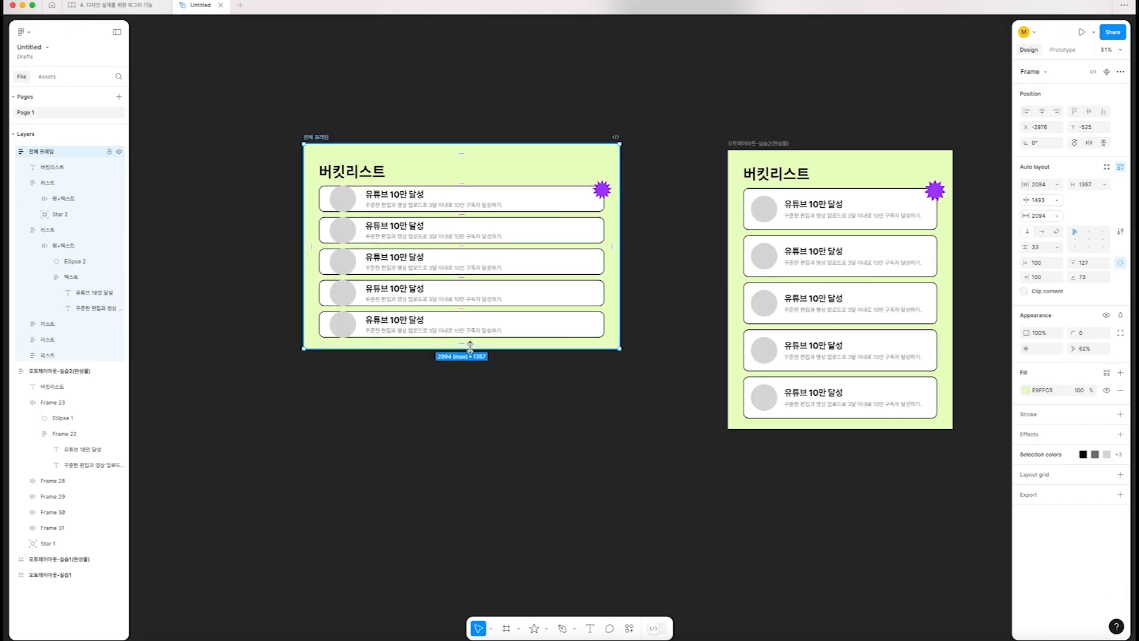
left_click_drag(473, 350, 473, 407)
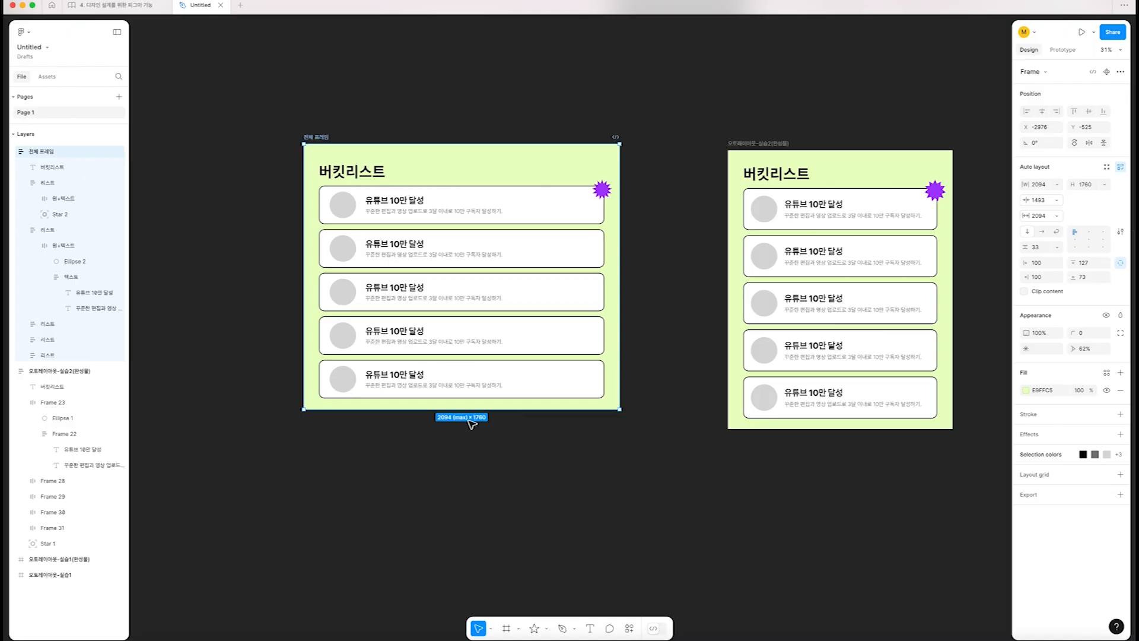
left_click(1107, 190)
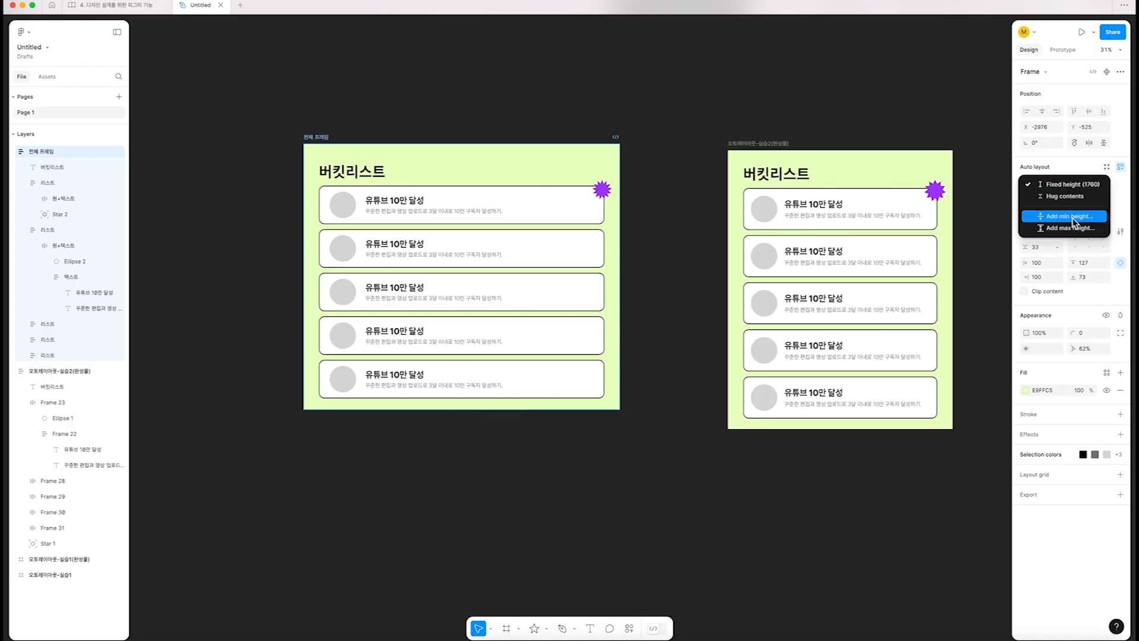
left_click(1072, 217)
type("1760")
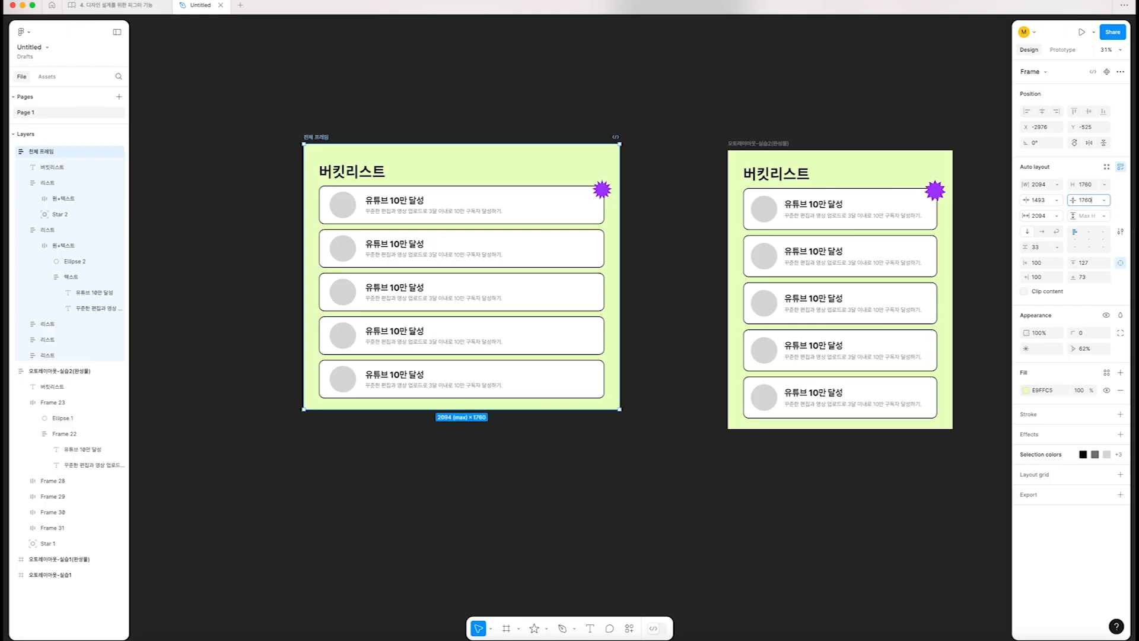
key("Return")
left_click(670, 286)
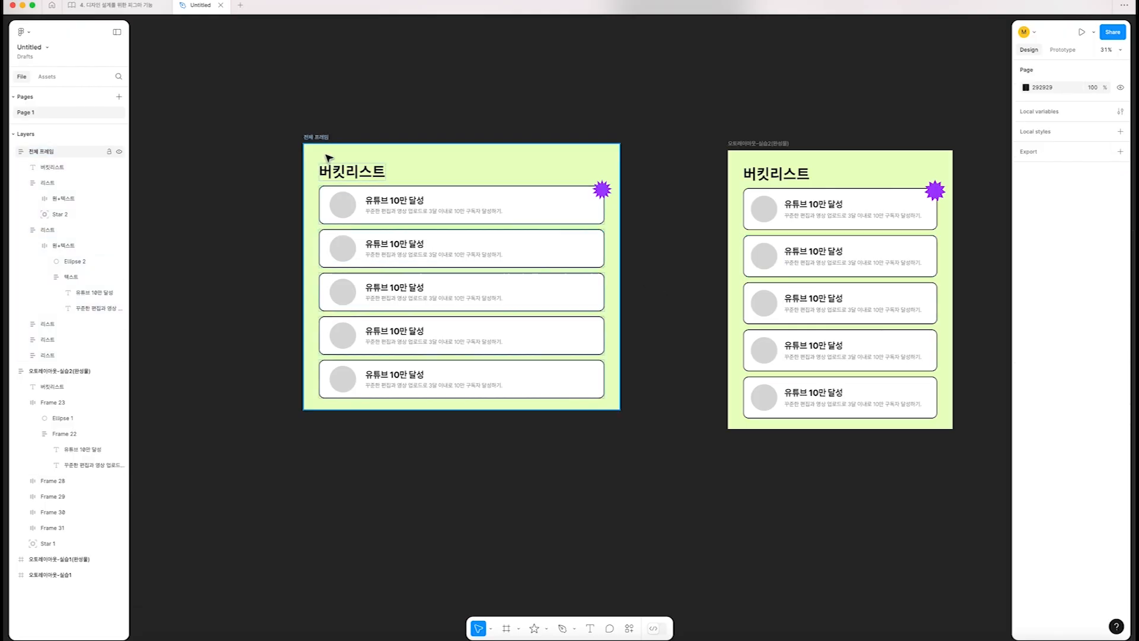
Stretch 전체 프레임 to a height of 2348 and add a maximum height of 2348
left_click(321, 140)
left_click_drag(490, 411, 487, 496)
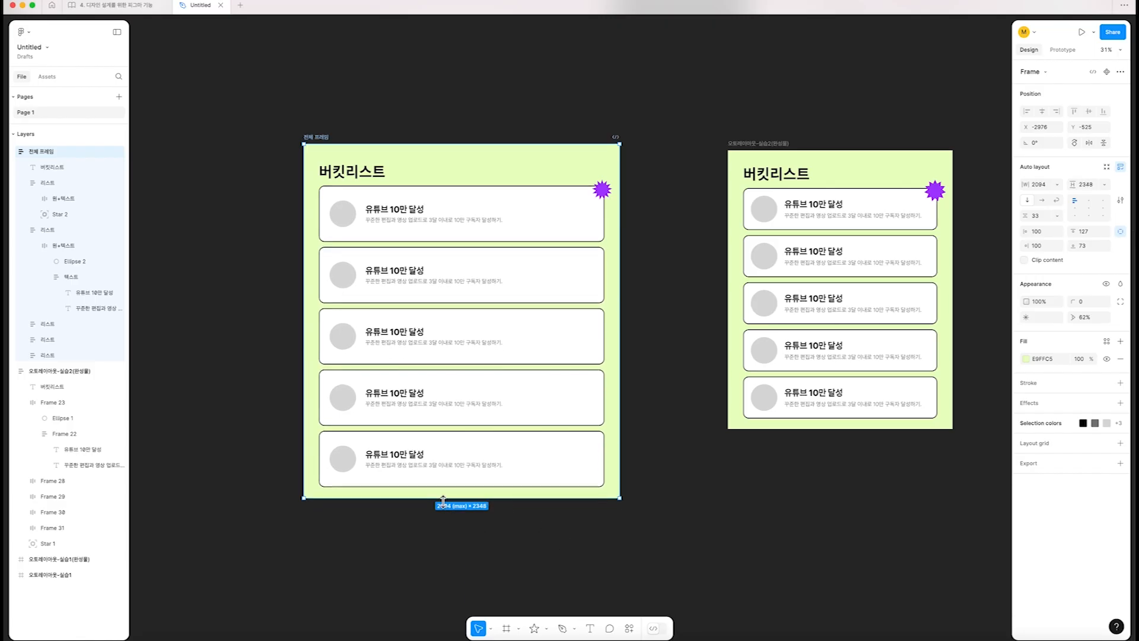
left_click(1105, 184)
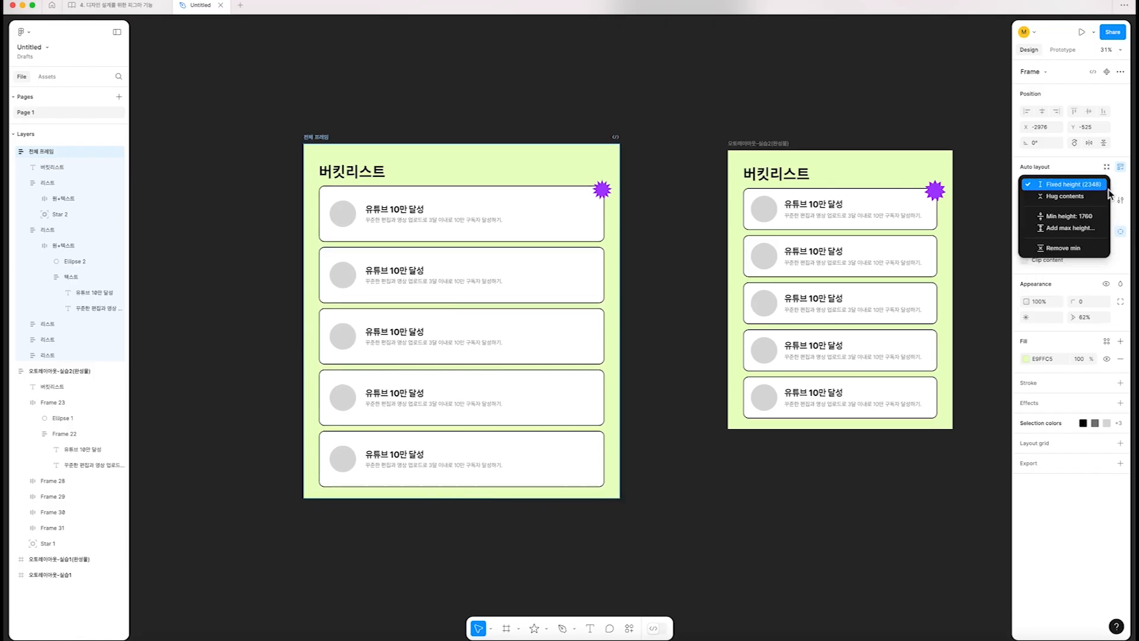
left_click(1065, 230)
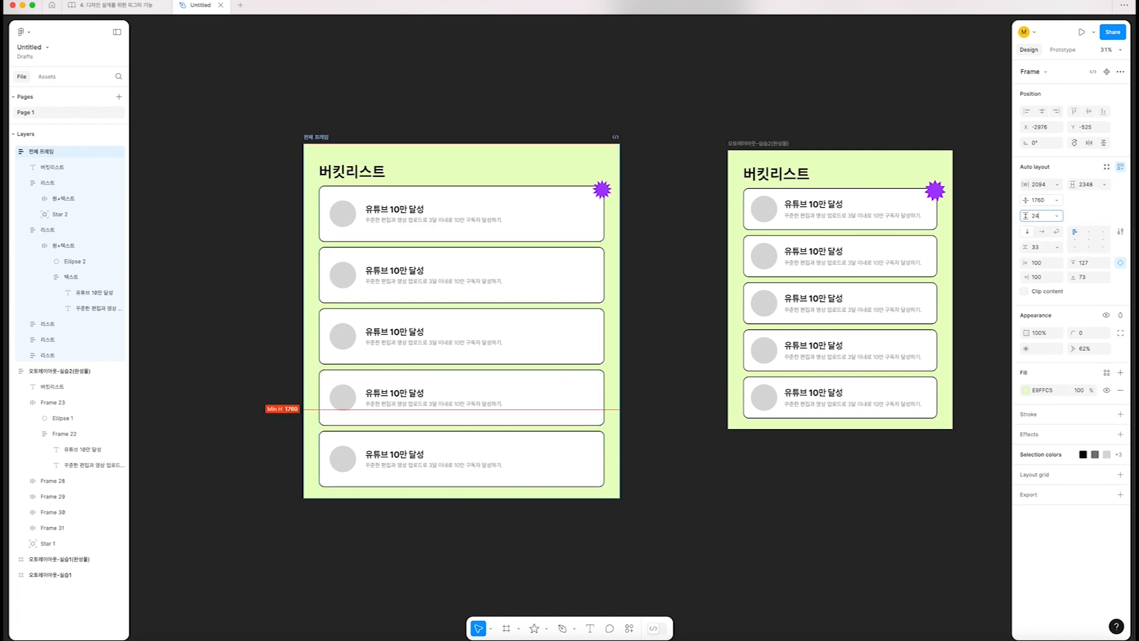
key("Return")
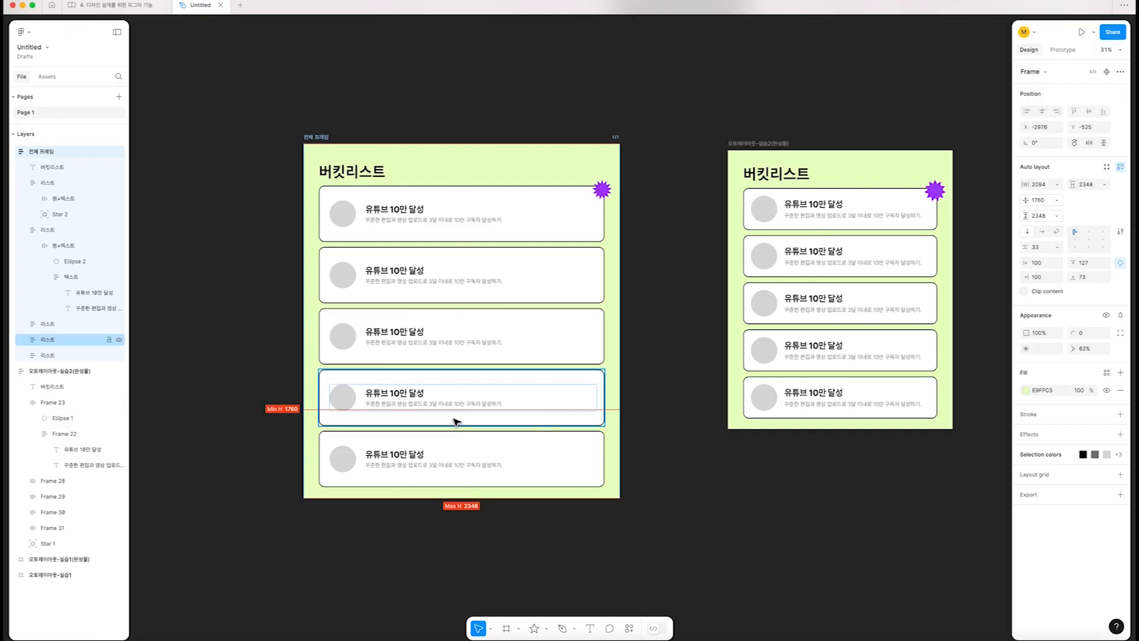
Test the width and height limits of 전체 프레임 by resizing it from its lower-right corner
left_click(316, 139)
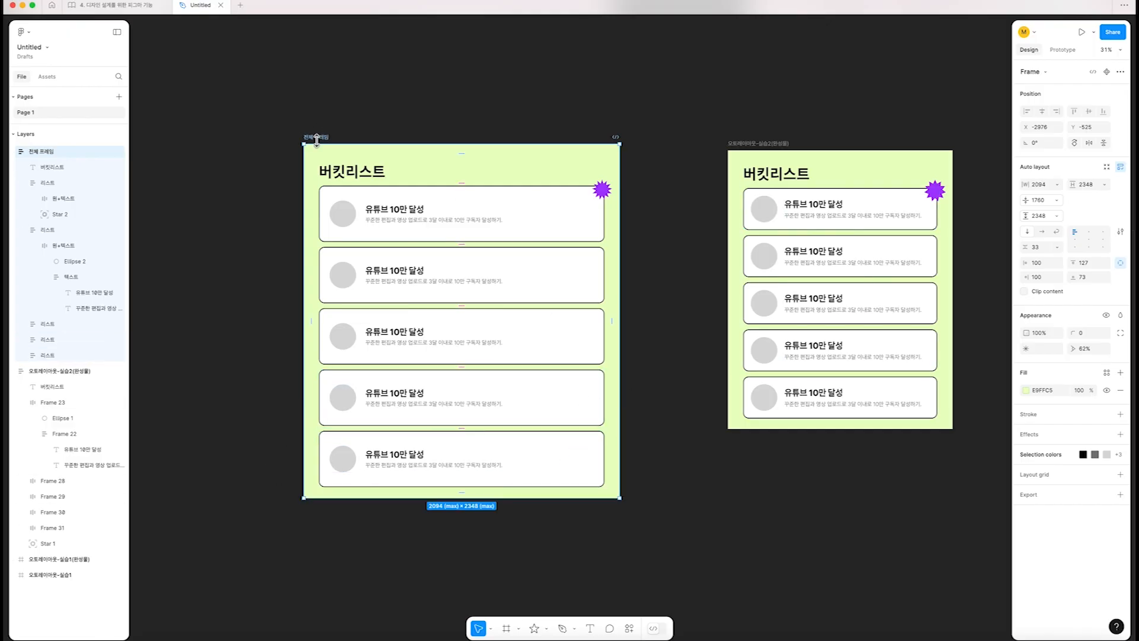
left_click_drag(620, 498, 735, 421)
left_click_drag(613, 308, 466, 360)
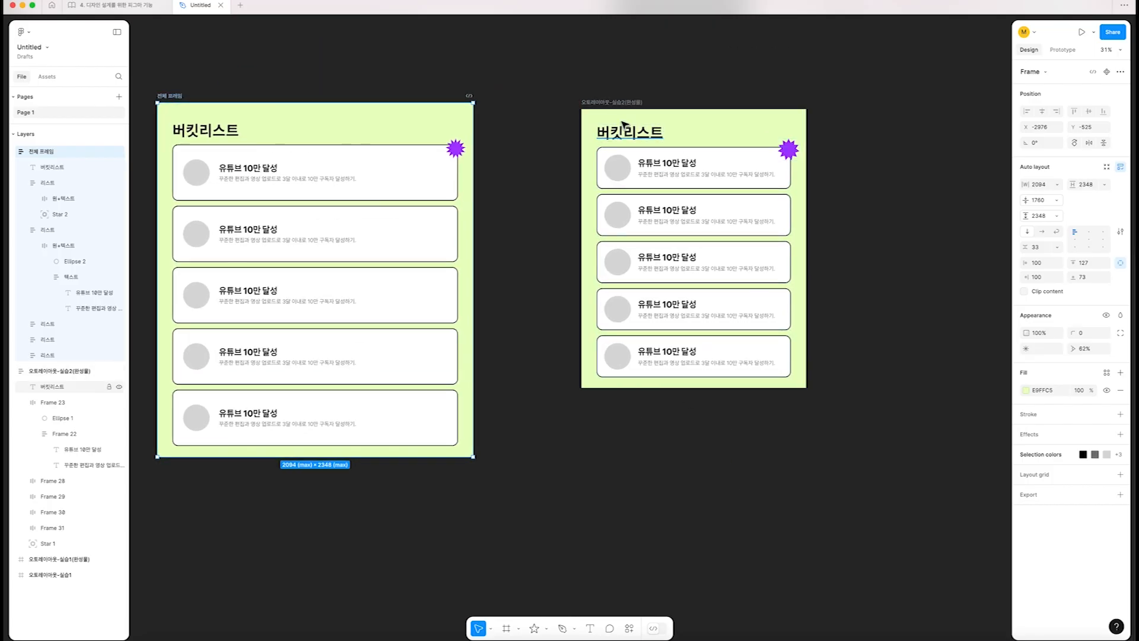
Stretch the finished example frame 오토레이아웃-실습2(완성물) to its maximum size of 2180 × 2890
left_click(617, 103)
left_click_drag(837, 402, 936, 586)
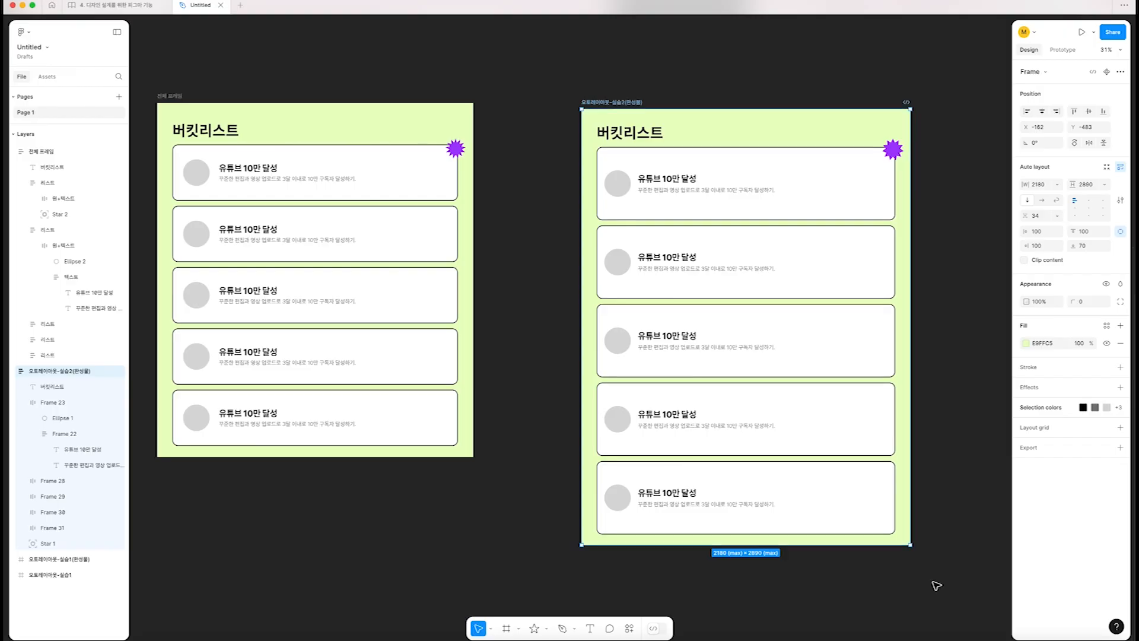
scroll(882, 595, "down", 3)
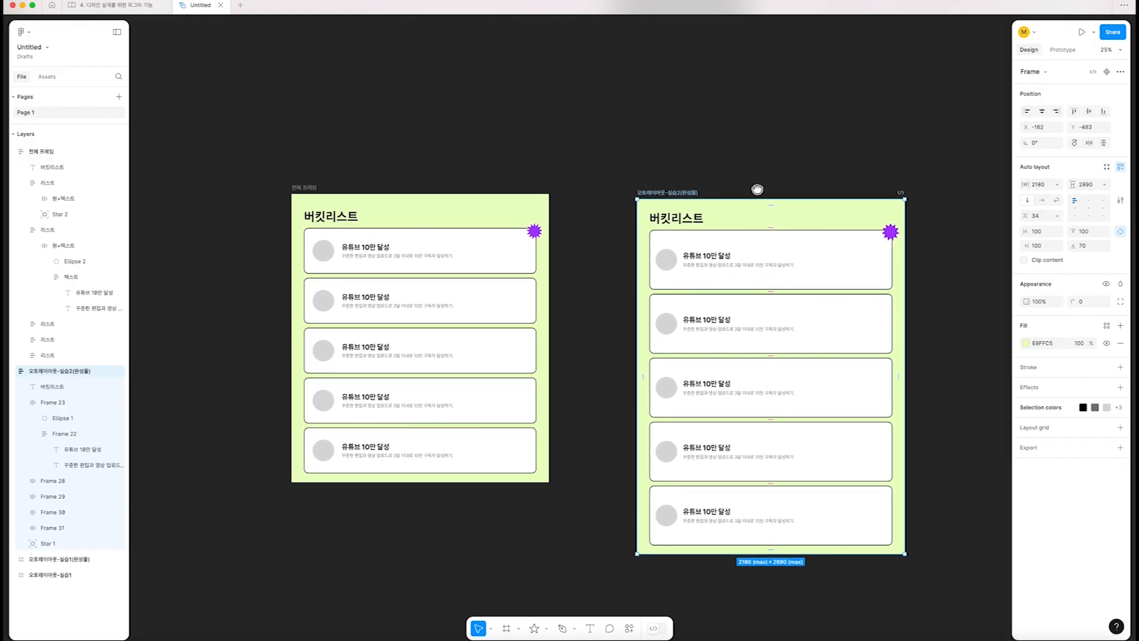
scroll(763, 204, "down", 2)
left_click(291, 143)
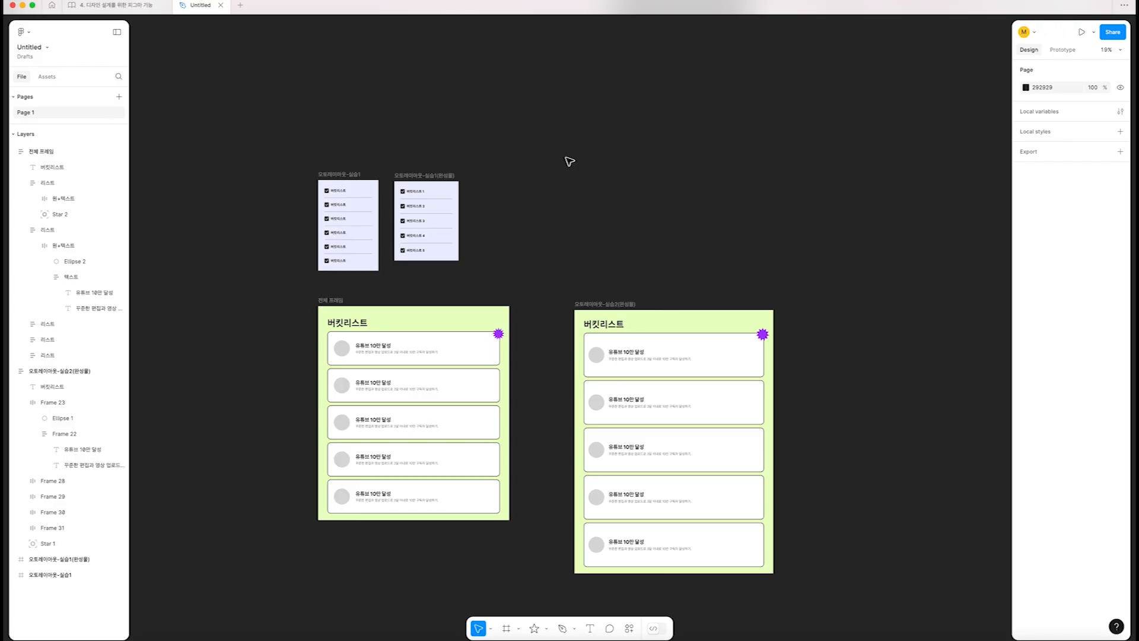
Inspect the first card's nested auto layout layers, including the 원+텍스트 group, 텍스트 frame and circle
scroll(331, 347, "up", 10)
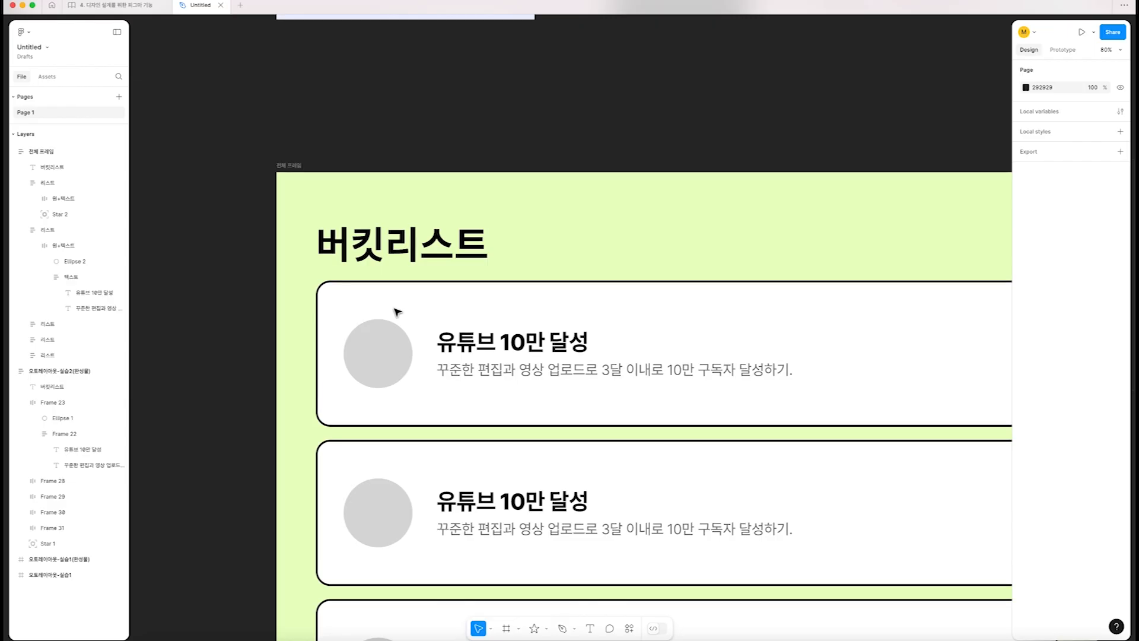
left_click(482, 343)
left_click(484, 341)
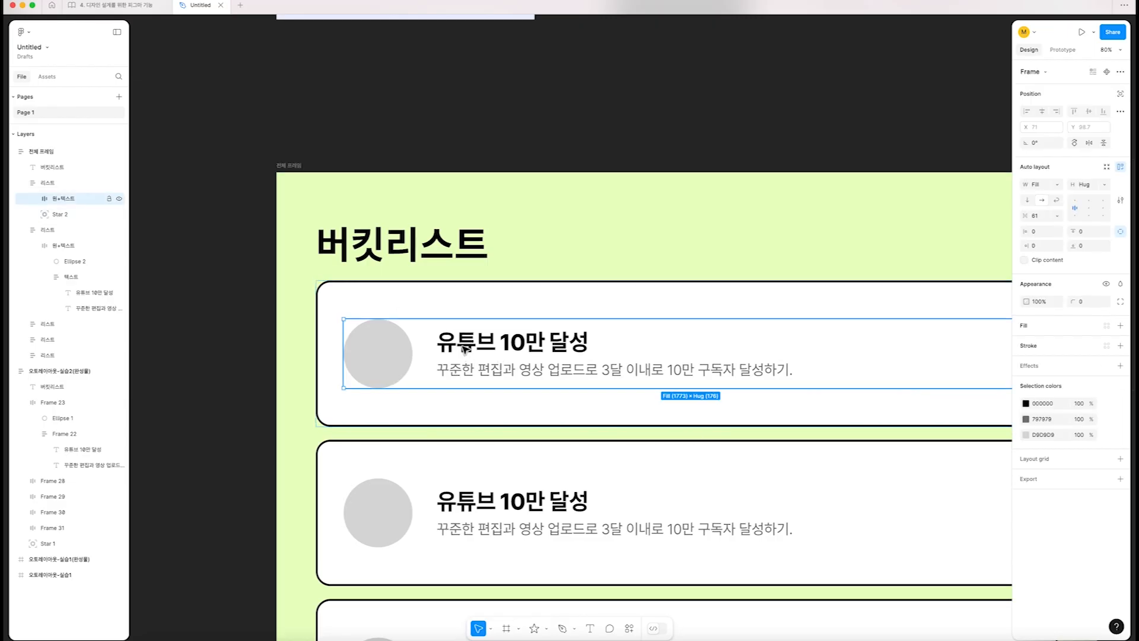
left_click(483, 340)
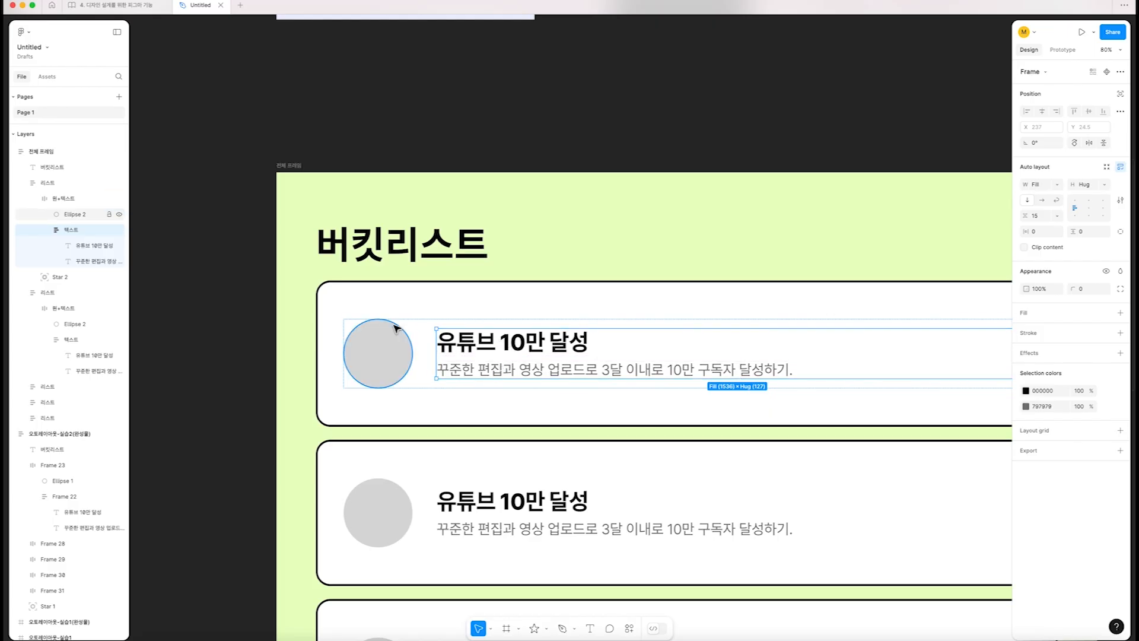
left_click(380, 341)
left_click(486, 347)
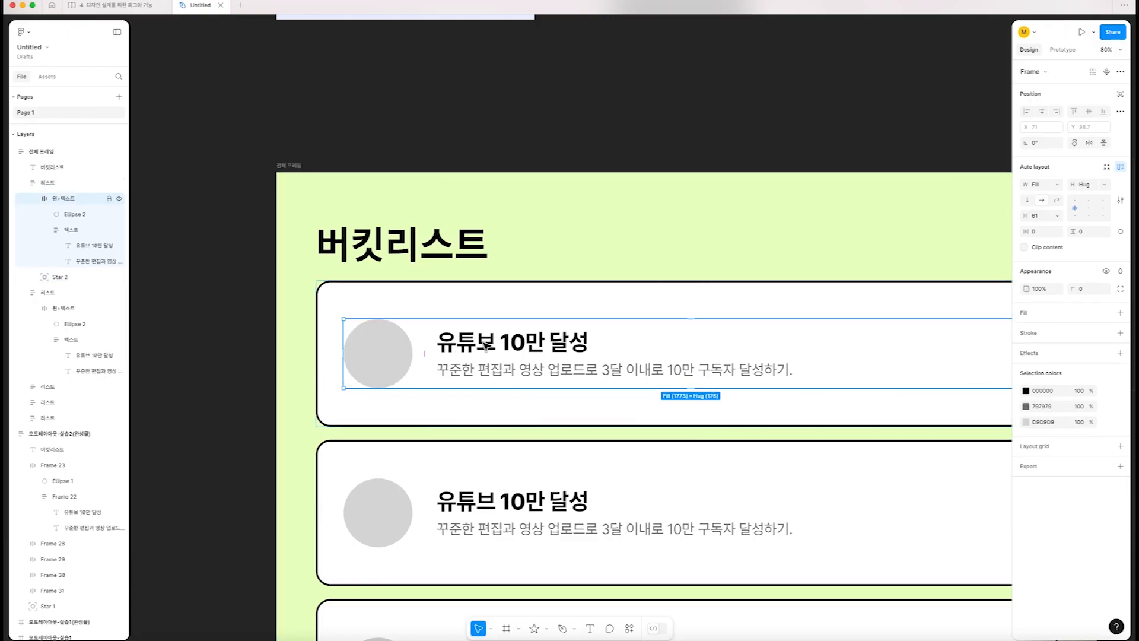
scroll(486, 348, "down", 3)
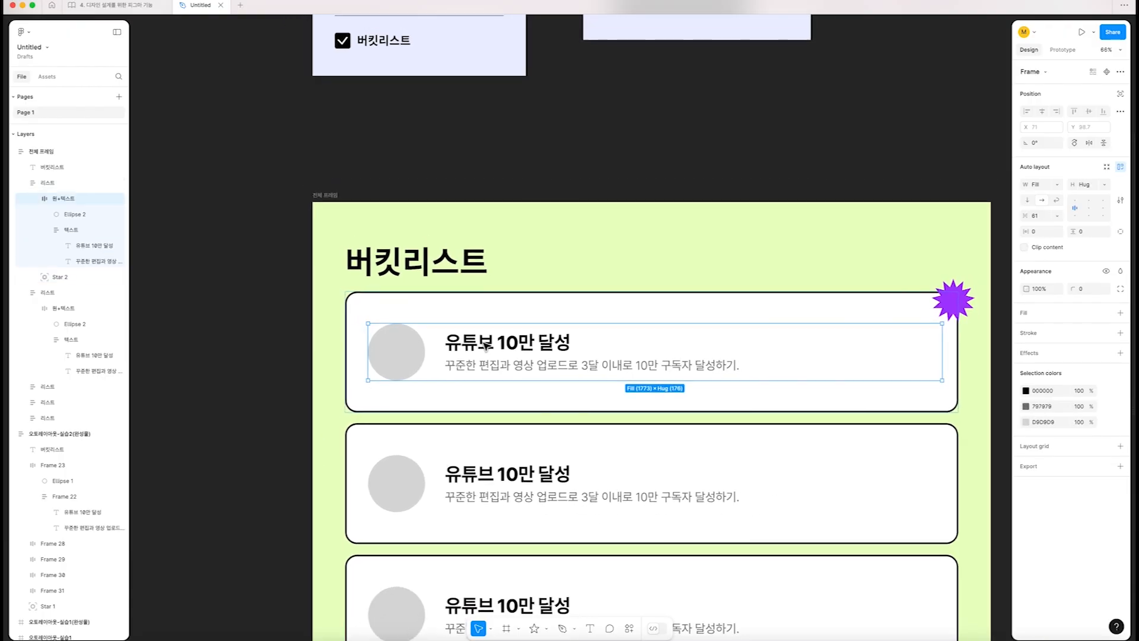
Try narrowing the first card on its own, undo the attempt, and select its 원+텍스트 group
left_click(596, 312)
left_click_drag(936, 347, 689, 361)
key("super+z")
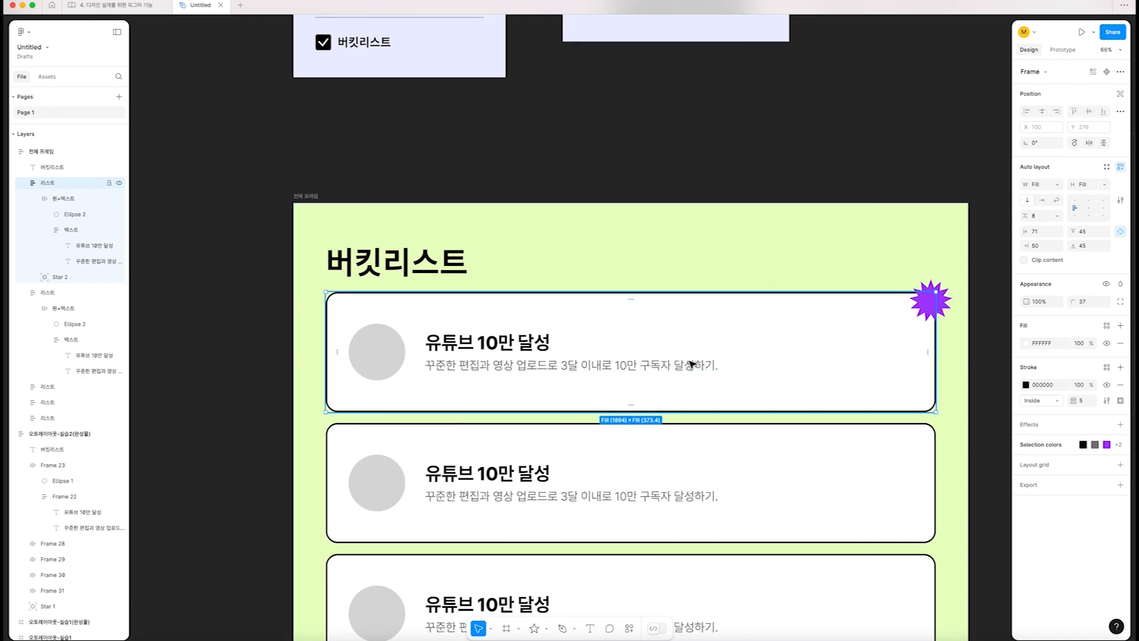
double_click(496, 371)
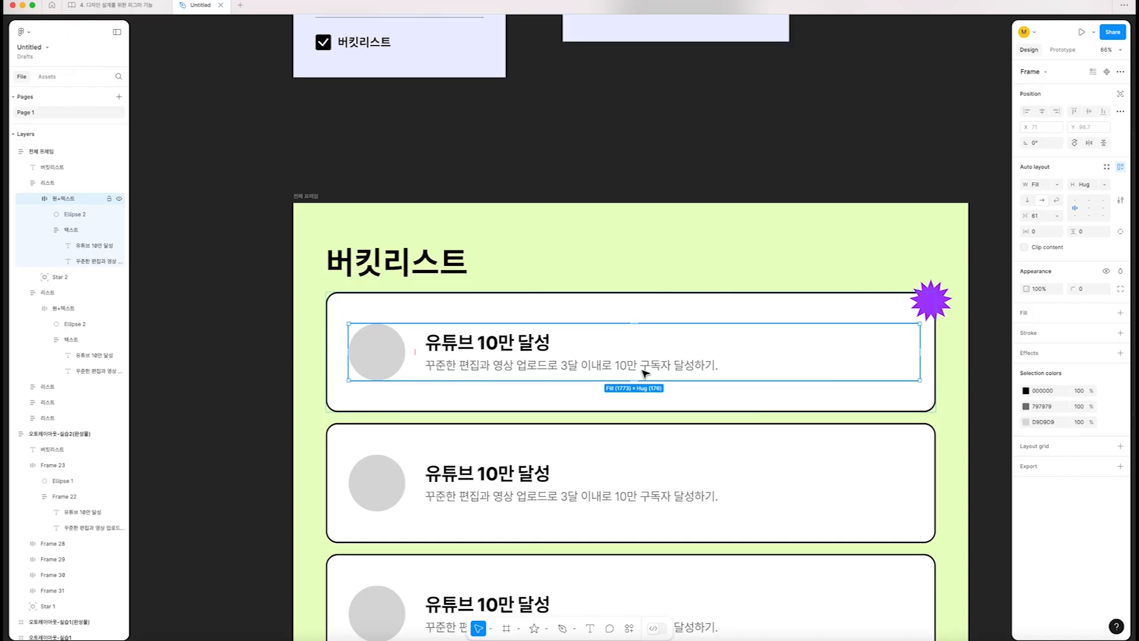
Narrow 전체 프레임 to a width of 2046, comparing the layout by undoing and redoing the resize
left_click(302, 196)
scroll(807, 358, "down", 2)
scroll(806, 355, "down", 1)
mouse_move(939, 366)
left_mouse_down()
mouse_move(735, 366)
mouse_move(925, 374)
left_mouse_up()
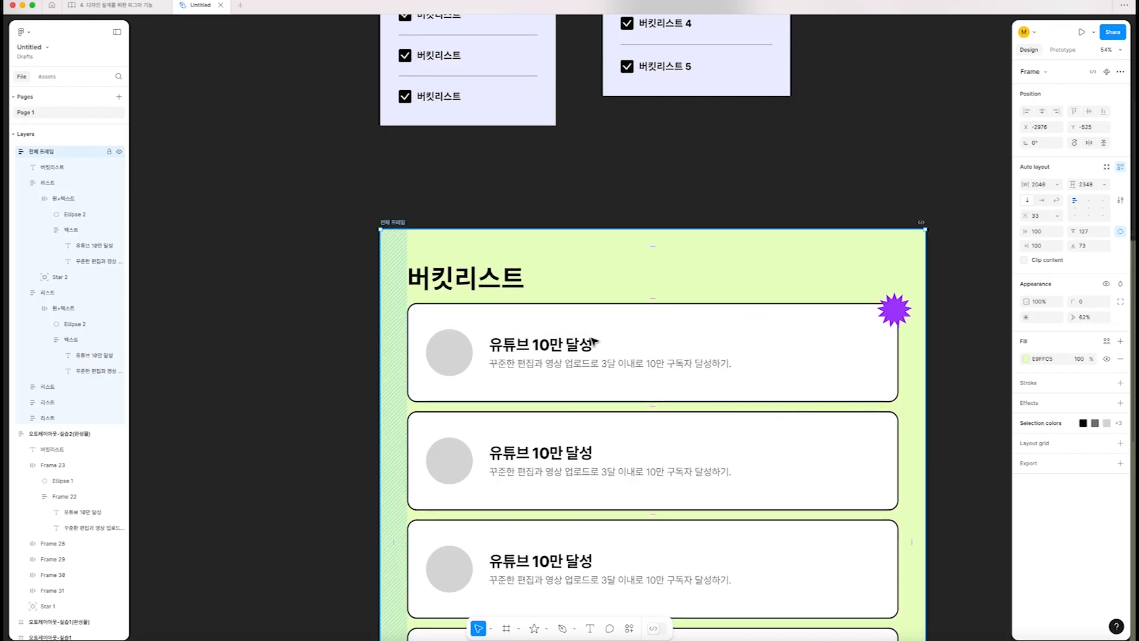
key("ctrl+z")
left_click(895, 376)
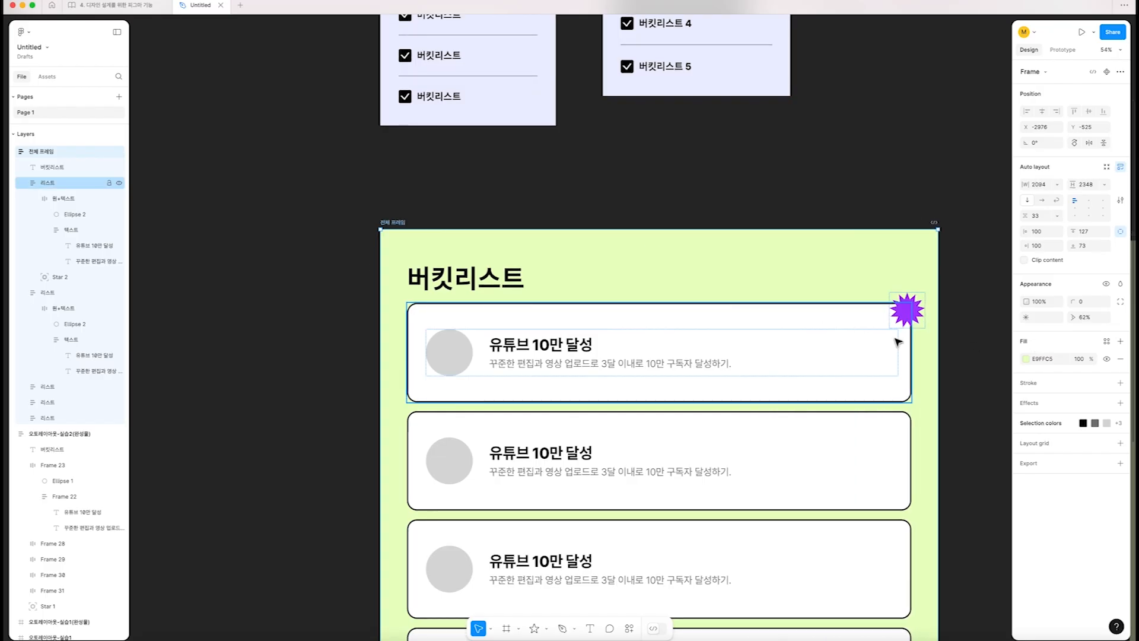
key("ctrl+shift+z")
left_click(324, 321)
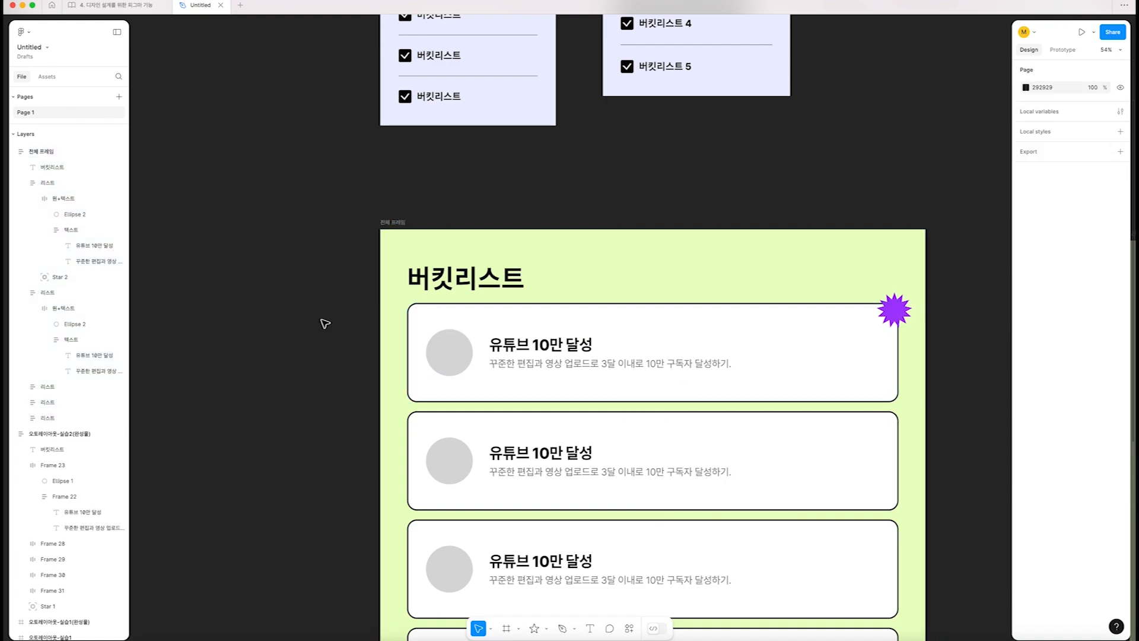
scroll(325, 324, "down", 3)
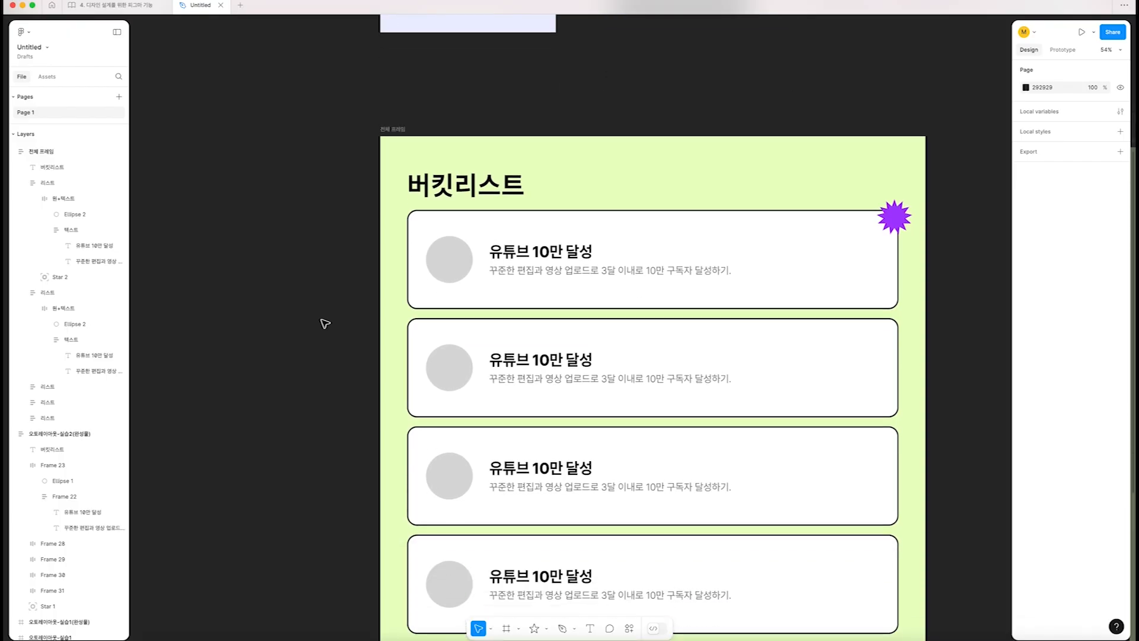